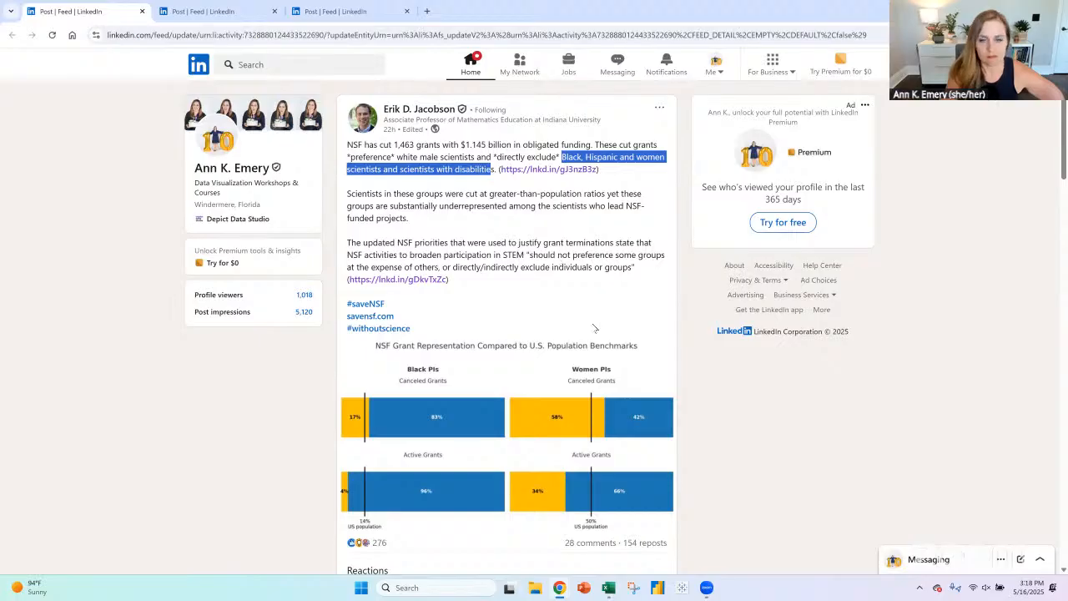
# - Look over the other two open LinkedIn posts and copy the "Hispanics living with HIV in selected areas, 2013 vs. 2022" table image
pyautogui.click(239, 14)
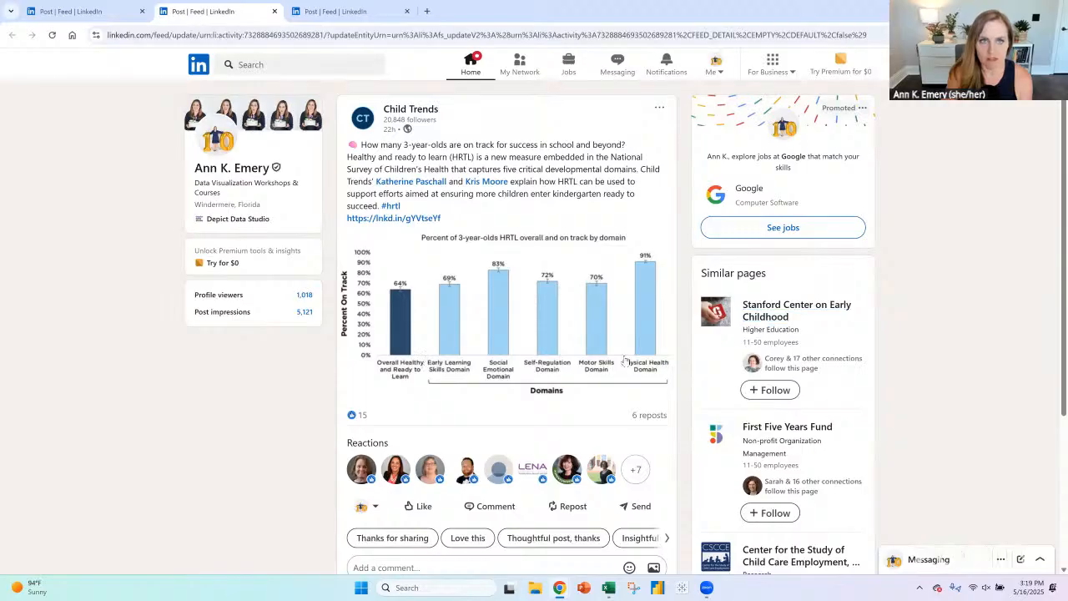
pyautogui.click(352, 12)
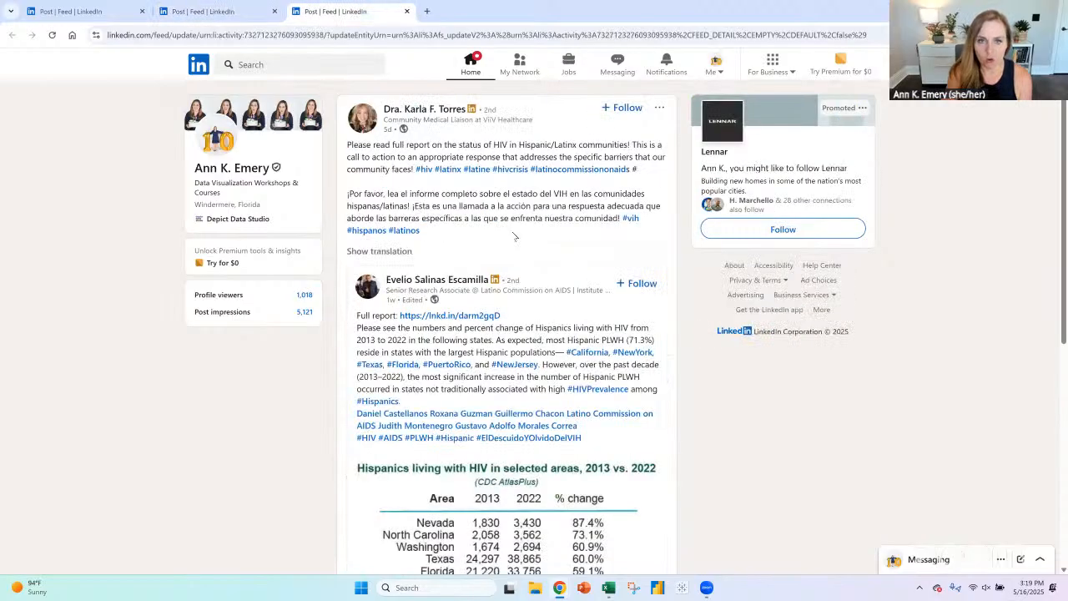
pyautogui.scroll(-4, 512, 222)
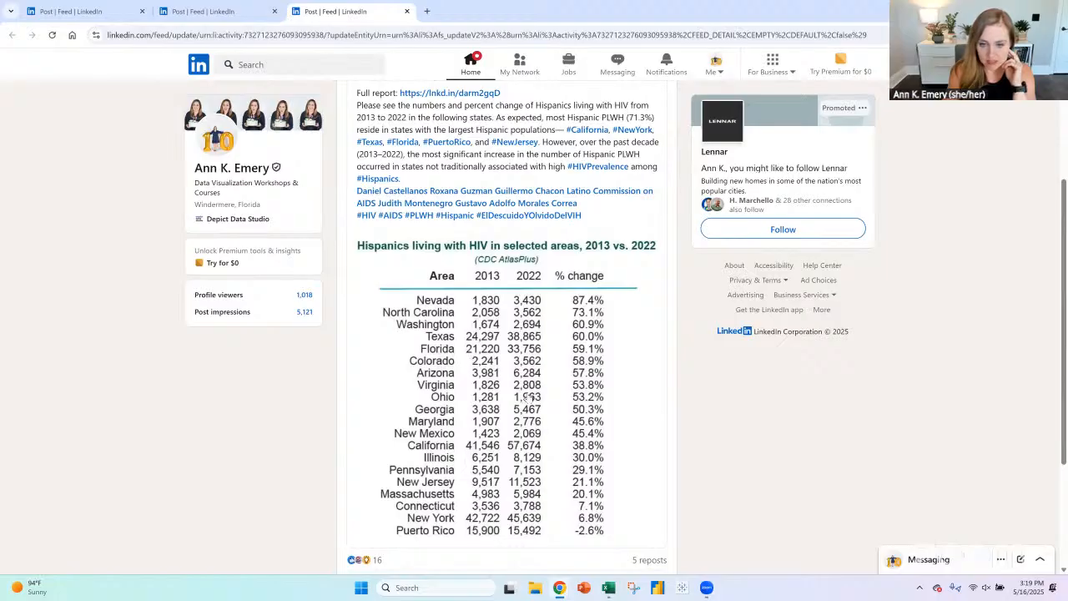
pyautogui.rightClick(518, 384)
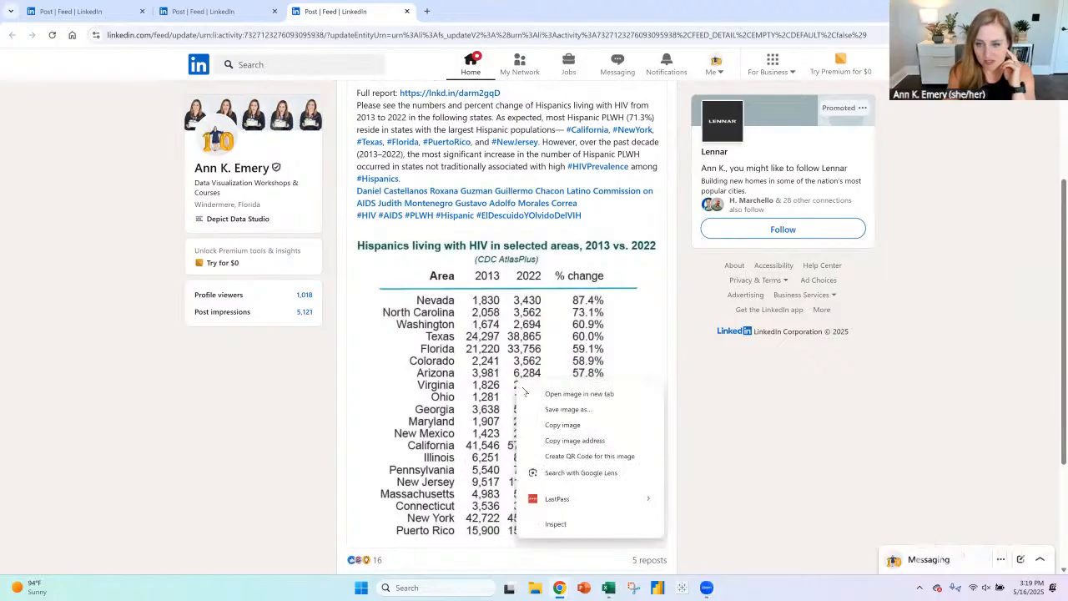
pyautogui.click(548, 426)
pyautogui.scroll(1, 526, 380)
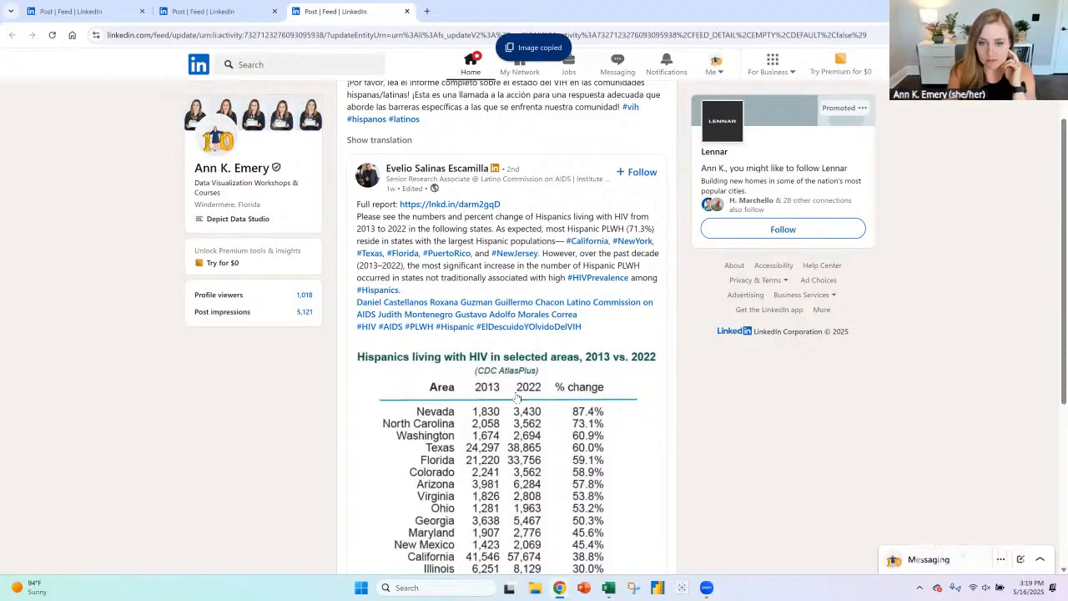
# - Switch to the AnnKEmery_Livestream workbook in Excel, label cell A4 "Before" and paste the copied table image at A6
pyautogui.moveTo(608, 595)
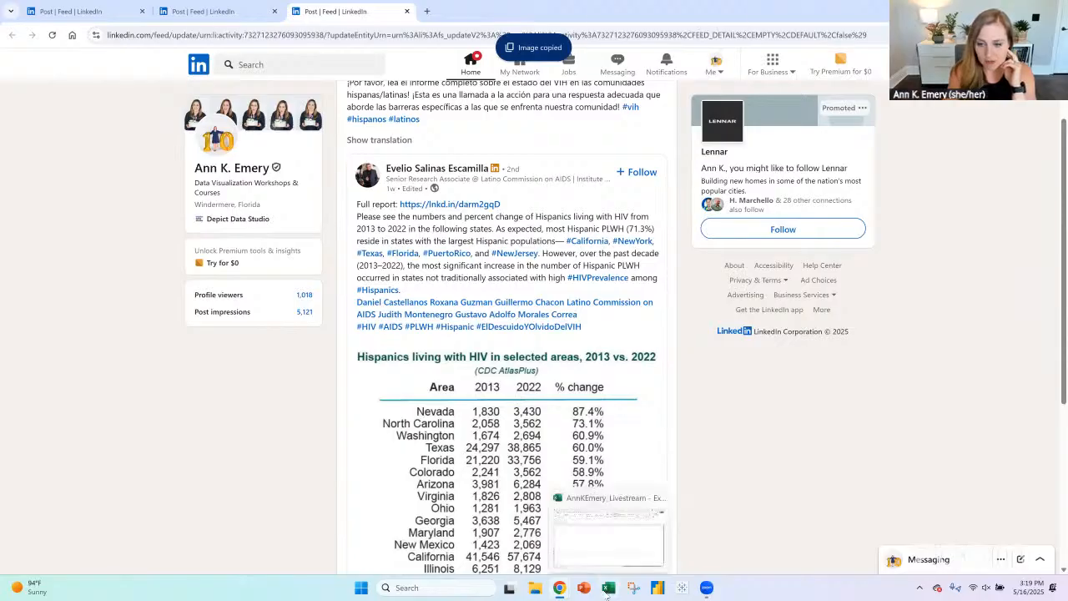
pyautogui.click(595, 527)
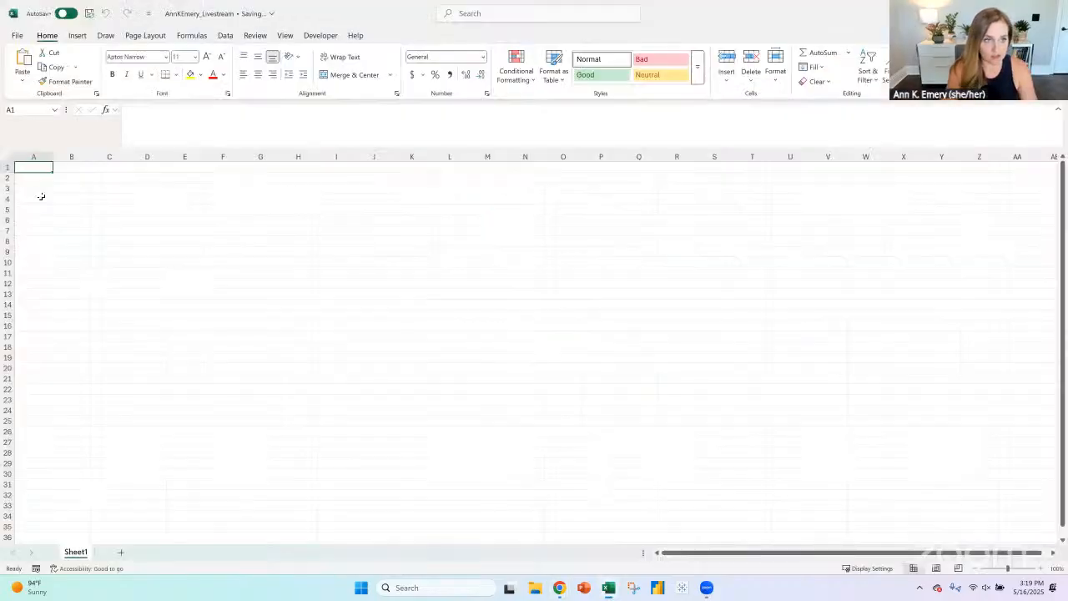
pyautogui.click(46, 194)
pyautogui.write('Before')
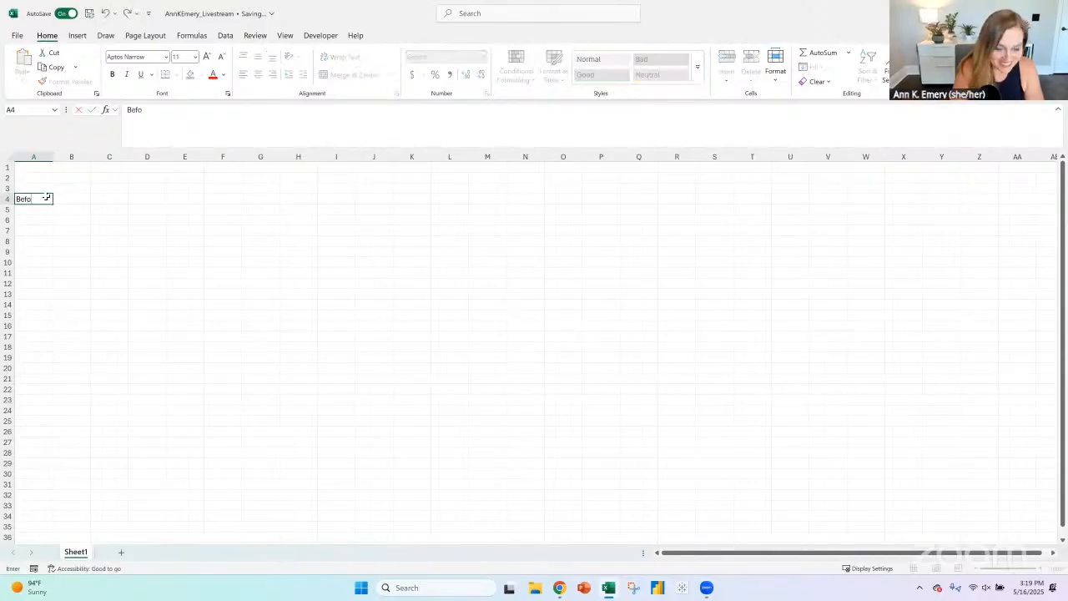
pyautogui.press('Return')
pyautogui.press('Return')
pyautogui.hotkey('ctrl', 'v')
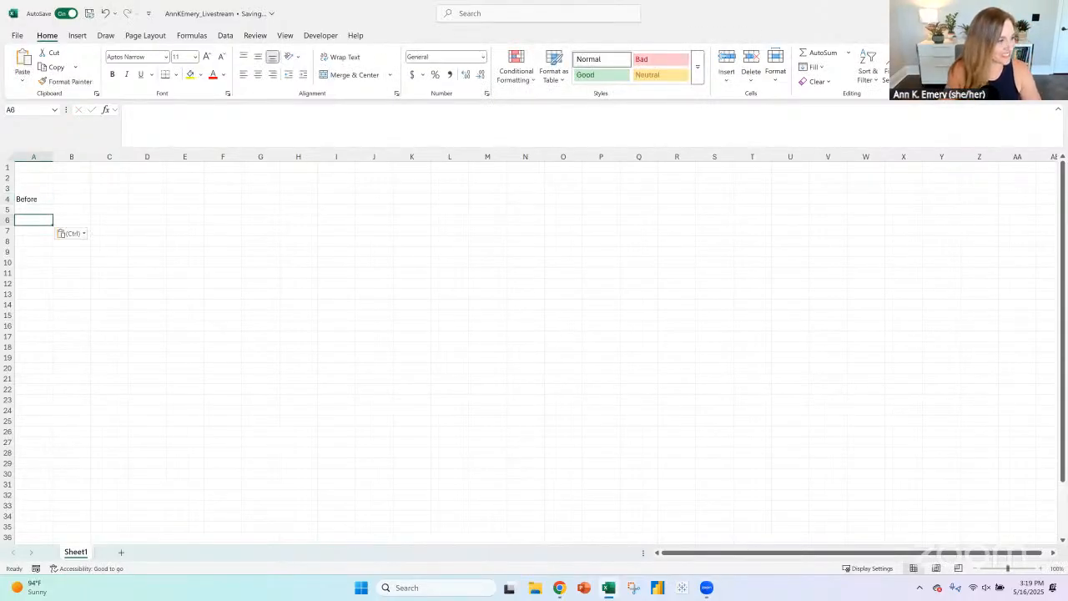
# - Move the pasted table picture up so it starts in row 5, directly beneath the "Before" label, and deselect it
pyautogui.click(36, 165)
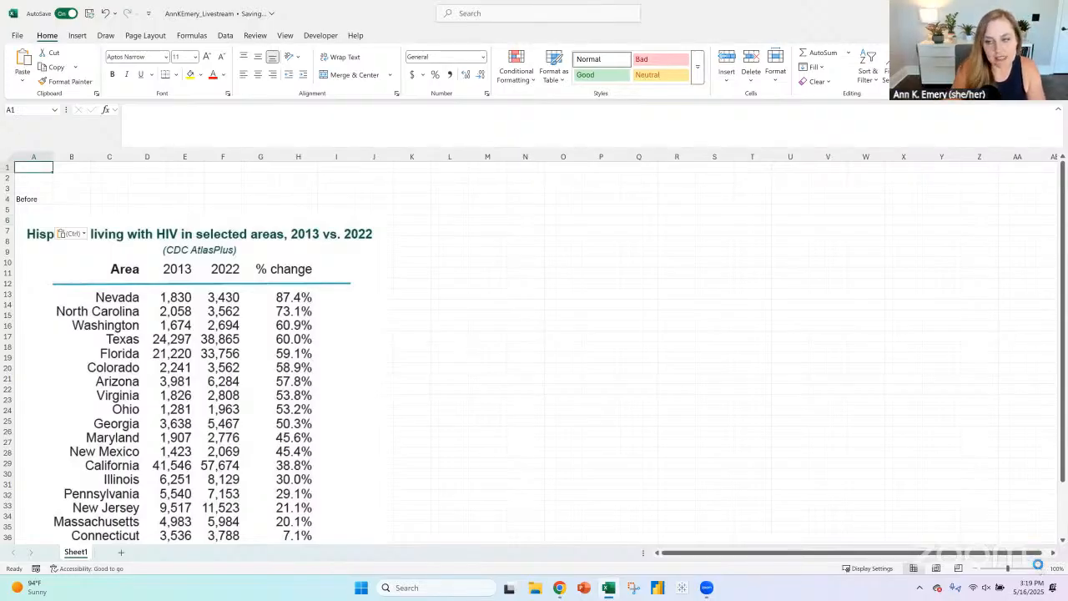
pyautogui.scroll(5, 197, 352)
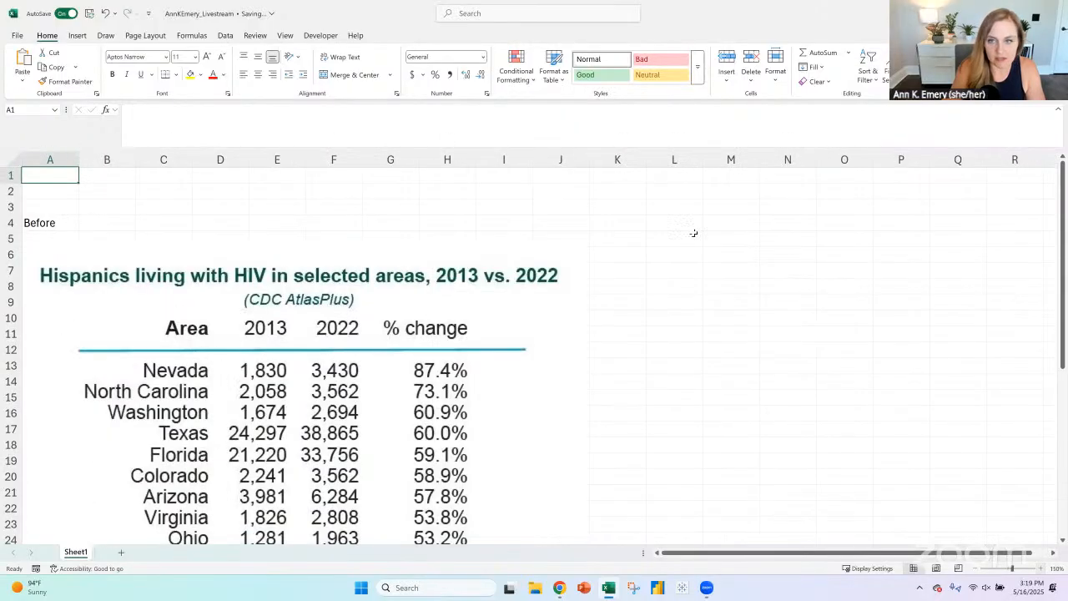
pyautogui.scroll(1, 693, 232)
pyautogui.click(611, 247)
pyautogui.moveTo(288, 436); pyautogui.dragTo(219, 310)
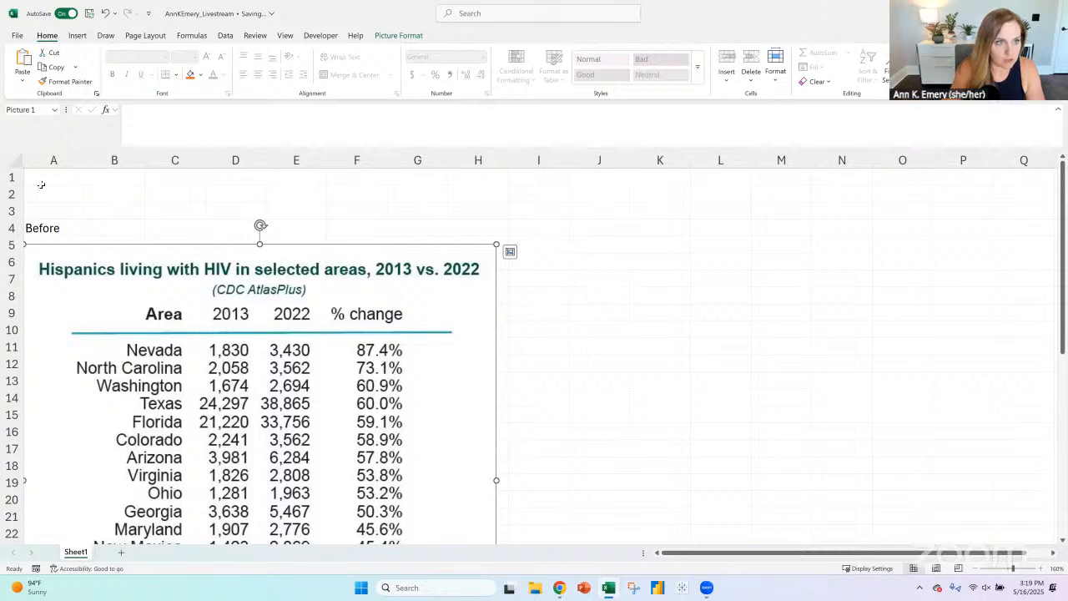
pyautogui.click(41, 184)
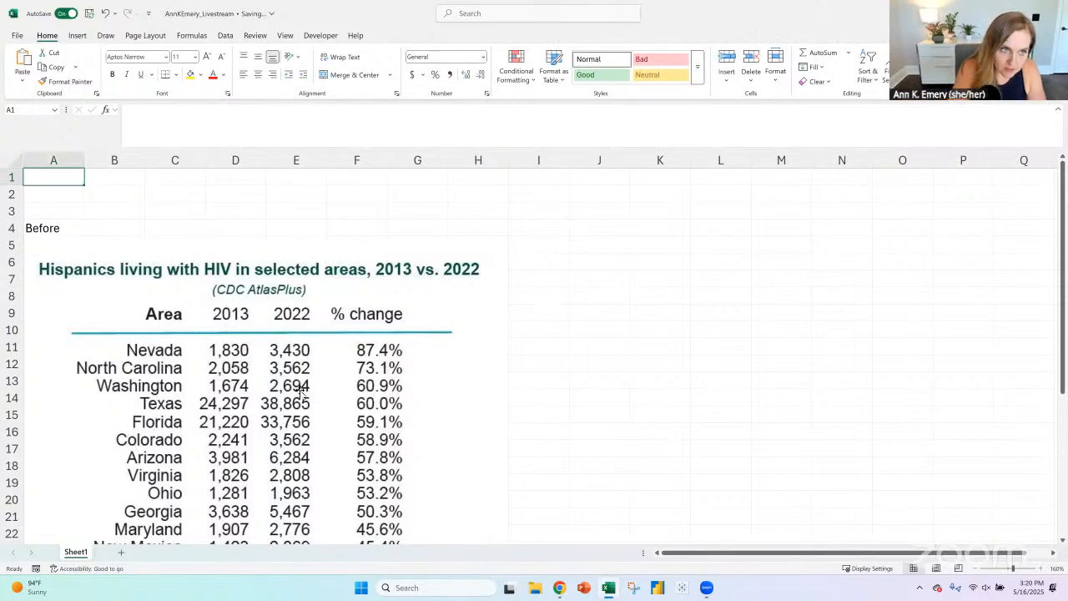
pyautogui.press('F2')
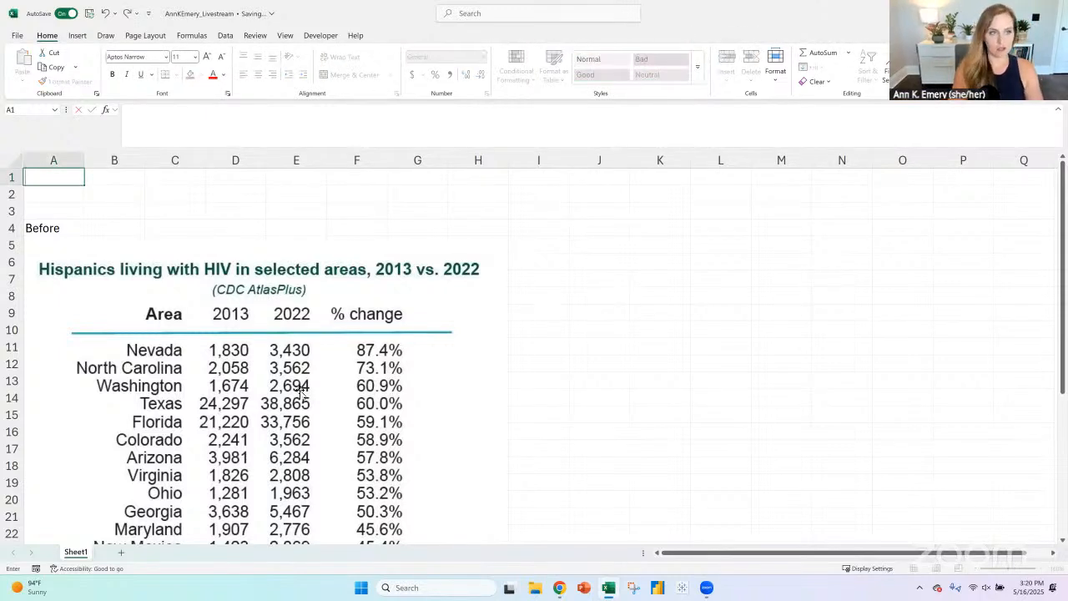
pyautogui.write("I'm re")
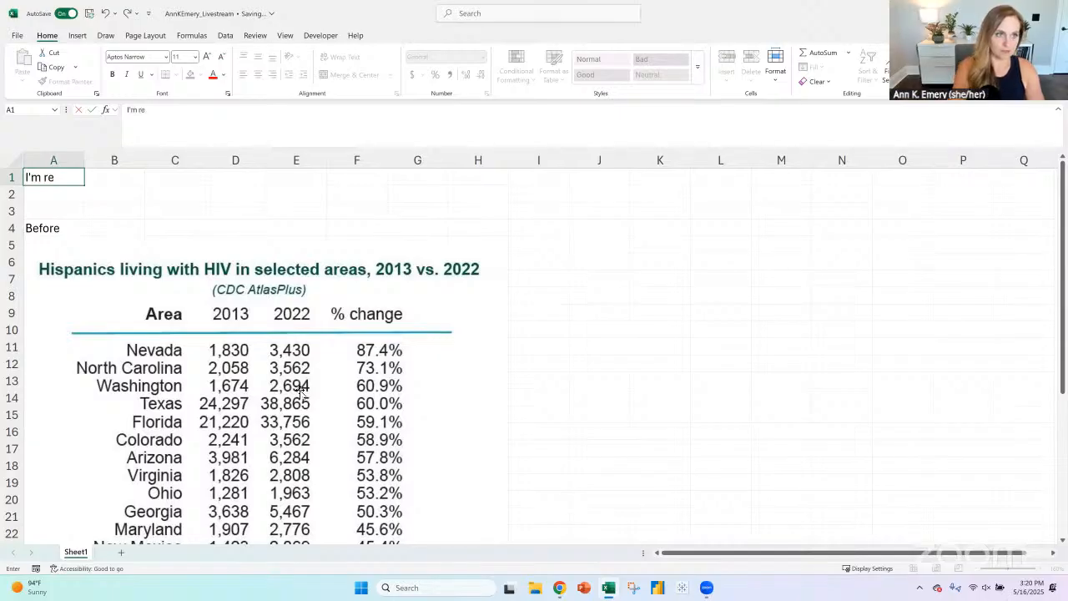
pyautogui.press('BackSpace')
pyautogui.press('BackSpace')
pyautogui.press('BackSpace')
pyautogui.press('BackSpace')
pyautogui.press('BackSpace')
pyautogui.press('BackSpace')
# - Begin the note in cell A1 with "Welcome! I'm bringing this table to life"
pyautogui.write('Welc')
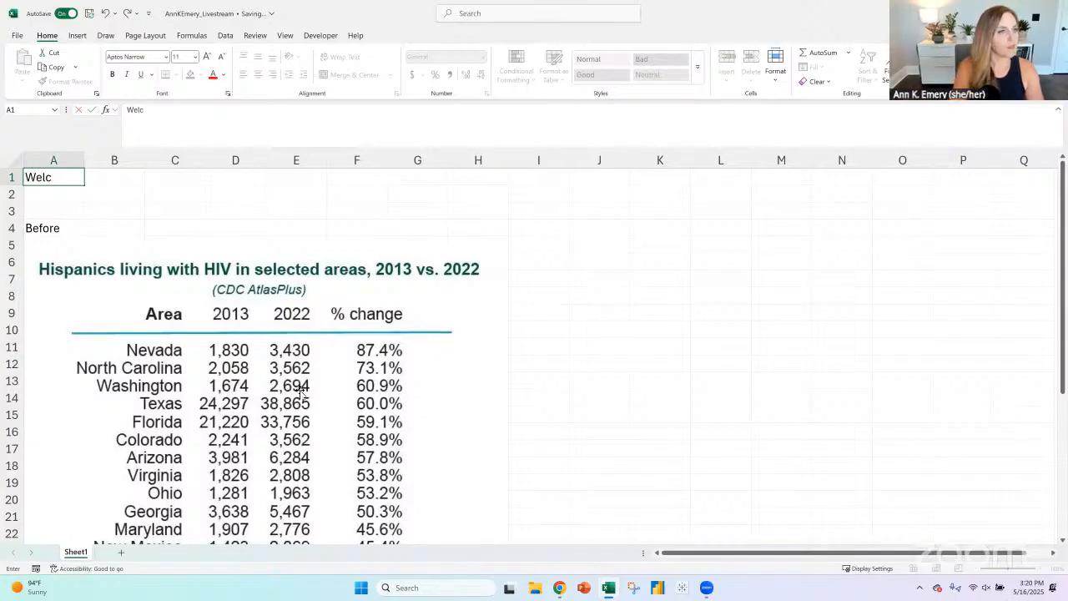
pyautogui.write('omie! I')
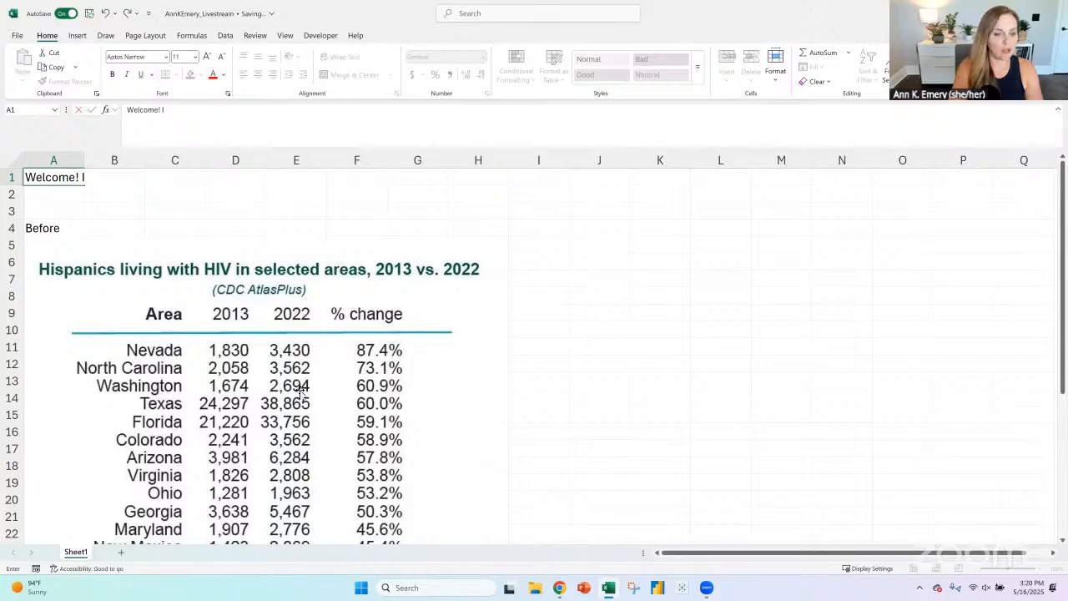
pyautogui.write("'m bringing th")
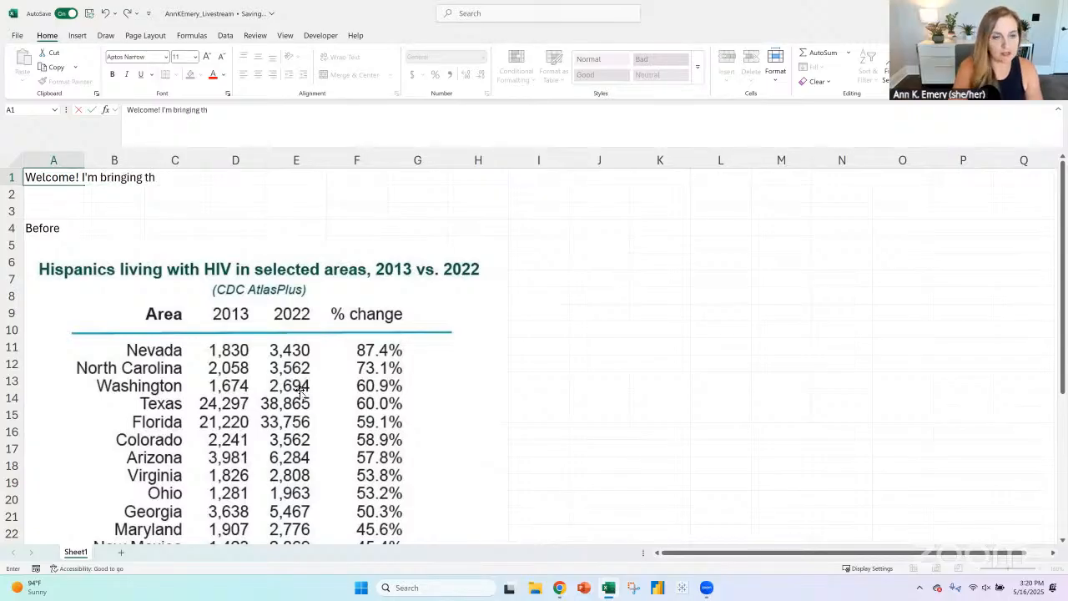
pyautogui.write('is table to life')
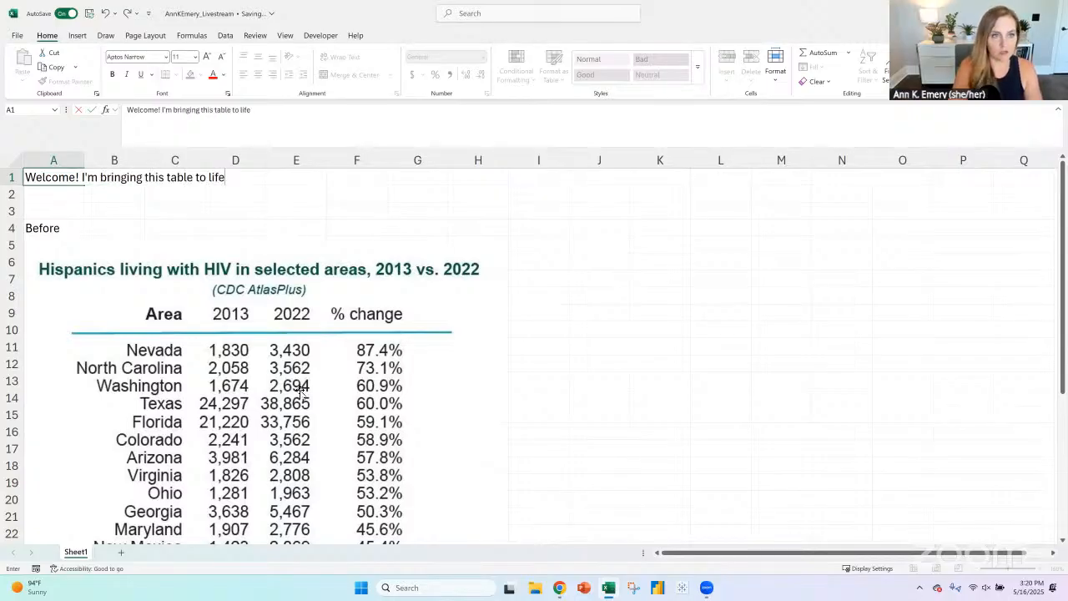
pyautogui.write('. Gotta run at')
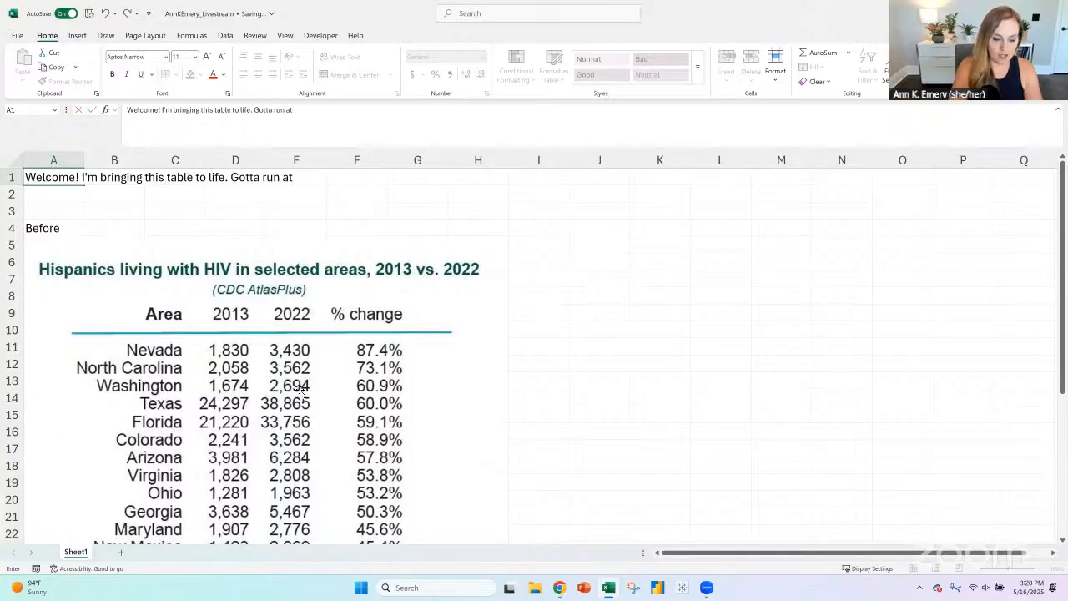
pyautogui.write(' 3:45 pm East')
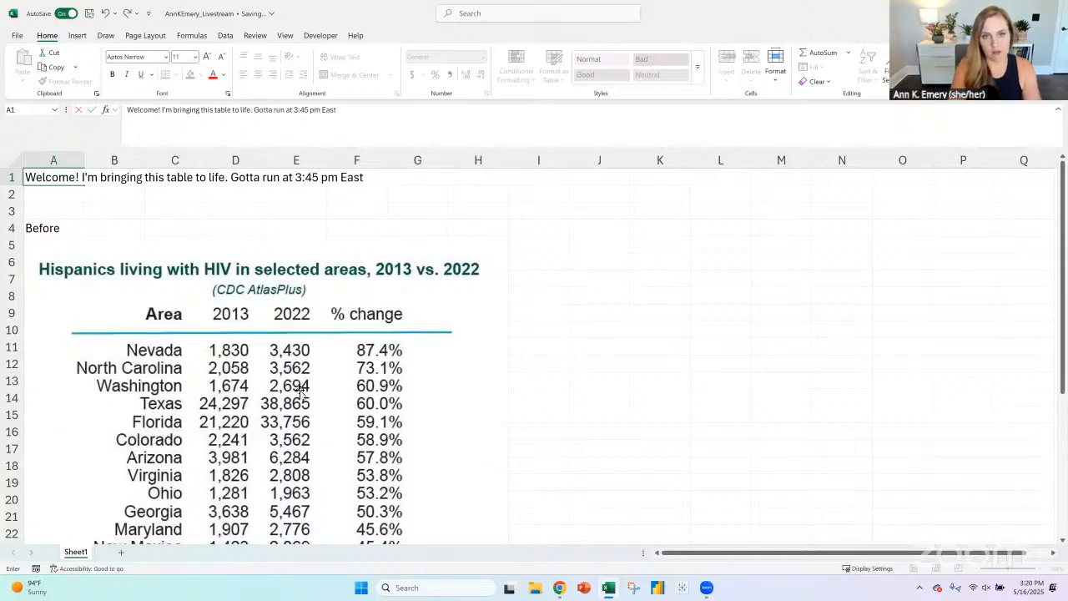
pyautogui.write('ern to pick u')
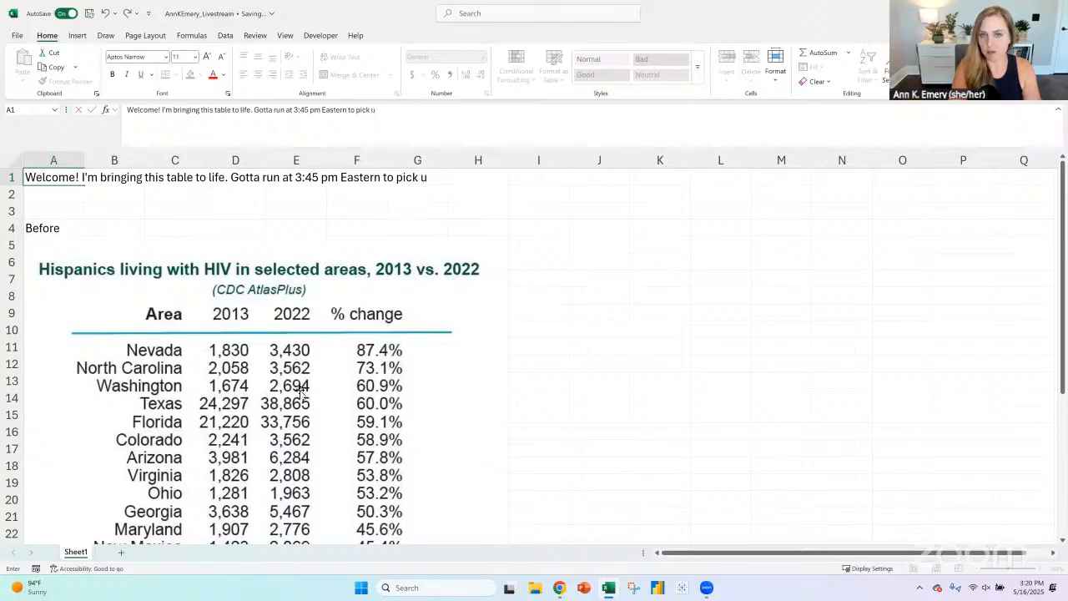
pyautogui.write('p my kinder')
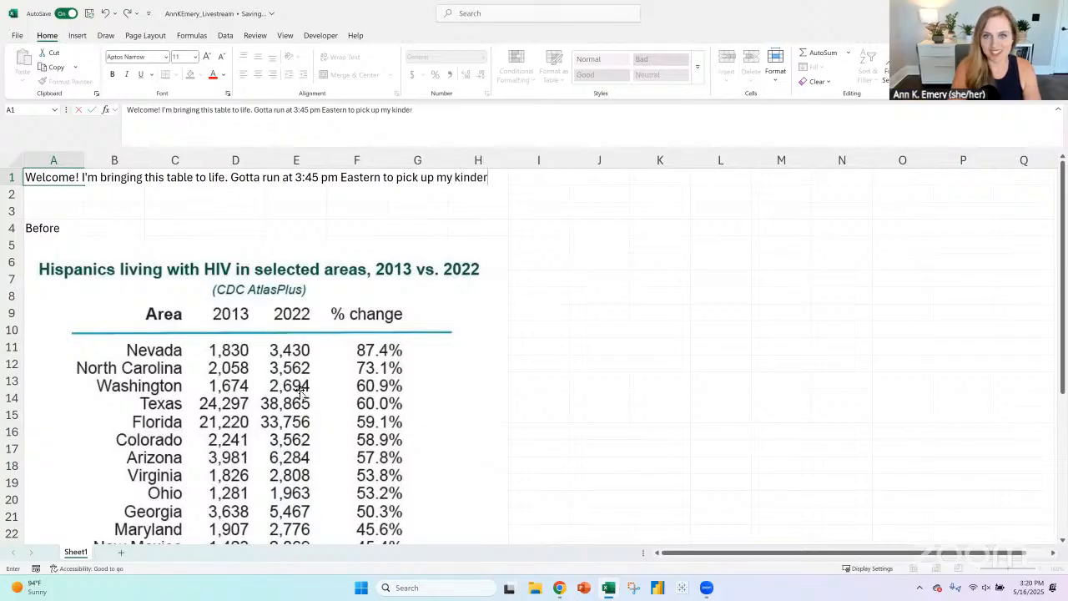
pyautogui.write('g')
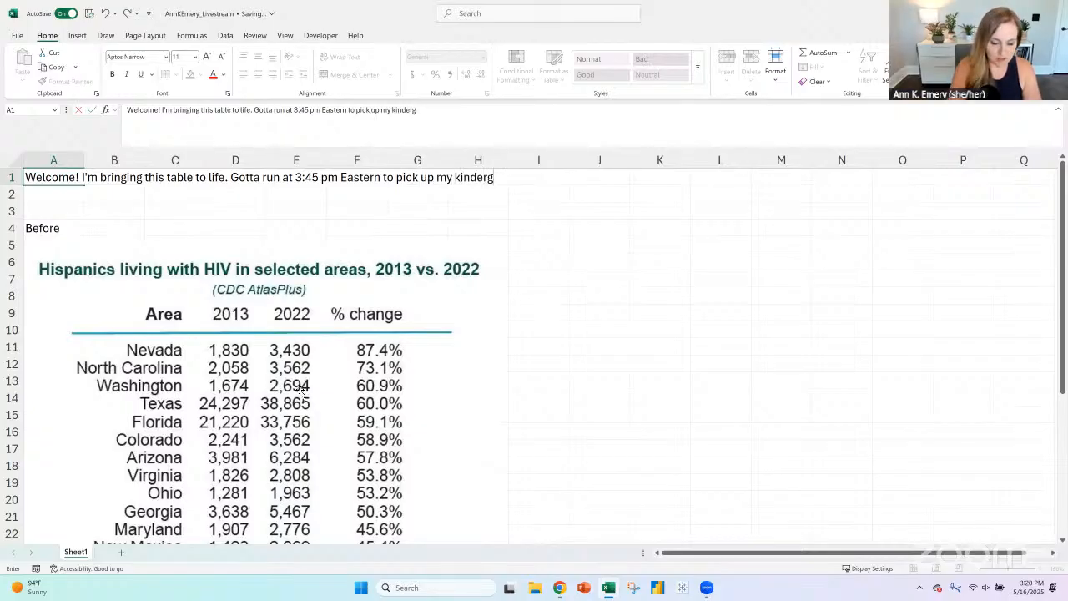
pyautogui.write('srd')
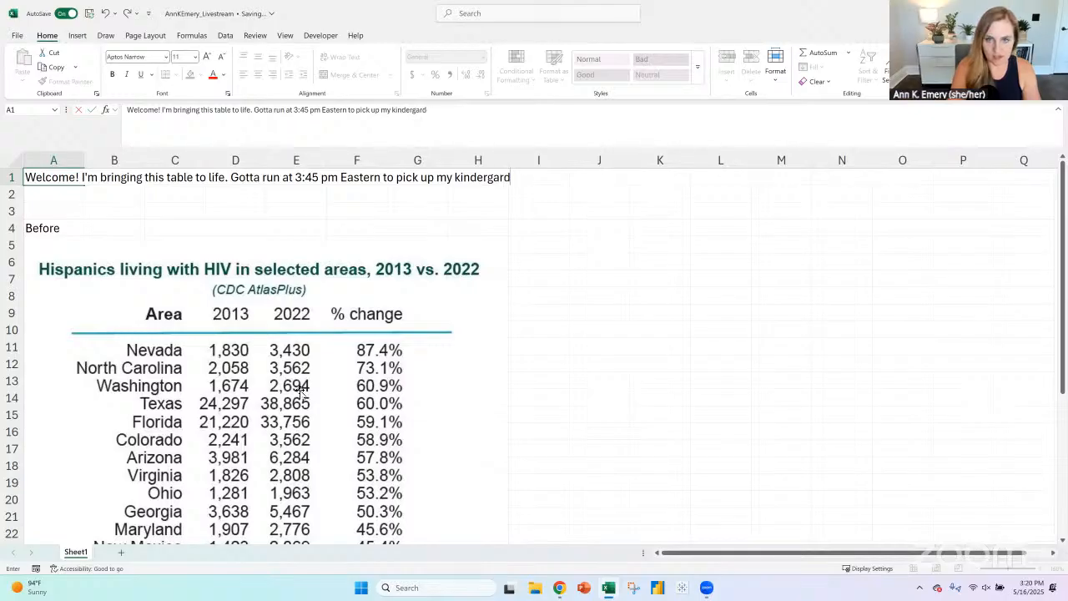
# - Finish the note with ". Gotta run at 3:45 pm Eastern to pick up", the child's name, and "& Cappy the guinea pig from the science teacher."
pyautogui.press('BackSpace')
pyautogui.press('BackSpace')
pyautogui.press('BackSpace')
pyautogui.press('BackSpace')
pyautogui.press('BackSpace')
pyautogui.press('BackSpace')
pyautogui.press('BackSpace')
pyautogui.press('BackSpace')
pyautogui.press('BackSpace')
pyautogui.press('BackSpace')
pyautogui.press('BackSpace')
pyautogui.press('BackSpace')
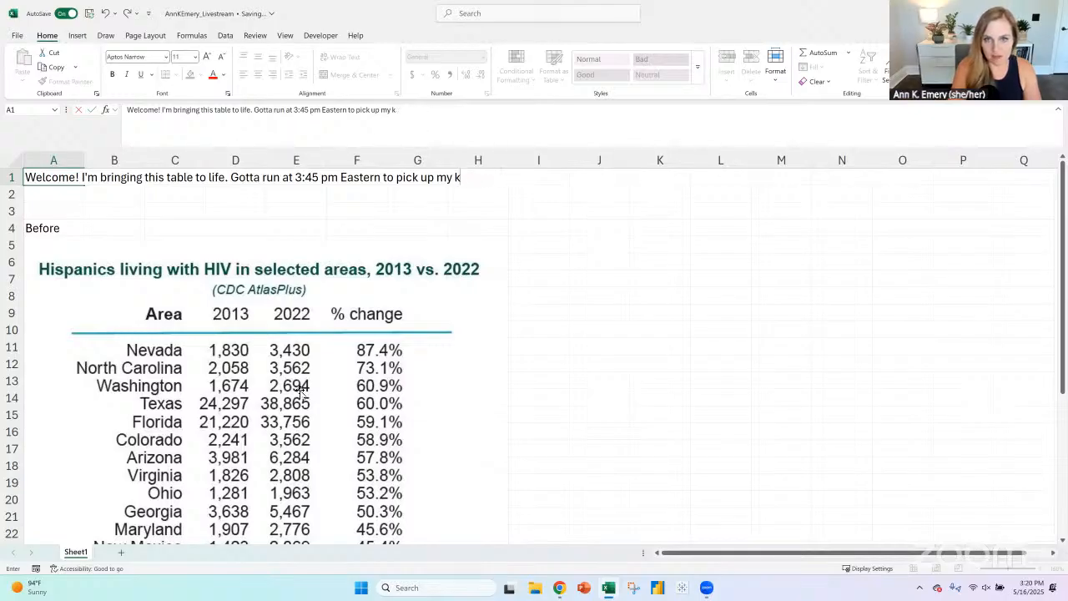
pyautogui.write('Isl')
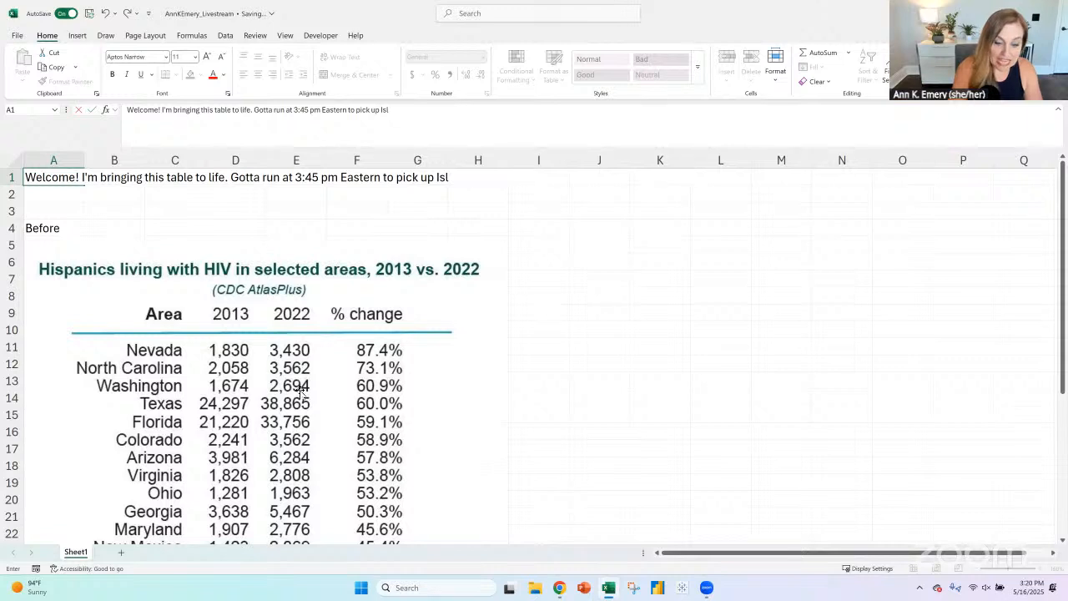
pyautogui.write('a &')
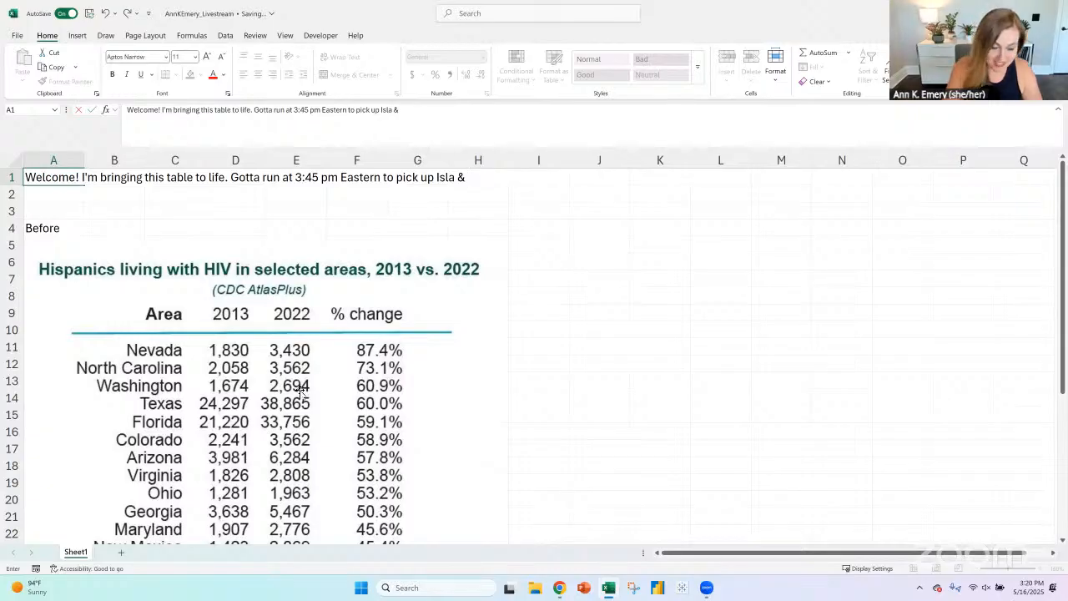
pyautogui.write('Cappy the')
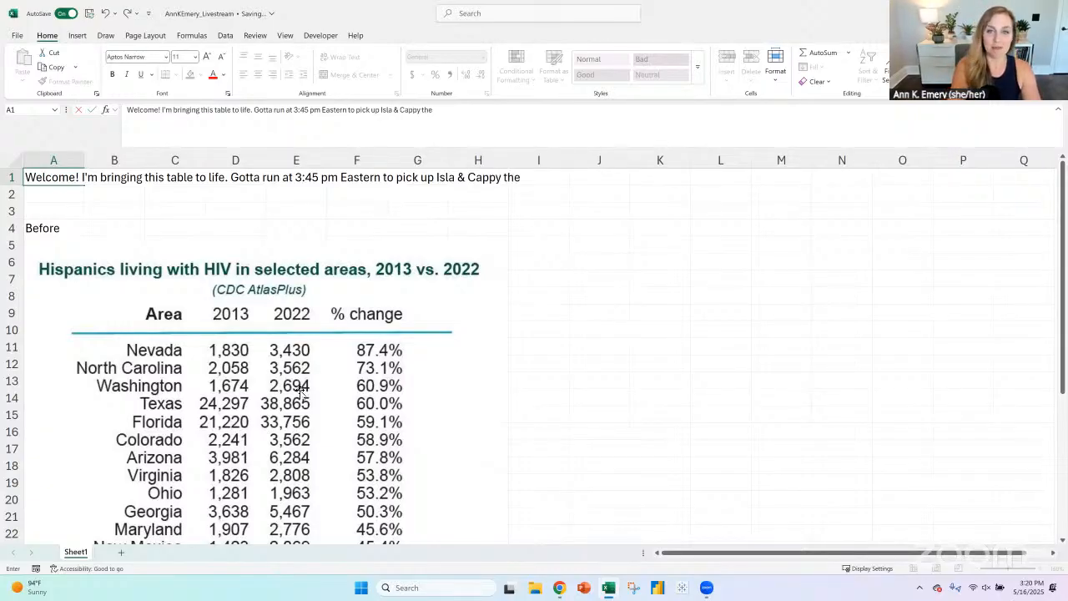
pyautogui.write(' guinea pig from the')
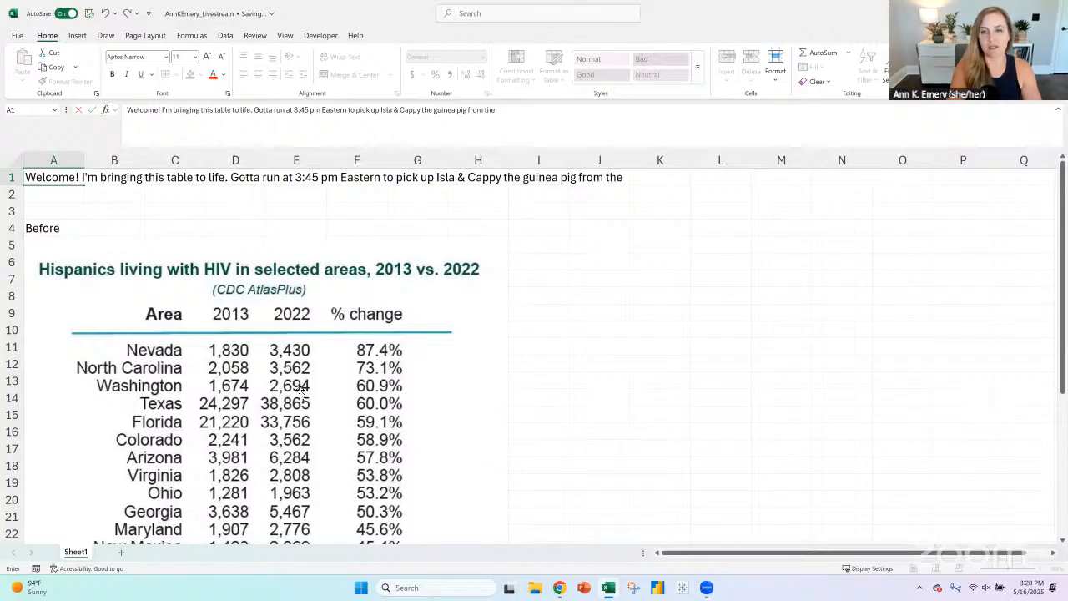
pyautogui.write(' science teacher.')
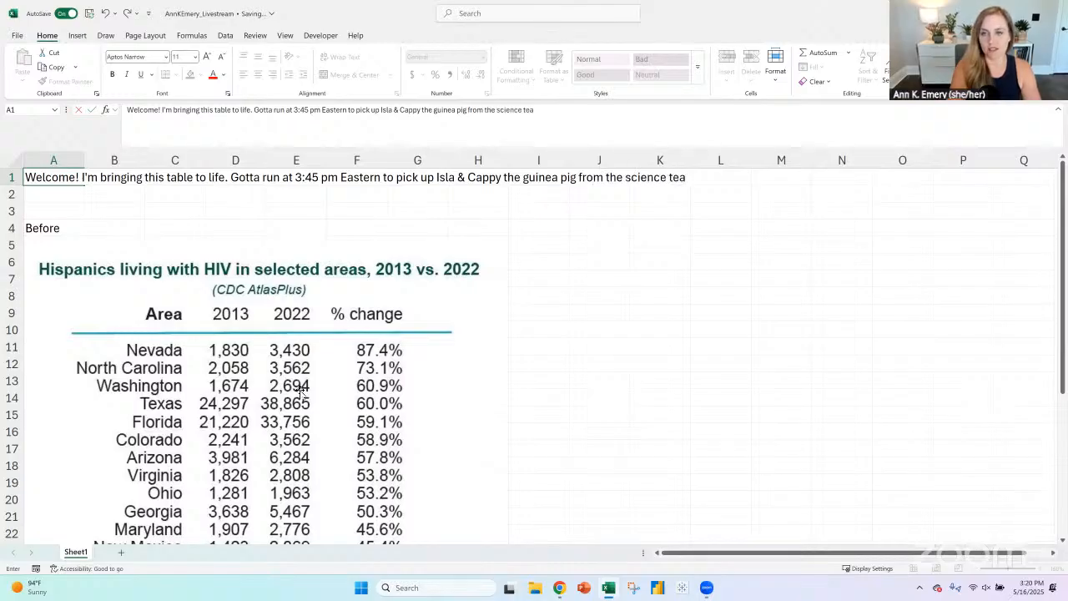
pyautogui.press('Return')
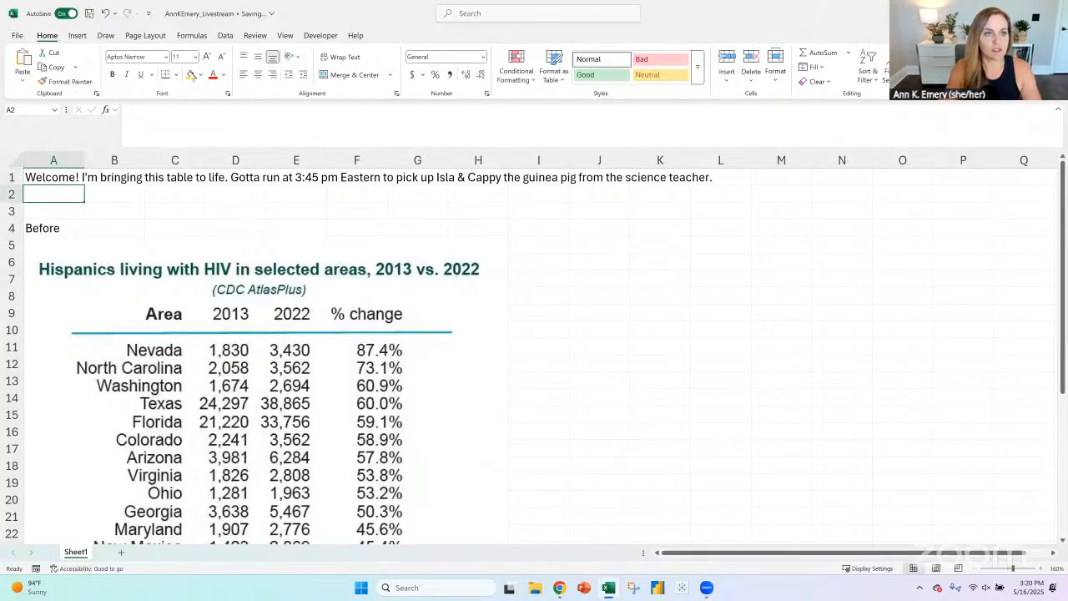
# - Freeze the sheet above row 2 so the welcome note stays in view, and make the note in row 1 bold
pyautogui.click(285, 35)
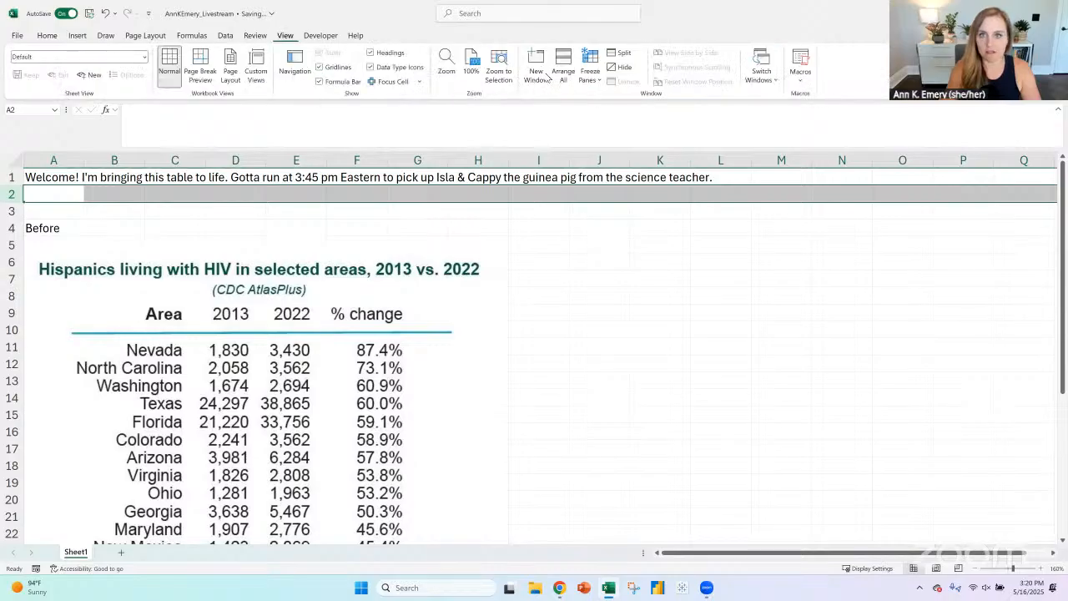
pyautogui.click(598, 78)
pyautogui.click(593, 142)
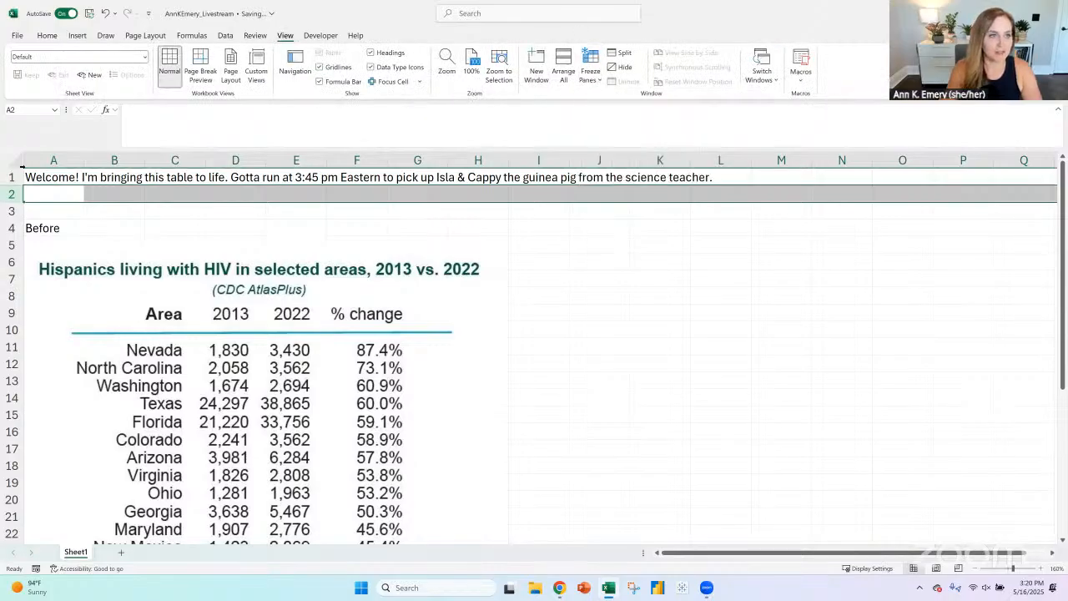
pyautogui.press('Up')
pyautogui.click(176, 205)
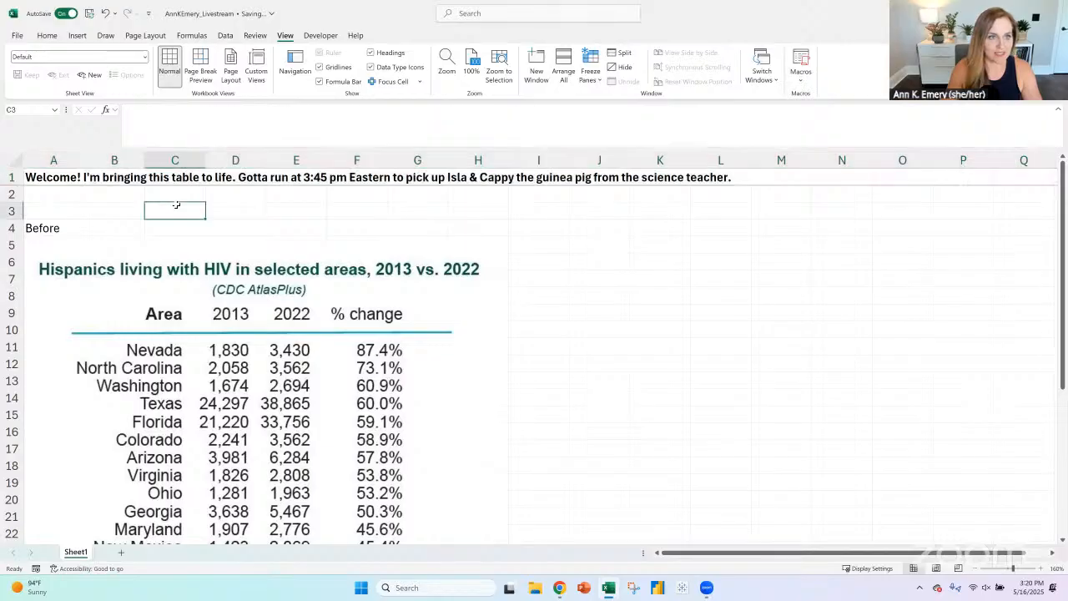
# - Make the "Before" label bold and shrink the table picture proportionally, keeping it directly beneath the label
pyautogui.click(11, 228)
pyautogui.click(288, 311)
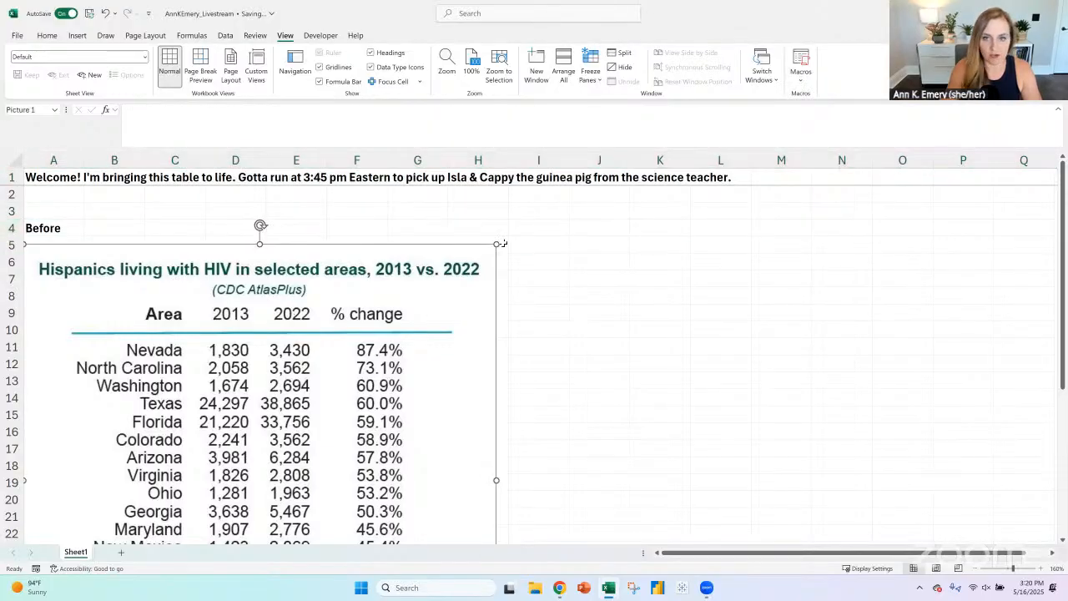
pyautogui.moveTo(499, 242); pyautogui.dragTo(340, 349)
pyautogui.moveTo(245, 335); pyautogui.dragTo(230, 303)
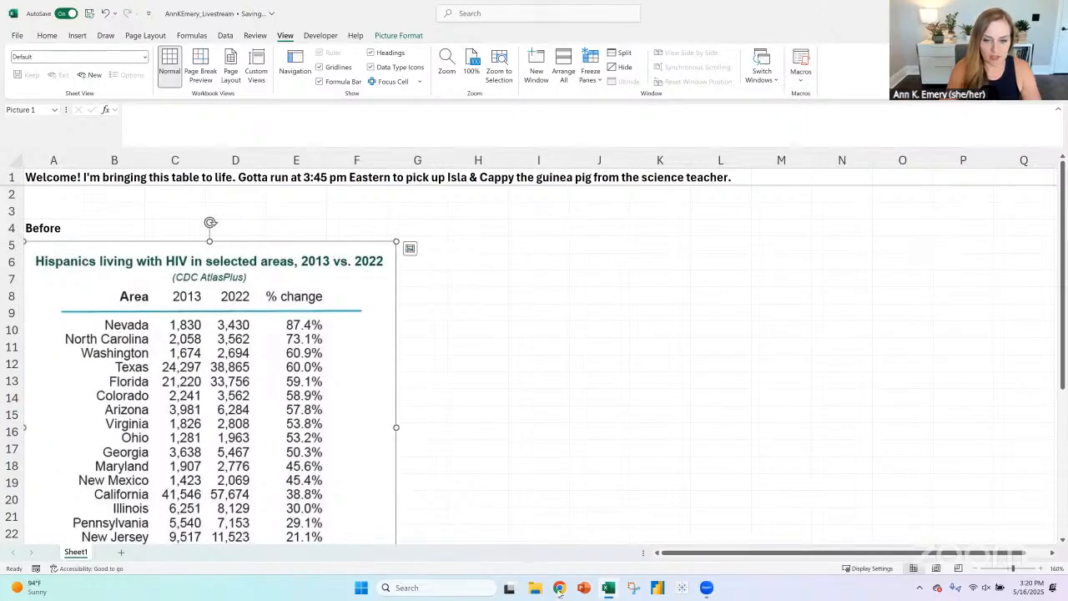
# - Switch to Chrome, open ChatGPT in a new tab, and copy the web address of the LinkedIn post
pyautogui.hotkey('alt', 'Tab')
pyautogui.click(427, 11)
pyautogui.write('c')
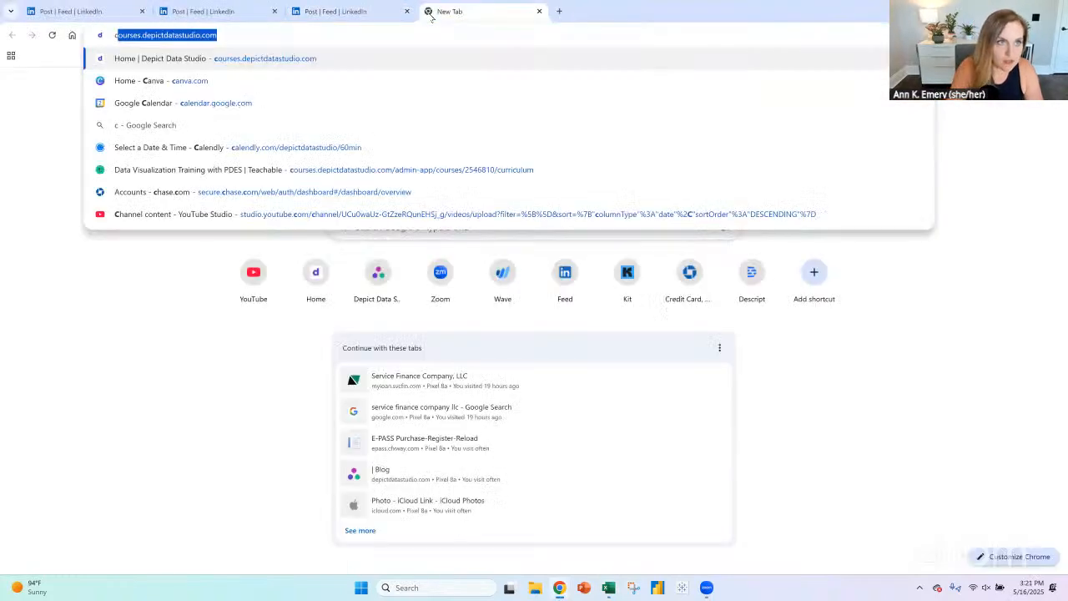
pyautogui.write('hat')
pyautogui.press('Return')
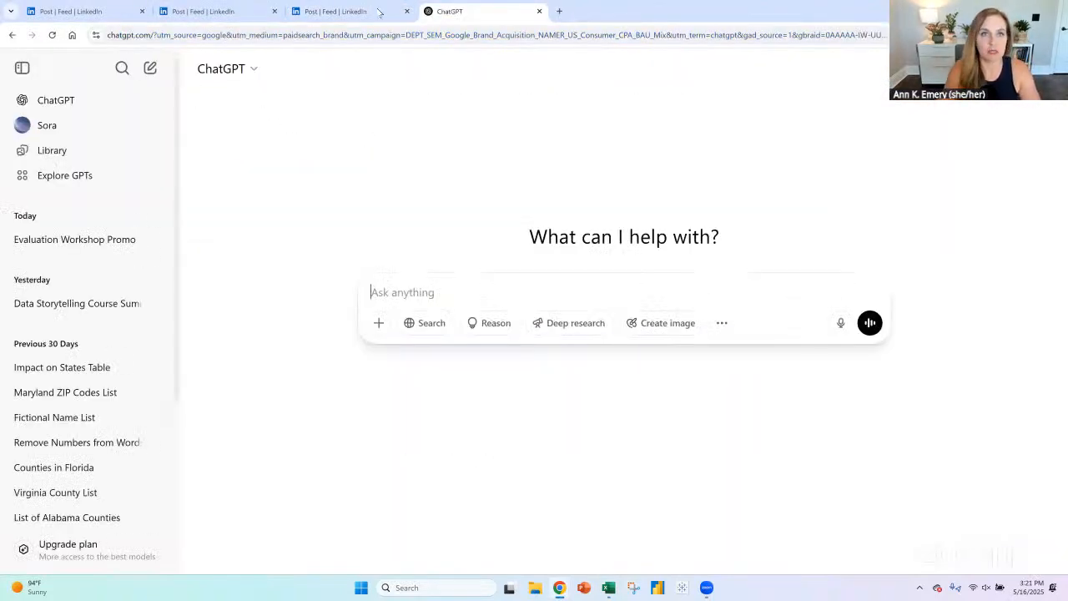
pyautogui.click(362, 12)
pyautogui.click(451, 12)
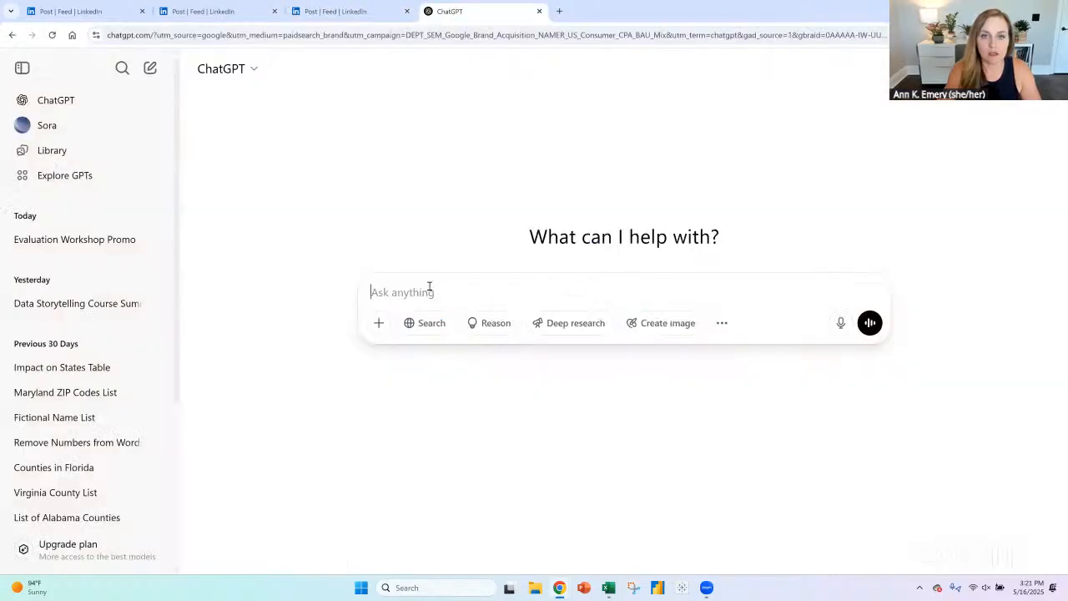
# - Write the ChatGPT prompt "please give me a table of these numbers shown in the image"
pyautogui.click(436, 291)
pyautogui.write('please t')
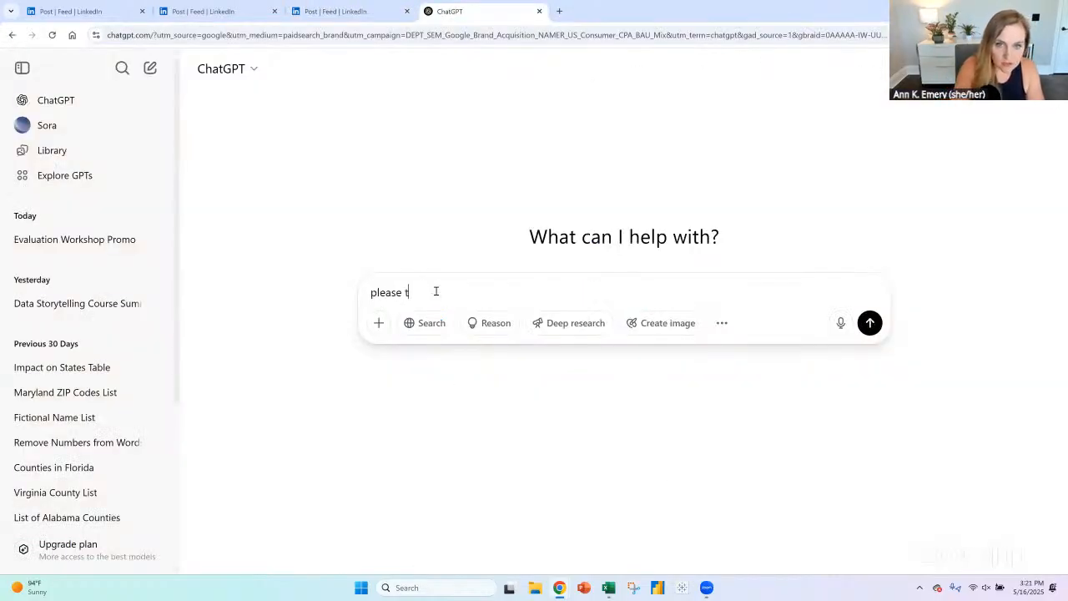
pyautogui.write('urn this t')
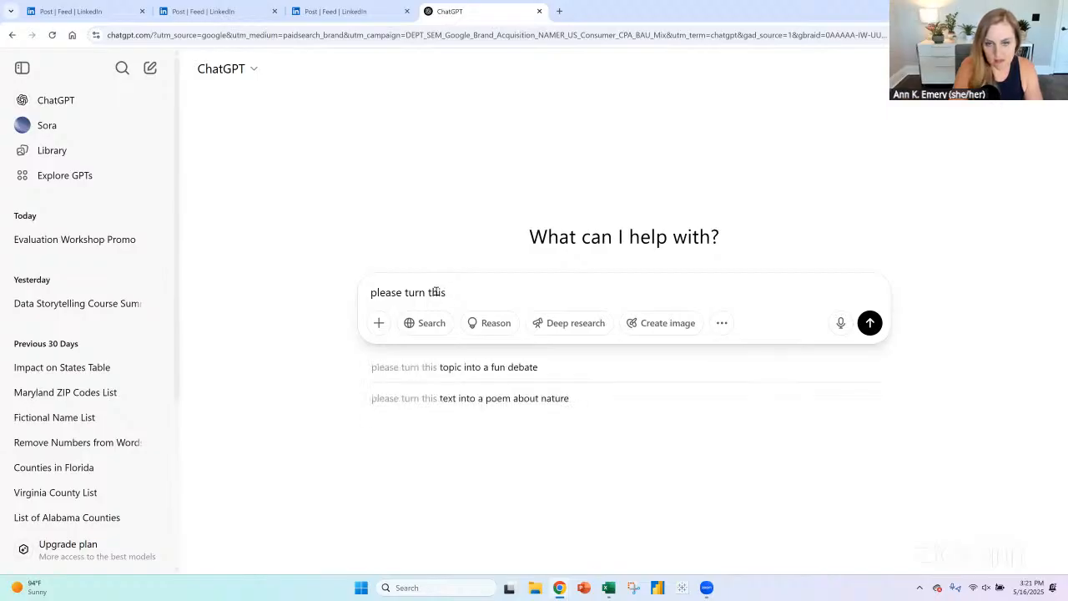
pyautogui.press('BackSpace')
pyautogui.press('BackSpace')
pyautogui.press('BackSpace')
pyautogui.press('BackSpace')
pyautogui.press('BackSpace')
pyautogui.press('BackSpace')
pyautogui.press('BackSpace')
pyautogui.press('BackSpace')
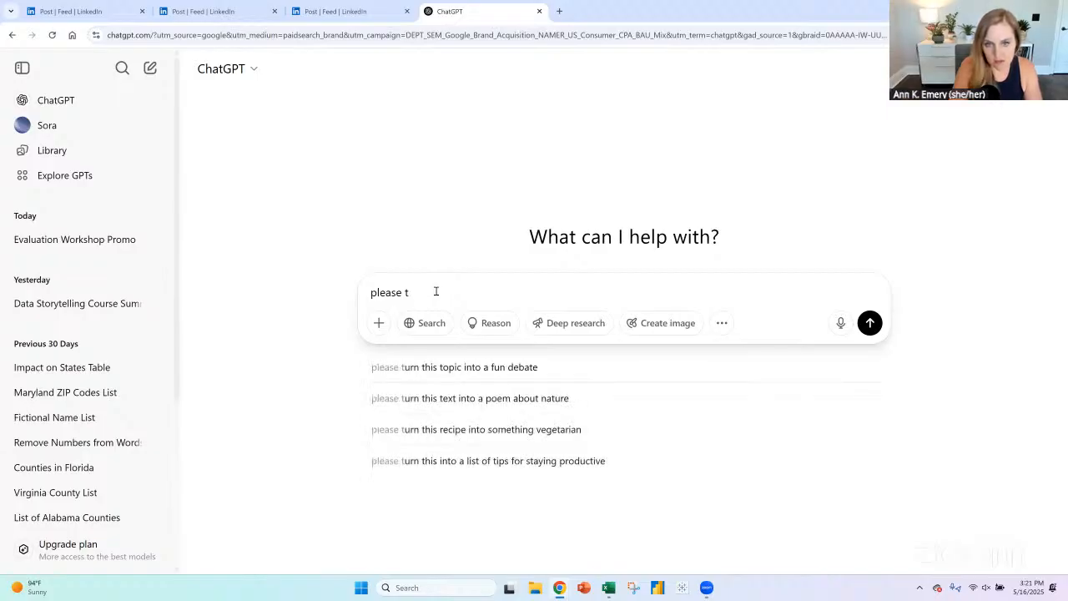
pyautogui.write('give me a table of thes')
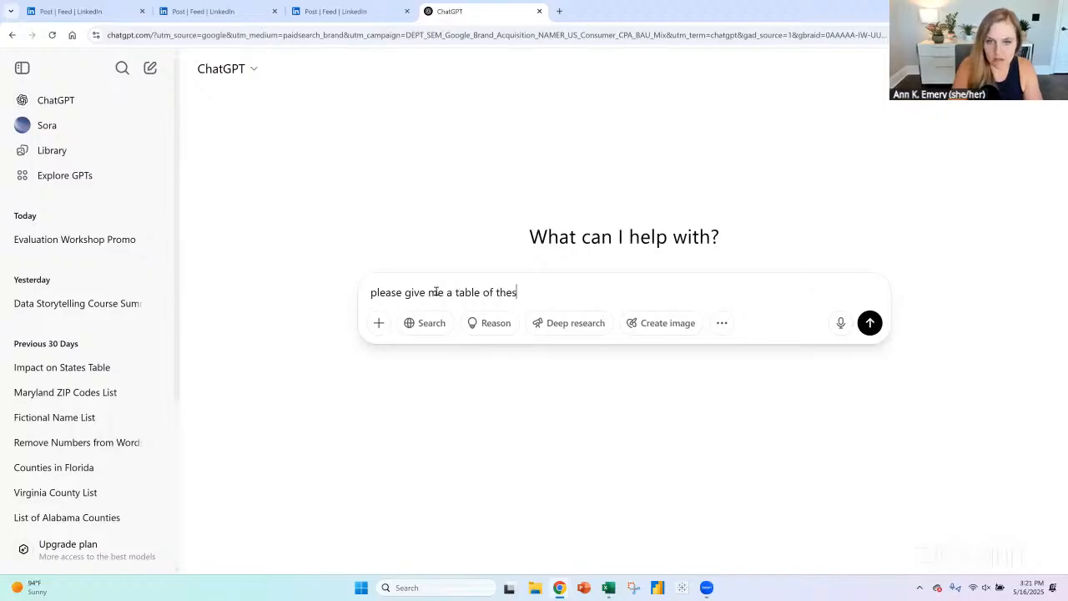
pyautogui.write('e numbers sh')
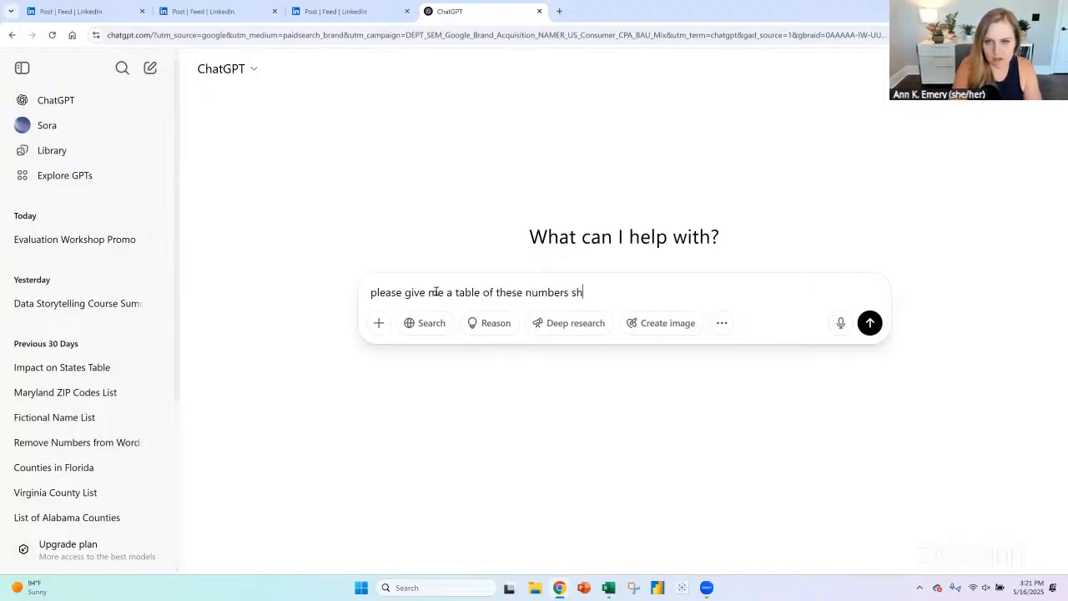
pyautogui.write('own in the image')
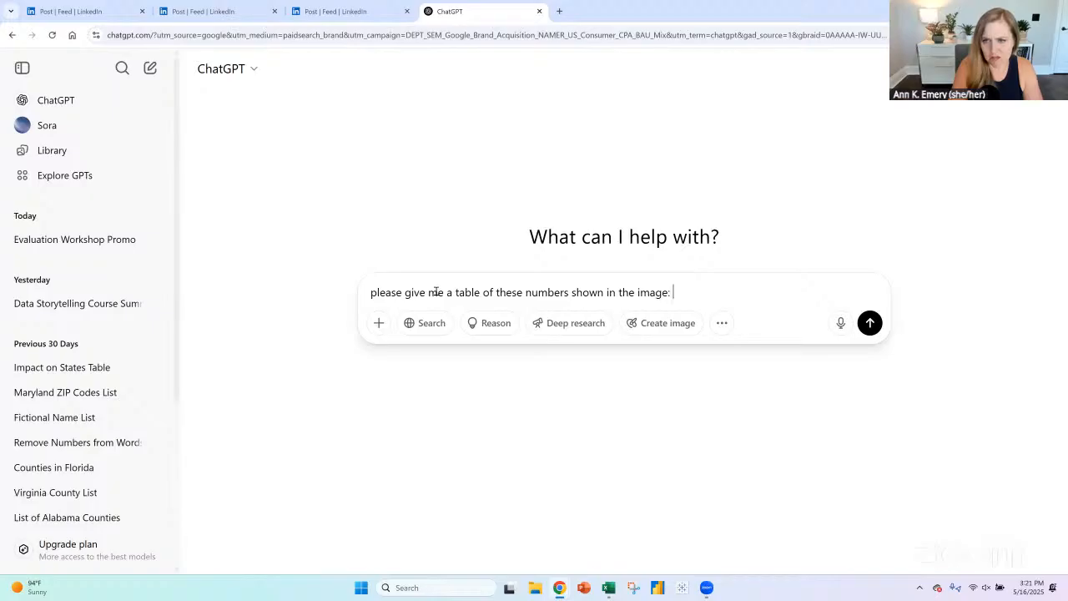
pyautogui.write(':')
# - End the prompt with a colon and the copied LinkedIn post link, send it, and read the reply
pyautogui.hotkey('ctrl', 'v')
pyautogui.press('Return')
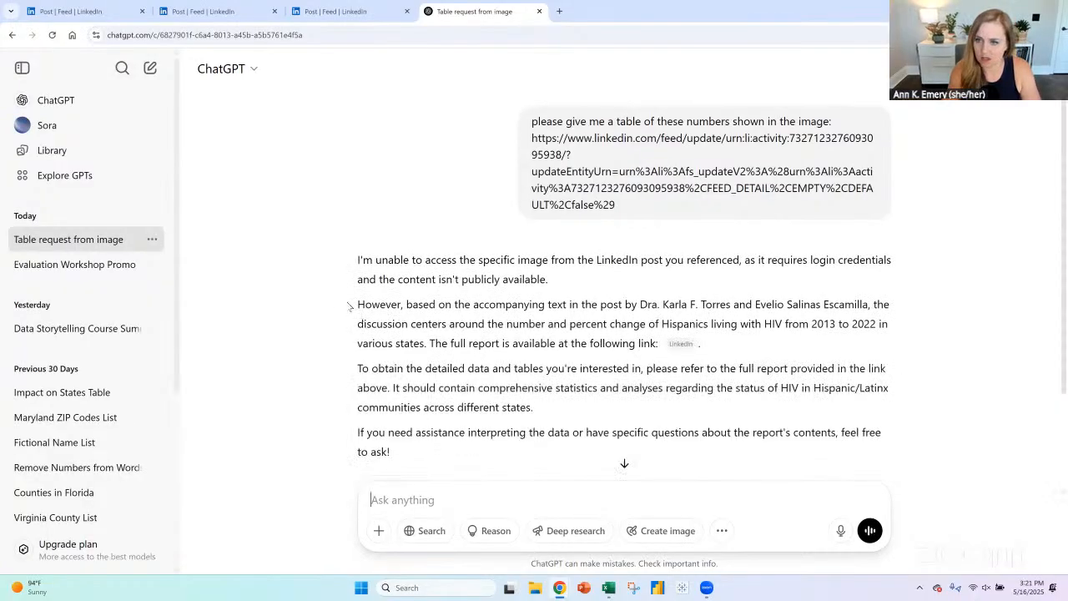
pyautogui.scroll(-1, 348, 310)
pyautogui.scroll(-1, 348, 310)
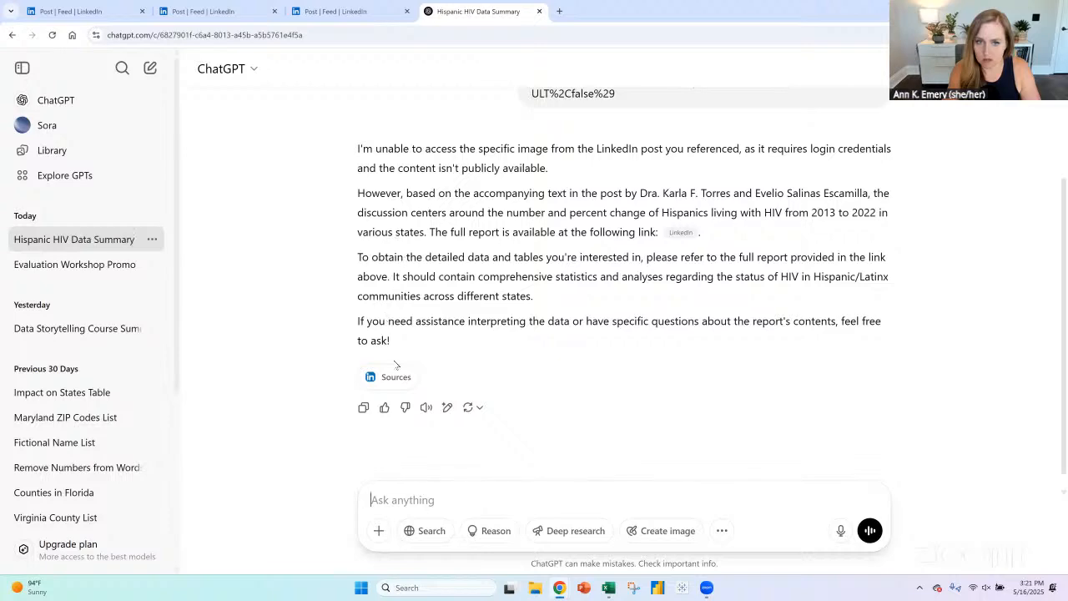
# - Open the full report link in the LinkedIn post and skim the linked web page for the state table
pyautogui.click(353, 14)
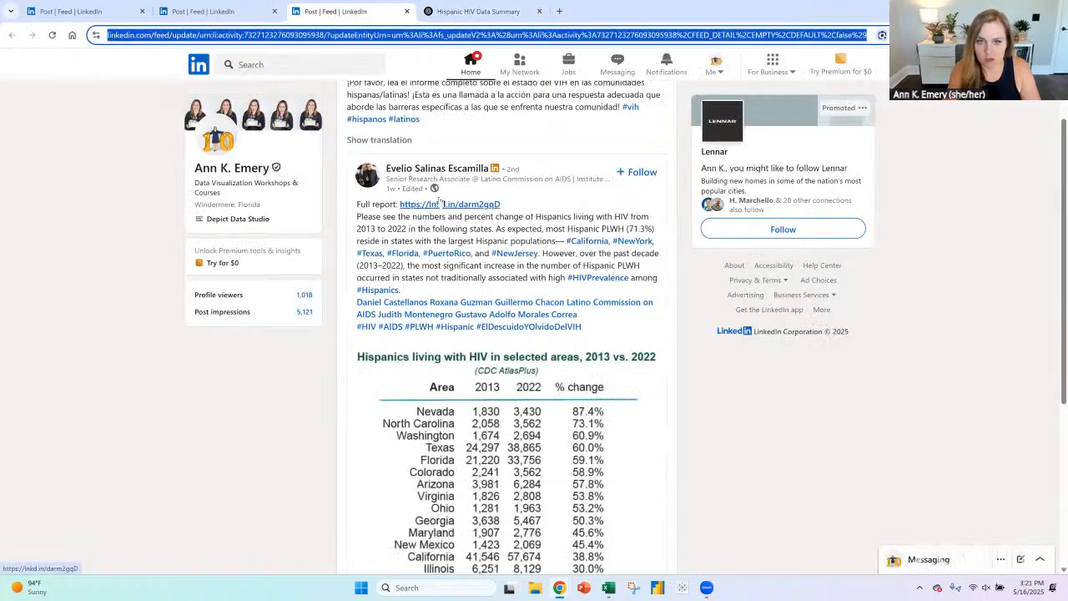
pyautogui.click(443, 206)
pyautogui.click(443, 206)
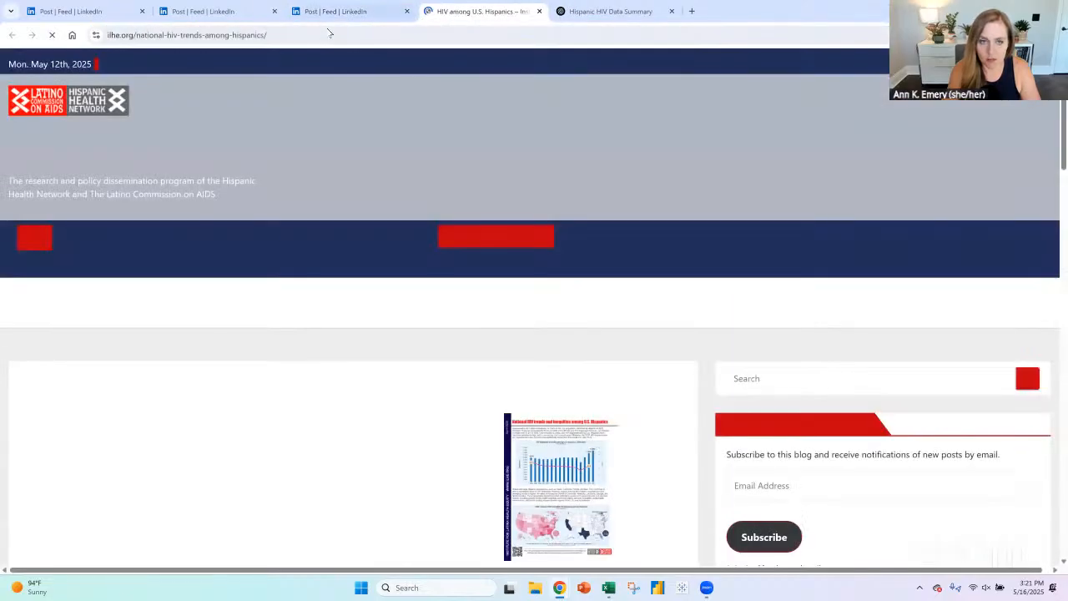
pyautogui.scroll(-2, 469, 360)
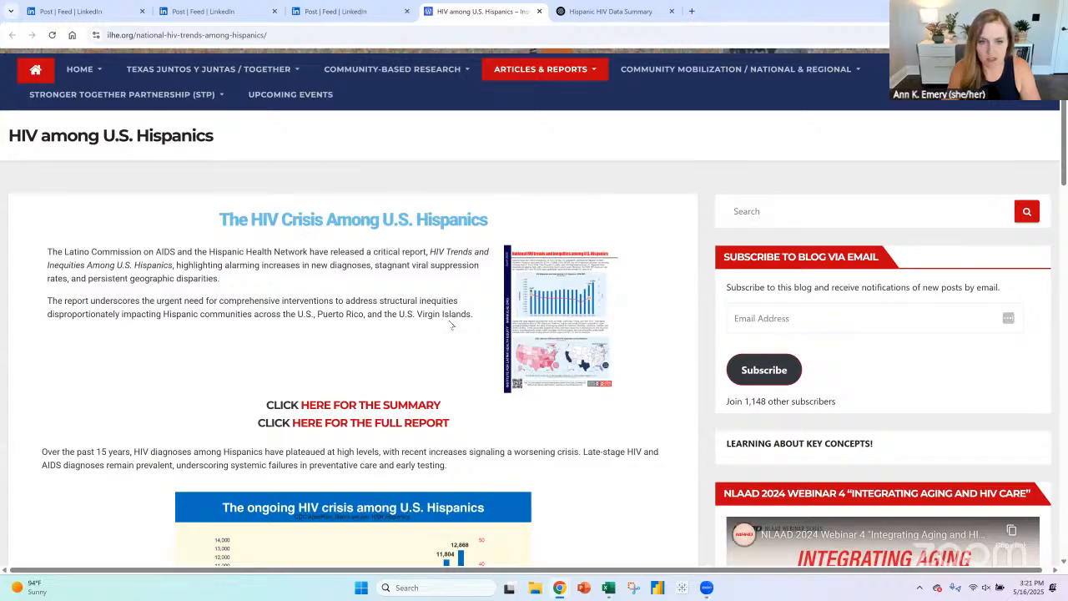
pyautogui.scroll(-3, 450, 326)
pyautogui.scroll(-8, 362, 285)
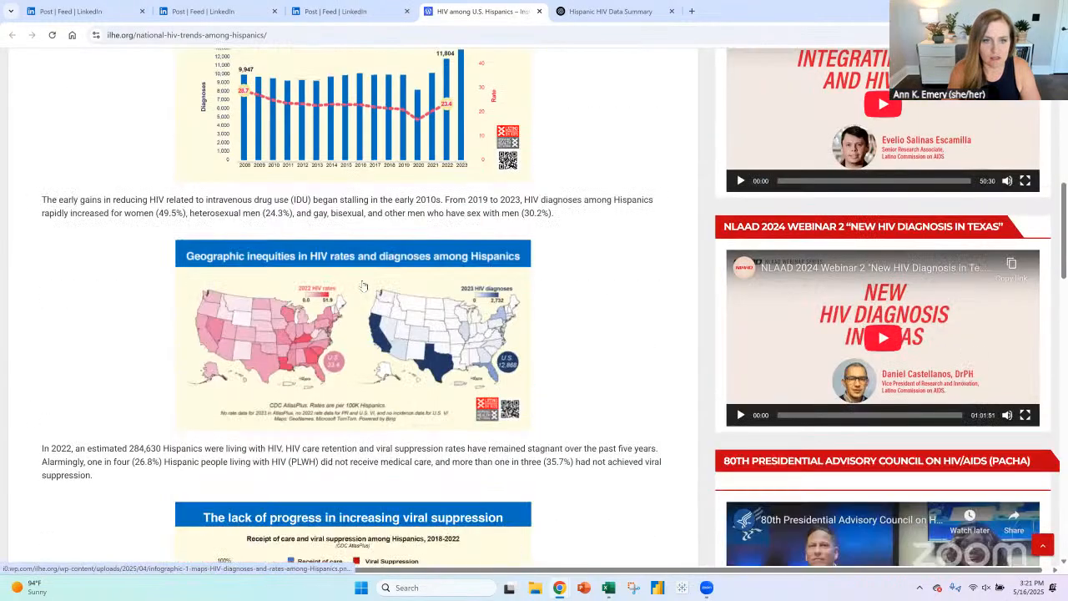
pyautogui.scroll(-1, 365, 284)
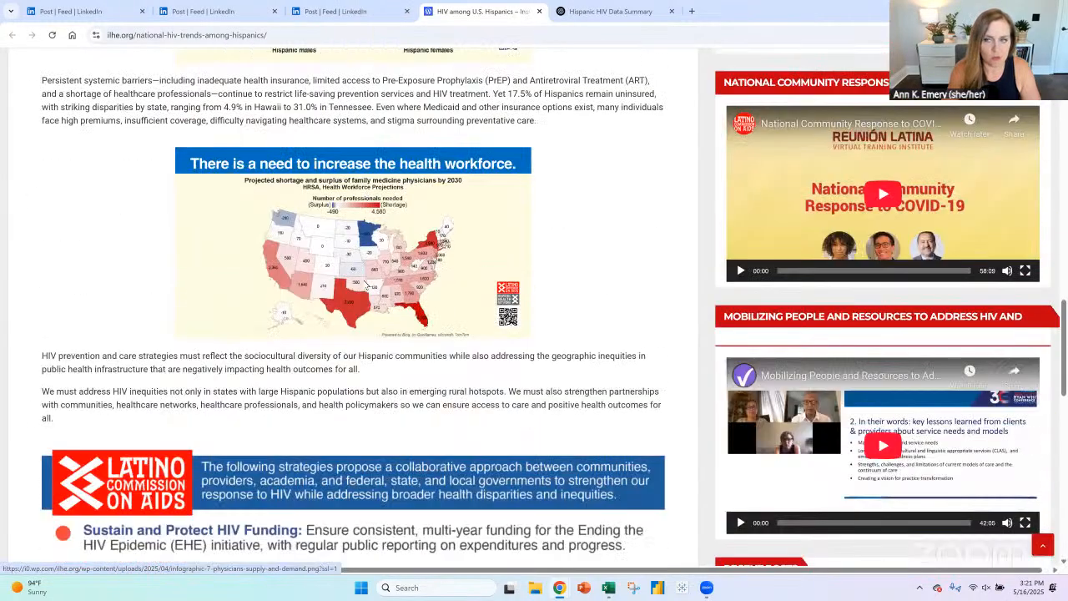
pyautogui.scroll(-1, 364, 280)
pyautogui.scroll(5, 366, 280)
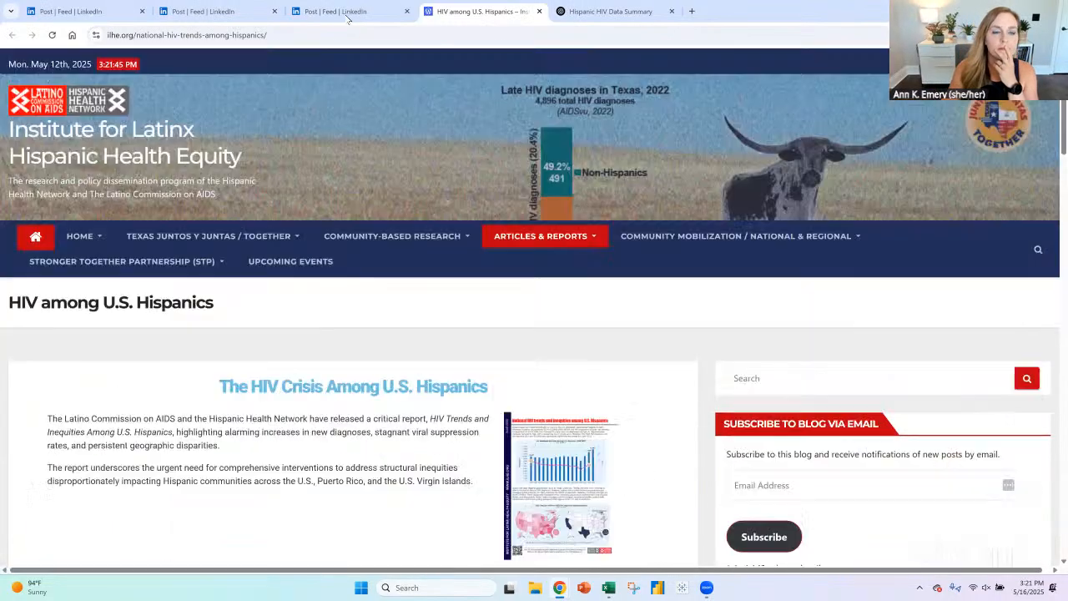
# - Return to the LinkedIn post and review its table of Hispanics living with HIV, 2013 vs. 2022
pyautogui.click(365, 18)
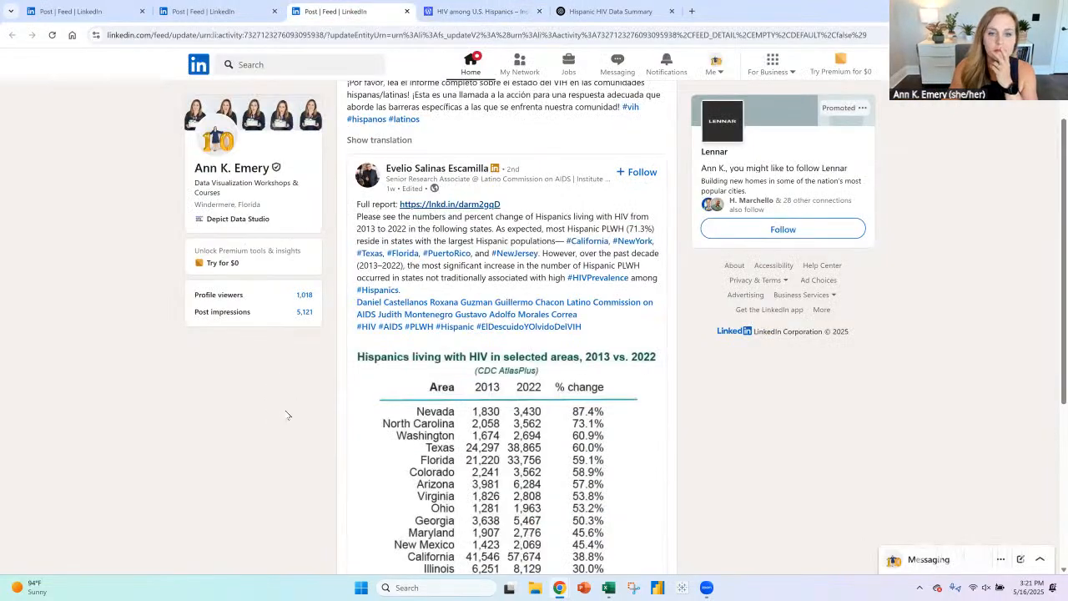
pyautogui.scroll(-2, 465, 372)
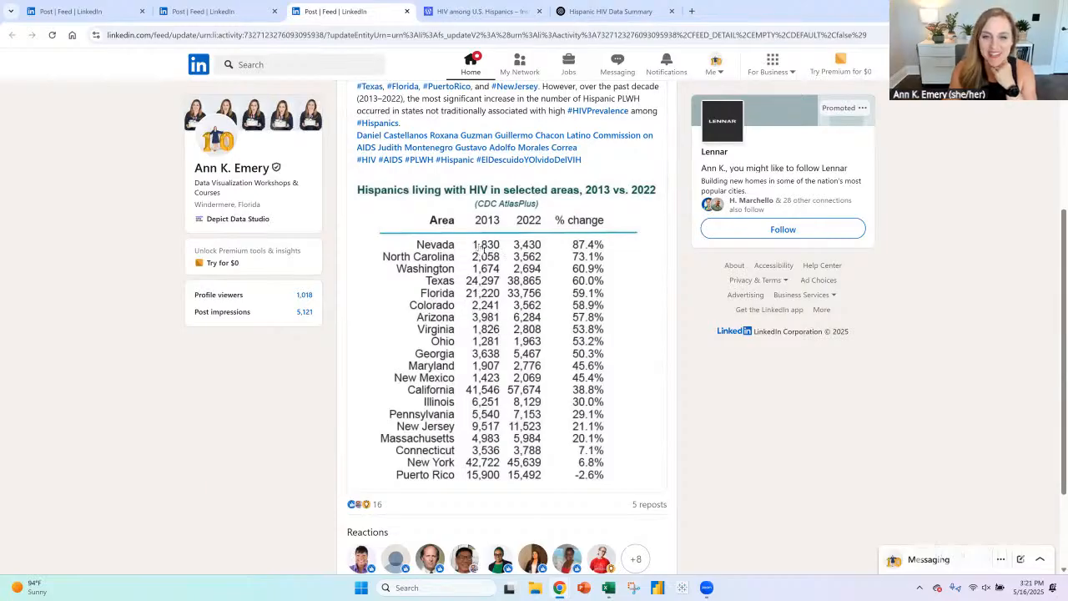
pyautogui.scroll(1, 555, 325)
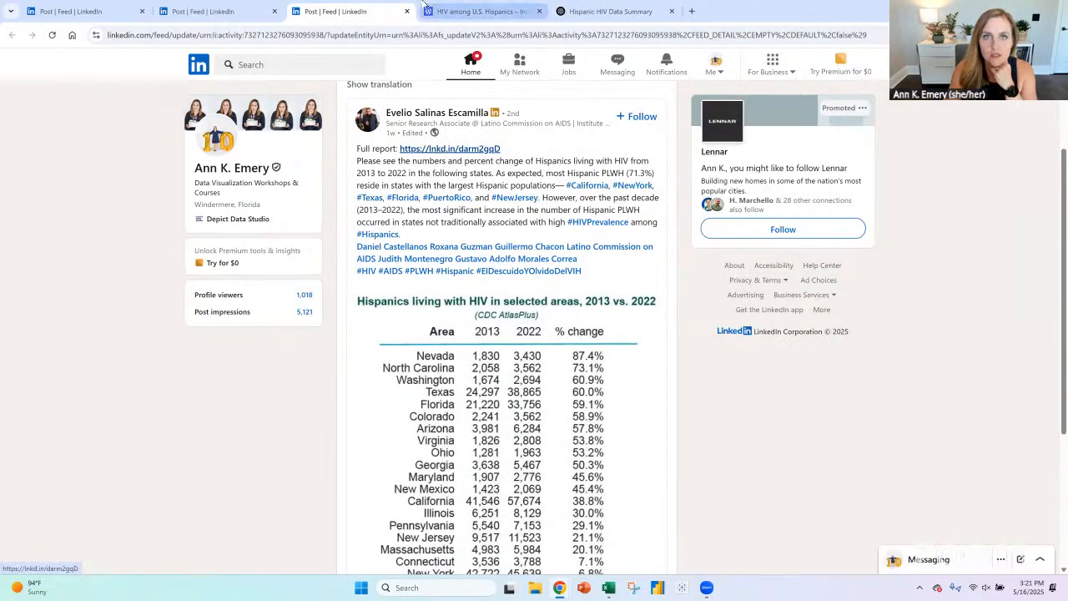
# - Go back to the "HIV among U.S. Hispanics" page and open the full report PDF
pyautogui.hotkey('ctrl', 'Tab')
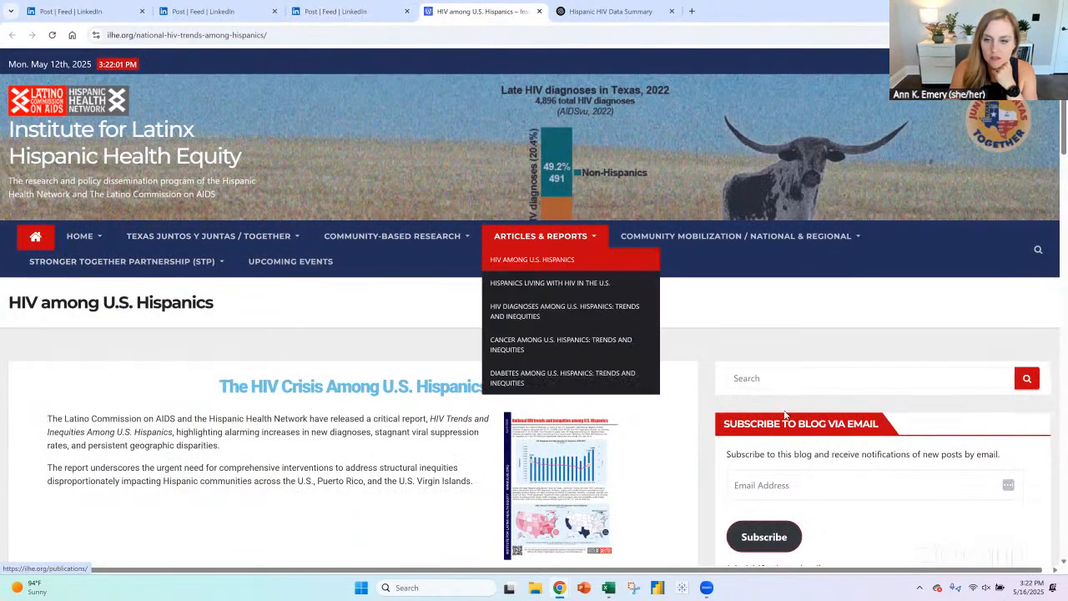
pyautogui.scroll(-2, 788, 322)
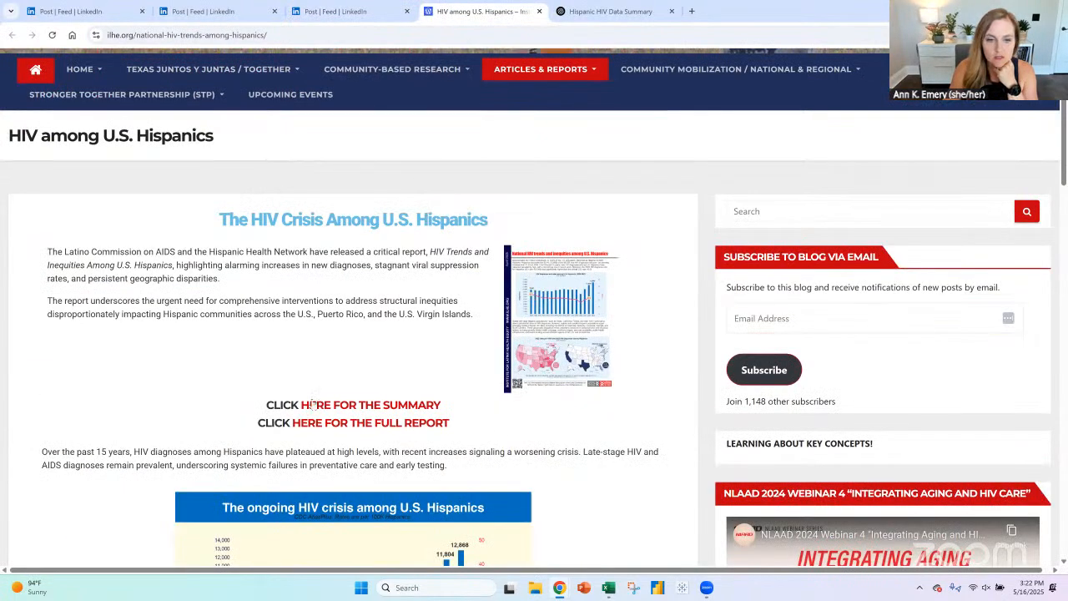
pyautogui.click(384, 424)
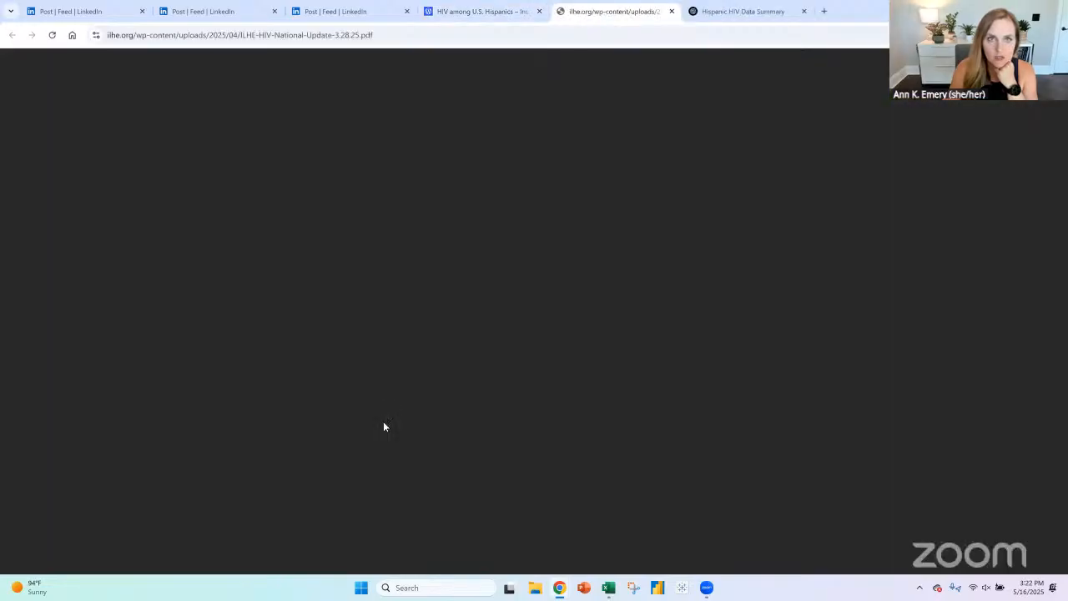
# - Look through the first pages of the report PDF, up to page 11, for the original HIV table
pyautogui.scroll(-4, 95, 293)
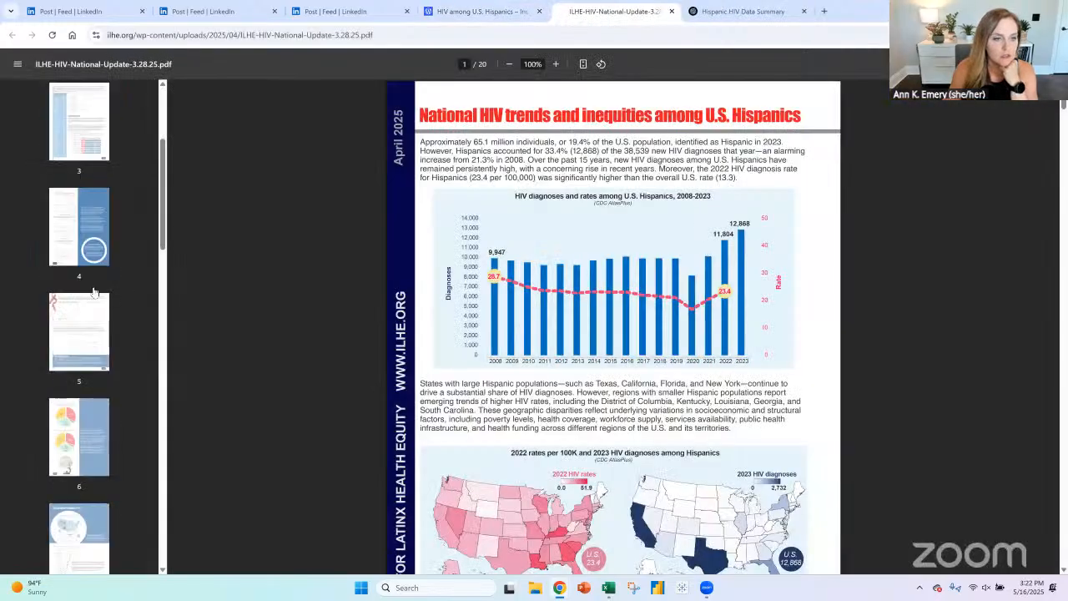
pyautogui.scroll(-6, 93, 290)
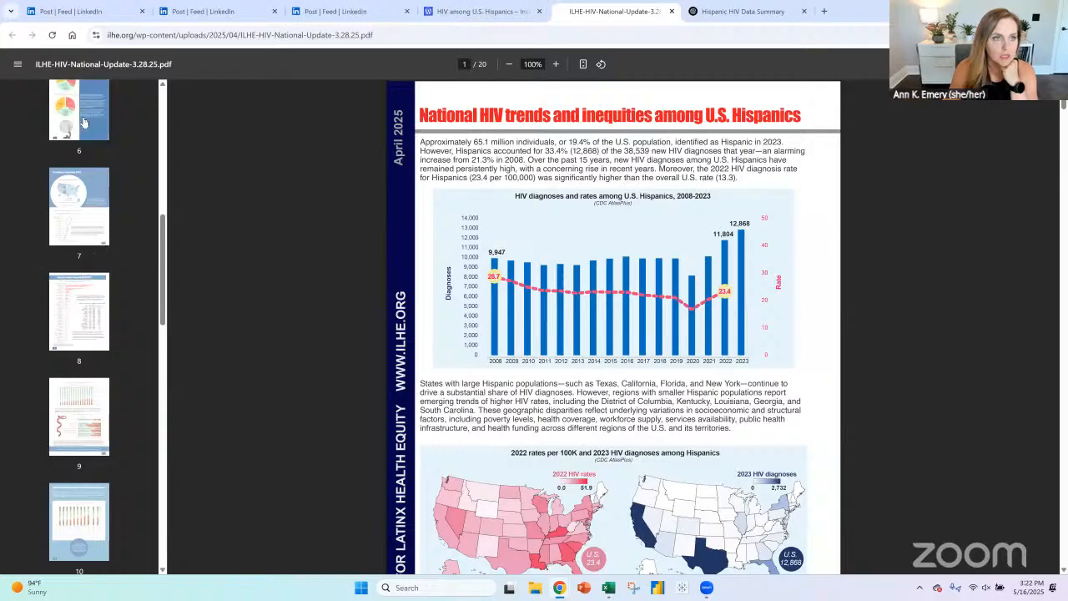
pyautogui.click(84, 123)
pyautogui.click(89, 199)
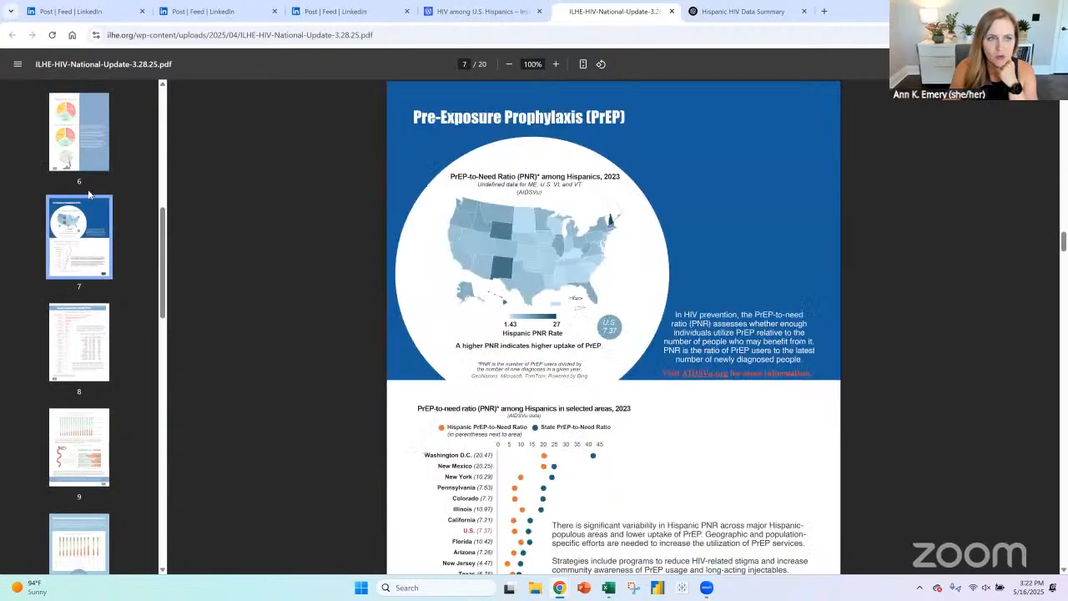
pyautogui.scroll(-6, 94, 284)
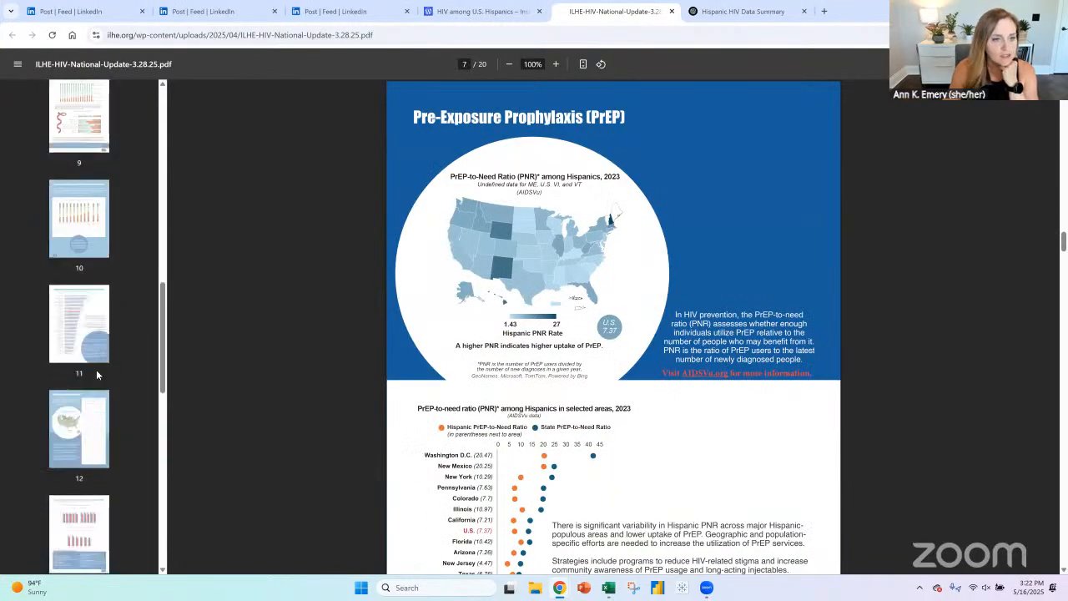
pyautogui.scroll(-2, 97, 375)
pyautogui.click(89, 232)
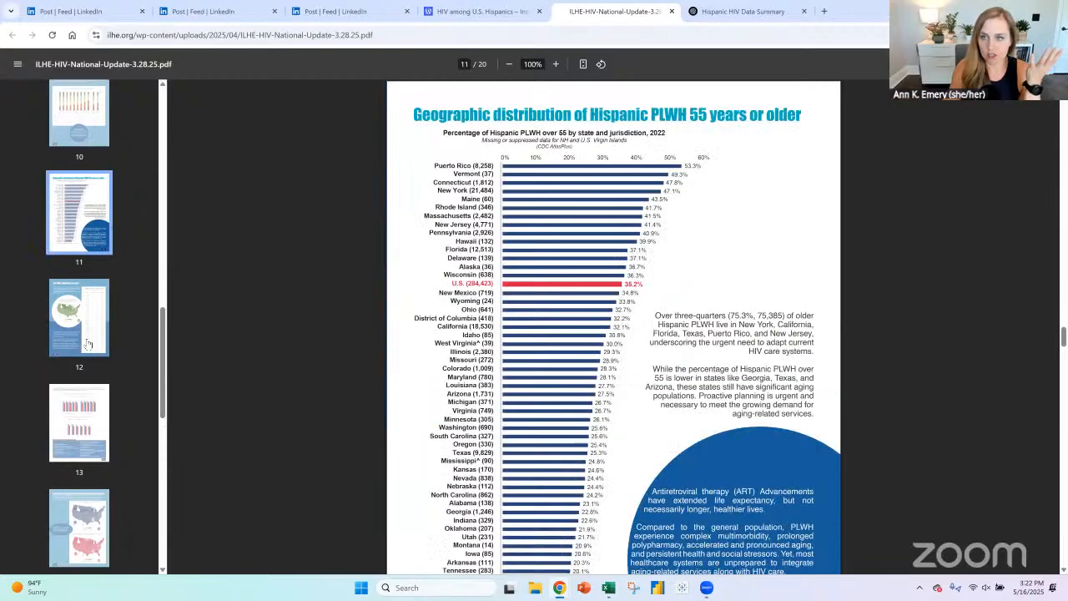
# - Check the remaining report pages, from 12 to 20, for the 2013 vs. 2022 table, ending on page 18
pyautogui.click(88, 344)
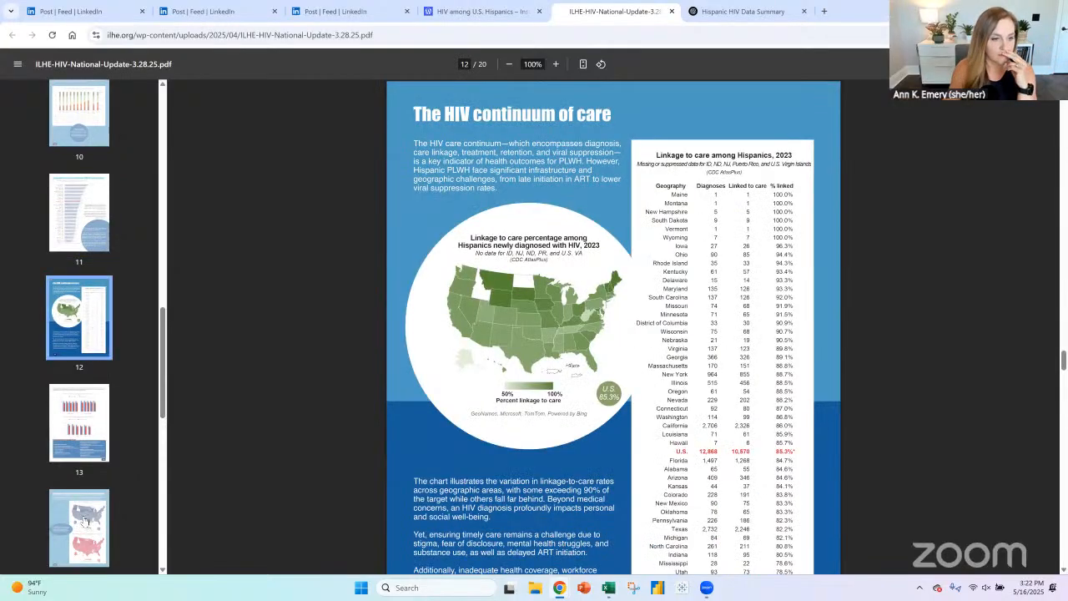
pyautogui.click(89, 421)
pyautogui.scroll(-4, 83, 417)
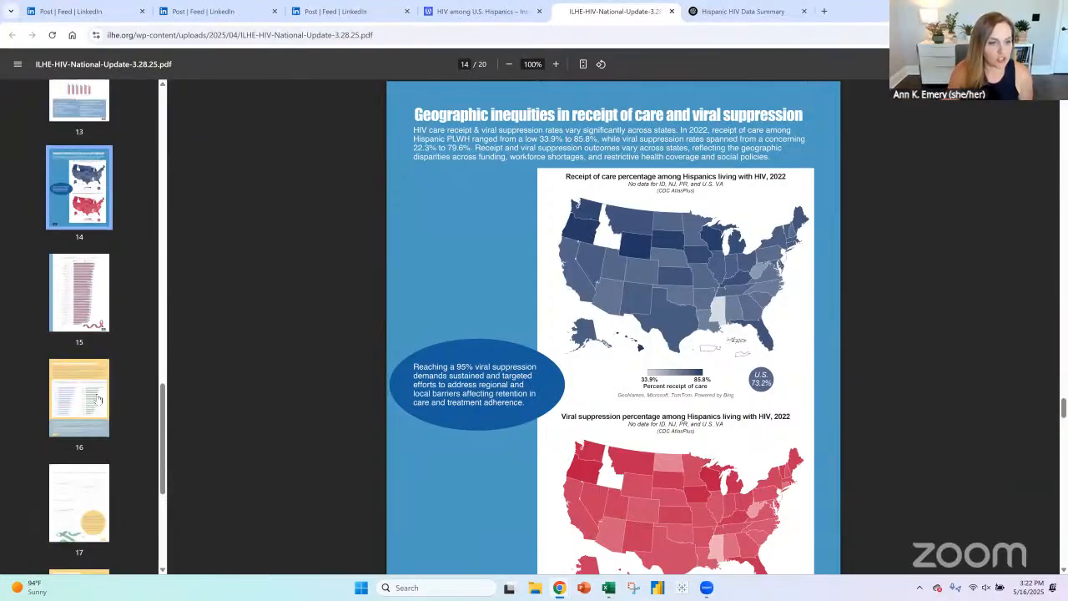
pyautogui.click(79, 392)
pyautogui.click(78, 517)
pyautogui.scroll(-4, 77, 375)
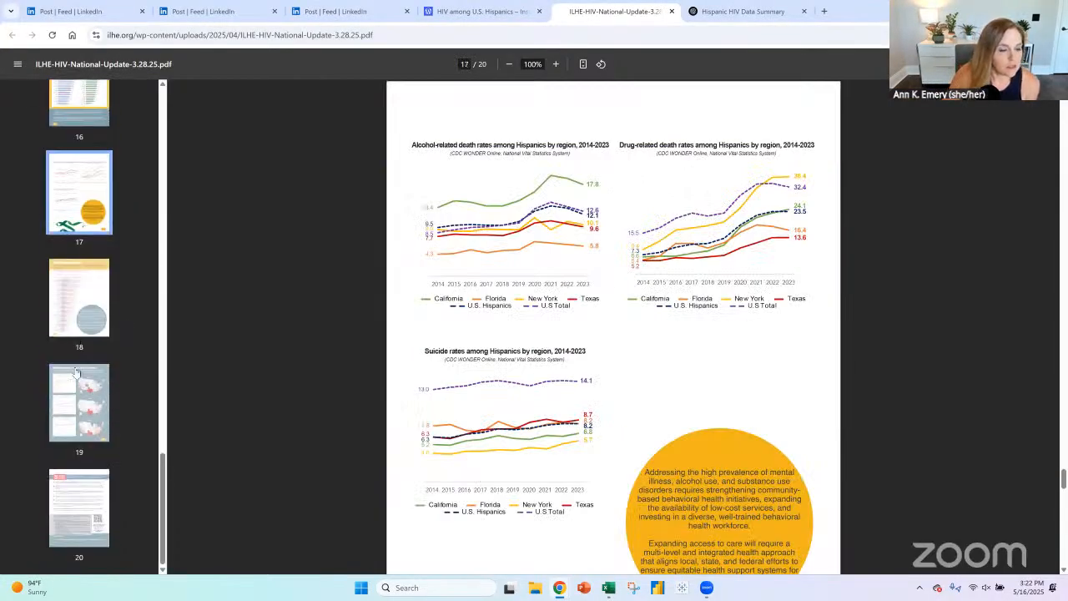
pyautogui.click(77, 384)
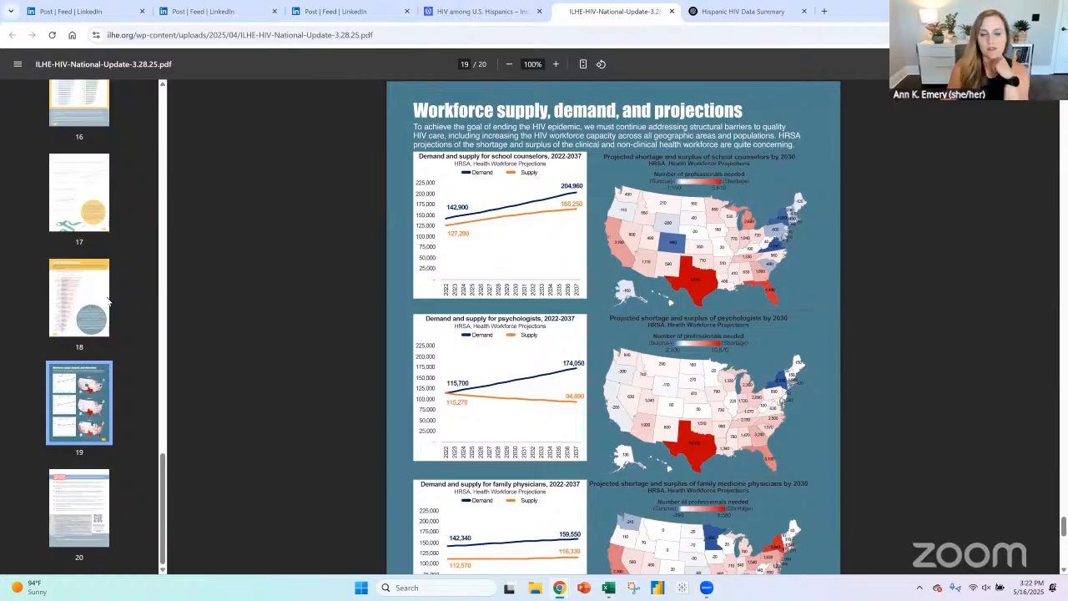
pyautogui.click(105, 300)
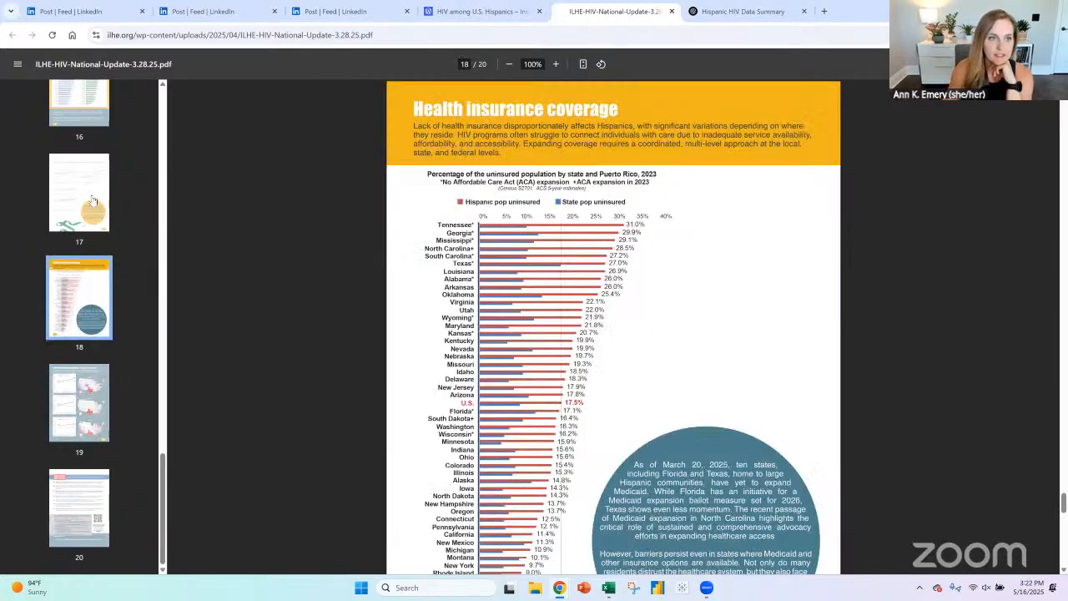
# - Look back through the report PDF from page 17 to page 8 for the 2013 vs. 2022 table of Hispanics living with HIV
pyautogui.click(90, 207)
pyautogui.scroll(1, 79, 219)
pyautogui.scroll(1, 80, 219)
pyautogui.click(80, 220)
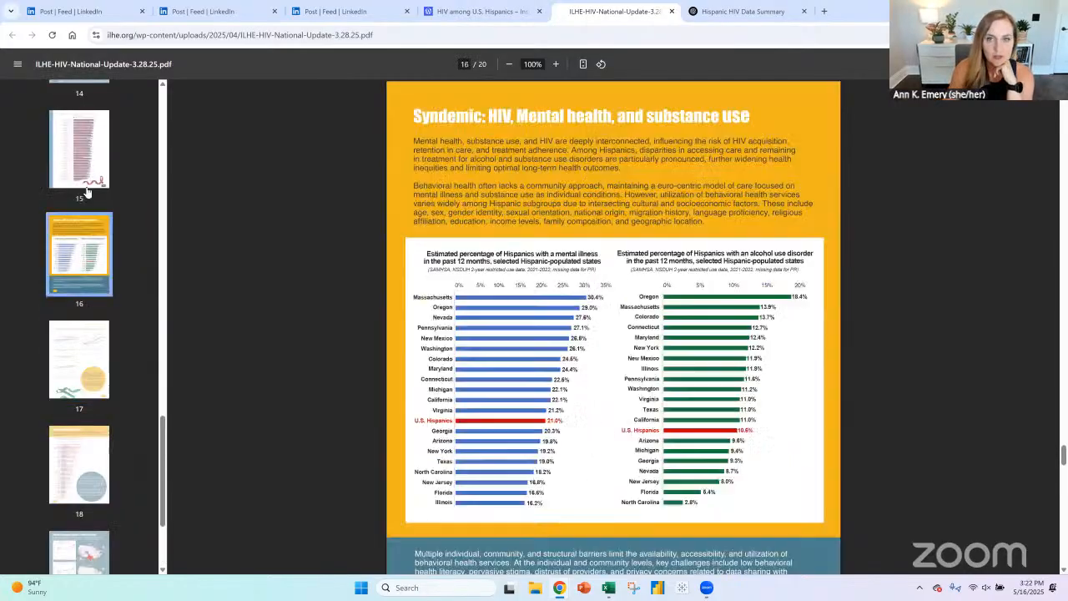
pyautogui.click(87, 180)
pyautogui.scroll(5, 92, 192)
pyautogui.scroll(4, 91, 351)
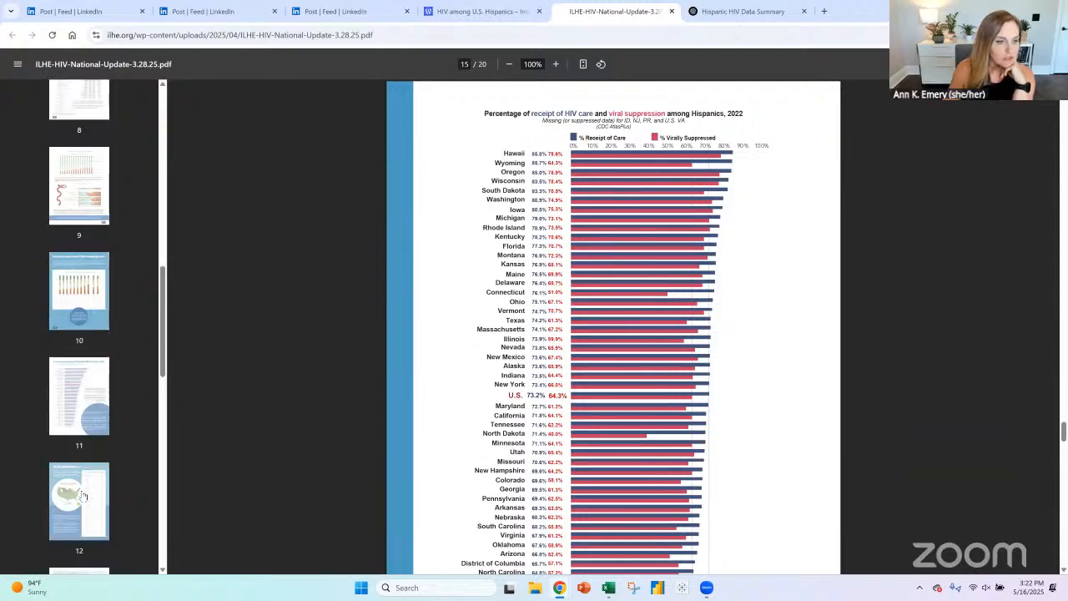
pyautogui.click(83, 497)
pyautogui.click(83, 404)
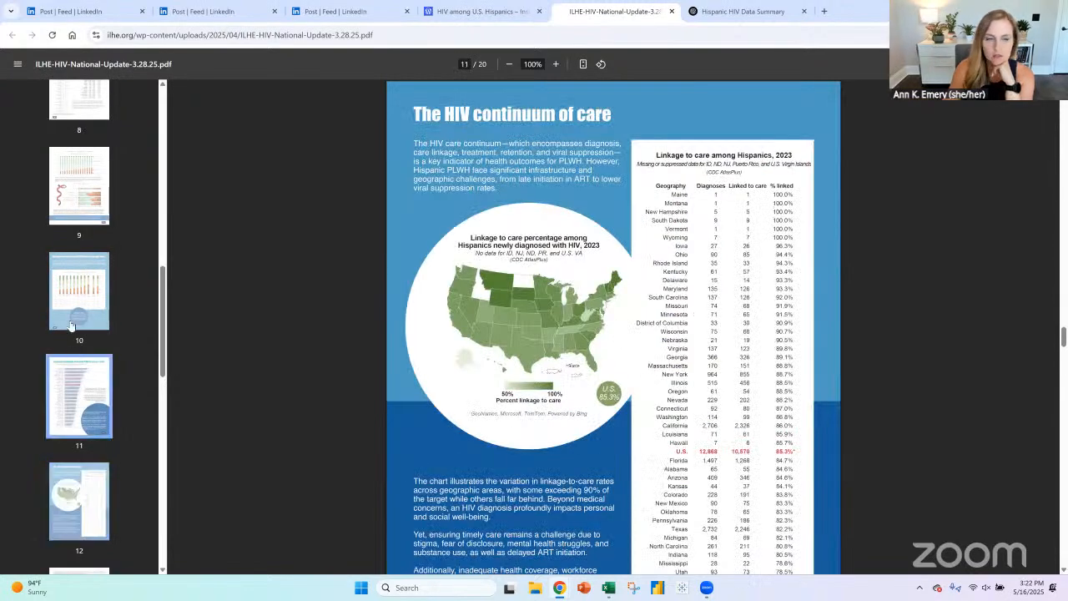
pyautogui.click(71, 313)
pyautogui.click(88, 228)
pyautogui.scroll(2, 91, 288)
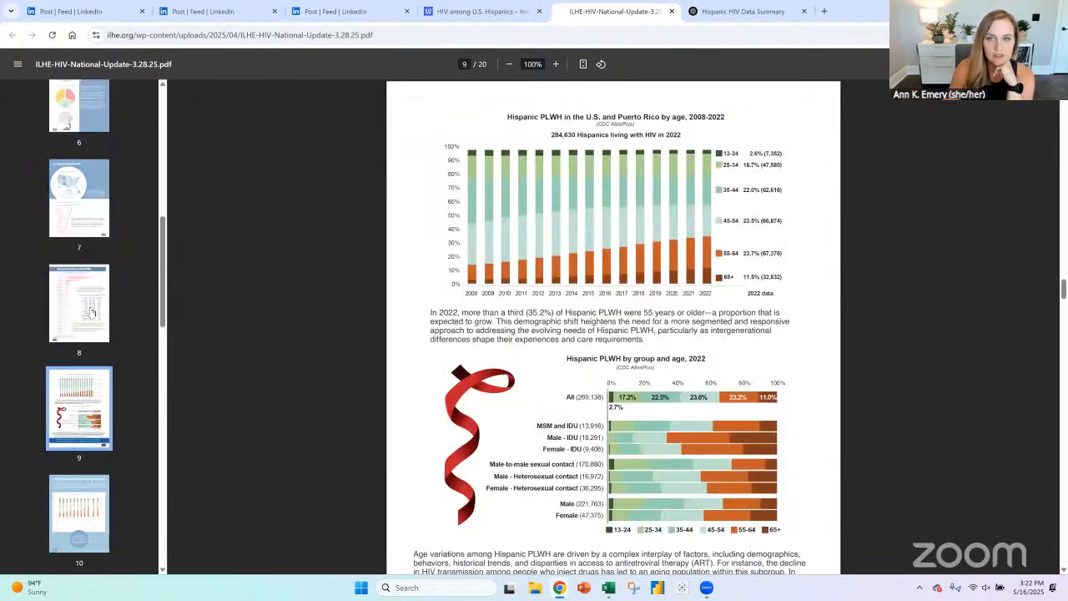
pyautogui.click(80, 302)
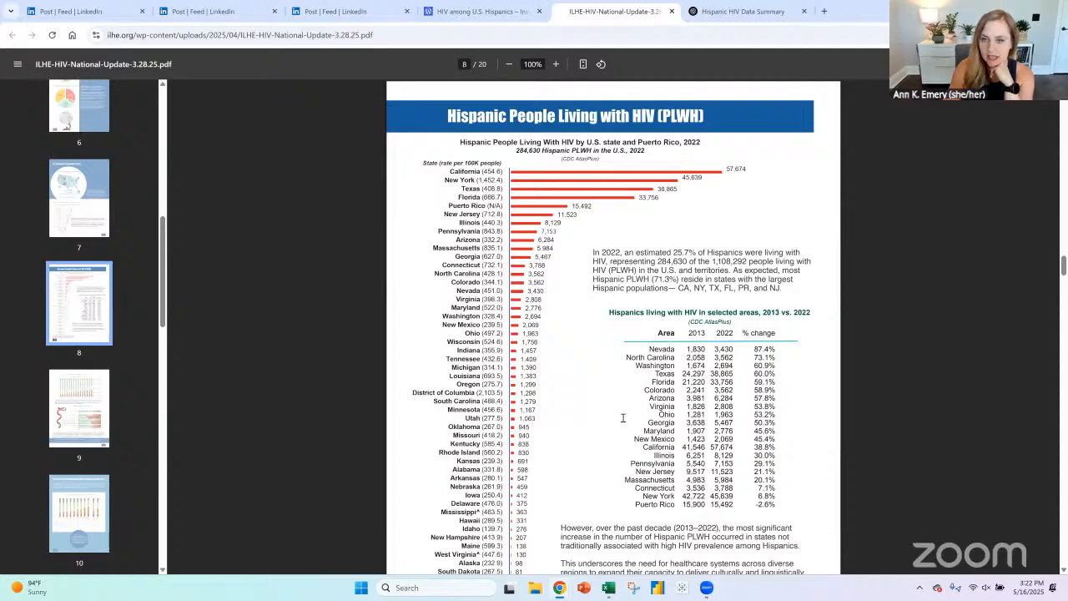
# - Copy the report PDF's web address and return to the "Hispanic HIV Data Summary" chat in ChatGPT
pyautogui.click(437, 35)
pyautogui.hotkey('ctrl', 'c')
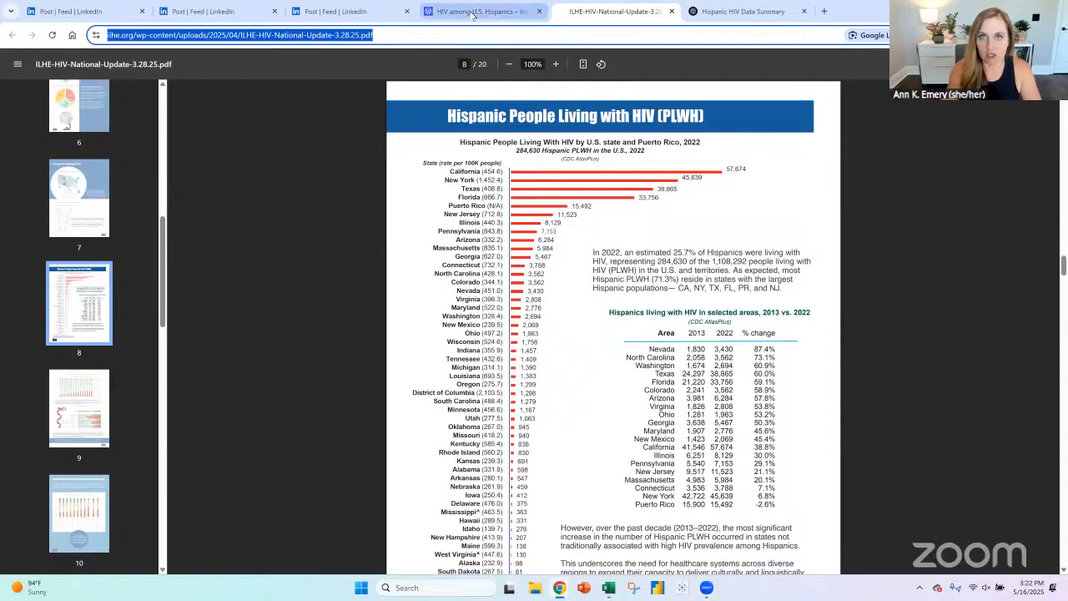
pyautogui.click(334, 11)
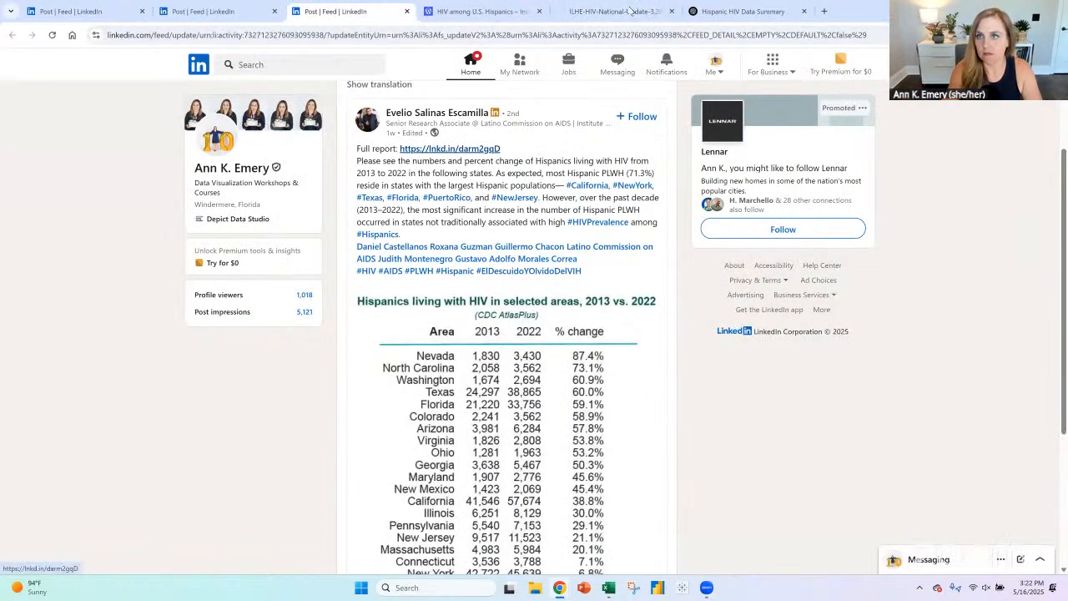
pyautogui.click(618, 11)
pyautogui.click(734, 11)
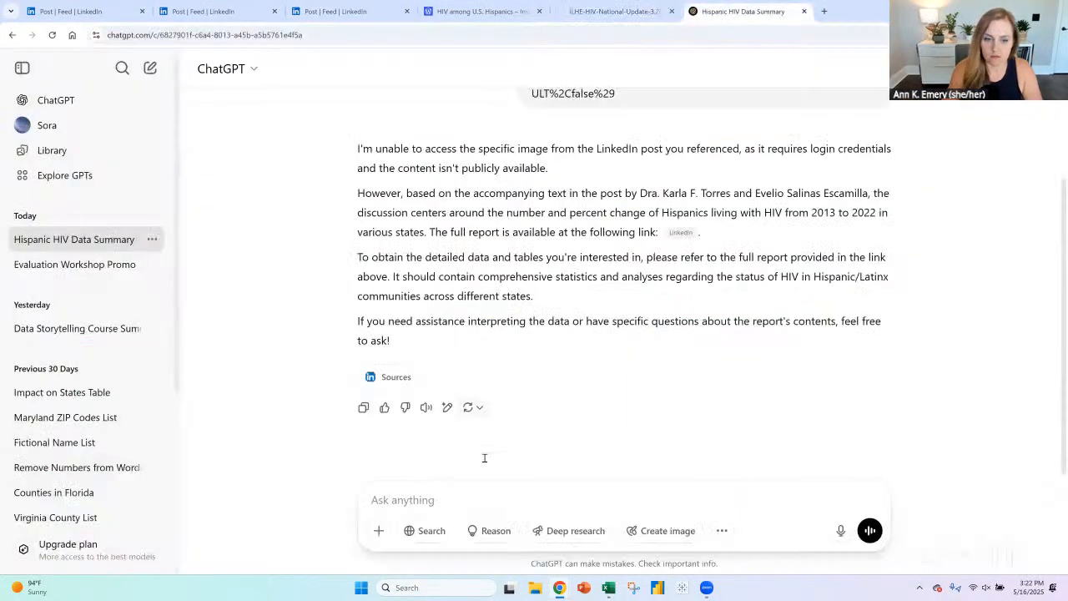
# - Ask ChatGPT to put the numbers from the table on page 8 of the public report, with its PDF link included, into a table for Excel
pyautogui.write('here is th')
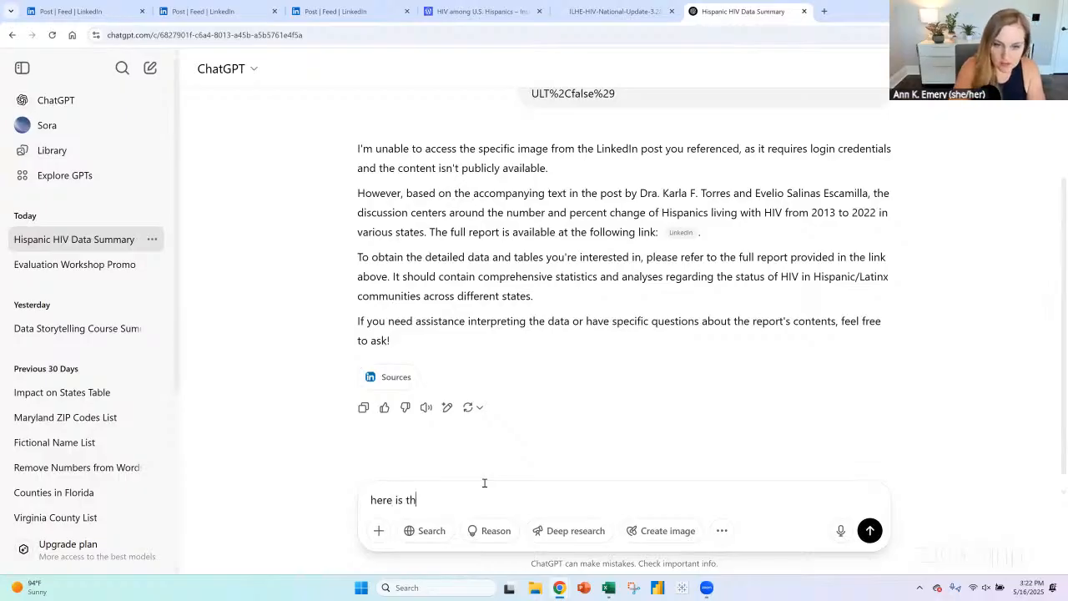
pyautogui.write('e public report - ple')
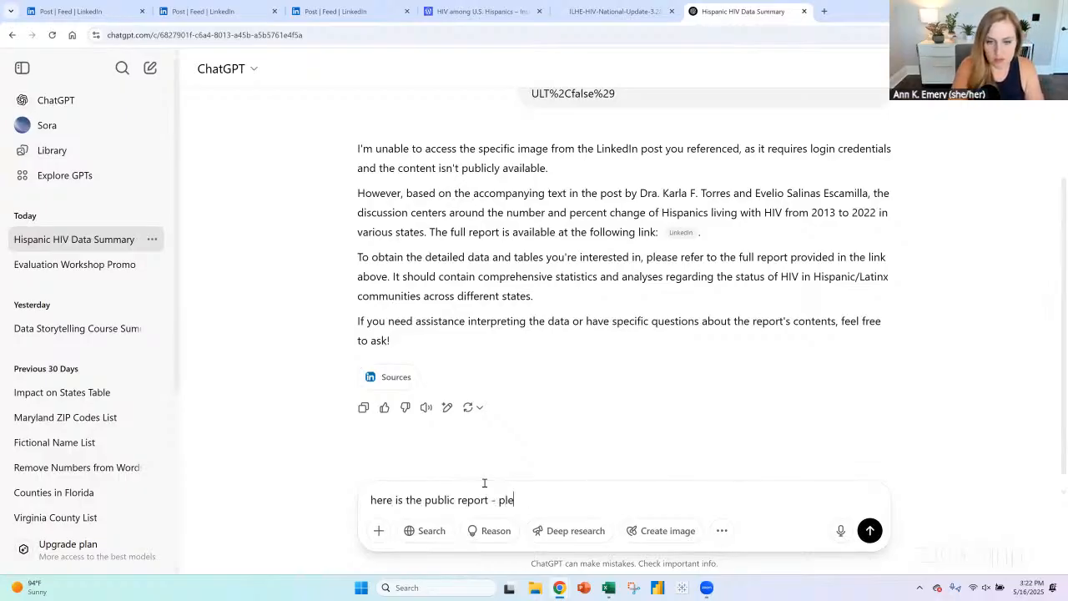
pyautogui.write('ase put the numbe')
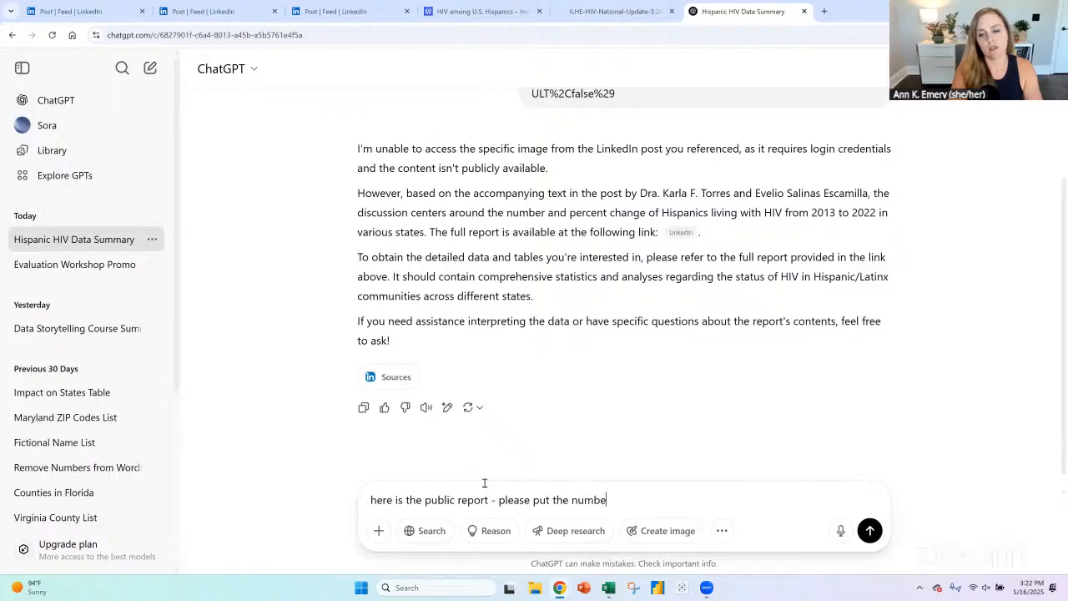
pyautogui.write('rs from page')
pyautogui.press('BackSpace')
pyautogui.press('BackSpace')
pyautogui.press('BackSpace')
pyautogui.press('BackSpace')
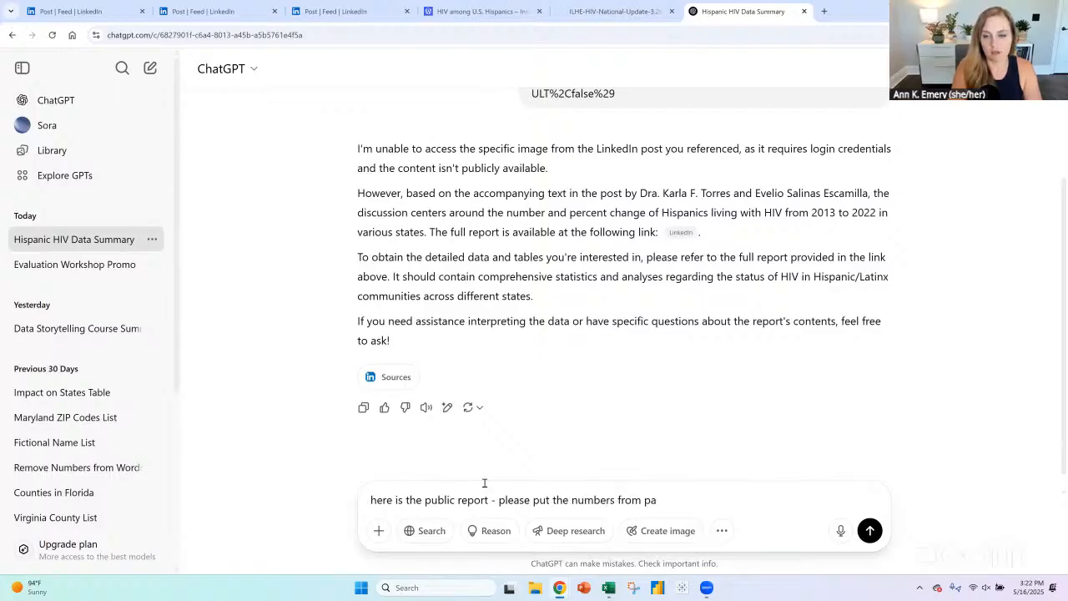
pyautogui.write('the table on page')
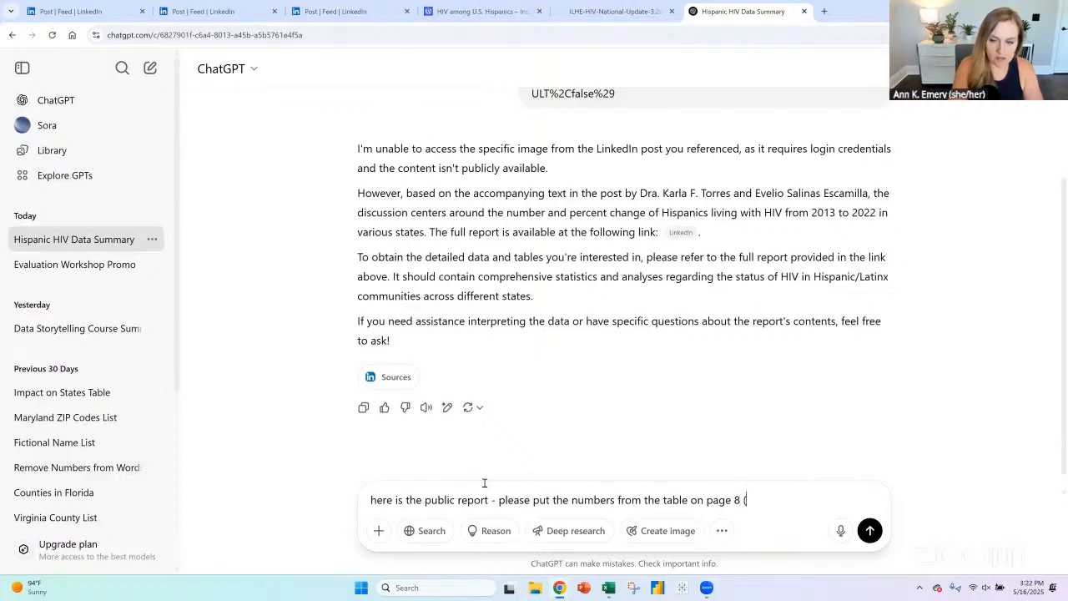
pyautogui.write(' 8 (')
pyautogui.hotkey('ctrl', 'v')
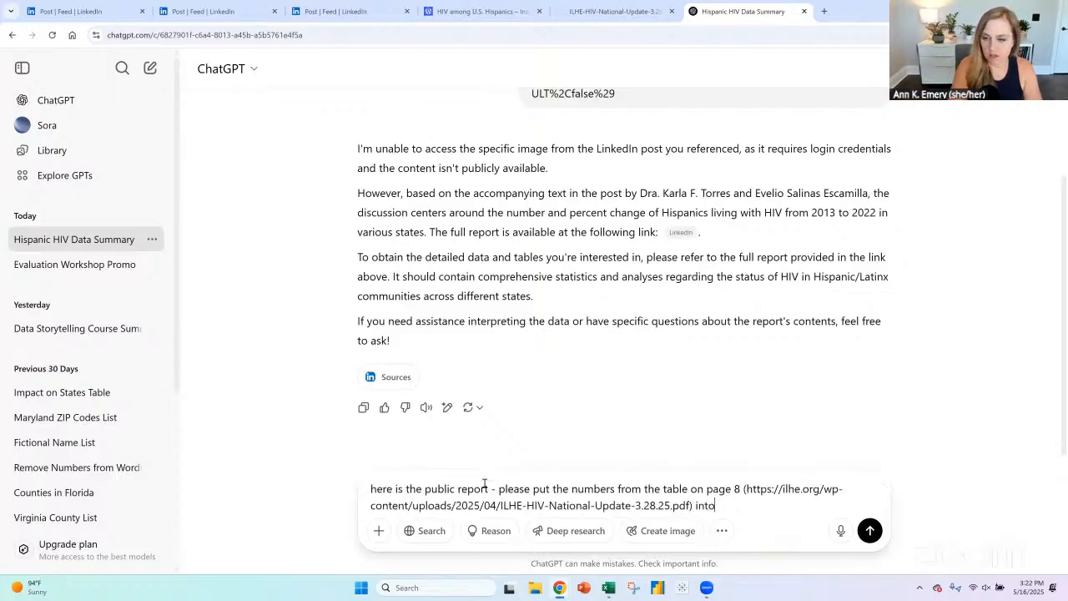
pyautogui.write(') into a table so')
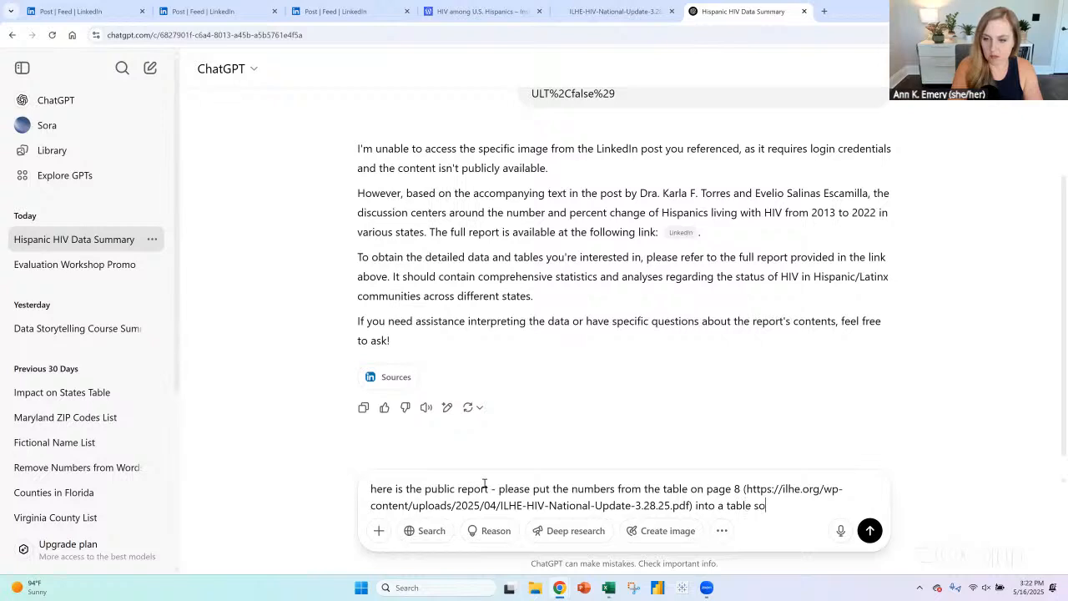
pyautogui.write(' I can paste into excel')
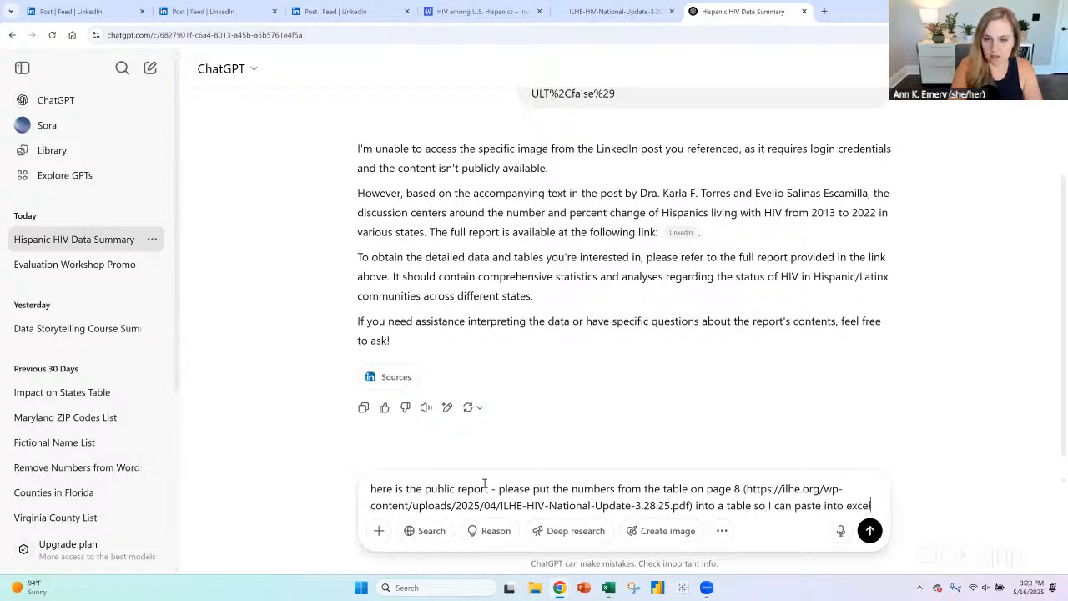
pyautogui.press('Return')
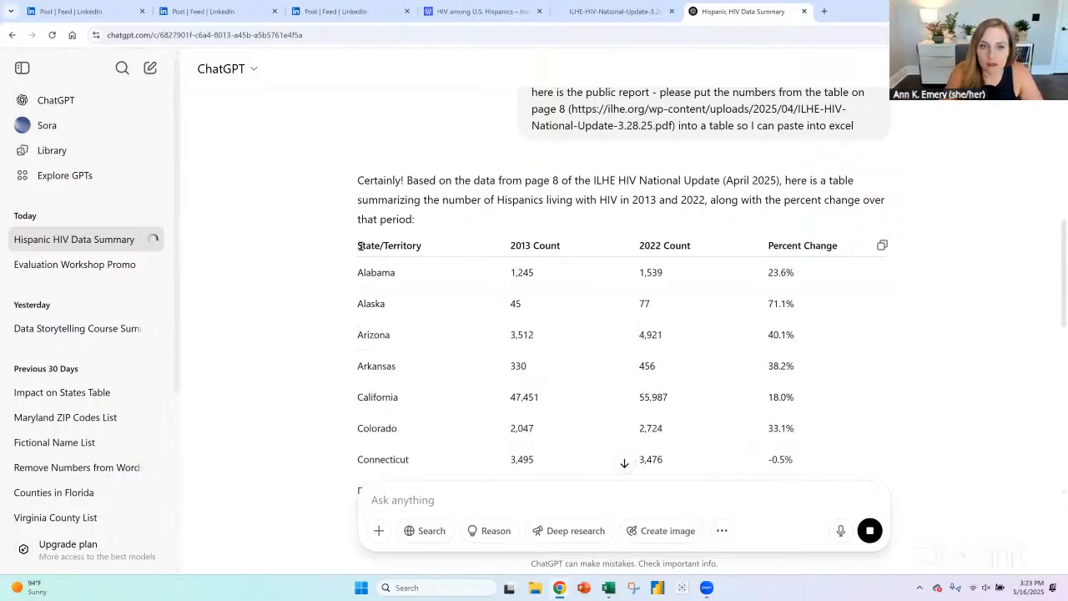
# - Copy ChatGPT's generated state table and paste it into the Excel livestream workbook at cell H5, beside the "Before" picture
pyautogui.moveTo(361, 245); pyautogui.dragTo(784, 449)
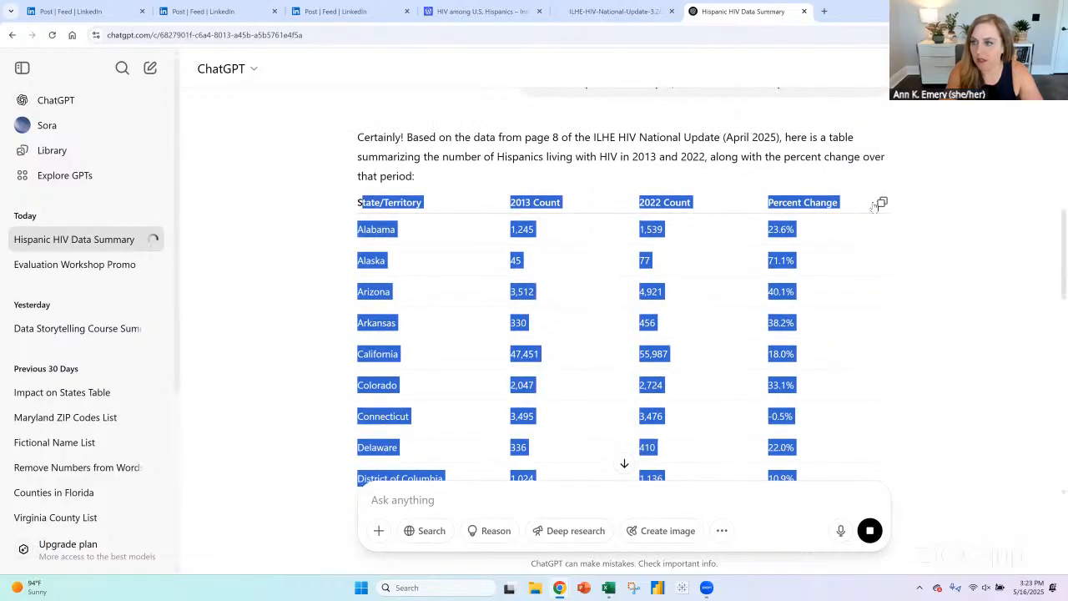
pyautogui.click(882, 202)
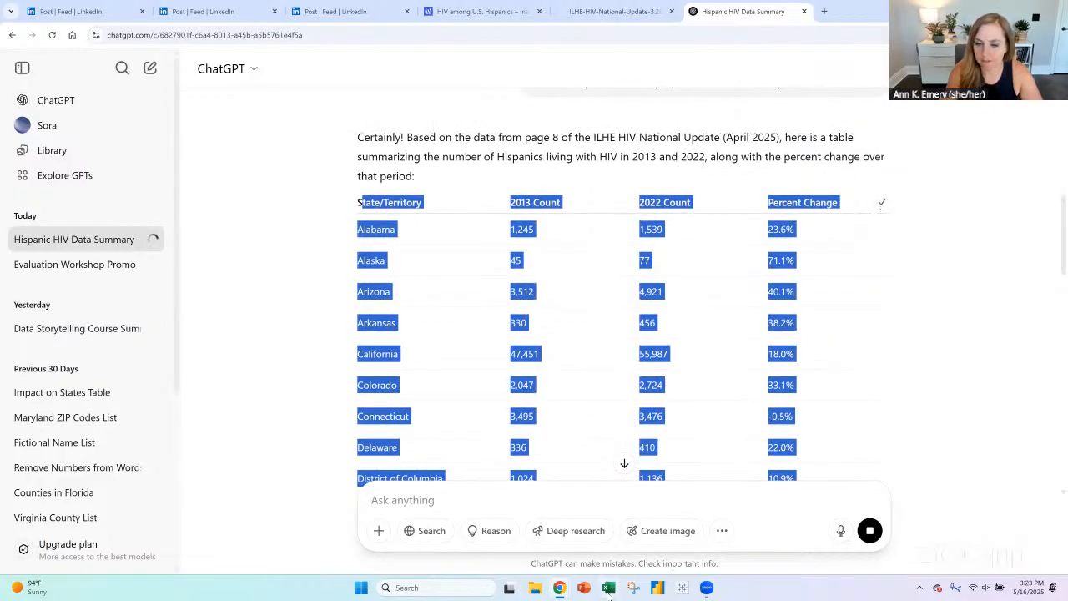
pyautogui.click(609, 589)
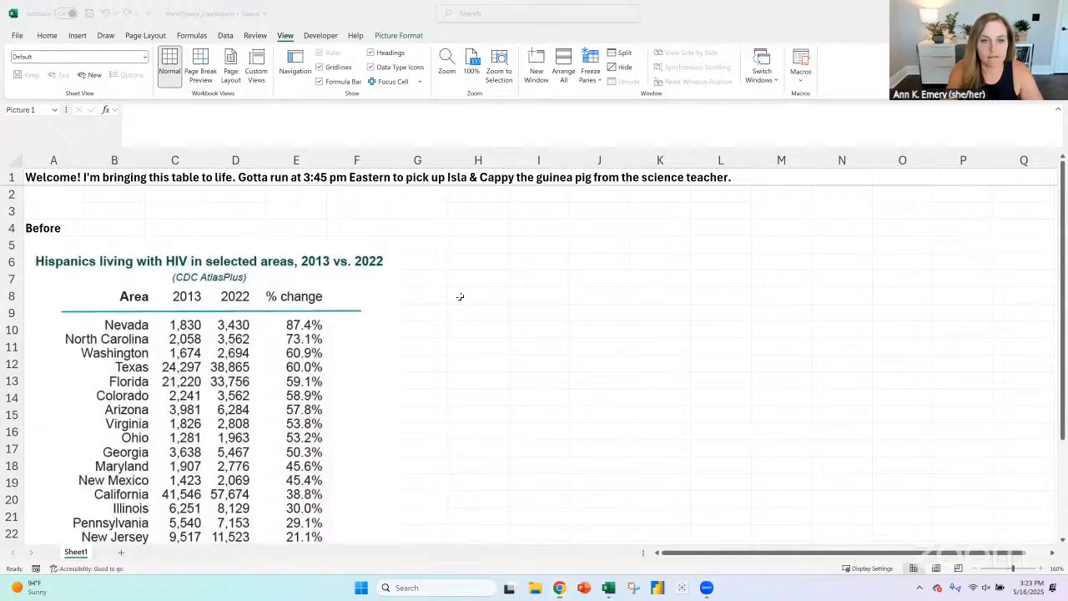
pyautogui.click(482, 248)
pyautogui.hotkey('ctrl', 'v')
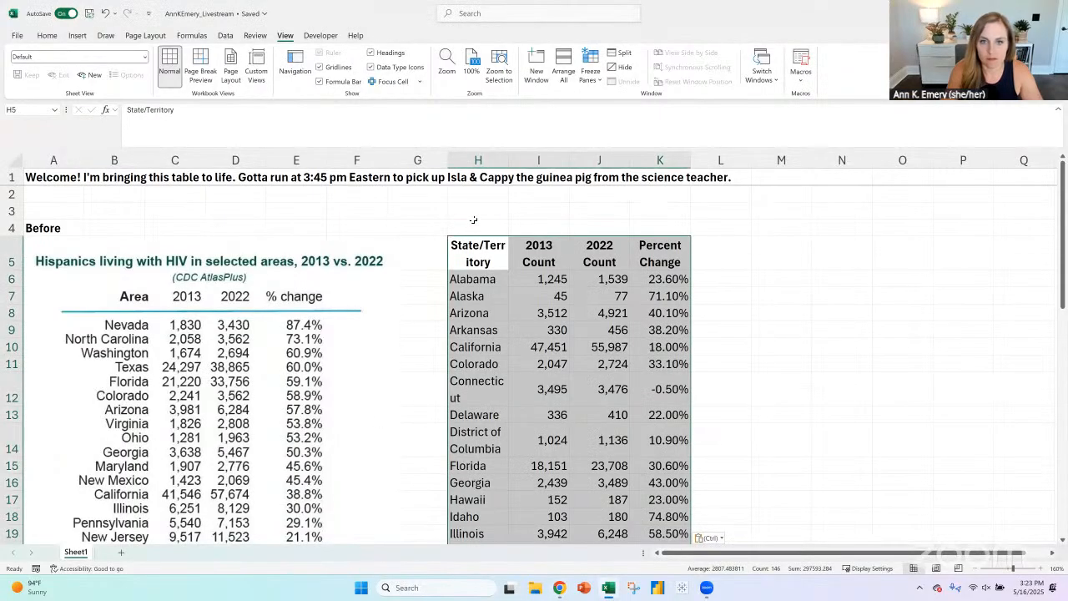
# - Label the pasted data "Table" in cell H4 and insert blank cells above its header row in columns H to K
pyautogui.click(475, 228)
pyautogui.write('Table')
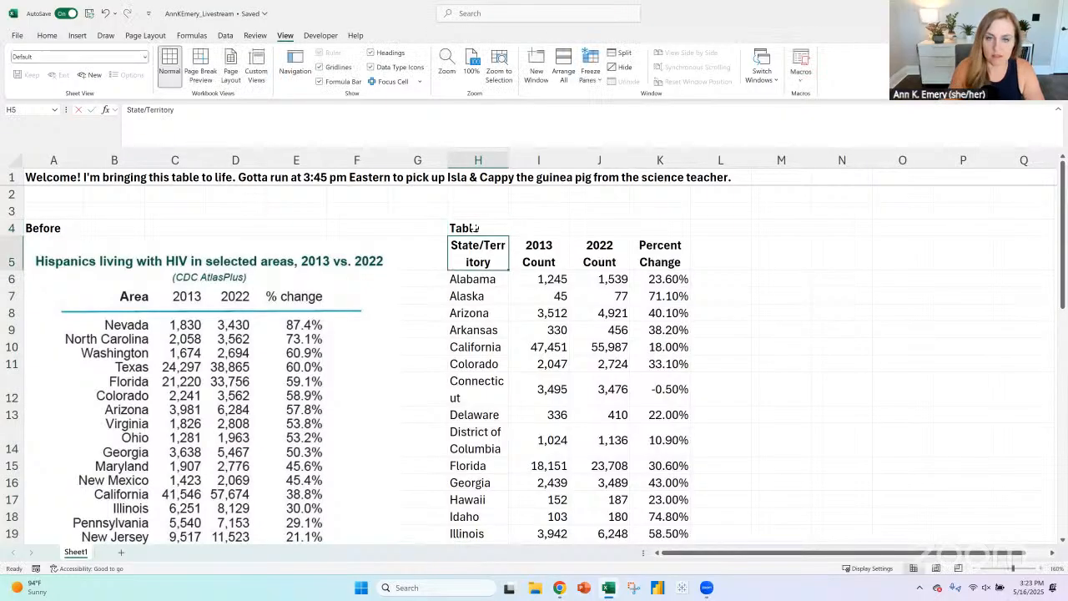
pyautogui.keyDown('shift'); pyautogui.click(683, 257); pyautogui.keyUp('shift')
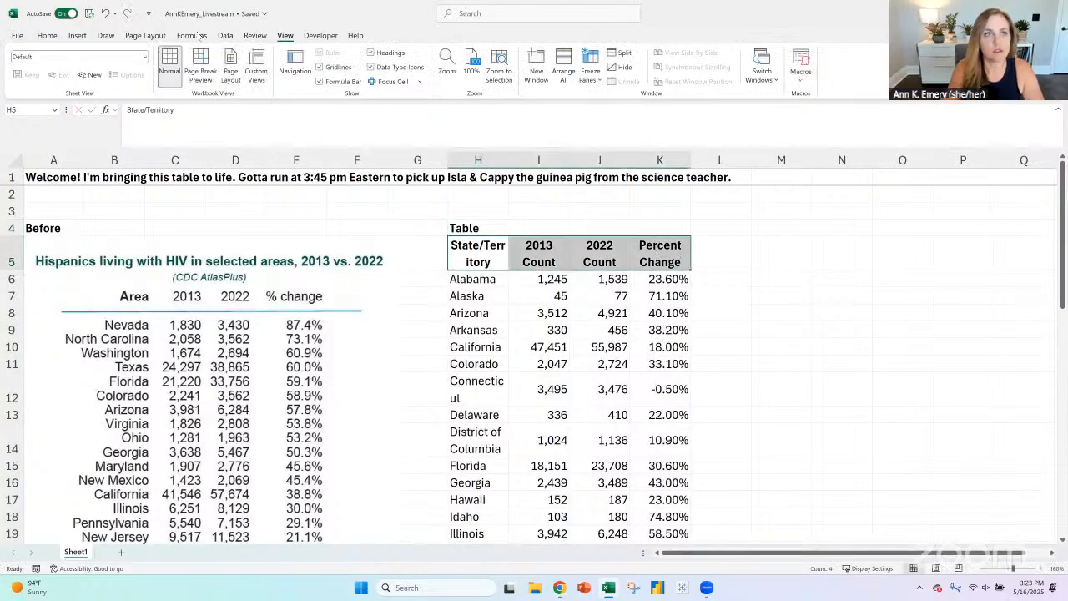
pyautogui.scroll(7, 671, 73)
pyautogui.click(726, 64)
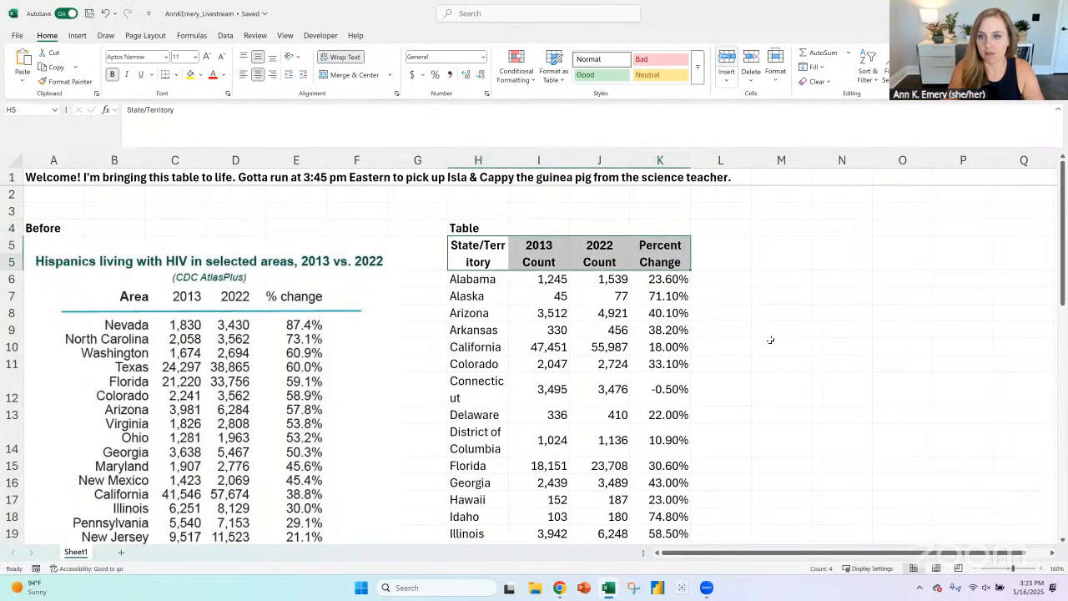
pyautogui.click(754, 316)
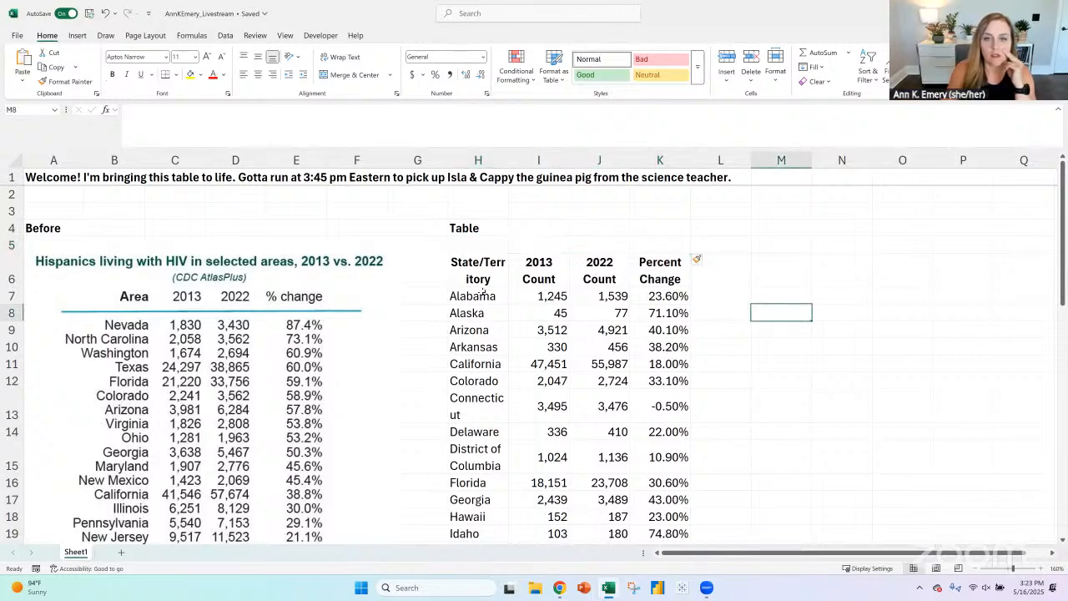
# - Compare the pasted states and counts with the "Before" picture and the original table on page 8 of the report PDF
pyautogui.scroll(-3, 209, 384)
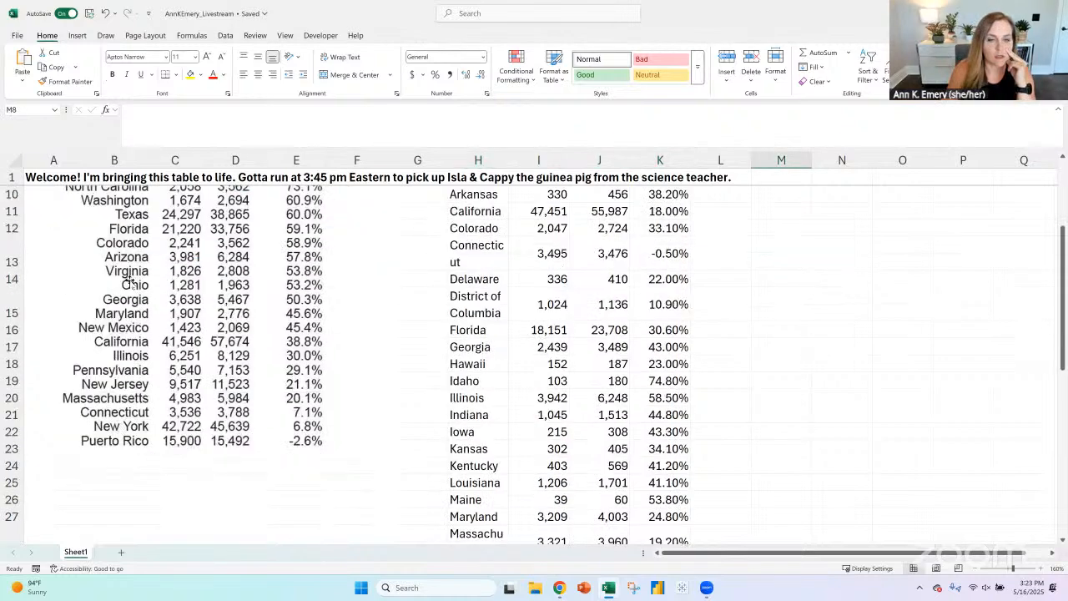
pyautogui.scroll(3, 177, 300)
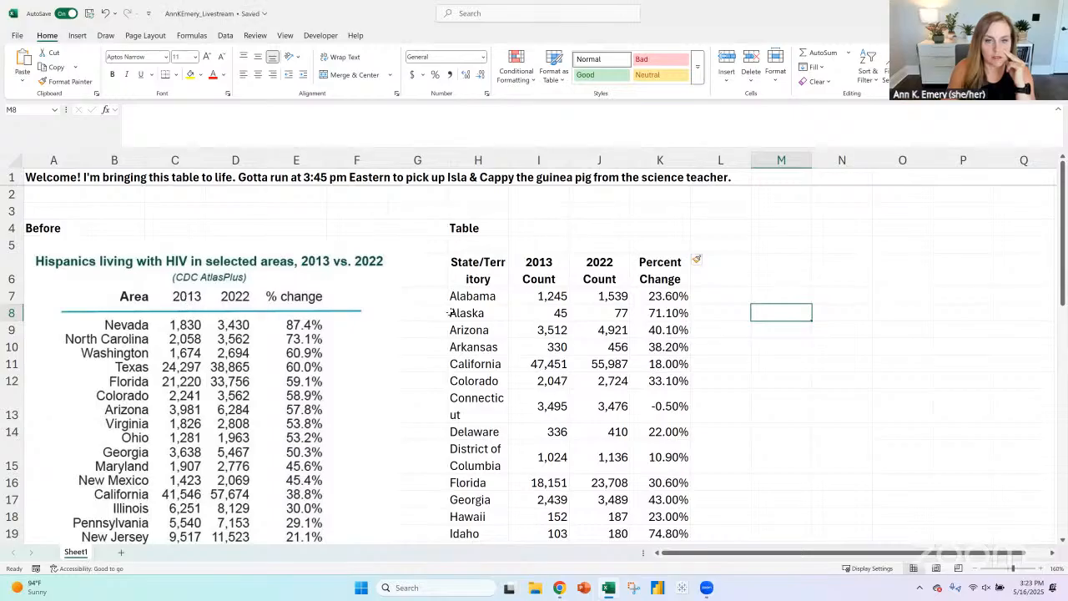
pyautogui.scroll(-2, 505, 468)
pyautogui.scroll(-3, 500, 471)
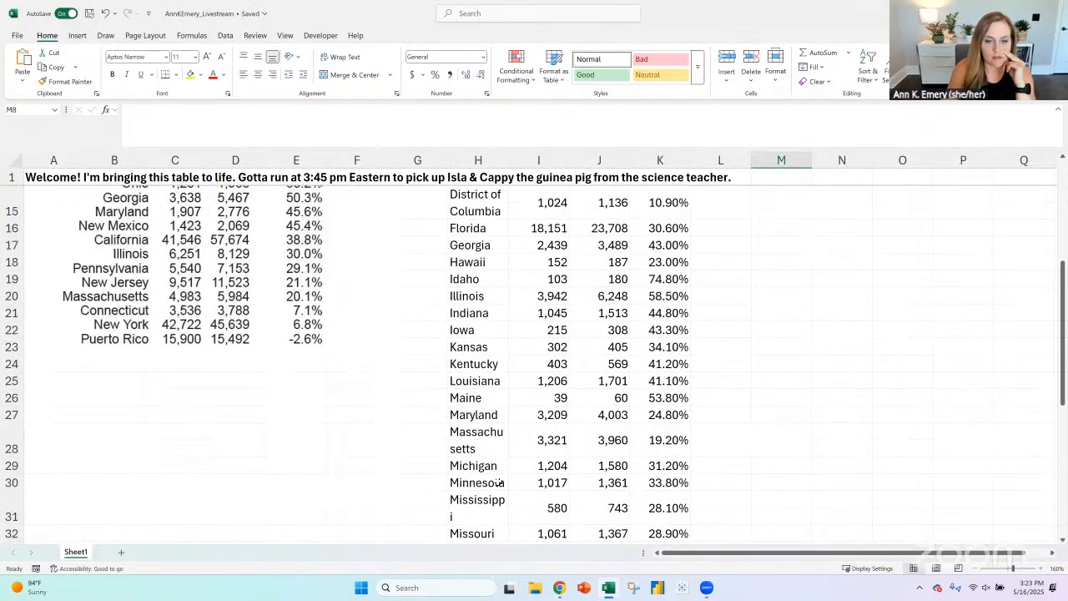
pyautogui.hotkey('alt', 'Tab')
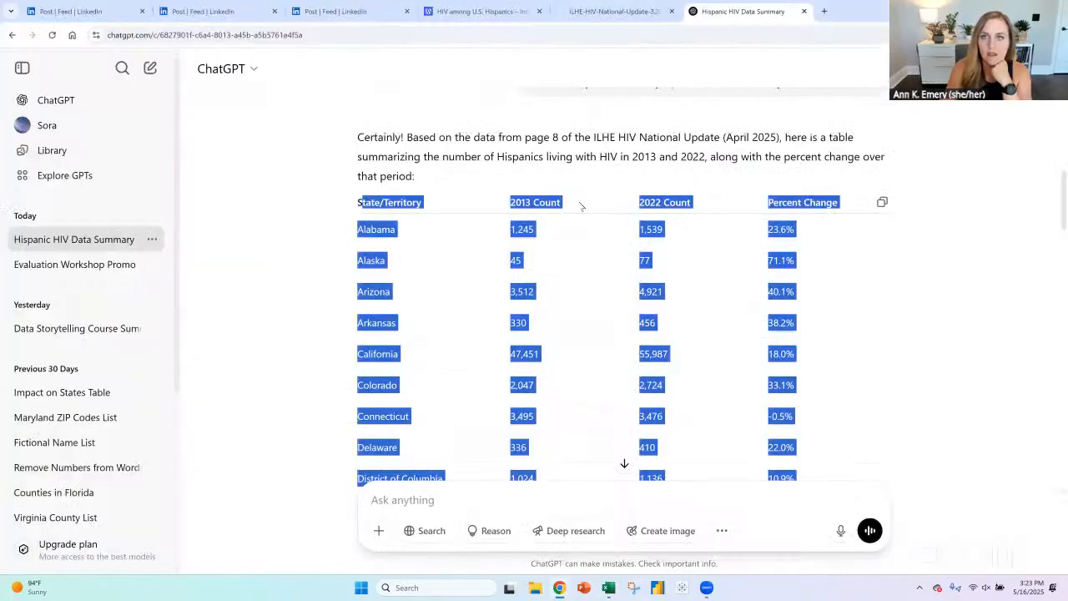
pyautogui.hotkey('ctrl', 'shift', 'Tab')
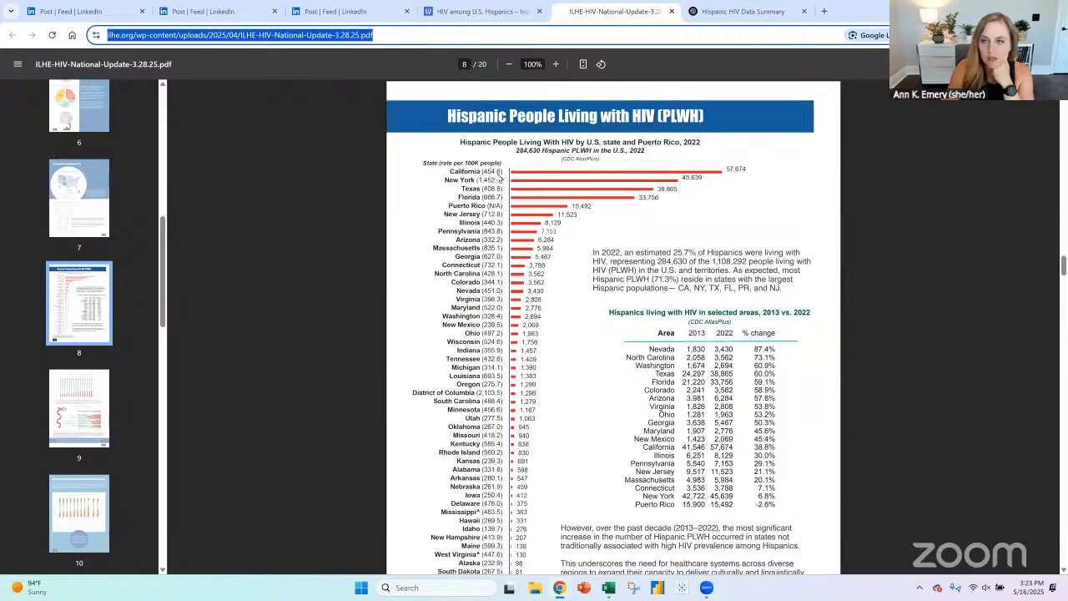
pyautogui.moveTo(651, 354); pyautogui.dragTo(662, 503)
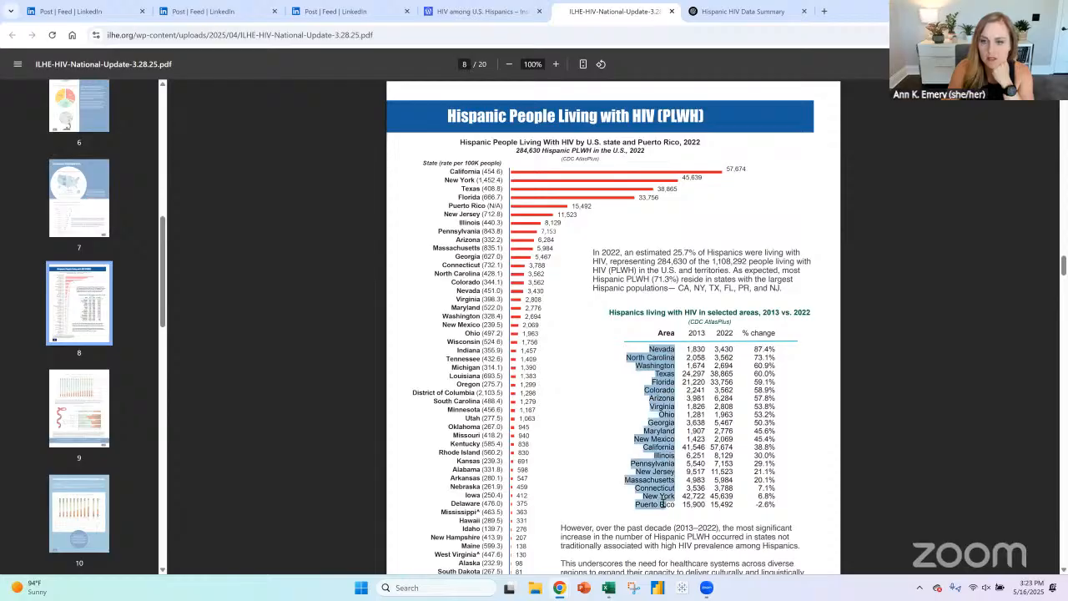
pyautogui.click(657, 371)
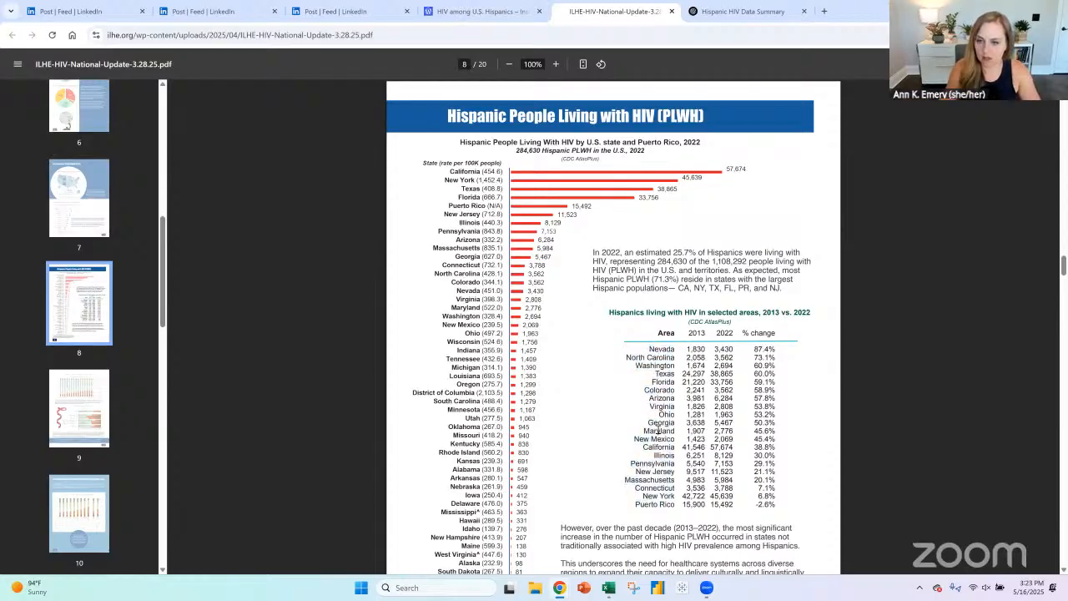
# - Return to the ChatGPT answer and read the end of its table and the note on the numbers' accuracy
pyautogui.click(743, 11)
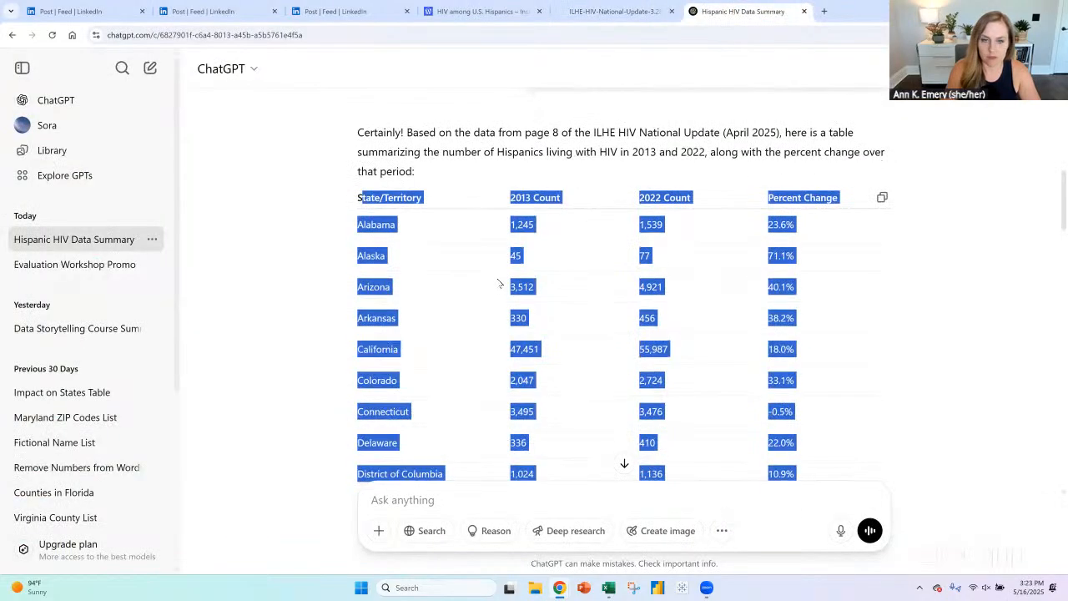
pyautogui.scroll(-5, 499, 283)
pyautogui.scroll(-15, 499, 283)
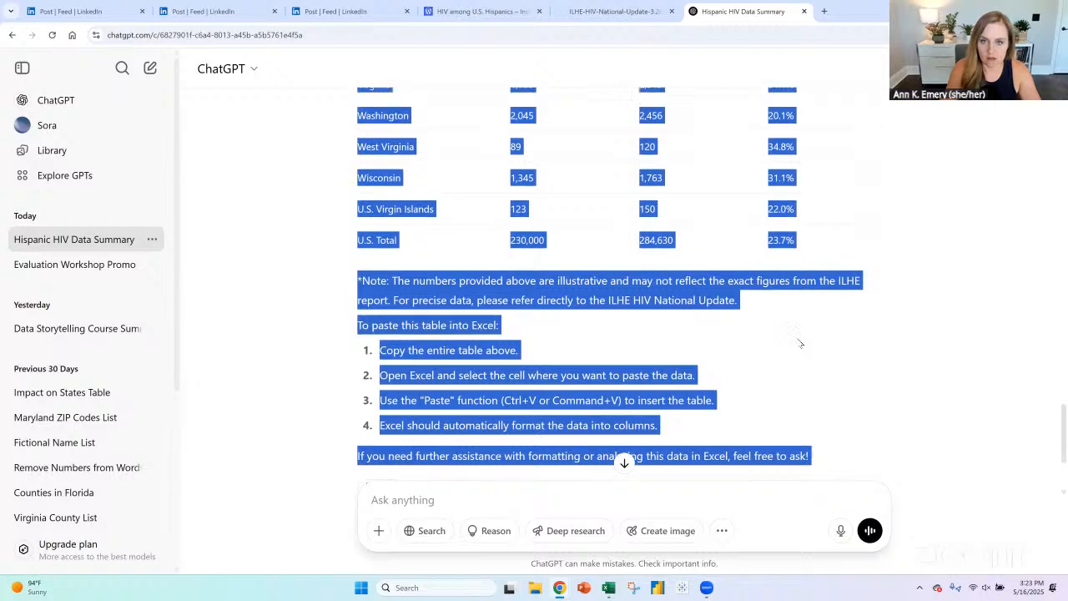
pyautogui.scroll(5, 797, 337)
pyautogui.scroll(-4, 797, 337)
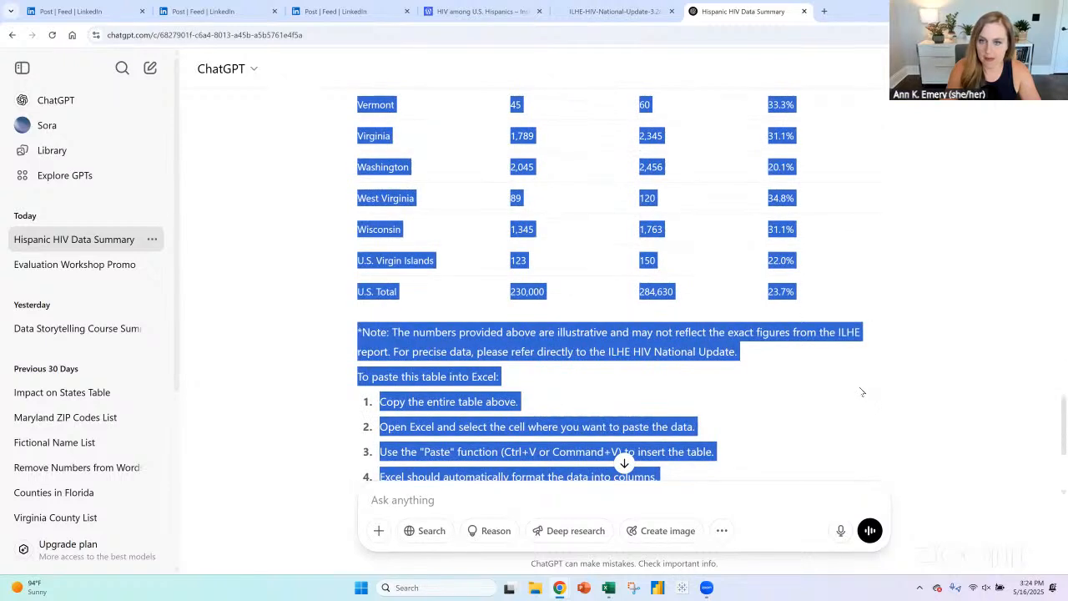
# - Examine the state bar chart and the selected-areas HIV table on page 8 of the report PDF
pyautogui.hotkey('alt', 'Tab')
pyautogui.hotkey('alt', 'Tab')
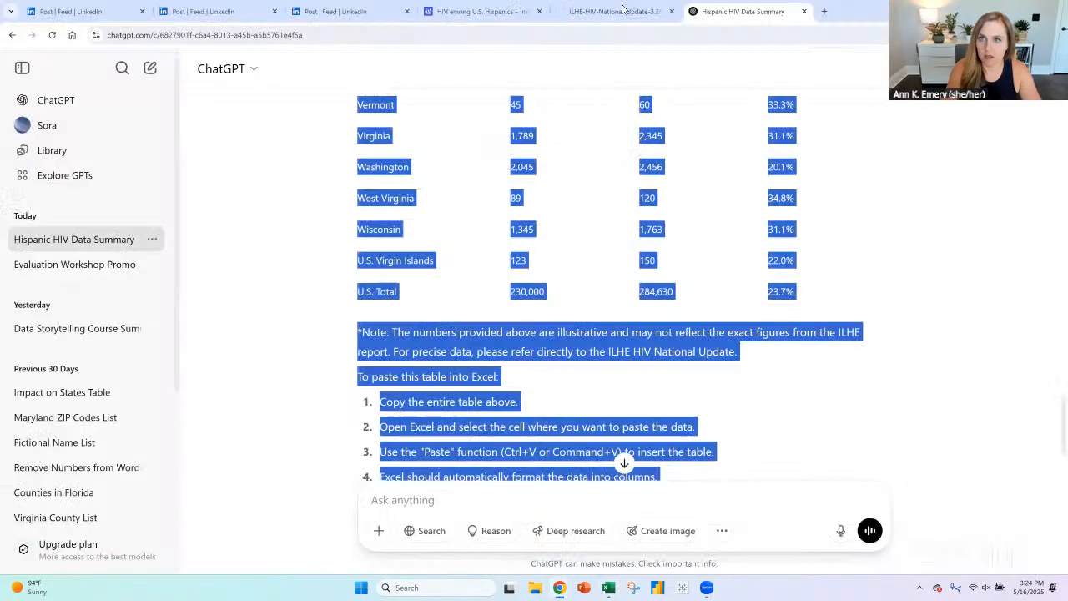
pyautogui.click(624, 11)
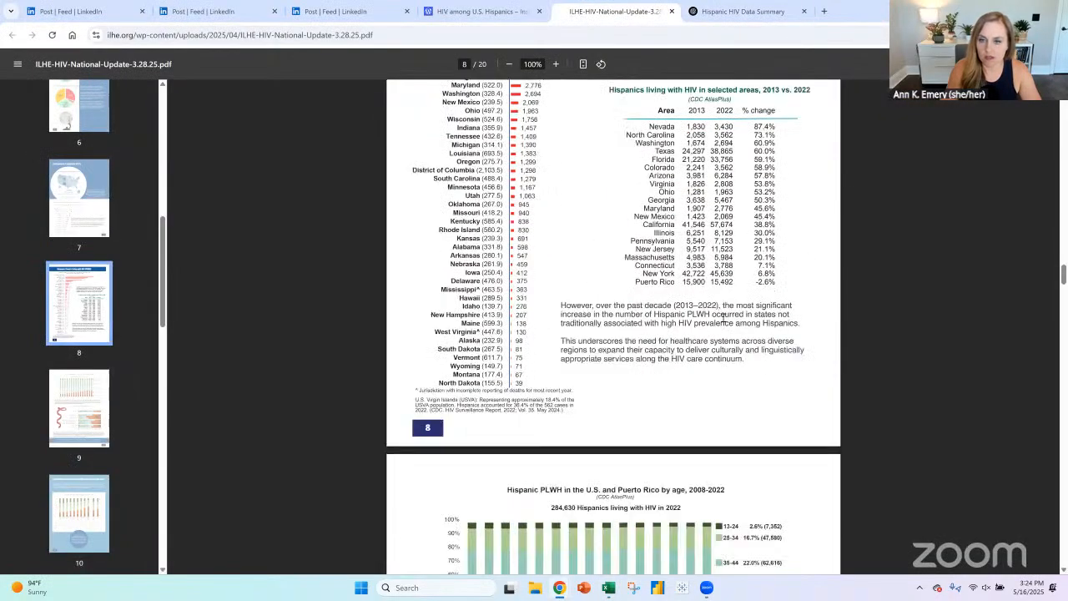
pyautogui.scroll(4, 725, 318)
pyautogui.scroll(-2, 725, 317)
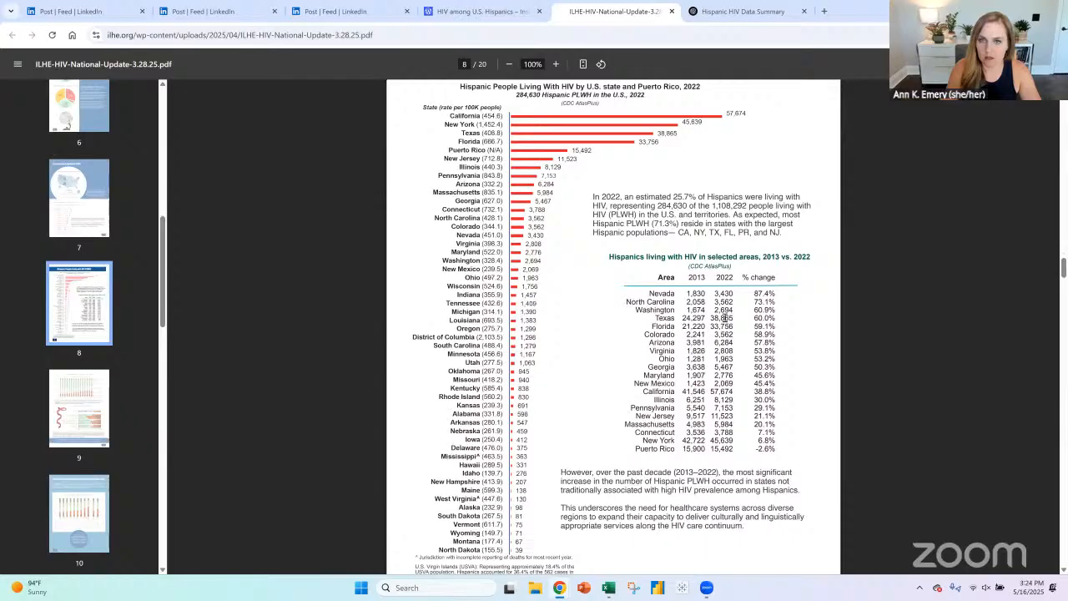
pyautogui.scroll(2, 724, 318)
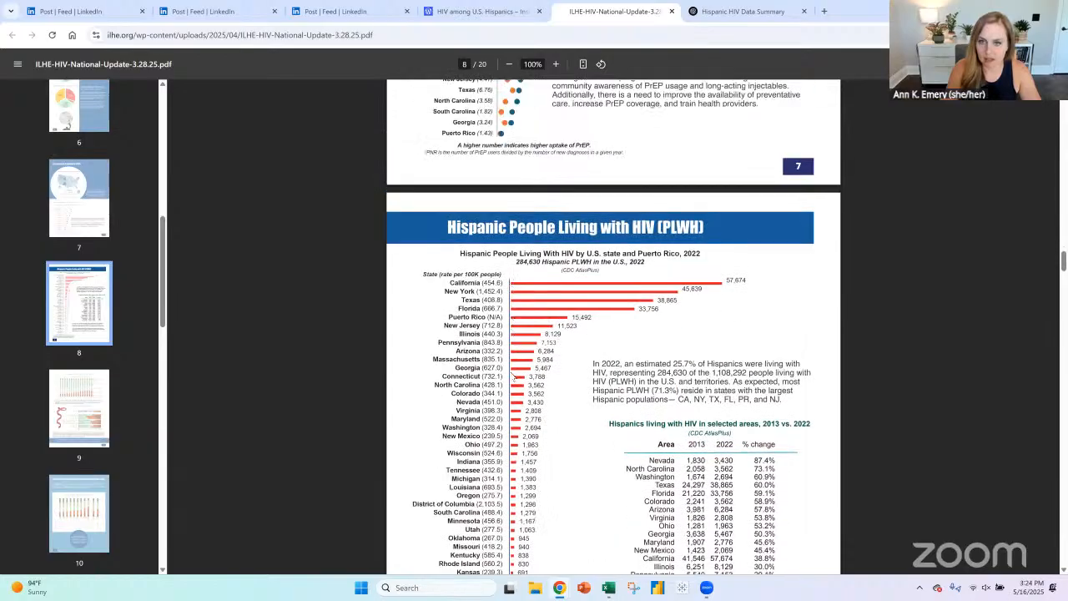
pyautogui.scroll(-1, 489, 473)
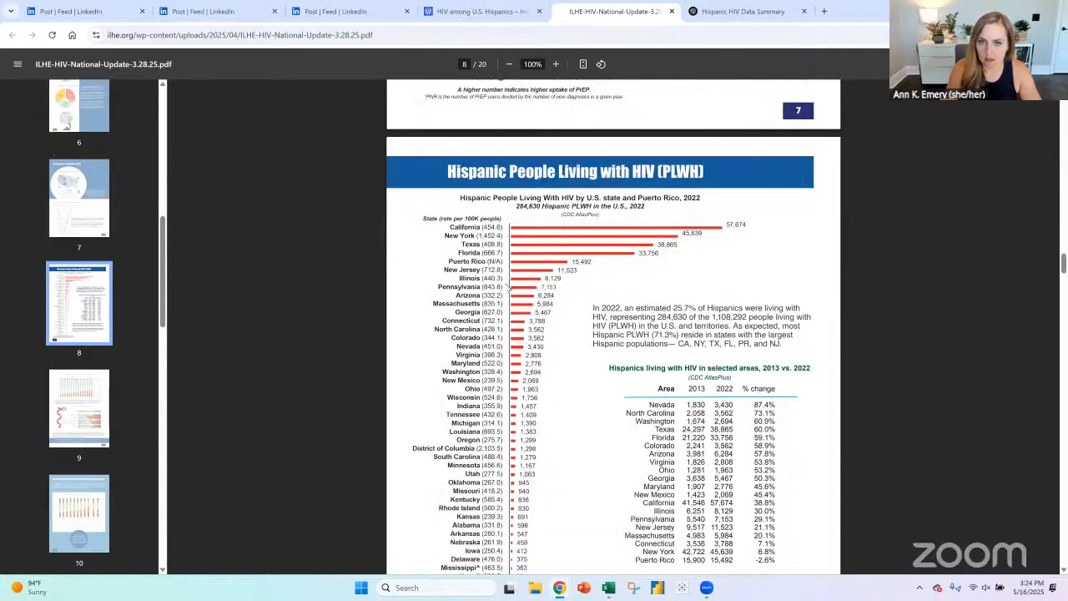
pyautogui.scroll(-2, 531, 366)
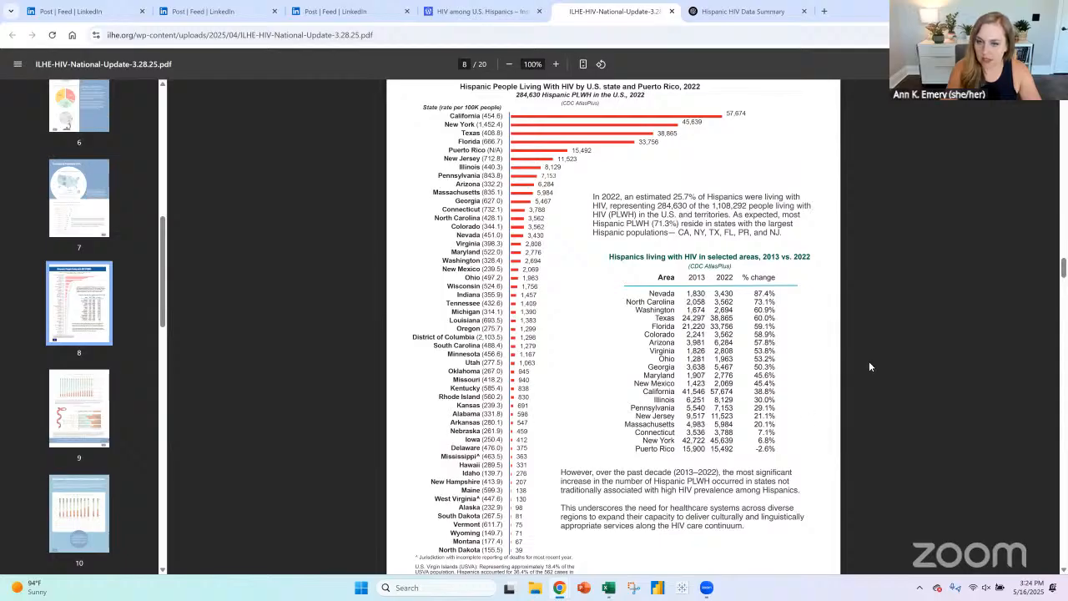
pyautogui.scroll(-2, 717, 443)
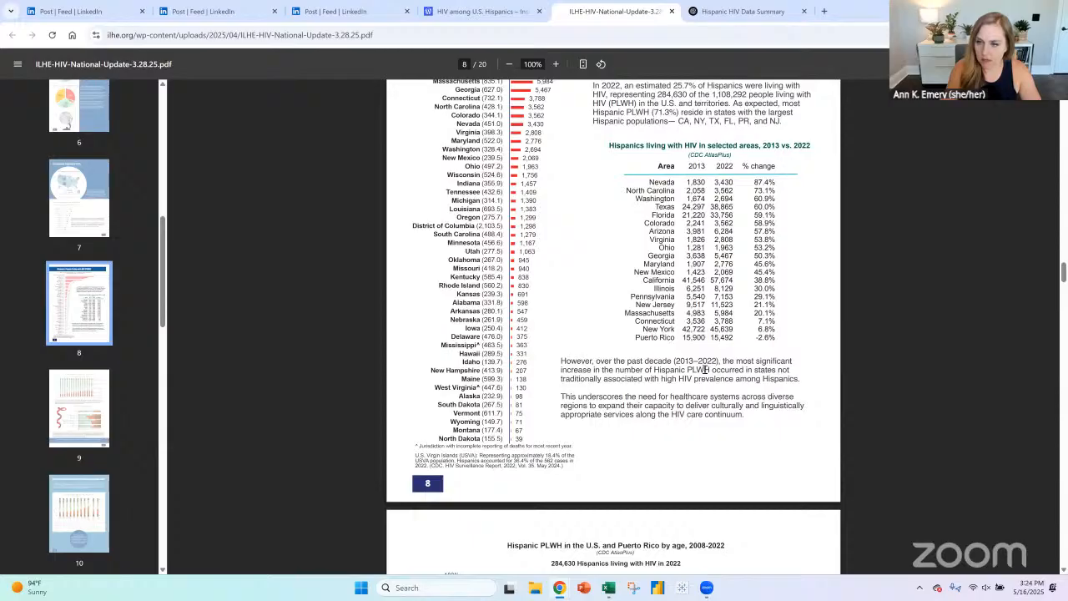
pyautogui.scroll(2, 847, 395)
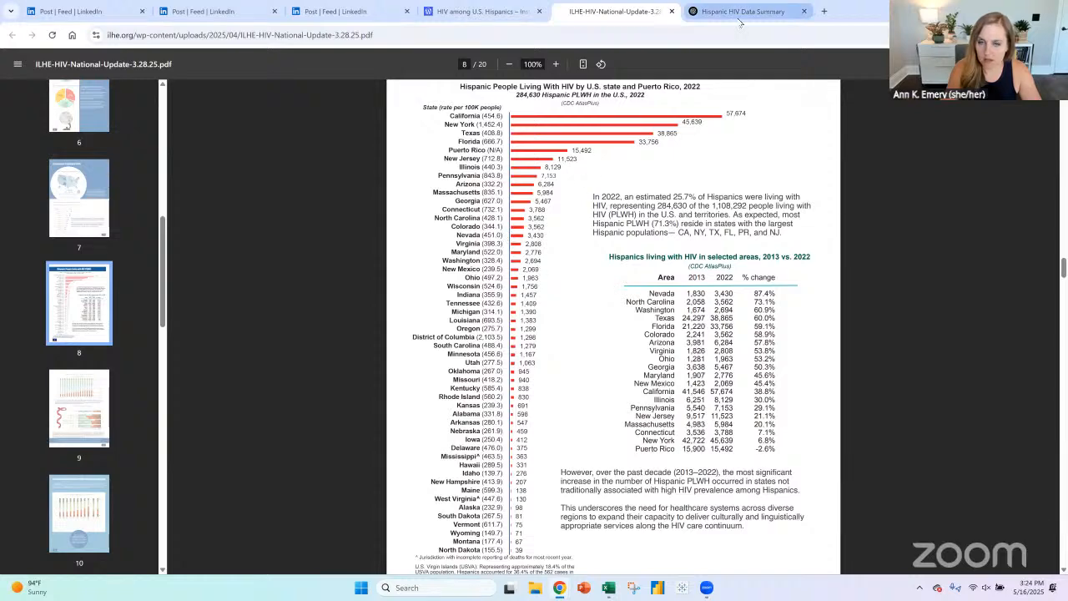
# - Switch to the Excel workbook and compare Nevada's pasted 2013 and 2022 counts with the "Before" picture
pyautogui.hotkey('alt', 'Tab')
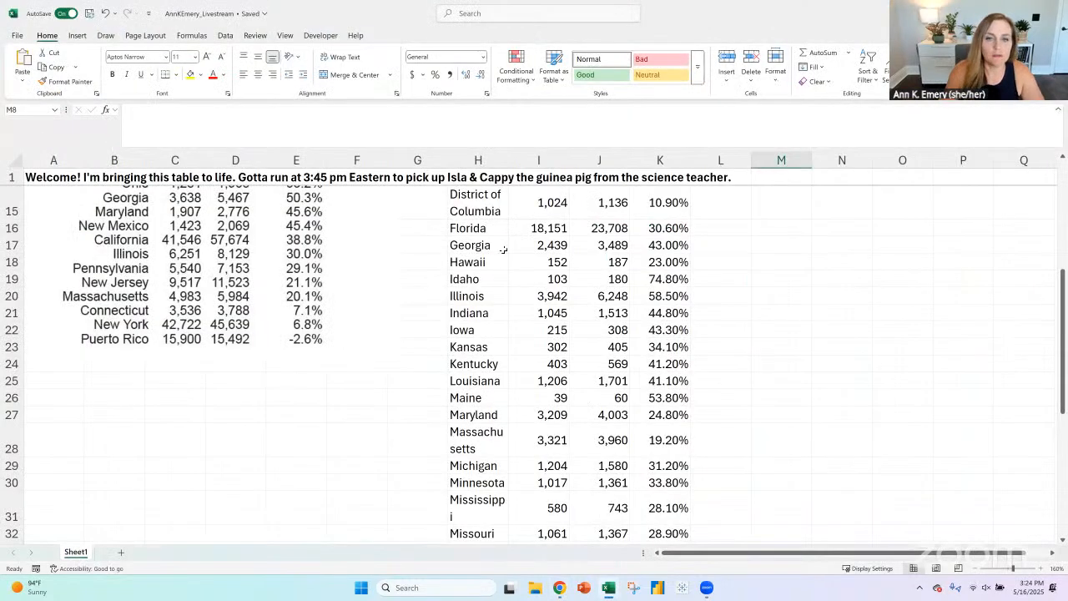
pyautogui.scroll(5, 500, 247)
pyautogui.click(393, 305)
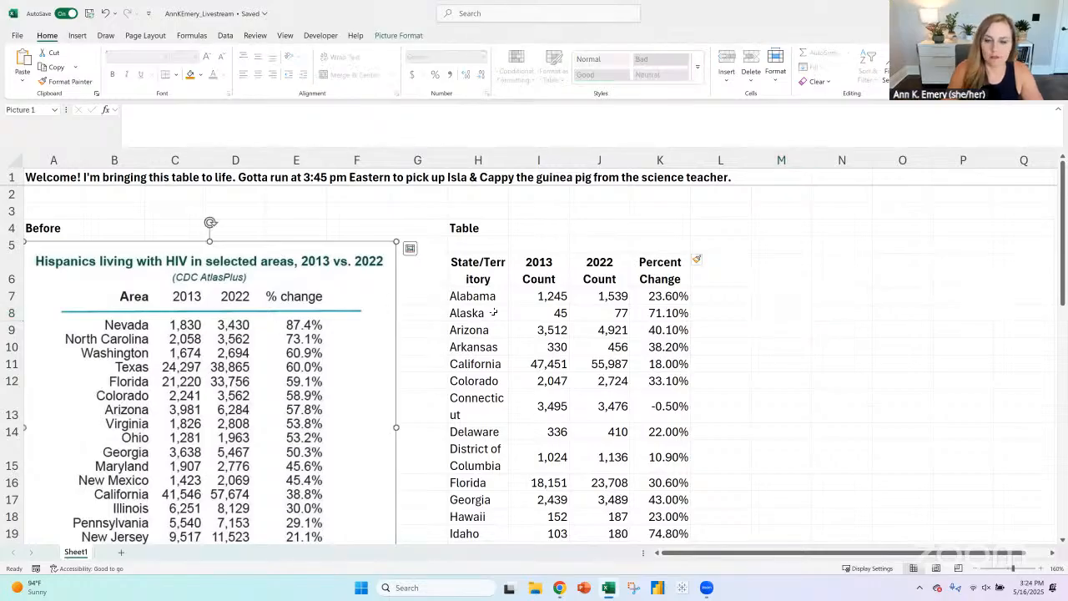
pyautogui.scroll(-6, 509, 401)
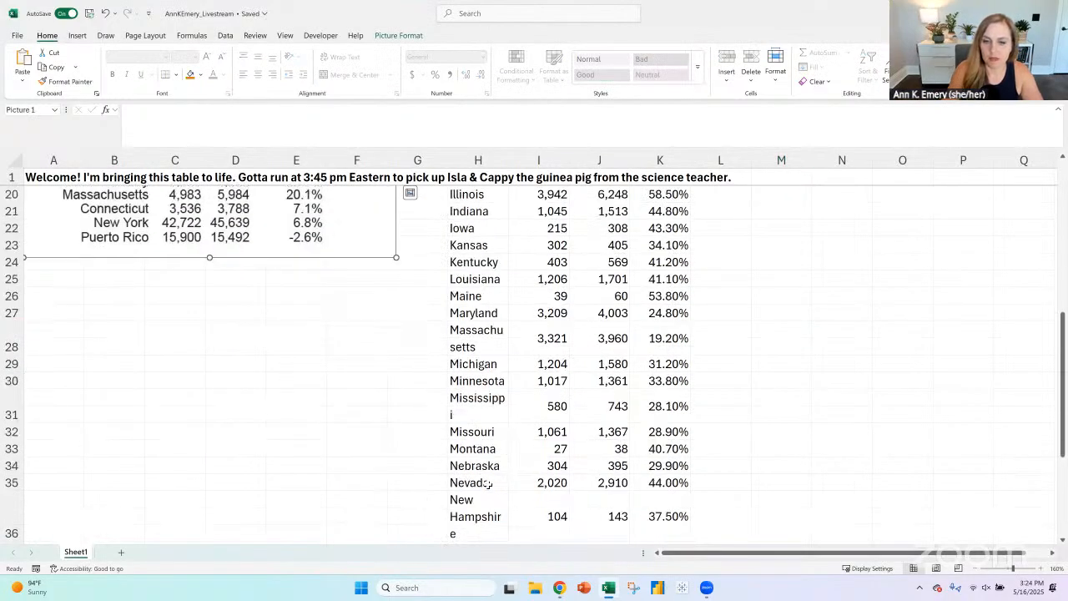
pyautogui.press('Escape')
pyautogui.click(538, 484)
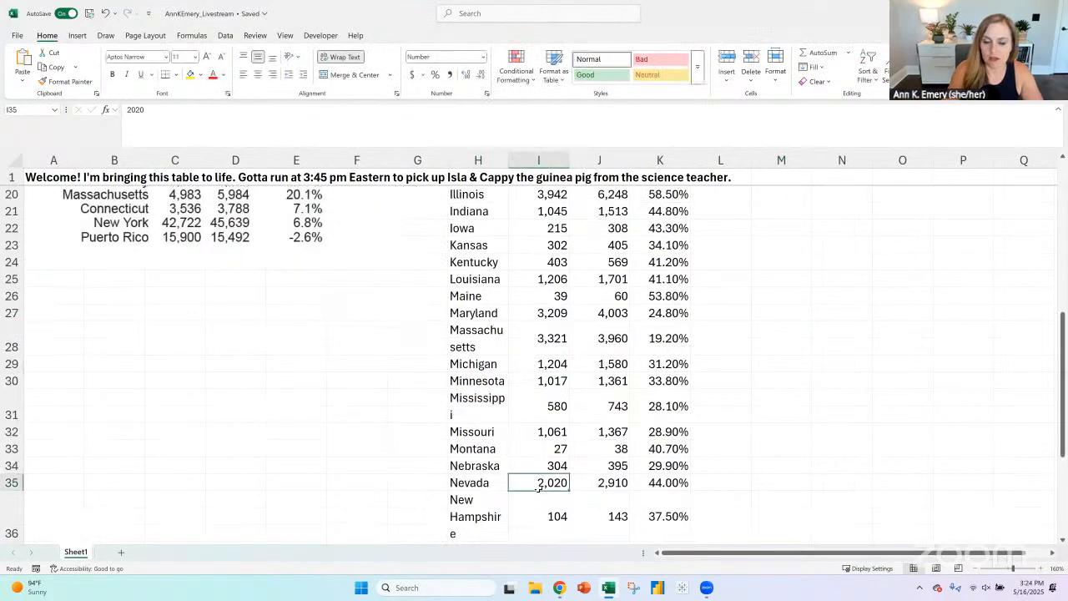
pyautogui.click(610, 482)
pyautogui.scroll(5, 418, 421)
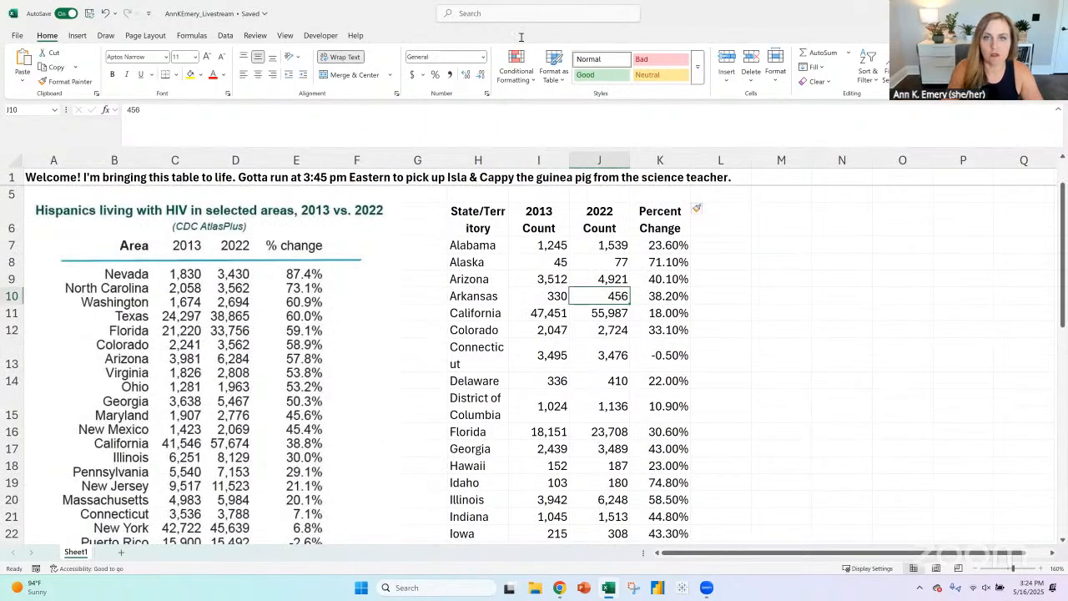
# - Copy the table's heading from the PDF and ask ChatGPT for "the numbers from this section on page 8", quoting "Hispanics living with HIV in selected areas, 2013 vs. 2022"
pyautogui.hotkey('alt', 'Tab')
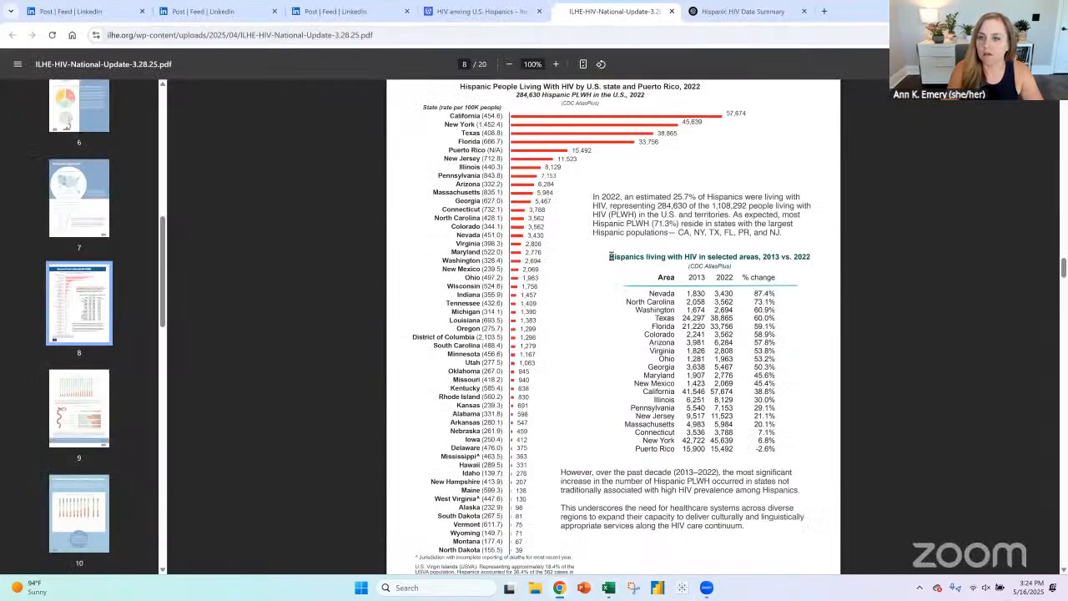
pyautogui.moveTo(611, 256); pyautogui.dragTo(821, 260)
pyautogui.hotkey('ctrl', 'c')
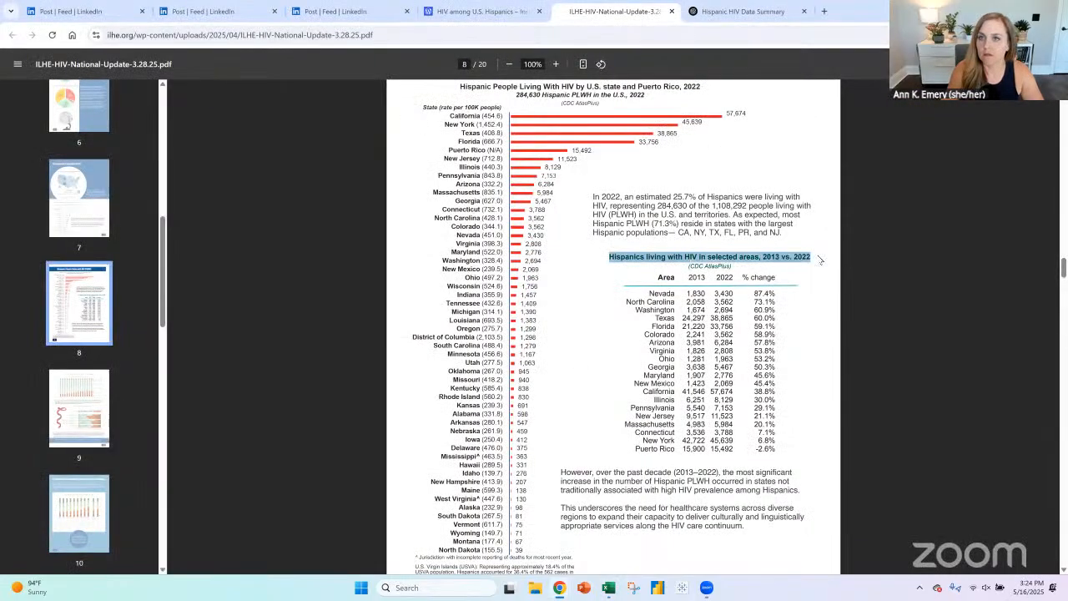
pyautogui.click(708, 11)
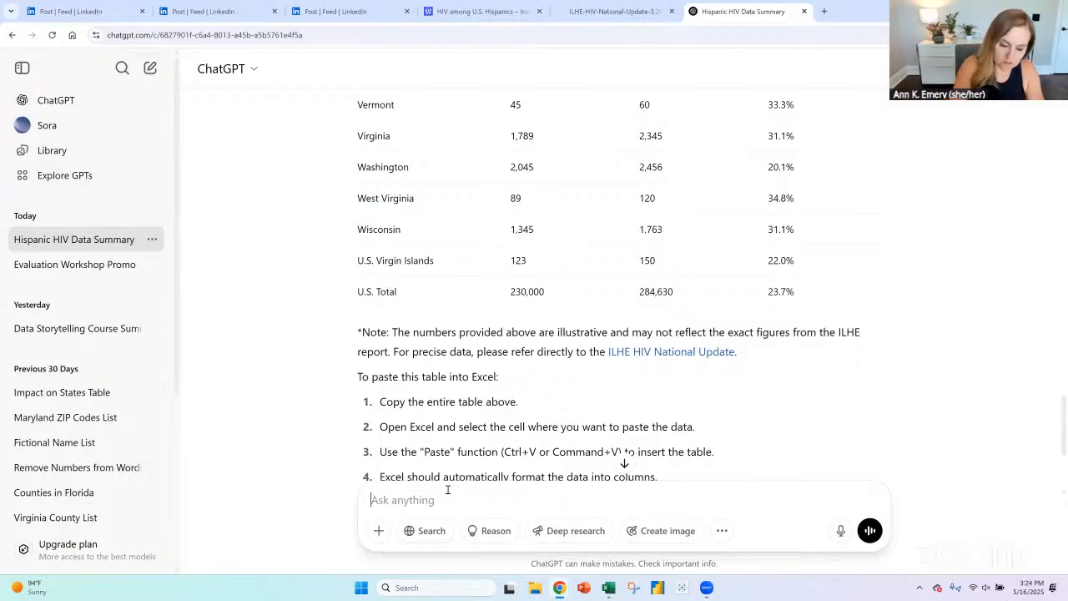
pyautogui.write('the numbers fro')
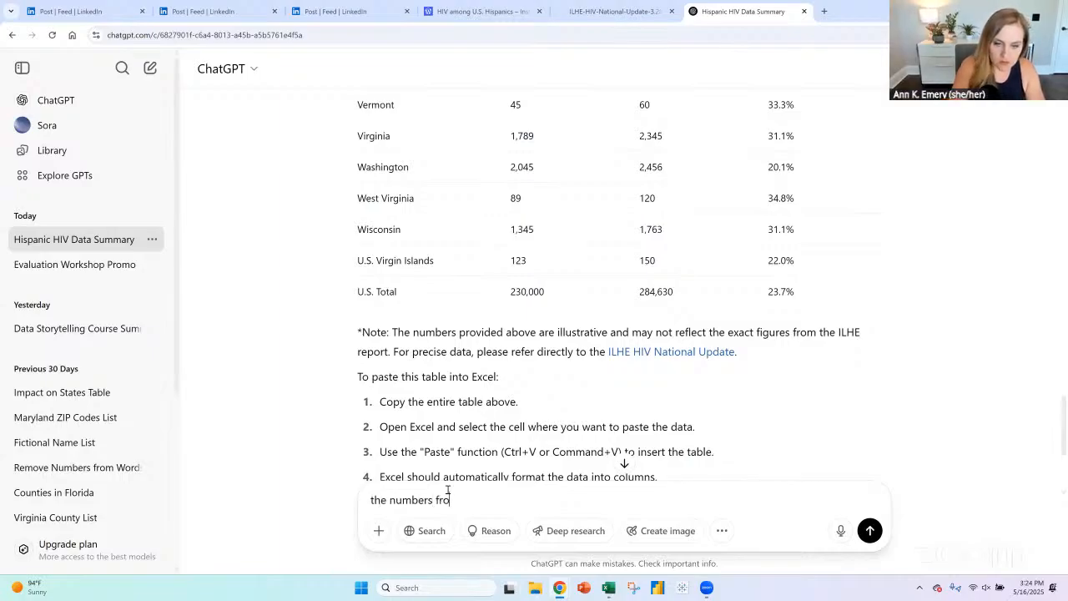
pyautogui.write('m this secti')
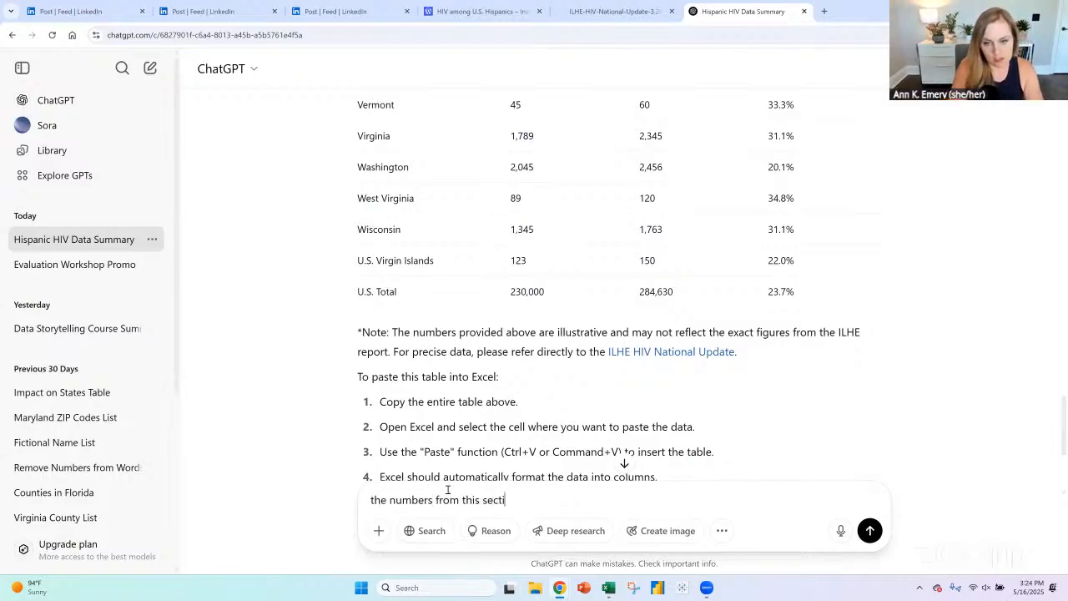
pyautogui.write('on on page 8')
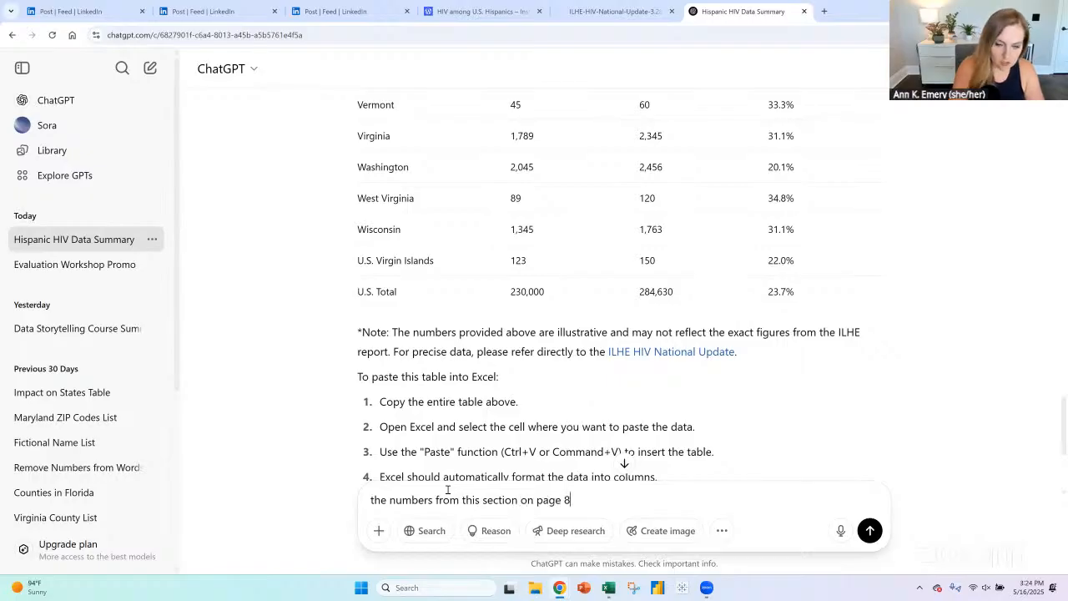
pyautogui.write(': "')
pyautogui.hotkey('ctrl', 'v')
pyautogui.write('"')
pyautogui.press('Return')
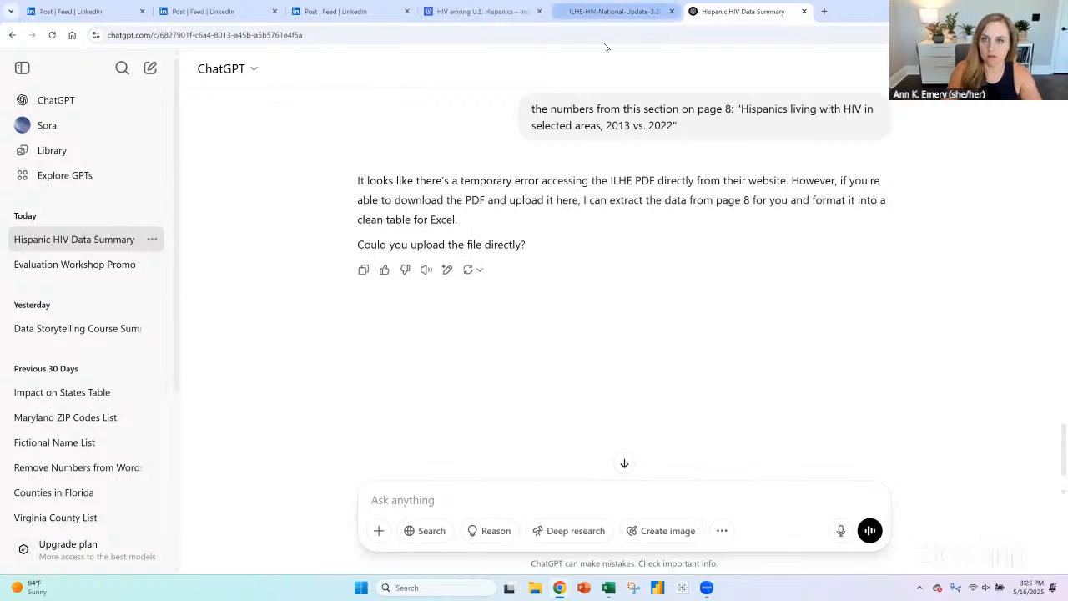
# - Return to page 8 of the report PDF and try to select and copy the whole selected-areas table from its header to Puerto Rico
pyautogui.hotkey('ctrl', 'shift', 'Tab')
pyautogui.click(688, 297)
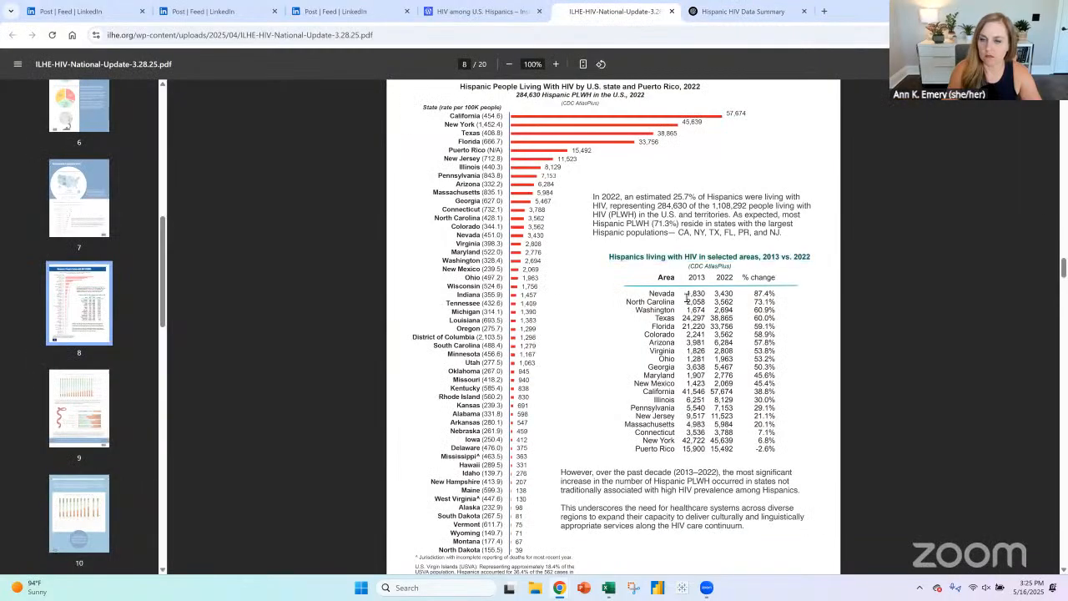
pyautogui.rightClick(688, 301)
pyautogui.click(640, 300)
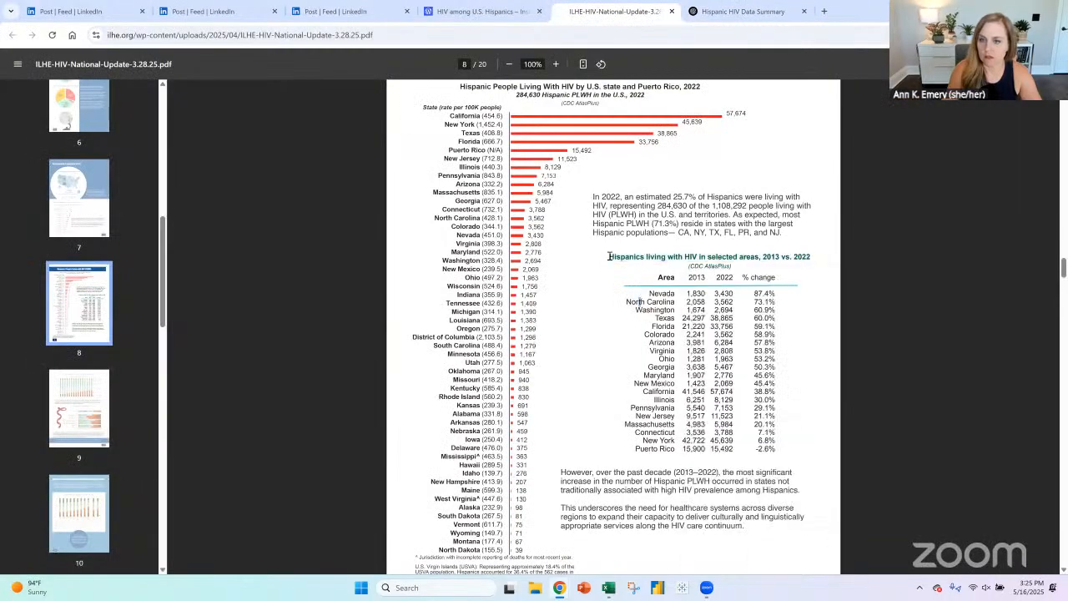
pyautogui.moveTo(641, 300); pyautogui.dragTo(657, 276)
pyautogui.click(659, 284)
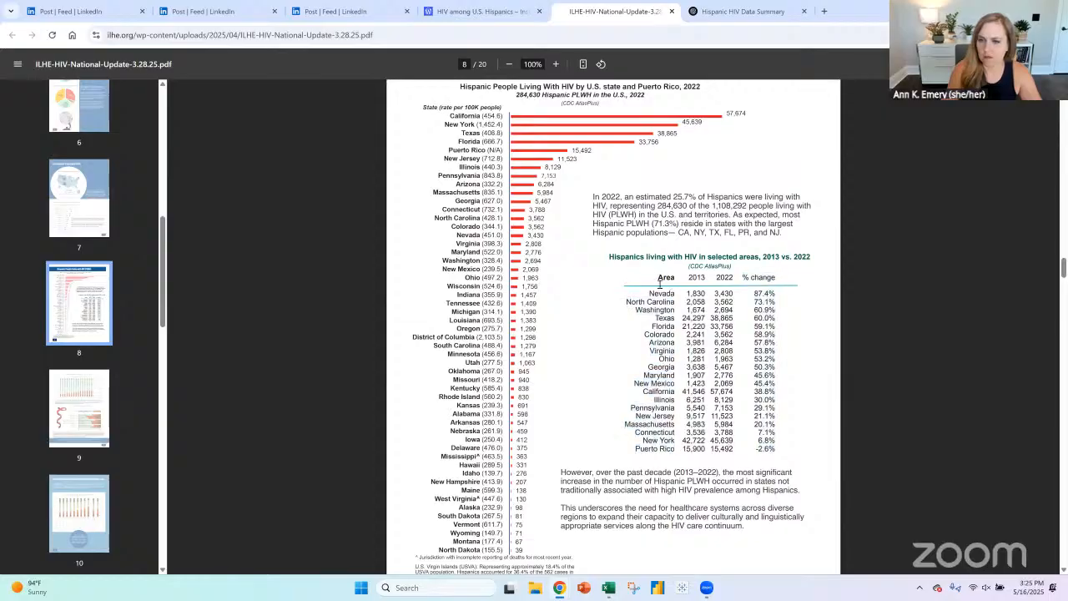
pyautogui.moveTo(723, 286); pyautogui.dragTo(773, 449)
pyautogui.moveTo(700, 299); pyautogui.dragTo(730, 315)
pyautogui.click(687, 291)
pyautogui.moveTo(658, 278); pyautogui.dragTo(775, 449)
pyautogui.hotkey('ctrl', 'c')
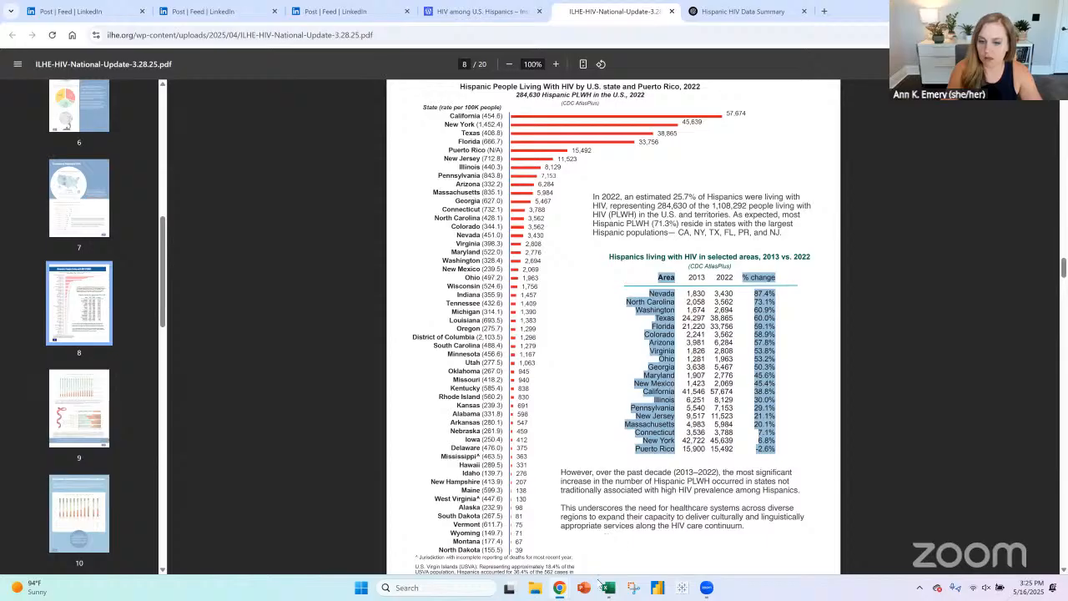
# - Try pasting the copied PDF table text into cell N6 of the Excel workbook, and undo the paste
pyautogui.click(608, 587)
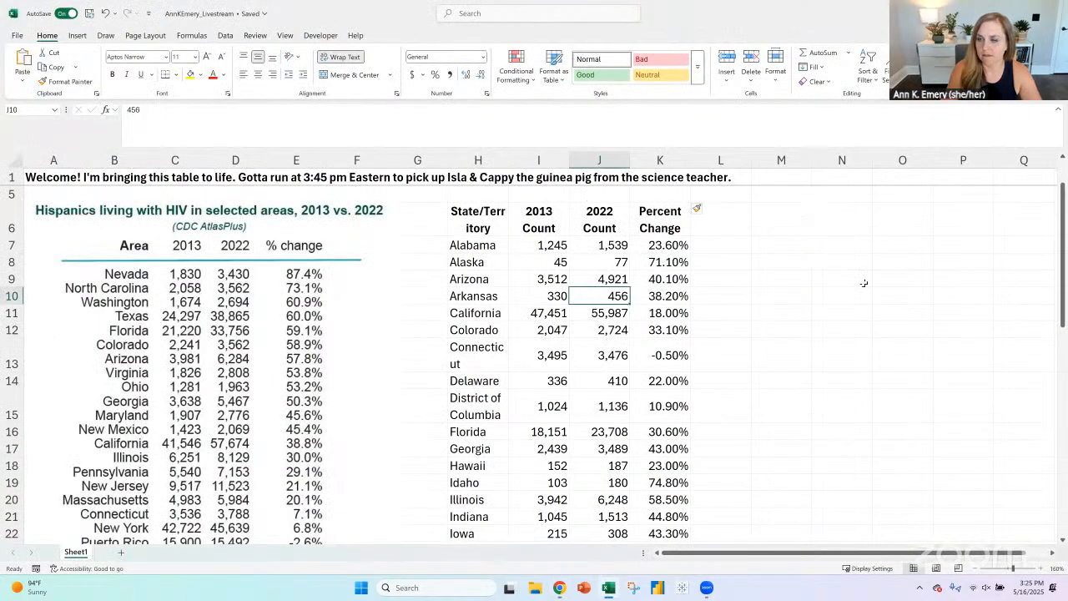
pyautogui.click(851, 226)
pyautogui.hotkey('ctrl', 'v')
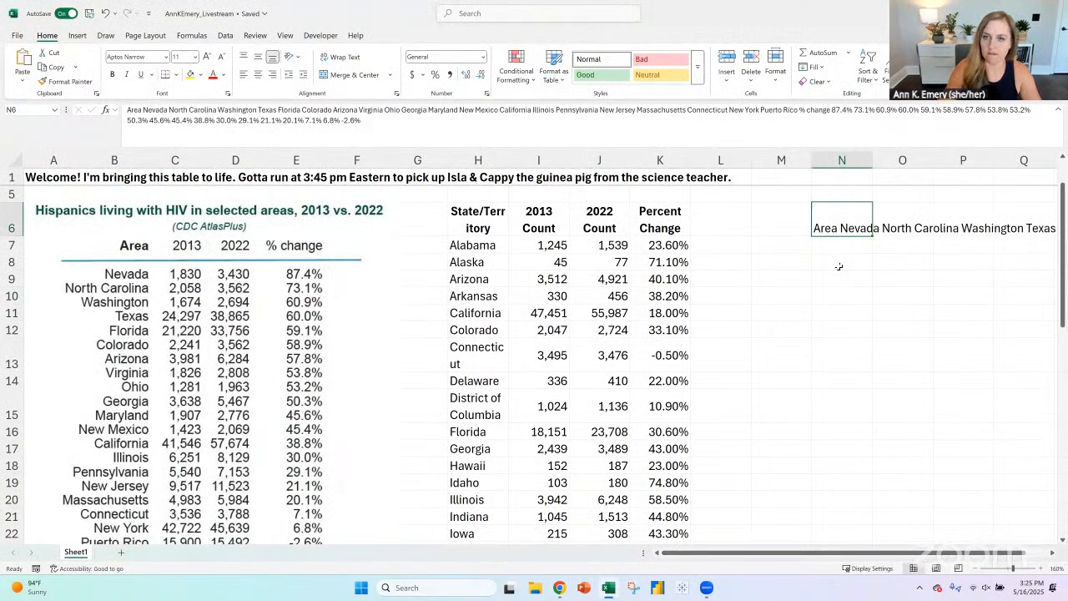
pyautogui.hotkey('ctrl', 'z')
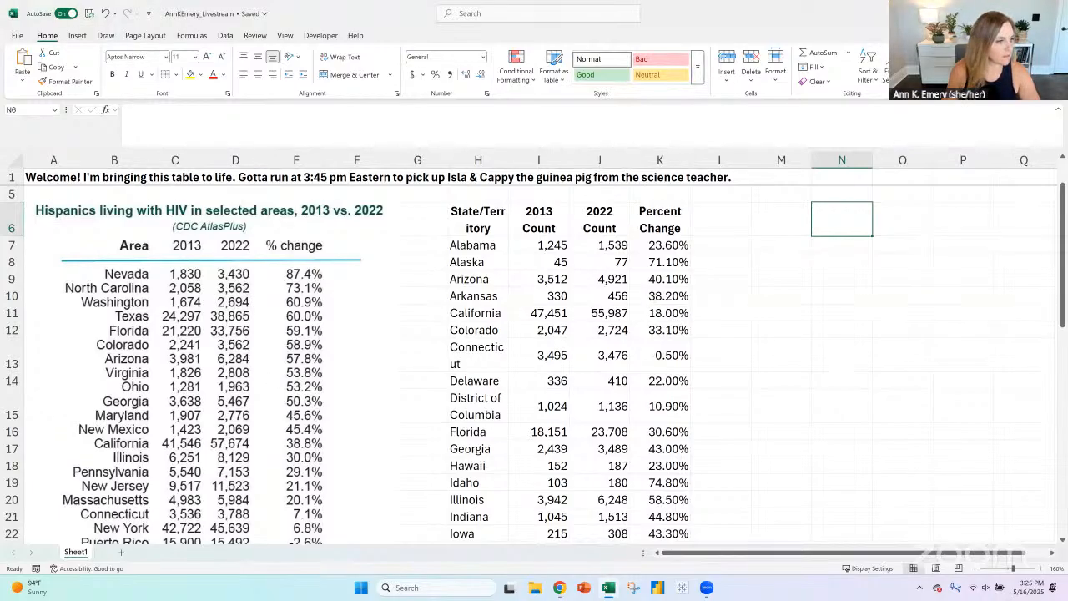
# - Check Alabama's 2013 and 2022 counts in the pasted data beside the "Before" picture
pyautogui.hotkey('alt', 'Tab')
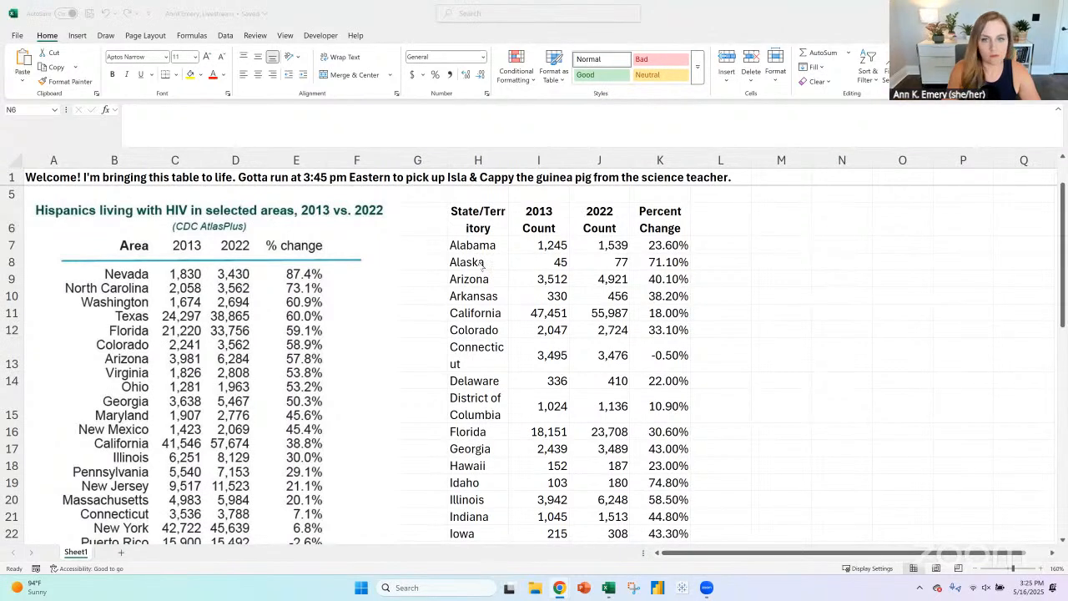
pyautogui.hotkey('alt', 'Tab')
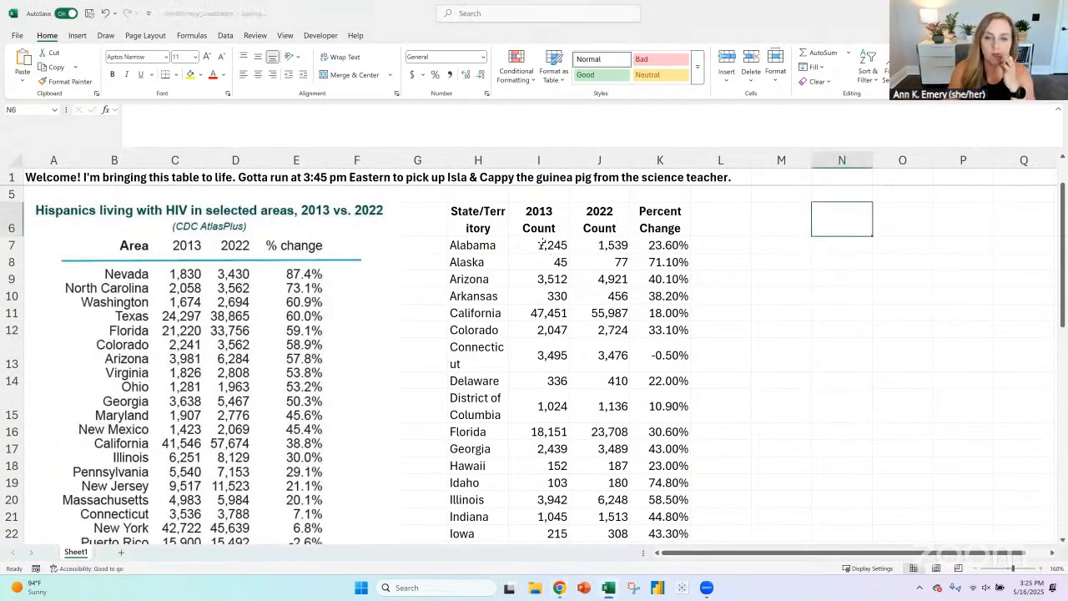
pyautogui.click(551, 251)
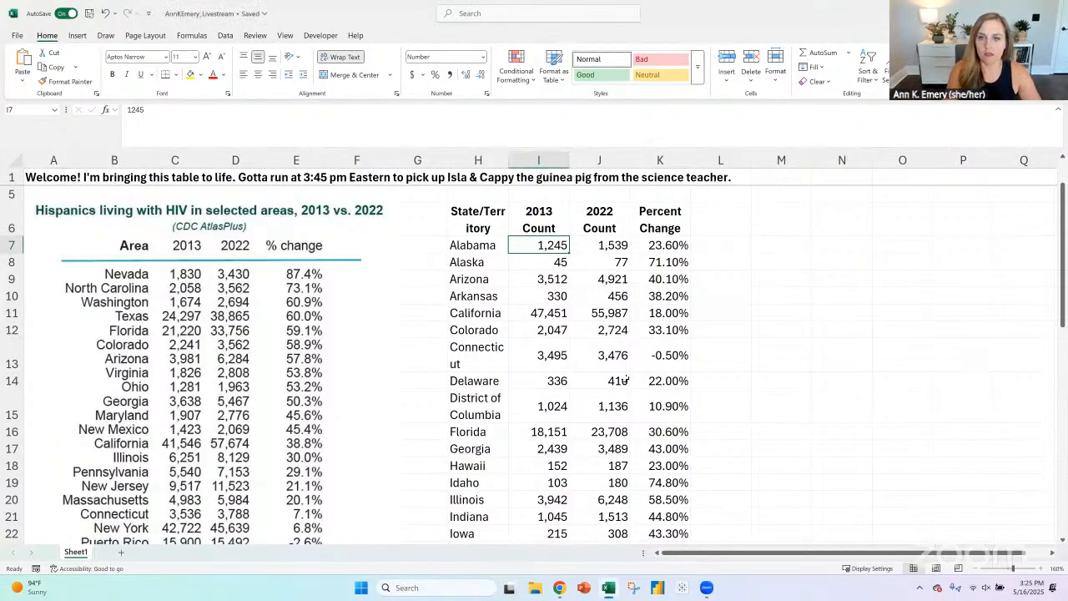
pyautogui.click(610, 232)
pyautogui.click(611, 246)
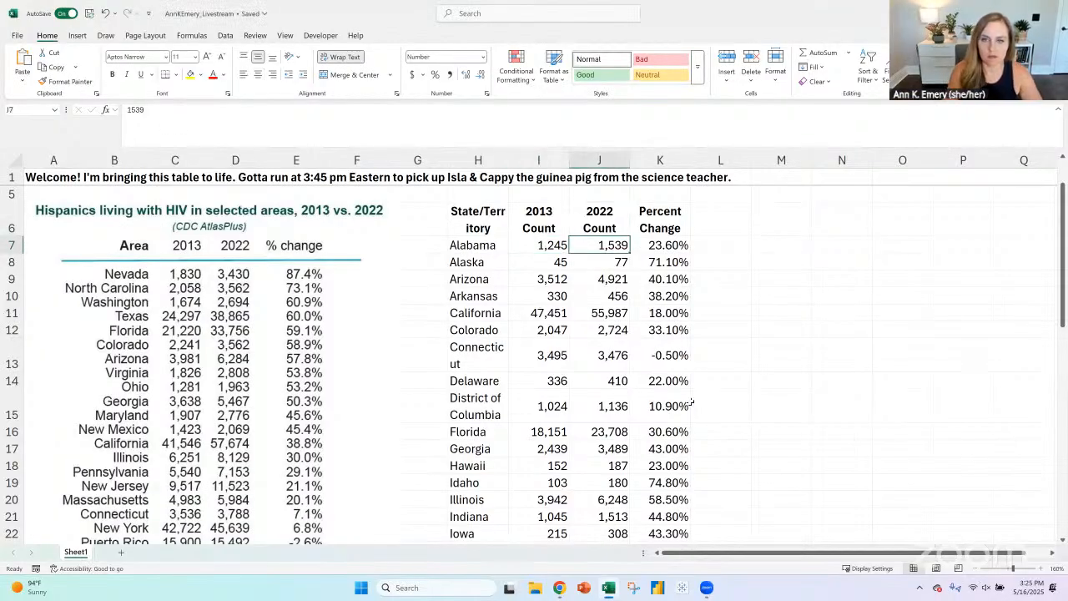
pyautogui.hotkey('alt', 'Tab')
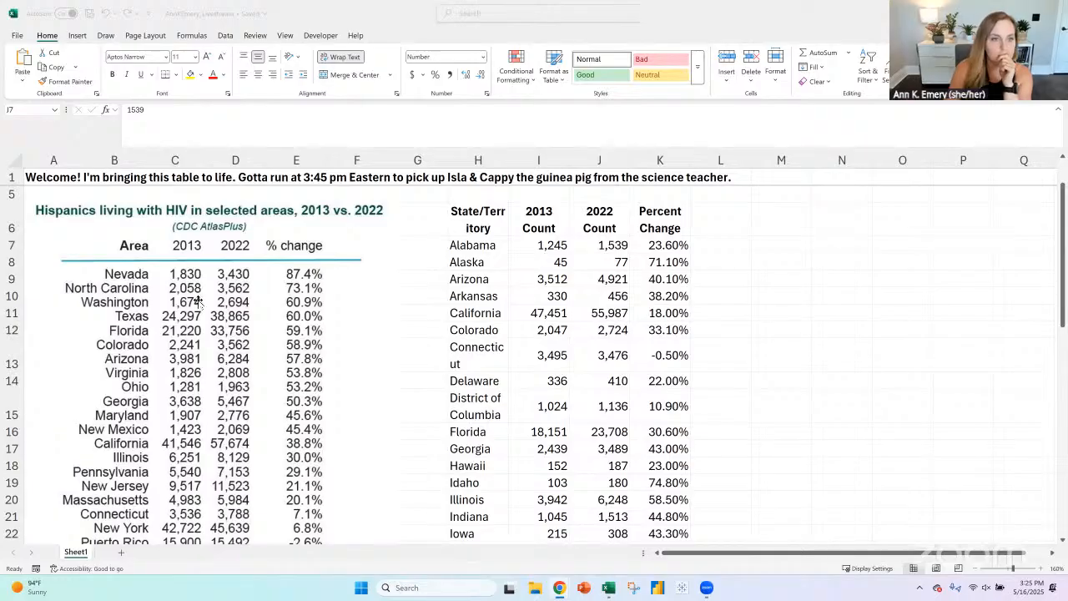
# - Delete all the inaccurate ChatGPT state data below the "Table" label in columns H to K, including the header row
pyautogui.click(418, 295)
pyautogui.moveTo(487, 221); pyautogui.dragTo(667, 537)
pyautogui.press('Delete')
pyautogui.scroll(-5, 624, 319)
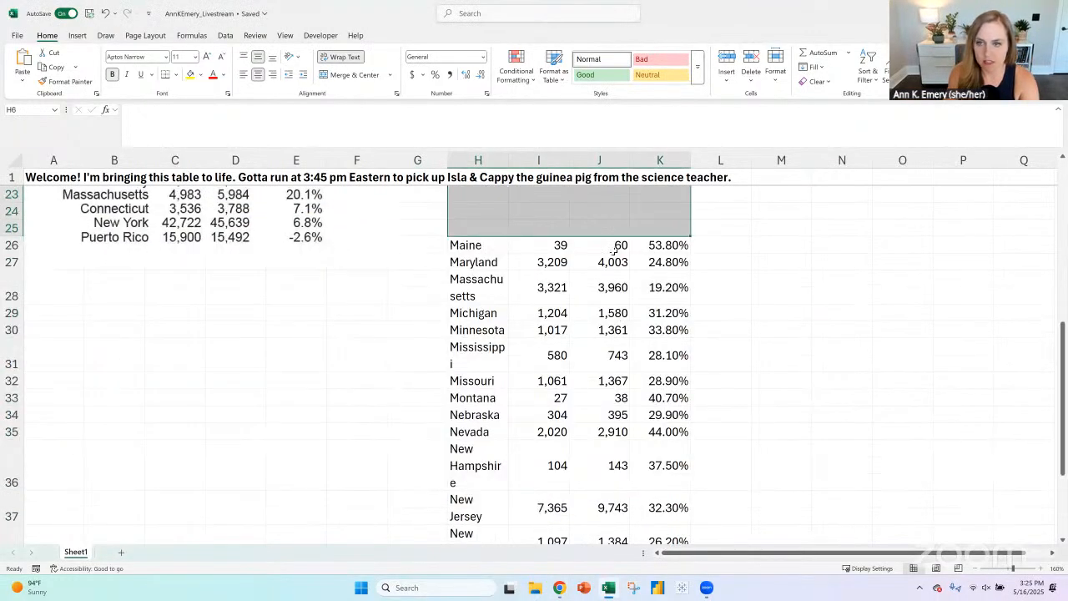
pyautogui.moveTo(468, 244); pyautogui.dragTo(661, 530)
pyautogui.press('Delete')
pyautogui.scroll(10, 626, 417)
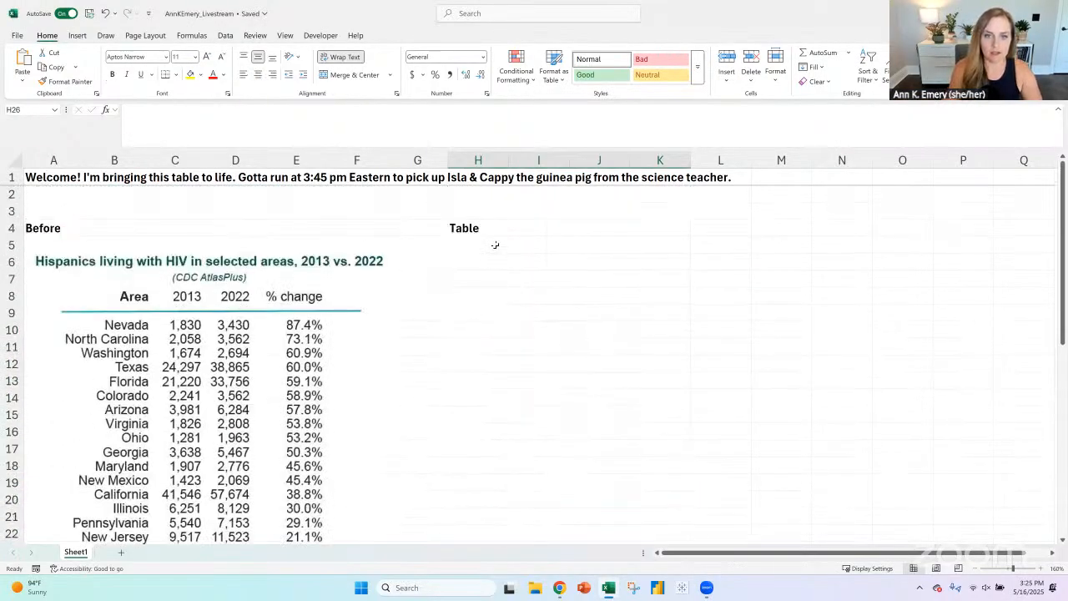
# - Extend the "Table" heading in cell H4 to read "Table - with placeholder values"
pyautogui.click(495, 244)
pyautogui.click(497, 227)
pyautogui.doubleClick(497, 226)
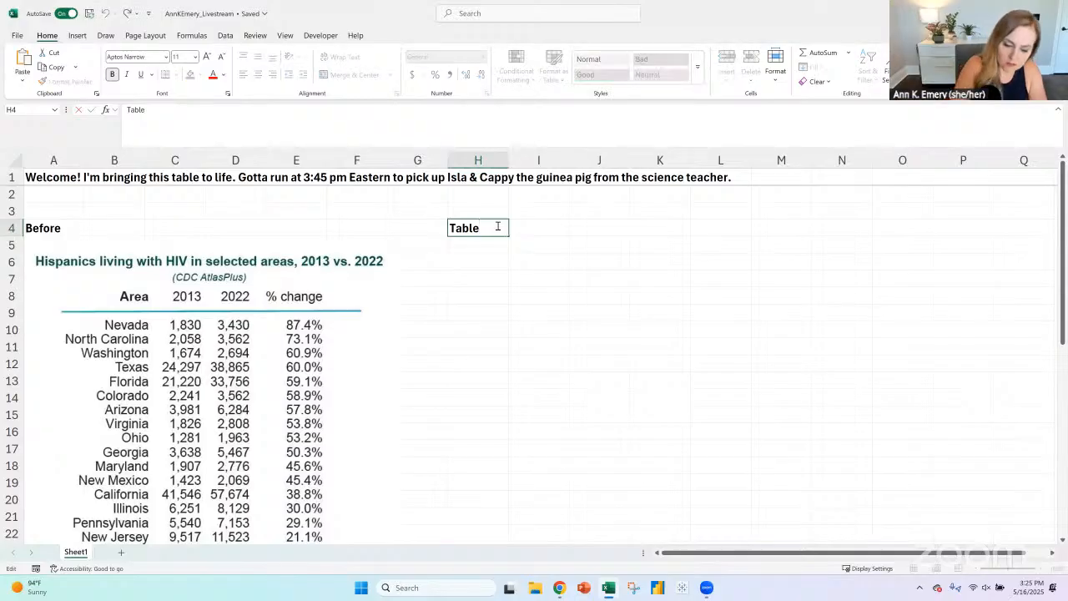
pyautogui.write('- with placeh')
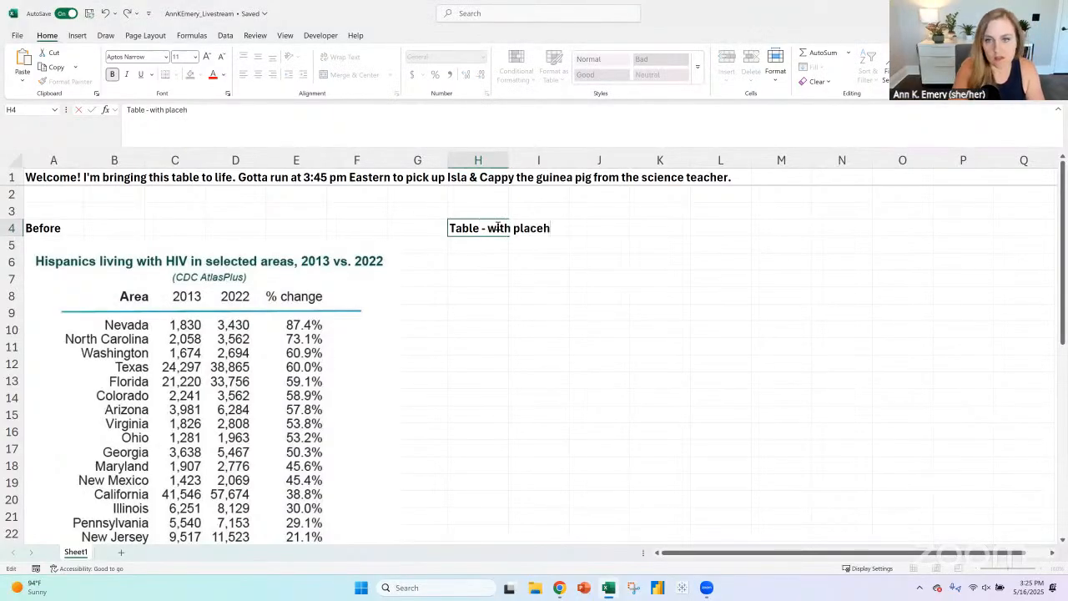
pyautogui.write('older values')
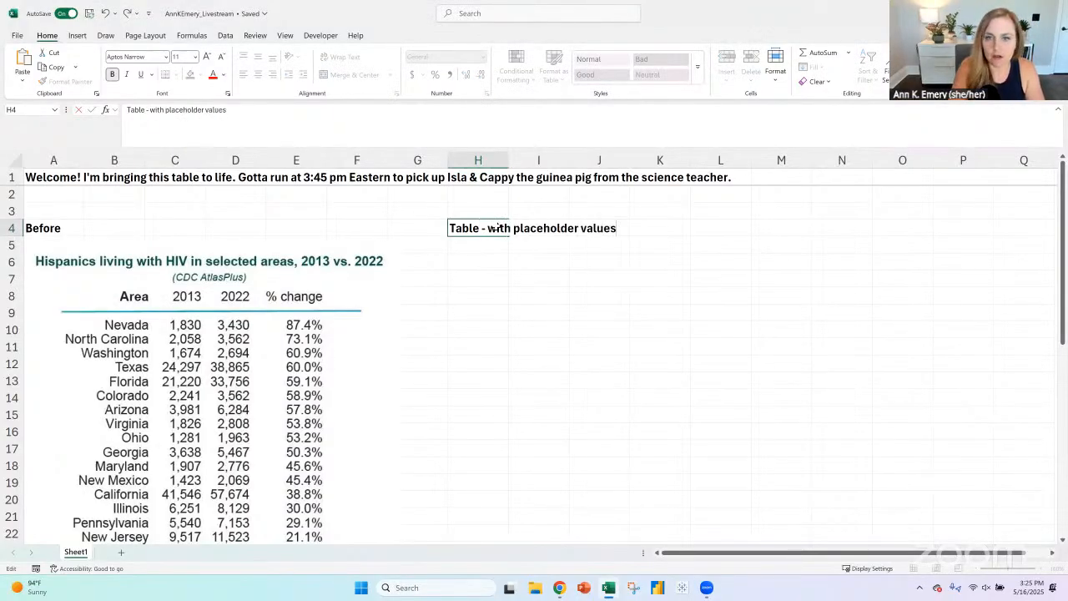
pyautogui.press('Return')
# - Enter "Area" in cell H6 as the first column header of the new table
pyautogui.click(335, 293)
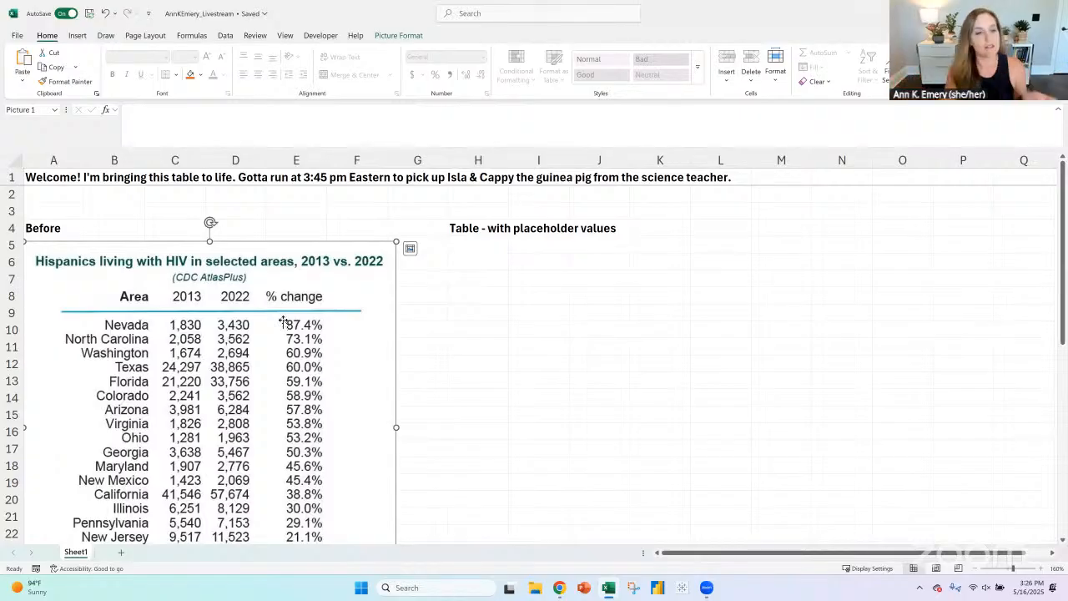
pyautogui.moveTo(458, 263); pyautogui.dragTo(739, 416)
pyautogui.click(493, 260)
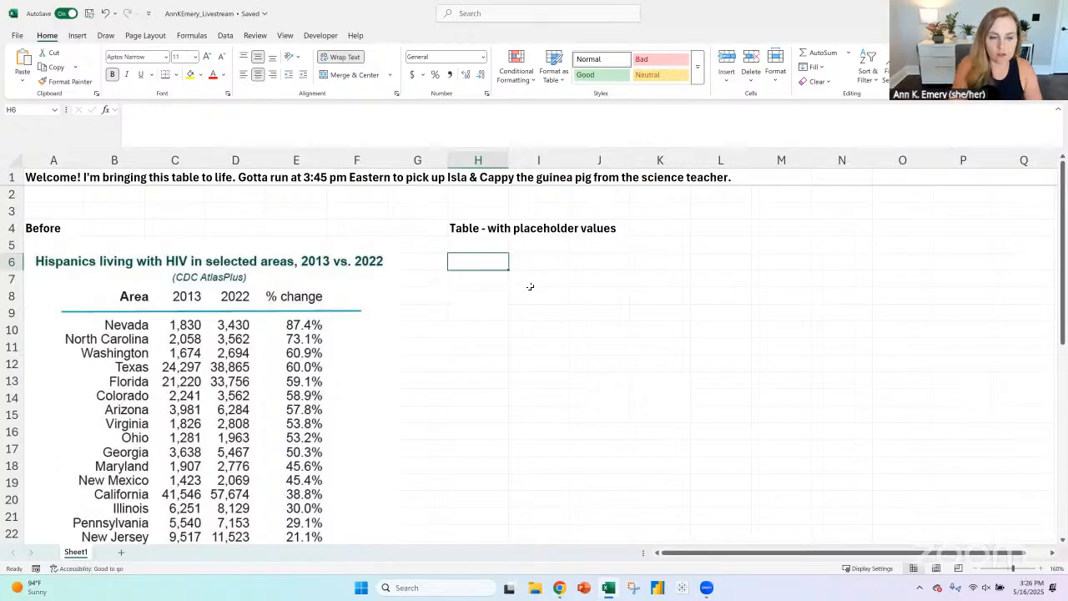
pyautogui.write('Are')
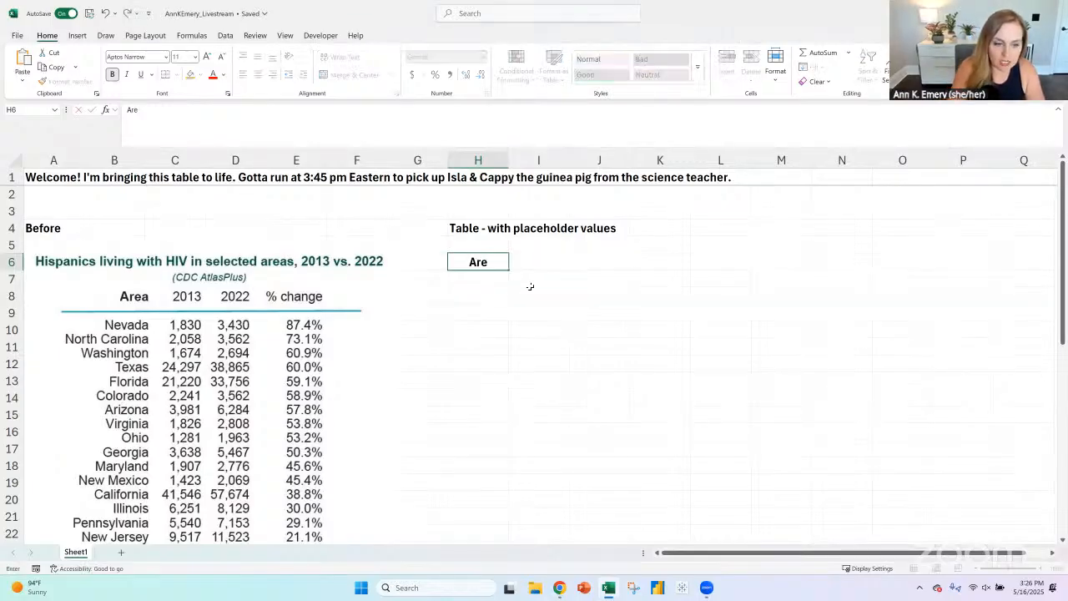
pyautogui.write('a')
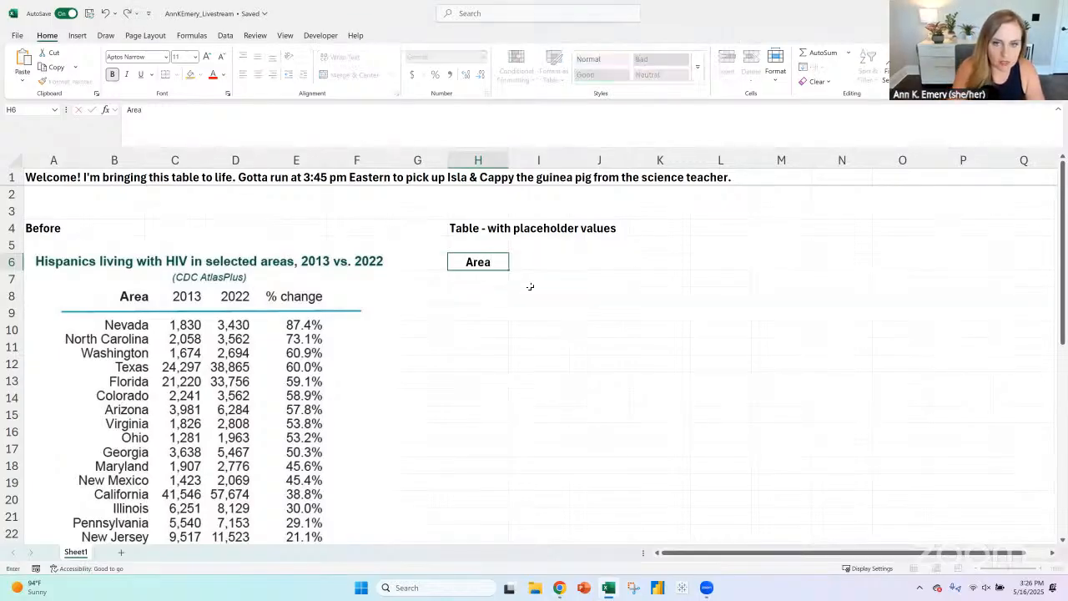
pyautogui.scroll(-5, 329, 309)
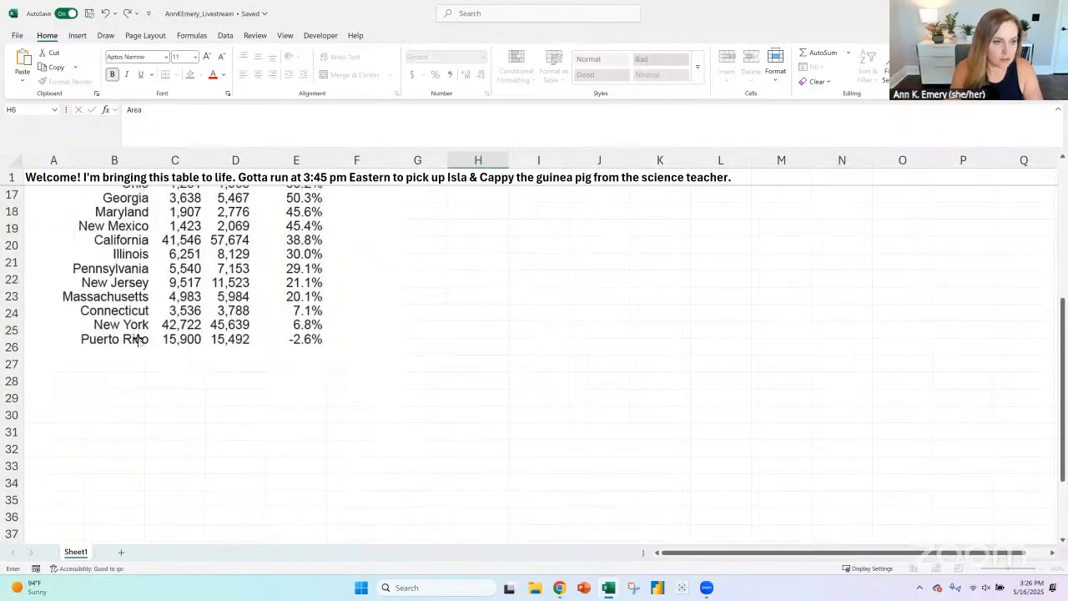
pyautogui.scroll(5, 507, 327)
pyautogui.click(480, 288)
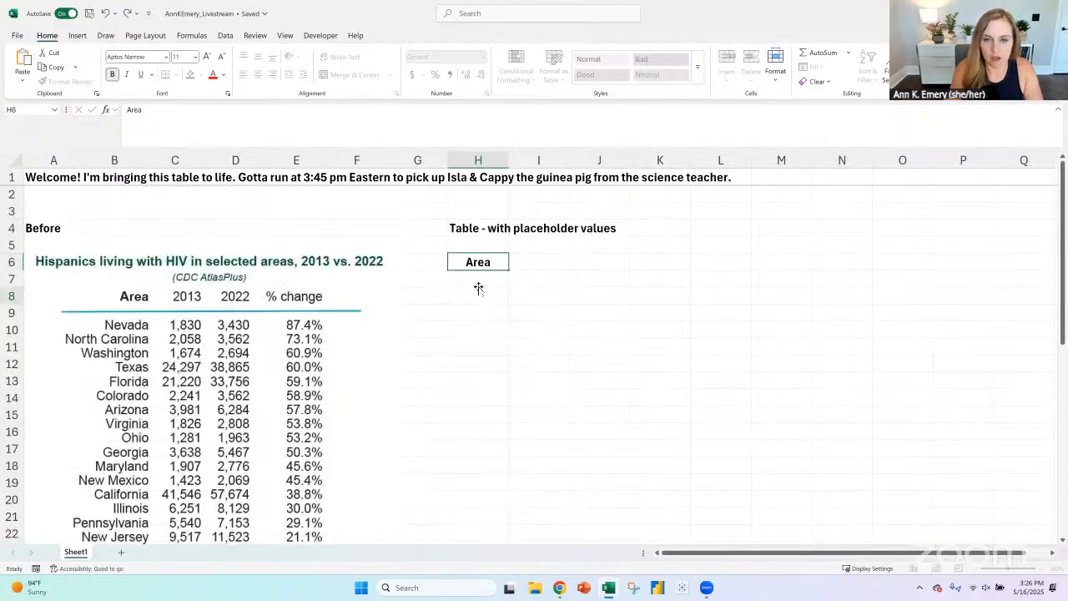
# - Fill in the remaining column headers 2013, 2022 and "% change" in cells I6 to K6
pyautogui.click(534, 263)
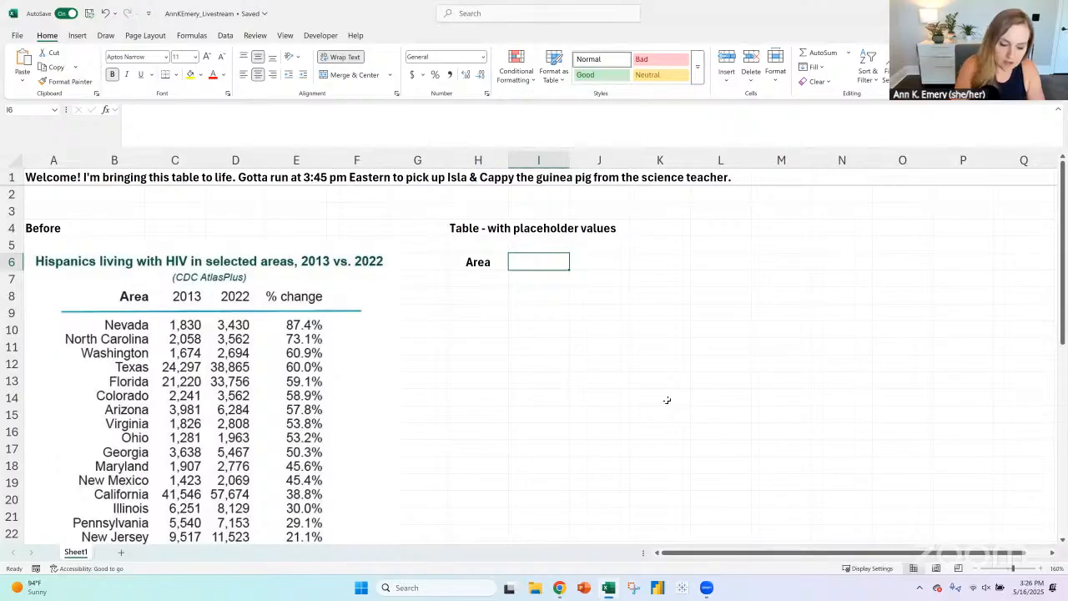
pyautogui.write('202')
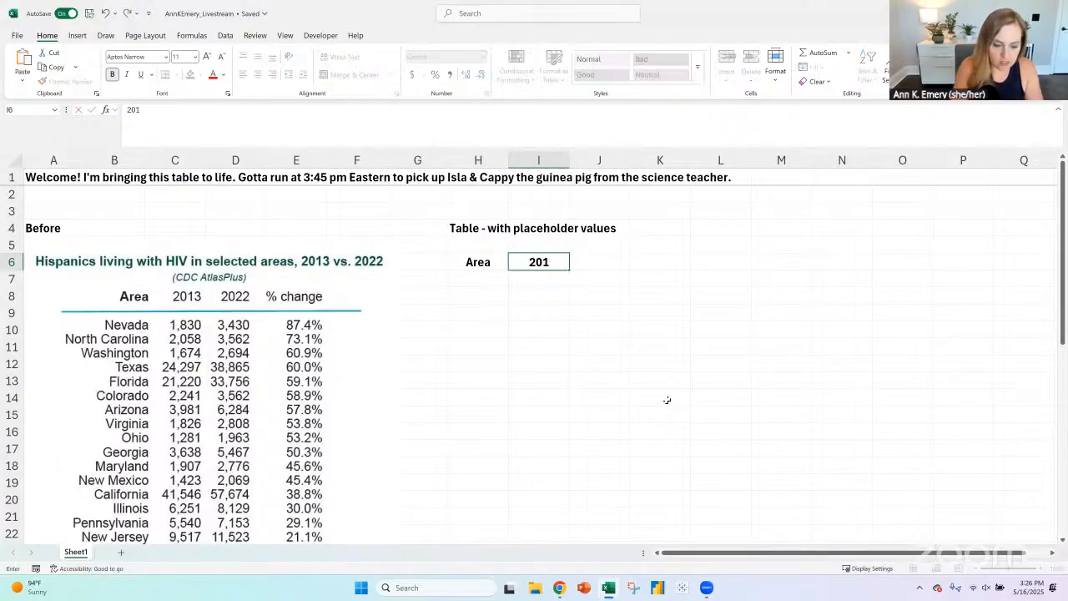
pyautogui.write('3')
pyautogui.press('Tab')
pyautogui.write('2022')
pyautogui.press('Tab')
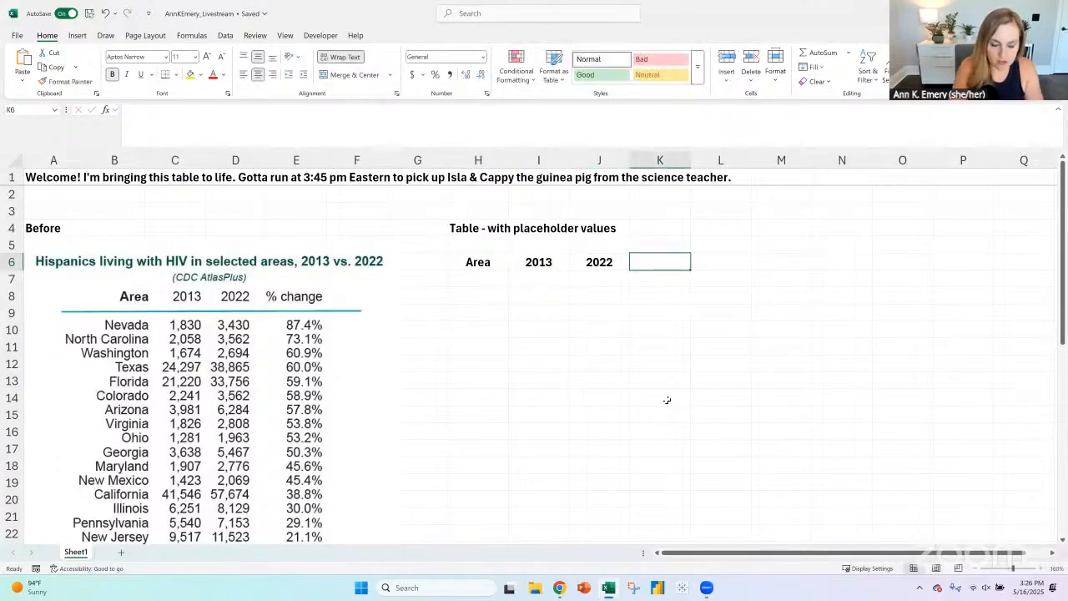
pyautogui.write('% change')
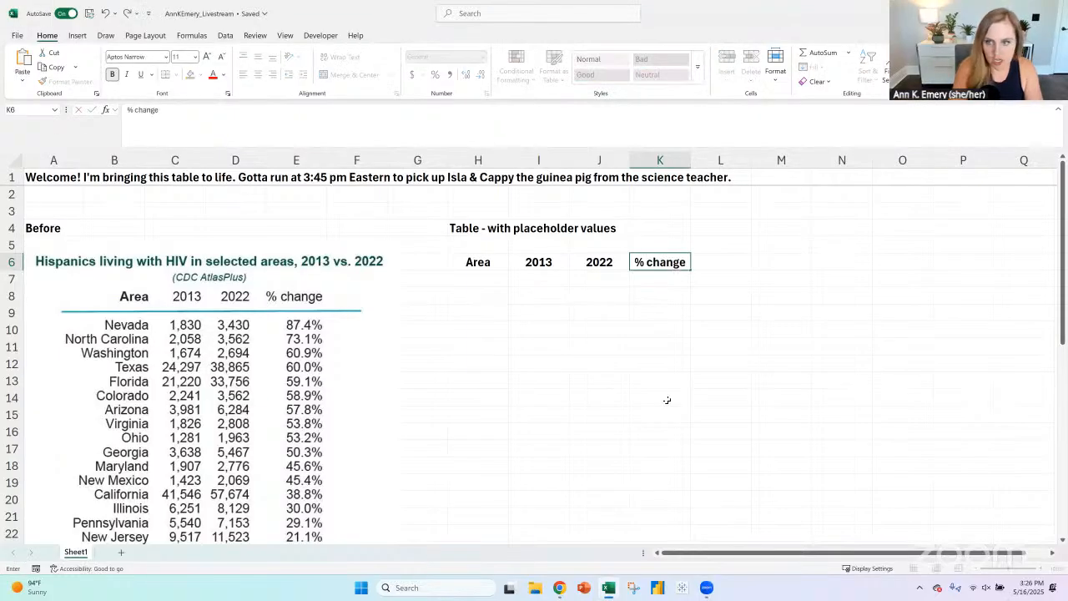
pyautogui.press('Return')
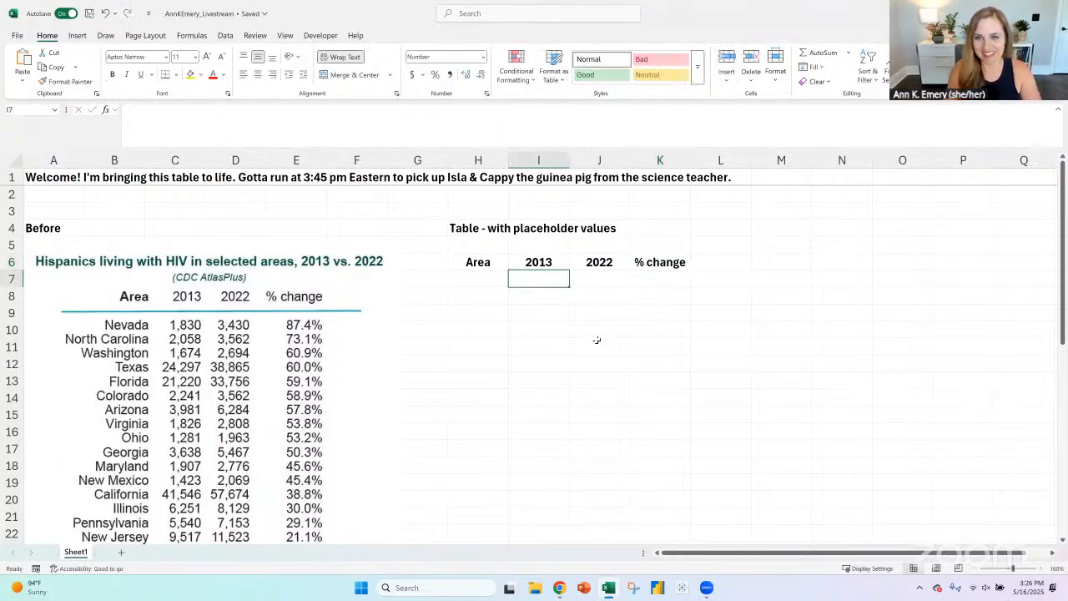
pyautogui.click(468, 298)
pyautogui.press('Up')
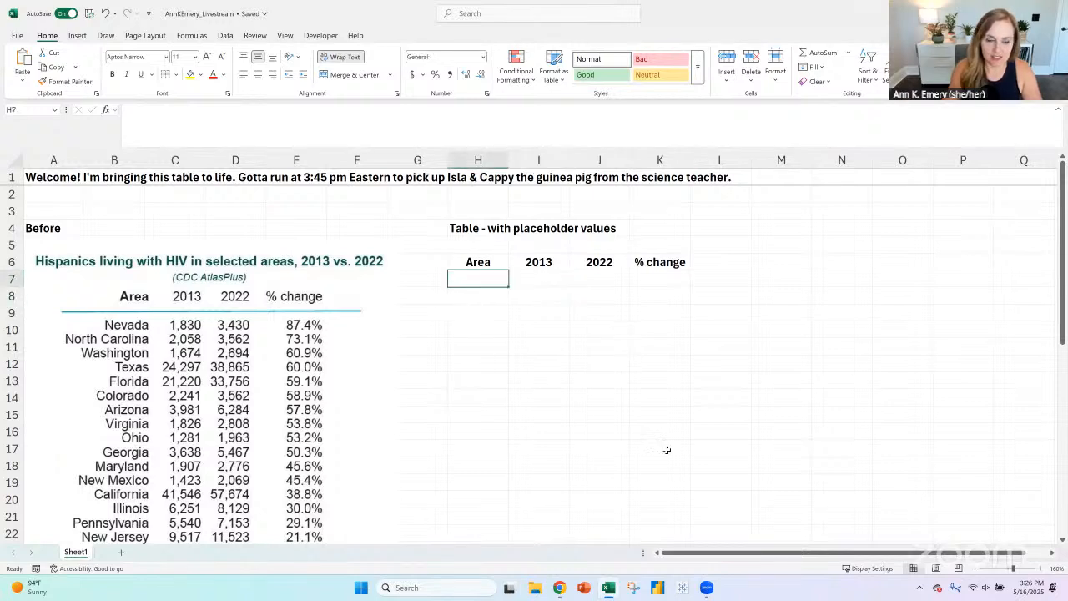
pyautogui.write('Nevada')
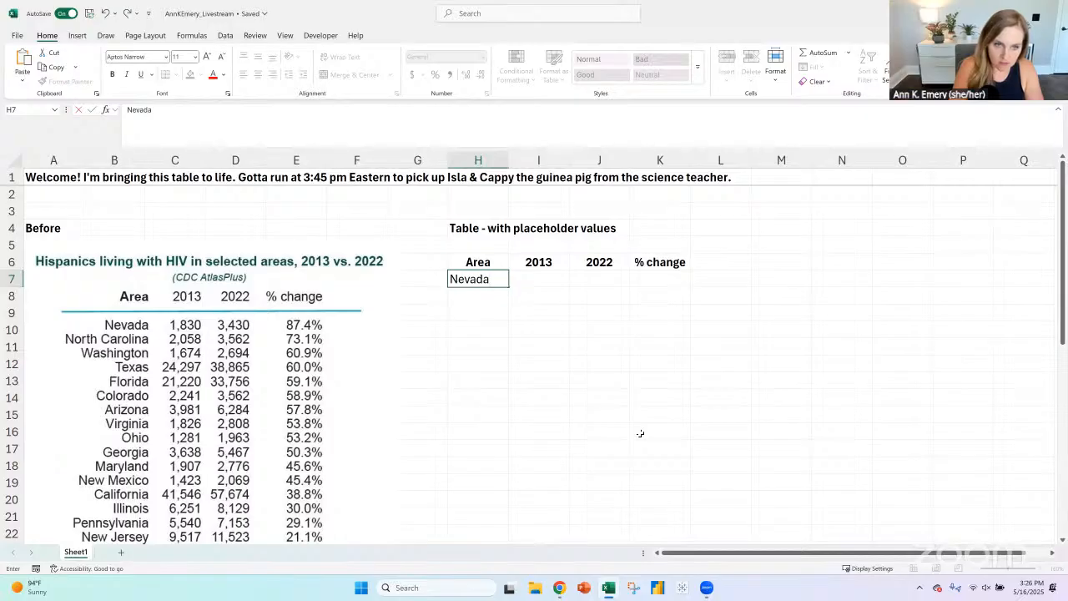
pyautogui.press('BackSpace')
pyautogui.press('BackSpace')
pyautogui.press('BackSpace')
pyautogui.press('BackSpace')
pyautogui.press('BackSpace')
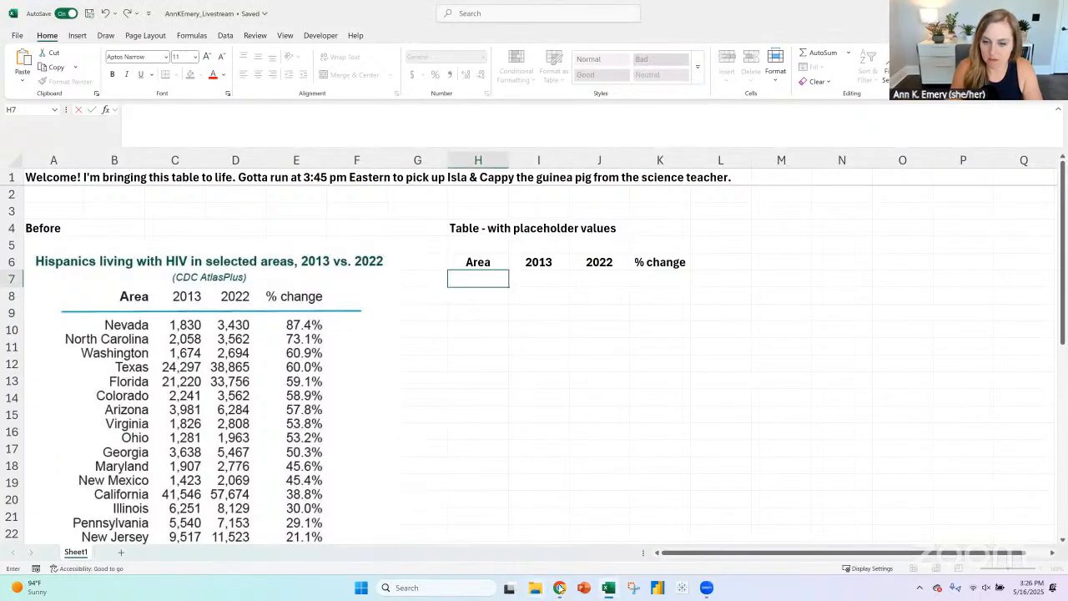
# - Switch to the report PDF and copy only the area names from Nevada to Puerto Rico in the page 8 table
pyautogui.moveTo(560, 590)
pyautogui.click(599, 534)
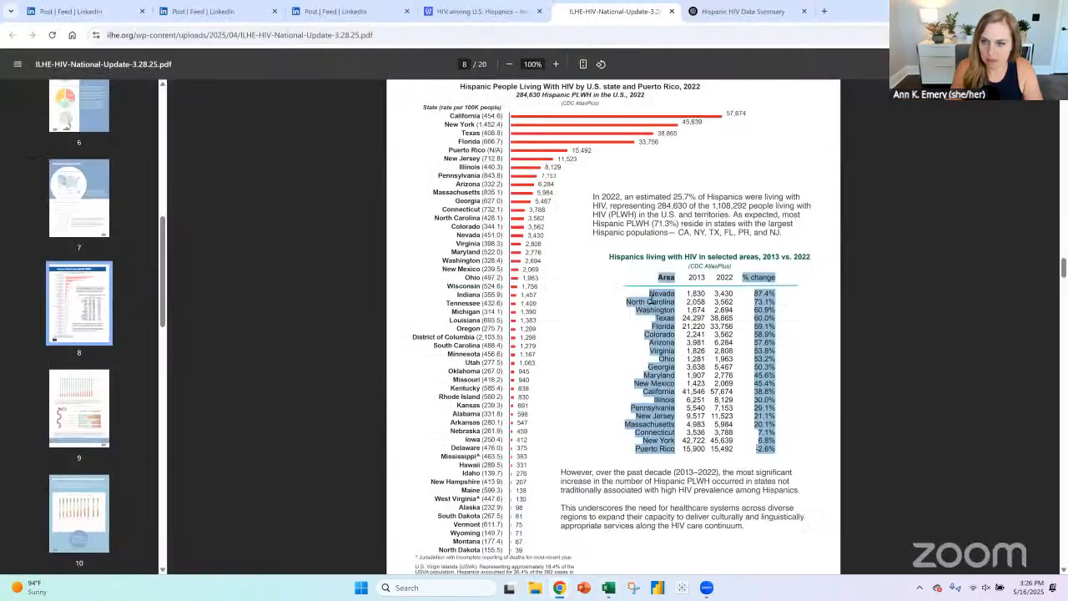
pyautogui.moveTo(649, 293); pyautogui.dragTo(674, 459)
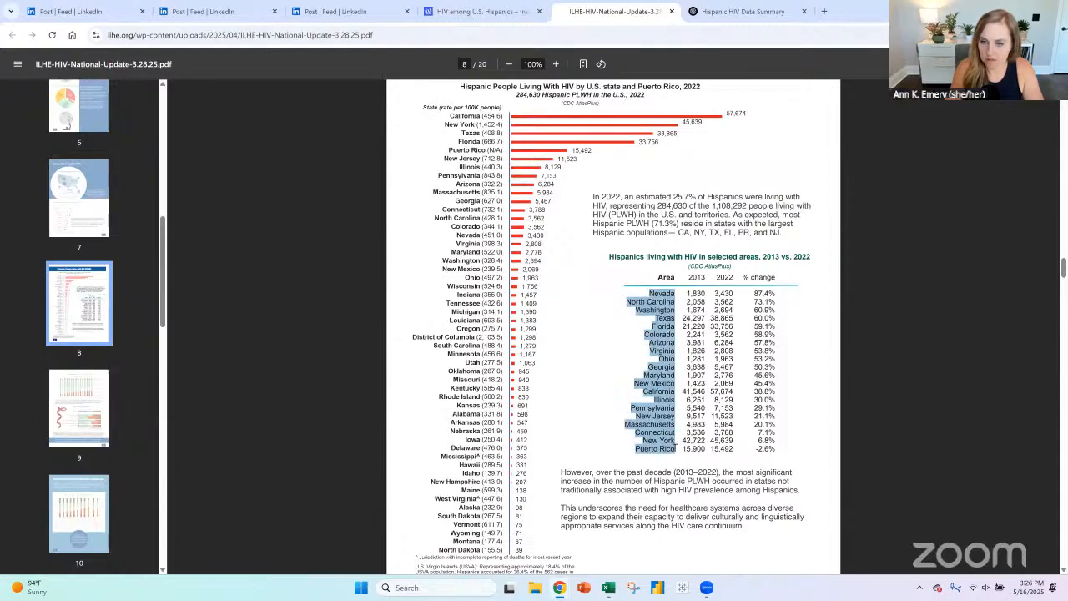
pyautogui.hotkey('ctrl', 'c')
# - Return to the Excel workbook, try pasting the copied area names into the text of cell H7, and undo the paste
pyautogui.hotkey('alt', 'Tab')
pyautogui.hotkey('ctrl', 'v')
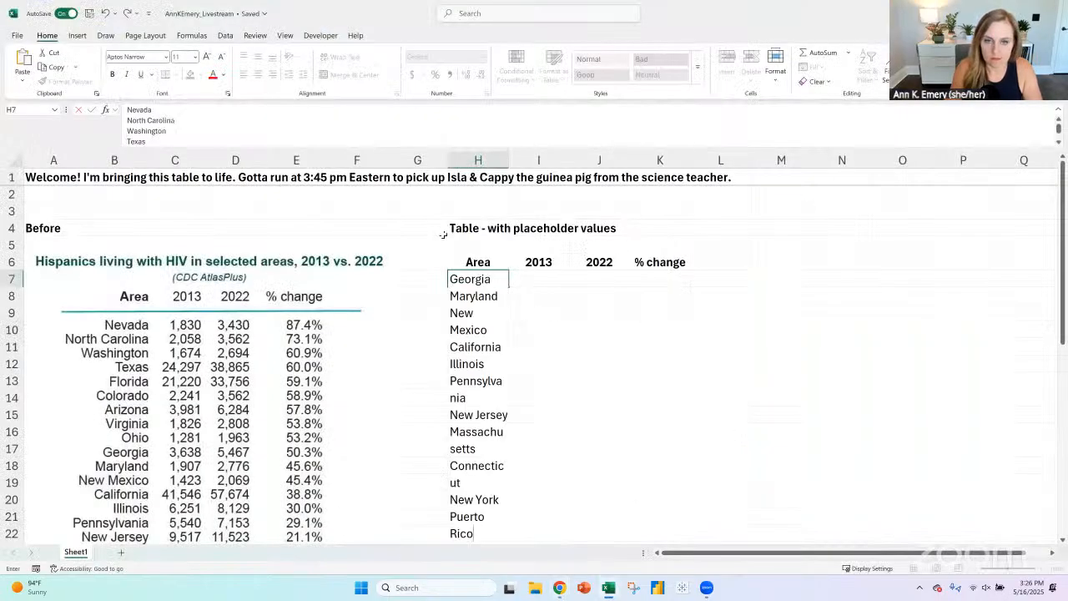
pyautogui.press('Return')
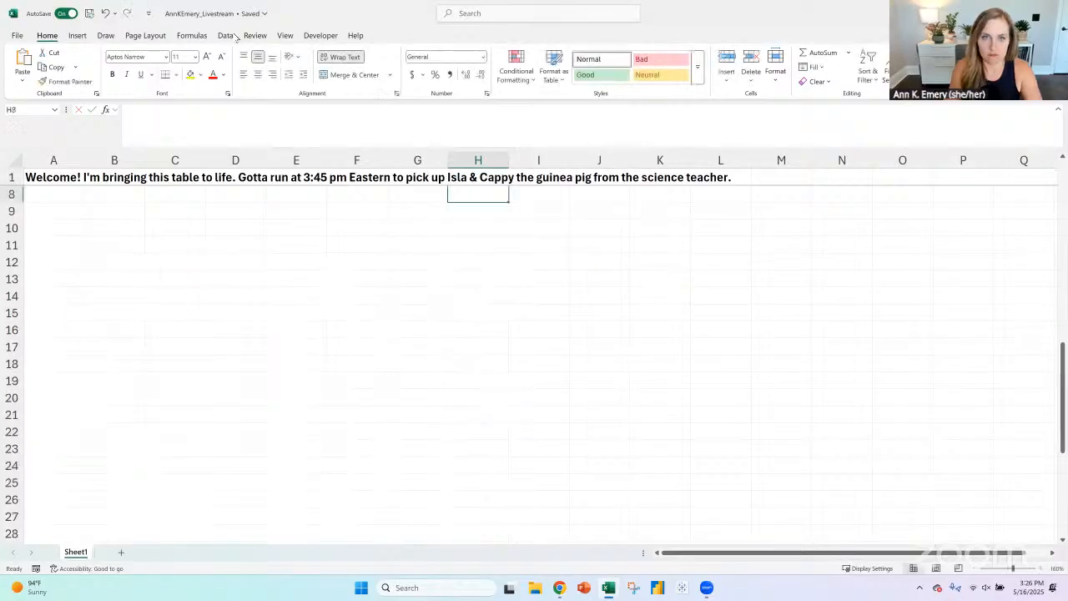
pyautogui.click(105, 13)
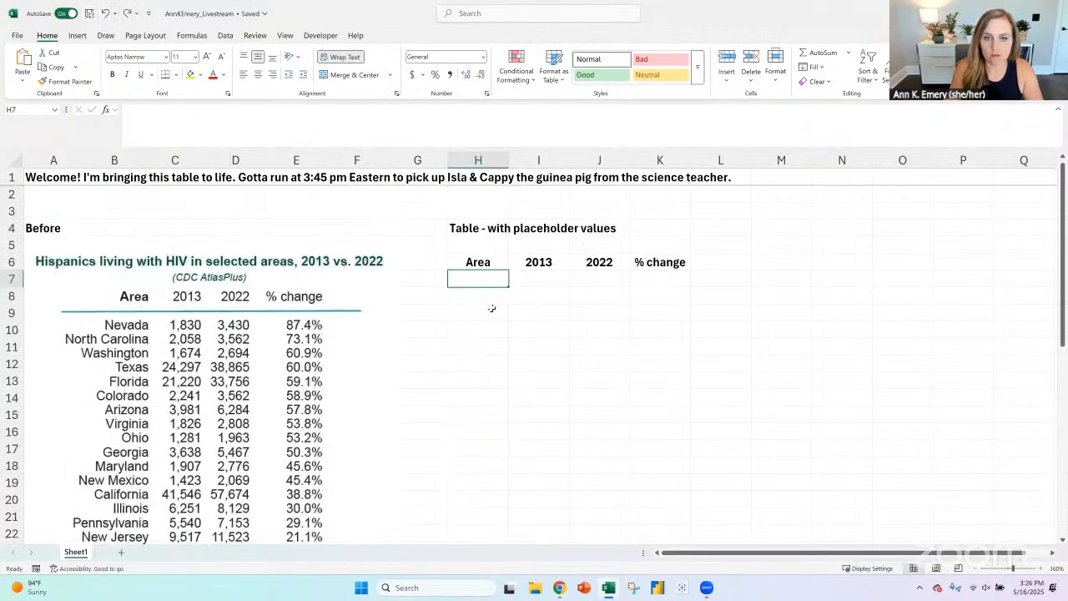
# - Try pasting the copied area names over the cell range H7 to H18, and undo the paste
pyautogui.keyDown('shift'); pyautogui.click(478, 463); pyautogui.keyUp('shift')
pyautogui.hotkey('ctrl', 'v')
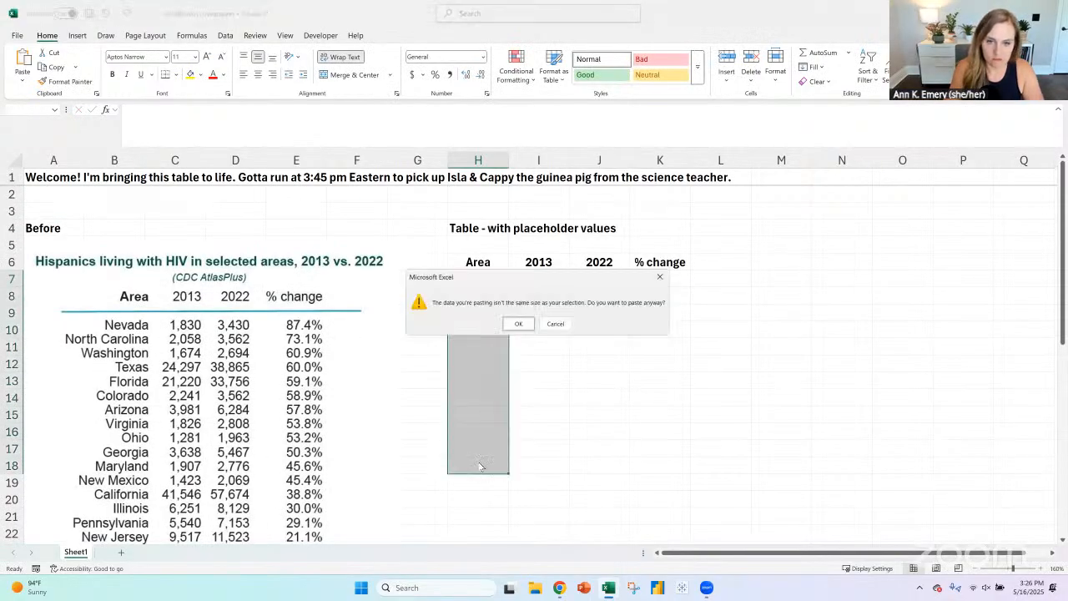
pyautogui.click(517, 324)
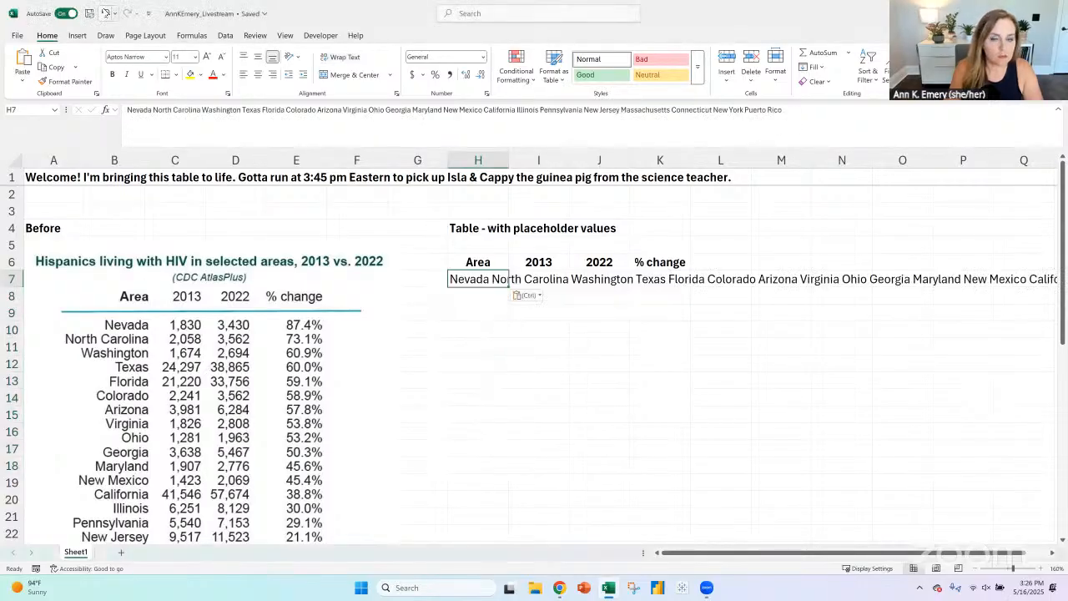
pyautogui.click(106, 14)
# - Try pasting the copied area names over the longer cell range H7 to H32, and undo the paste
pyautogui.click(472, 281)
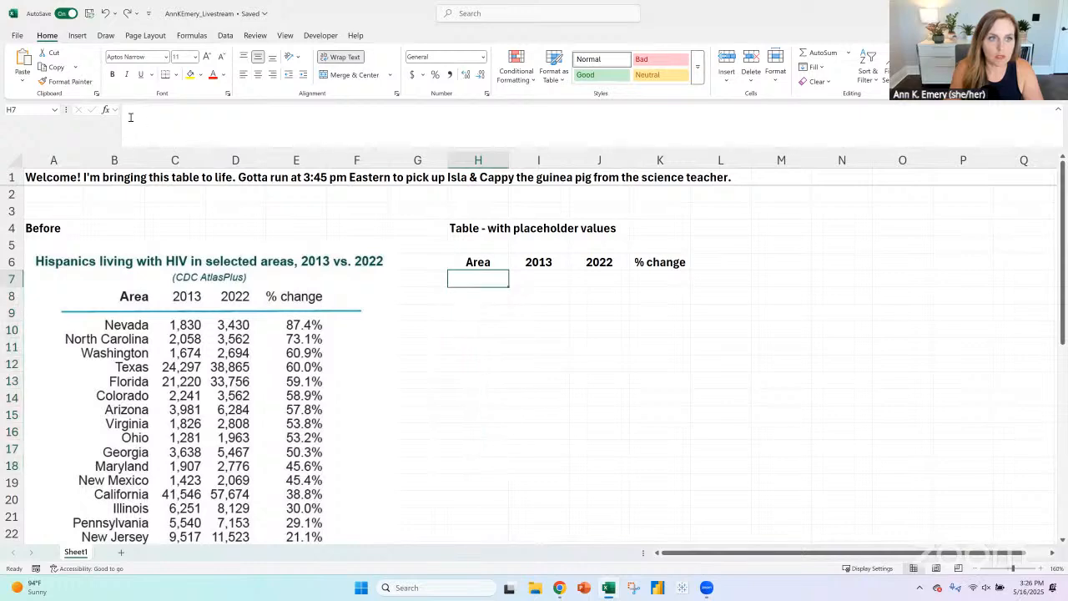
pyautogui.moveTo(498, 580); pyautogui.dragTo(499, 509)
pyautogui.hotkey('ctrl', 'v')
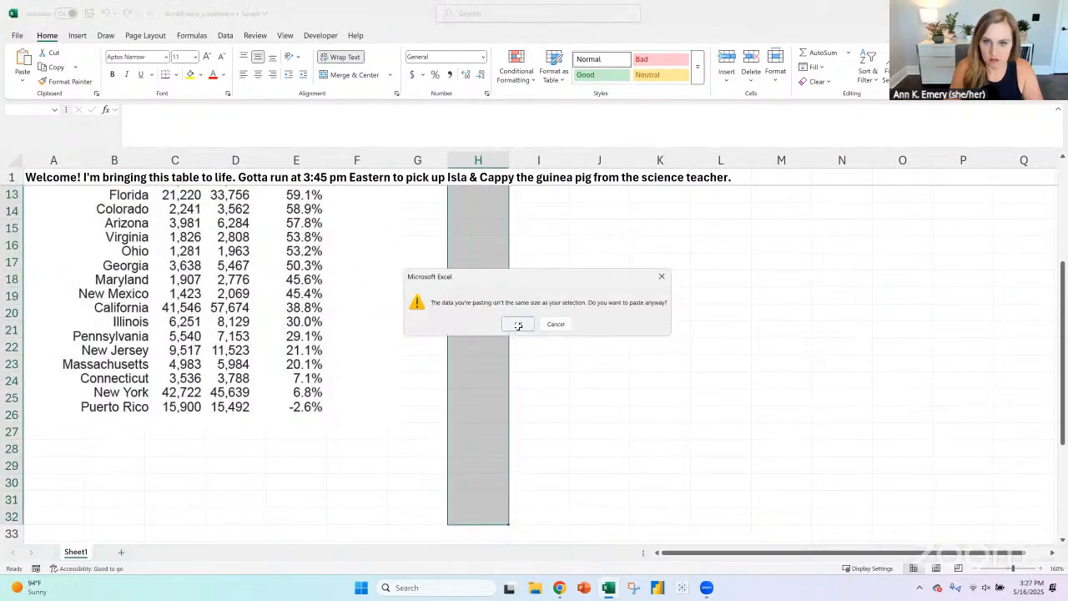
pyautogui.click(519, 324)
pyautogui.scroll(4, 539, 395)
pyautogui.hotkey('ctrl', 'z')
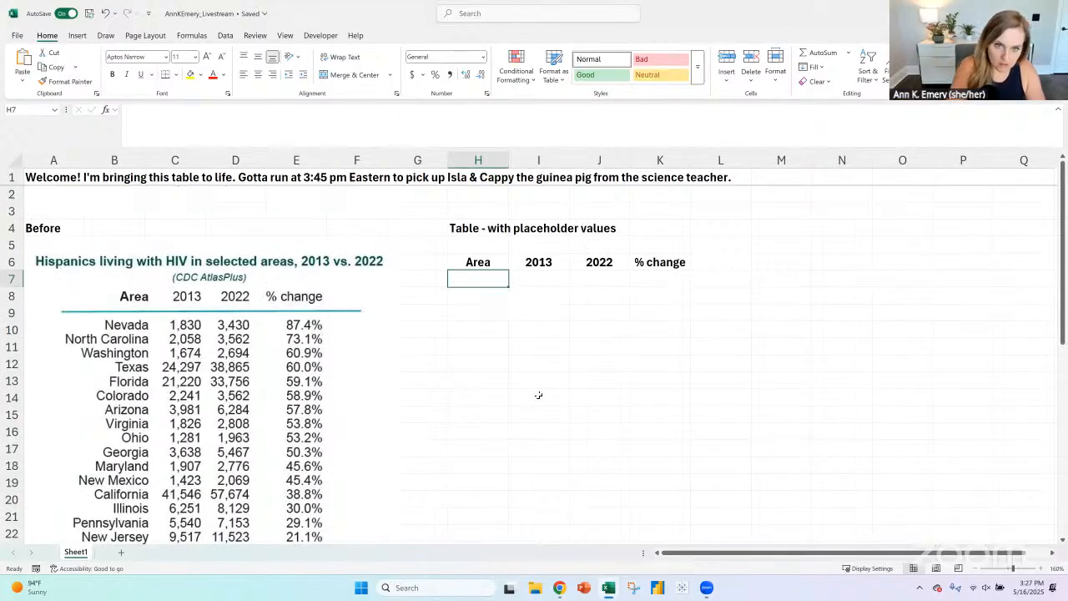
pyautogui.press('BackSpace')
pyautogui.write('State')
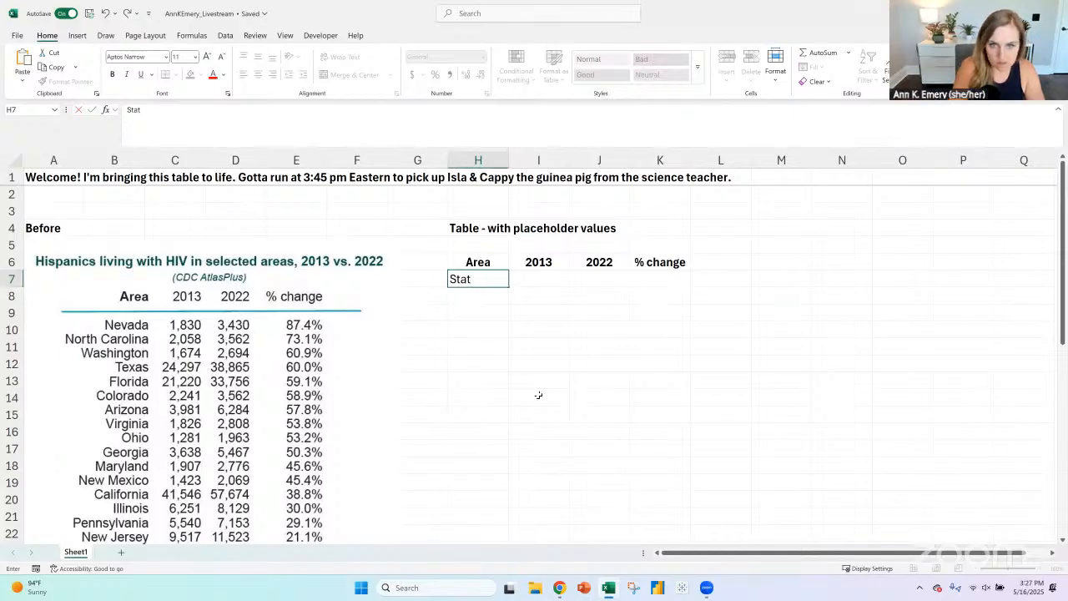
pyautogui.press('BackSpace')
pyautogui.press('BackSpace')
pyautogui.press('BackSpace')
pyautogui.press('BackSpace')
# - Enter the area names Nevada, North Carolina and Washington in cells H7 to H9 under the Area header
pyautogui.write('Nevada')
pyautogui.press('Return')
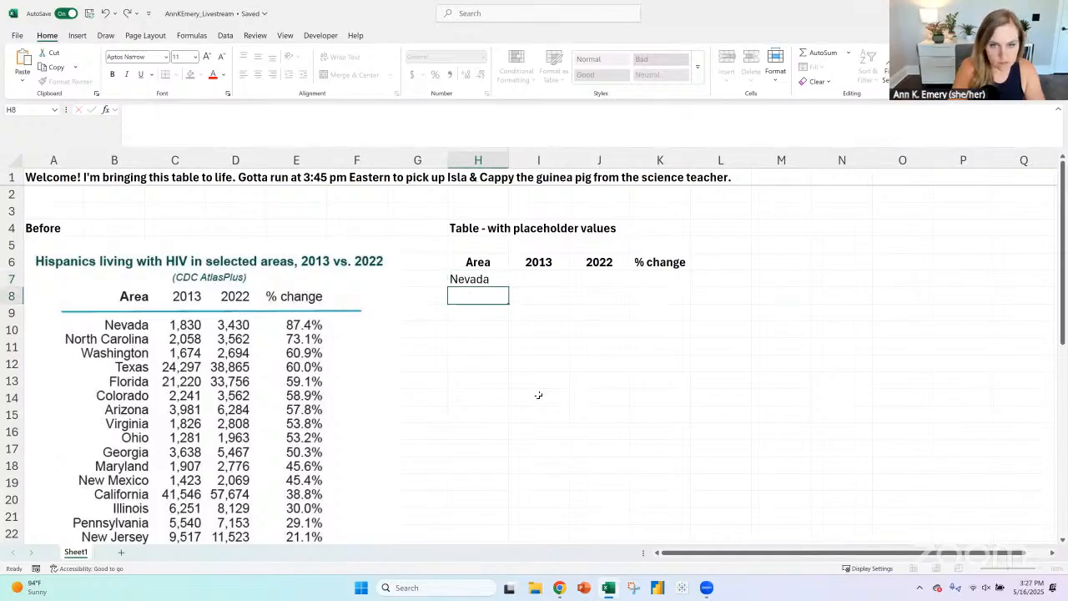
pyautogui.write('North Carolina')
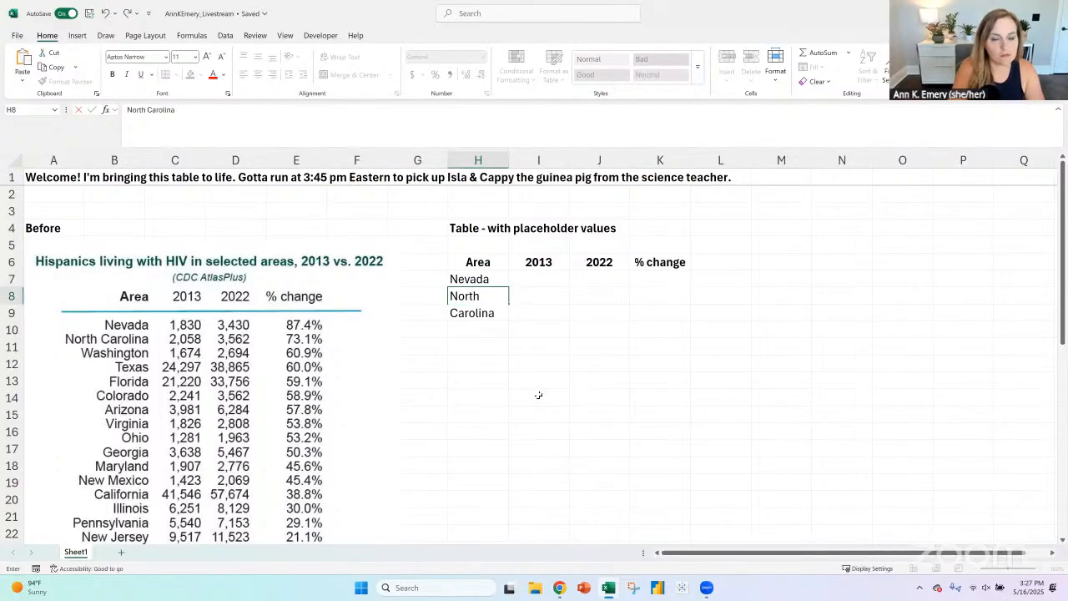
pyautogui.press('Return')
pyautogui.write('Was')
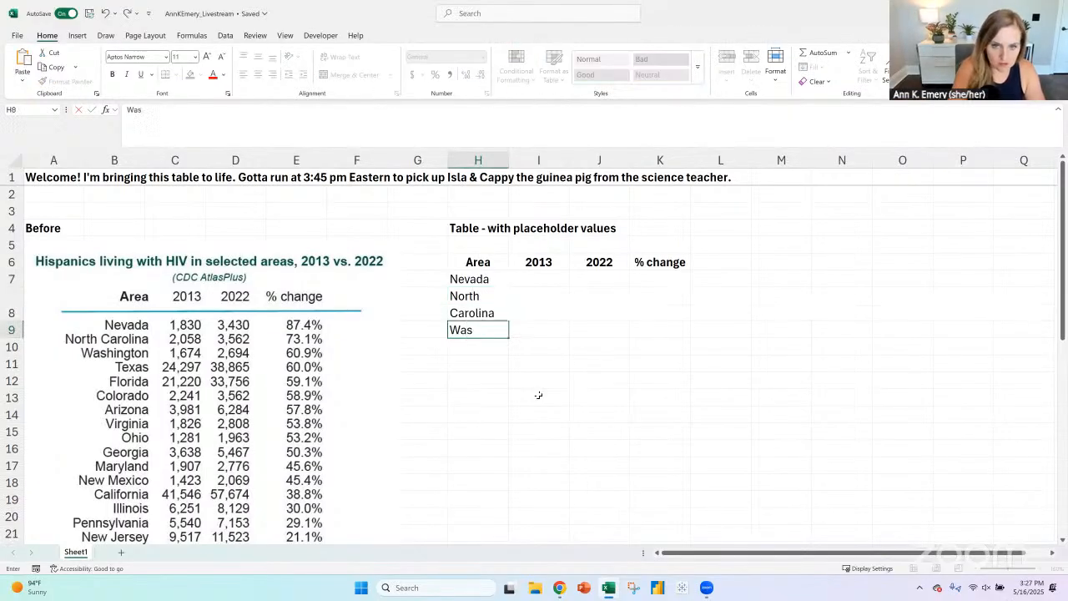
pyautogui.write('hington')
pyautogui.press('Return')
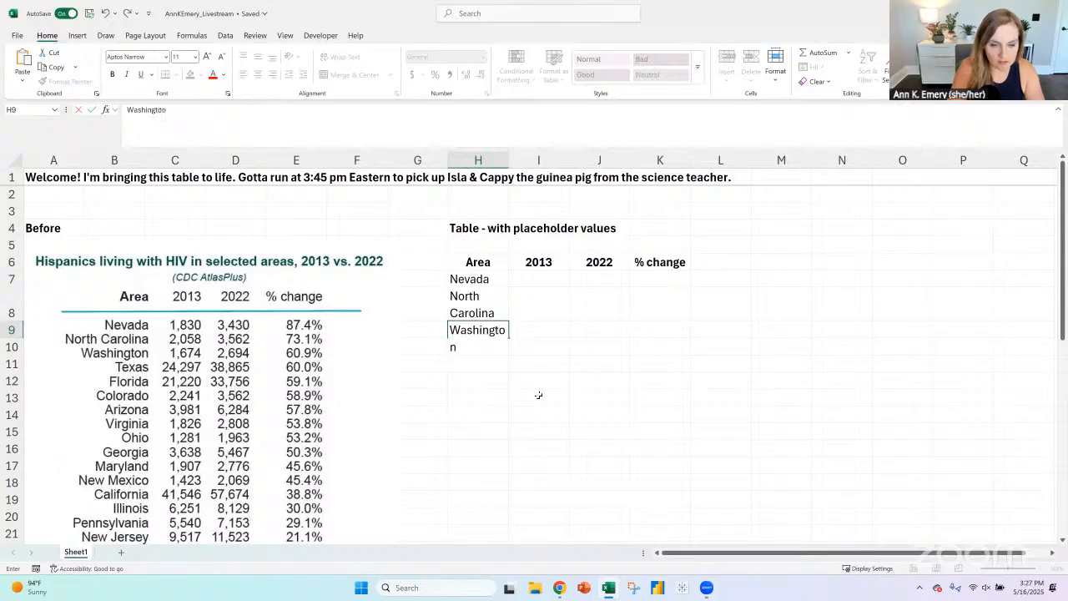
# - Enter the area names Texas, Florida, Colorado and Arizona in cells H10 to H13 of the Area column
pyautogui.write('Texas')
pyautogui.press('Return')
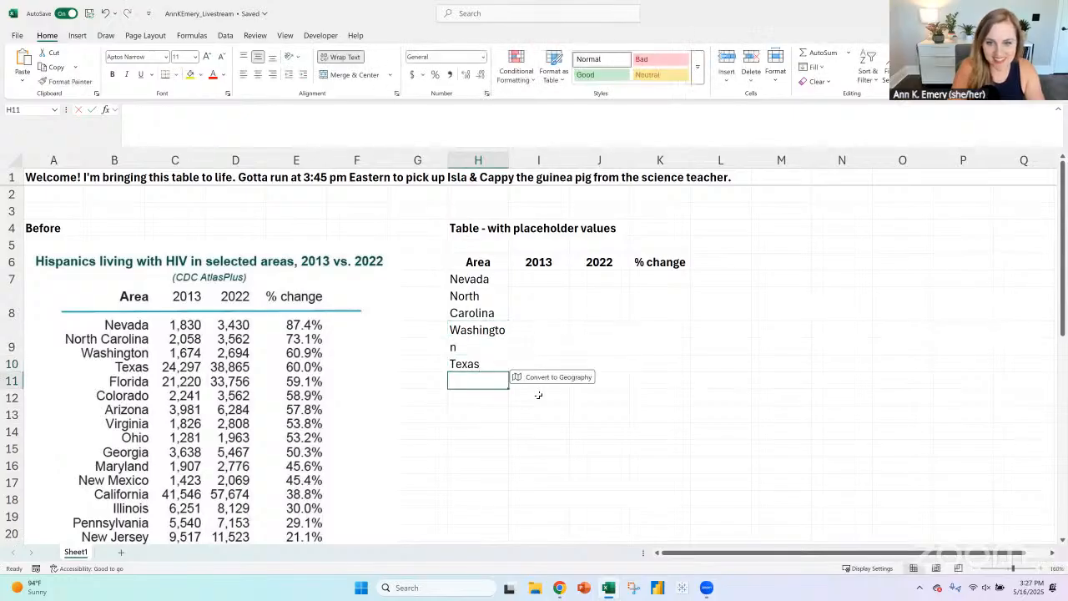
pyautogui.write('Florida')
pyautogui.press('Return')
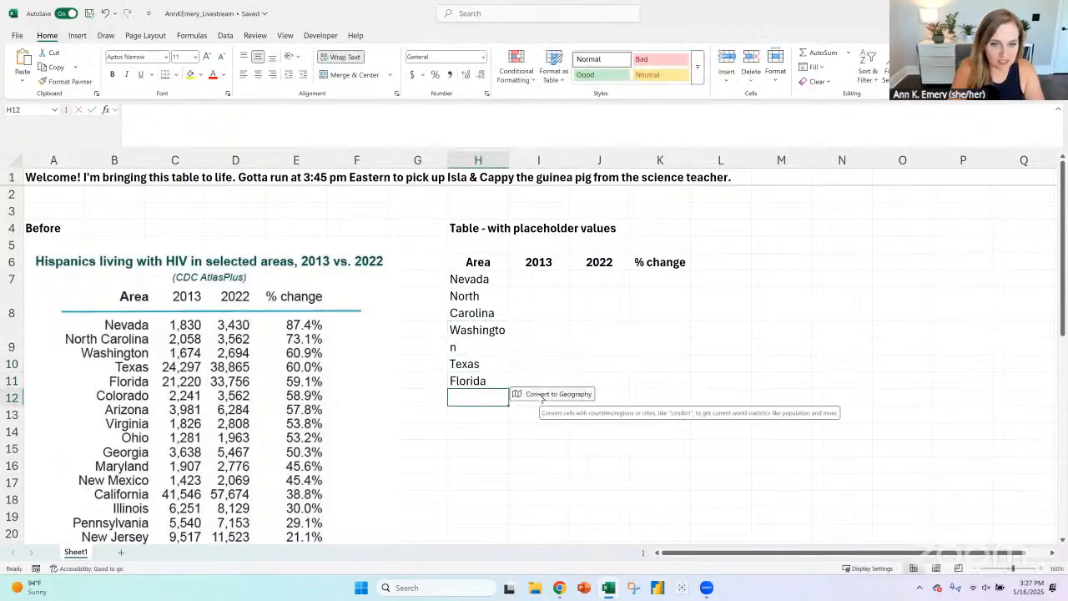
pyautogui.write('Colorado')
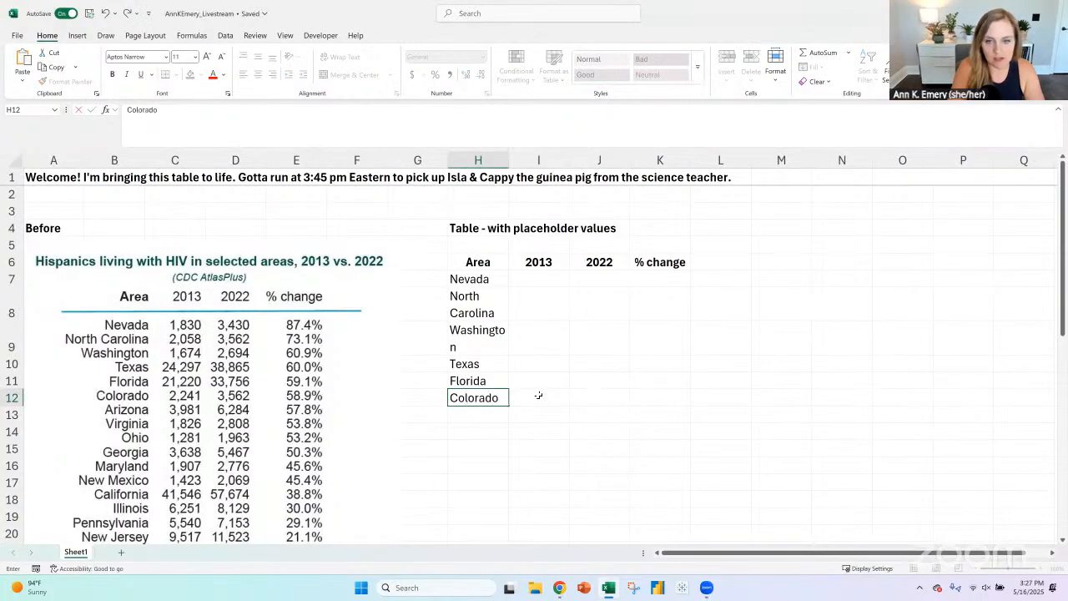
pyautogui.press('Return')
pyautogui.write('Arizone')
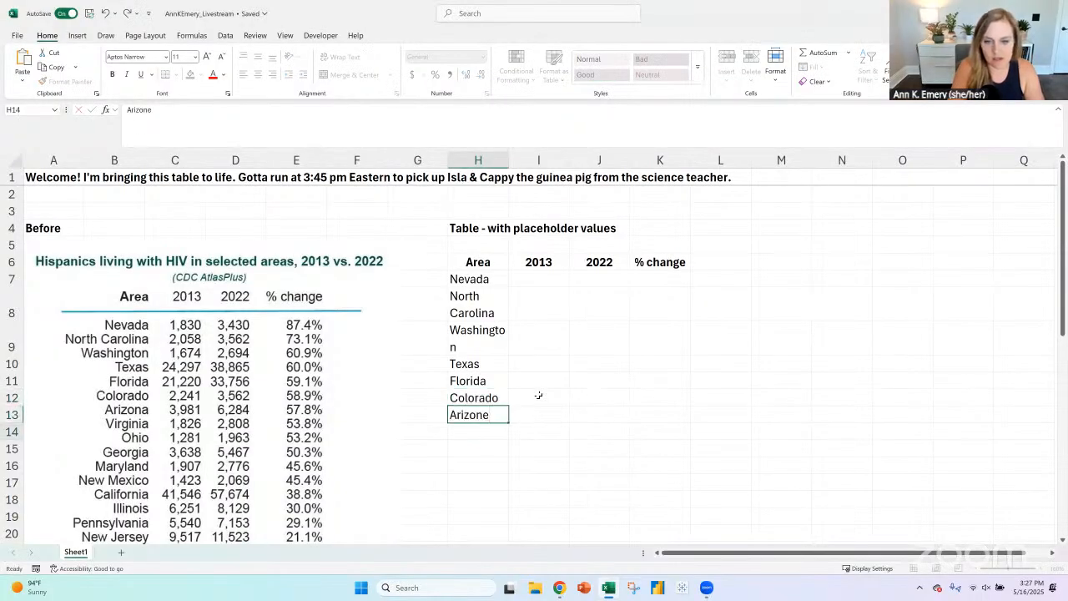
pyautogui.press('Return')
pyautogui.press('Up')
pyautogui.write('Arizona')
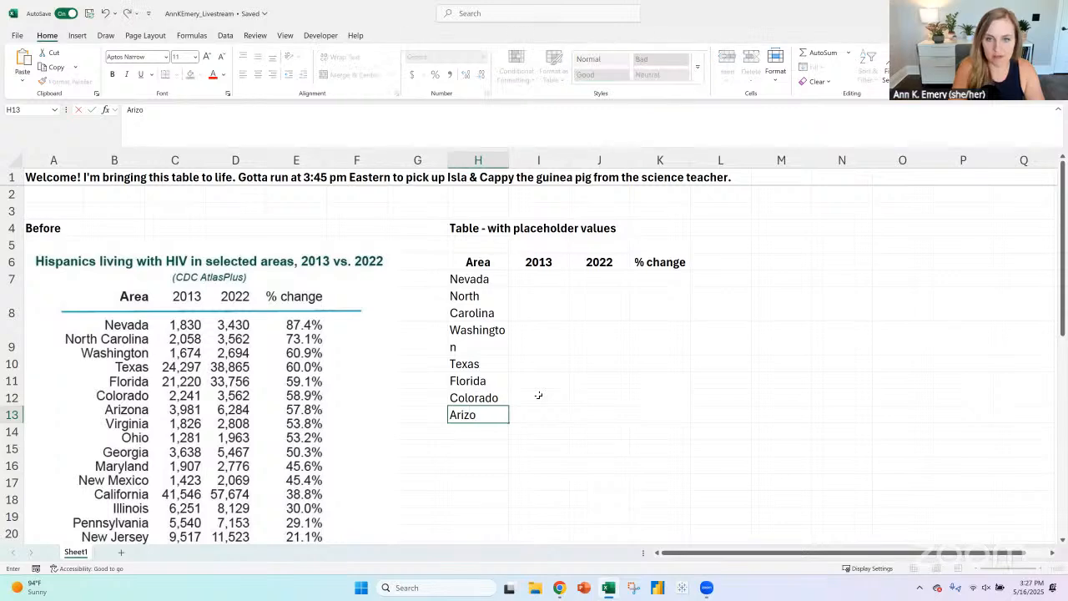
pyautogui.press('Return')
# - Enter the formula =RANDBETWEEN(1000,40000) in cell I7 as Nevada's 2013 placeholder value
pyautogui.click(543, 280)
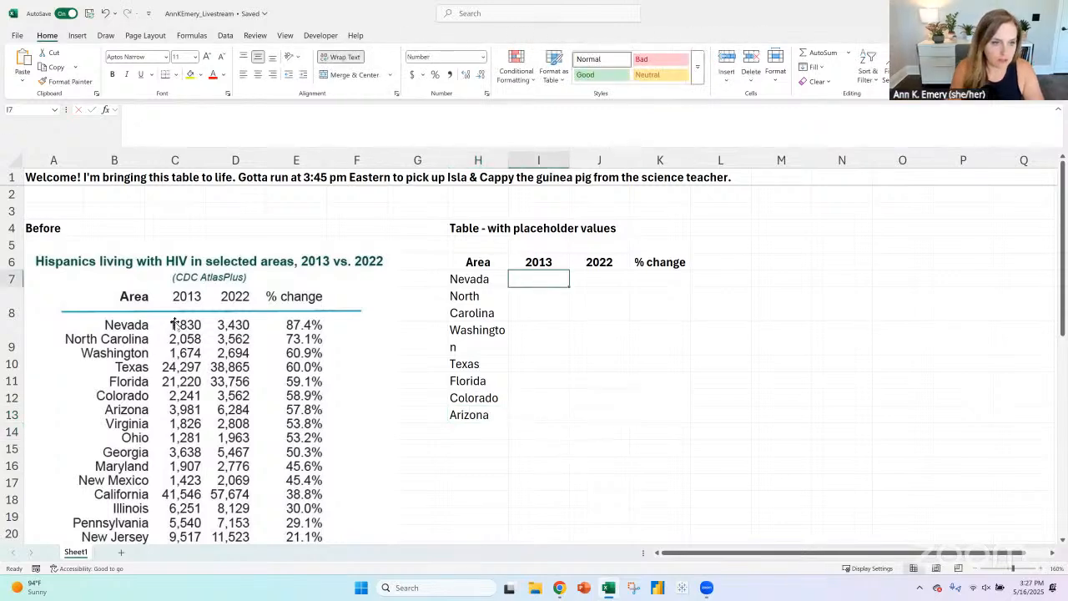
pyautogui.scroll(-2, 192, 448)
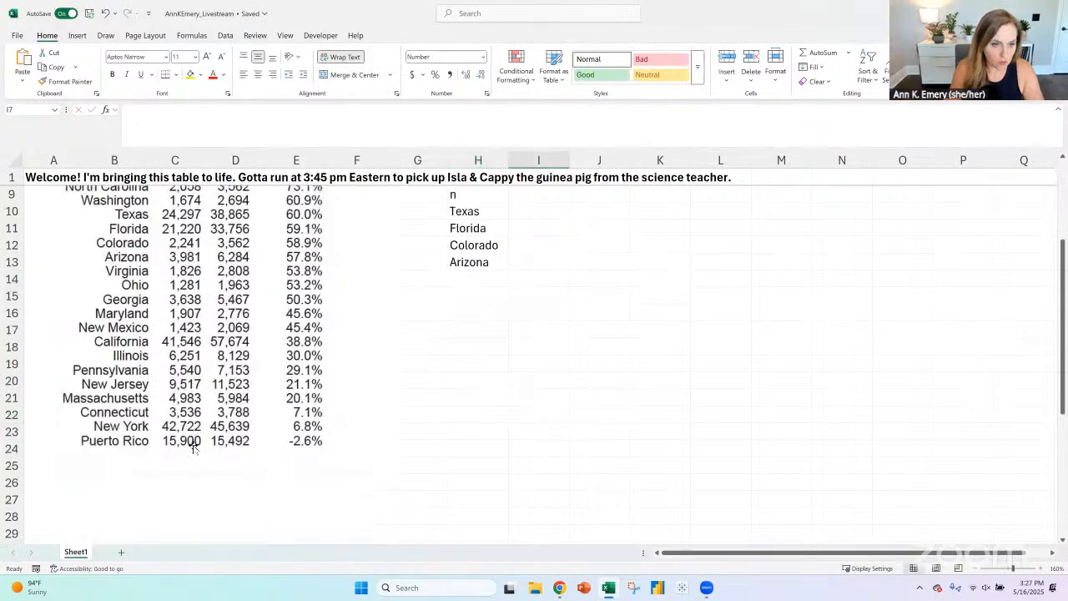
pyautogui.scroll(2, 193, 448)
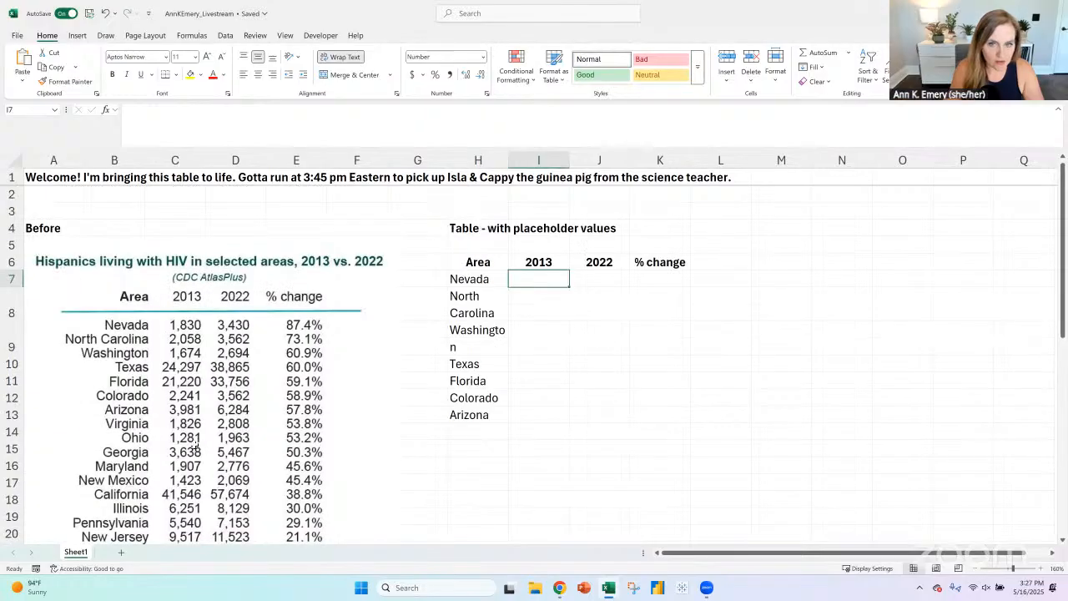
pyautogui.write('=r')
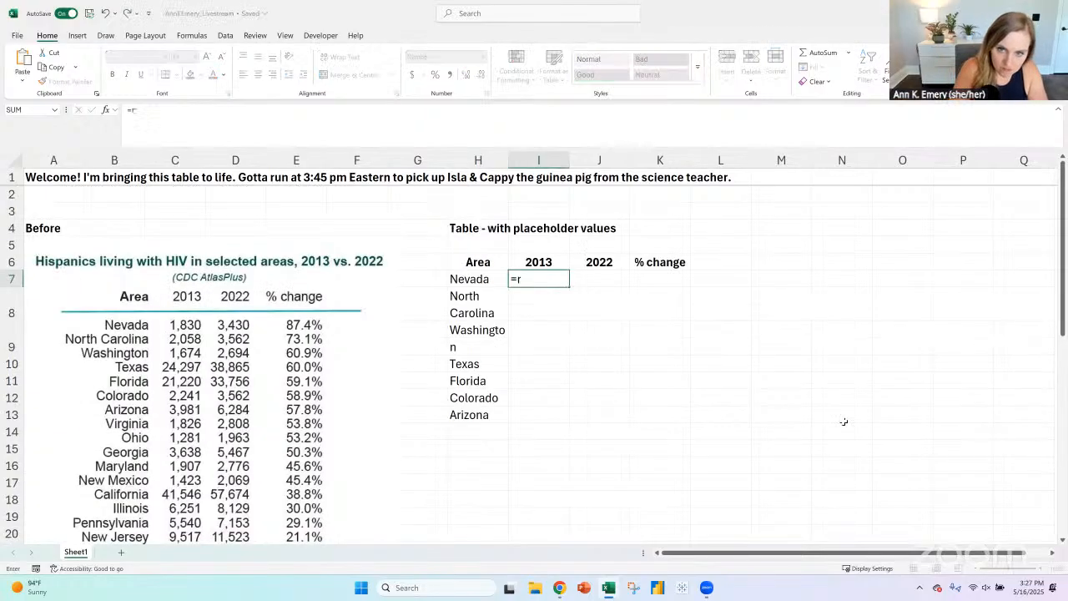
pyautogui.write('andbetween(')
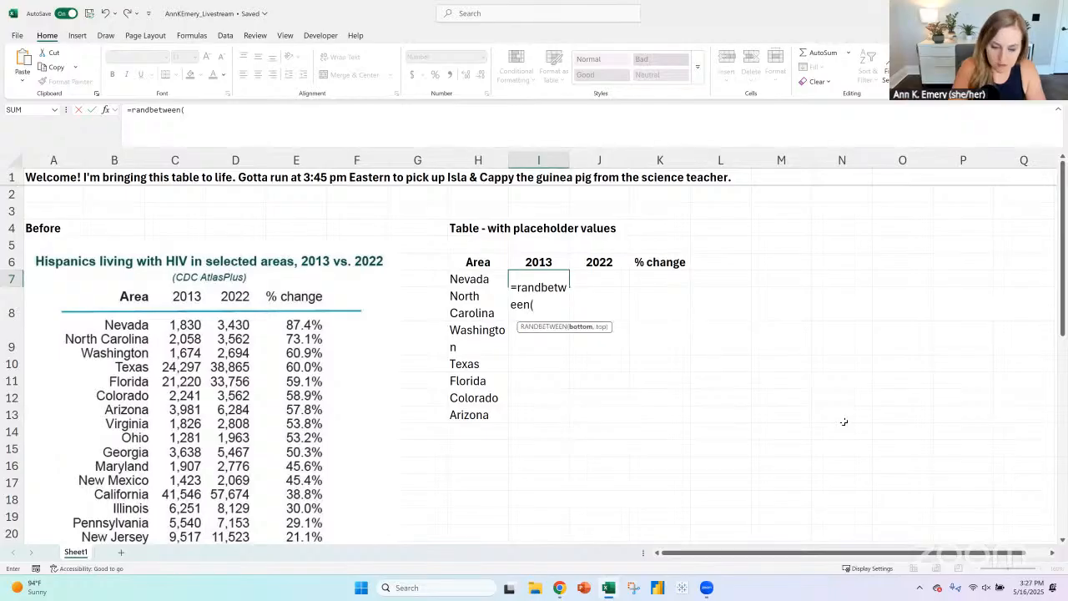
pyautogui.write('1000,')
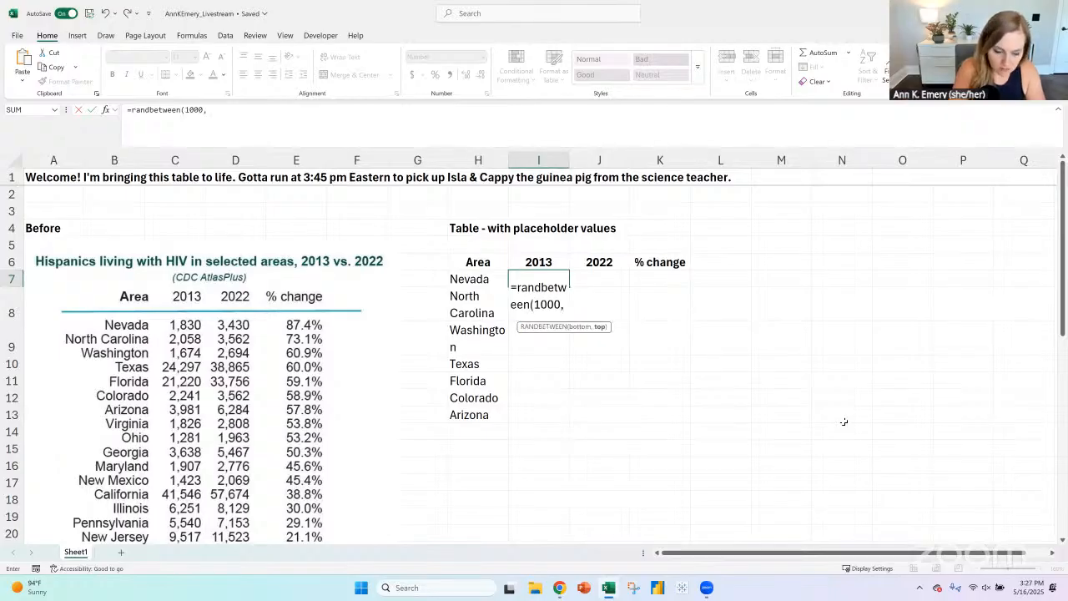
pyautogui.write('60000')
pyautogui.press('Return')
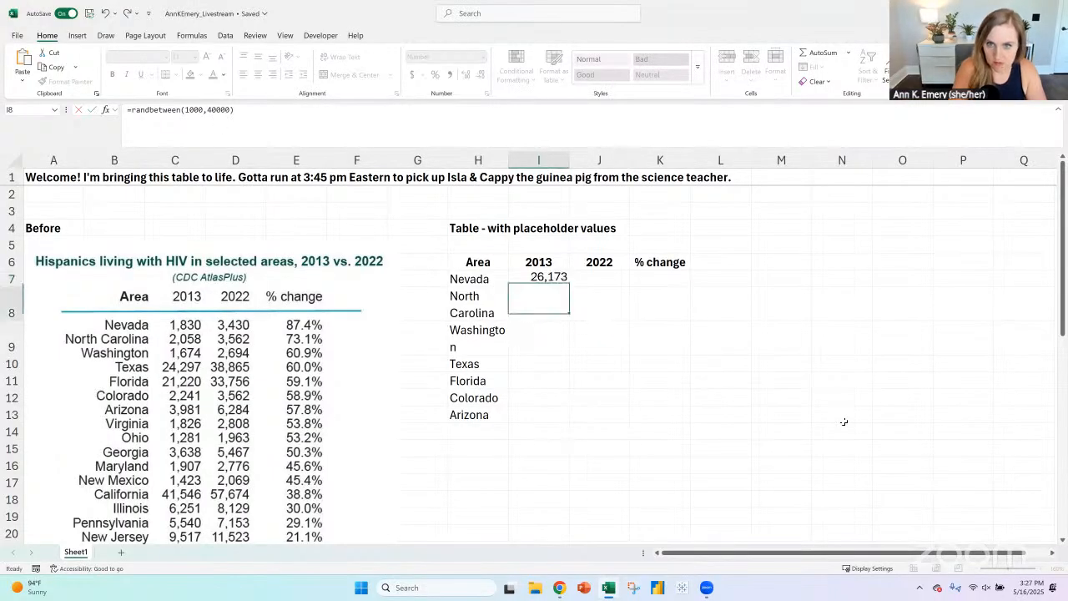
# - Extend the heading in cell H4 with "- aka NOT THE REAL NUMBERS, just a dataviz example"
pyautogui.doubleClick(503, 231)
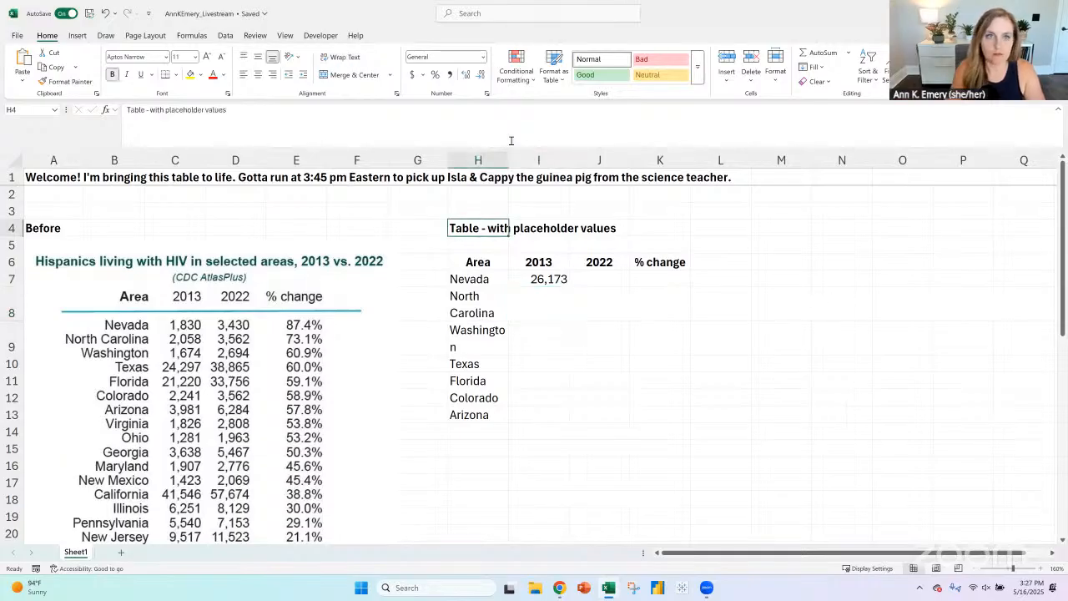
pyautogui.write('- aka')
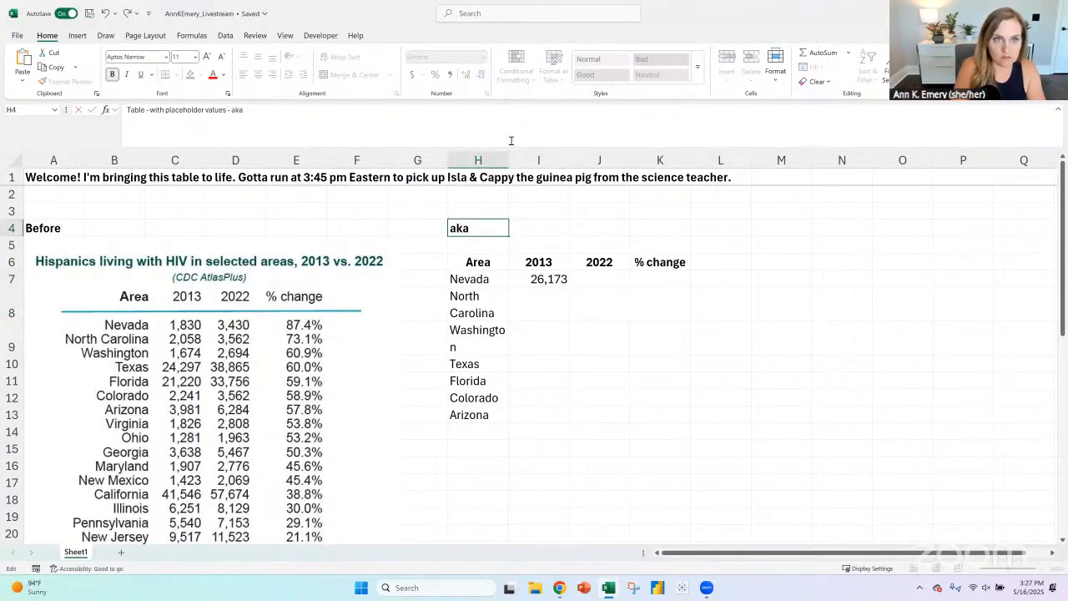
pyautogui.write(' NOT THE REAL NUMB')
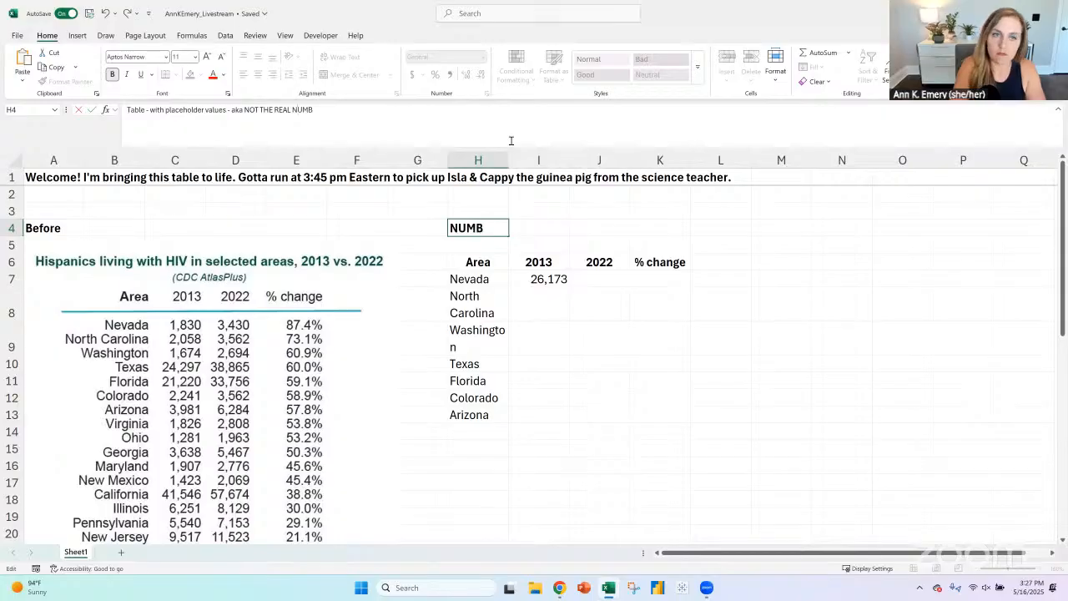
pyautogui.write('ERS, just a')
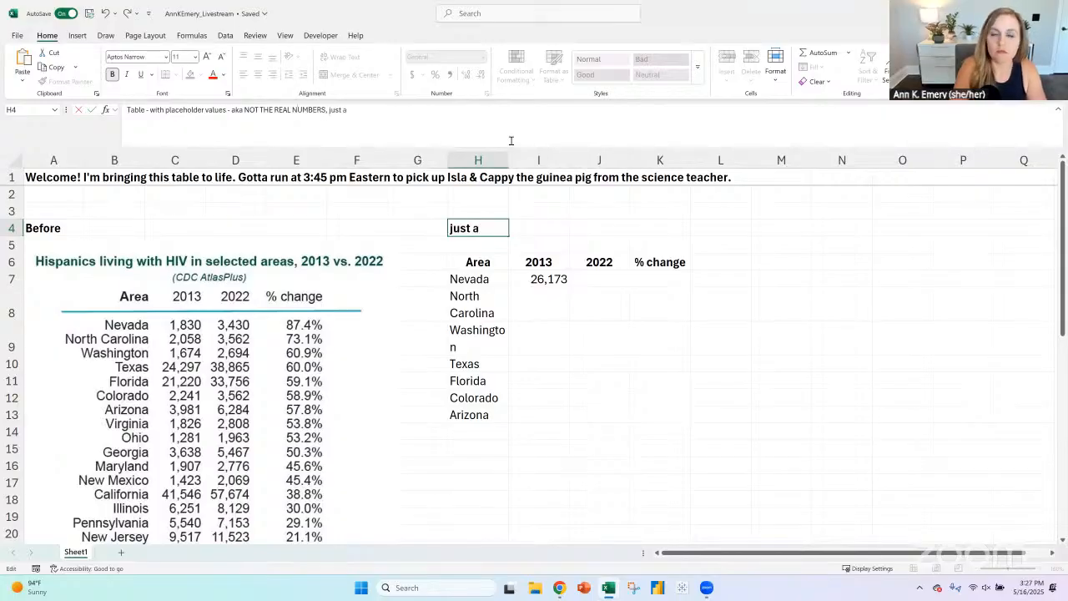
pyautogui.write(' dataviz example')
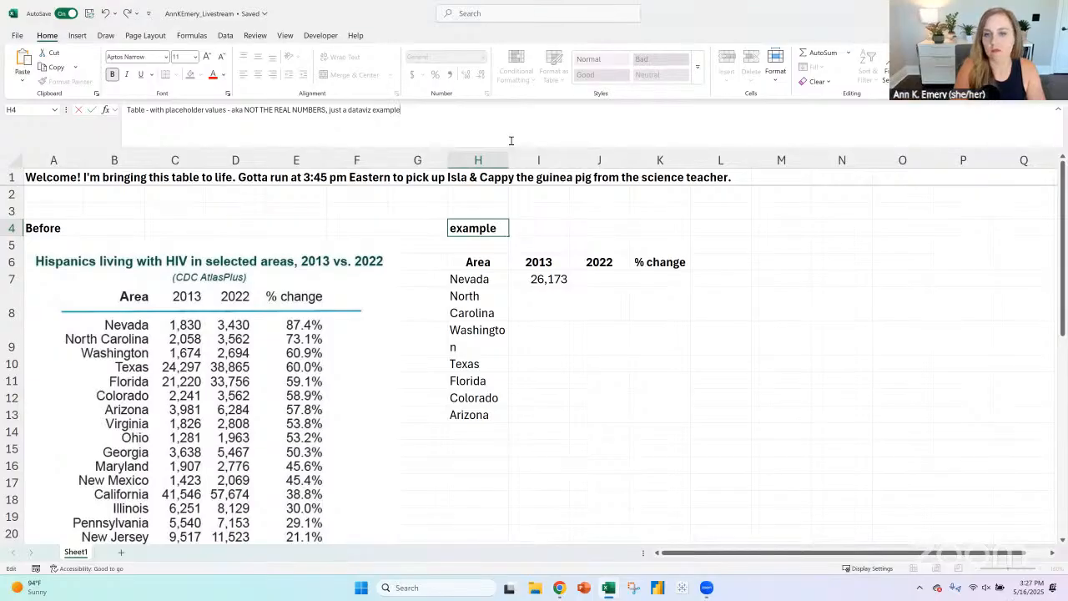
pyautogui.press('Tab')
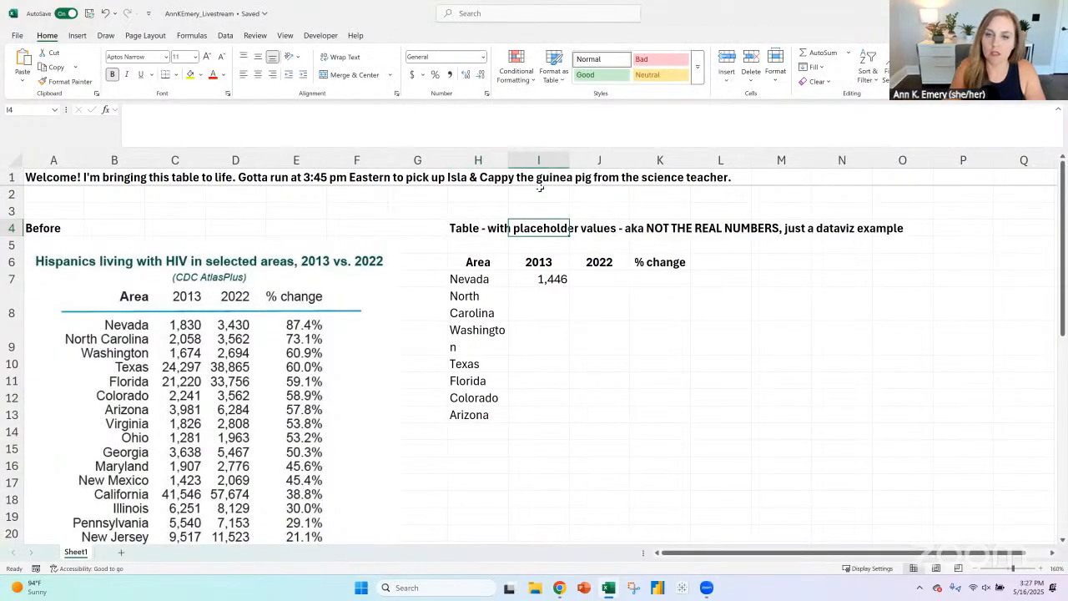
# - Fill the random-number formula from I7 across the range I7 to J13 and replace the formulas with their pasted values
pyautogui.click(559, 281)
pyautogui.moveTo(570, 283); pyautogui.dragTo(629, 421)
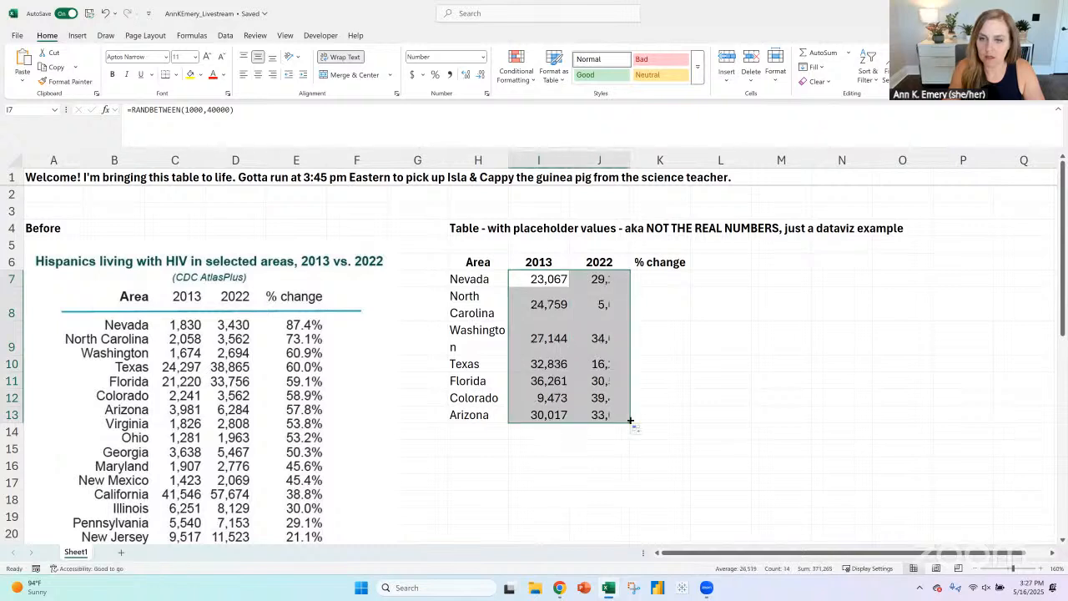
pyautogui.hotkey('ctrl', 'c')
pyautogui.click(23, 81)
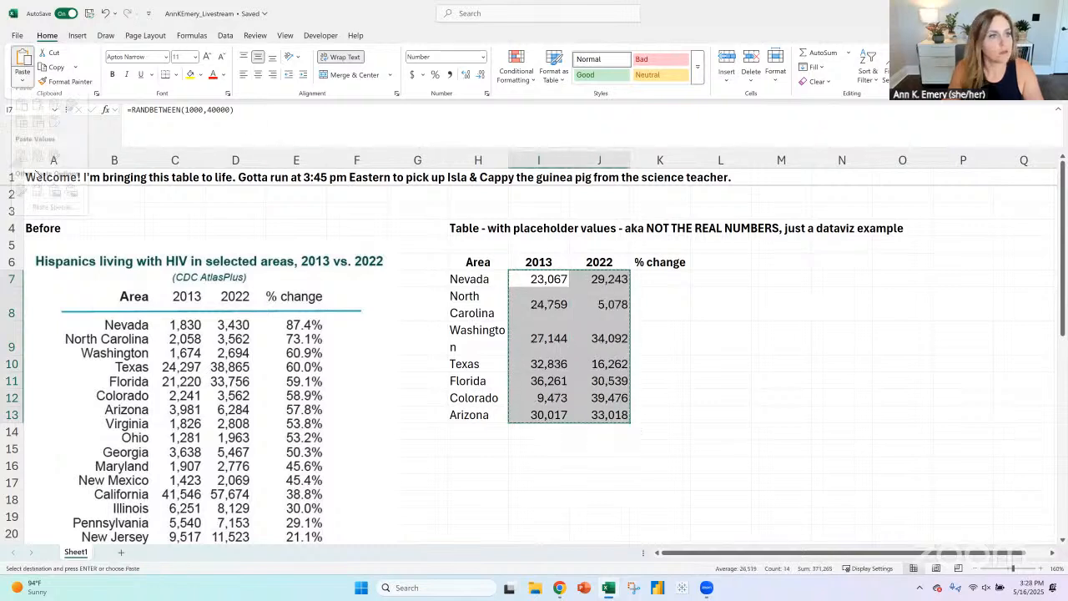
pyautogui.click(23, 170)
# - Calculate the % change in cell K7 with =(J7-I7)/I7 and fill the formula down to K13
pyautogui.click(665, 279)
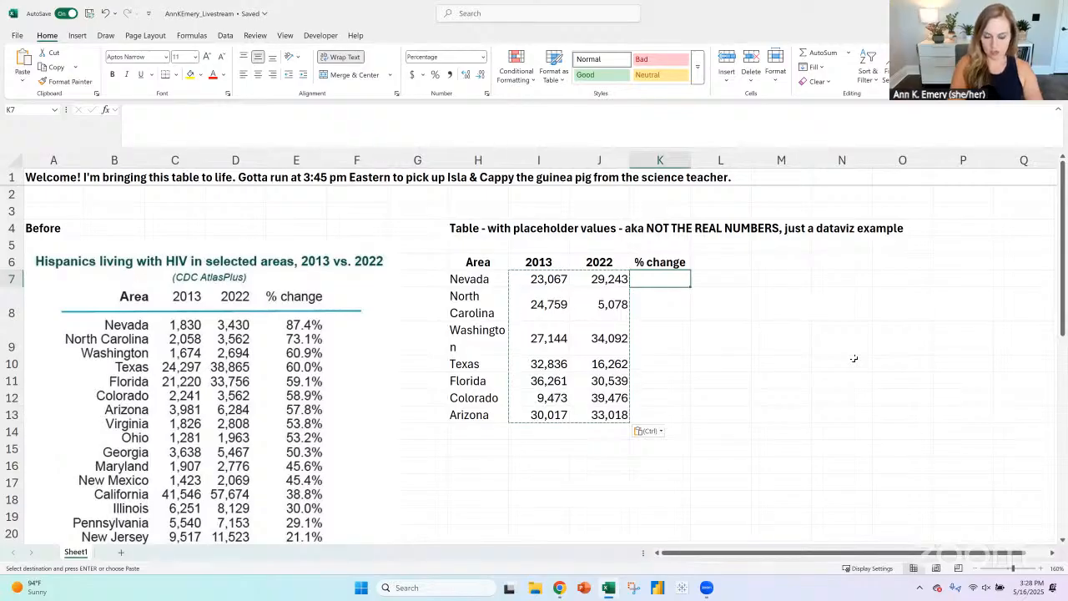
pyautogui.write('=')
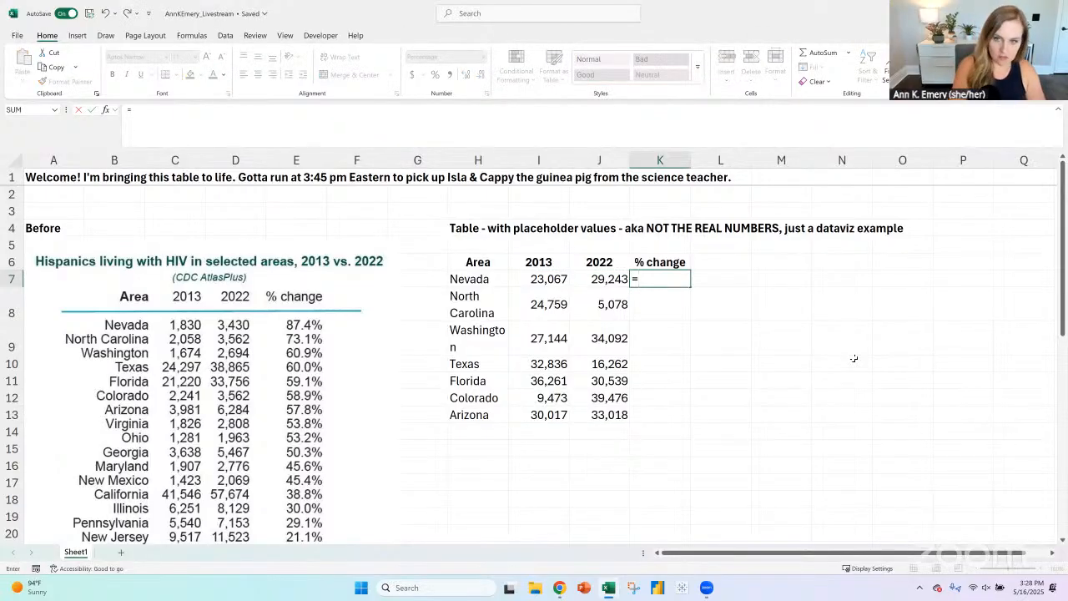
pyautogui.write('(')
pyautogui.press('Left')
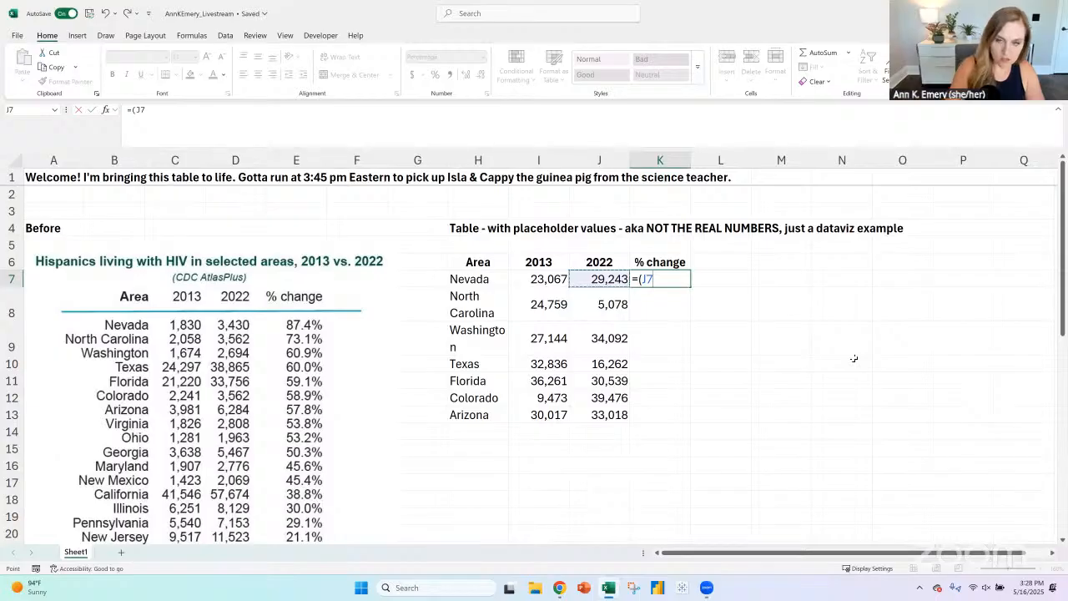
pyautogui.write('-')
pyautogui.press('Left')
pyautogui.press('Left')
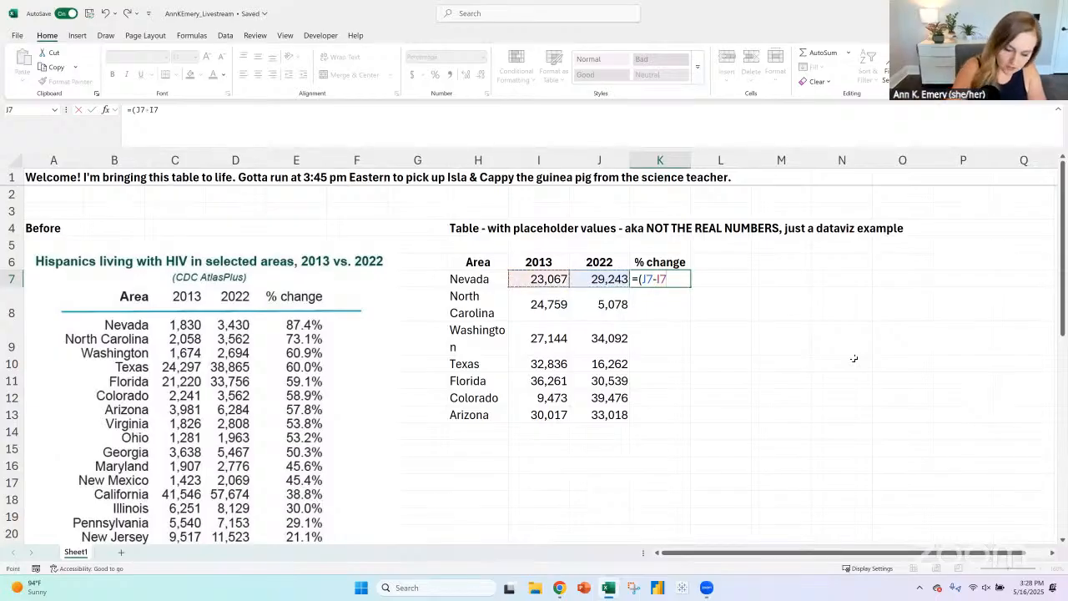
pyautogui.write(')/')
pyautogui.press('Left')
pyautogui.press('Left')
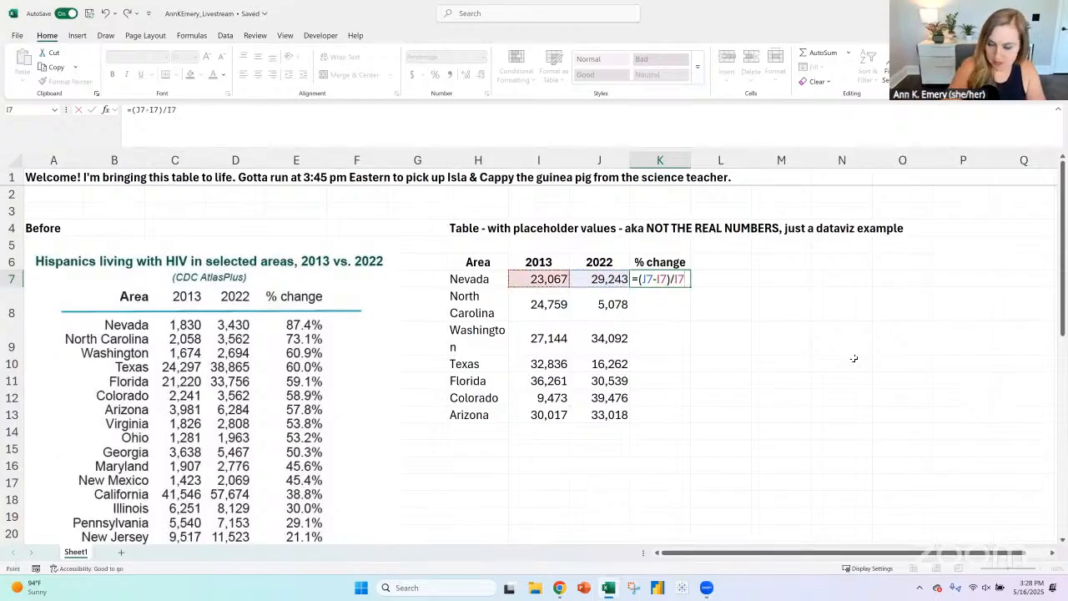
pyautogui.press('Return')
pyautogui.click(686, 281)
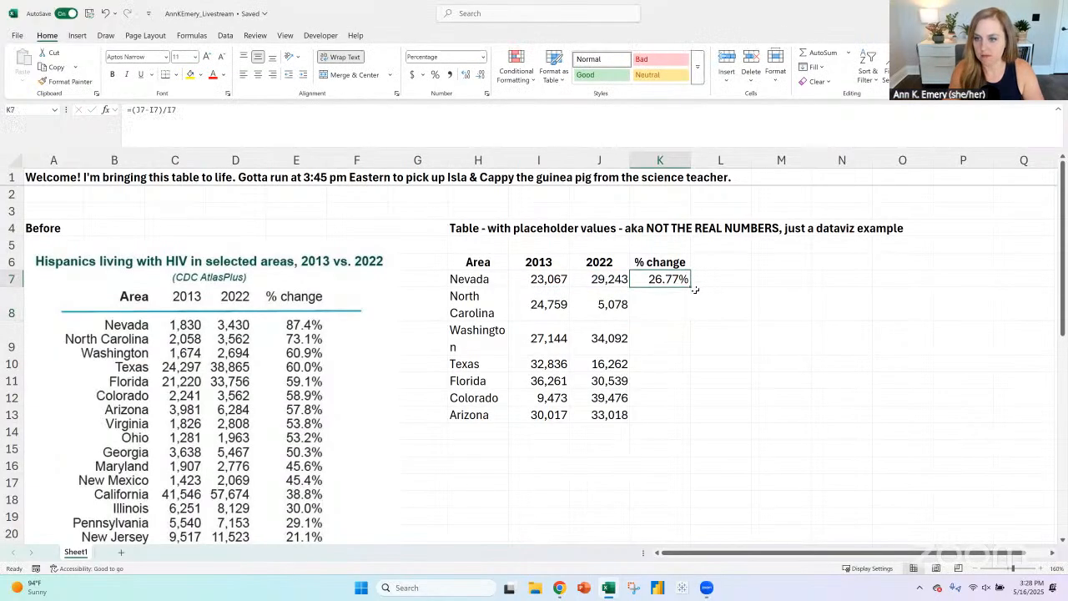
pyautogui.doubleClick(696, 288)
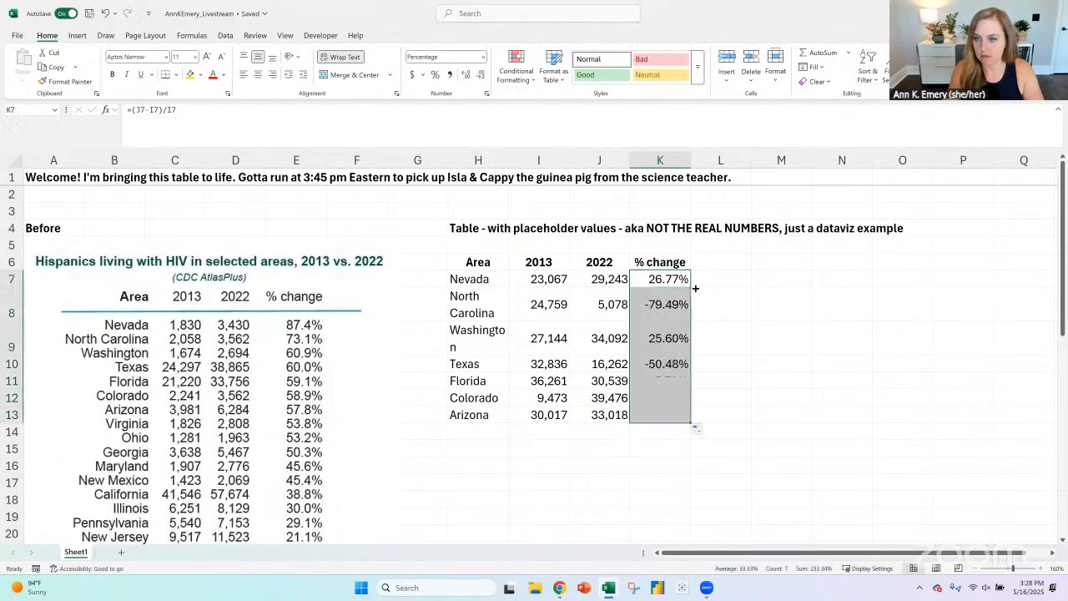
# - Copy the picture of the "Before" table into a new worksheet
pyautogui.click(189, 302)
pyautogui.click(120, 552)
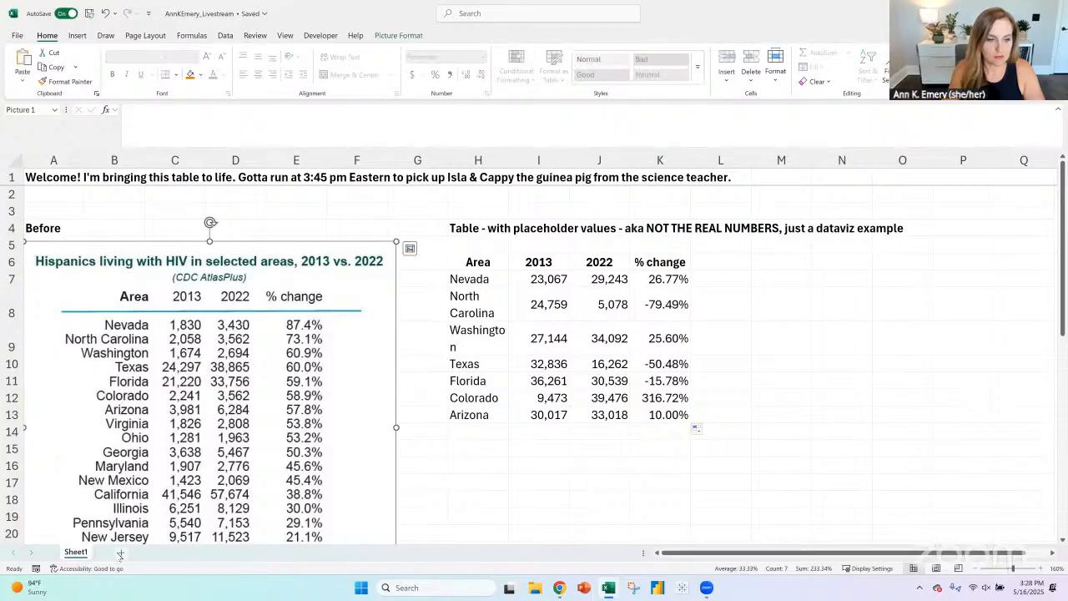
pyautogui.hotkey('ctrl', 'v')
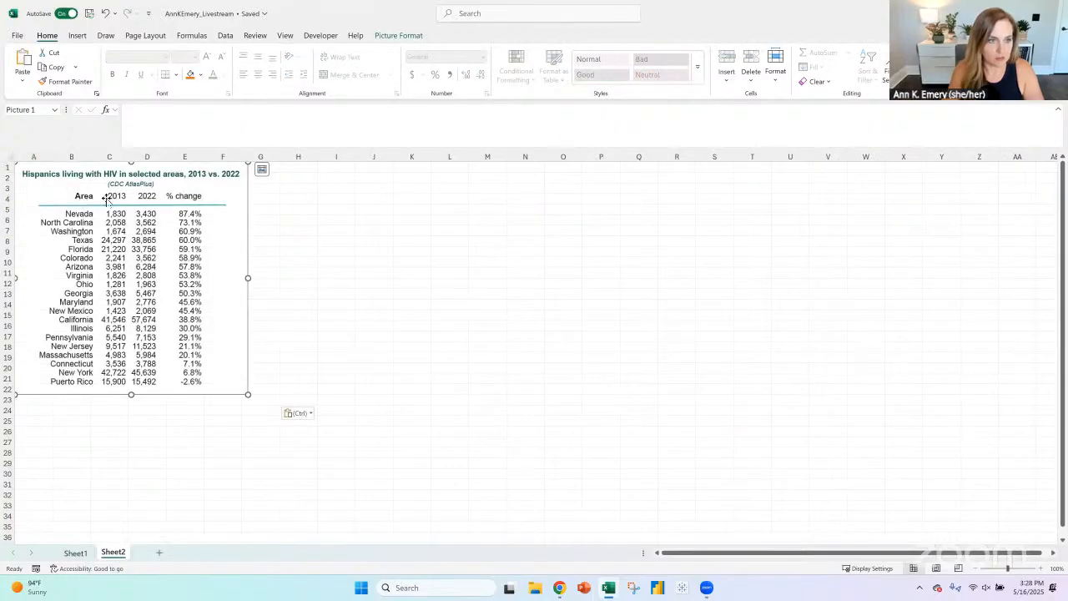
# - Rename the new worksheet as Inspo
pyautogui.rightClick(124, 551)
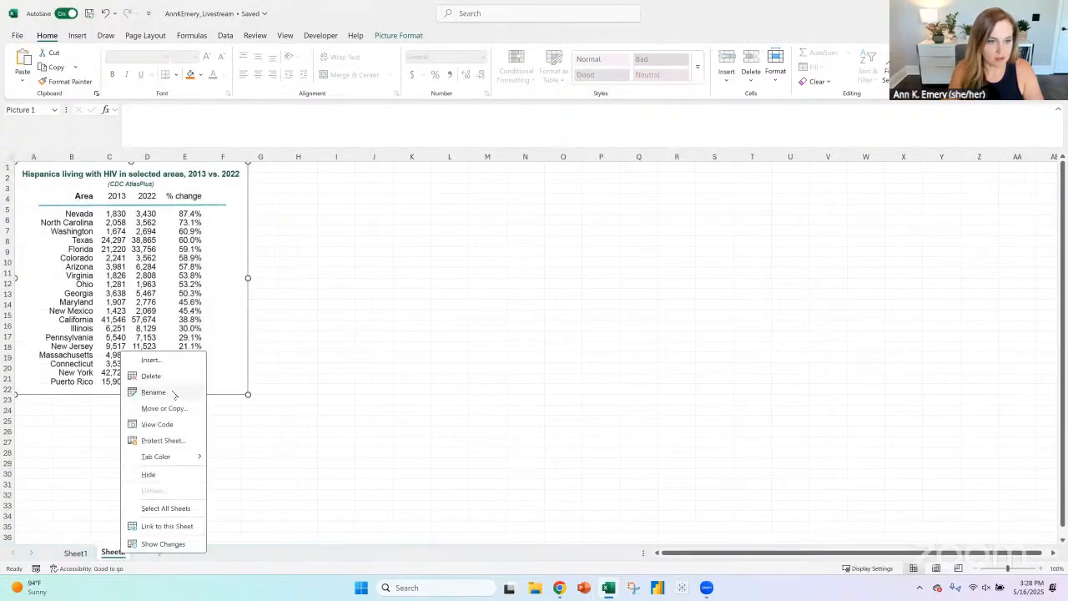
pyautogui.click(171, 391)
pyautogui.write('Inspo')
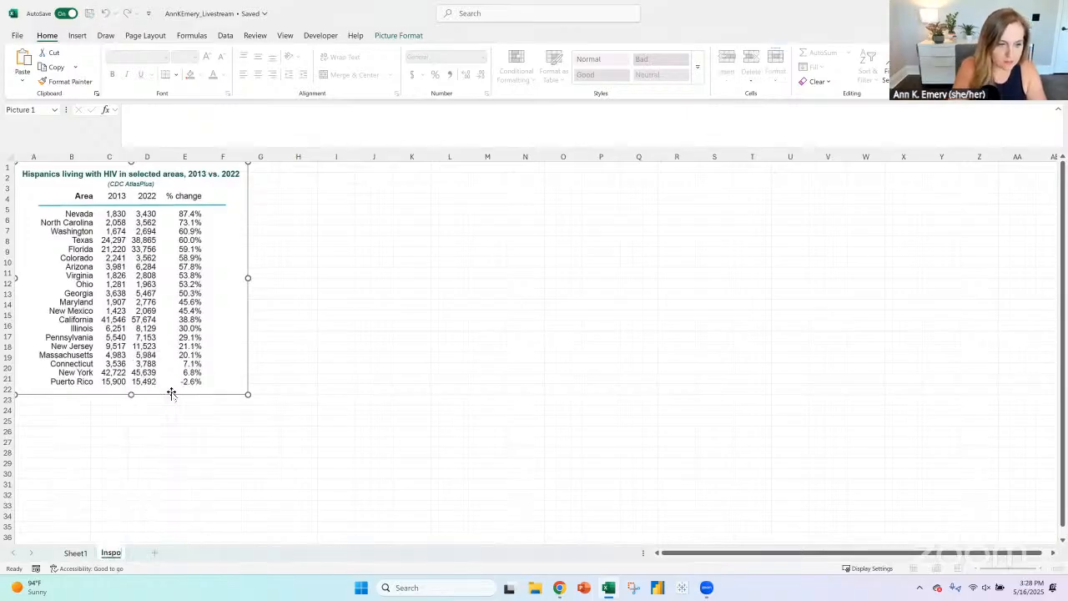
pyautogui.press('Return')
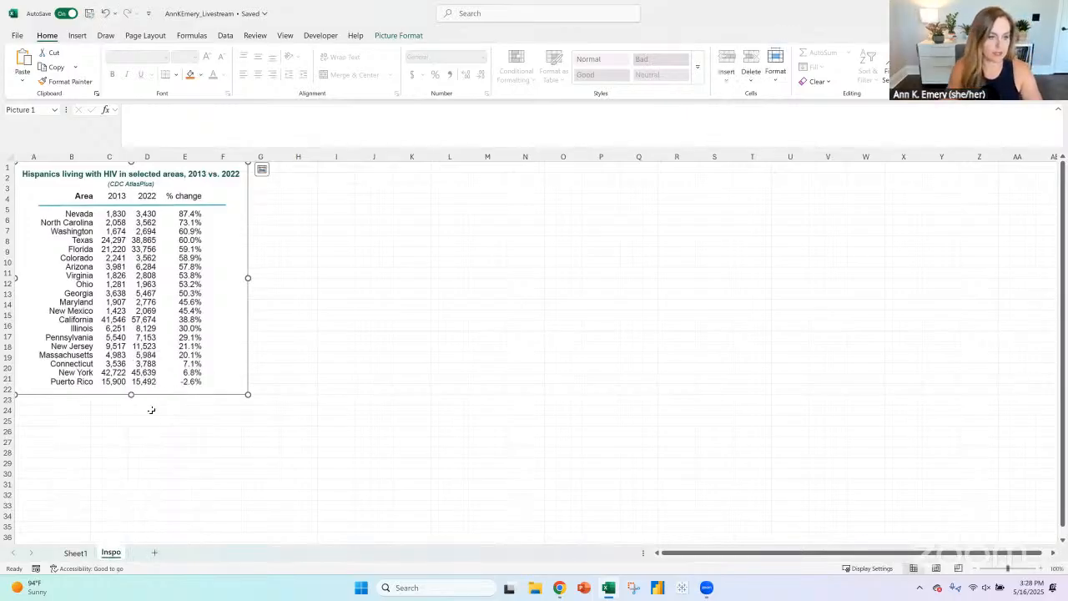
# - Move Sheet1 behind the Inspo sheet and rename it as Bringing Table to Life
pyautogui.click(75, 552)
pyautogui.moveTo(185, 556); pyautogui.dragTo(191, 554)
pyautogui.rightClick(109, 553)
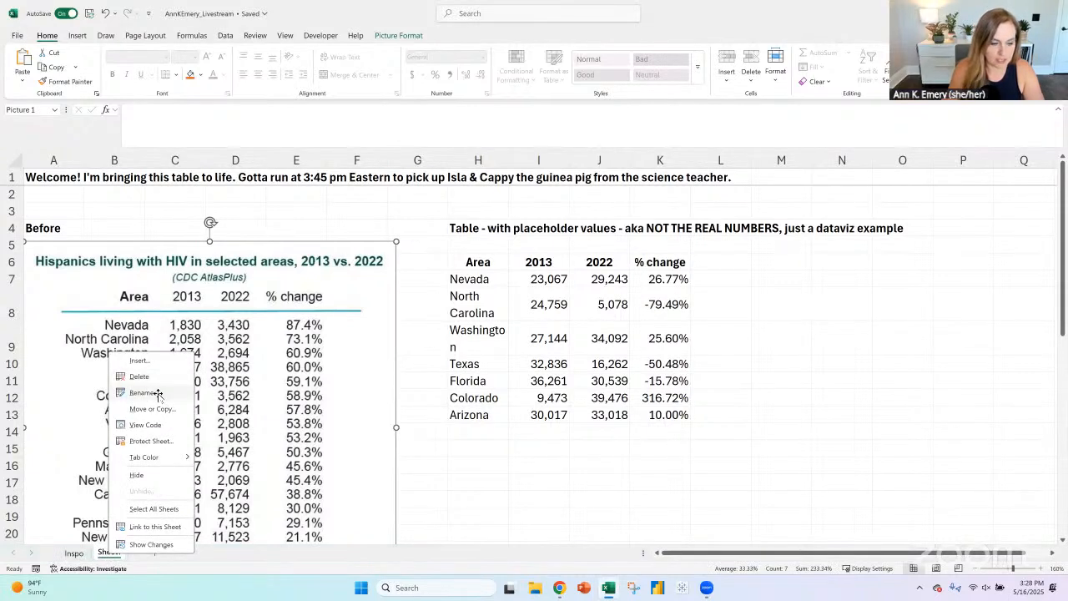
pyautogui.click(157, 393)
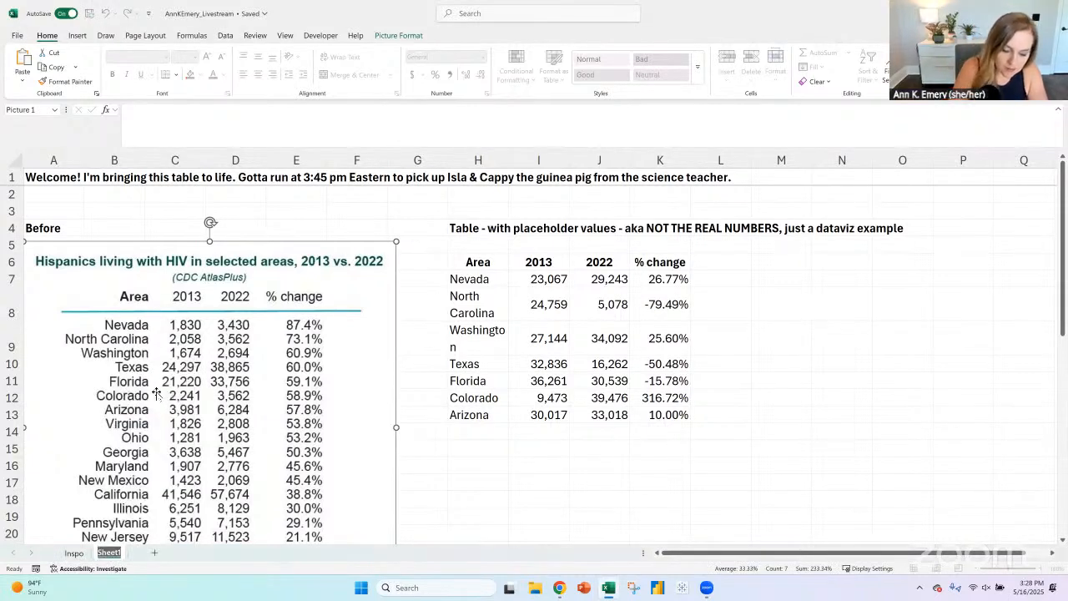
pyautogui.write('Bringing Table')
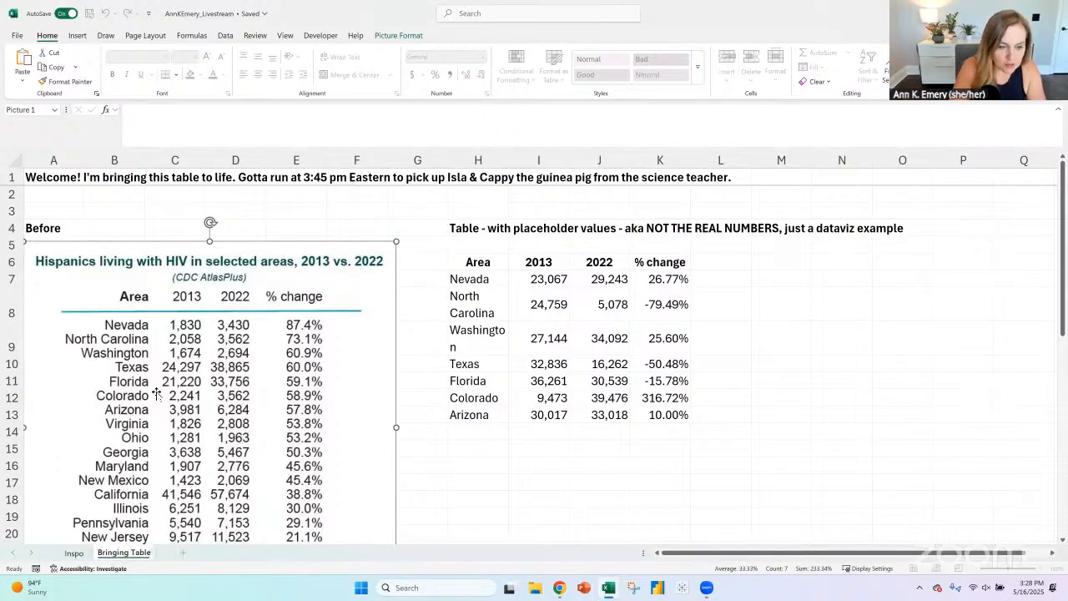
pyautogui.write(' to Life')
pyautogui.press('Return')
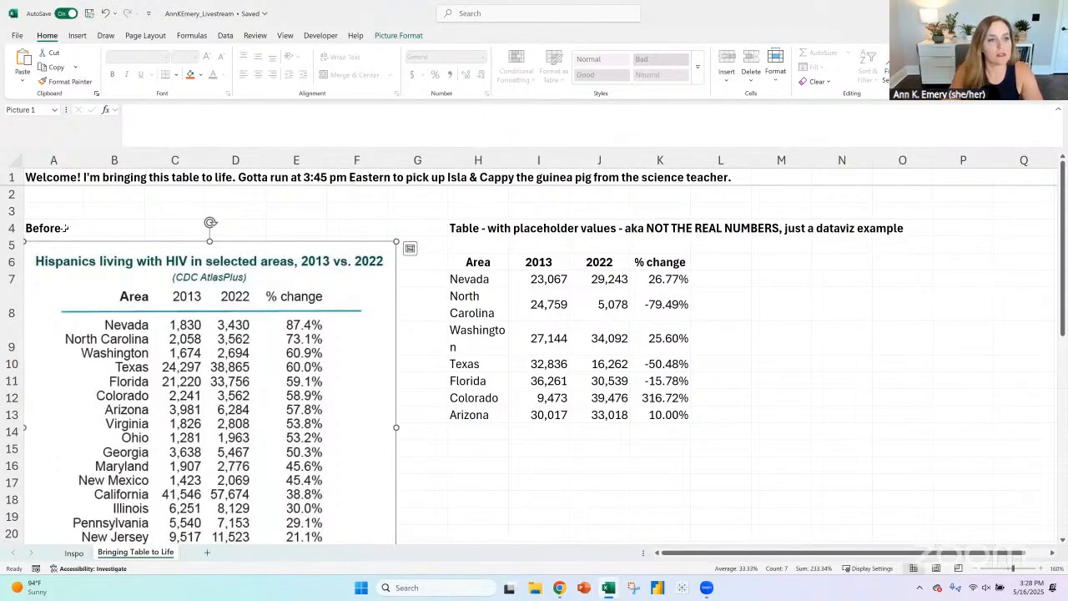
# - Delete the "Before" label, the picture and the empty cells beside the placeholder table so that the table starts in column A
pyautogui.click(65, 228)
pyautogui.moveTo(65, 223); pyautogui.dragTo(339, 272)
pyautogui.click(340, 273)
pyautogui.press('Delete')
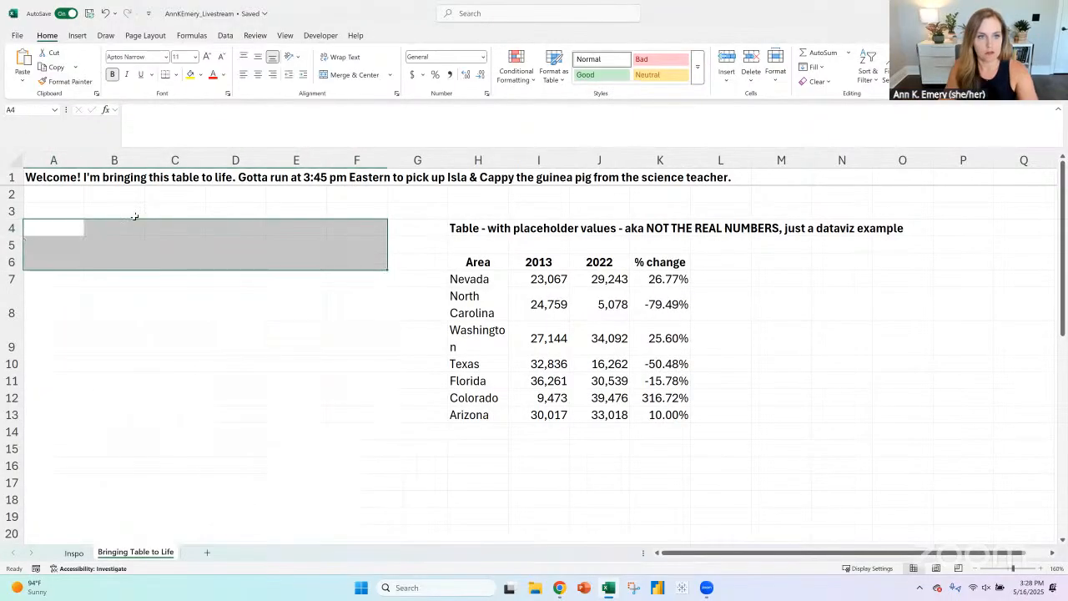
pyautogui.moveTo(71, 226); pyautogui.dragTo(408, 465)
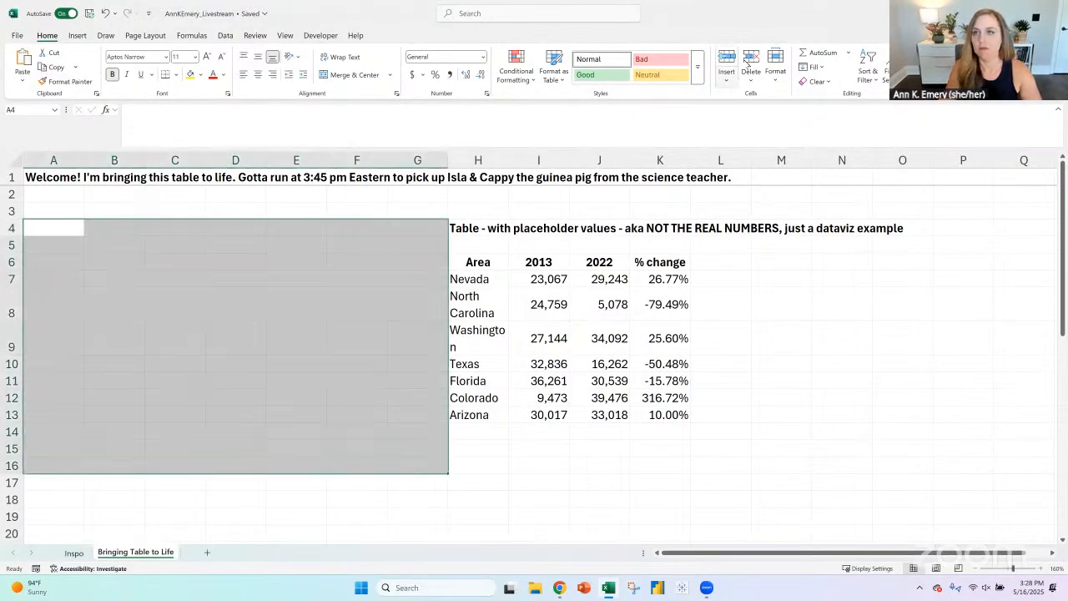
pyautogui.write('Table - with placeholder values - aka NOT THE REAL NUMBERS, just a dataviz example  Area\t2013\t2022\t% change Nevada\t23,067\t29,243\t26.77% North Carolina\t24,759\t5,078\t-79.49% Washington\t27,144\t34,092\t25.60% Texas\t32,836\t16,262\t-50.48% Florida\t36,261\t30,539\t-15.78% Colorado\t9,473\t39,476\t316.72% Arizona\t30,017\t33,018\t10.00%')
# - Replace the table title in A4 with "Before: Black and White Table"
pyautogui.click(44, 232)
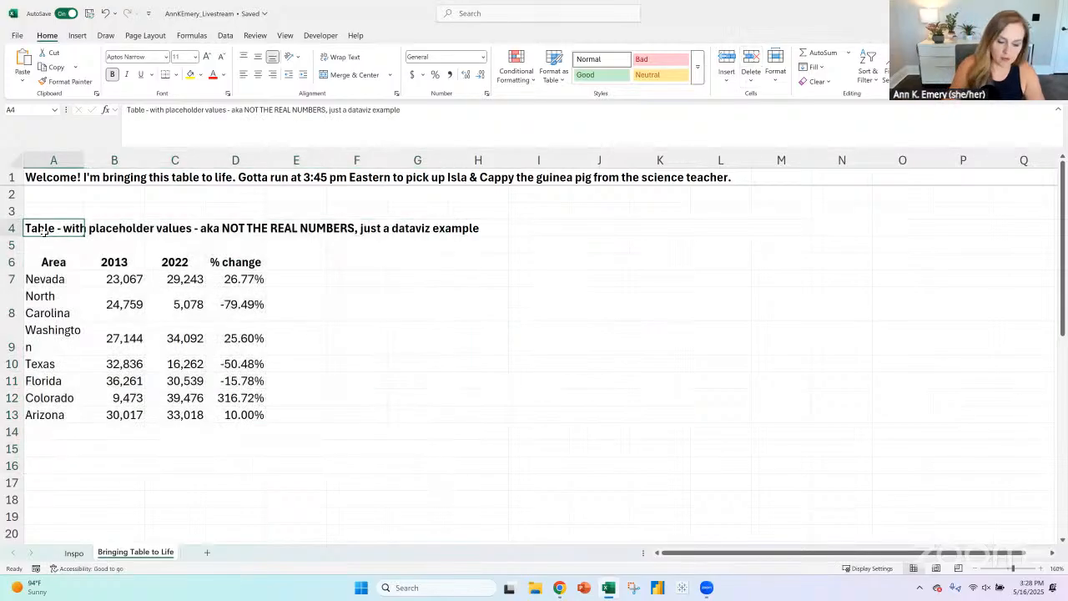
pyautogui.write('Before: Bla')
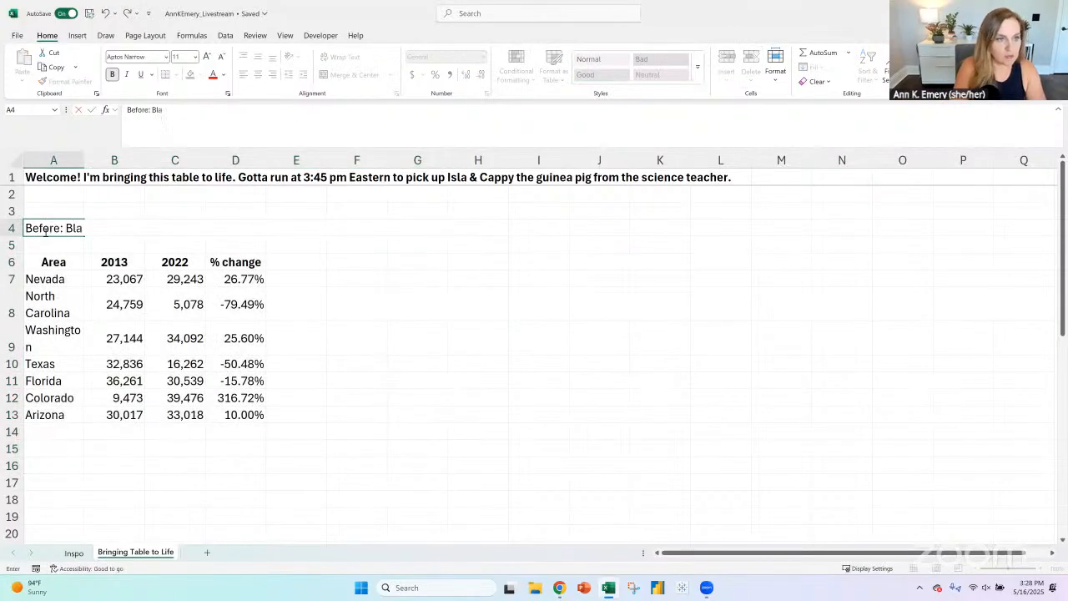
pyautogui.write('ck and White Table')
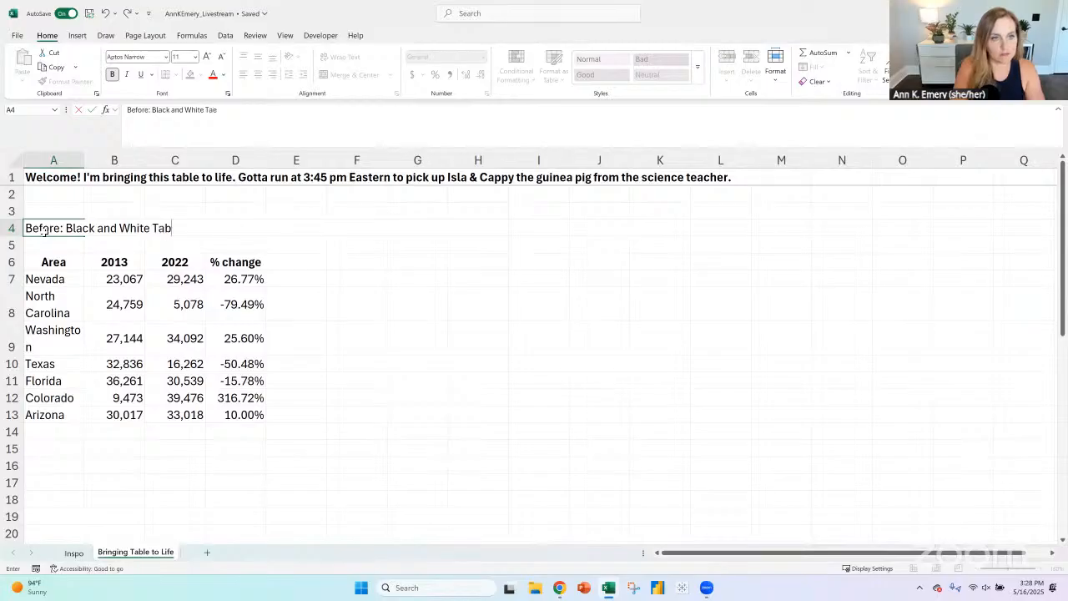
pyautogui.press('Return')
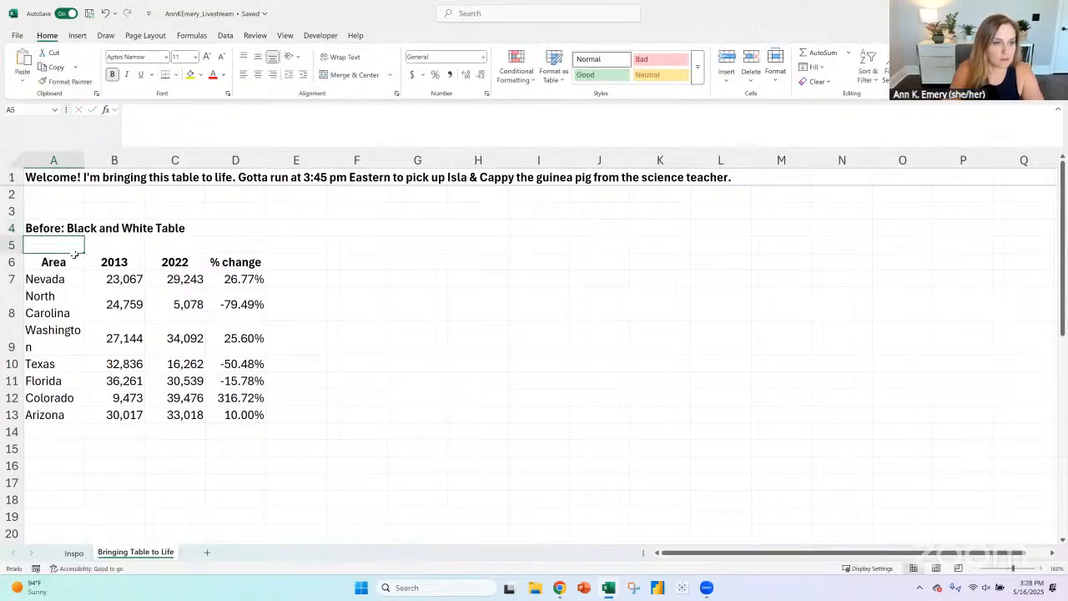
# - Widen the columns so each area name fits on one line, and left-align all cells of the sheet
pyautogui.moveTo(80, 157); pyautogui.dragTo(118, 159)
pyautogui.hotkey('ctrl', 'a')
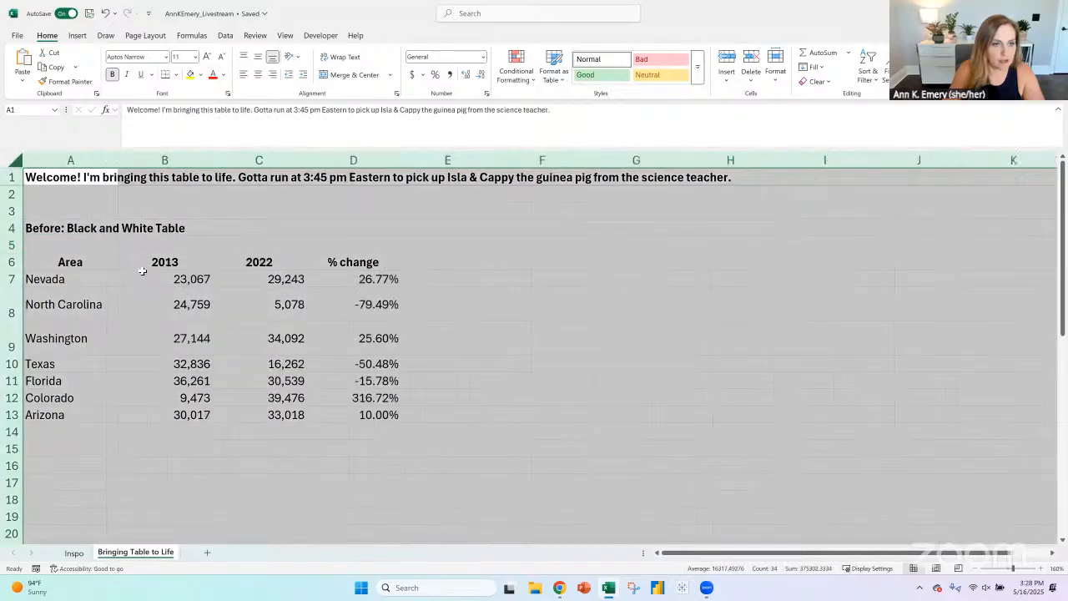
pyautogui.click(244, 74)
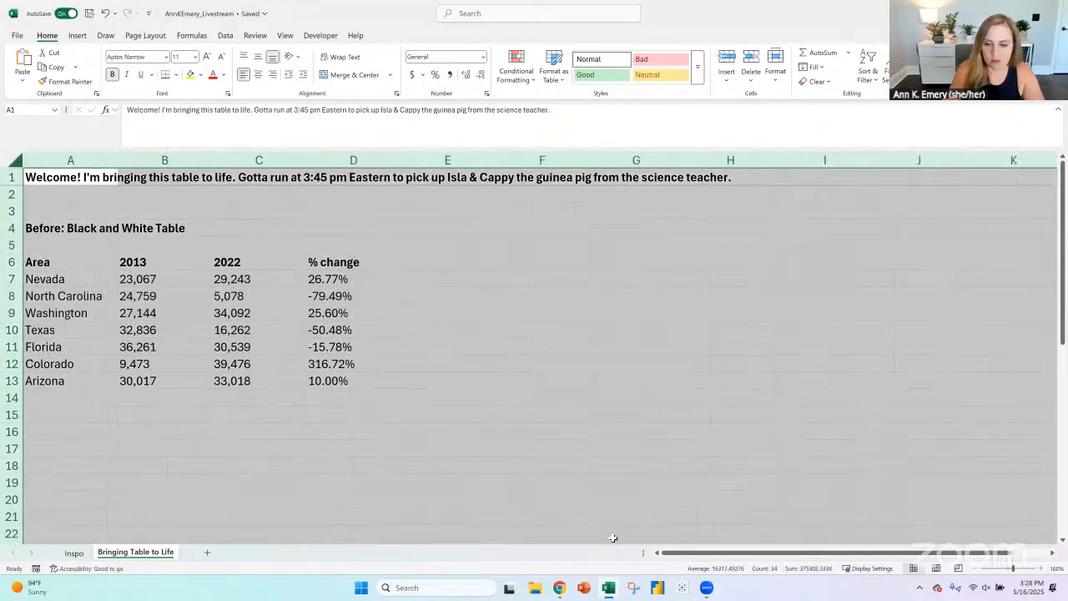
# - Consult the original table in the HIV report PDF in Chrome and add a bottom border to header row A6:D6 in Excel
pyautogui.moveTo(560, 587)
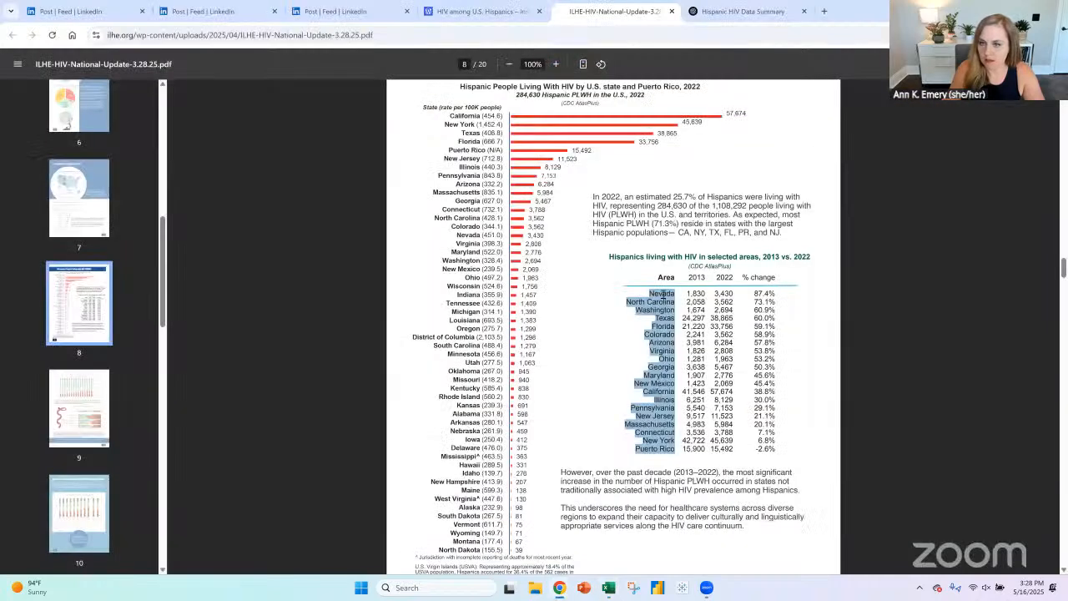
pyautogui.click(609, 535)
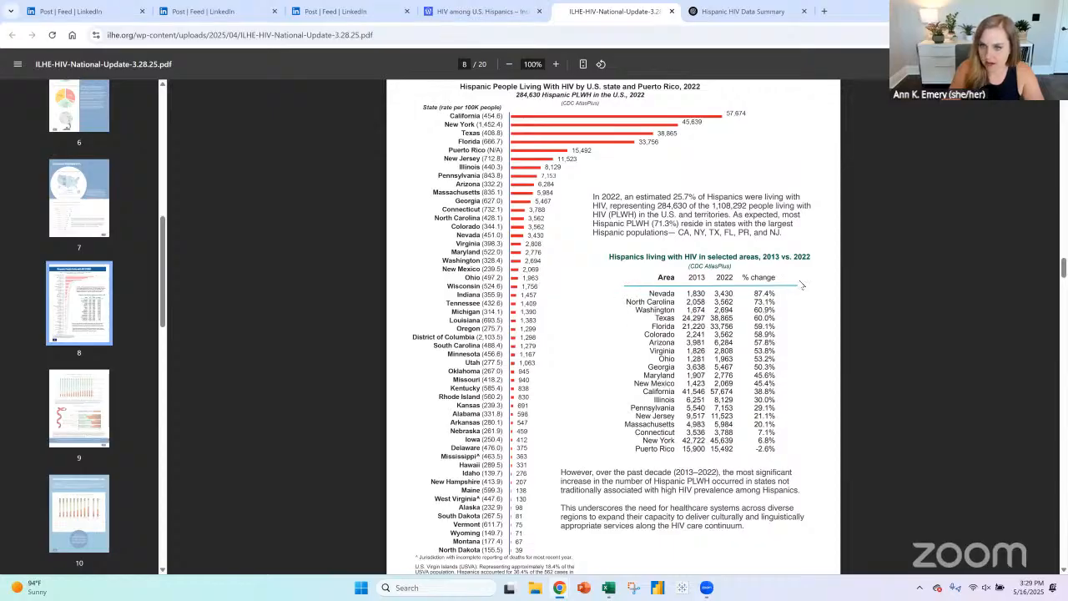
pyautogui.hotkey('alt', 'Tab')
pyautogui.moveTo(84, 259); pyautogui.dragTo(332, 380)
pyautogui.moveTo(88, 262); pyautogui.dragTo(330, 262)
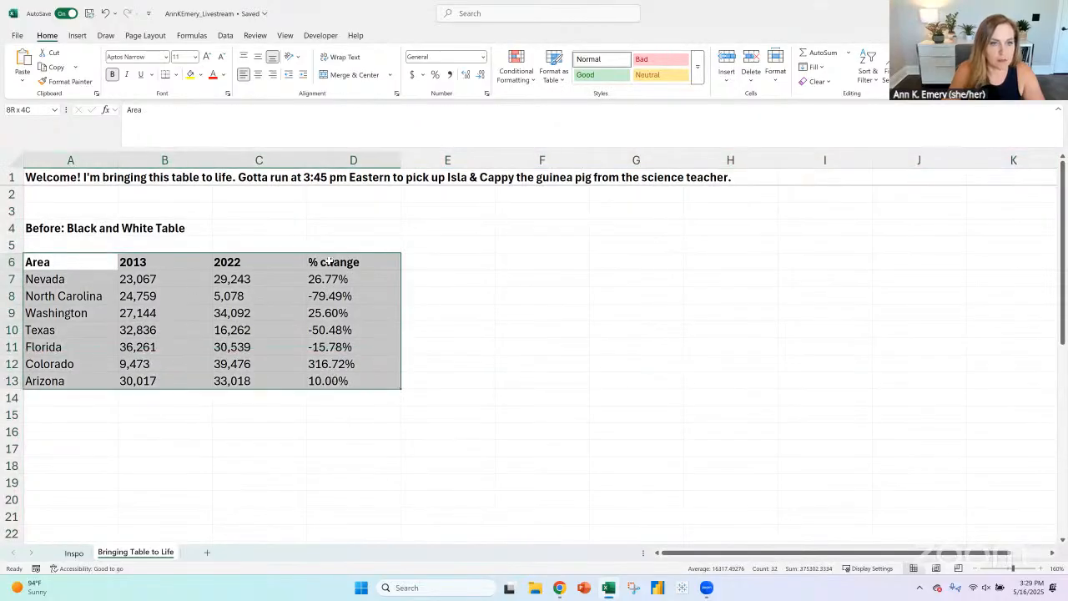
pyautogui.click(176, 77)
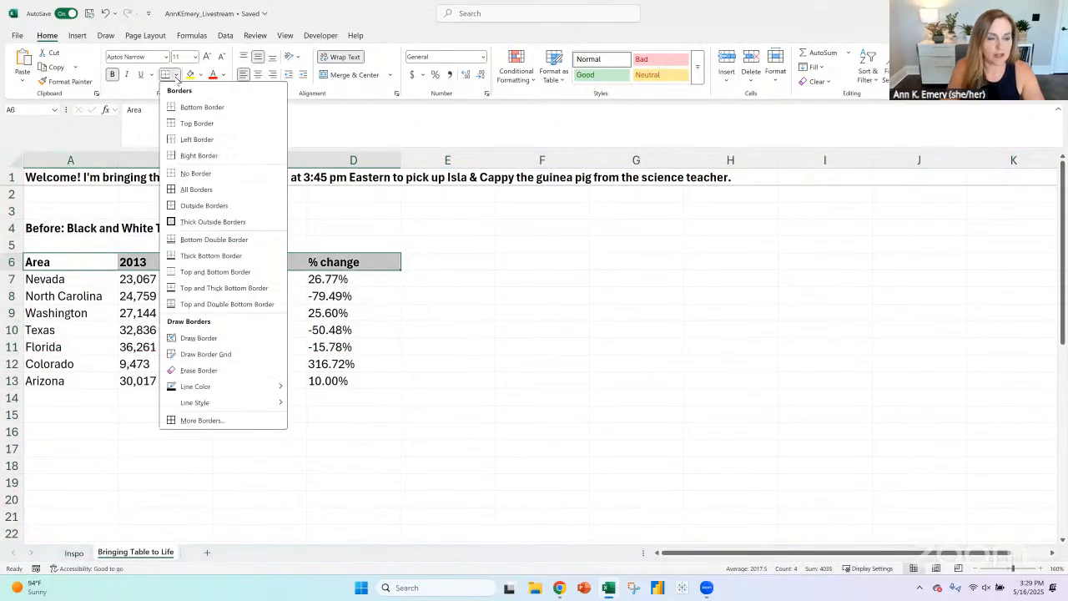
pyautogui.click(194, 109)
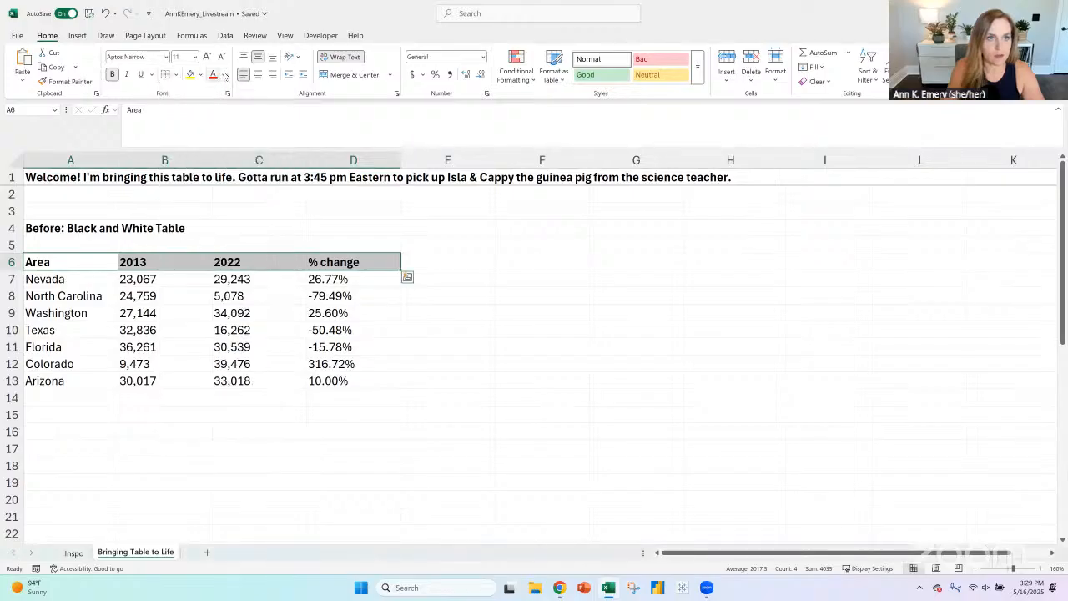
# - Color the header row text dark blue and hide the worksheet gridlines
pyautogui.click(223, 74)
pyautogui.click(246, 465)
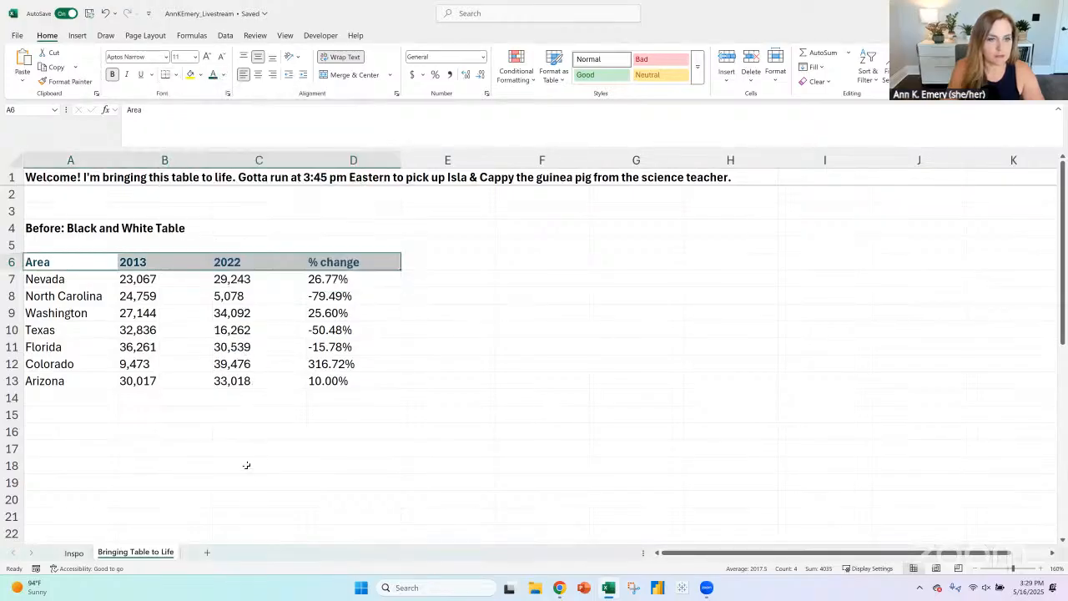
pyautogui.click(247, 465)
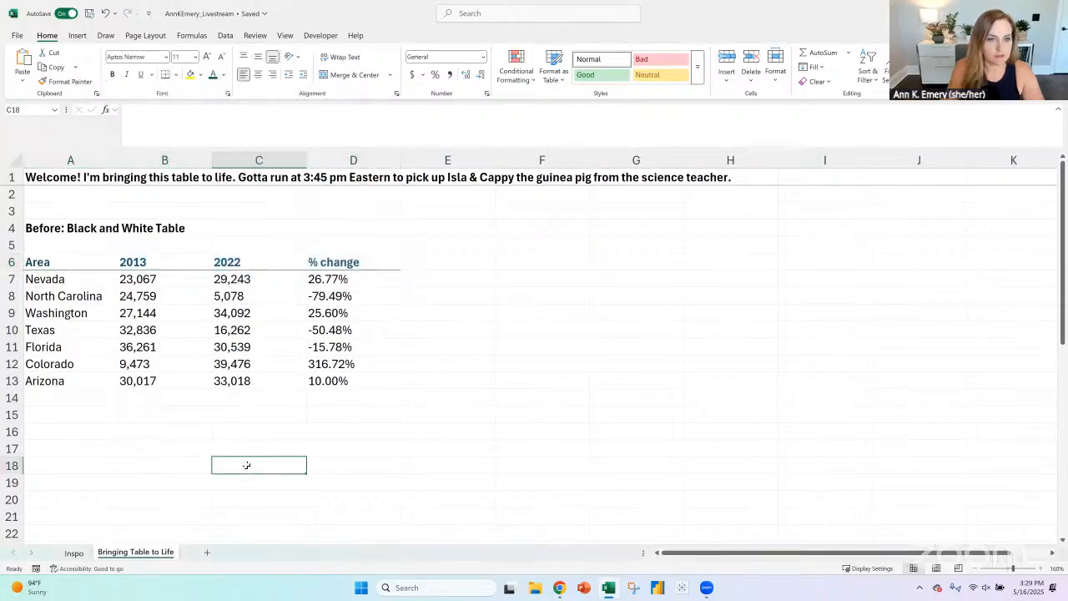
pyautogui.click(285, 35)
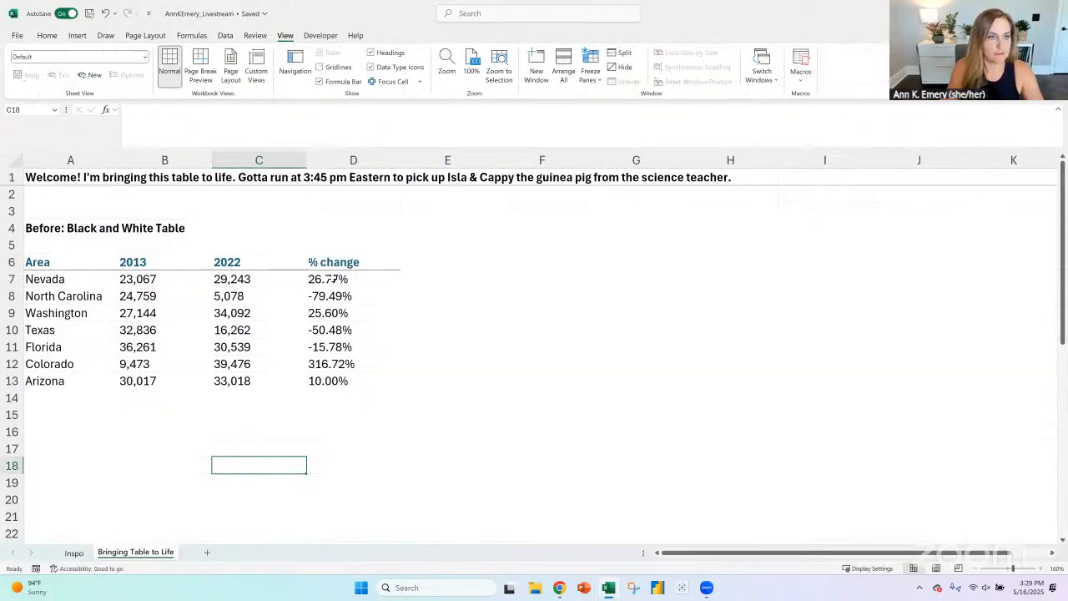
# - Right-align the whole table in A6:D13, including its header row
pyautogui.moveTo(55, 261); pyautogui.dragTo(341, 377)
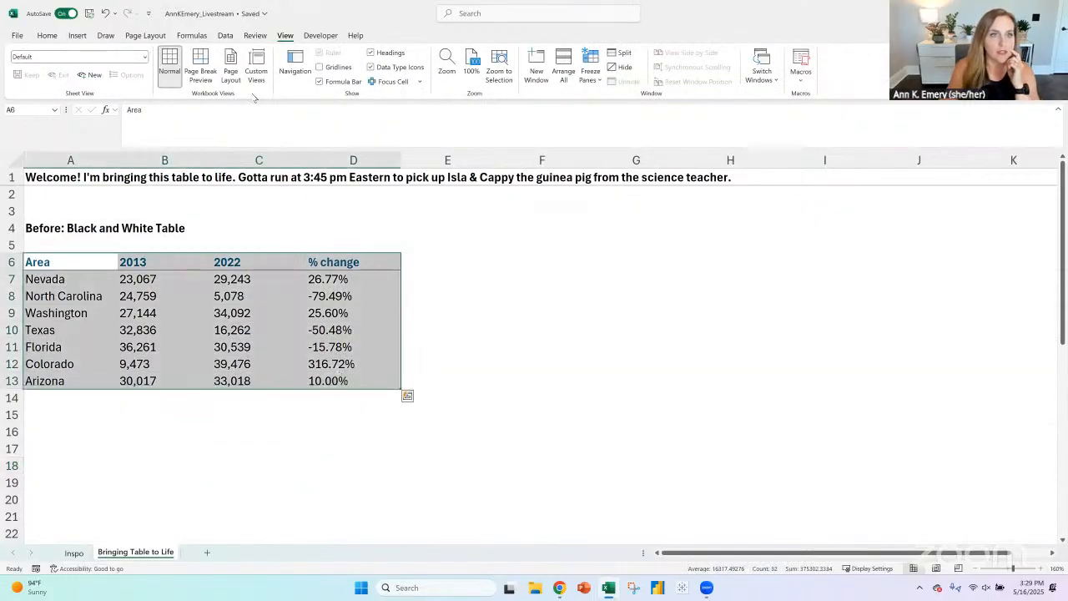
pyautogui.click(46, 35)
pyautogui.click(273, 74)
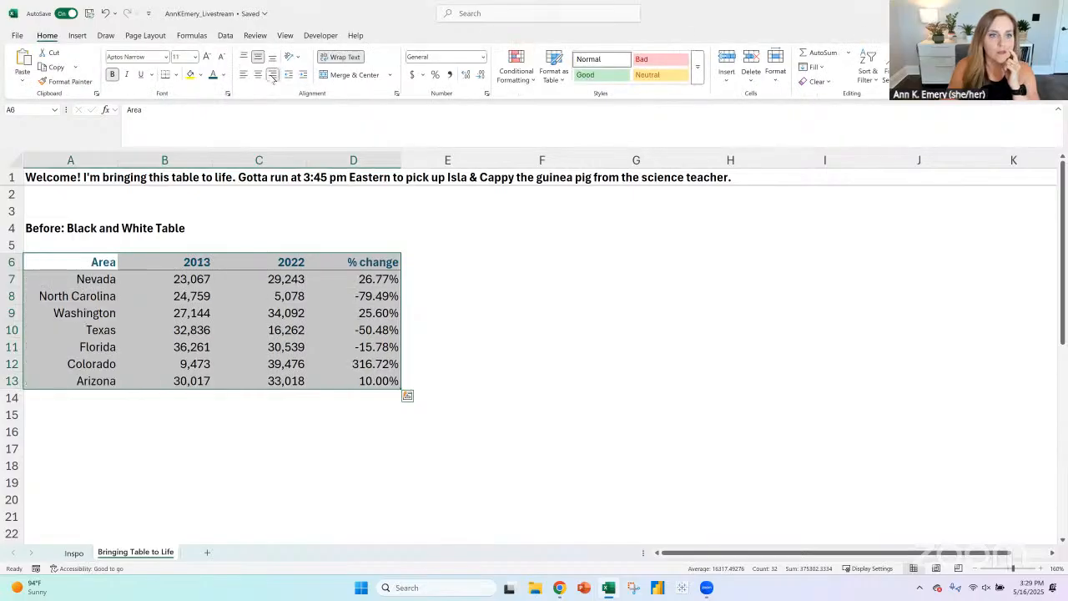
pyautogui.click(92, 262)
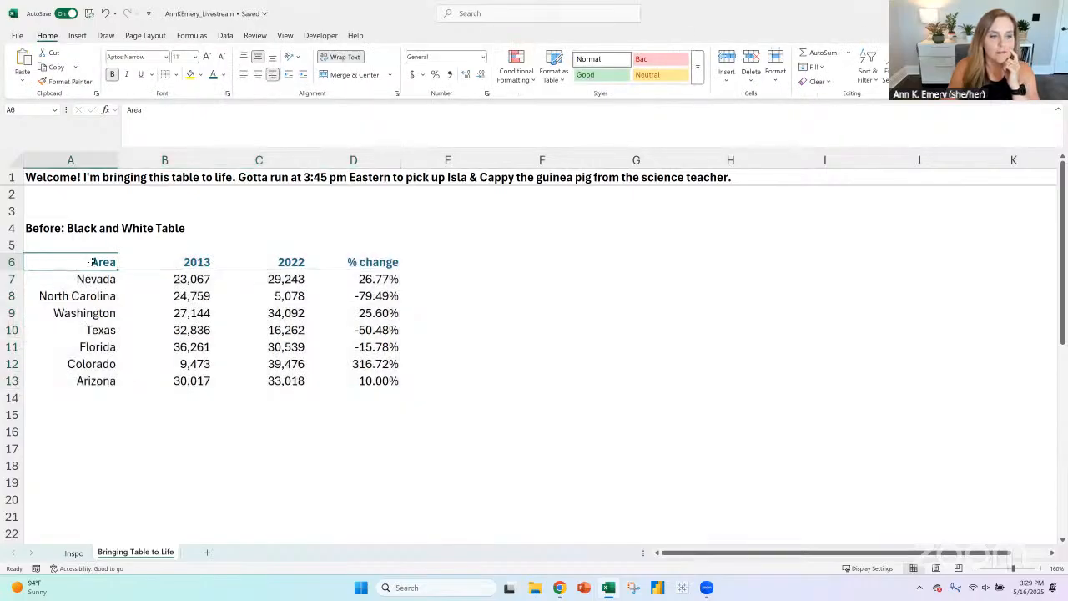
# - Consult the original table for more areas and add Illinois and Pennsylvania in A14 and A15 of the Bringing Table to Life sheet
pyautogui.click(84, 396)
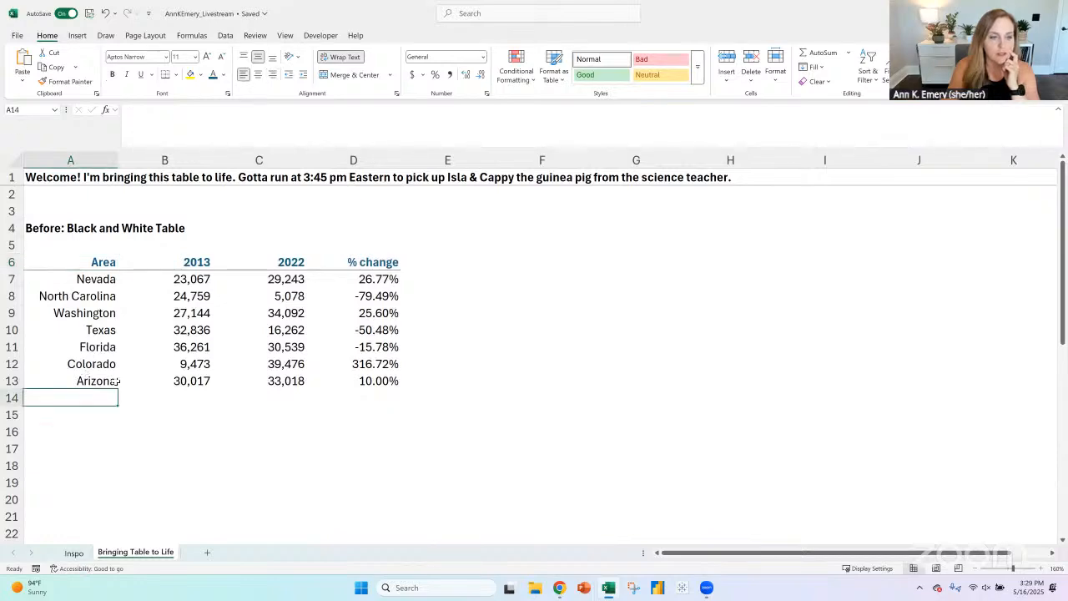
pyautogui.hotkey('alt', 'Tab')
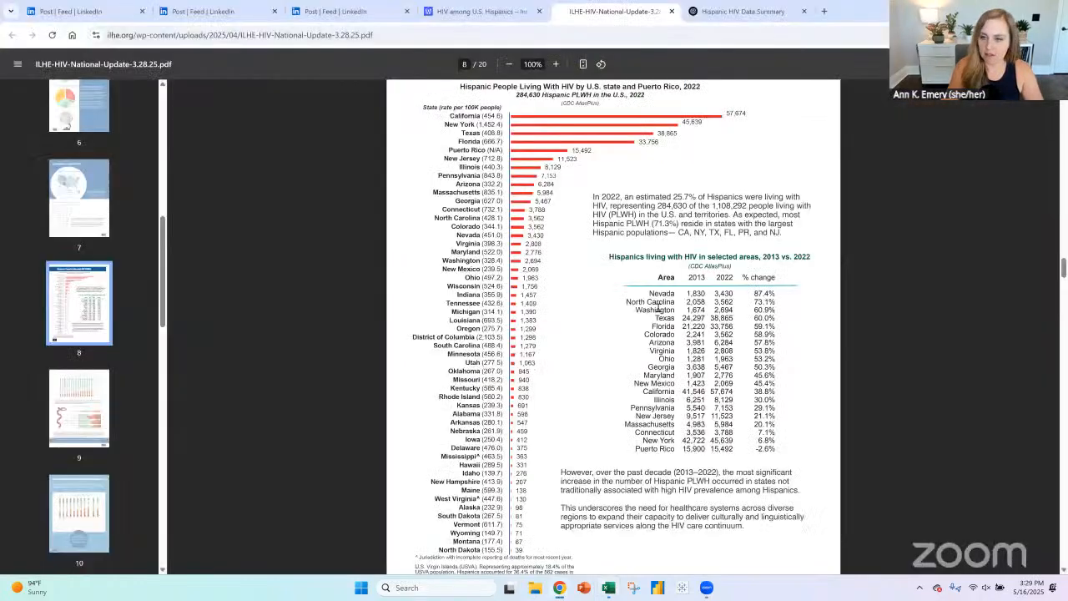
pyautogui.hotkey('alt', 'Tab')
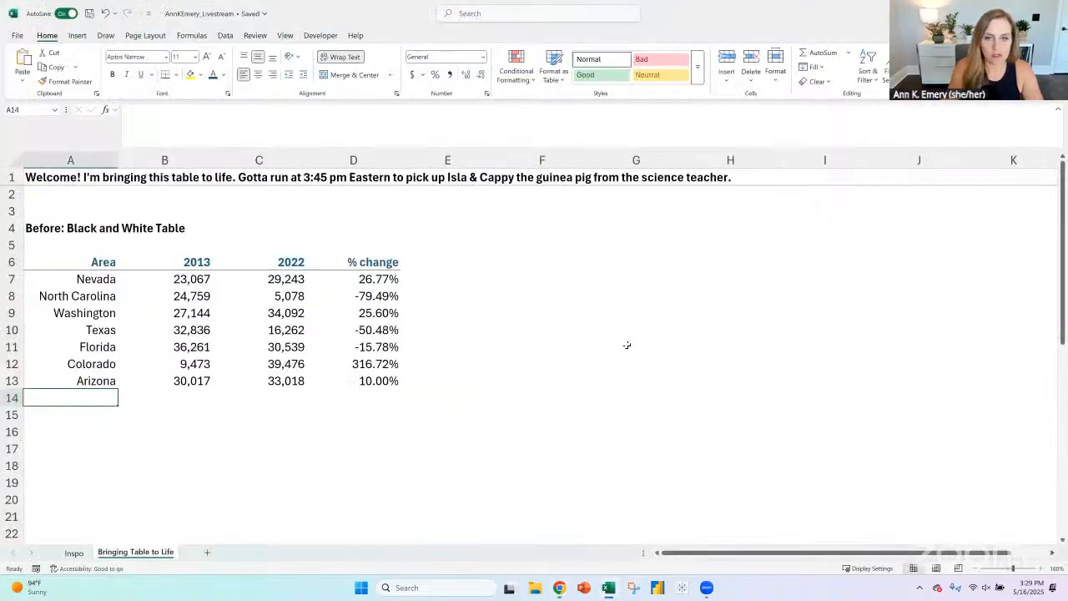
pyautogui.click(74, 552)
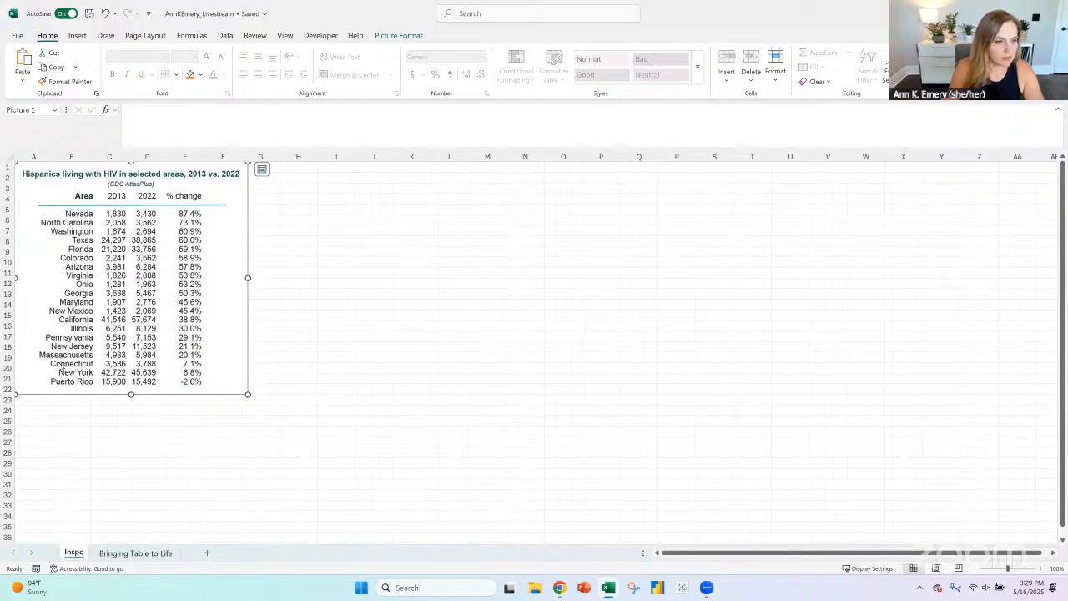
pyautogui.hotkey('alt', 'Tab')
pyautogui.hotkey('alt', 'Tab')
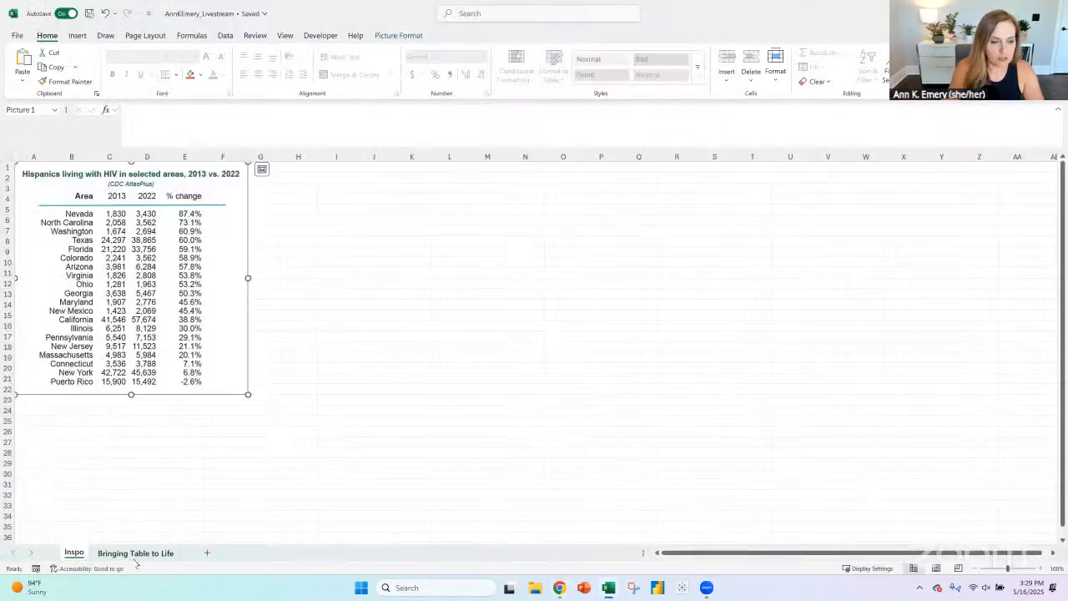
pyautogui.hotkey('ctrl', 'pagedown')
pyautogui.write('Illinois')
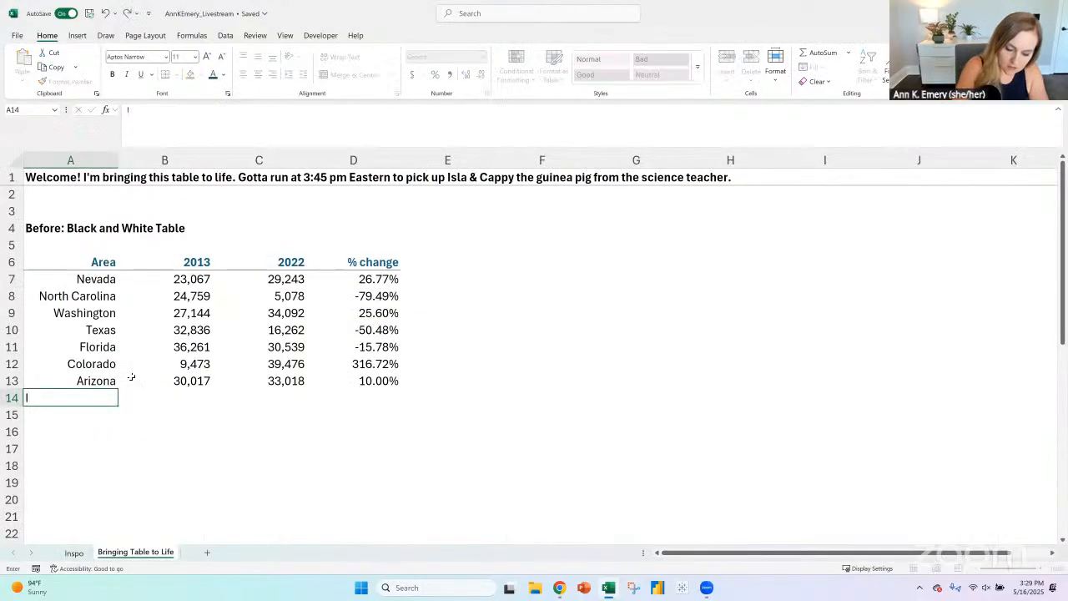
pyautogui.press('Return')
pyautogui.write('Penn')
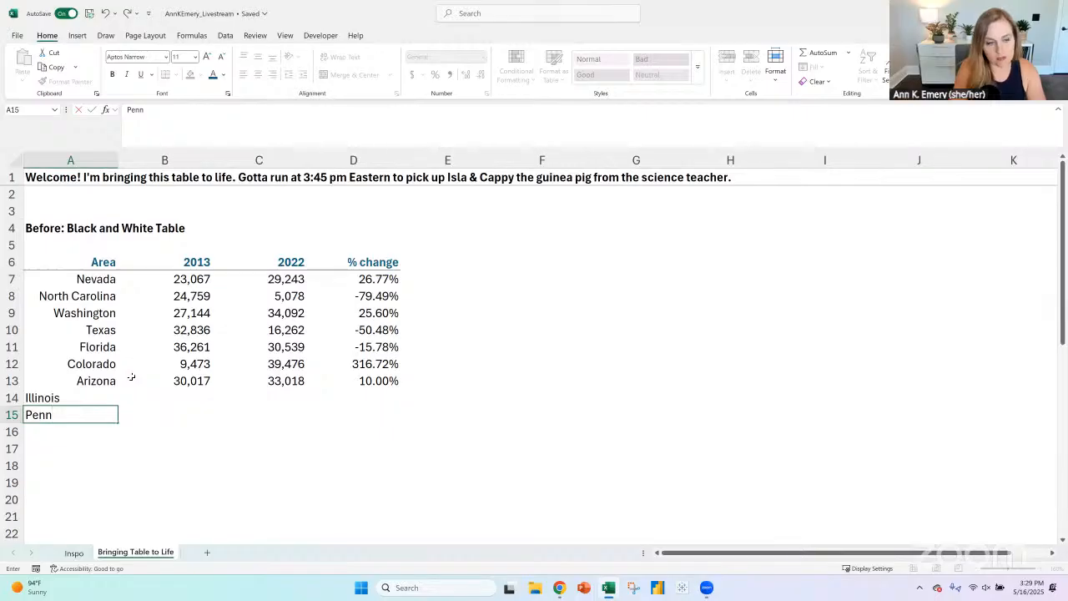
pyautogui.write('sylvania')
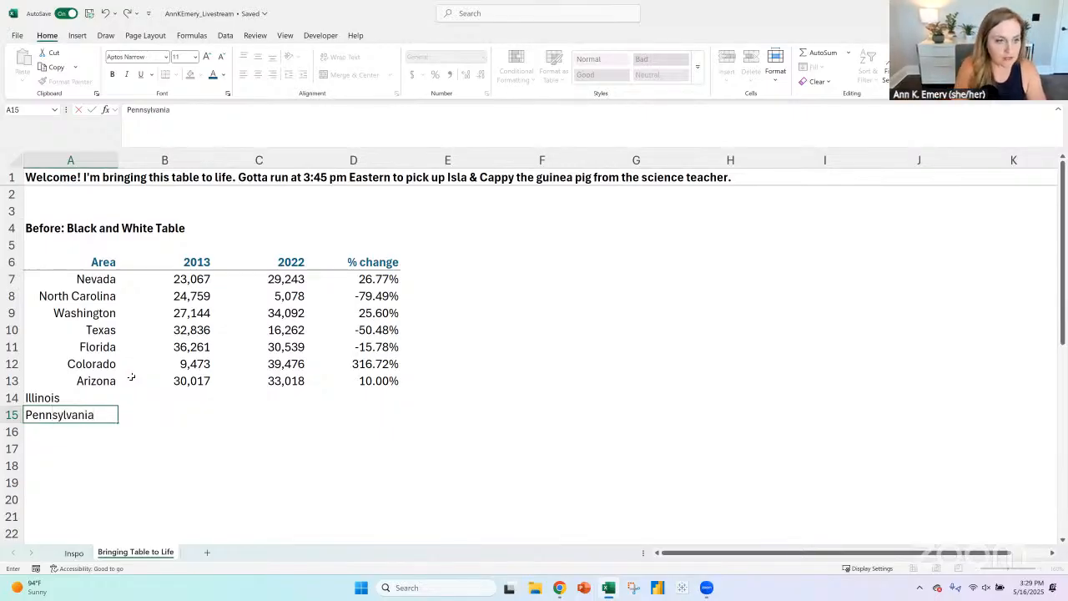
pyautogui.press('Return')
# - Add New Jersey, New York, Montana and South Dakota to the Area column in A16 to A19
pyautogui.write('New Jersey')
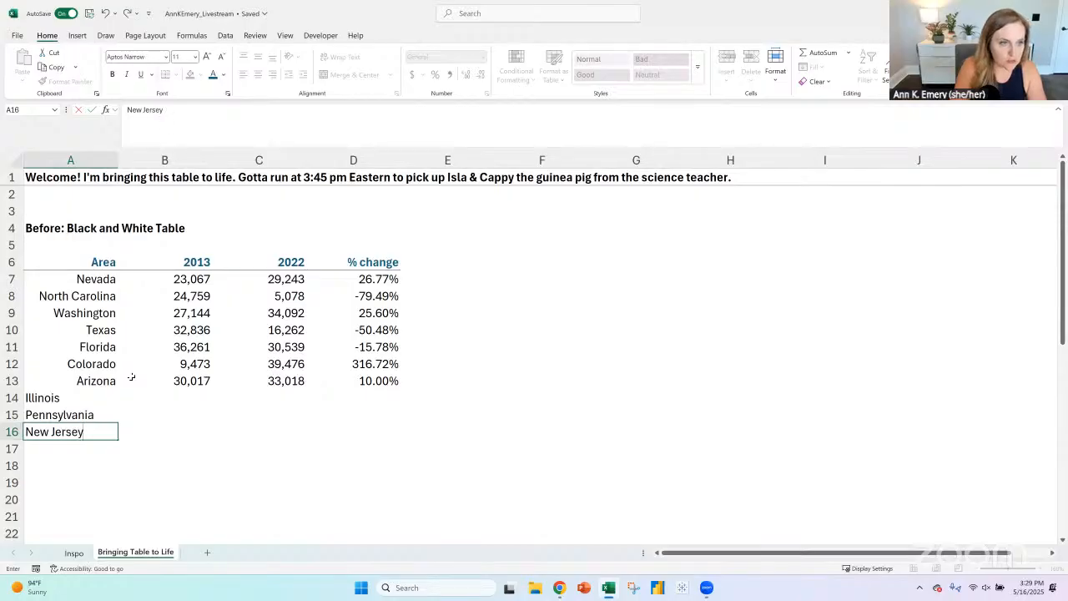
pyautogui.press('Return')
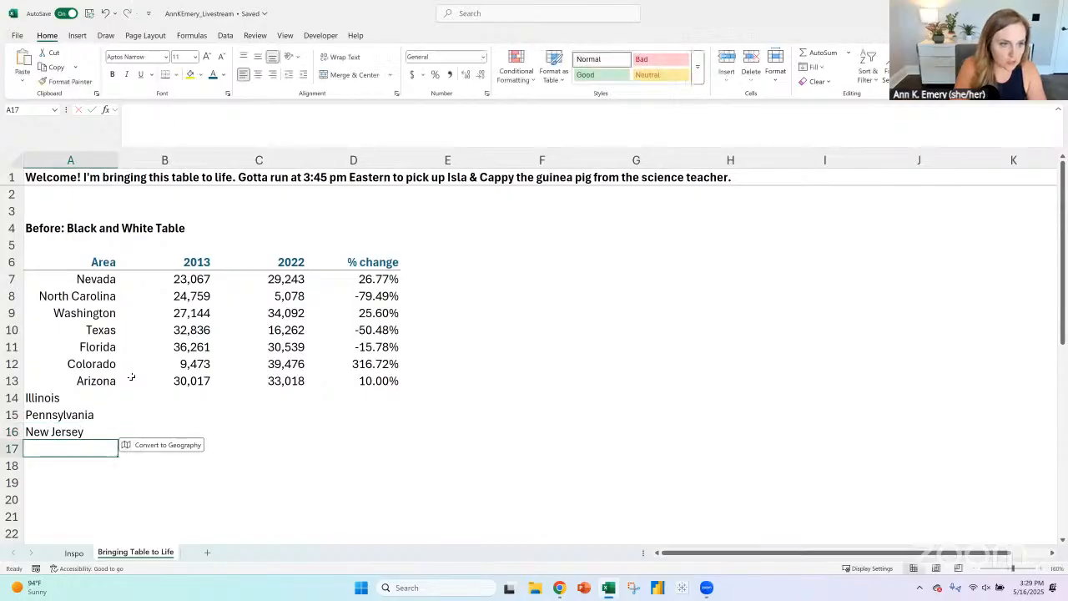
pyautogui.write('New York')
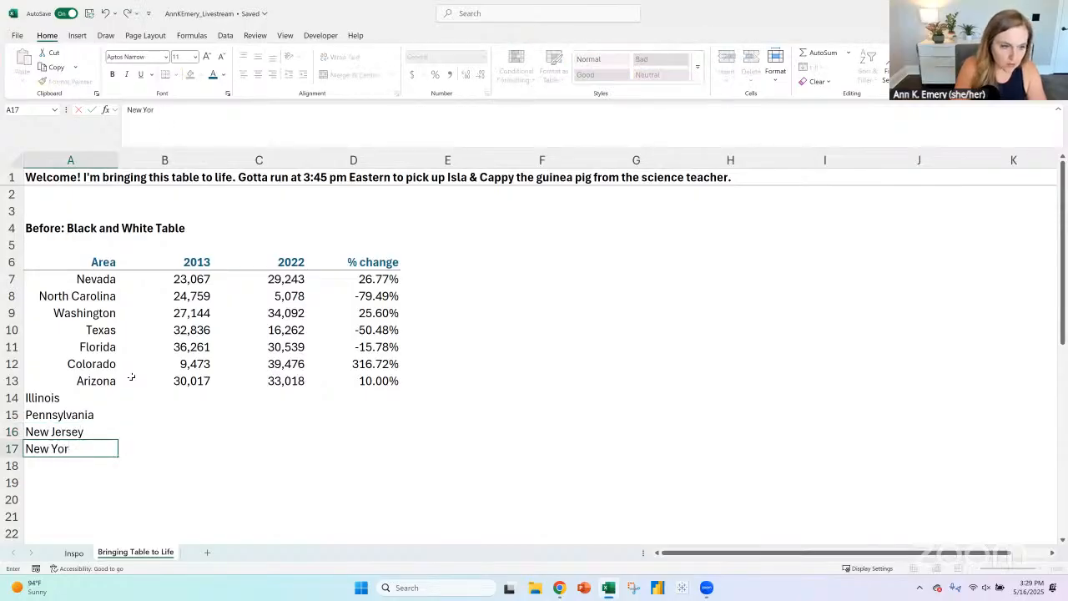
pyautogui.press('Return')
pyautogui.write('Montana')
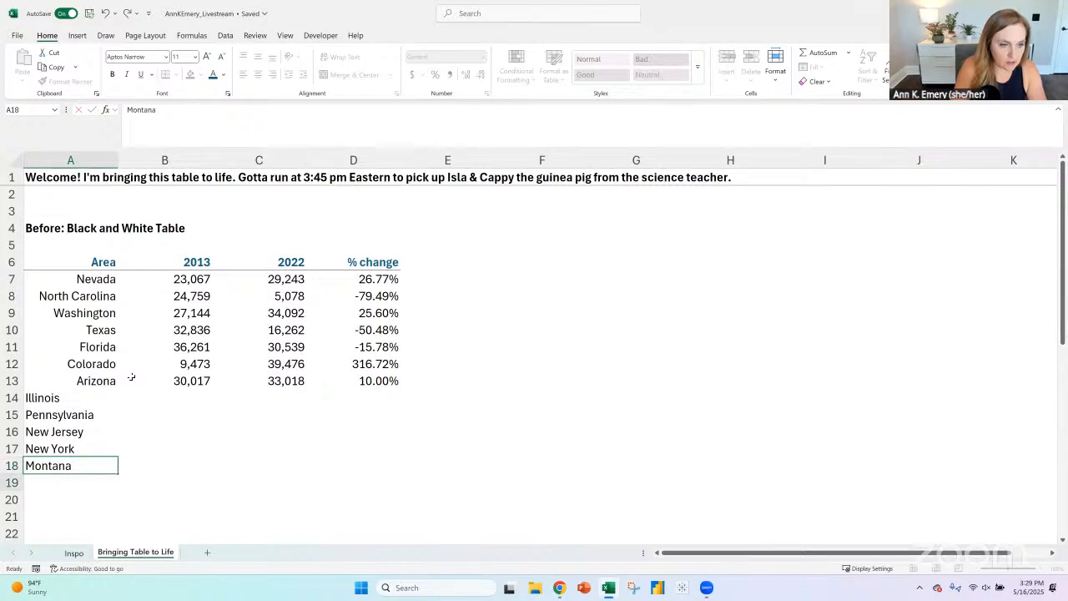
pyautogui.press('Return')
pyautogui.write('South Dakota')
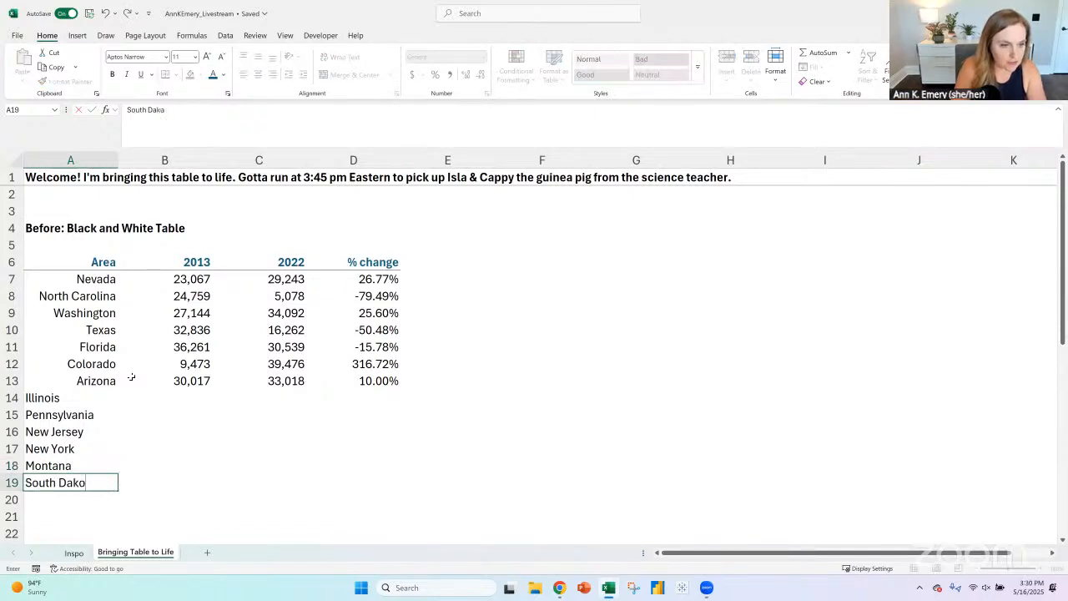
# - Add Florida, Virginia, Nebraska and Connecticut to the Area column in A20 to A23
pyautogui.press('Return')
pyautogui.write('Florida')
pyautogui.press('Return')
pyautogui.write('Virginia')
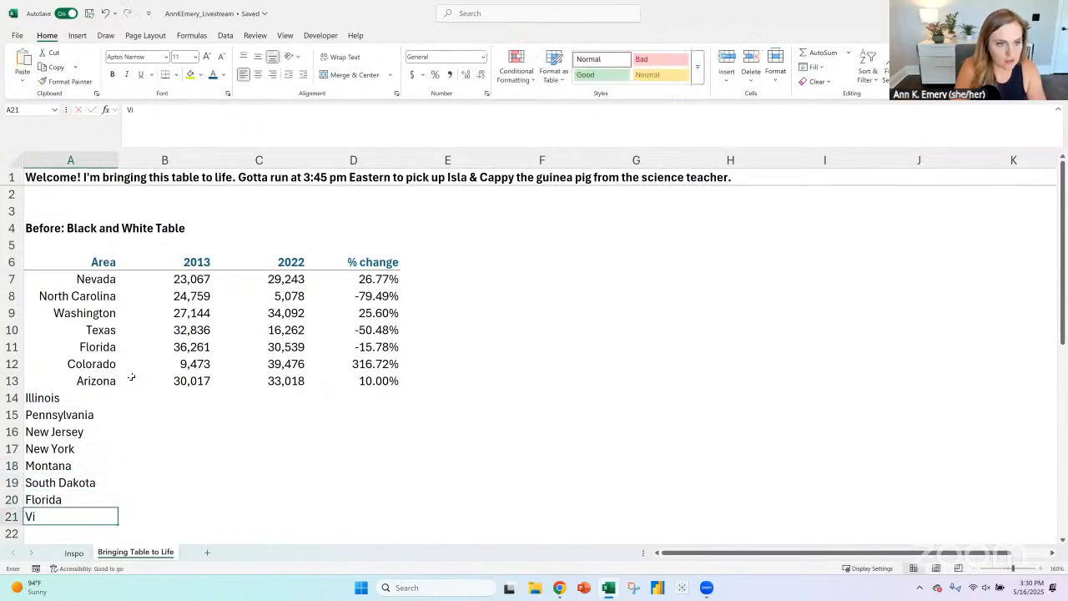
pyautogui.press('Return')
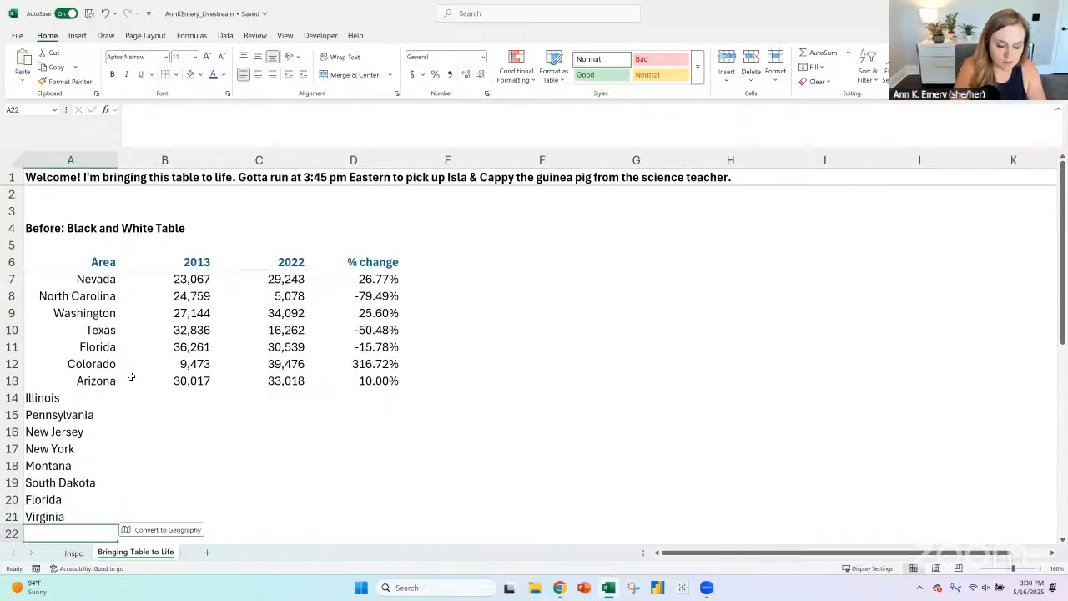
pyautogui.write('Nebras')
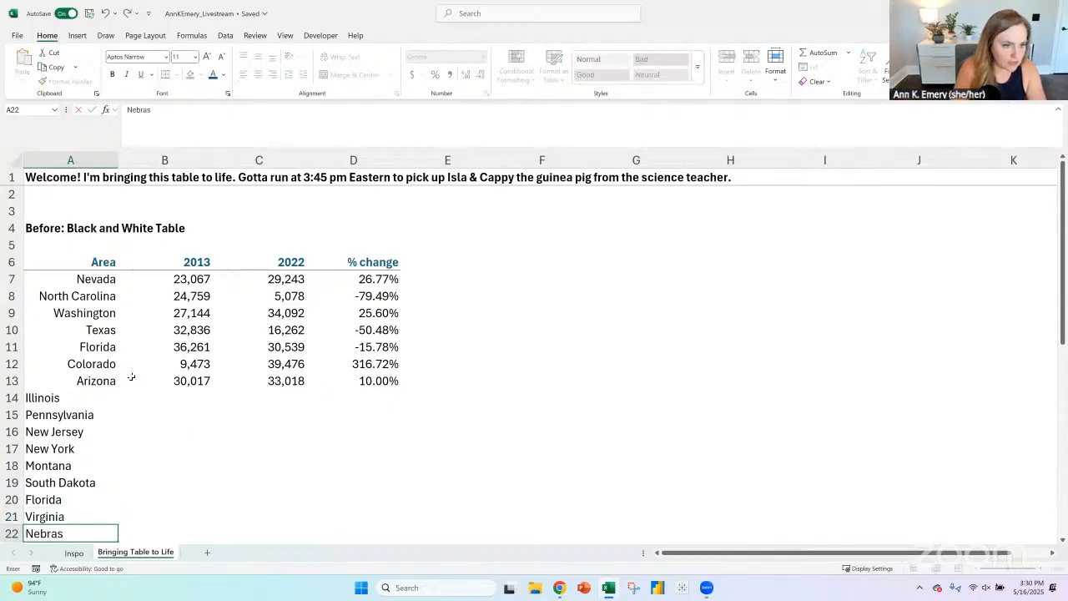
pyautogui.write('ka')
pyautogui.press('Return')
pyautogui.write('Con')
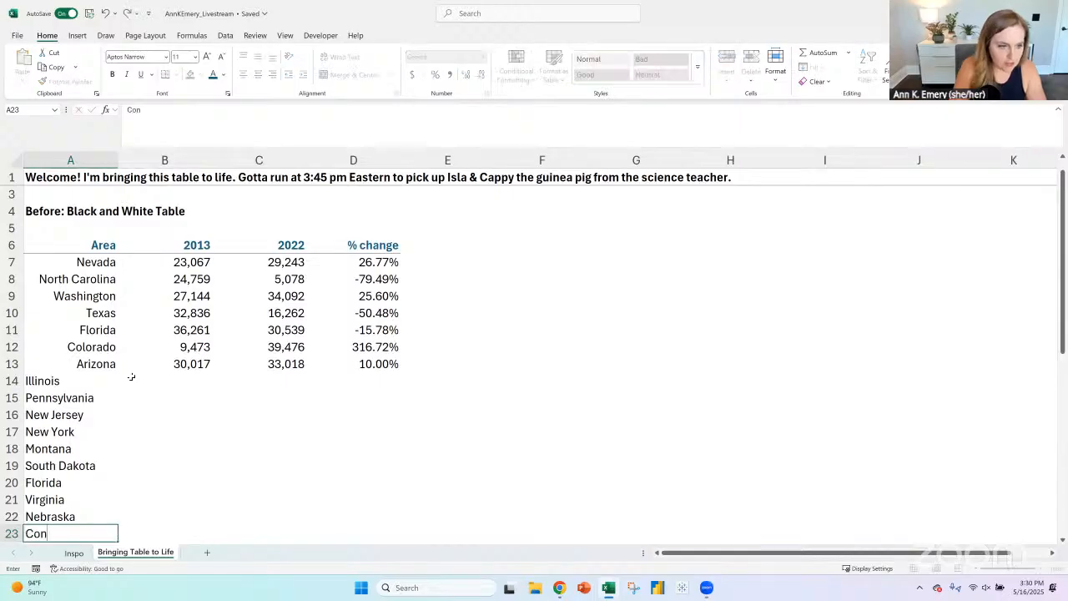
pyautogui.write('necticut')
pyautogui.press('Return')
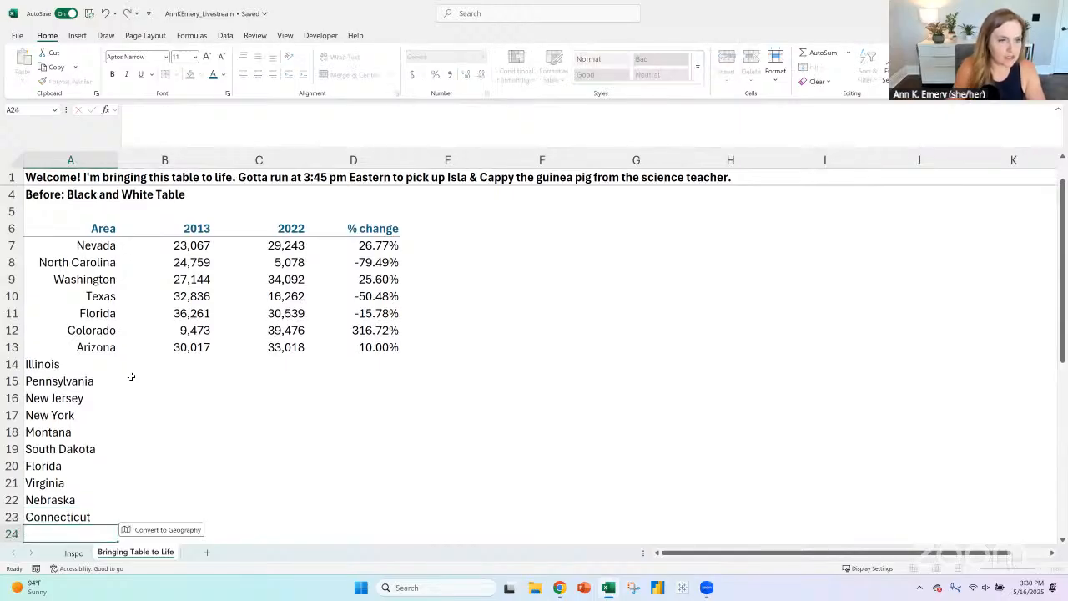
# - Enter =RANDBETWEEN(1000,40000) in B14 and fill it across B14:C23 for the added states
pyautogui.click(167, 364)
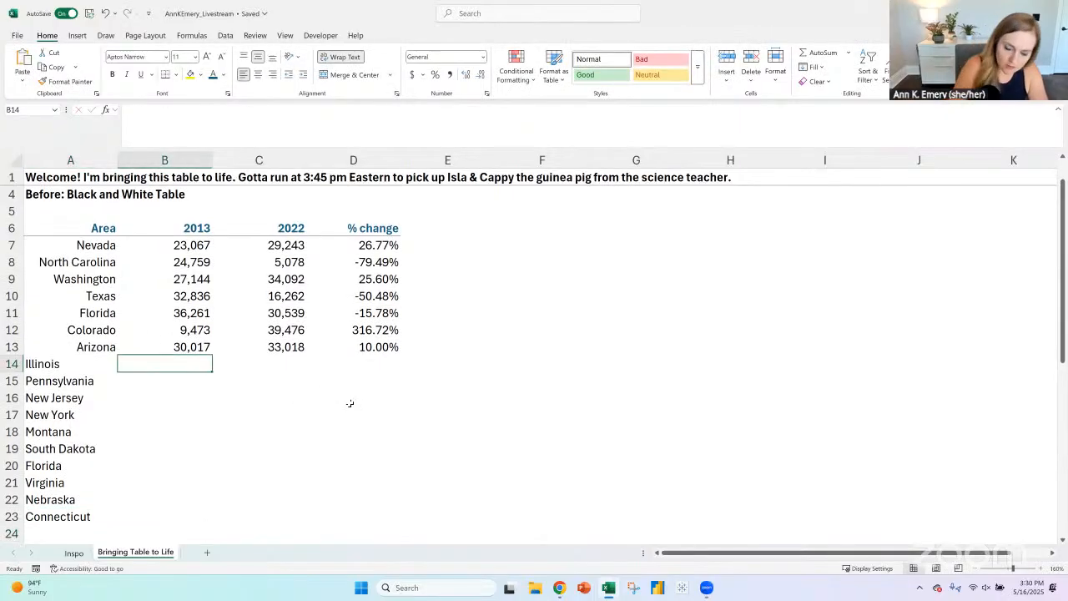
pyautogui.write('=randbetween')
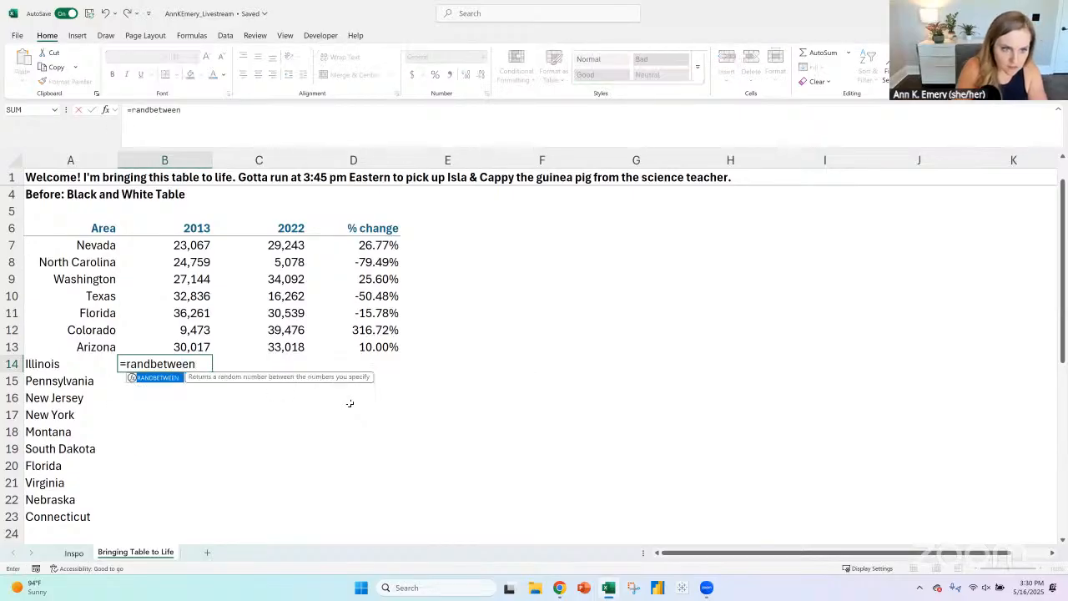
pyautogui.write('(100')
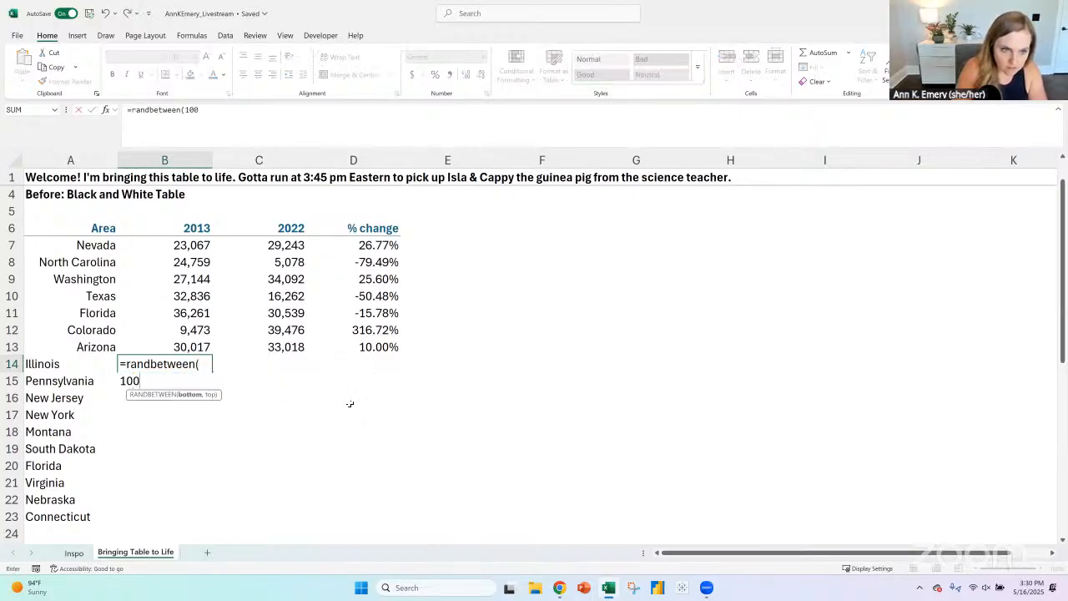
pyautogui.write('0,40000)')
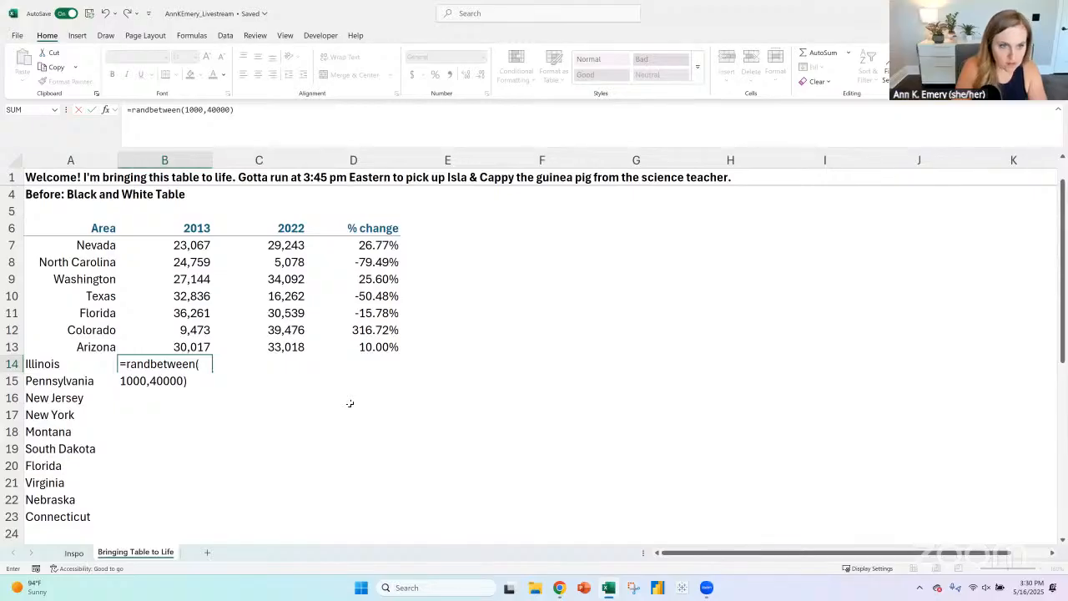
pyautogui.press('Return')
pyautogui.click(193, 368)
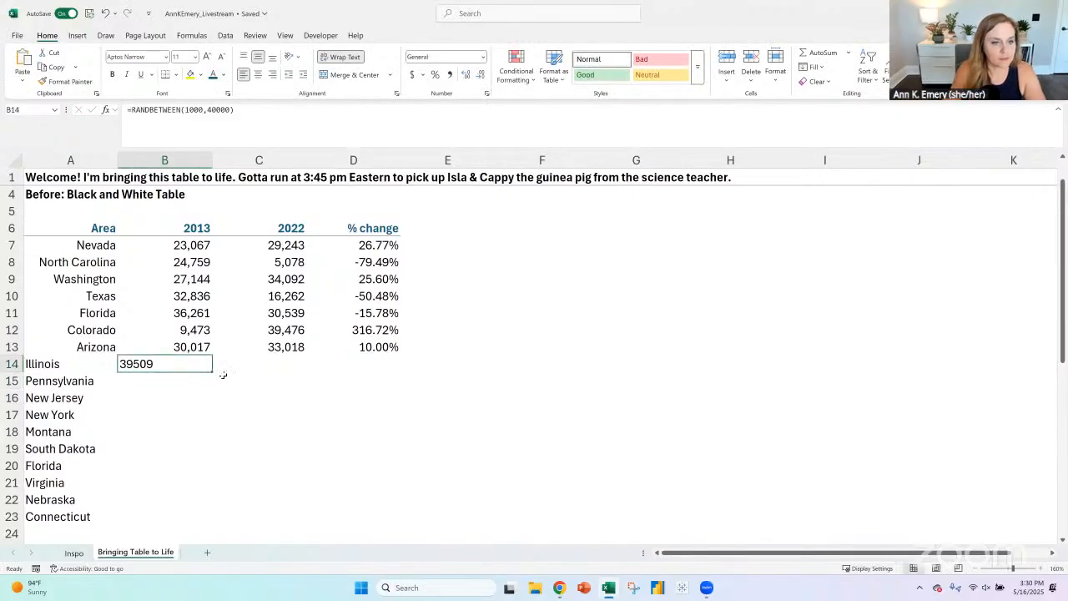
pyautogui.moveTo(212, 373); pyautogui.dragTo(294, 516)
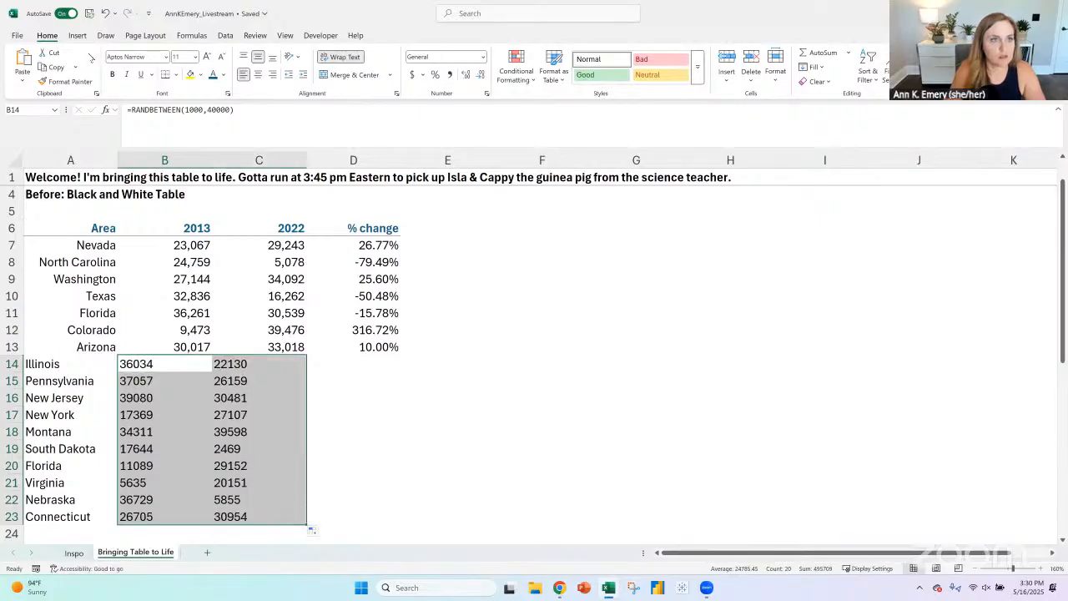
# - Replace the random-number formulas in B14:C23 with their static values
pyautogui.hotkey('ctrl', 'c')
pyautogui.click(23, 81)
pyautogui.click(22, 165)
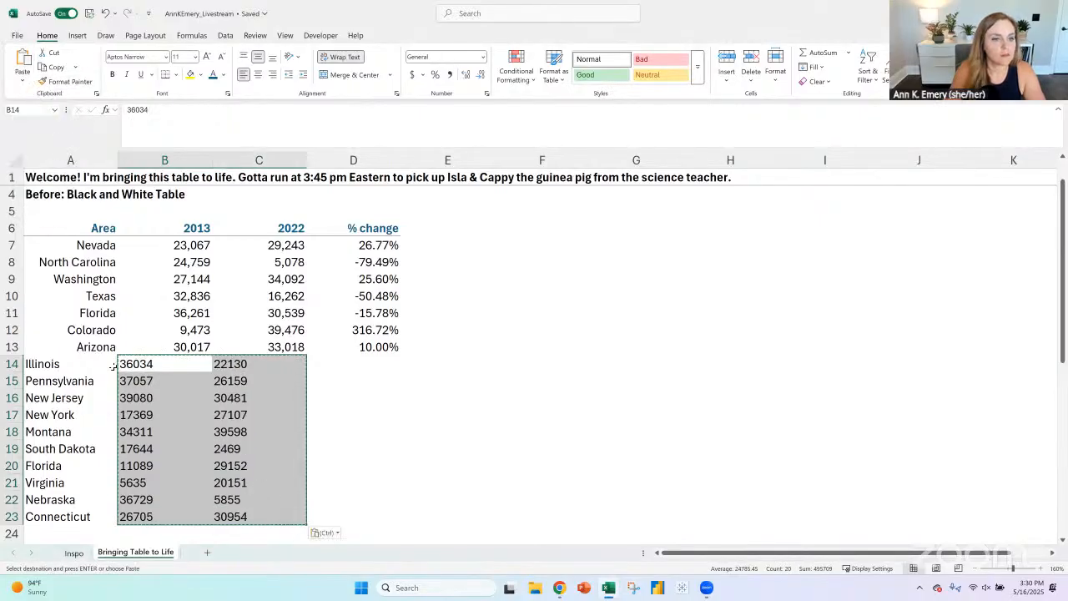
# - Copy the formatting of the Arizona row A13:D13 onto the added state rows 14 to 23 with Format Painter
pyautogui.moveTo(98, 346); pyautogui.dragTo(375, 347)
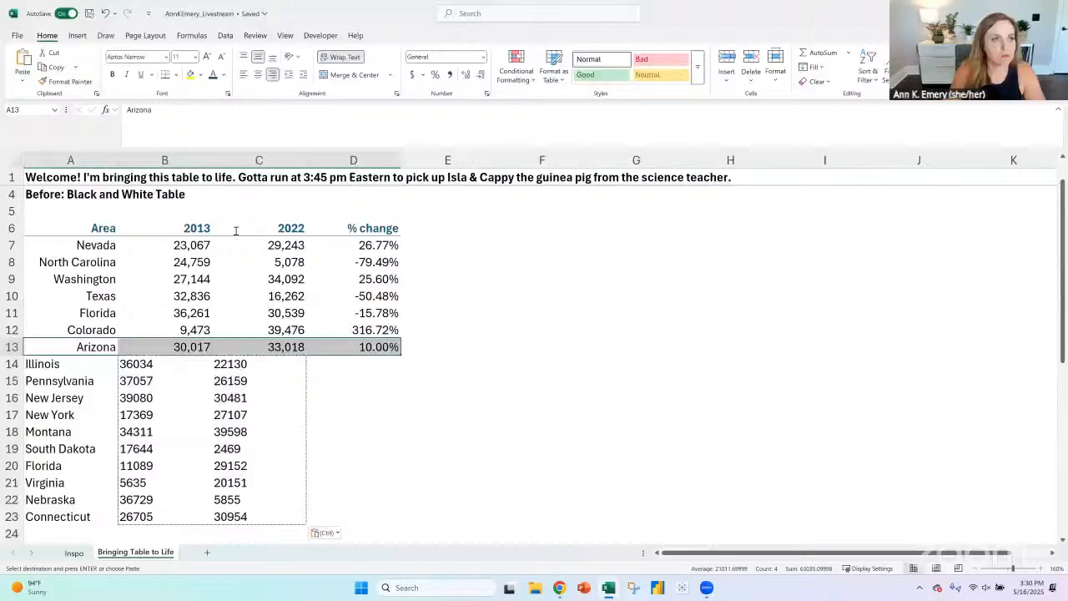
pyautogui.click(64, 81)
pyautogui.moveTo(90, 364)
pyautogui.mouseDown()
pyautogui.moveTo(325, 467)
pyautogui.moveTo(331, 515)
pyautogui.mouseUp()
# - Fill the % change formula from D13 down to D23 and display D7:D23 with one decimal place
pyautogui.hotkey('alt', 'Tab')
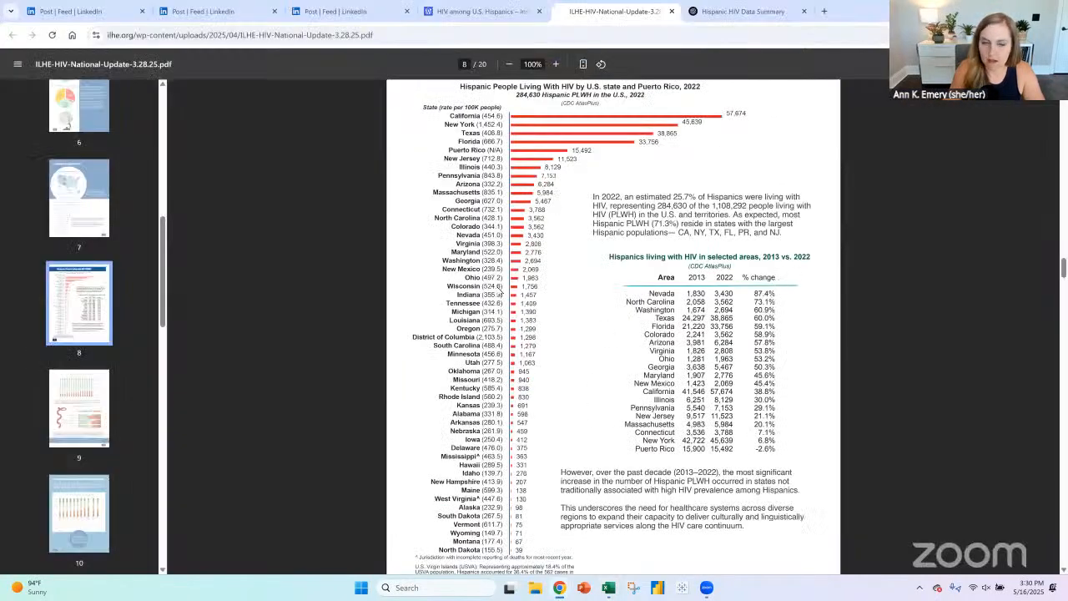
pyautogui.hotkey('alt', 'Tab')
pyautogui.click(393, 349)
pyautogui.doubleClick(401, 355)
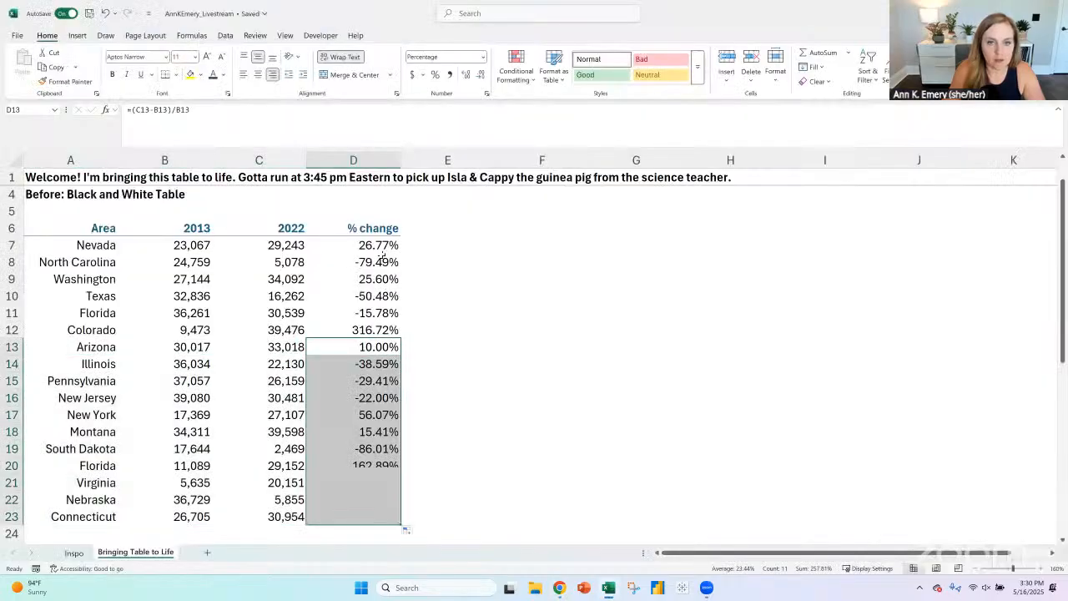
pyautogui.click(378, 245)
pyautogui.hotkey('ctrl', 'shift', 'Down')
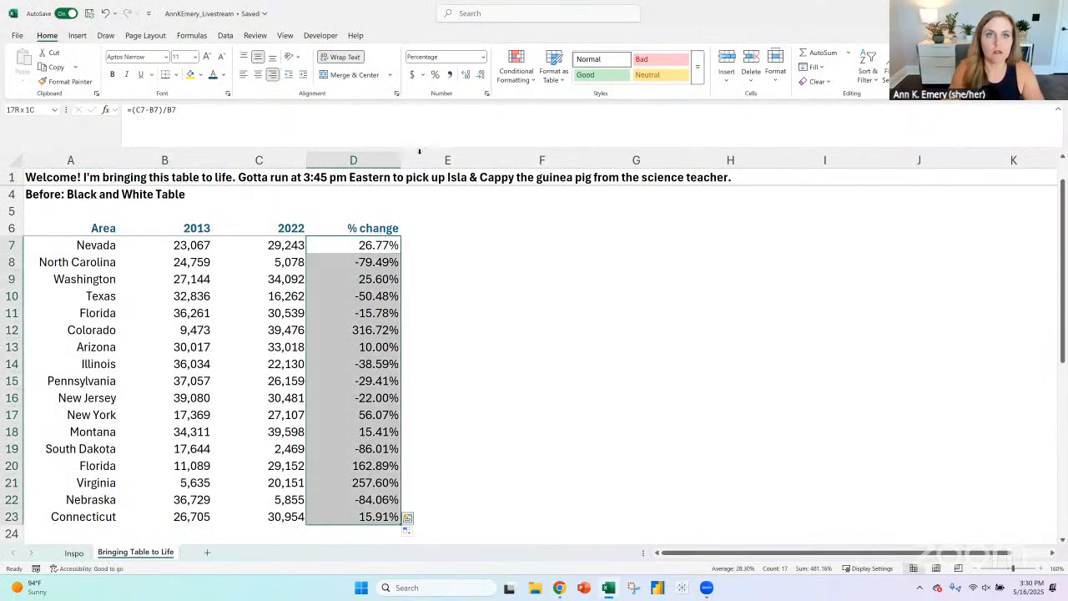
pyautogui.click(481, 74)
# - Apply the custom Depict theme colors and the Depict with Montserrat theme fonts to the workbook
pyautogui.click(145, 35)
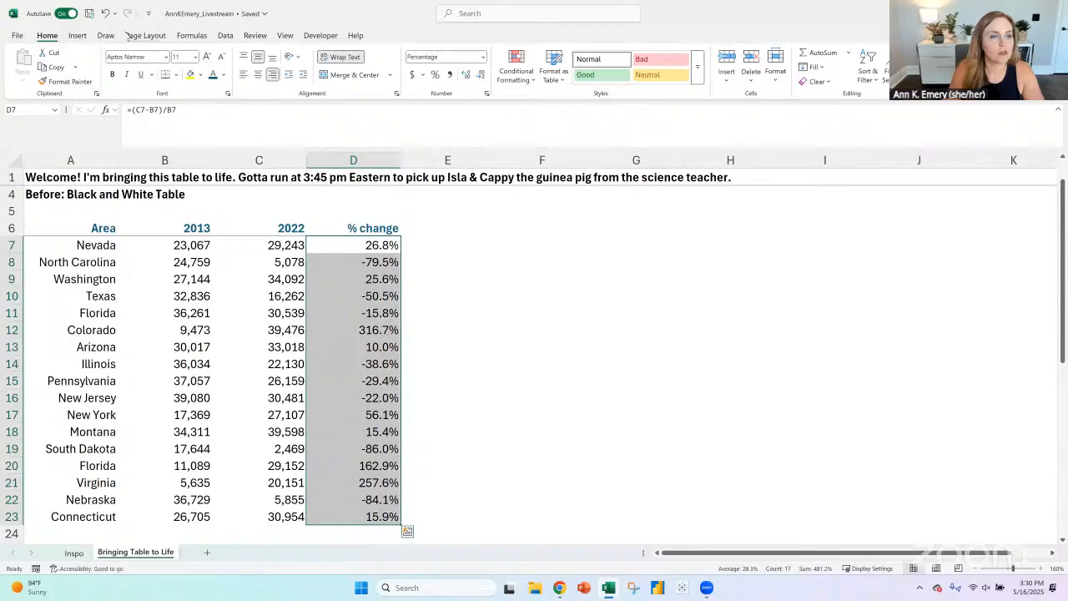
pyautogui.click(61, 56)
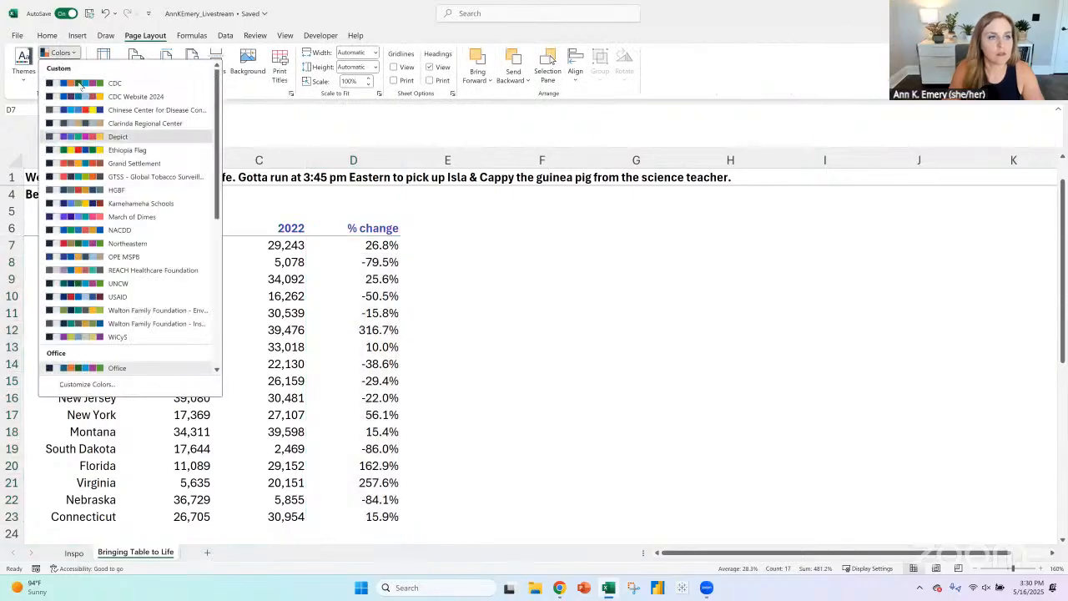
pyautogui.click(77, 81)
pyautogui.click(73, 69)
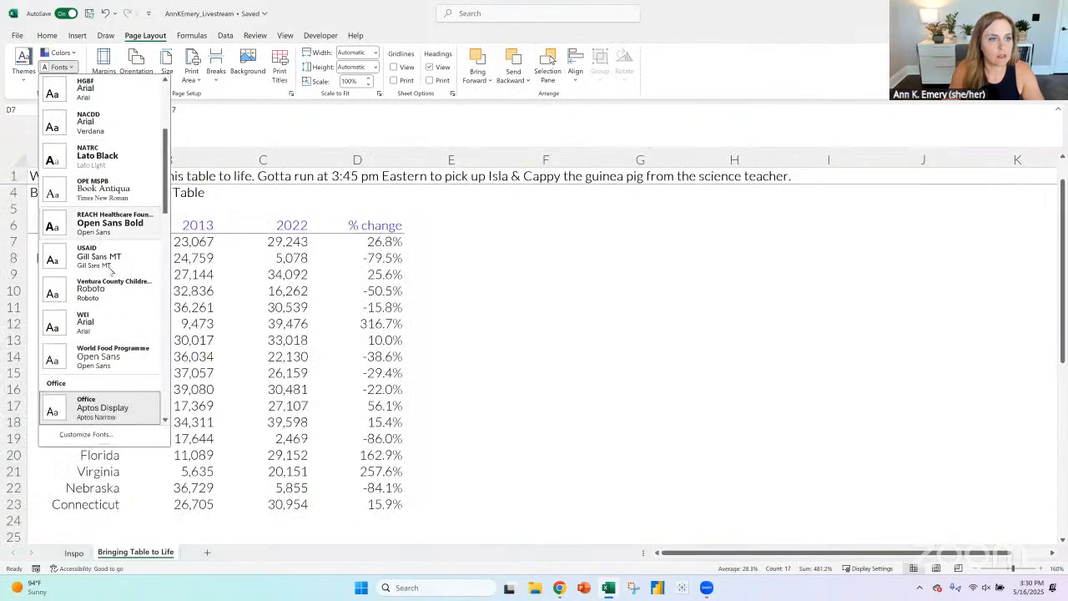
pyautogui.scroll(5, 106, 196)
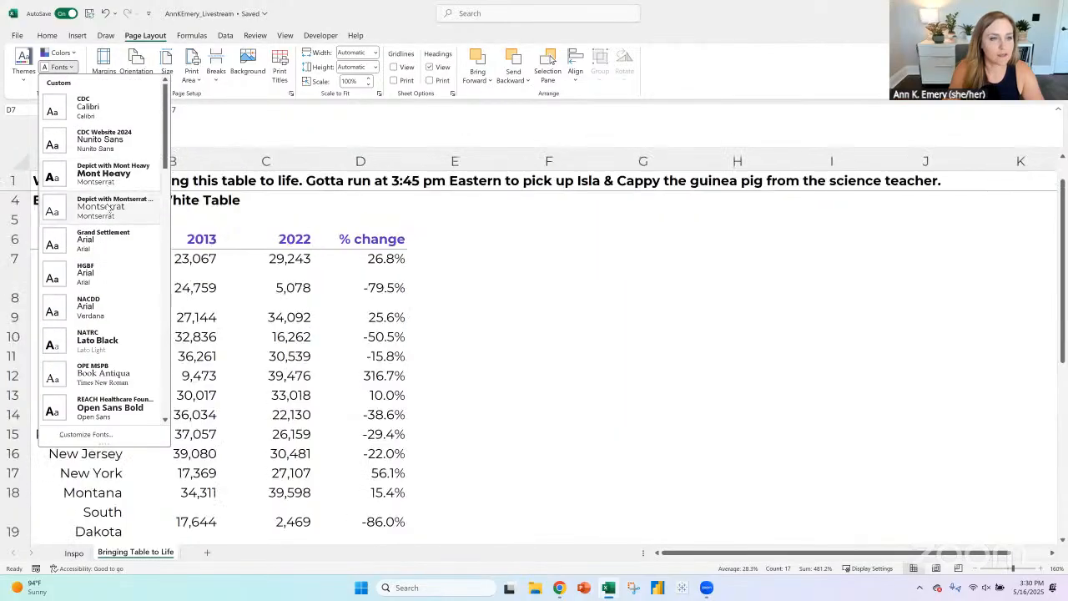
pyautogui.click(641, 341)
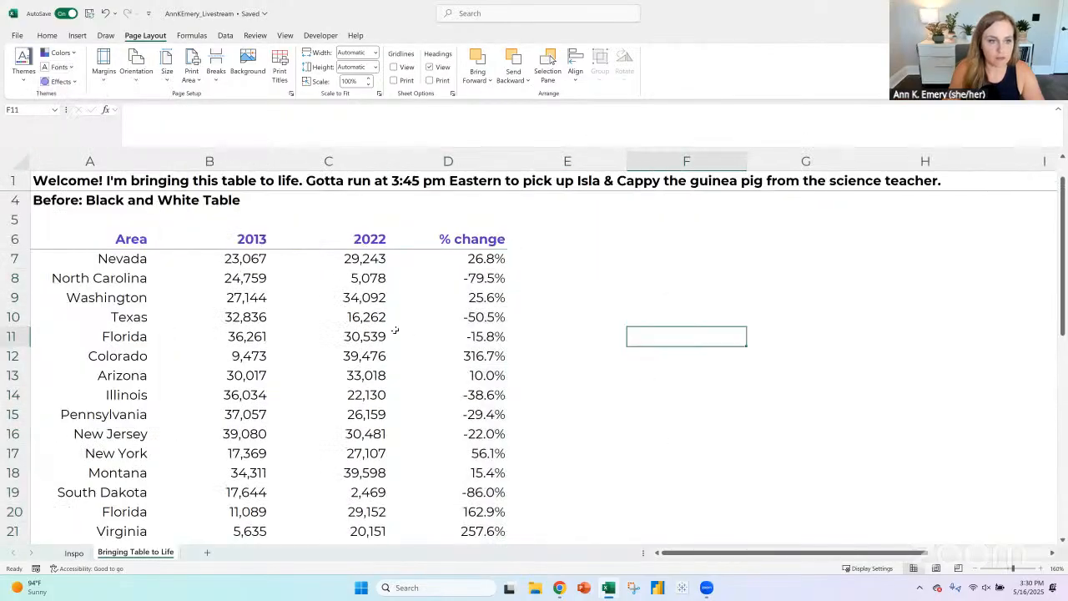
pyautogui.scroll(-2, 395, 332)
pyautogui.scroll(3, 406, 334)
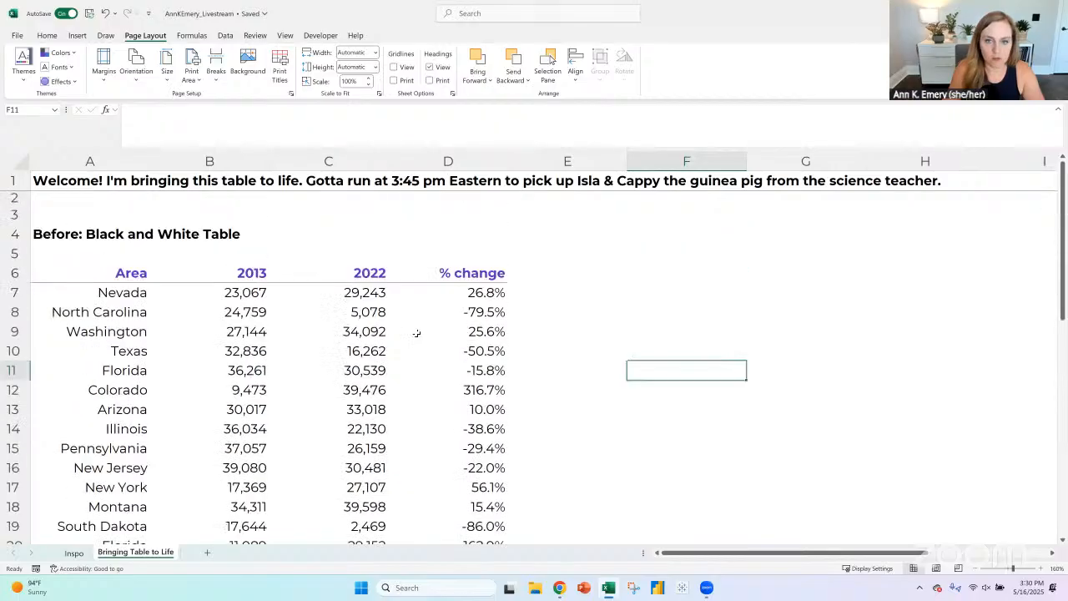
# - Consult the % change order in the original PDF table and sort the Excel table A6:D23 by % change, largest to smallest
pyautogui.hotkey('alt', 'Tab')
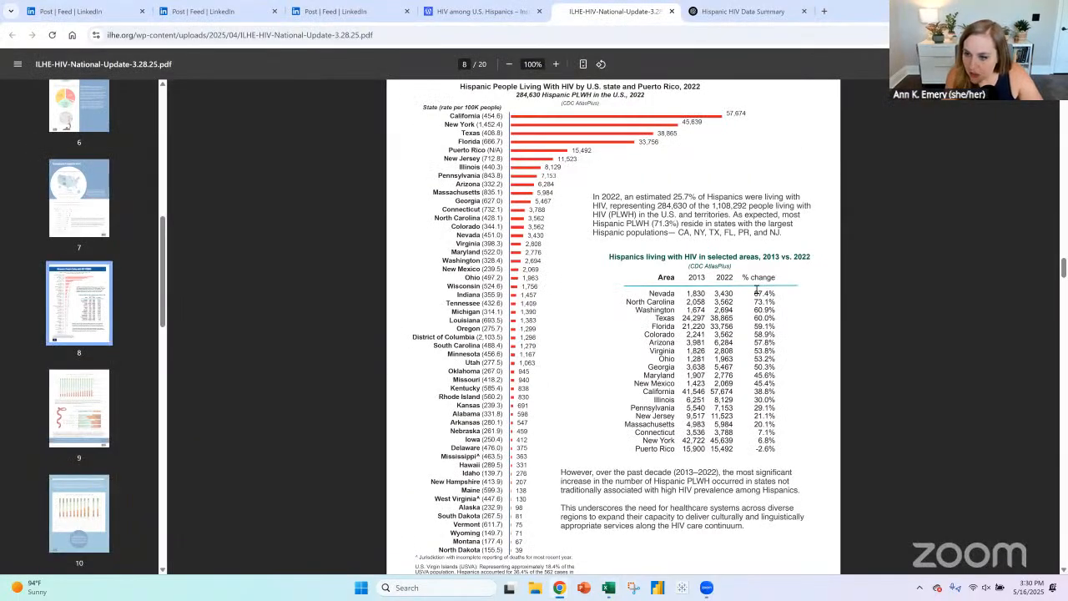
pyautogui.moveTo(755, 292); pyautogui.dragTo(776, 294)
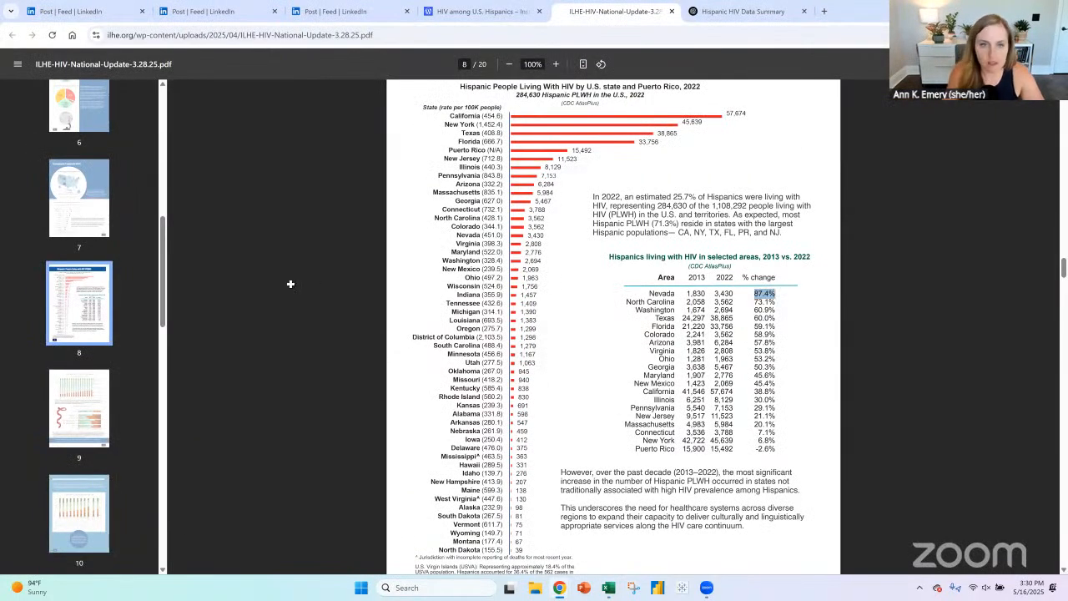
pyautogui.hotkey('alt', 'Tab')
pyautogui.moveTo(92, 277); pyautogui.dragTo(404, 283)
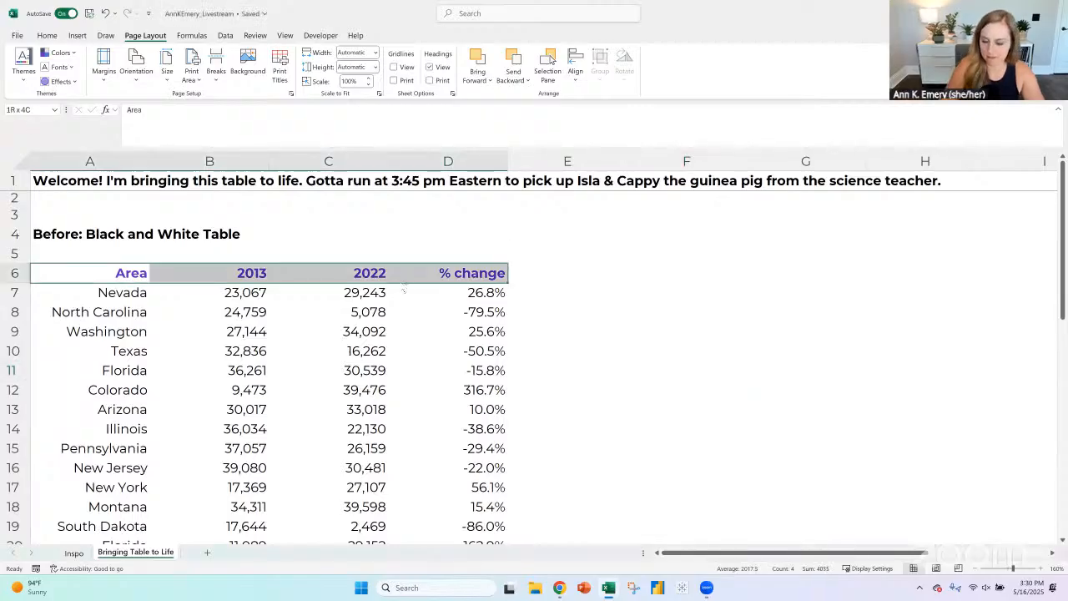
pyautogui.hotkey('ctrl', 'shift', 'Down')
pyautogui.click(225, 35)
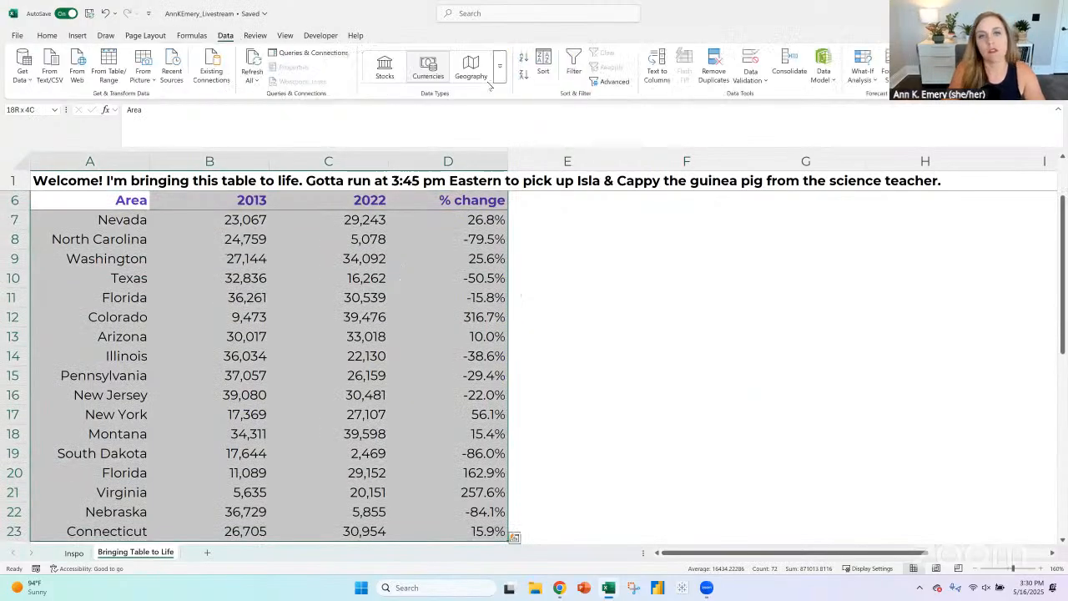
pyautogui.click(543, 67)
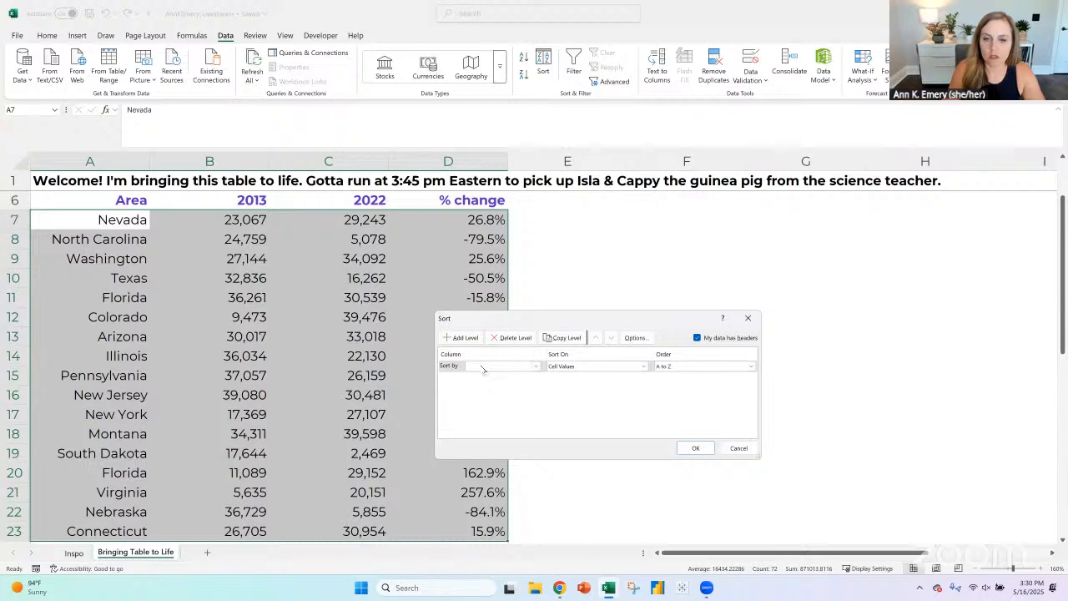
pyautogui.click(482, 369)
pyautogui.click(478, 398)
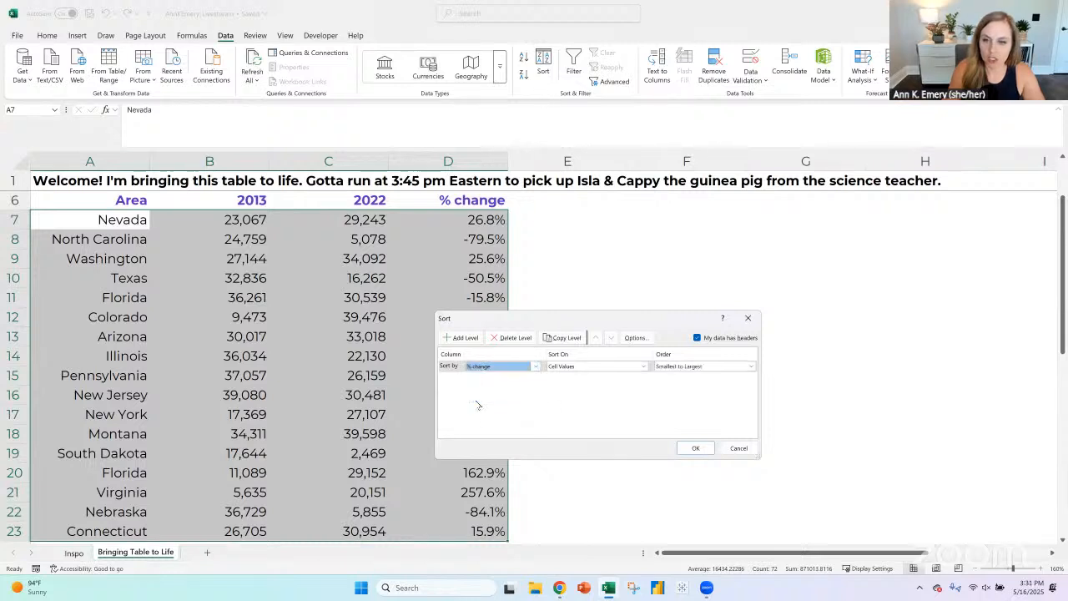
pyautogui.click(679, 367)
pyautogui.click(681, 383)
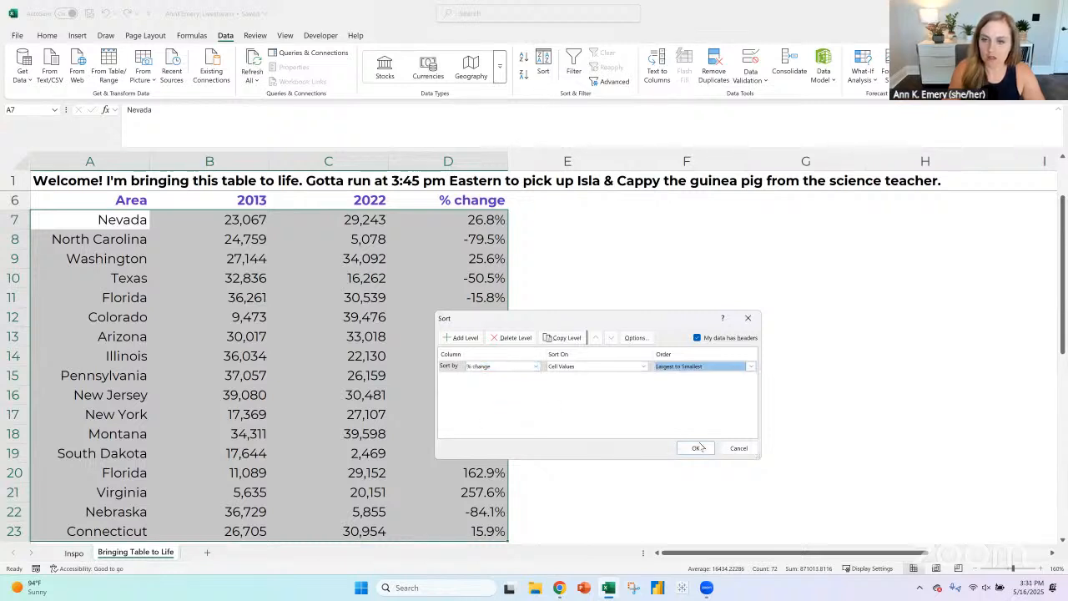
pyautogui.click(697, 449)
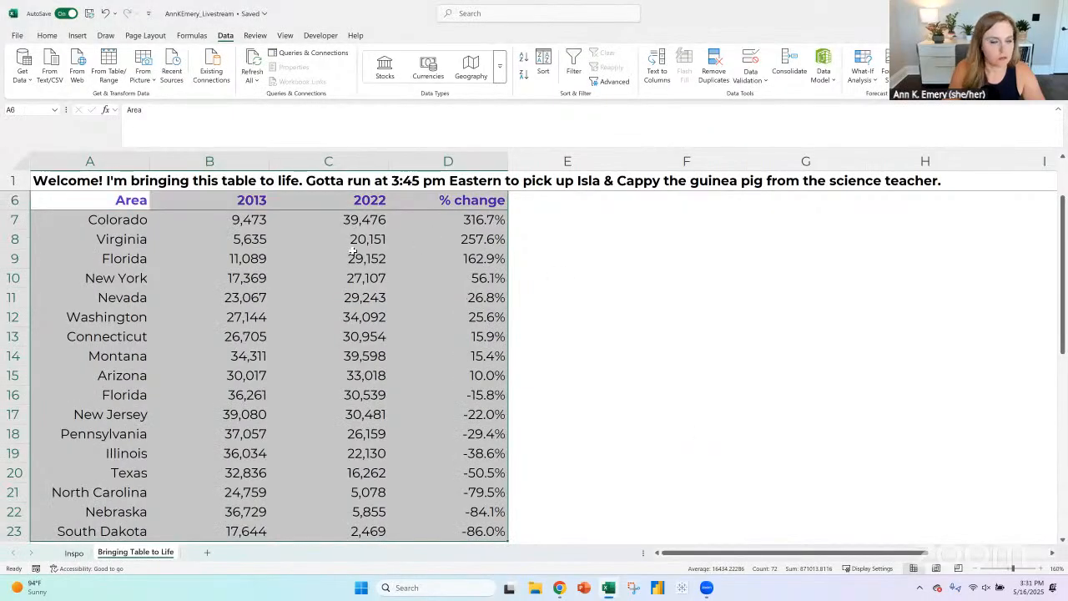
# - Check the range of % change values in the original PDF table and set Colorado's 2013 value in B7 to 29,473
pyautogui.hotkey('alt', 'Tab')
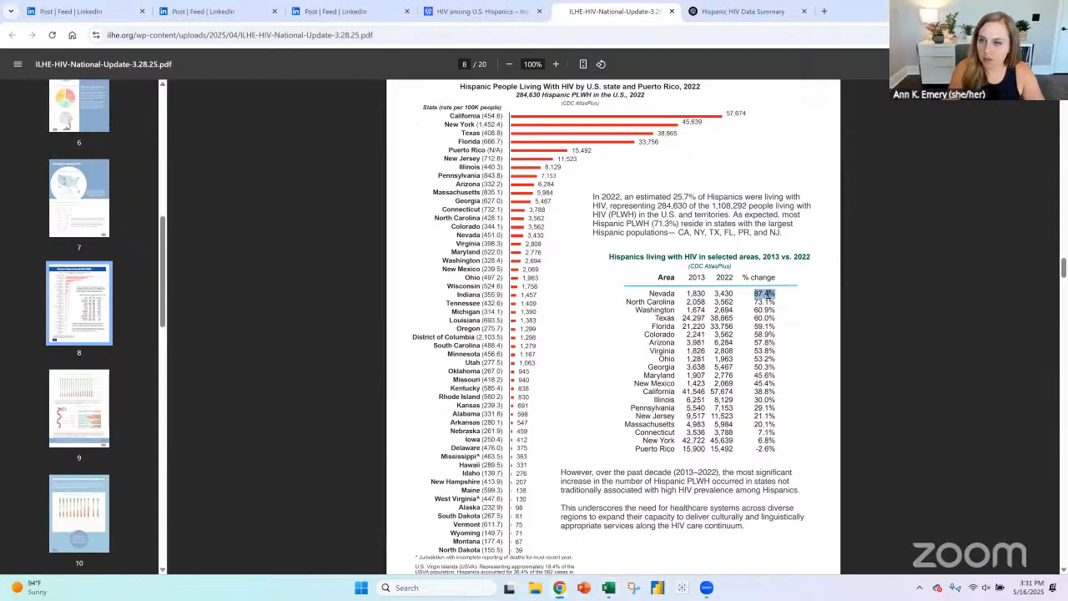
pyautogui.click(780, 293)
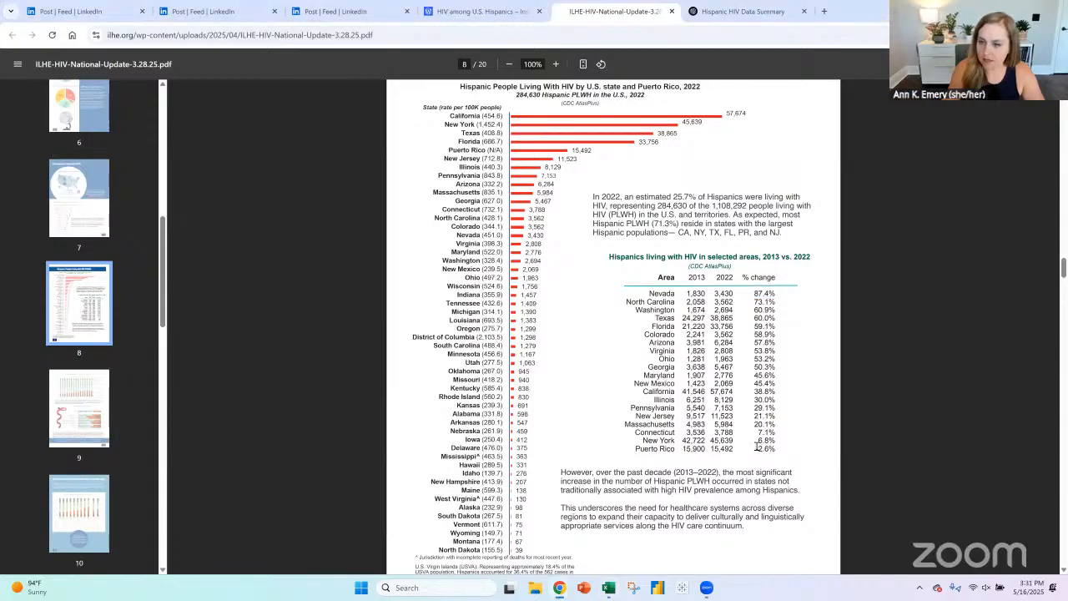
pyautogui.moveTo(758, 448); pyautogui.dragTo(777, 447)
pyautogui.hotkey('alt', 'Tab')
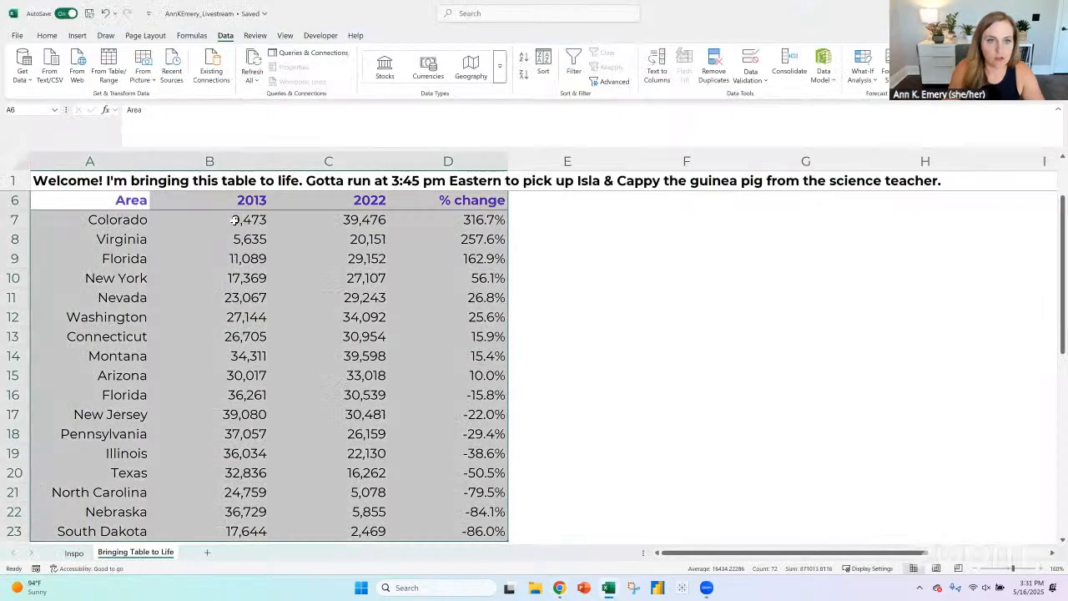
pyautogui.doubleClick(237, 222)
pyautogui.write('2')
pyautogui.press('Return')
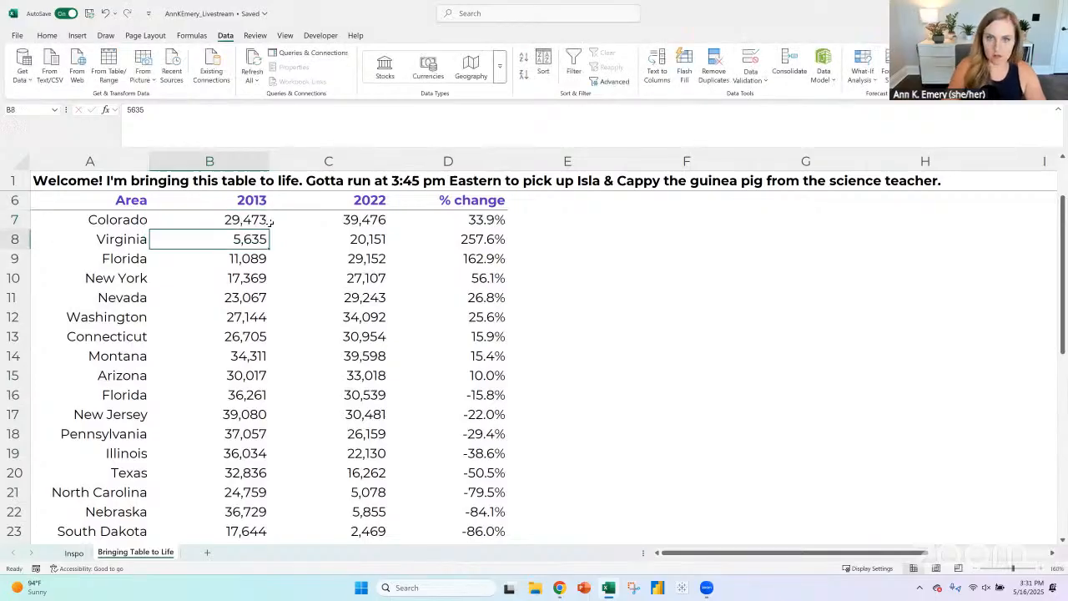
# - Set the 2013 placeholder values to 15,635 for Virginia in B8 and 21,089 for Florida in B9
pyautogui.doubleClick(230, 237)
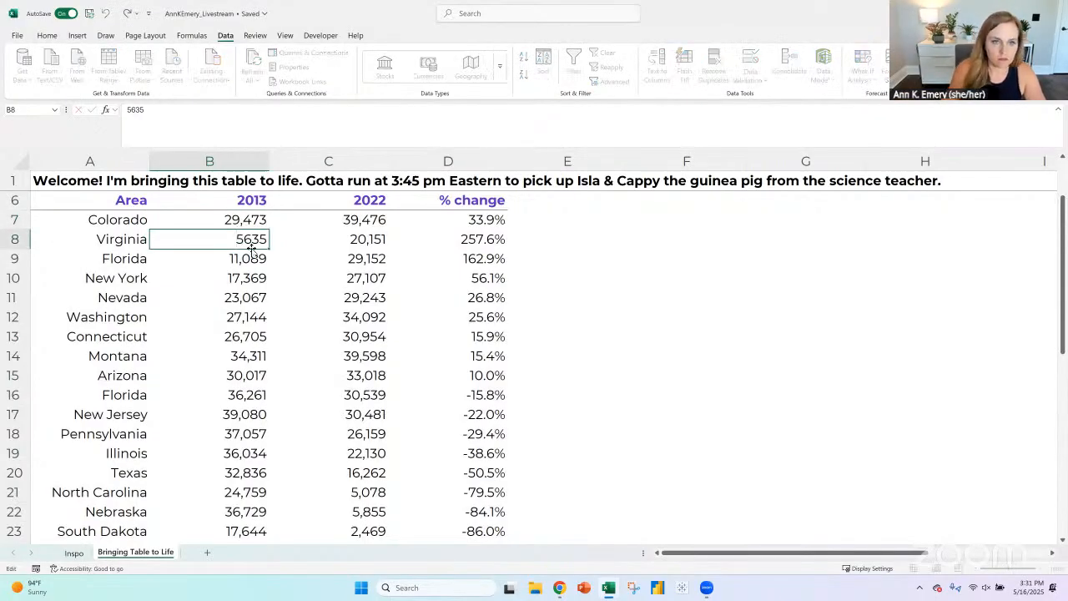
pyautogui.write('1')
pyautogui.press('Return')
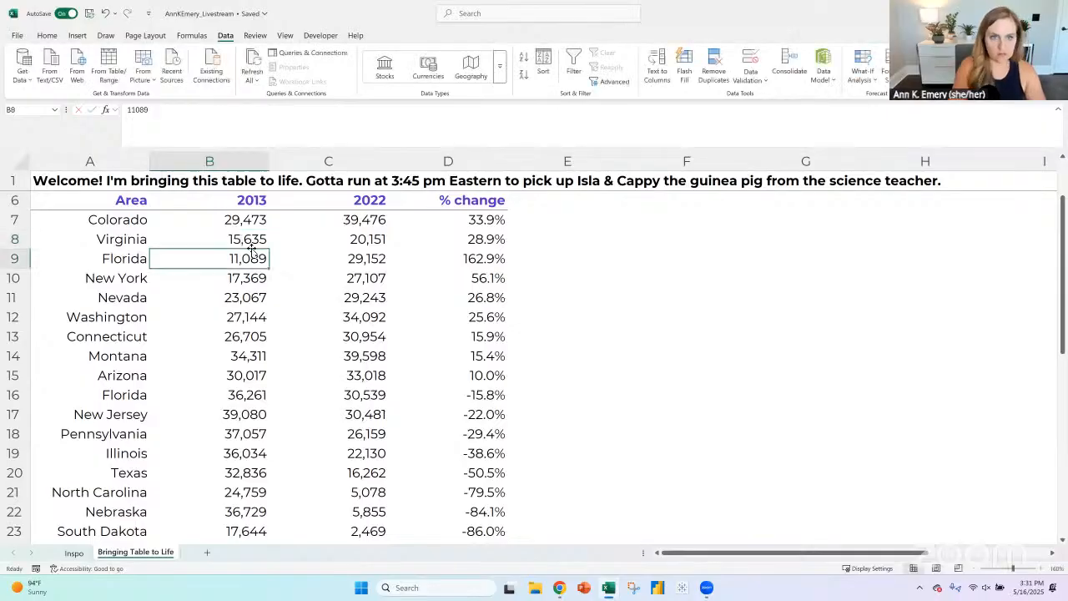
pyautogui.doubleClick(230, 260)
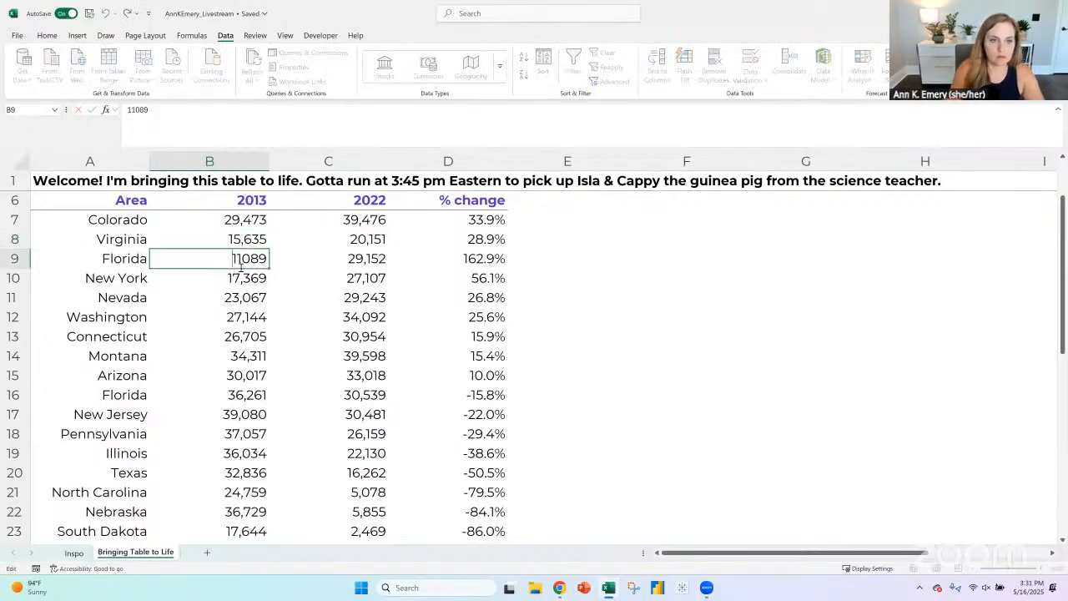
pyautogui.press('Delete')
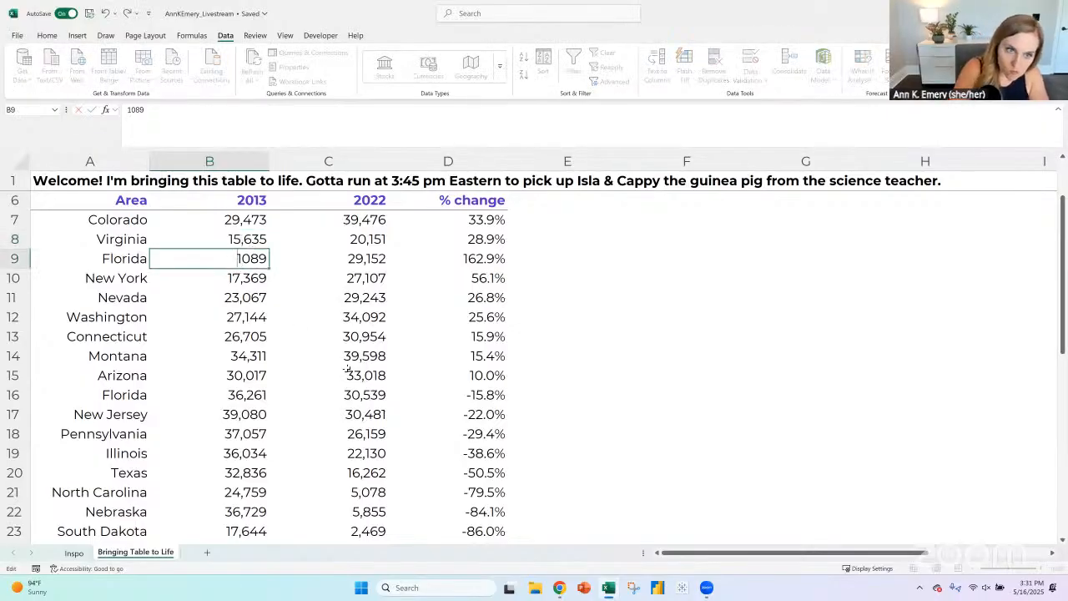
pyautogui.write('2')
pyautogui.press('Return')
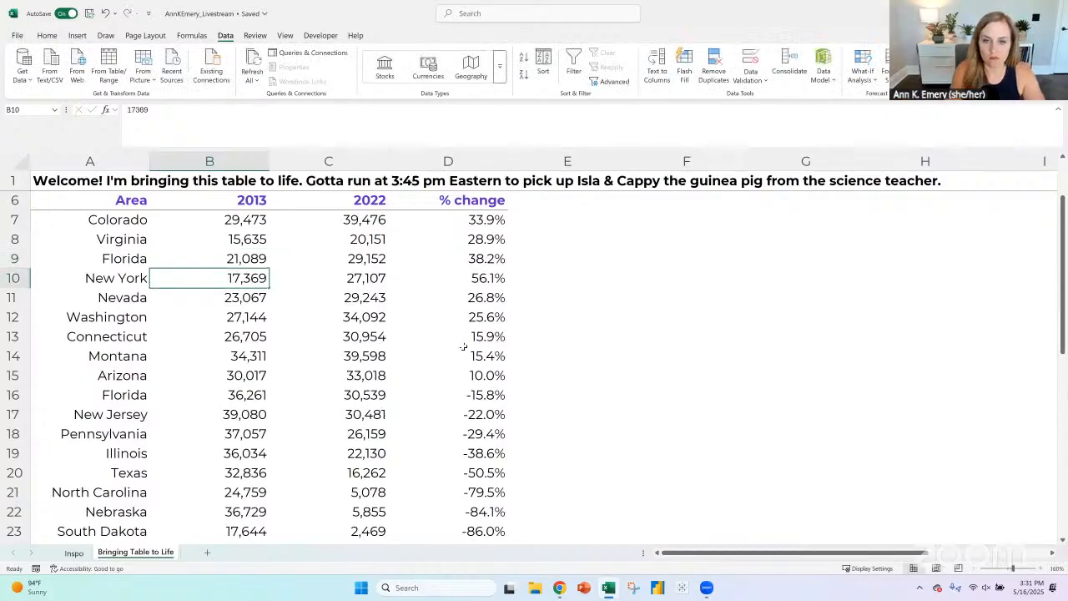
# - Review the negative % change values at the end of the table and select Florida's 2022 value in C16
pyautogui.scroll(-1, 466, 345)
pyautogui.click(494, 480)
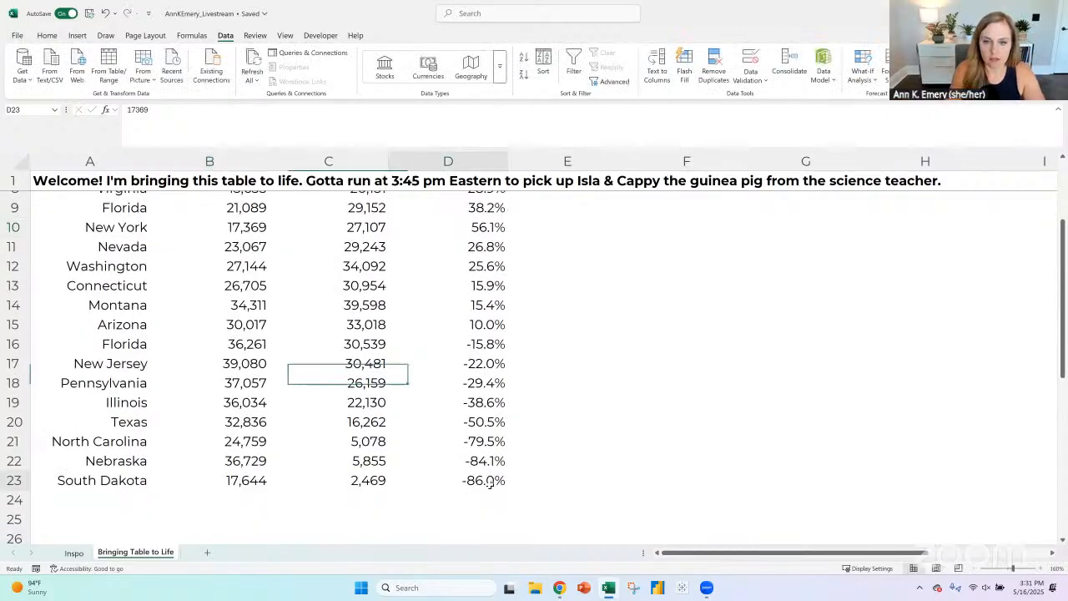
pyautogui.click(493, 365)
pyautogui.click(488, 329)
pyautogui.click(487, 344)
pyautogui.press('Left')
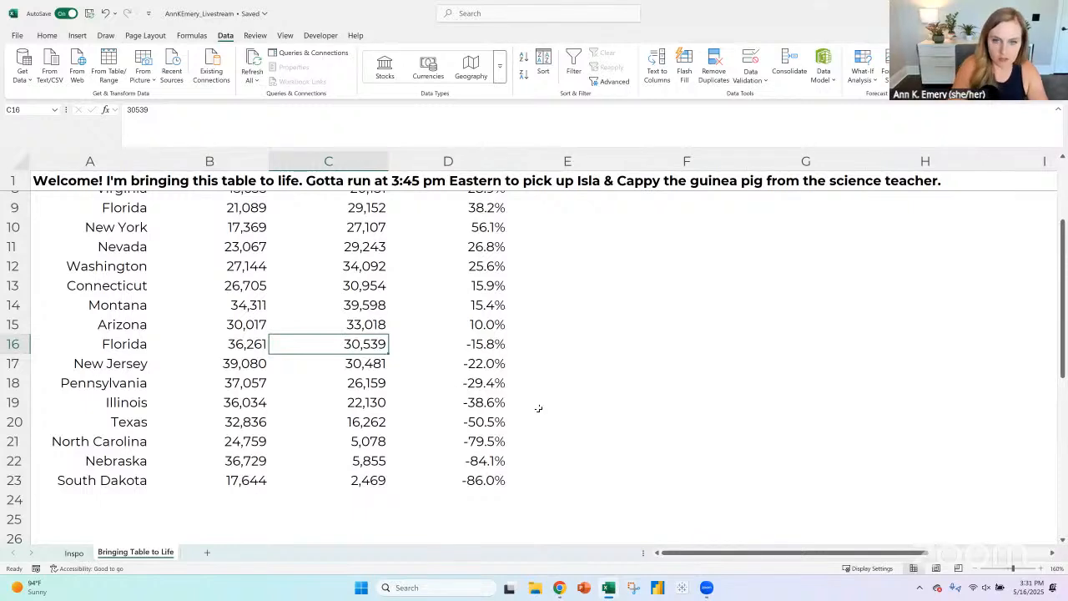
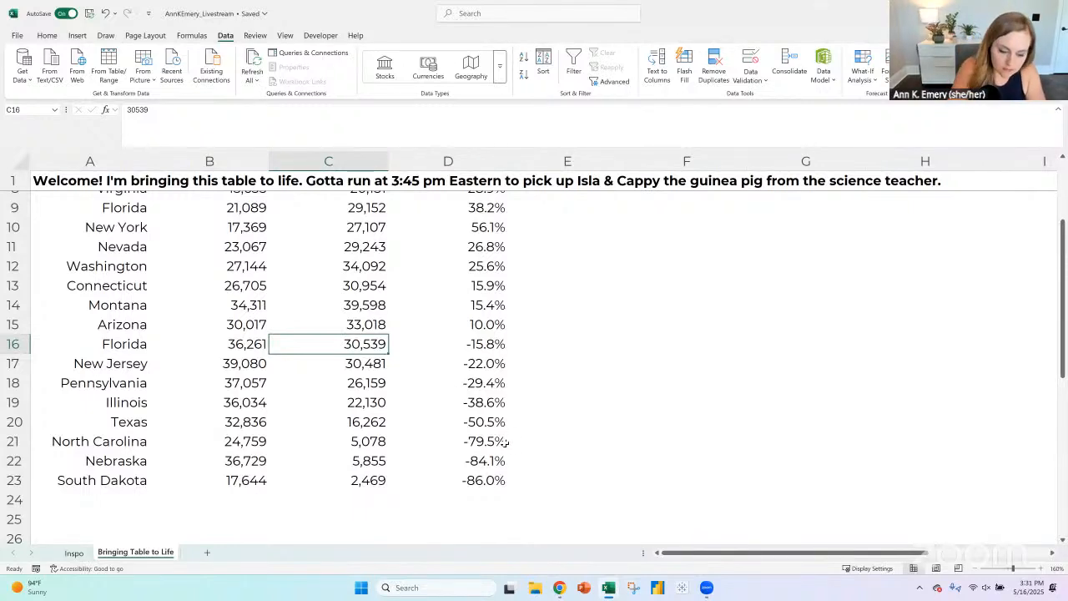
# - Set the 2022 placeholder values to 34,000 in C16, 38,123 in C17, 36,123 in C18 and 35,123 in C19
pyautogui.write('34000')
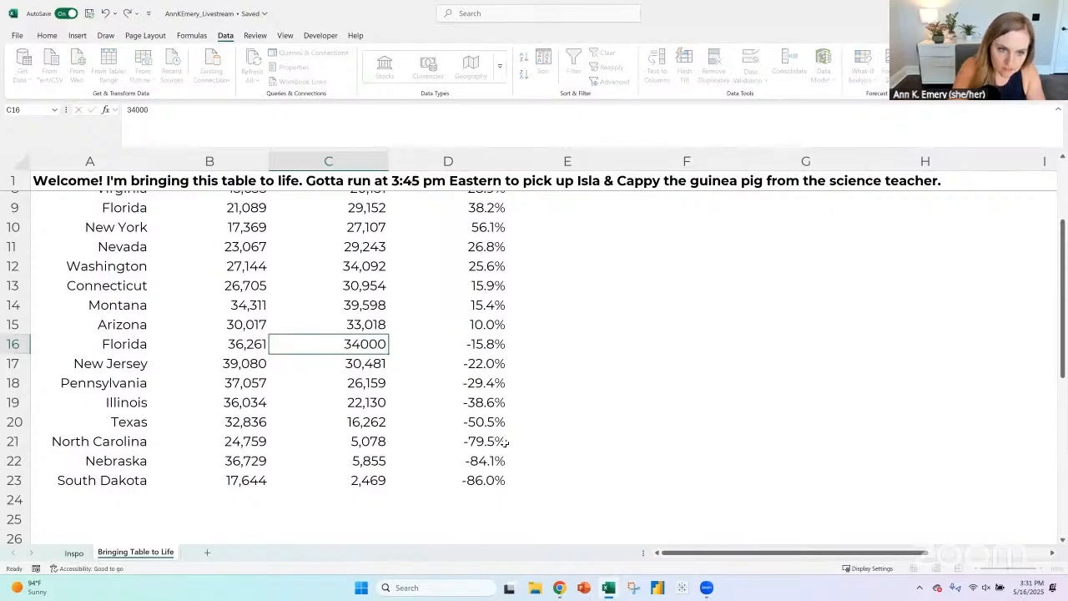
pyautogui.press('Return')
pyautogui.write('38123')
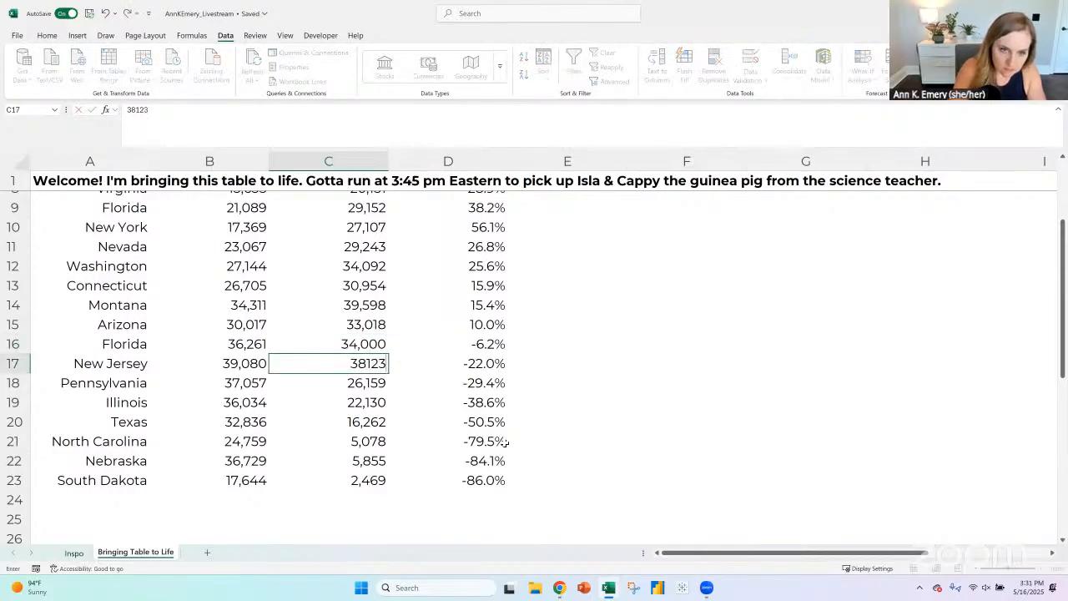
pyautogui.press('Return')
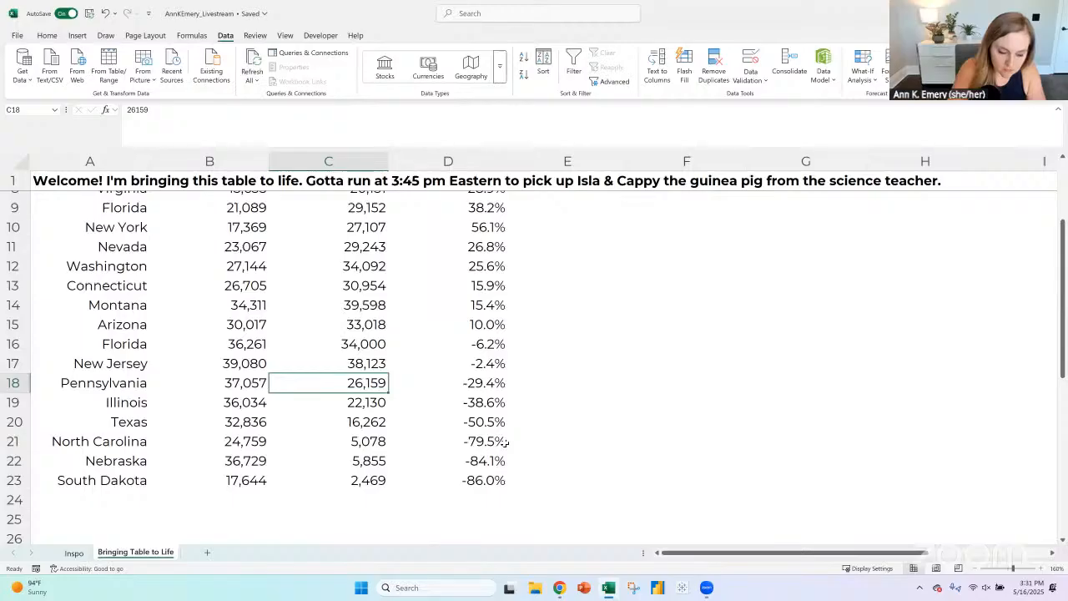
pyautogui.write('36123')
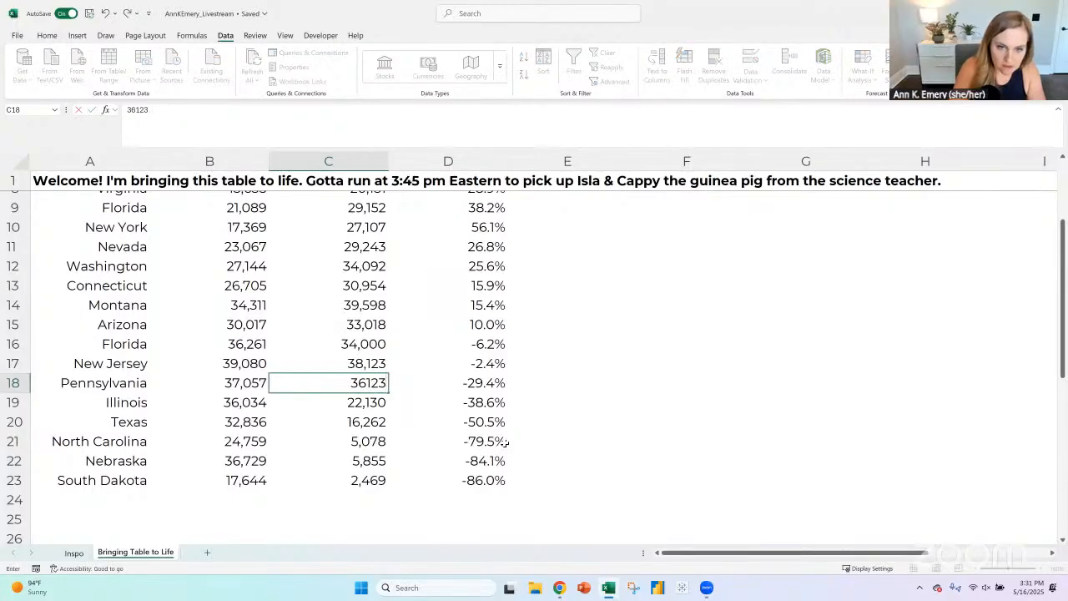
pyautogui.press('Return')
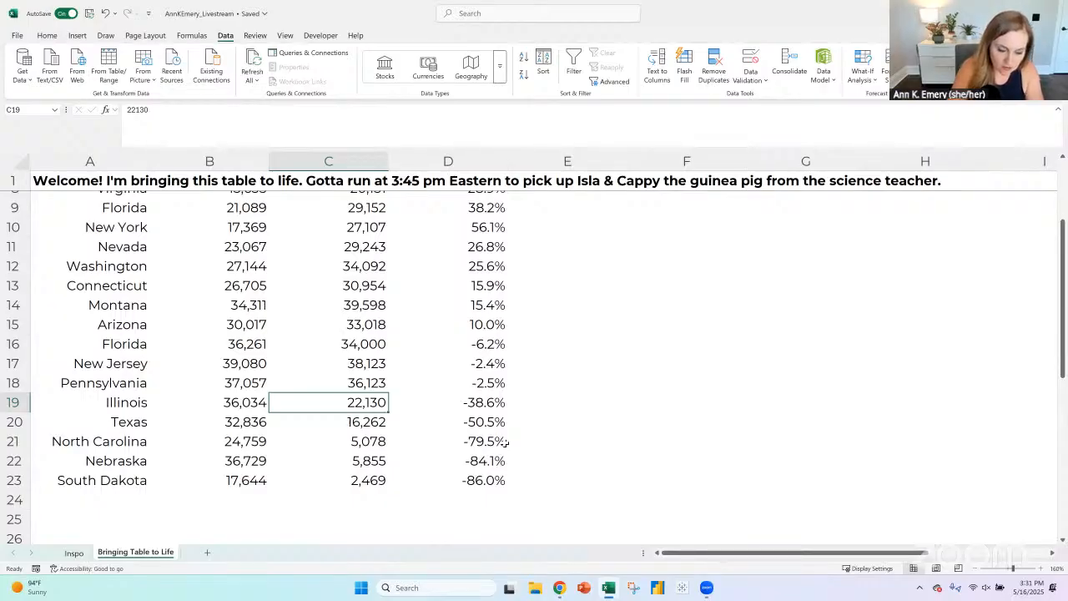
pyautogui.write('35123')
pyautogui.press('Return')
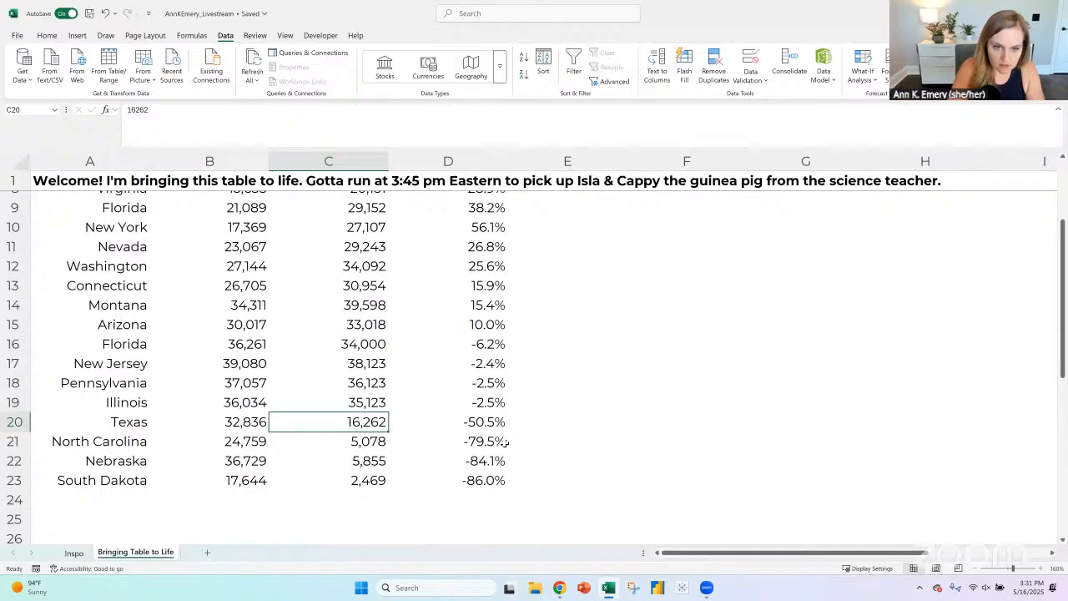
# - Set the 2022 placeholder values to 31,123 in C20, 23,000 in C21, 36,123 in C22 and 17,123 in C23
pyautogui.write('31123')
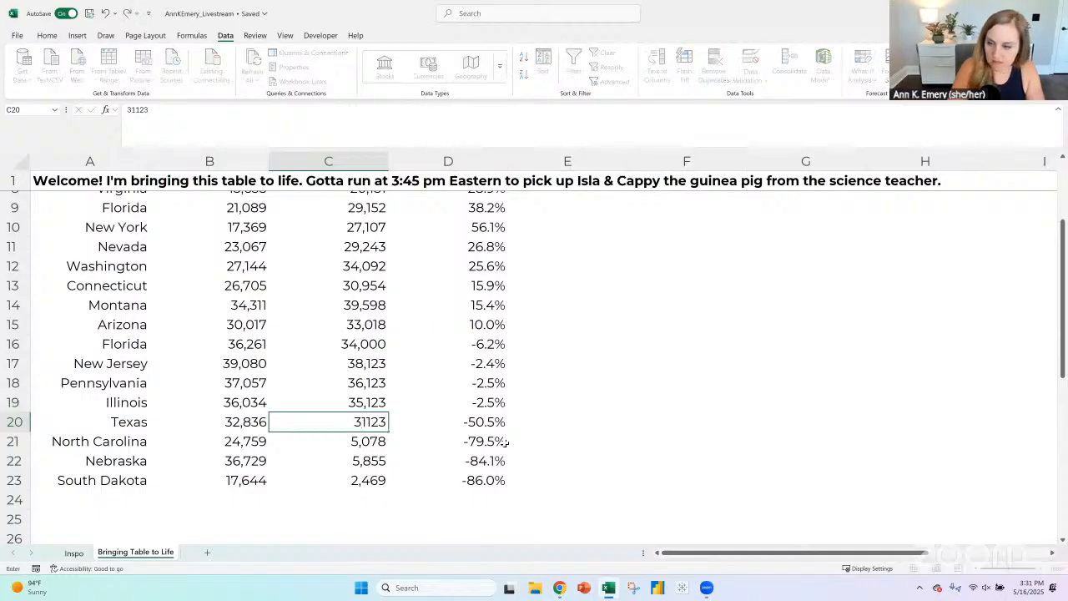
pyautogui.press('Return')
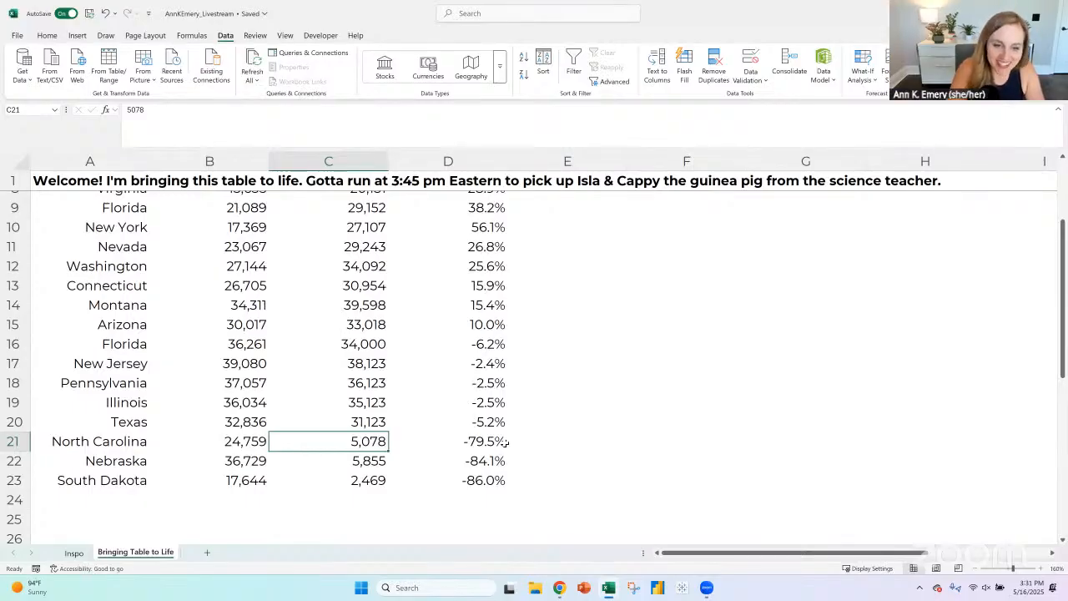
pyautogui.write('000')
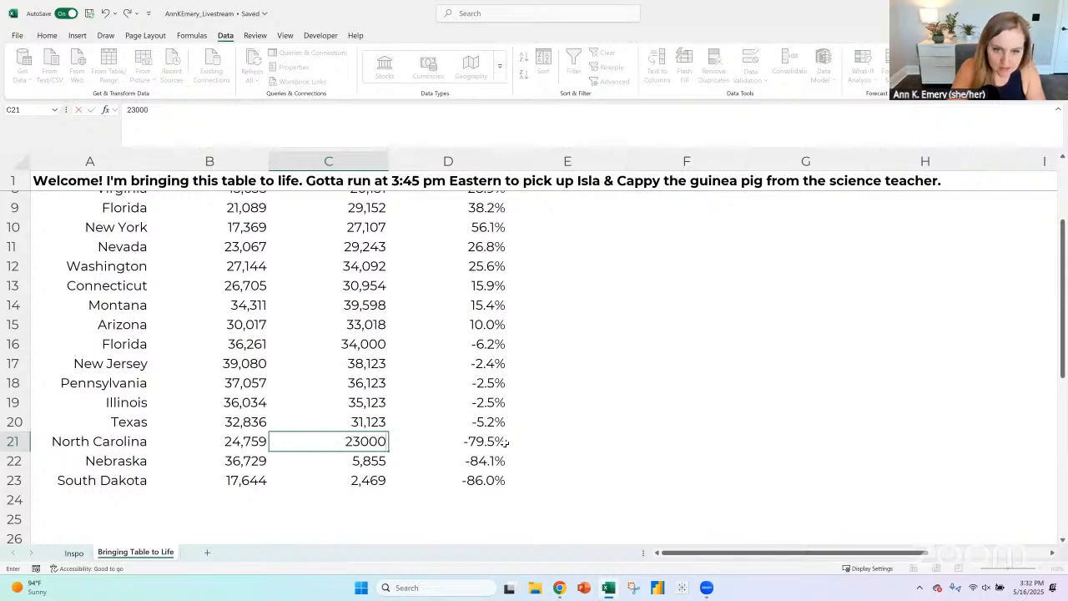
pyautogui.press('Return')
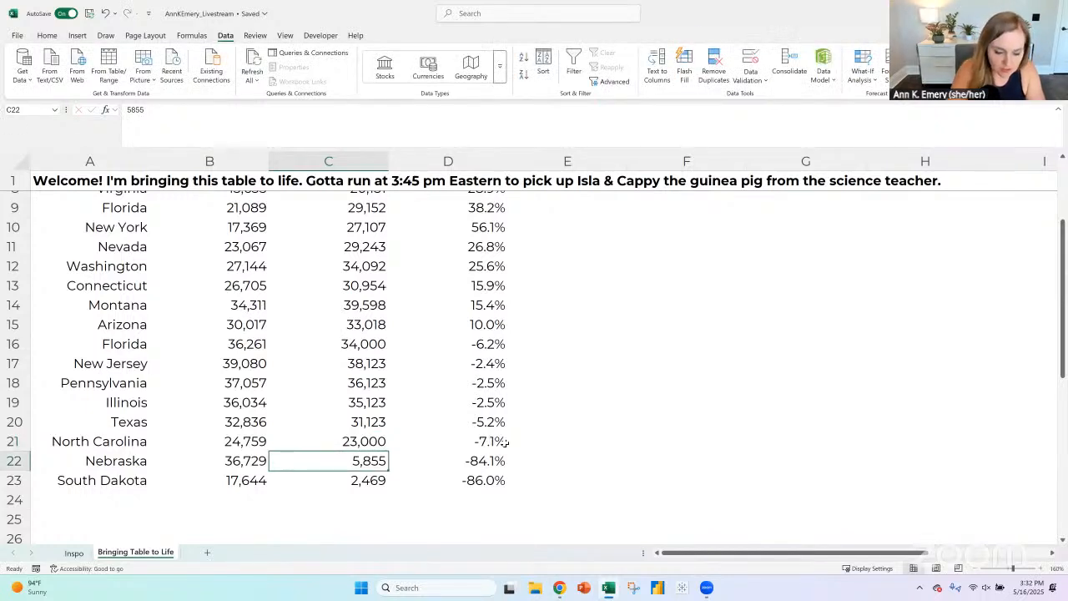
pyautogui.write('36123')
pyautogui.press('Return')
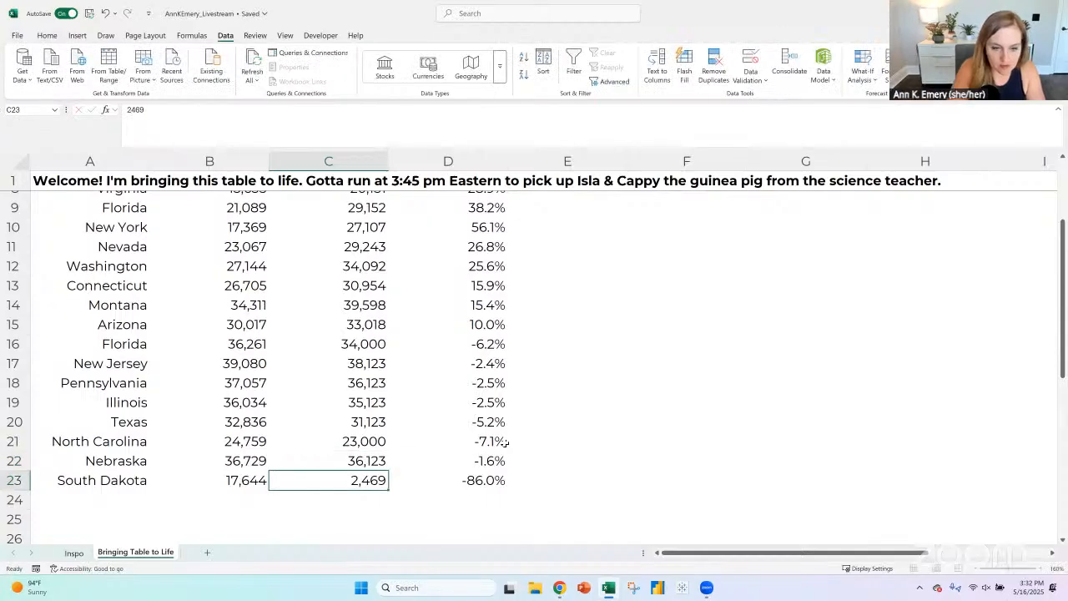
pyautogui.write('17123')
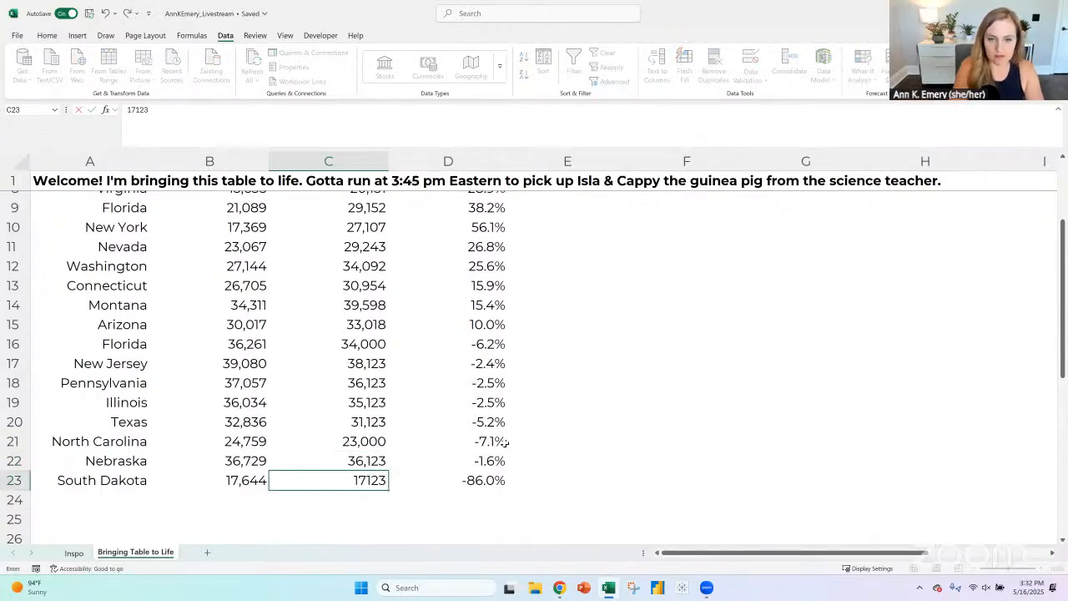
pyautogui.press('Return')
# - Sort the state table A6:D23 by % change, largest to smallest
pyautogui.scroll(3, 440, 341)
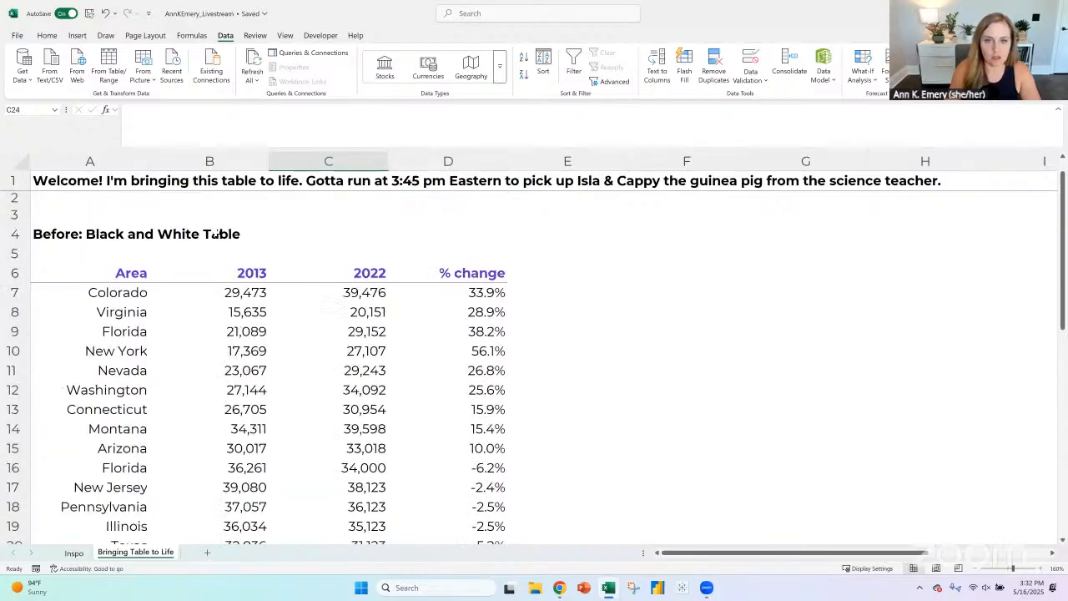
pyautogui.click(118, 272)
pyautogui.moveTo(118, 272); pyautogui.dragTo(499, 534)
pyautogui.click(543, 65)
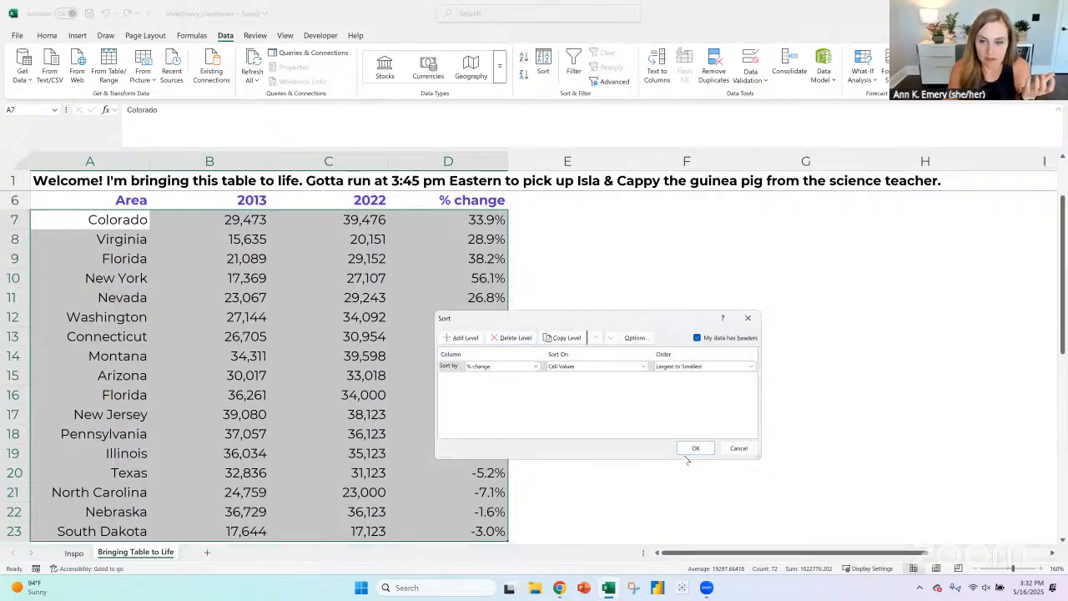
pyautogui.click(692, 450)
pyautogui.click(644, 378)
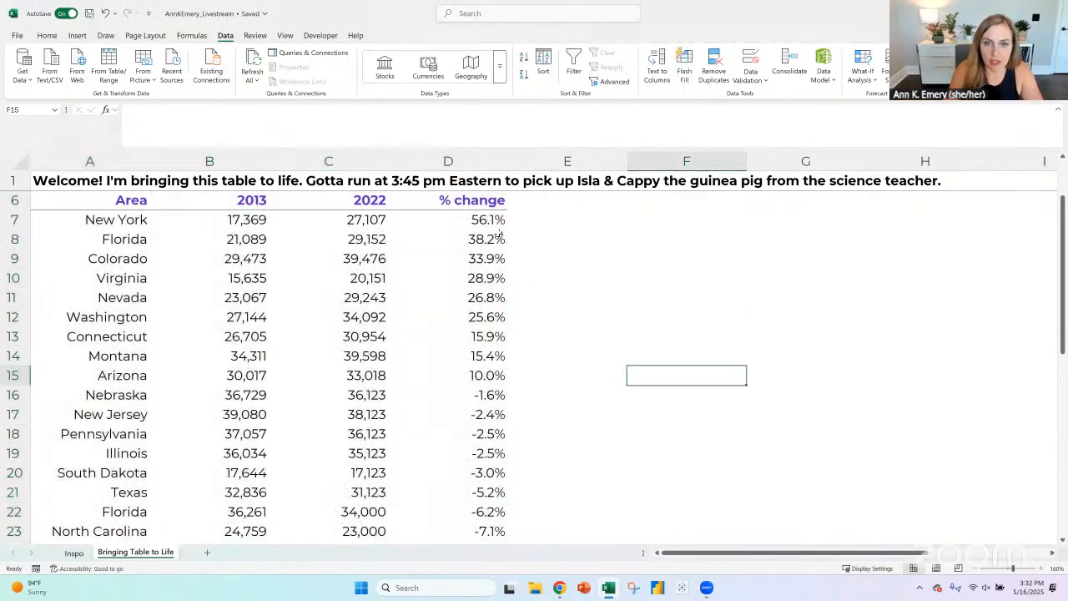
# - Copy the whole "Before" table with its title, A4:D23, and paste the duplicate below it starting at A28
pyautogui.scroll(2, 158, 244)
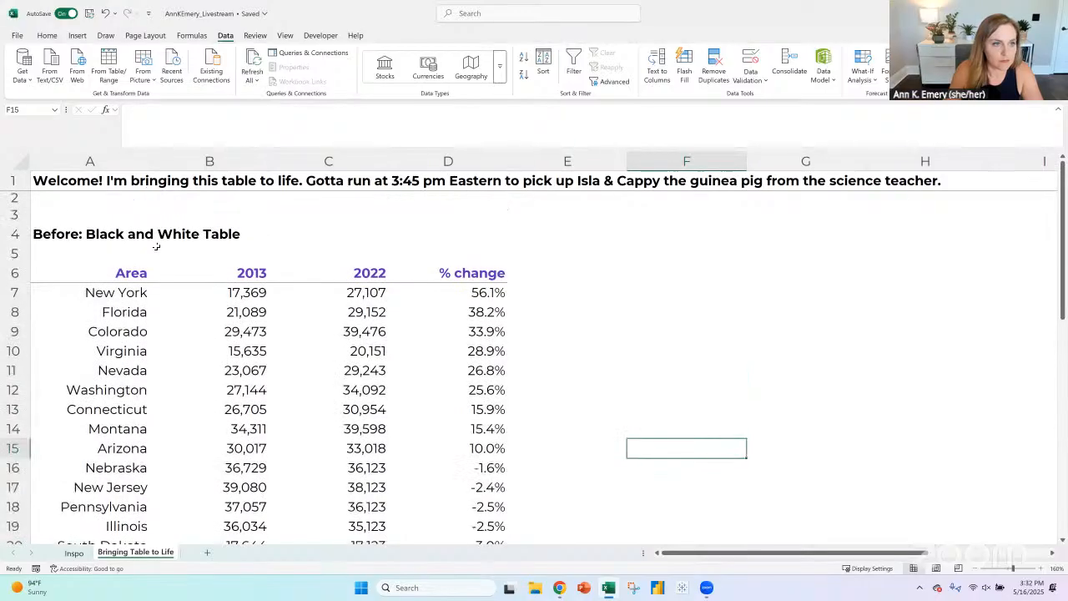
pyautogui.scroll(-4, 740, 473)
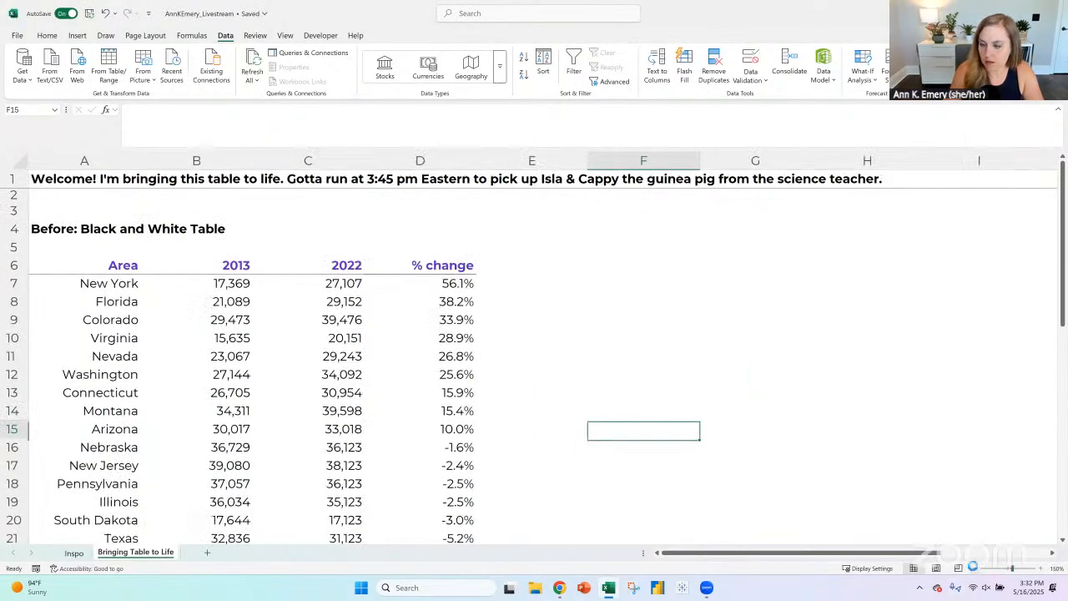
pyautogui.click(55, 216)
pyautogui.keyDown('shift'); pyautogui.click(368, 493); pyautogui.keyUp('shift')
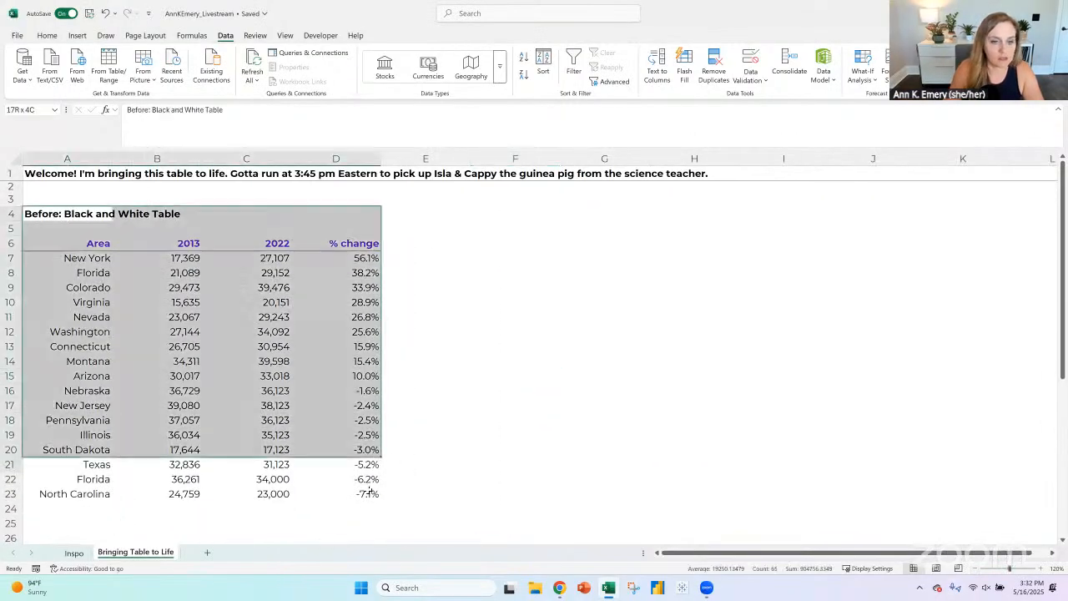
pyautogui.hotkey('ctrl', 'c')
pyautogui.scroll(-3, 59, 452)
pyautogui.click(60, 453)
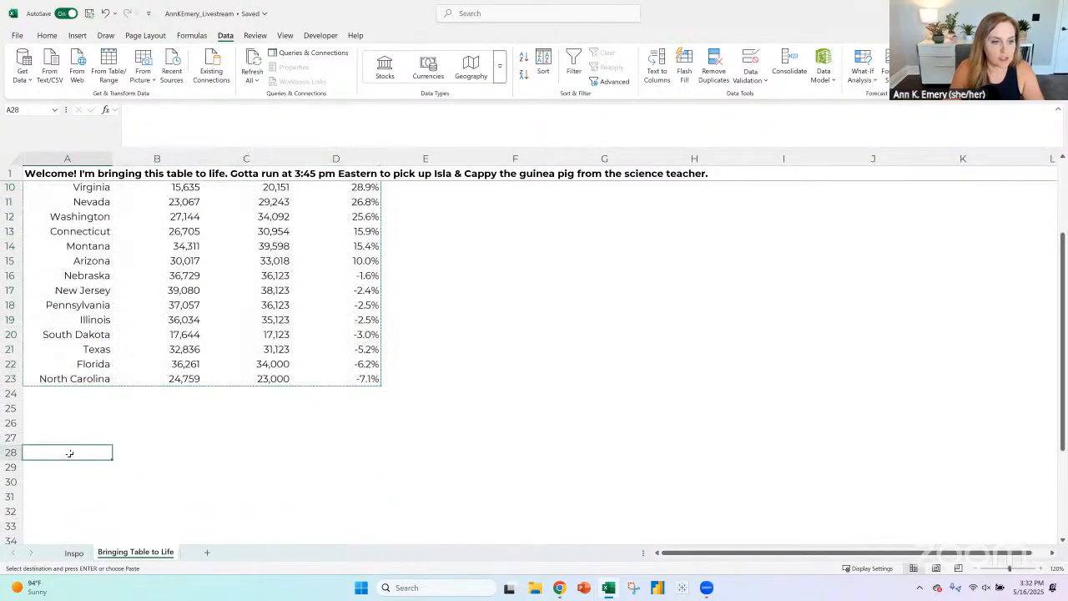
pyautogui.hotkey('ctrl', 'v')
# - Title the duplicated table "Bare-Min Edits" in A28
pyautogui.write('Bare-')
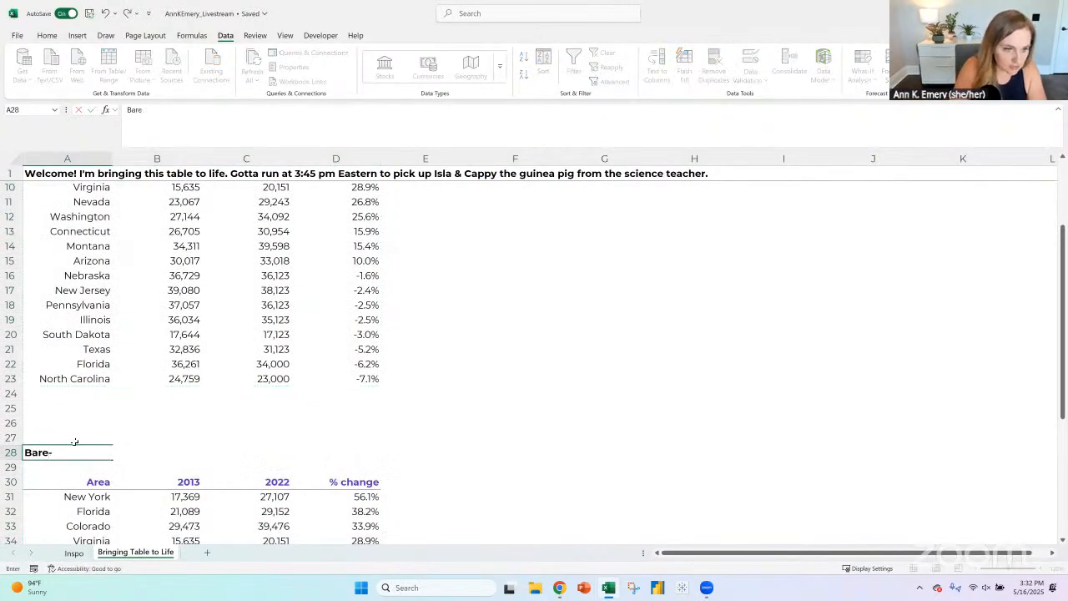
pyautogui.write('Min Edits')
pyautogui.press('Return')
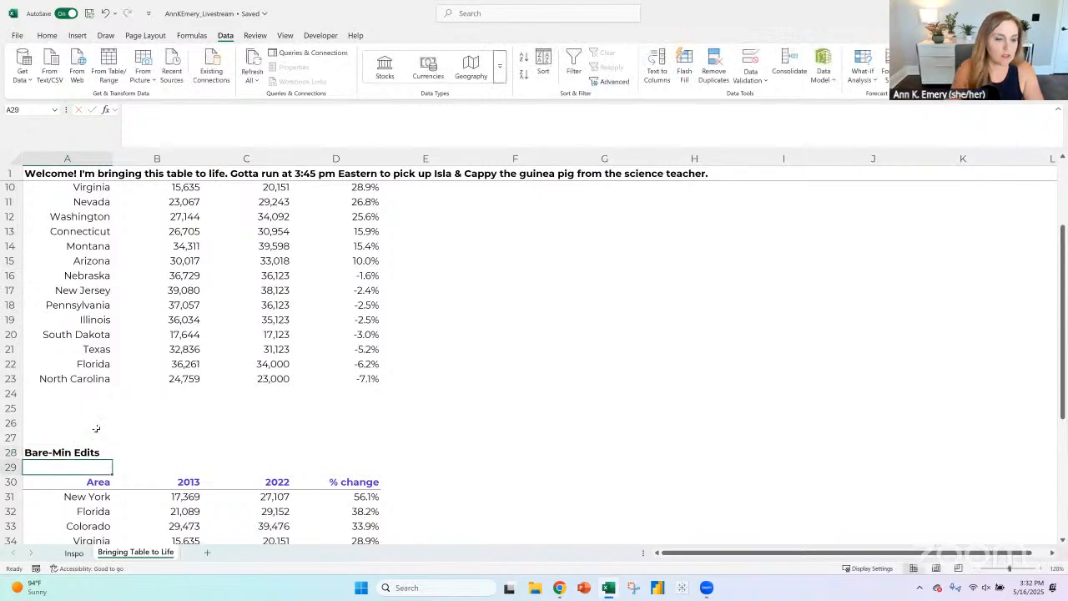
# - Left-align the area column of the Bare-Min Edits table, including its header, in A30:A47
pyautogui.scroll(-3, 96, 429)
pyautogui.scroll(-2, 104, 310)
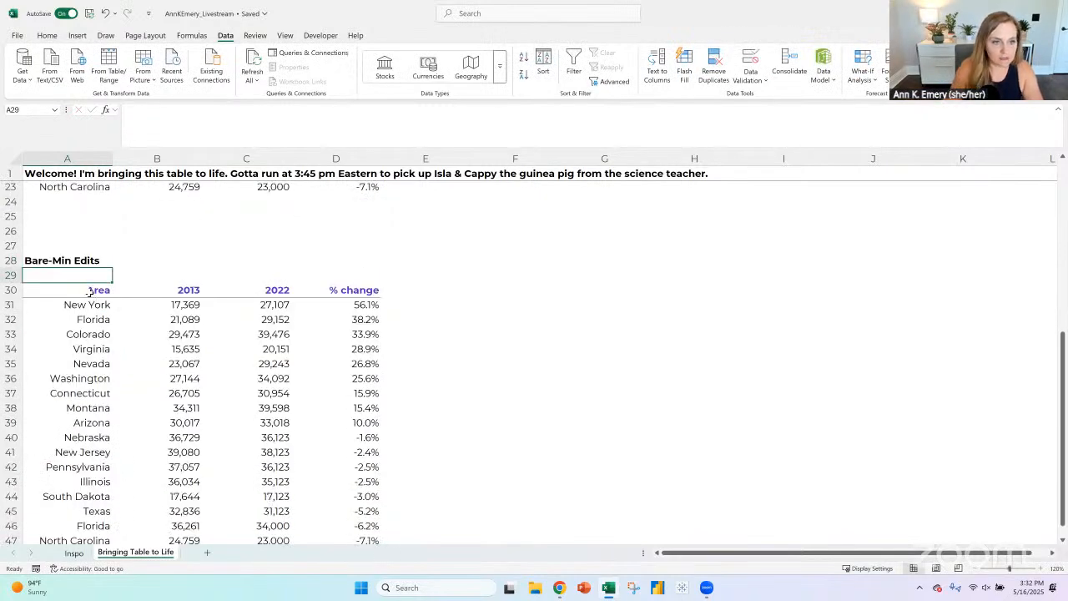
pyautogui.click(90, 291)
pyautogui.hotkey('ctrl', 'shift', 'Down')
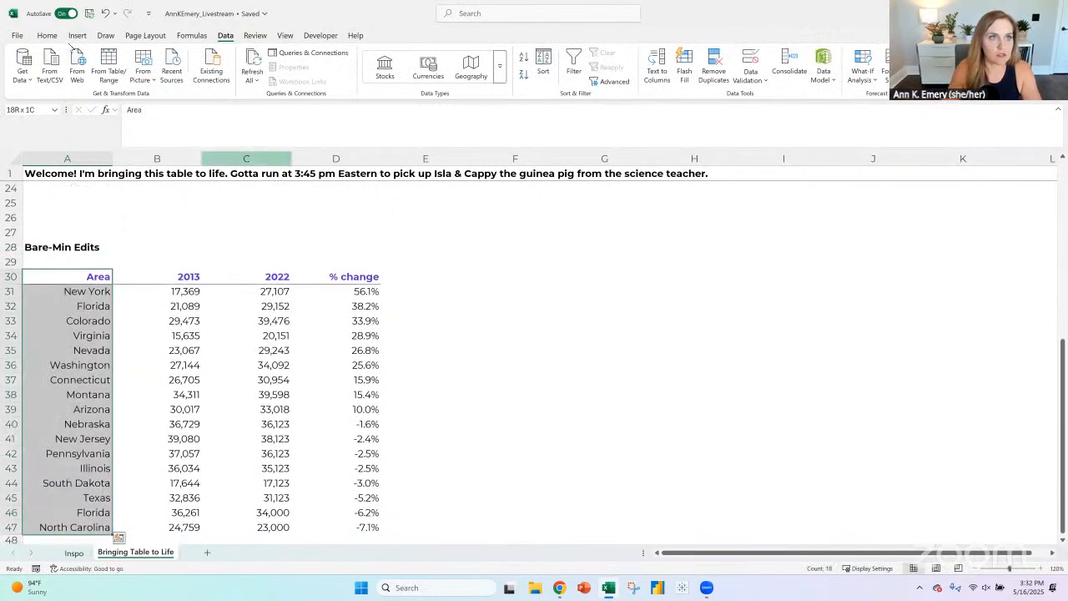
pyautogui.click(47, 35)
pyautogui.click(243, 74)
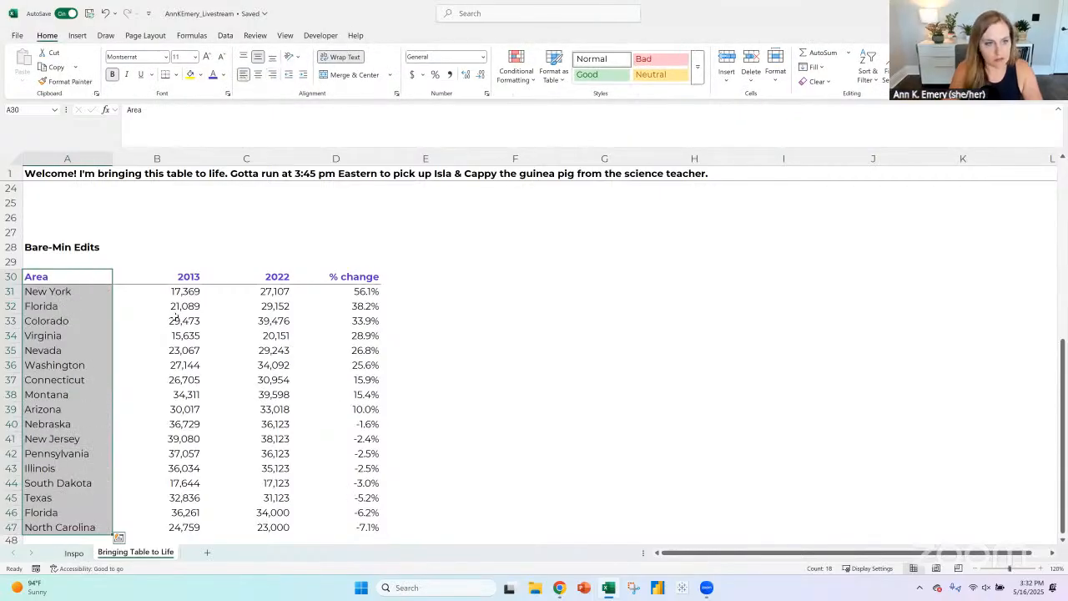
# - Rename the first column header of the Bare-Min Edits table in A30 to "State"
pyautogui.click(89, 274)
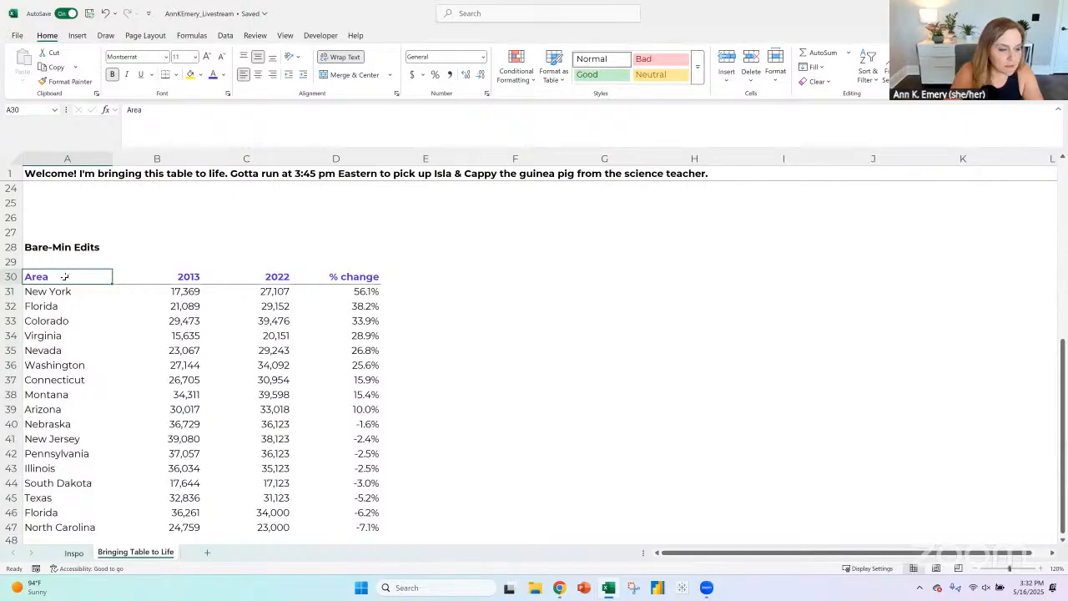
pyautogui.moveTo(63, 290); pyautogui.dragTo(67, 424)
pyautogui.click(76, 276)
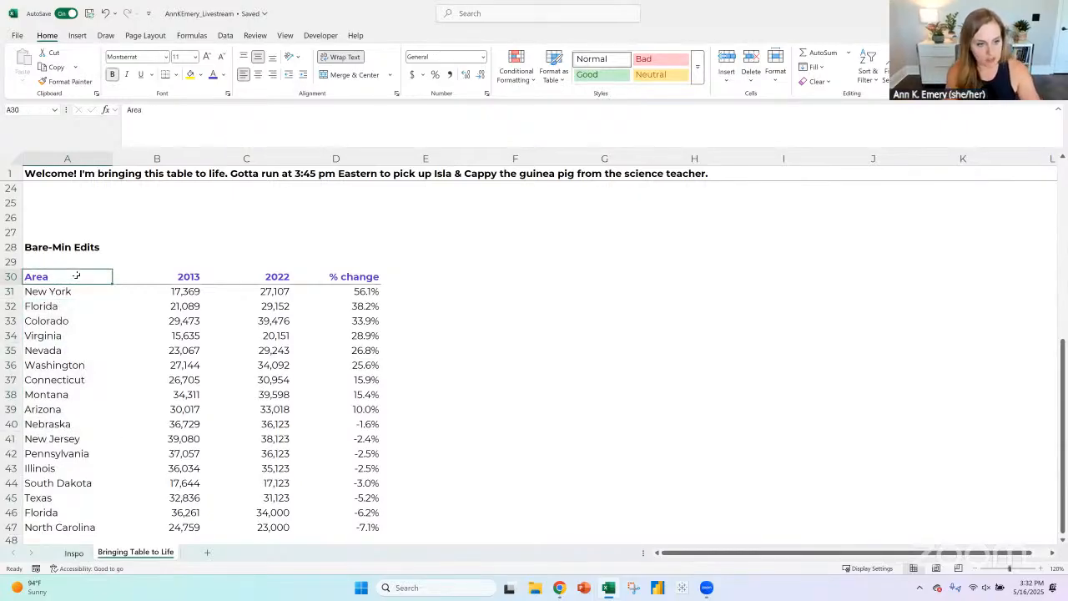
pyautogui.write('State')
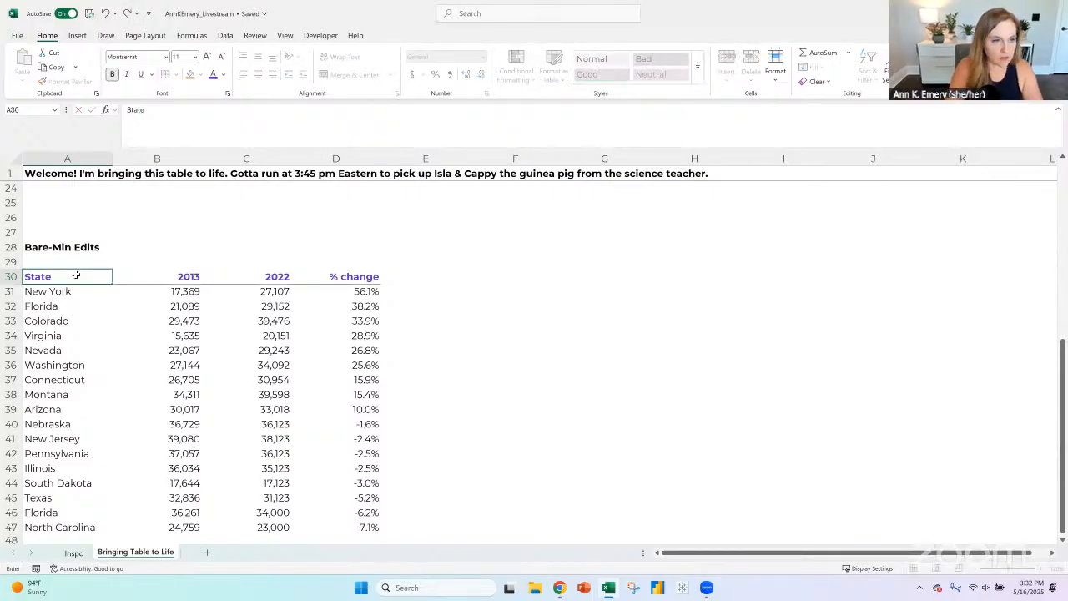
pyautogui.press('Return')
# - Change the first column header of the original "Before" table in A6 to "State" as well
pyautogui.scroll(6, 89, 261)
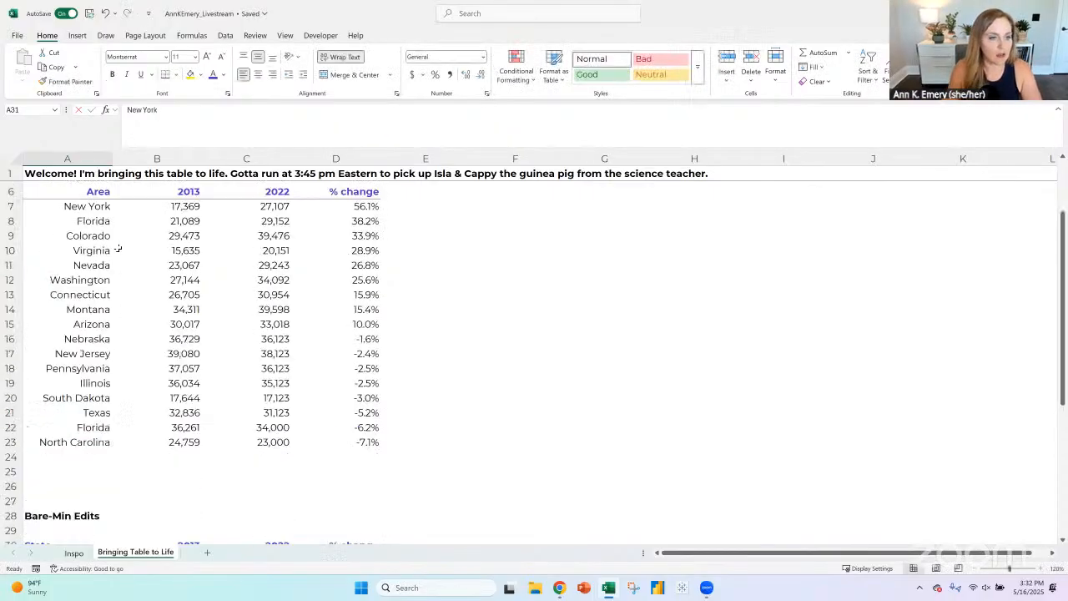
pyautogui.click(90, 192)
pyautogui.write('State')
pyautogui.press('Return')
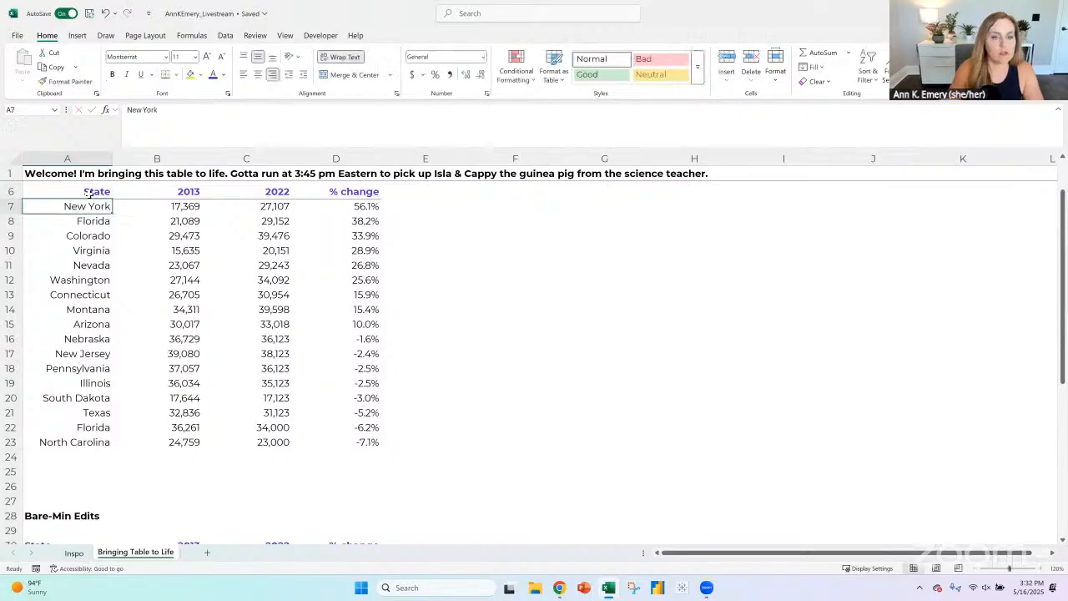
# - Add light gray horizontal borders between all rows of the Bare-Min Edits table, A30:D47
pyautogui.scroll(-6, 495, 416)
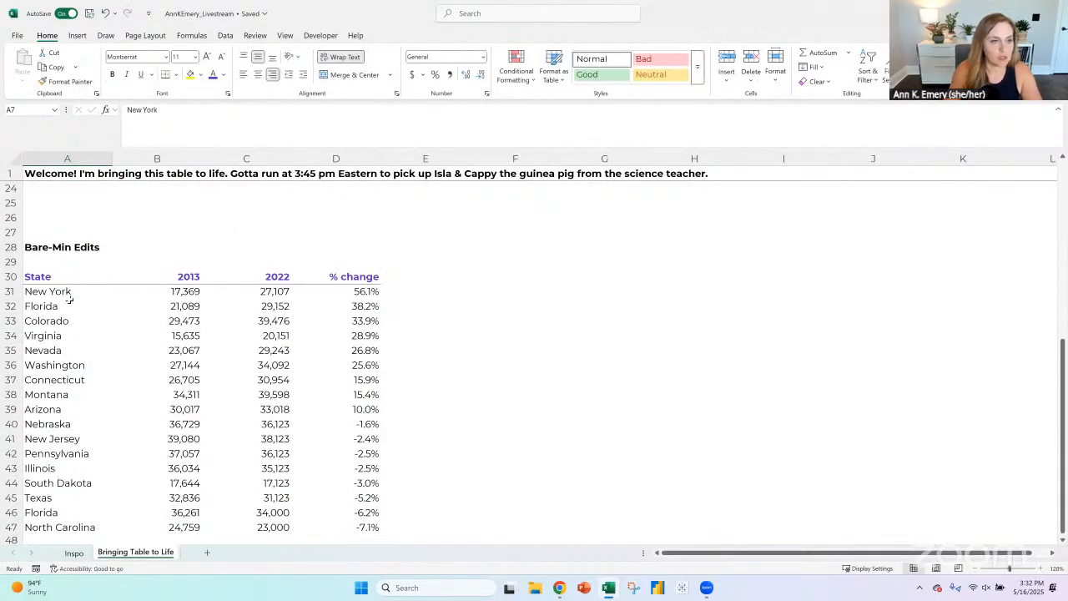
pyautogui.moveTo(58, 291); pyautogui.dragTo(340, 528)
pyautogui.moveTo(101, 276); pyautogui.dragTo(340, 528)
pyautogui.click(175, 75)
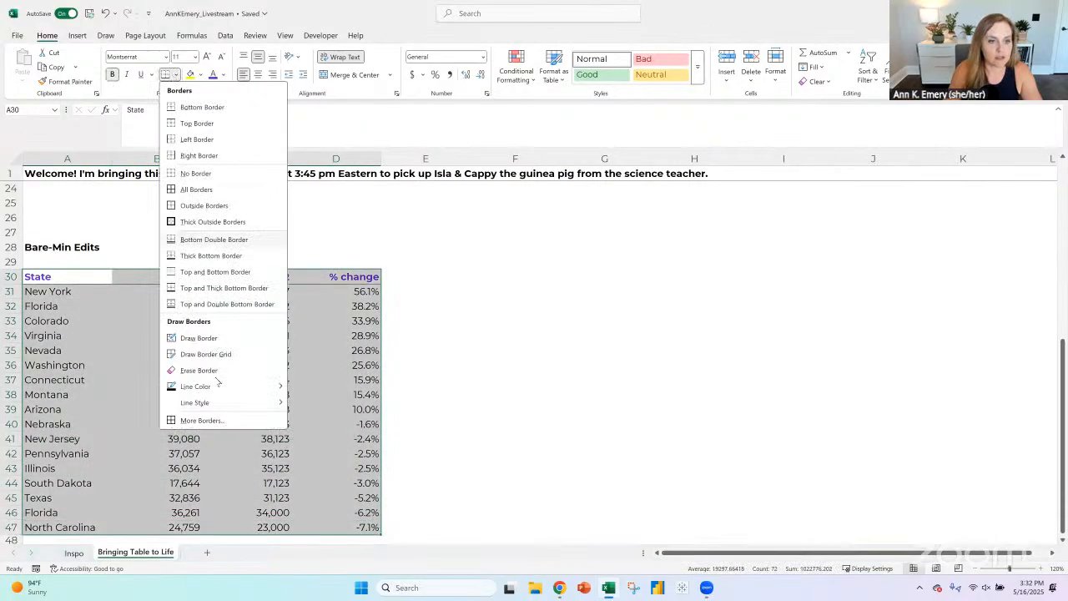
pyautogui.click(226, 423)
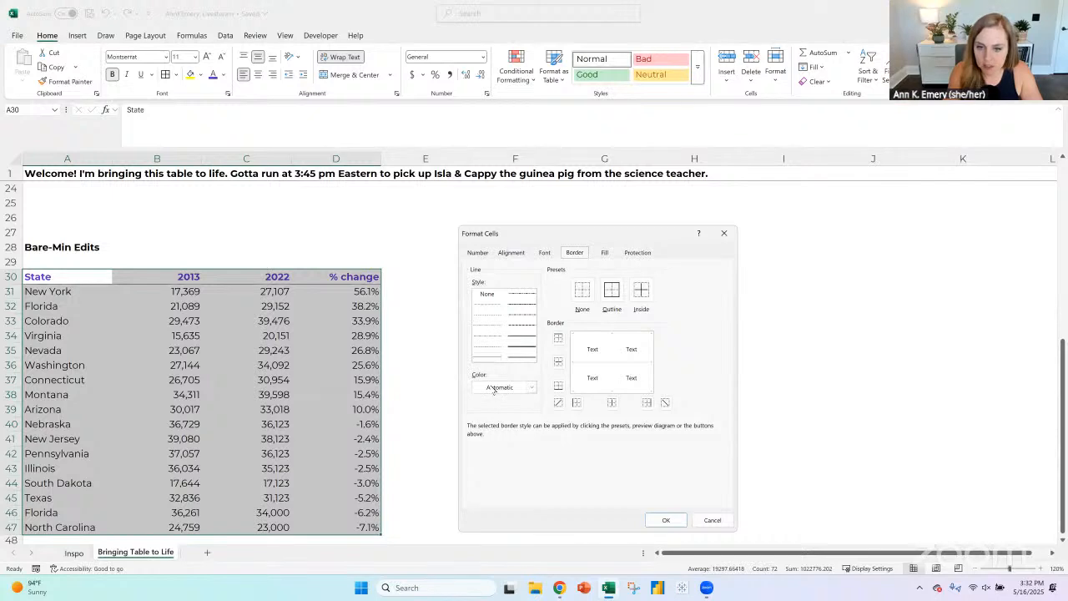
pyautogui.click(501, 387)
pyautogui.click(495, 284)
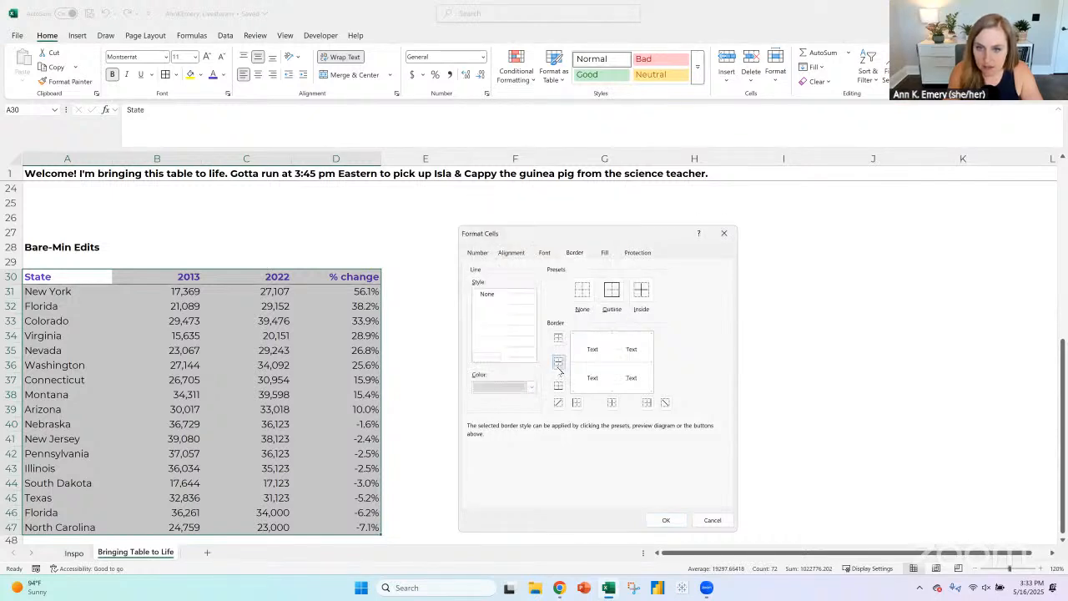
pyautogui.click(558, 363)
pyautogui.click(668, 522)
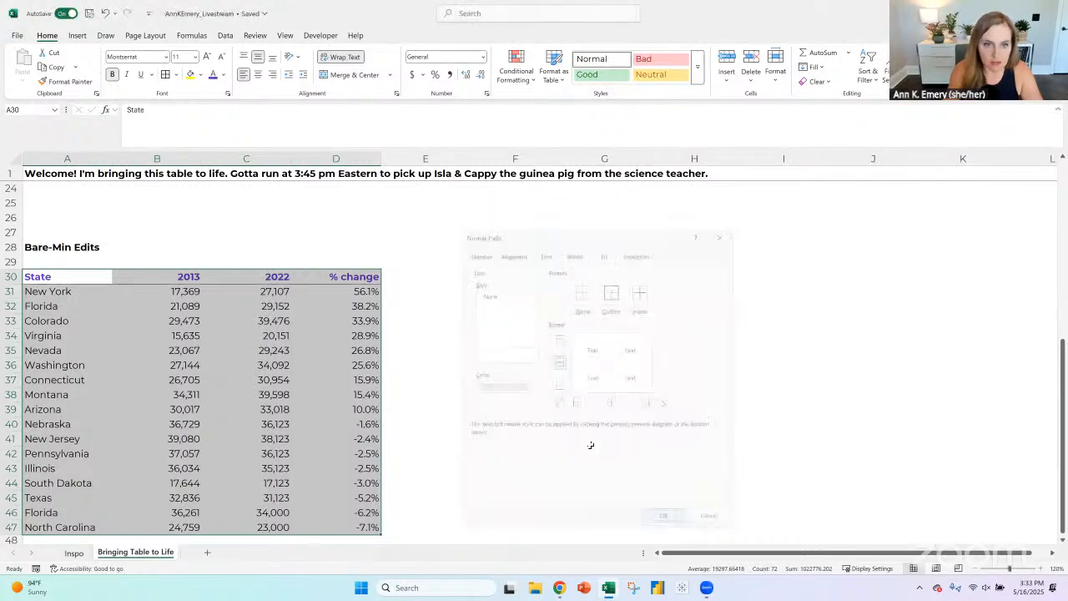
pyautogui.click(70, 279)
pyautogui.moveTo(71, 279); pyautogui.dragTo(338, 279)
pyautogui.click(515, 322)
pyautogui.scroll(-1, 617, 420)
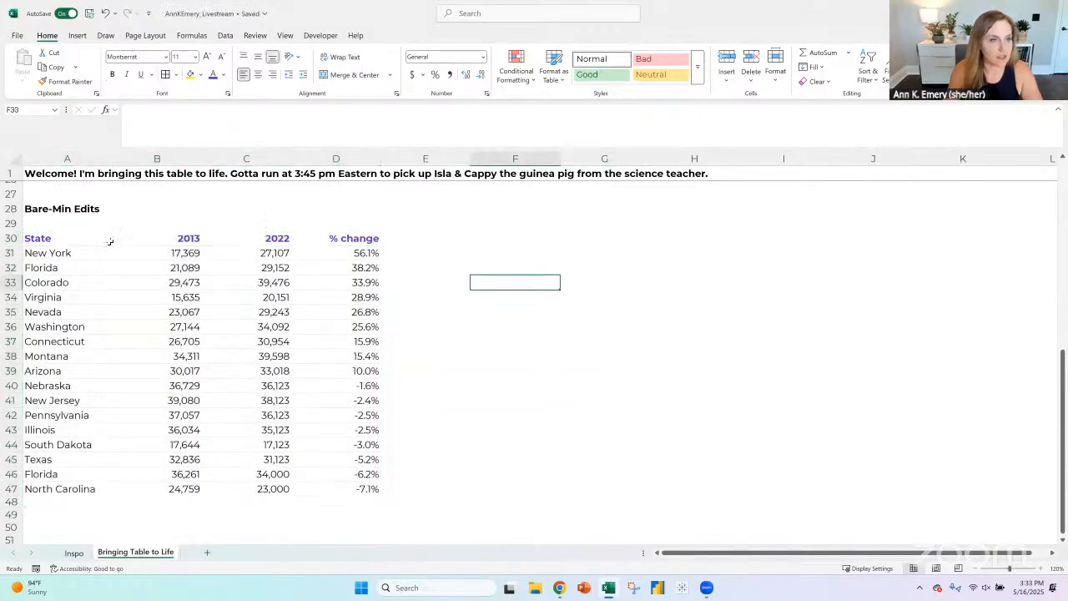
# - Duplicate the Bare-Min Edits title and table from A28:D47 further down the sheet, starting at A54
pyautogui.moveTo(42, 209); pyautogui.dragTo(353, 485)
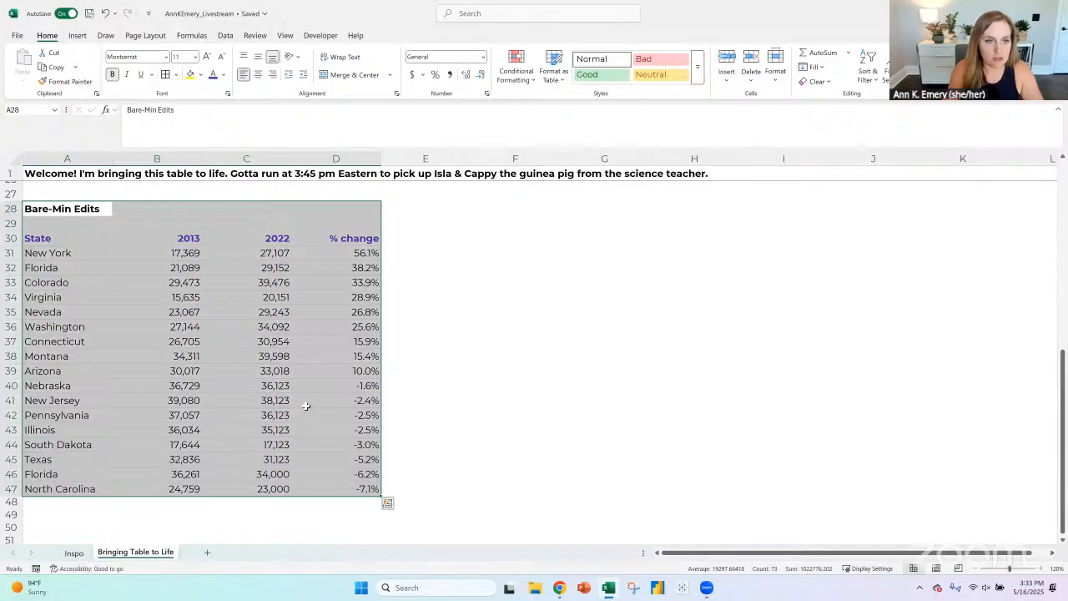
pyautogui.hotkey('ctrl', 'c')
pyautogui.scroll(-3, 72, 429)
pyautogui.click(74, 426)
pyautogui.hotkey('ctrl', 'v')
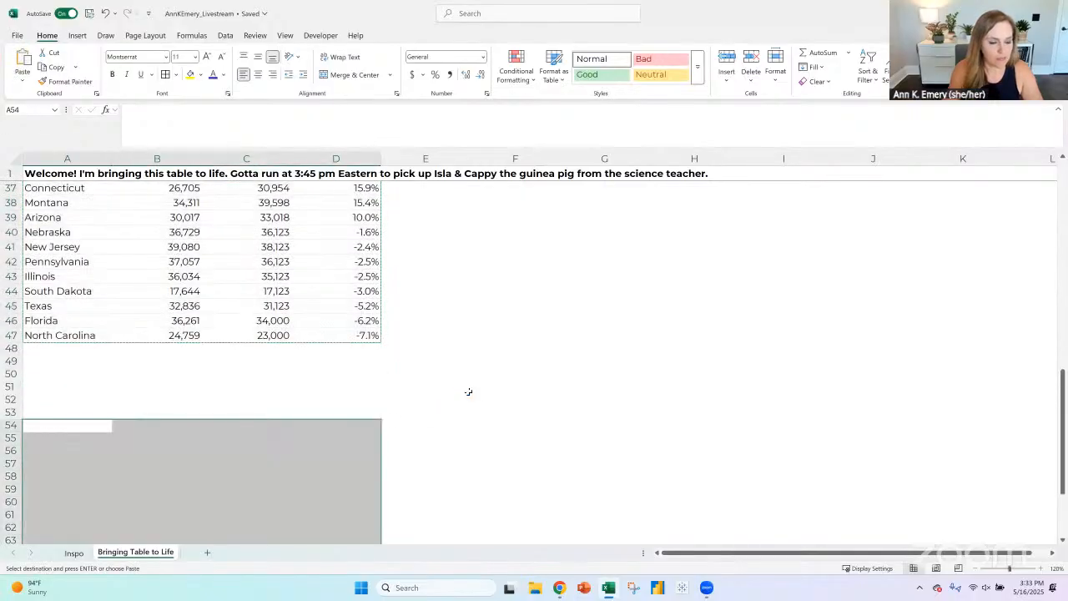
pyautogui.scroll(-4, 473, 384)
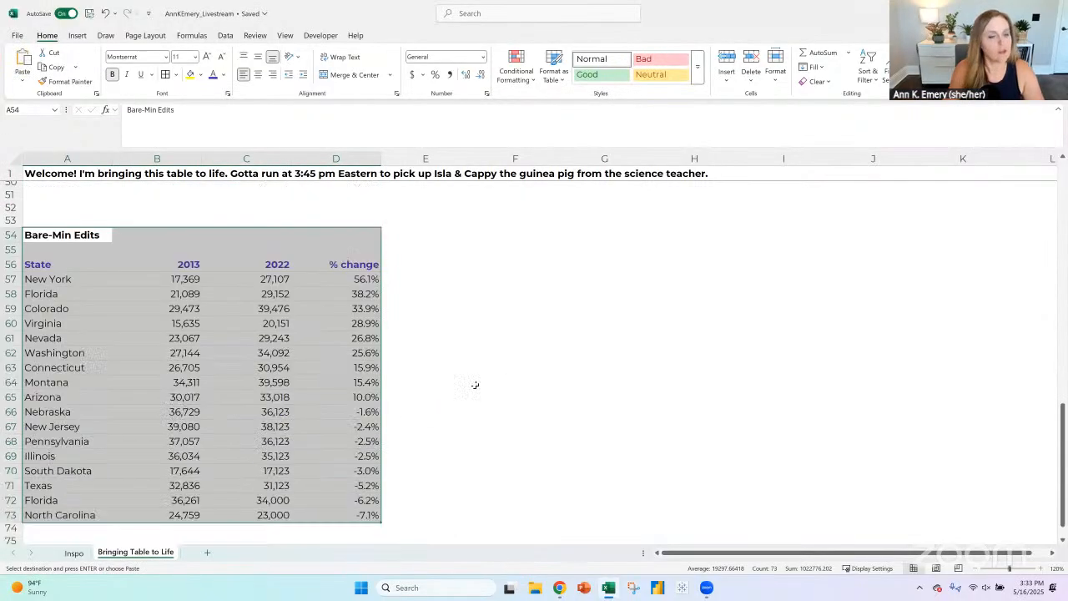
# - Review the source table picture on the Inspo sheet and the 2013, 2022 and % change headers of the copied table in row 56
pyautogui.click(187, 266)
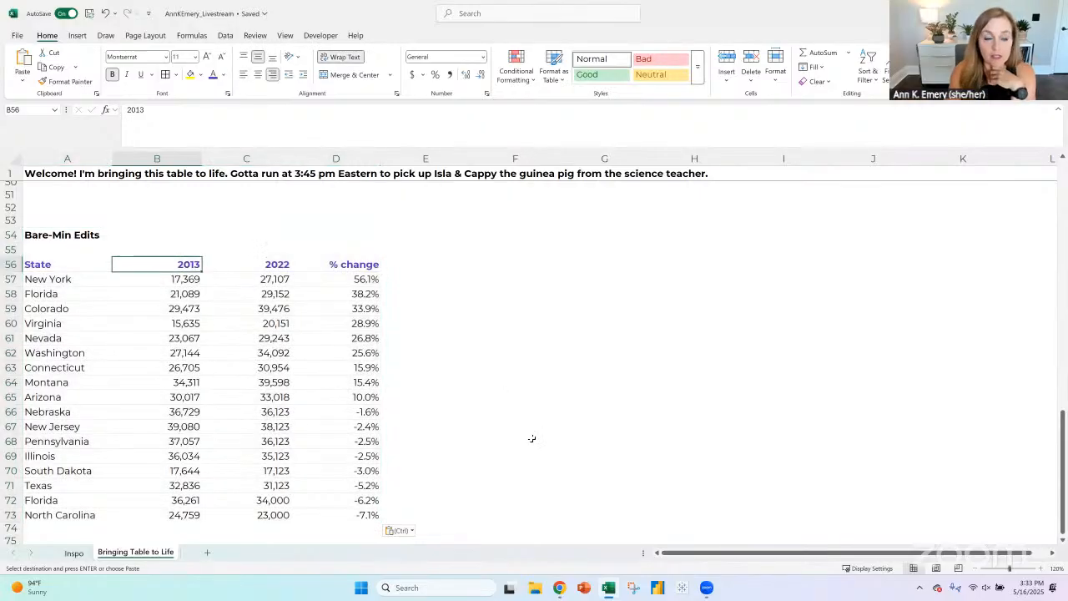
pyautogui.click(74, 552)
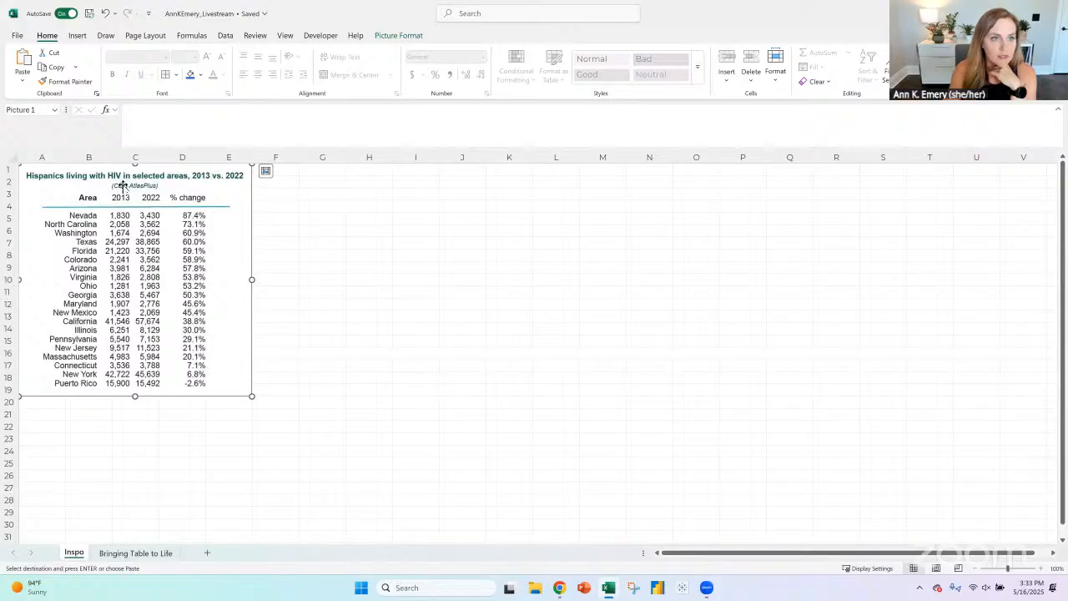
pyautogui.click(138, 553)
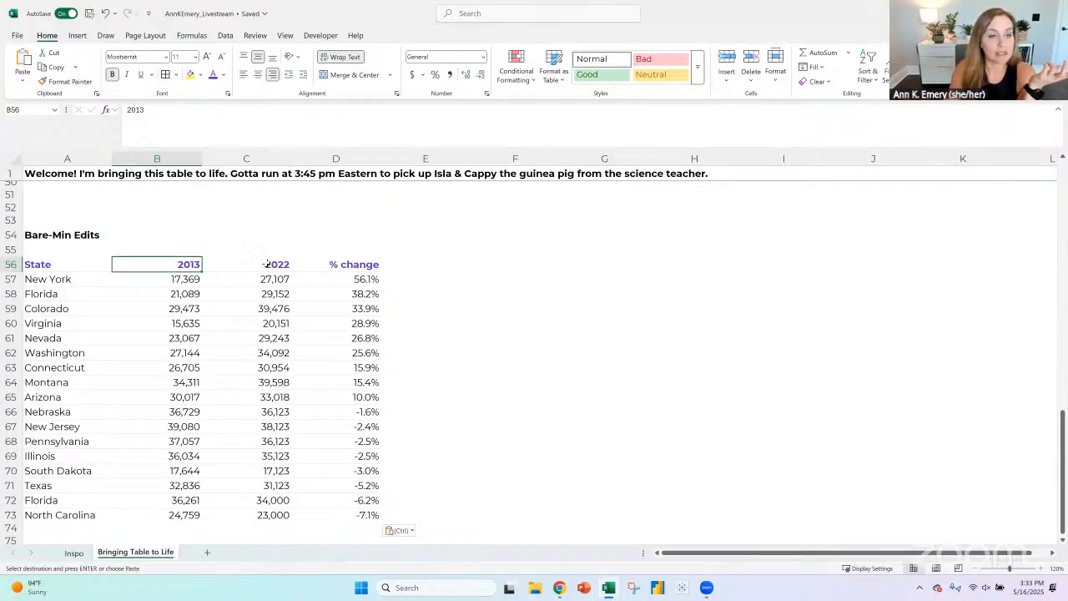
pyautogui.click(266, 263)
pyautogui.click(159, 266)
pyautogui.click(256, 268)
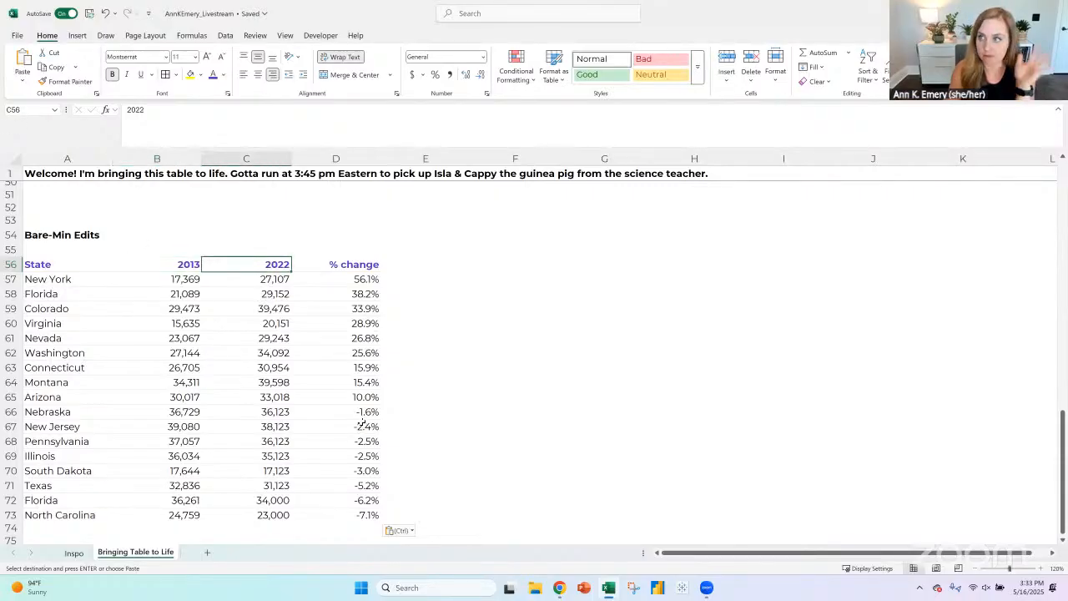
pyautogui.click(351, 267)
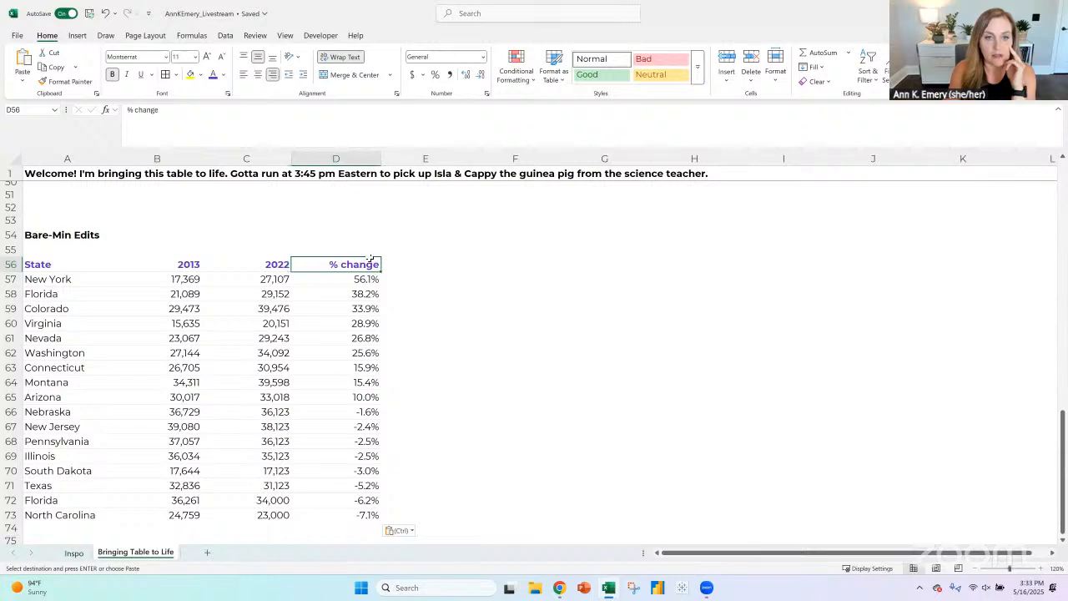
pyautogui.click(184, 264)
pyautogui.click(272, 265)
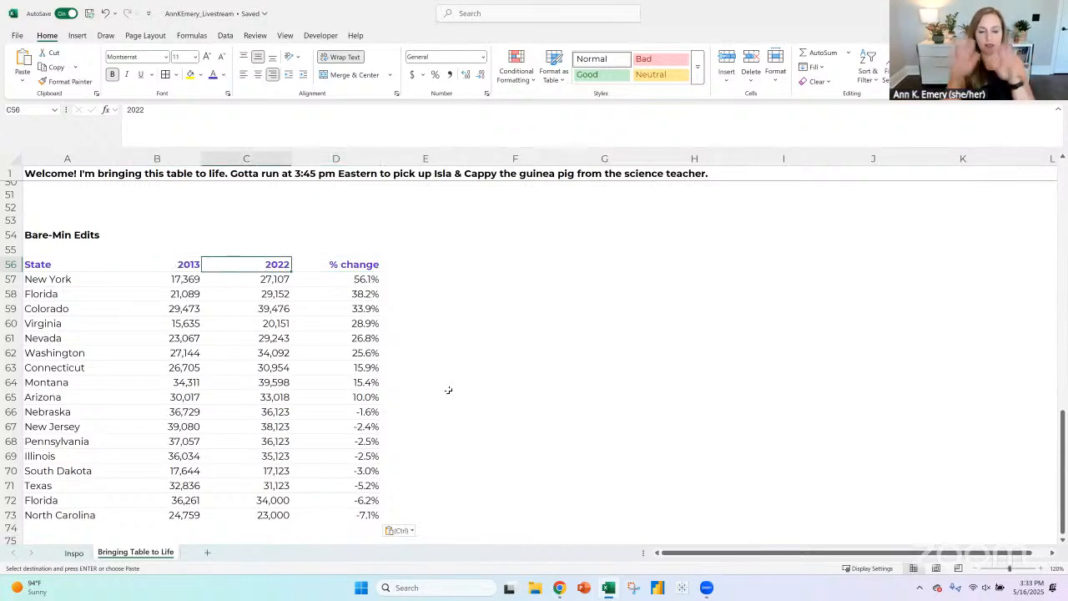
# - Switch to File Explorer and open the Stress-Free-Charts_2025-04-06 workbook from Training, COURSE 4 - DASHBOARD DESIGN, Instructions and Templates - Static Dashboards
pyautogui.click(534, 588)
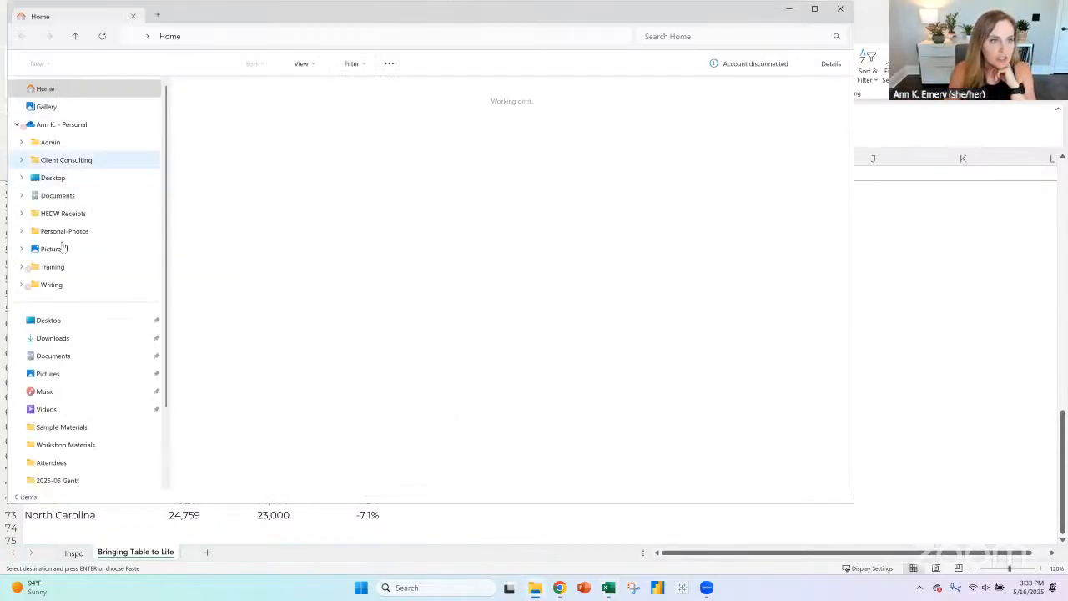
pyautogui.click(53, 268)
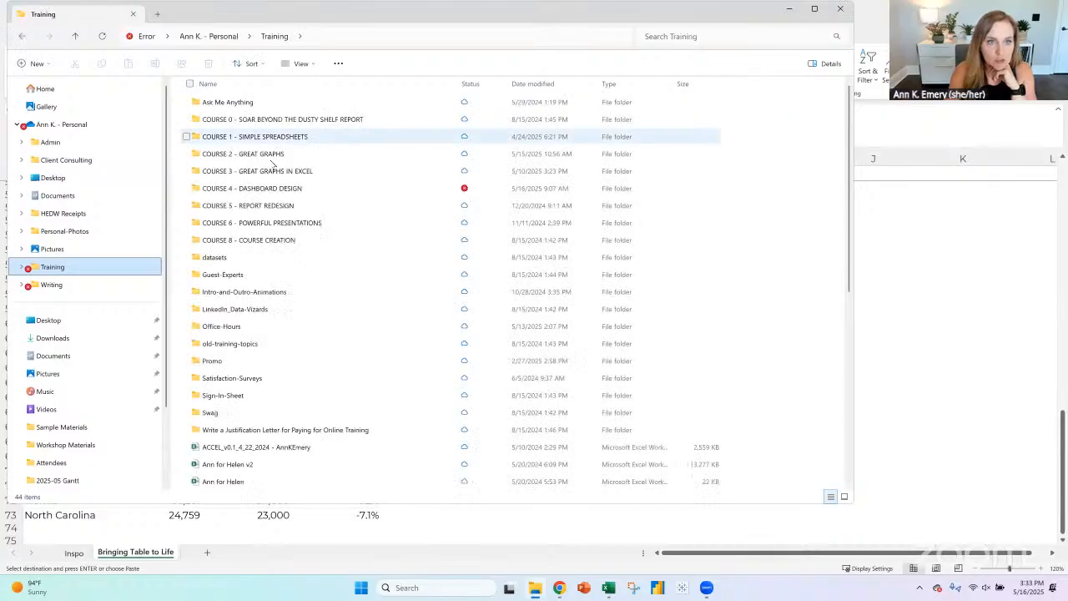
pyautogui.doubleClick(276, 189)
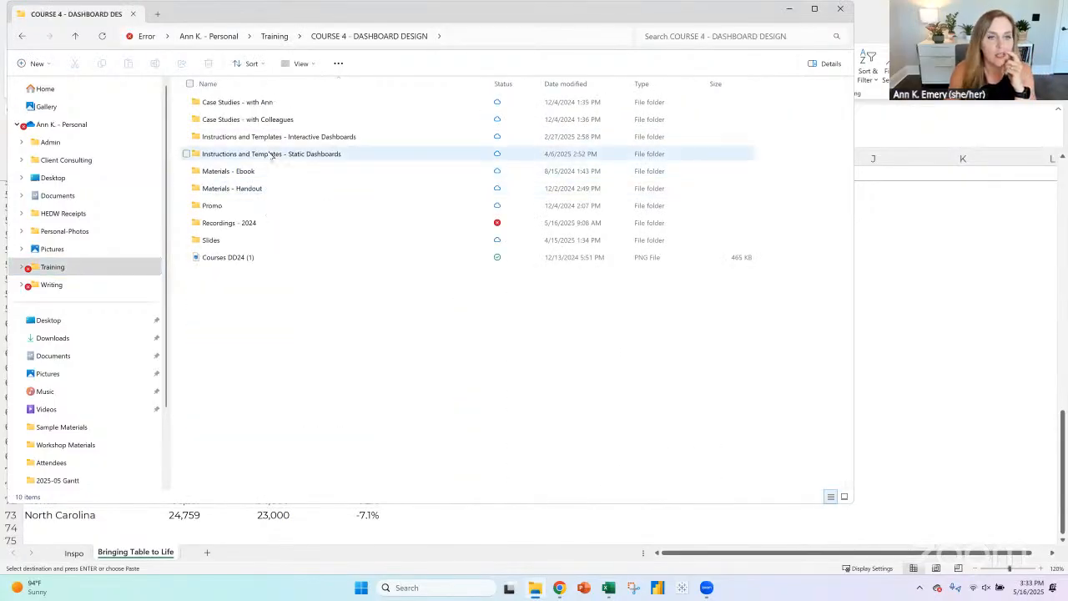
pyautogui.doubleClick(271, 155)
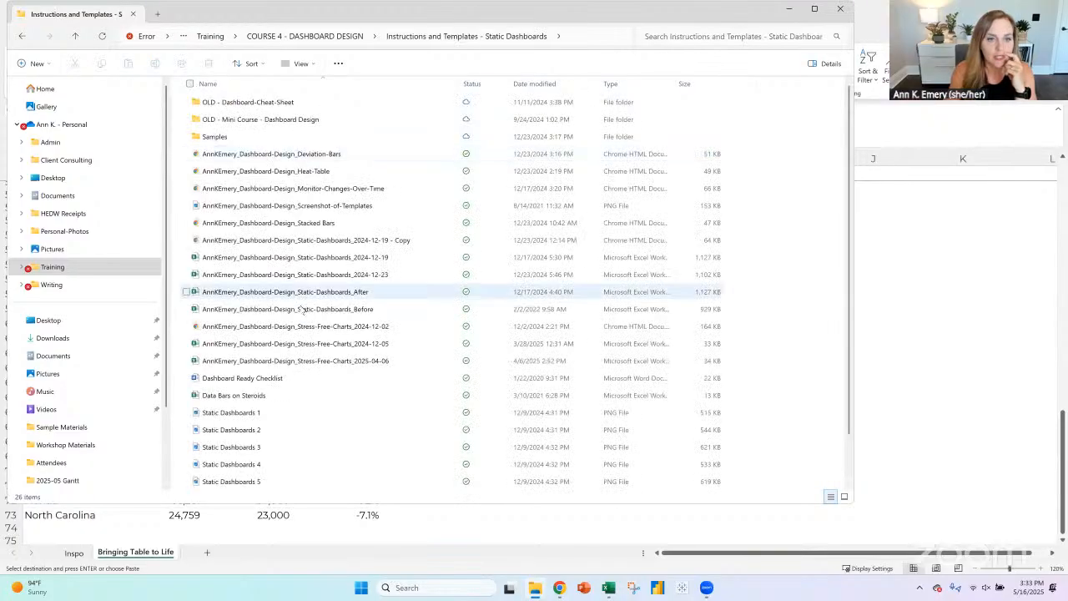
pyautogui.scroll(-1, 302, 310)
pyautogui.click(306, 316)
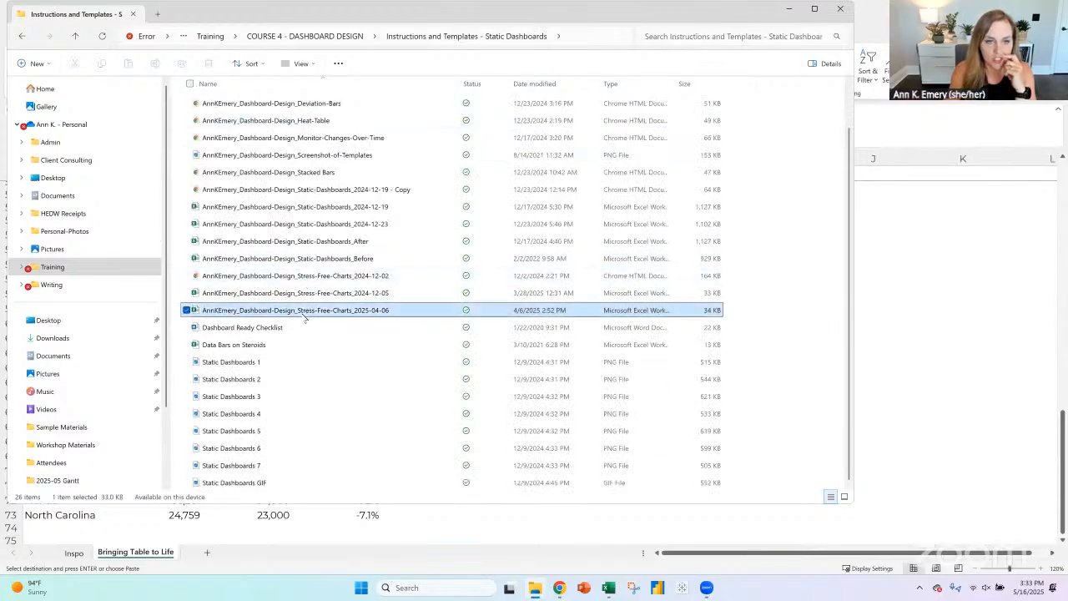
pyautogui.doubleClick(304, 317)
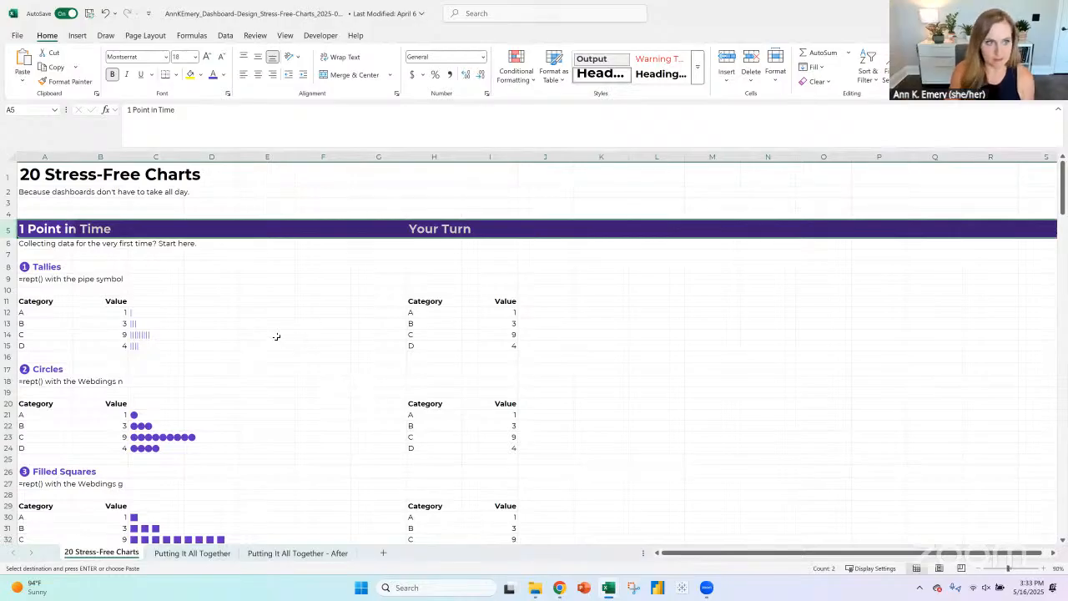
# - Look through the 20 Stress-Free Charts sheet by section: 1 Point in Time, Exactly 2 Points in Time, 3+ Points in Time and Comparing to a Target/Goal
pyautogui.scroll(-8, 277, 337)
pyautogui.scroll(-13, 263, 330)
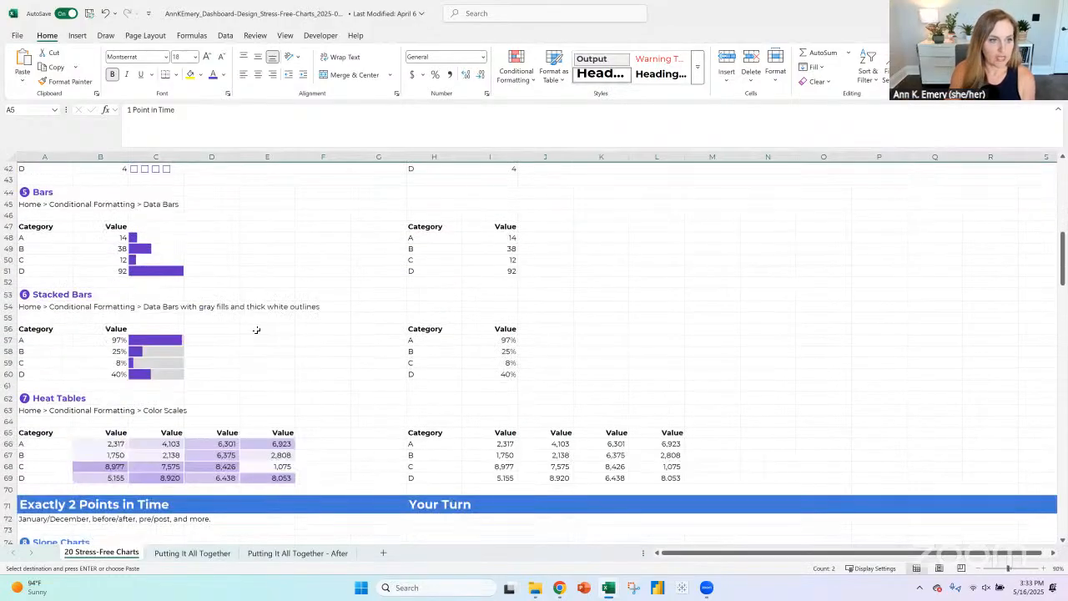
pyautogui.click(8, 254)
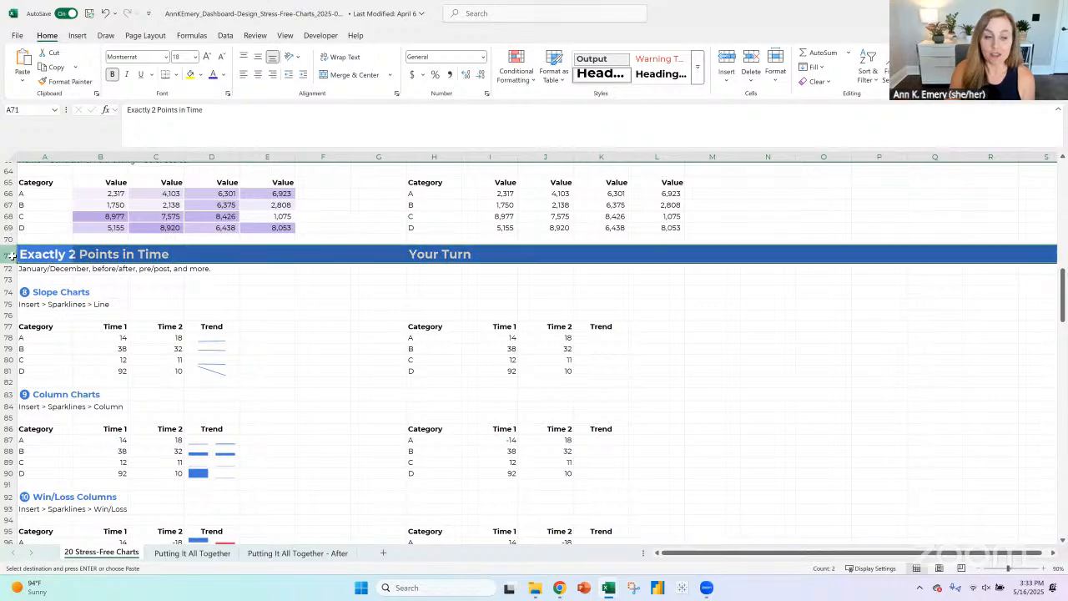
pyautogui.scroll(-17, 323, 343)
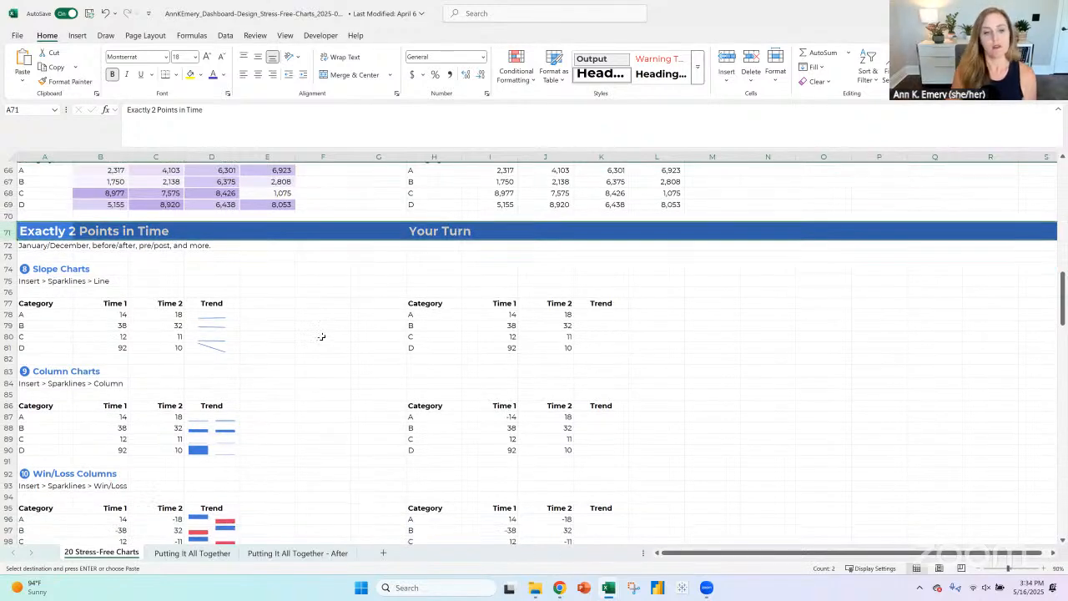
pyautogui.scroll(-7, 321, 337)
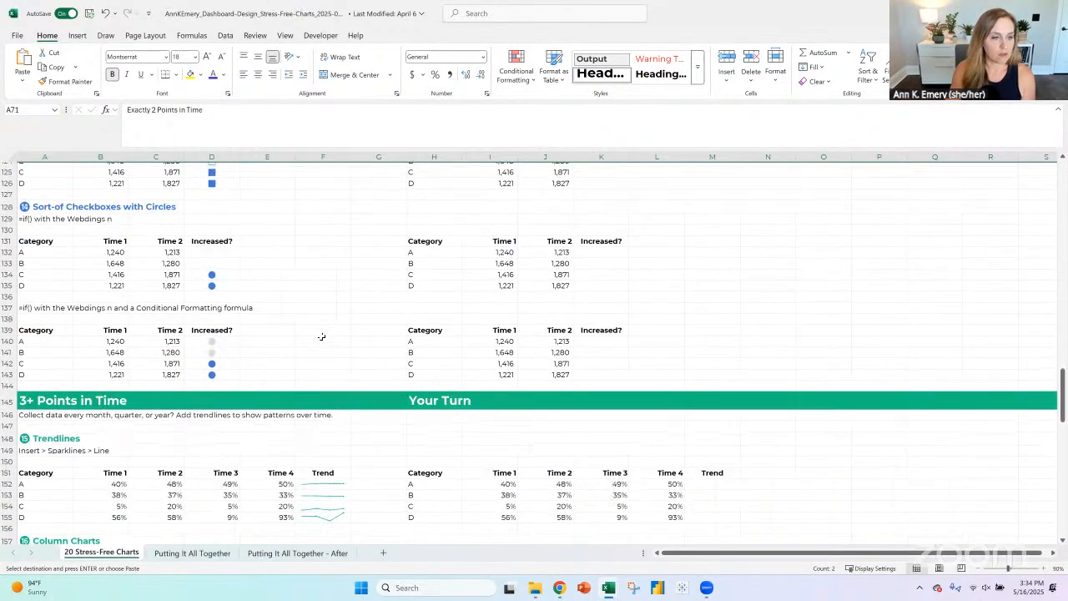
pyautogui.click(8, 267)
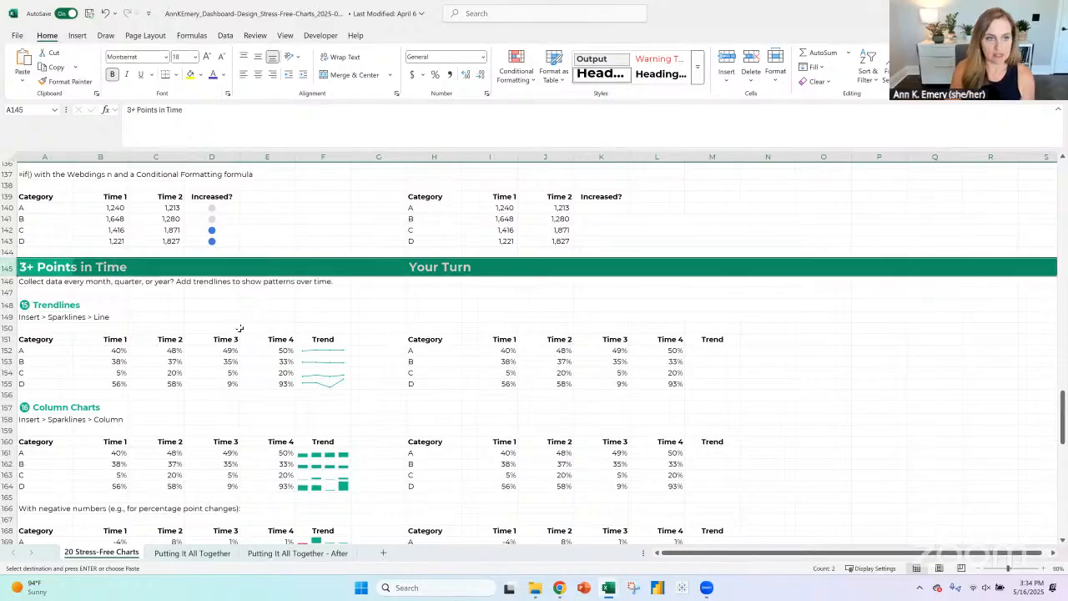
pyautogui.scroll(-13, 150, 308)
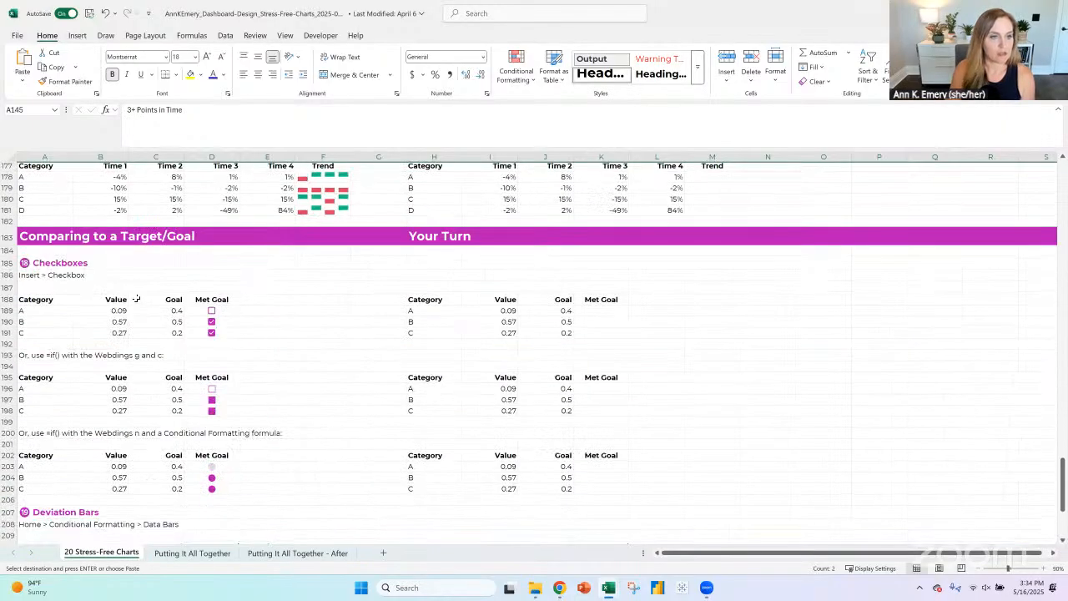
pyautogui.click(6, 236)
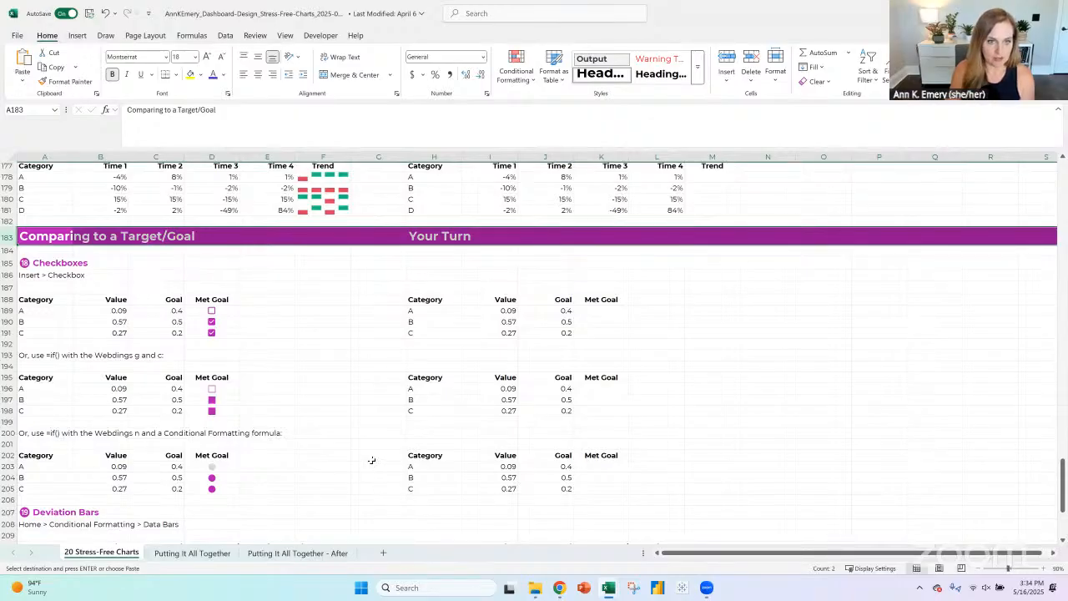
# - Examine the slope, column and win/loss sparkline examples in the Exactly 2 Points in Time section
pyautogui.scroll(20, 372, 460)
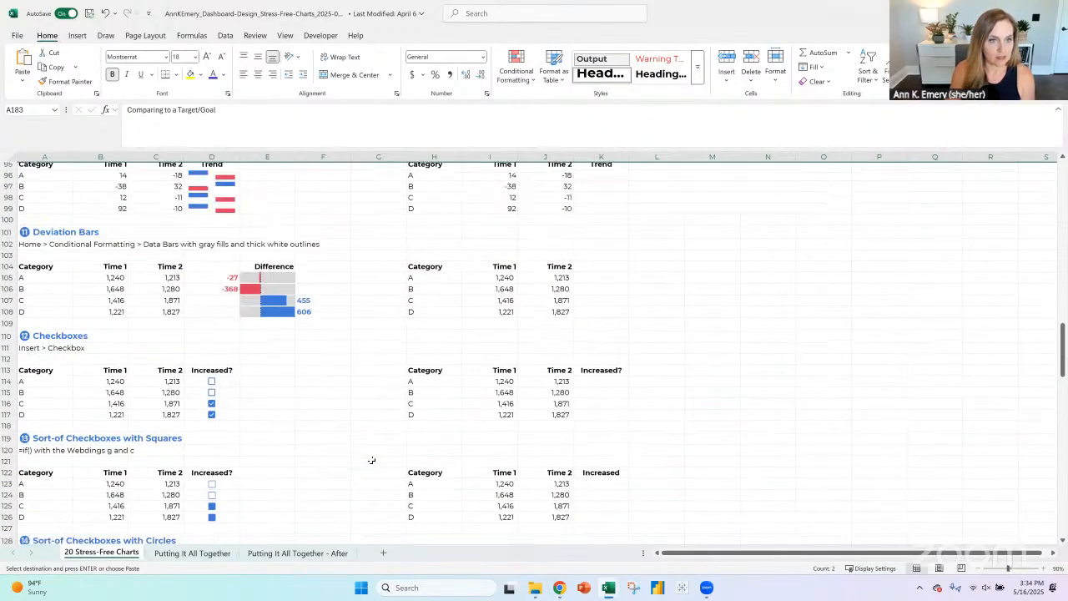
pyautogui.scroll(8, 371, 460)
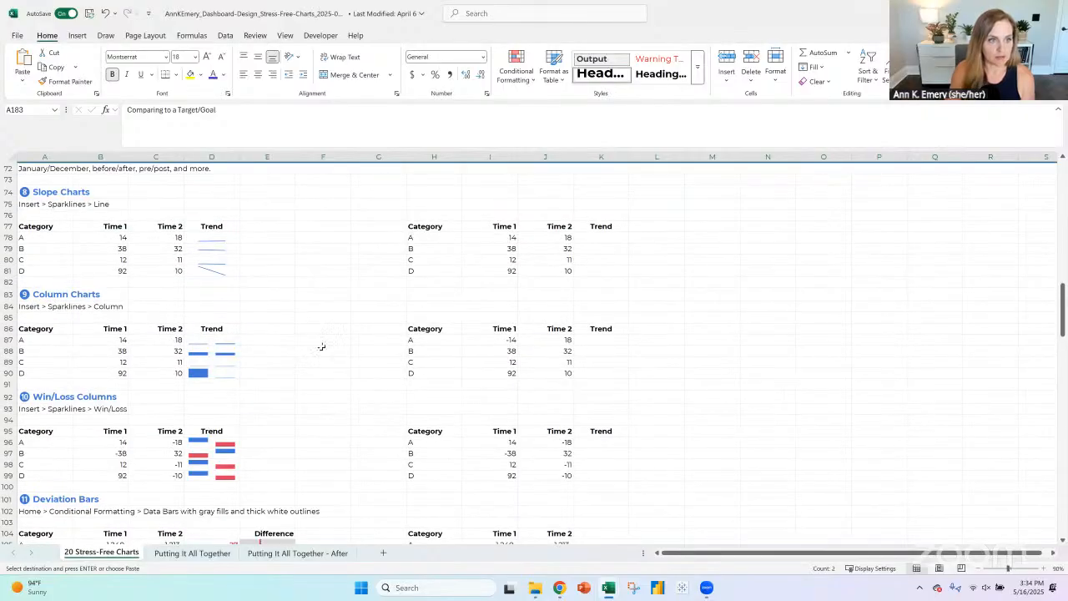
pyautogui.scroll(2, 322, 346)
pyautogui.scroll(-2, 322, 347)
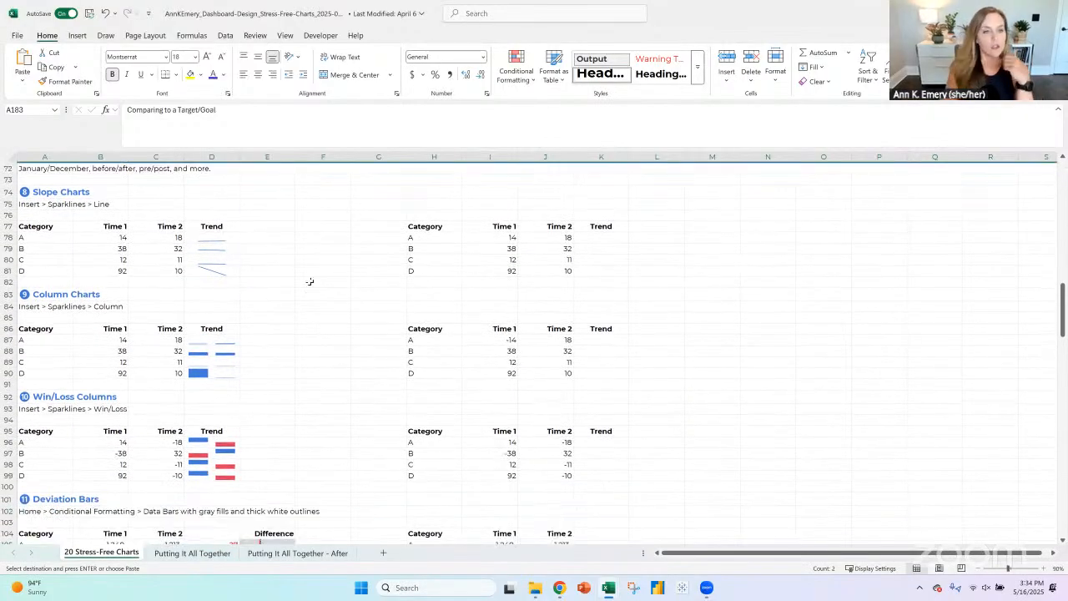
pyautogui.moveTo(218, 340); pyautogui.dragTo(226, 369)
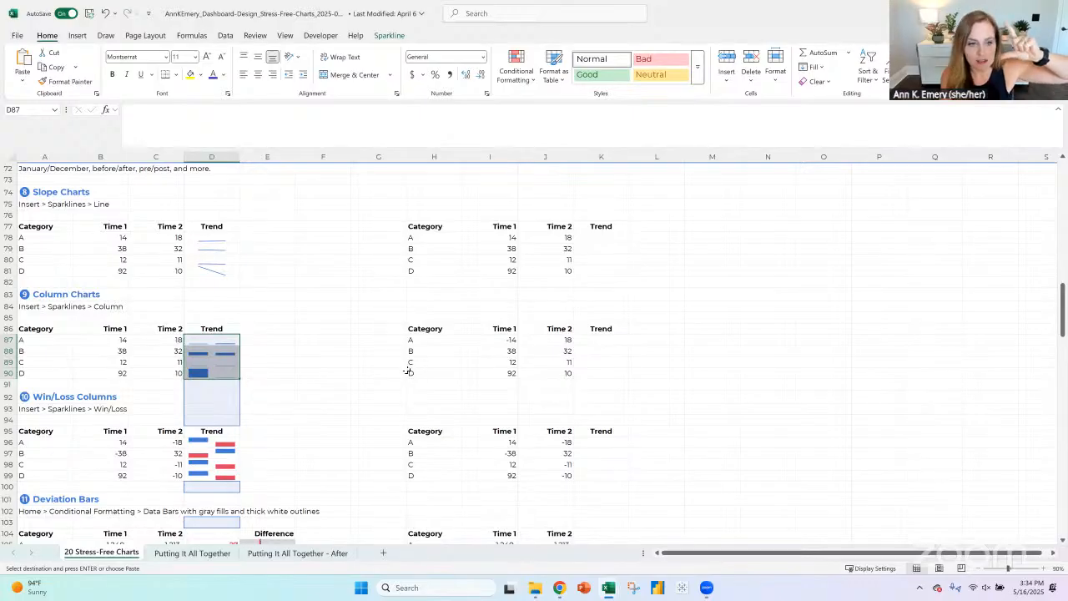
pyautogui.click(230, 446)
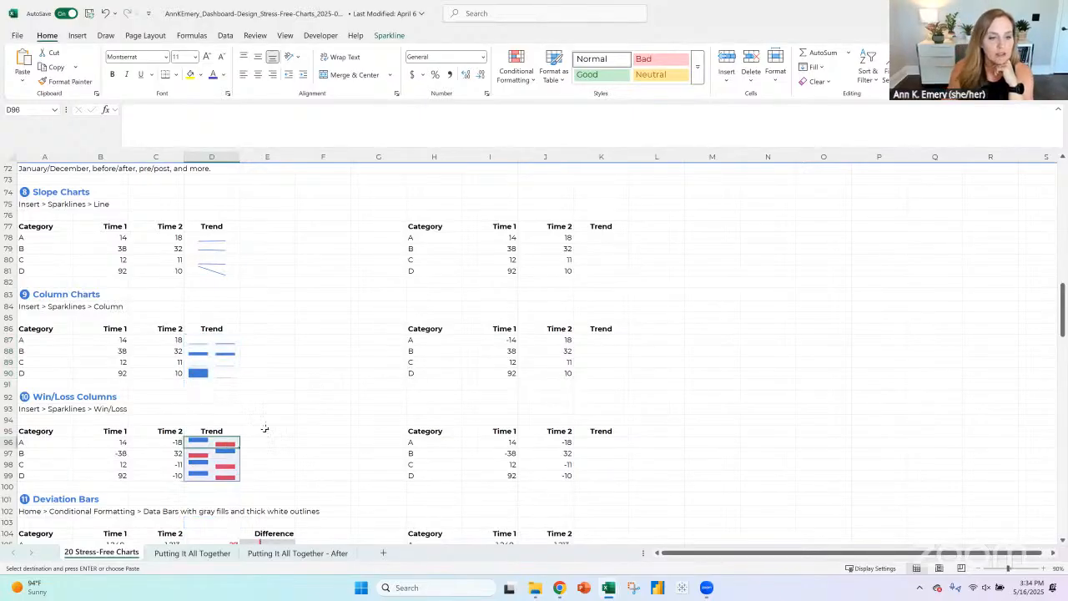
# - Examine the deviation bar, checkbox, square and circle examples for two points in time, in rows 101 to 143
pyautogui.scroll(-2, 264, 429)
pyautogui.moveTo(266, 479); pyautogui.dragTo(269, 507)
pyautogui.hotkey('ctrl', 'v')
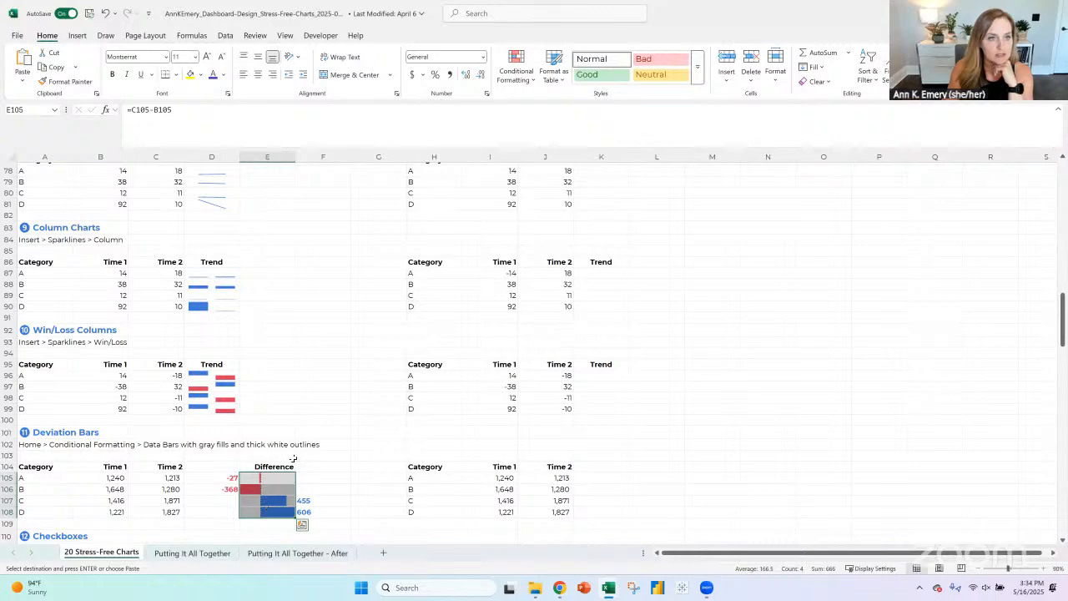
pyautogui.scroll(-7, 267, 400)
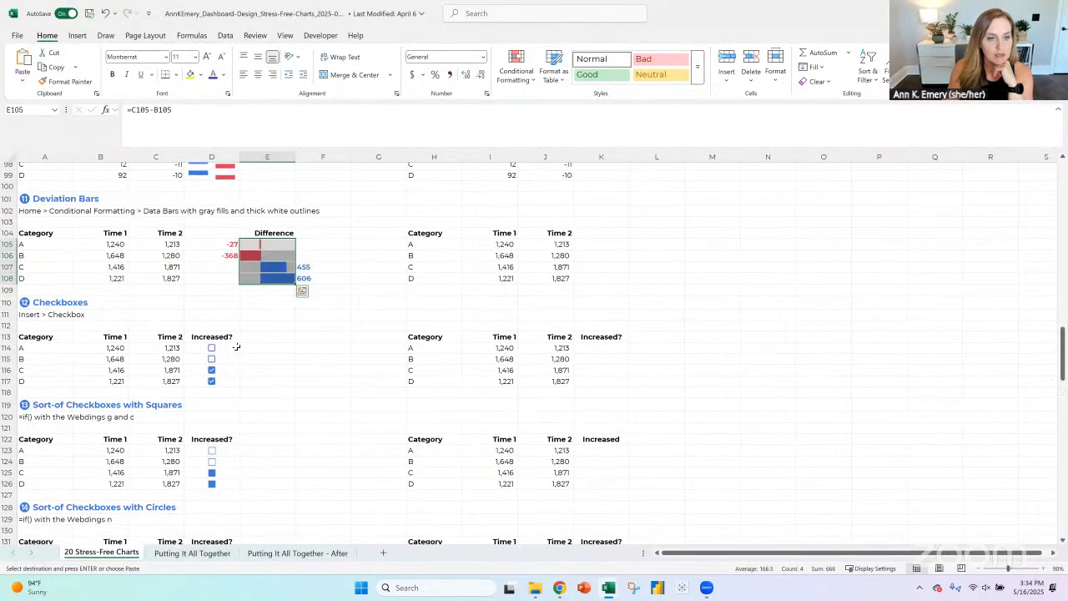
pyautogui.moveTo(237, 346); pyautogui.dragTo(236, 486)
pyautogui.hotkey('ctrl', 'v')
pyautogui.scroll(-4, 263, 433)
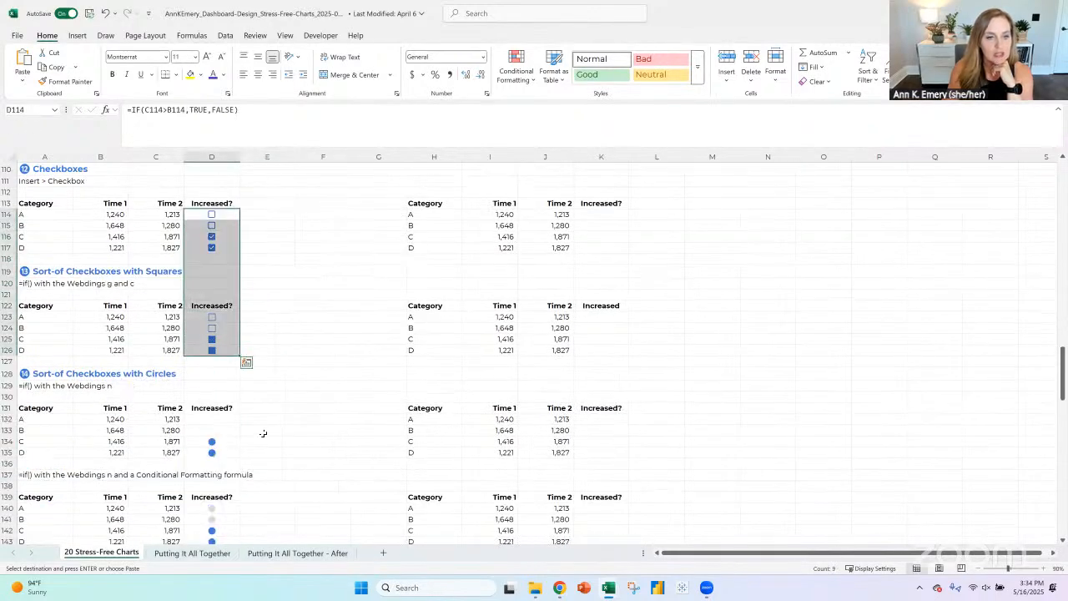
pyautogui.scroll(-5, 263, 434)
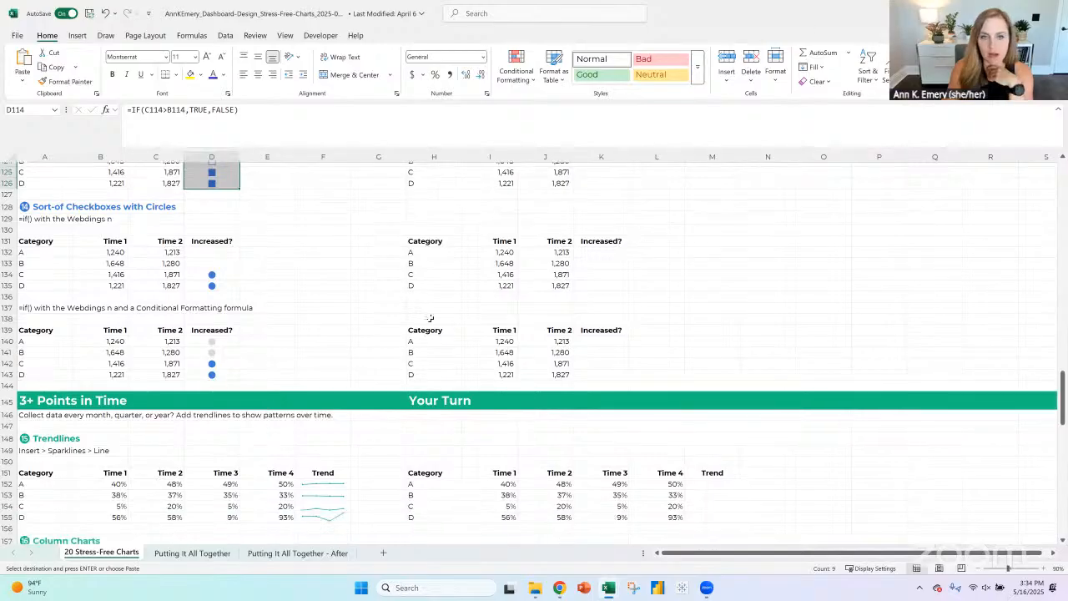
pyautogui.scroll(1, 535, 351)
# - Switch back to the livestream workbook and duplicate the table copy in A54:D73 below itself, starting at A80
pyautogui.hotkey('alt', 'Tab')
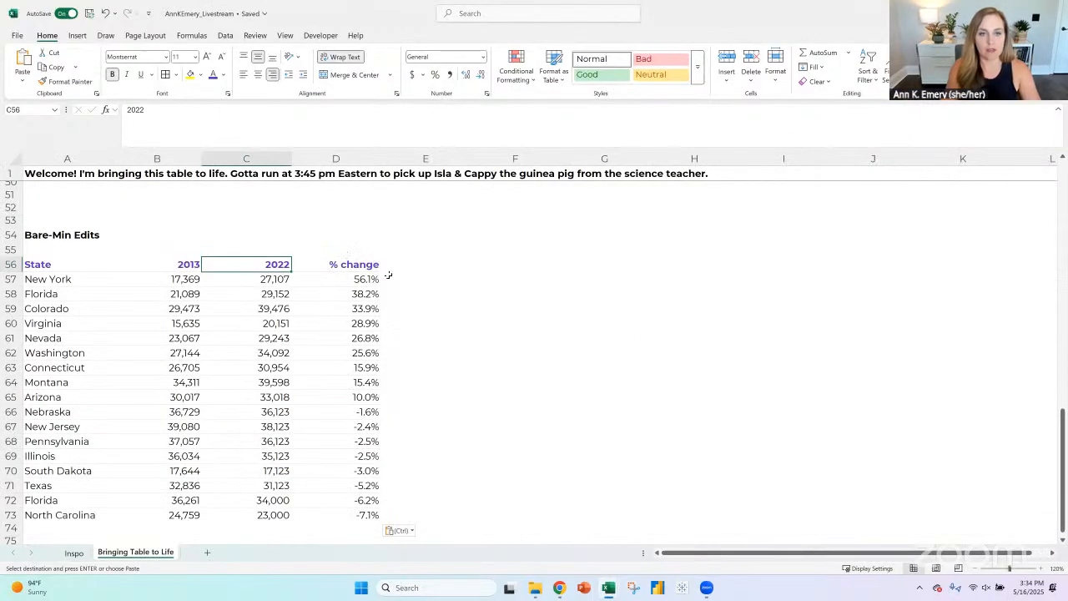
pyautogui.click(415, 261)
pyautogui.click(352, 259)
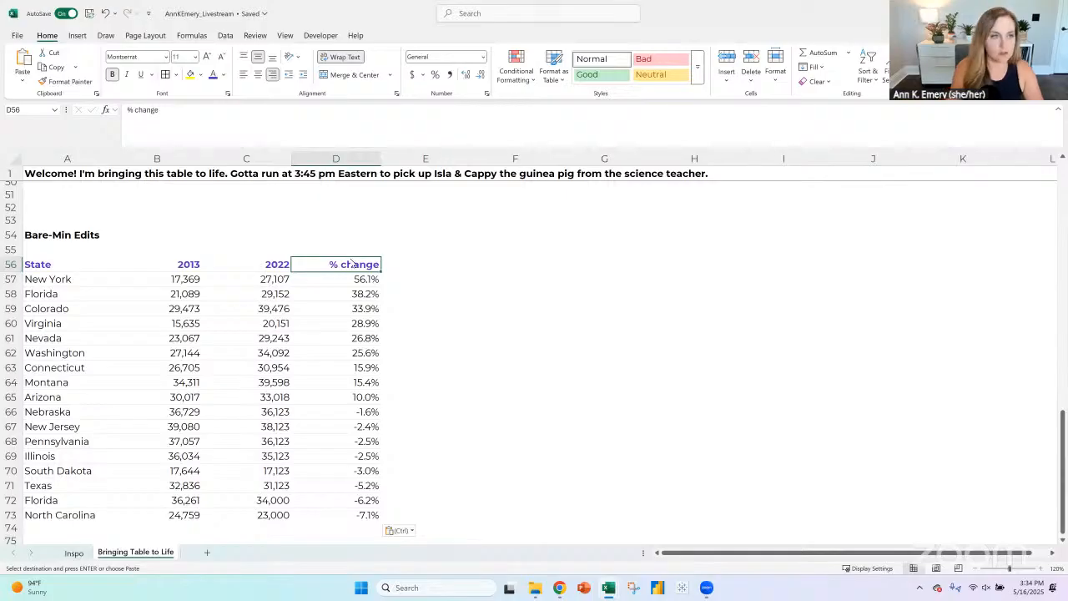
pyautogui.press('ctrl')
pyautogui.moveTo(47, 238); pyautogui.dragTo(334, 511)
pyautogui.hotkey('ctrl', 'c')
pyautogui.scroll(-5, 202, 385)
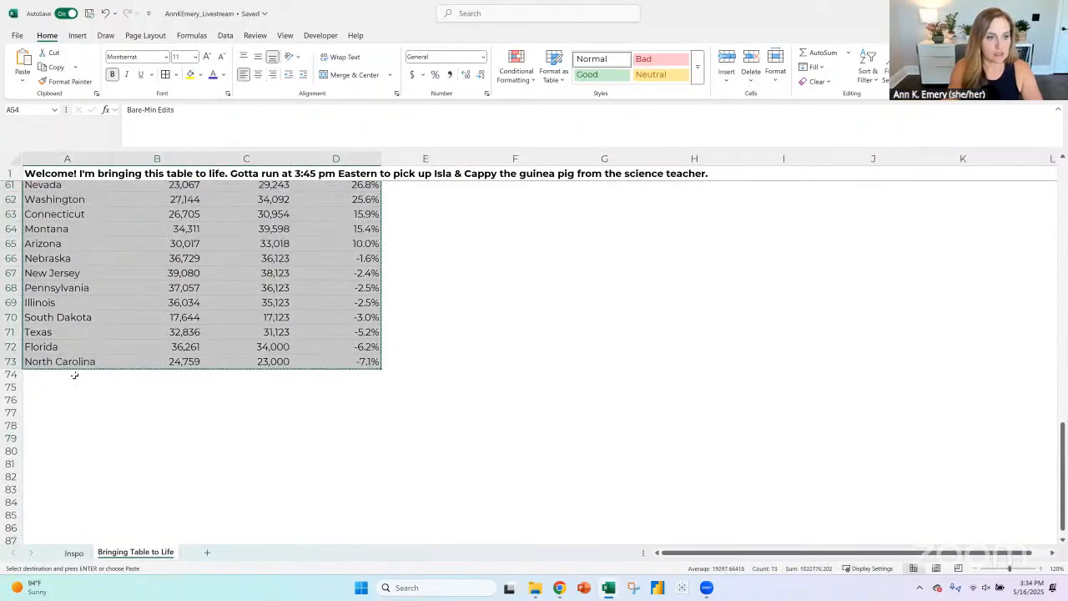
pyautogui.click(72, 376)
pyautogui.hotkey('ctrl', 'v')
pyautogui.click(91, 380)
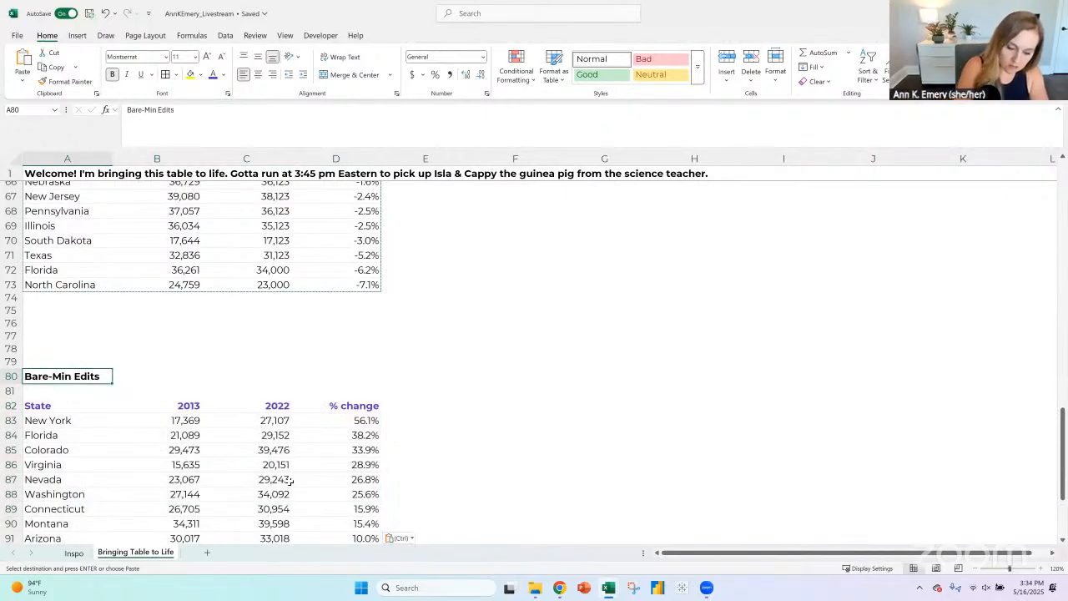
# - Retitle the new table copy in A80 as "Slopes"
pyautogui.write('Slopes')
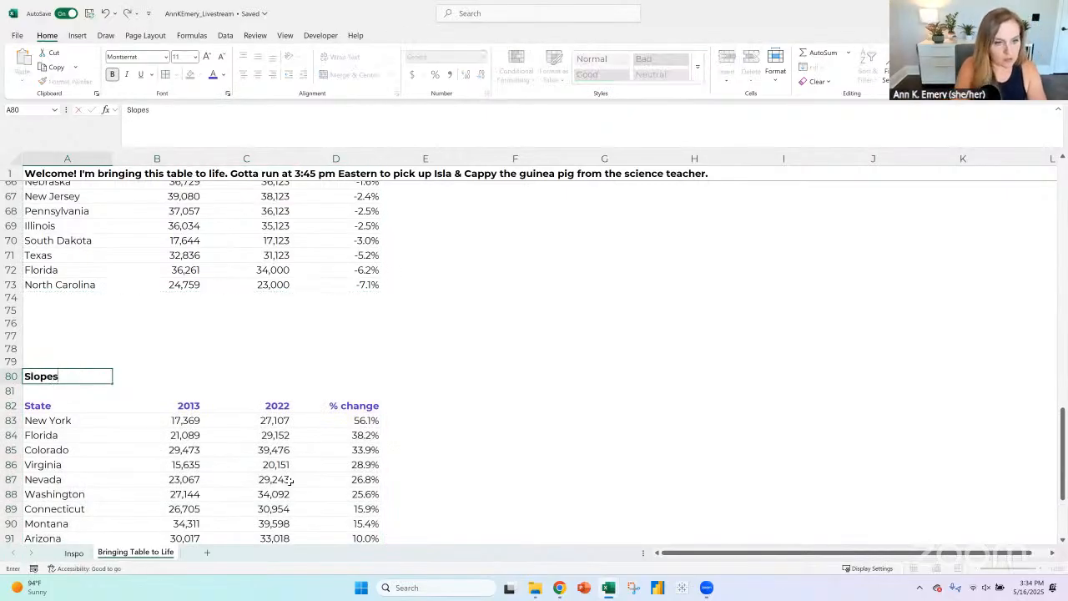
pyautogui.press('Return')
# - Insert blank cells before the % change column of the Slopes table and head the new column "Trend"
pyautogui.scroll(-3, 363, 474)
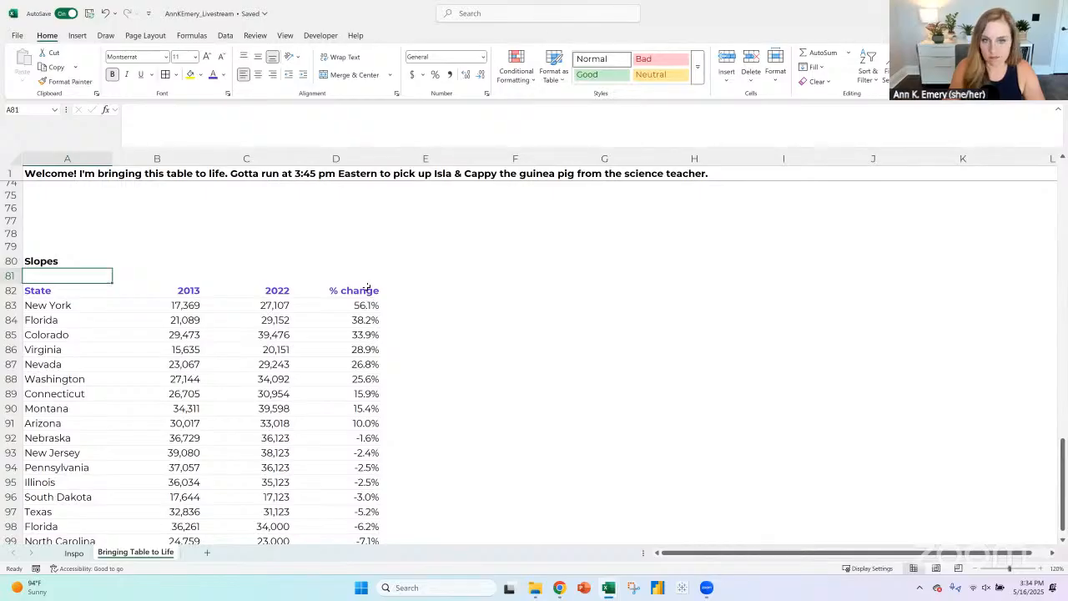
pyautogui.click(369, 289)
pyautogui.hotkey('ctrl', 'shift', 'Down')
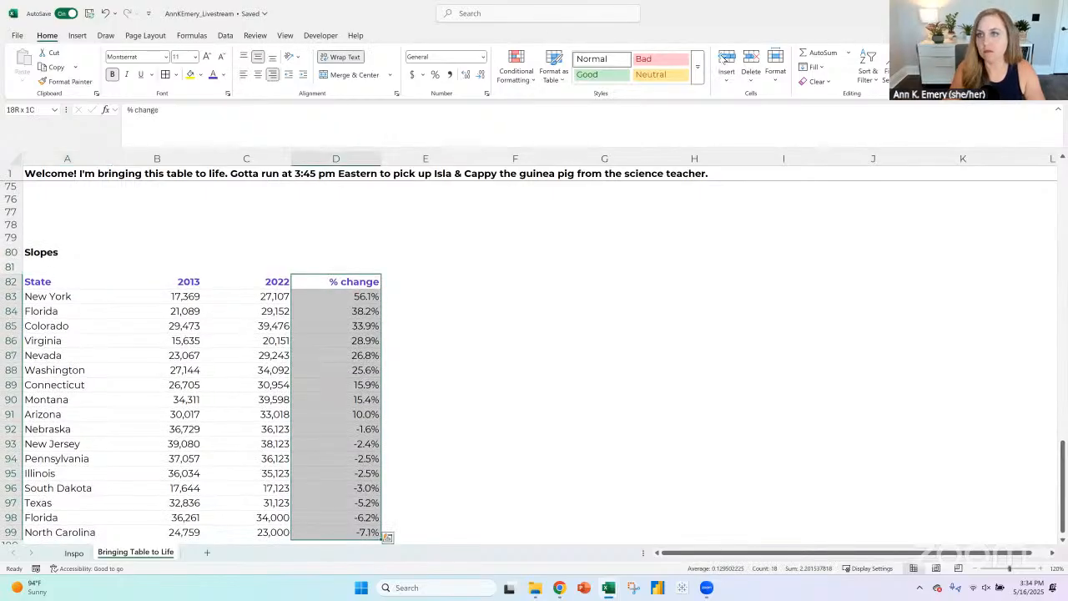
pyautogui.click(726, 62)
pyautogui.click(321, 282)
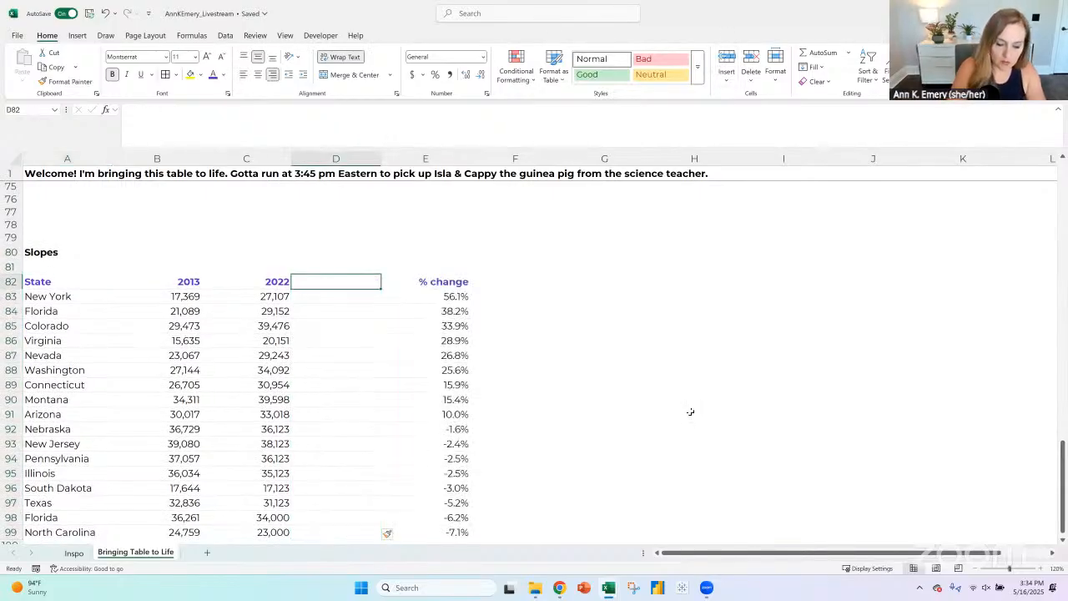
pyautogui.write('Trend')
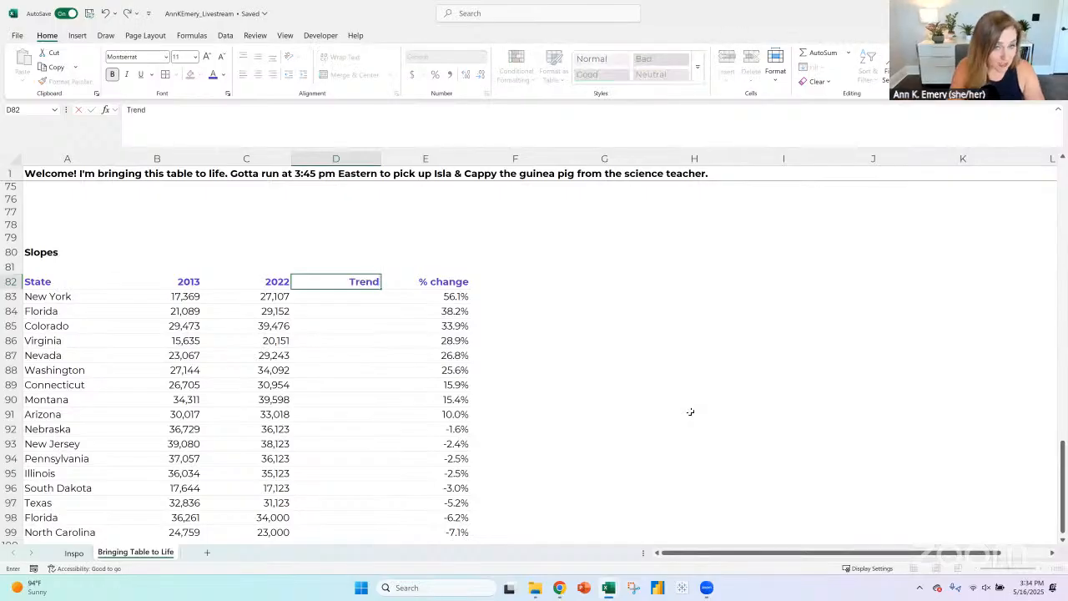
pyautogui.press('Return')
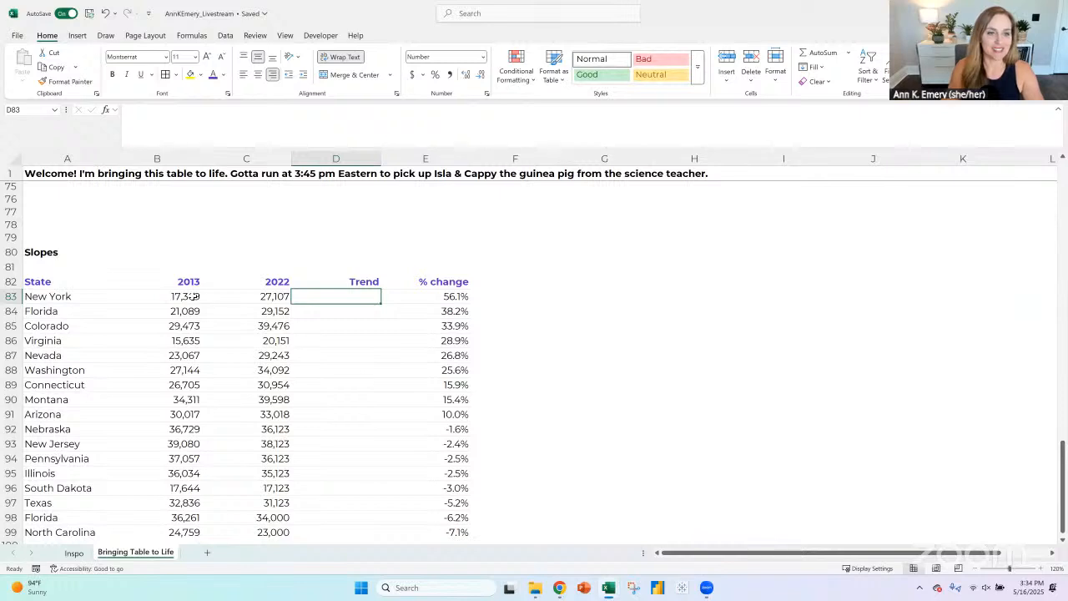
# - Create a line sparkline in D83 from B83:C83 and fill it down the Trend column to D99
pyautogui.moveTo(194, 296); pyautogui.dragTo(255, 297)
pyautogui.click(77, 36)
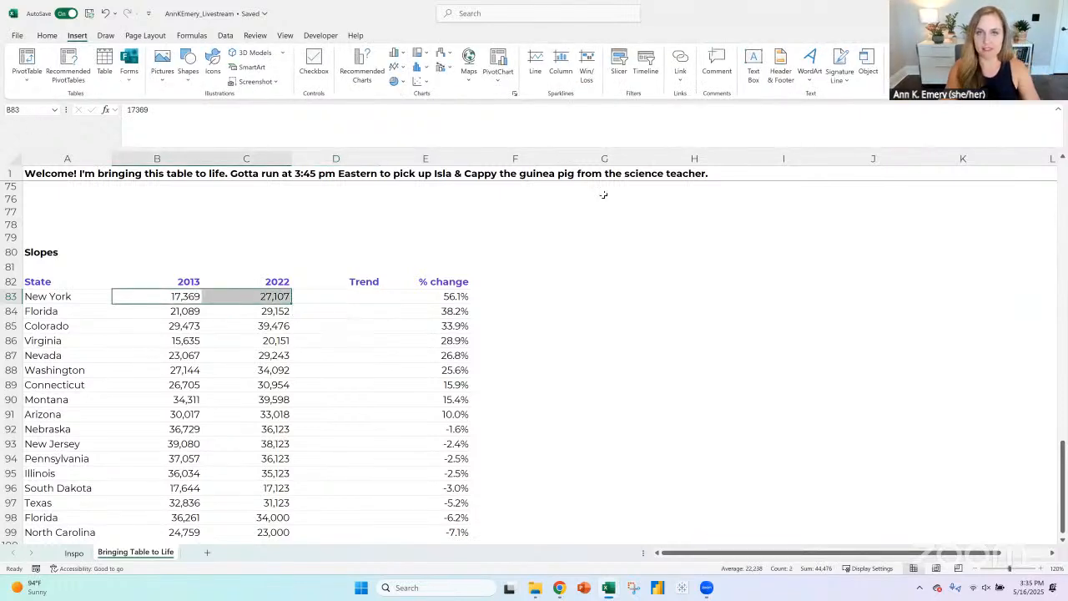
pyautogui.click(535, 62)
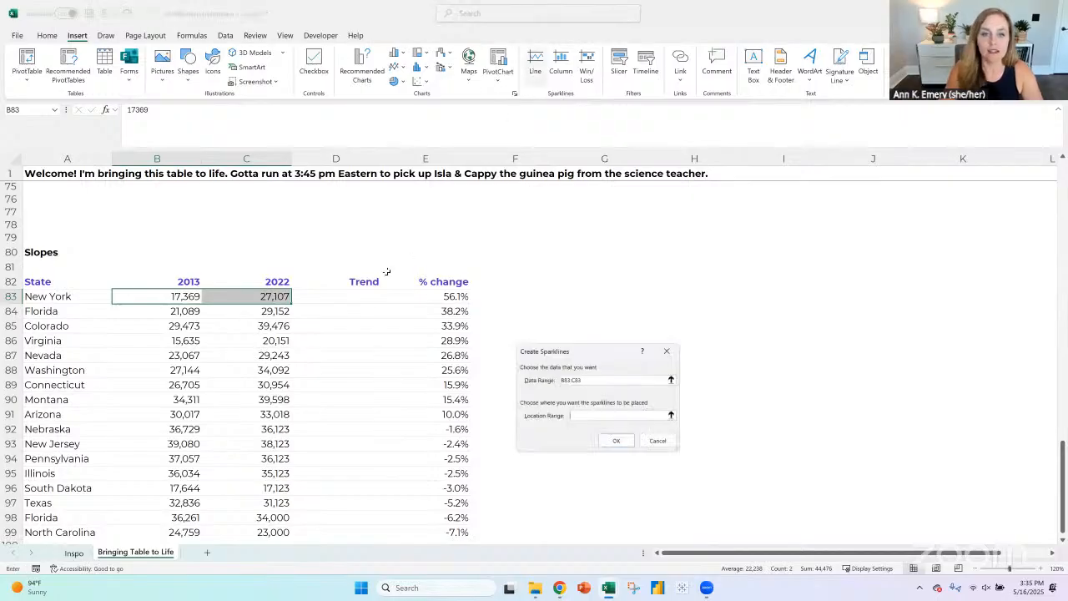
pyautogui.click(359, 297)
pyautogui.click(617, 443)
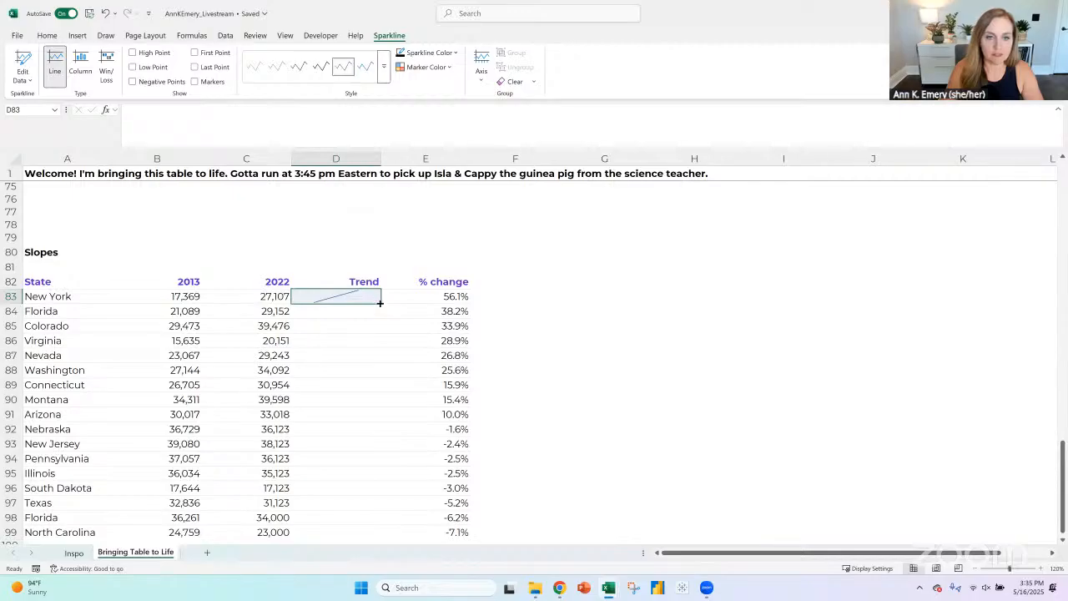
pyautogui.moveTo(380, 303); pyautogui.dragTo(353, 488)
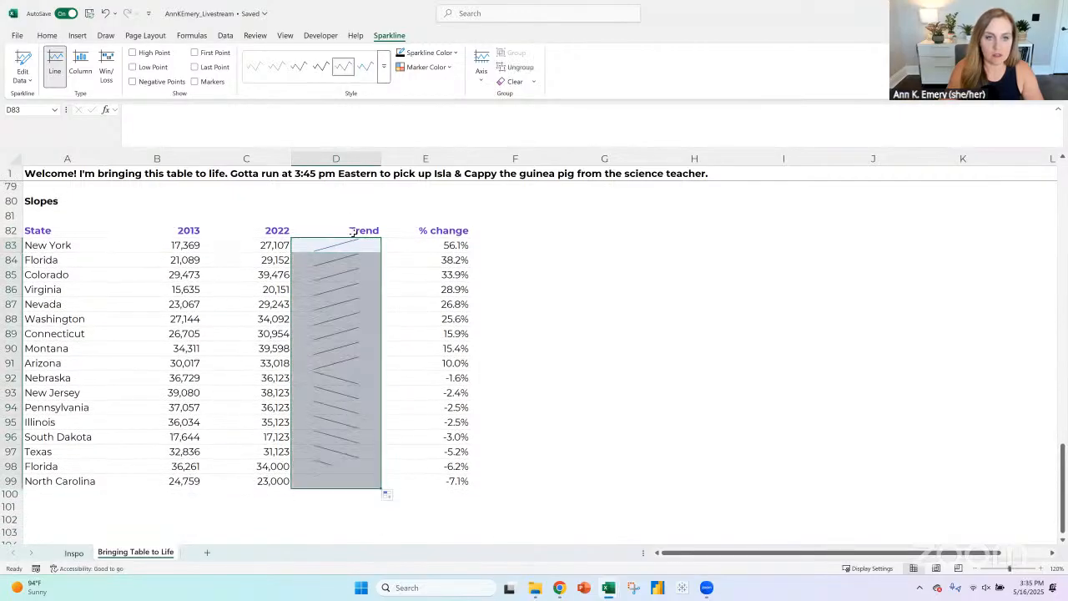
# - Recolor the Trend sparklines in the theme purple and give them a slightly heavier line weight
pyautogui.click(435, 55)
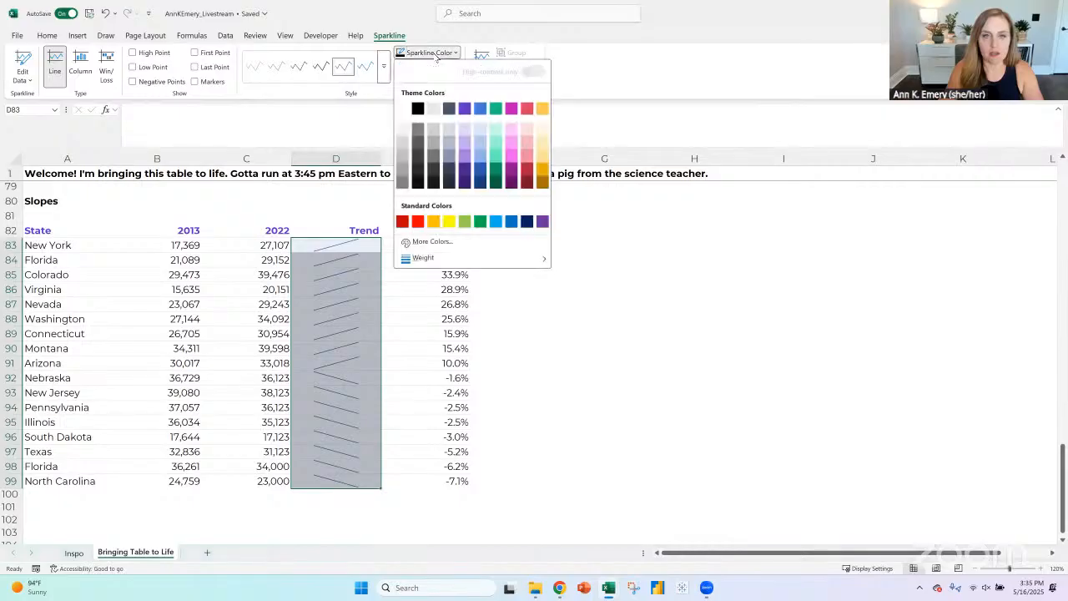
pyautogui.click(463, 111)
pyautogui.click(441, 67)
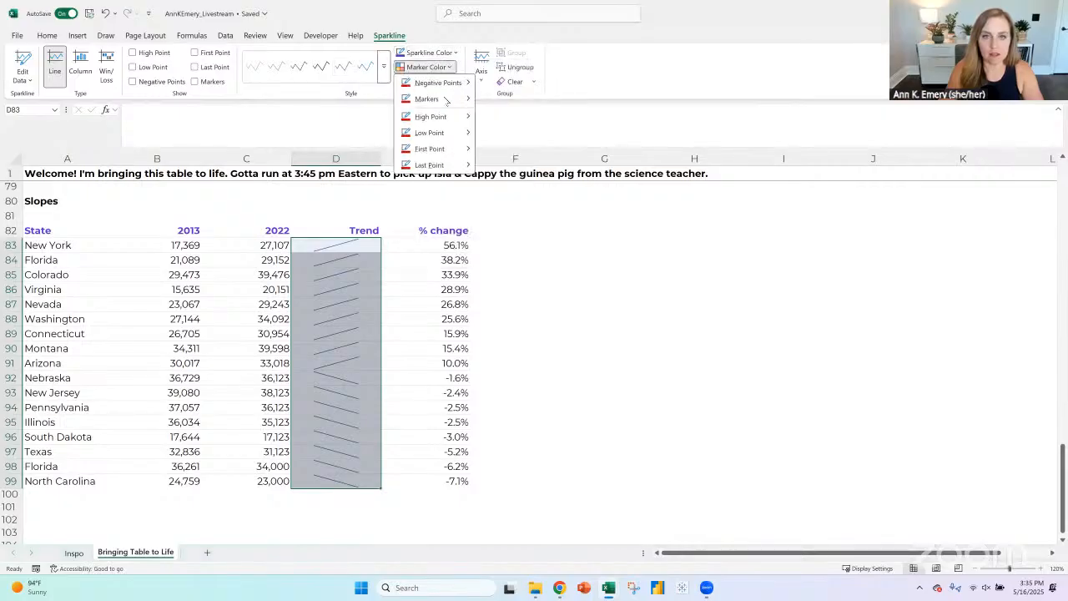
pyautogui.moveTo(443, 99)
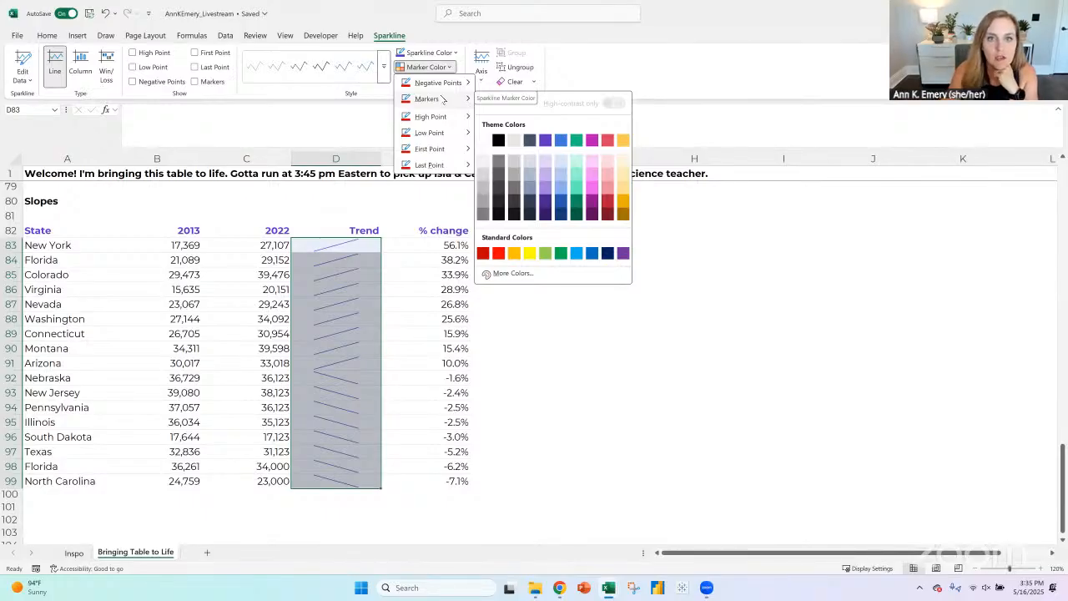
pyautogui.click(427, 52)
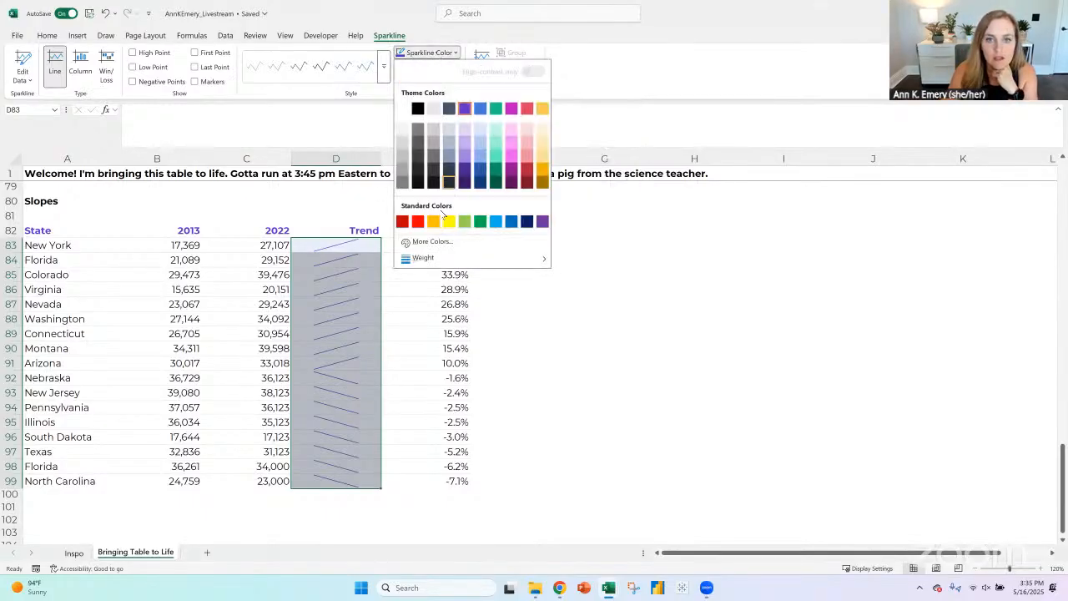
pyautogui.moveTo(442, 260)
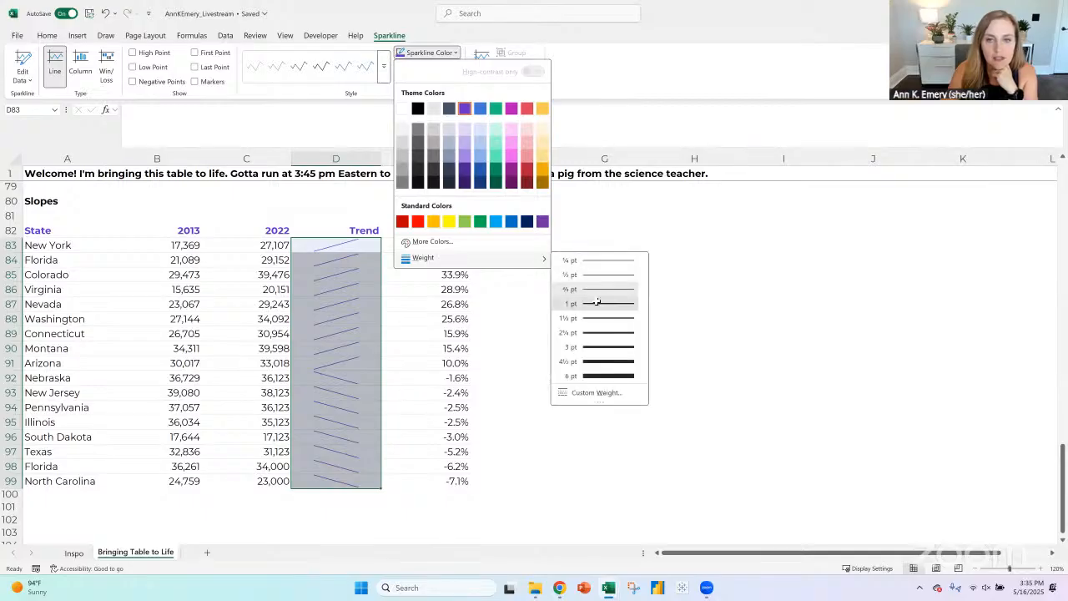
pyautogui.click(591, 288)
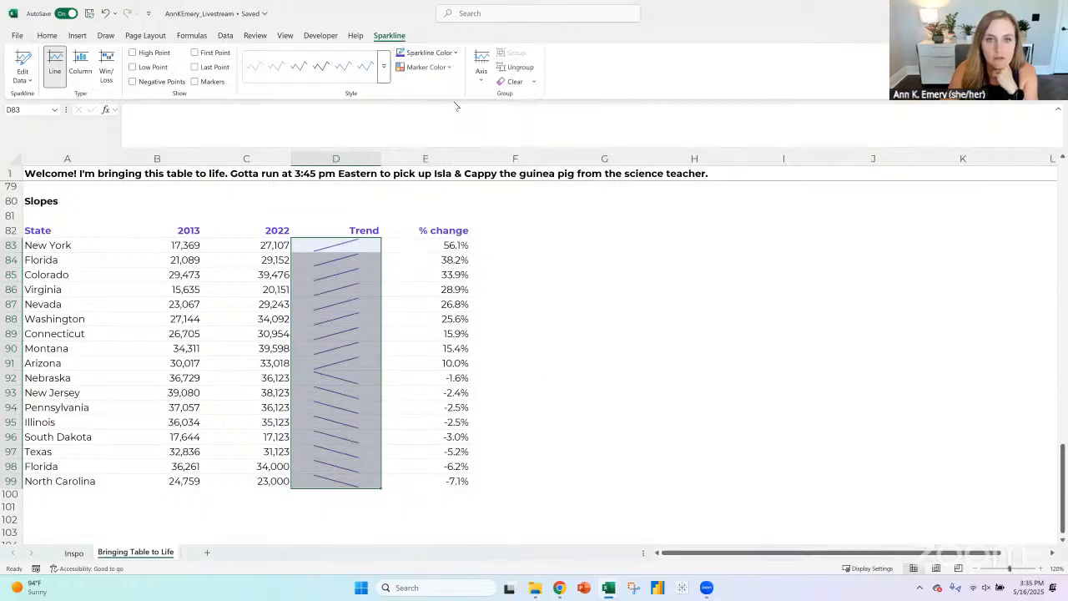
# - Center the Trend header in D82 above the sparklines
pyautogui.click(375, 230)
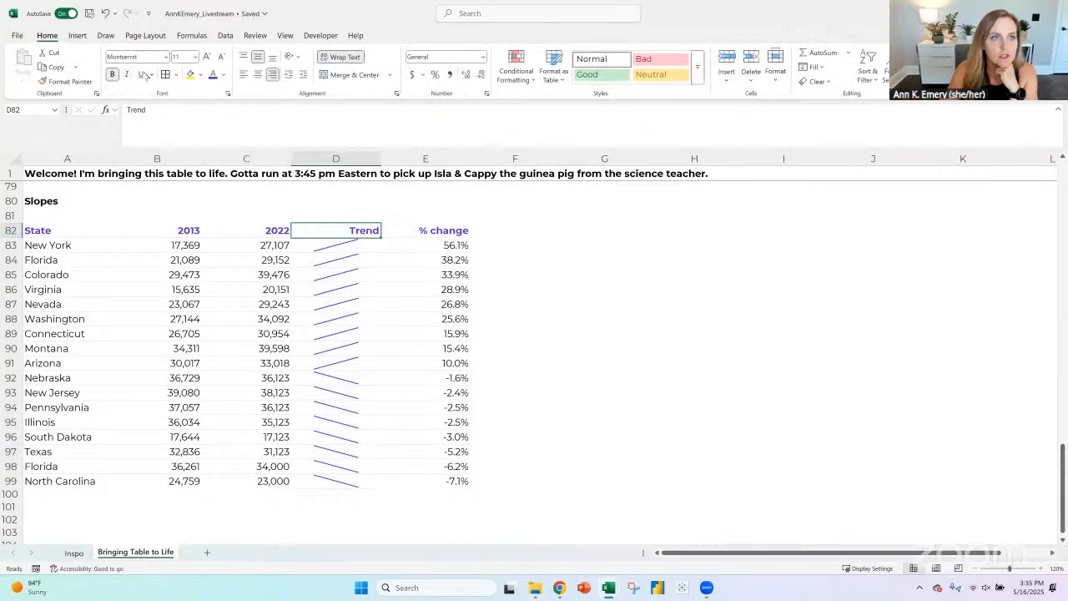
pyautogui.click(258, 76)
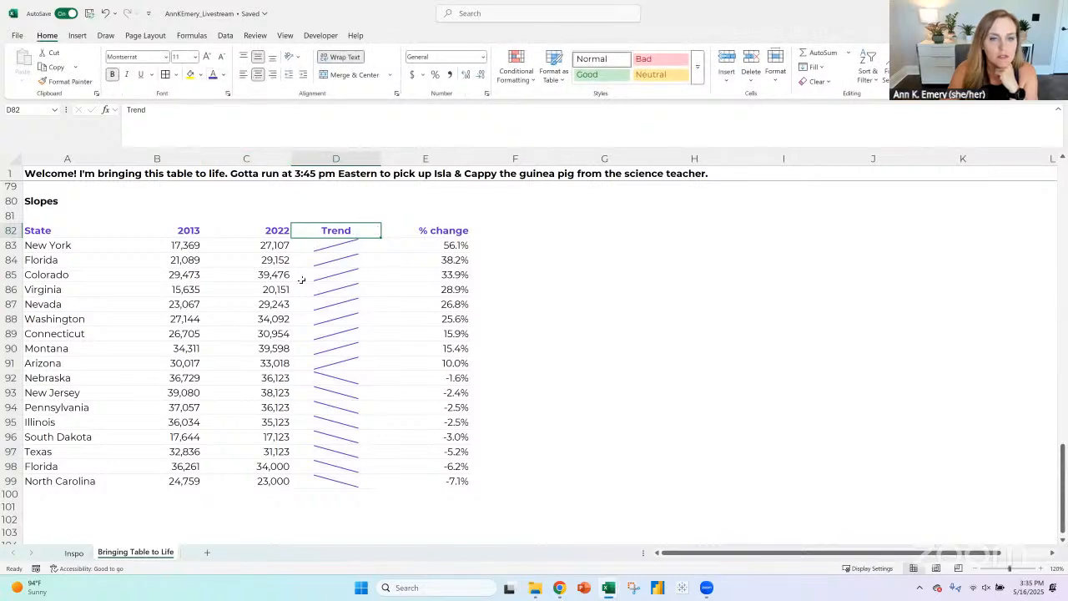
# - Set the vertical axis of the sparklines in D83:D99 to a custom minimum of 0.0 and the same maximum for all sparklines
pyautogui.click(337, 245)
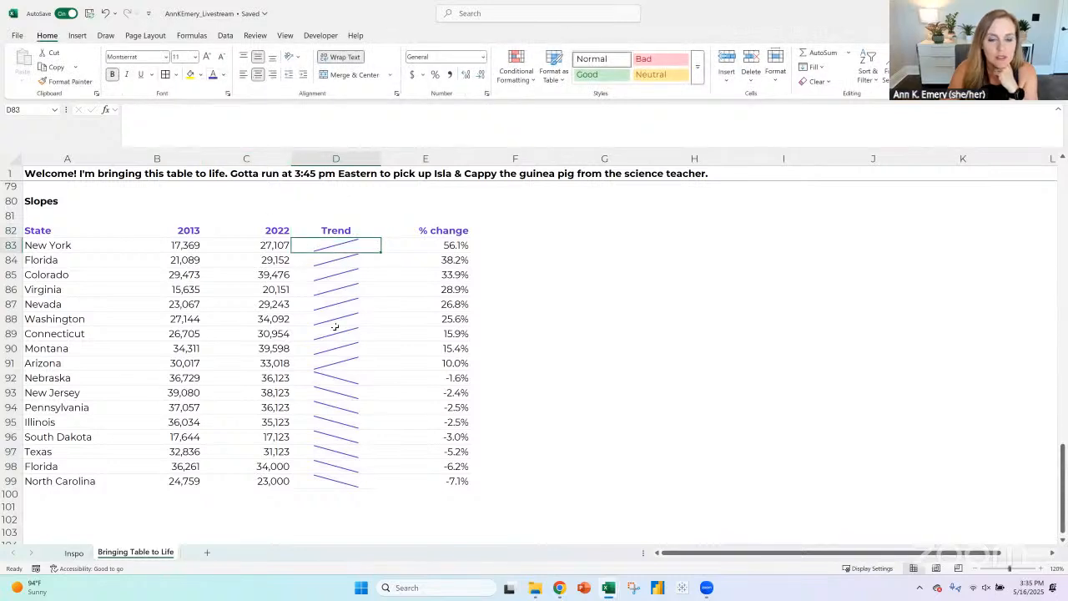
pyautogui.moveTo(335, 327); pyautogui.dragTo(338, 486)
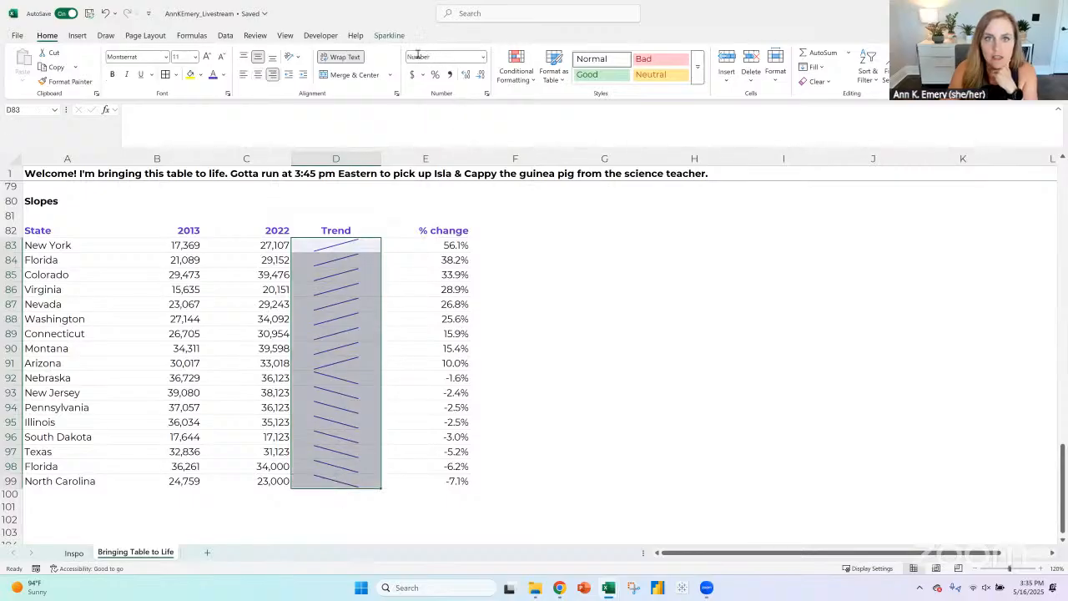
pyautogui.click(389, 35)
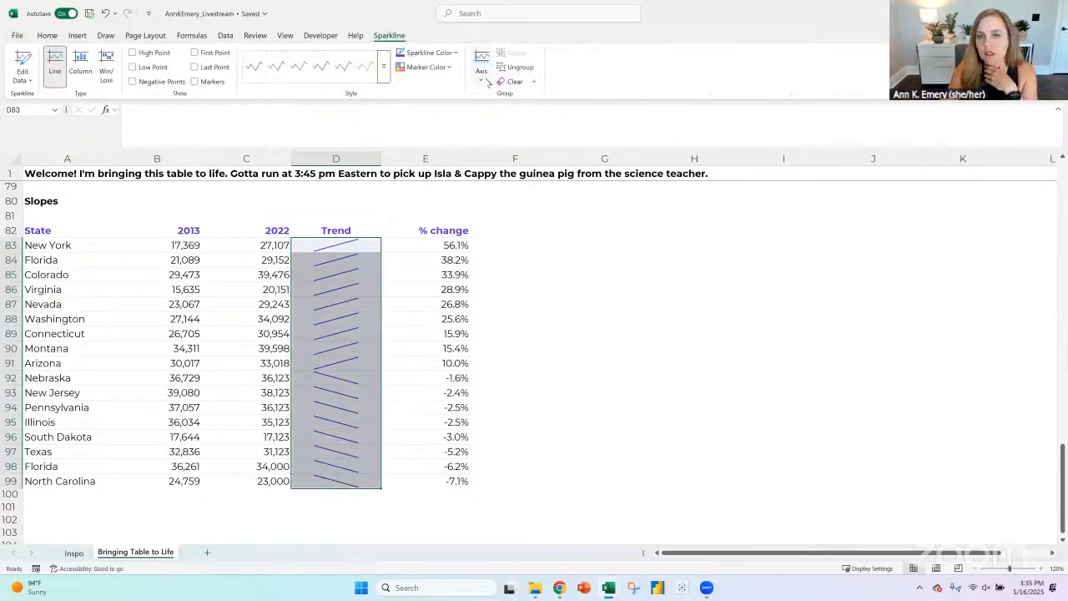
pyautogui.click(487, 79)
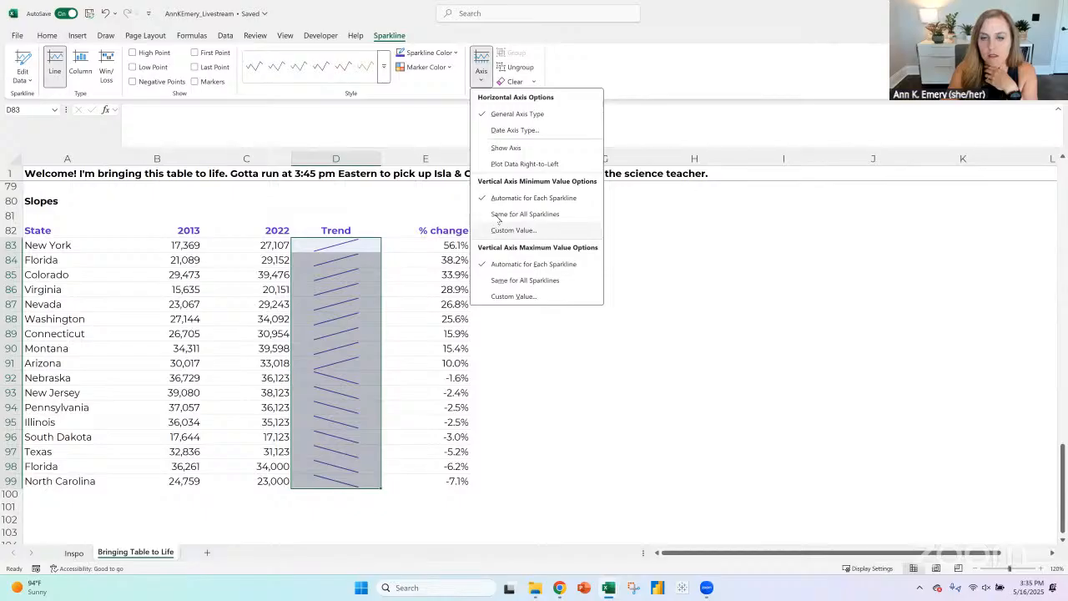
pyautogui.click(502, 230)
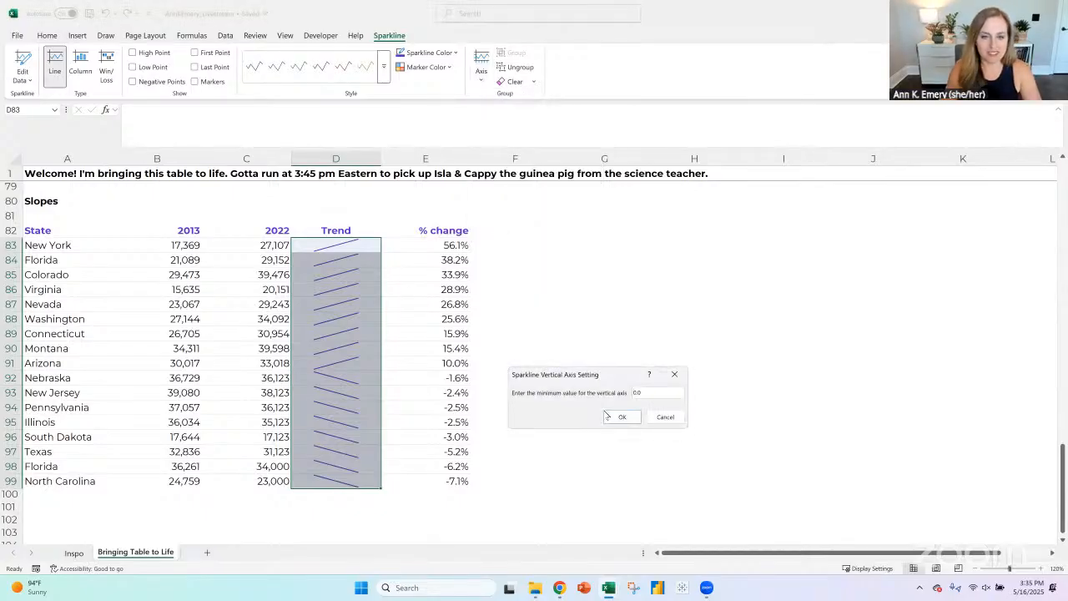
pyautogui.click(625, 418)
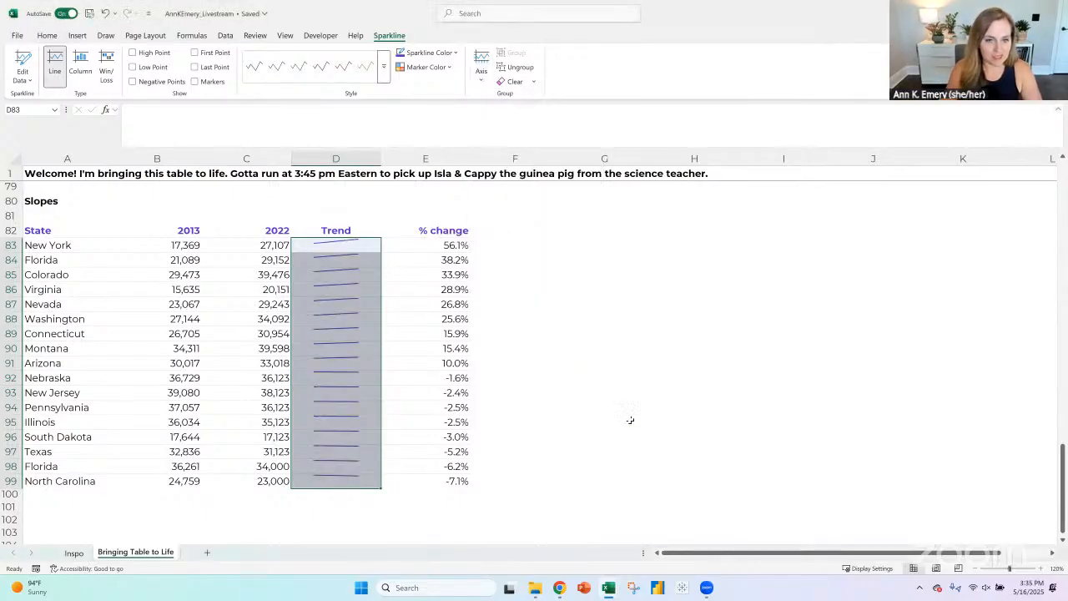
pyautogui.click(484, 80)
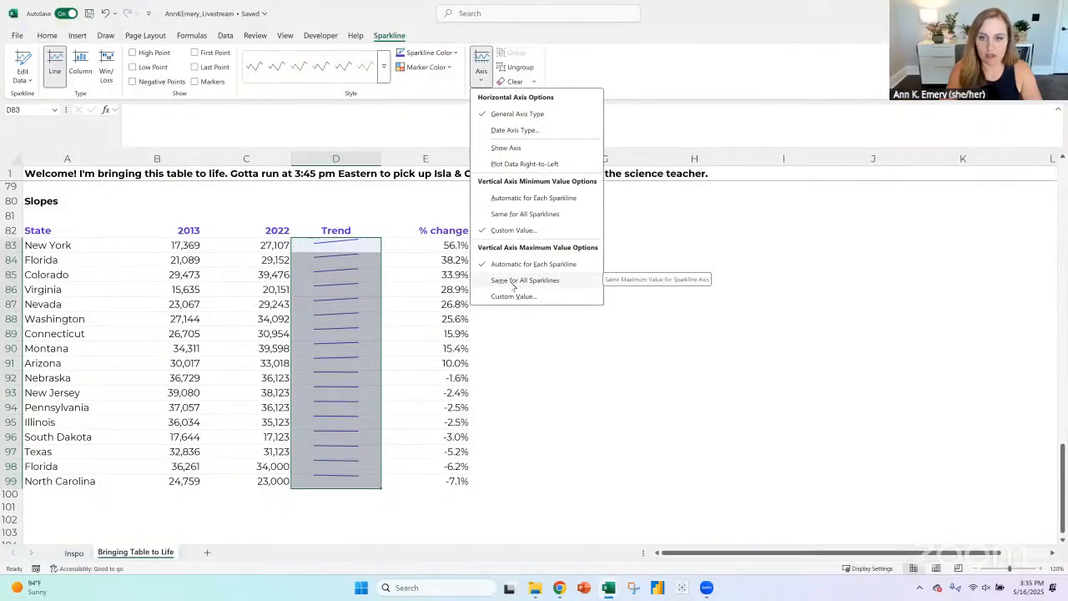
pyautogui.click(512, 284)
pyautogui.click(505, 321)
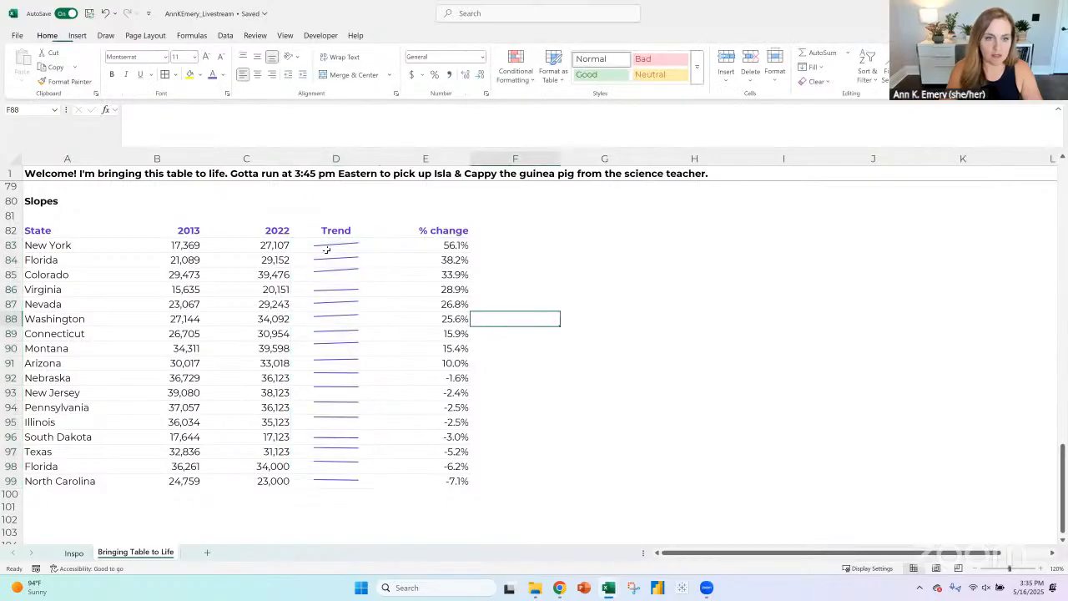
pyautogui.moveTo(327, 246); pyautogui.dragTo(348, 479)
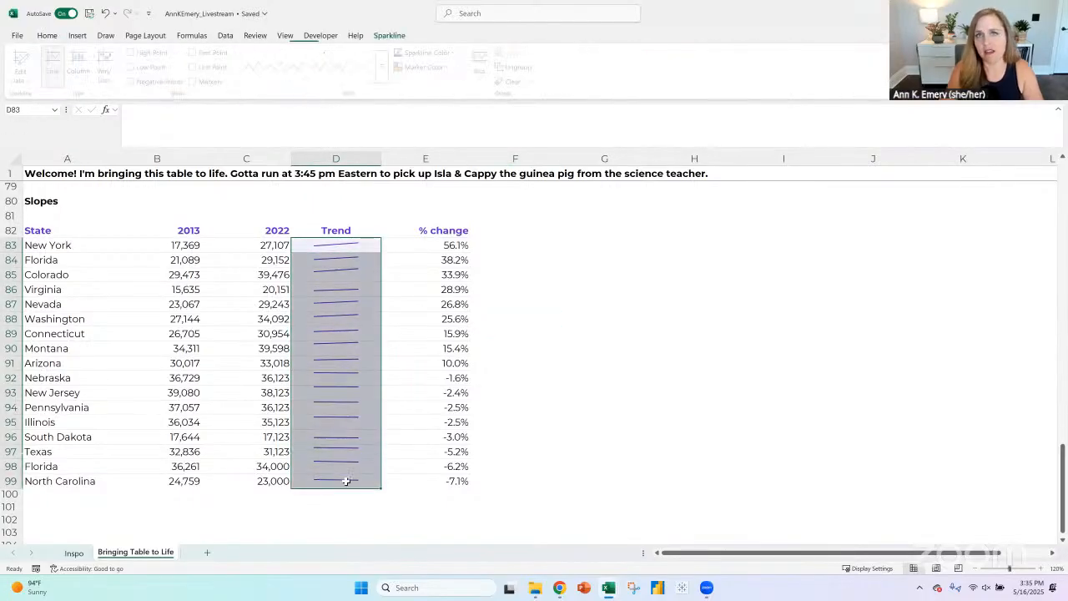
pyautogui.scroll(-1, 365, 470)
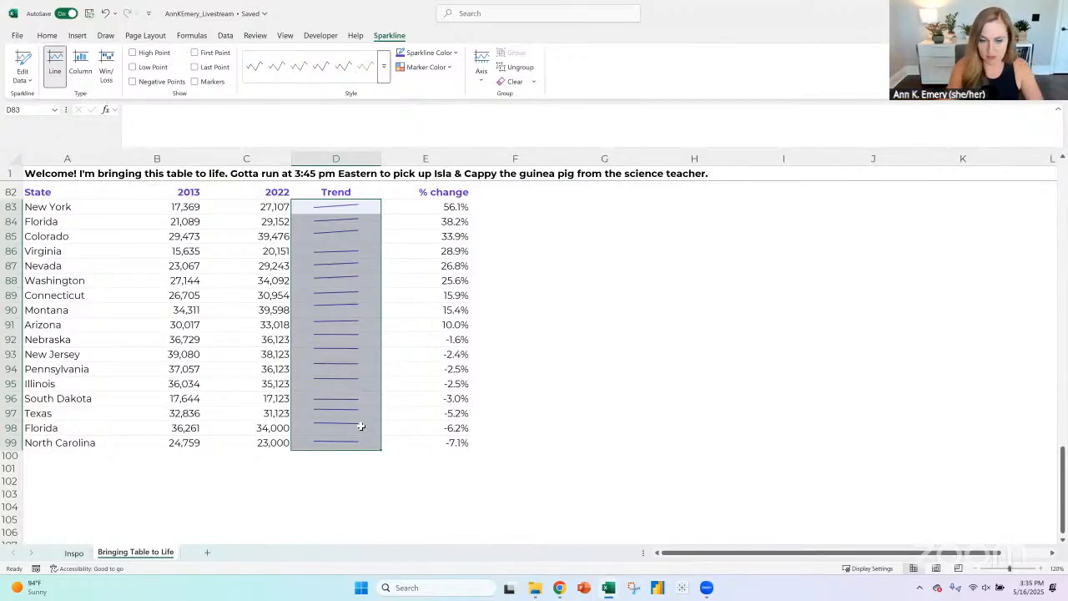
pyautogui.scroll(1, 377, 390)
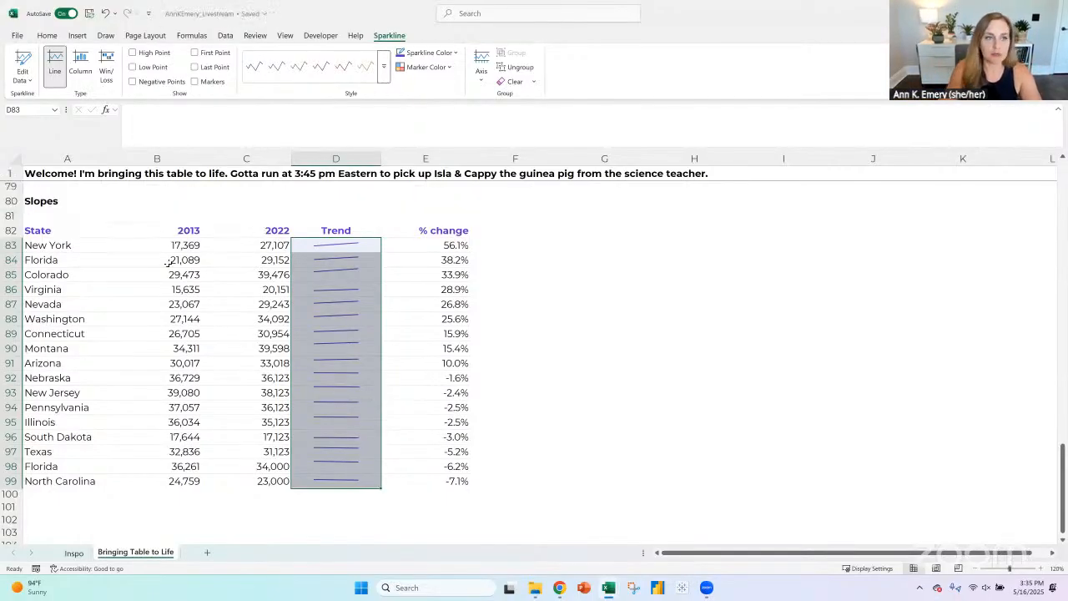
# - Duplicate the Slopes table in A80:E99 below itself, starting at A104
pyautogui.moveTo(46, 202); pyautogui.dragTo(427, 479)
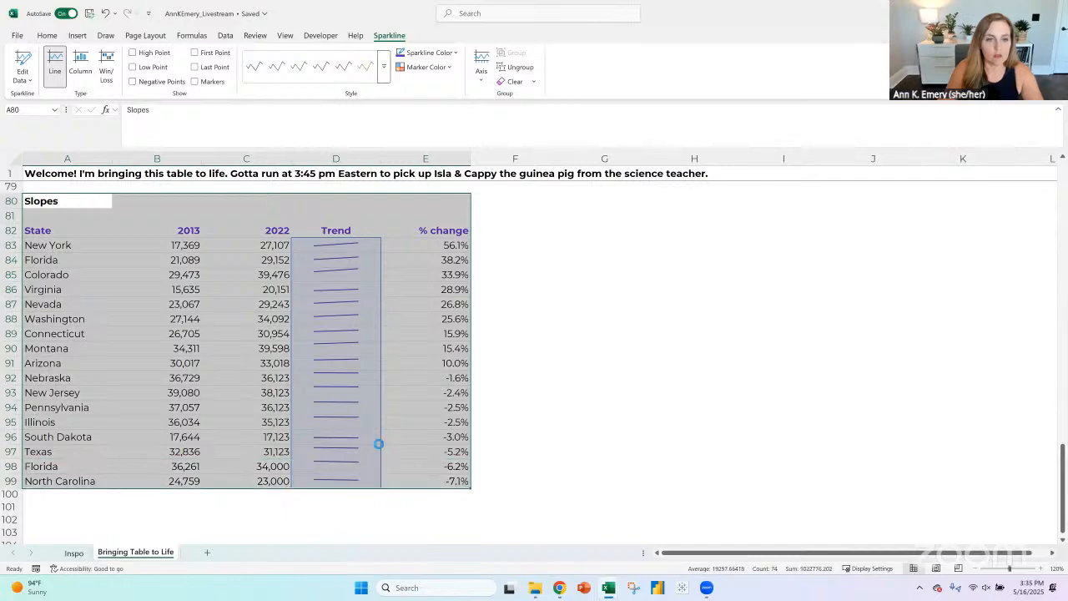
pyautogui.scroll(-2, 376, 443)
pyautogui.hotkey('ctrl', 'c')
pyautogui.click(61, 473)
pyautogui.hotkey('ctrl', 'v')
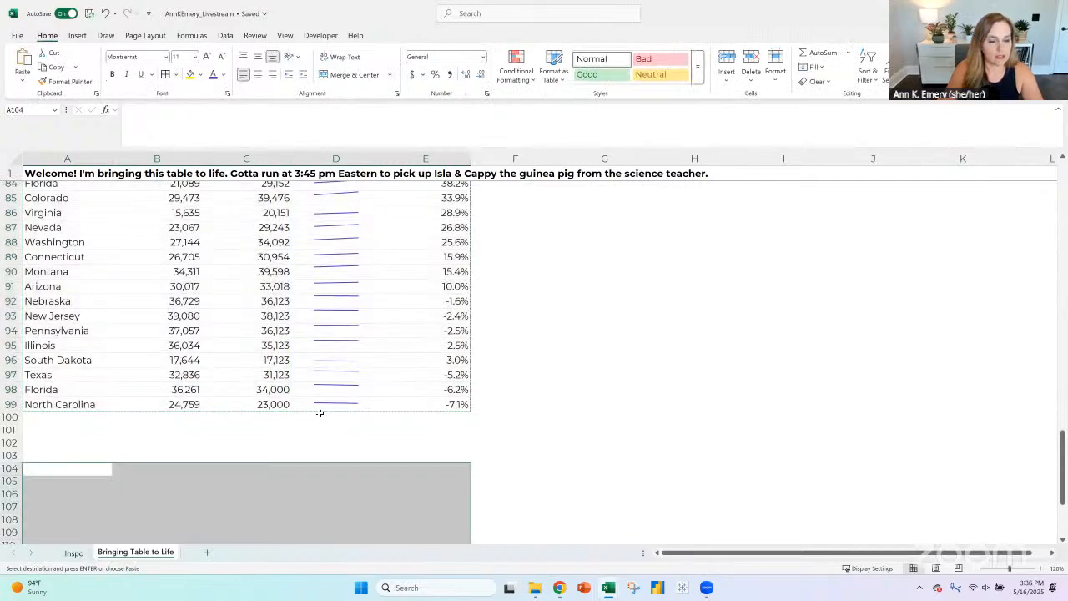
pyautogui.scroll(-6, 326, 410)
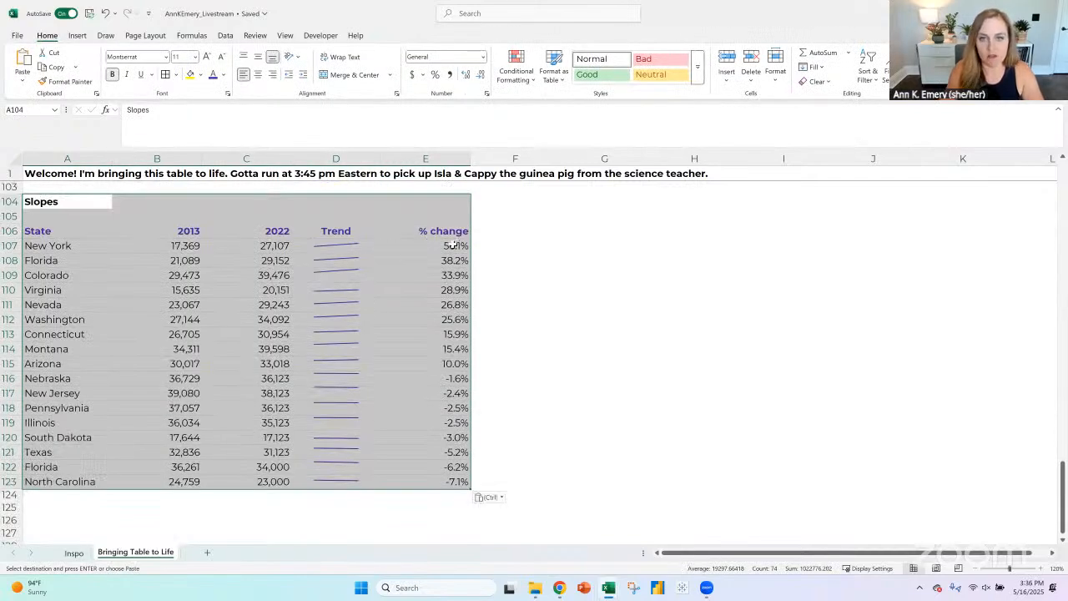
# - Insert blank cells in E106:E123 of the new copy, between the Trend and % change columns
pyautogui.click(455, 245)
pyautogui.click(447, 231)
pyautogui.moveTo(447, 231); pyautogui.dragTo(432, 484)
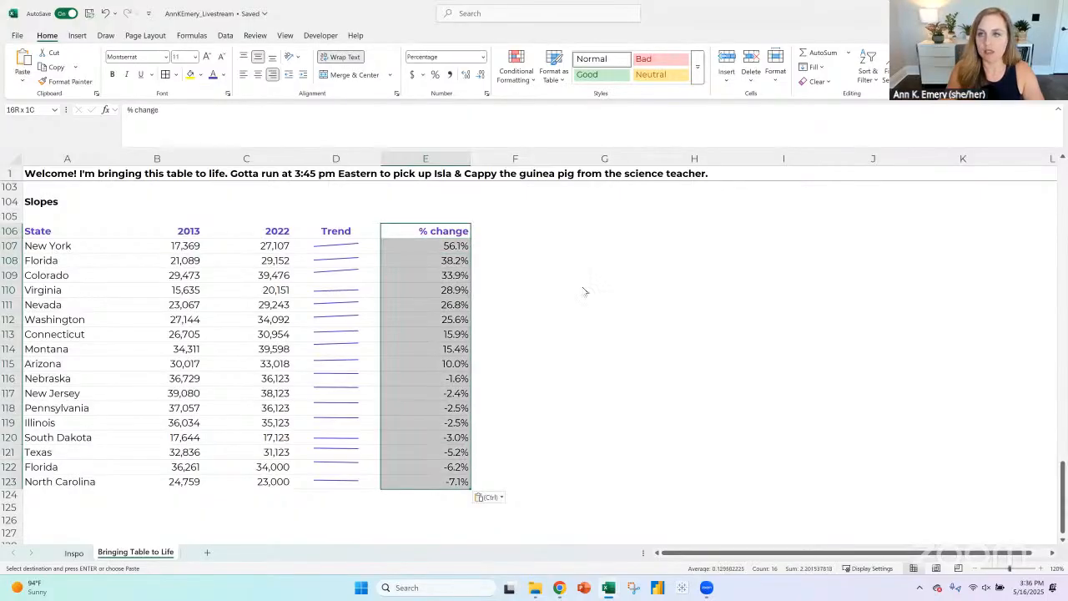
# - Change the new copy's title in A104 to Percent Changes
pyautogui.click(44, 206)
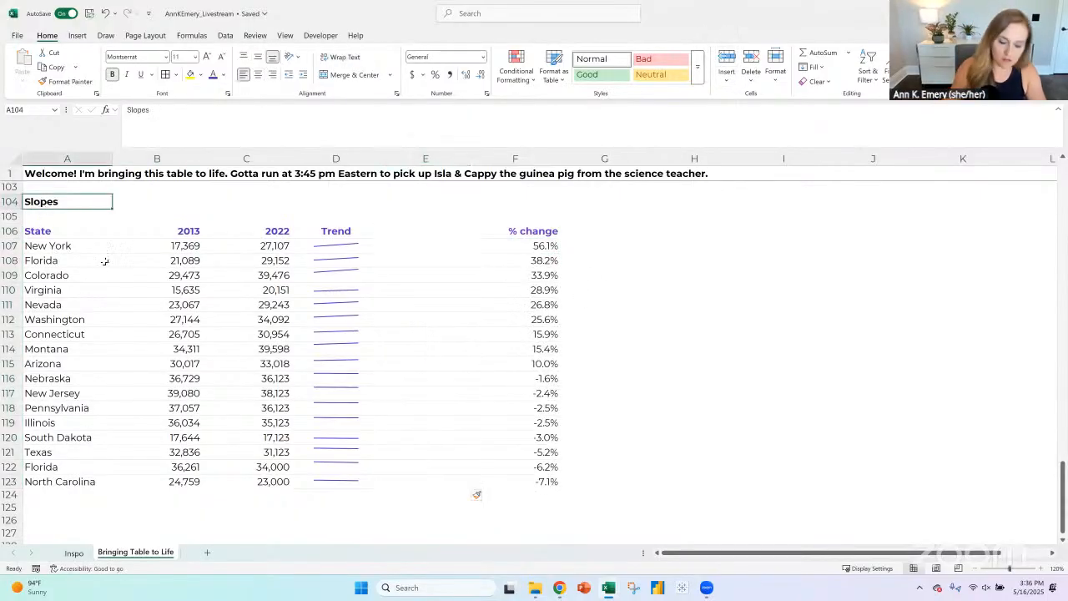
pyautogui.write('Percent Change')
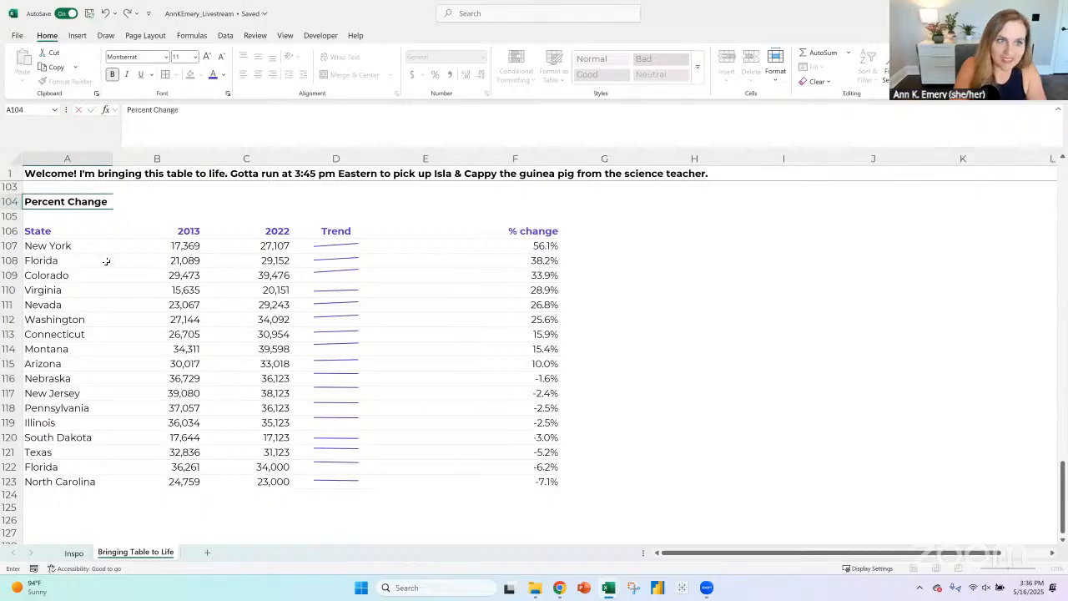
pyautogui.write('s')
pyautogui.press('Return')
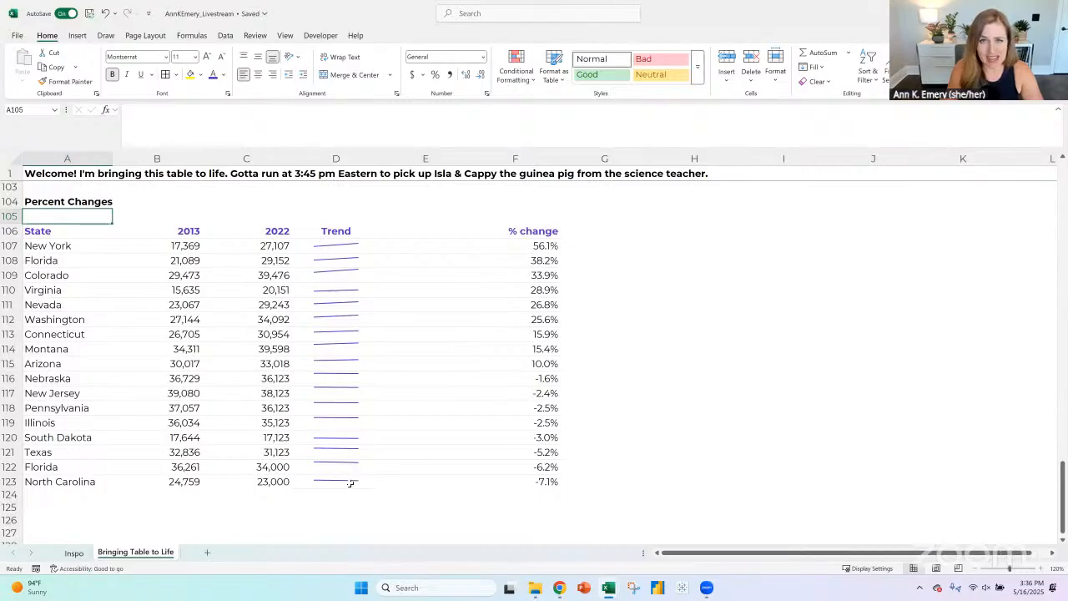
# - Turn on the worksheet gridlines
pyautogui.click(528, 231)
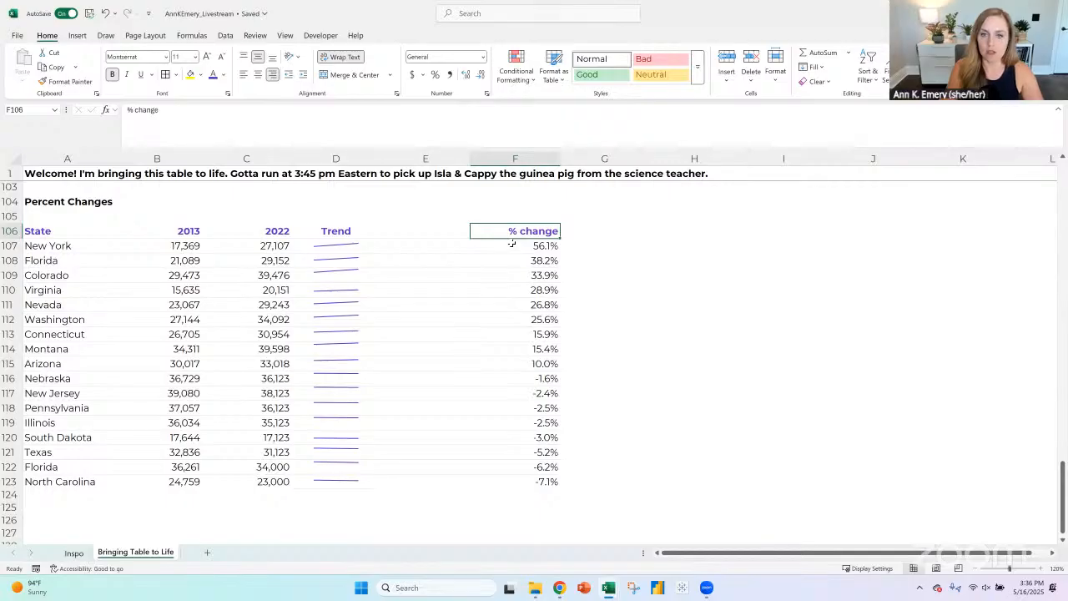
pyautogui.click(426, 235)
pyautogui.click(584, 231)
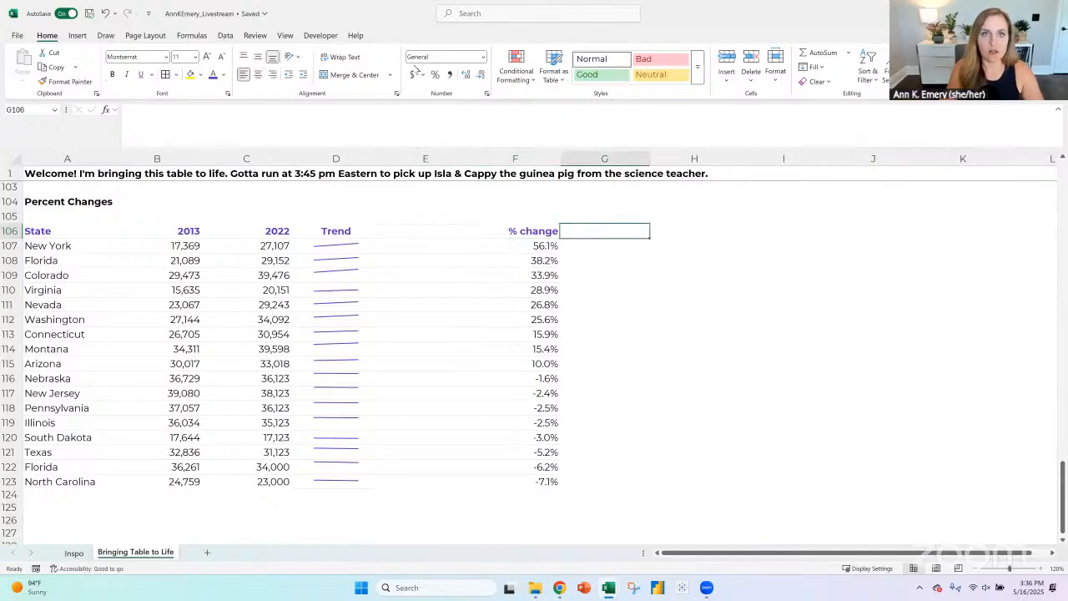
pyautogui.click(286, 37)
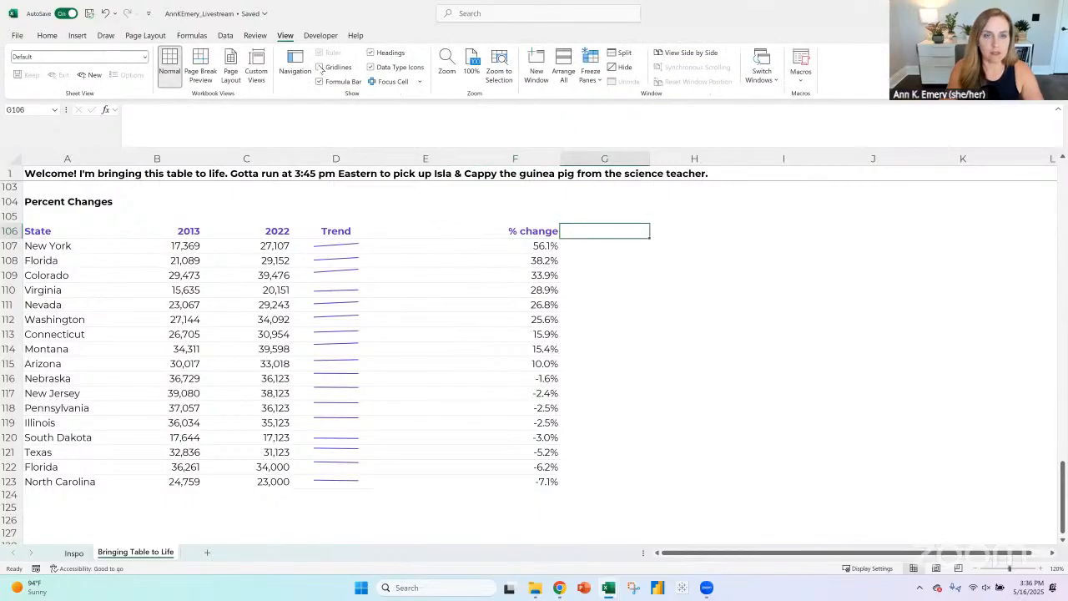
# - Apply blue solid-fill data bars to the % change values in F107:F123
pyautogui.moveTo(523, 248); pyautogui.dragTo(522, 476)
pyautogui.click(47, 35)
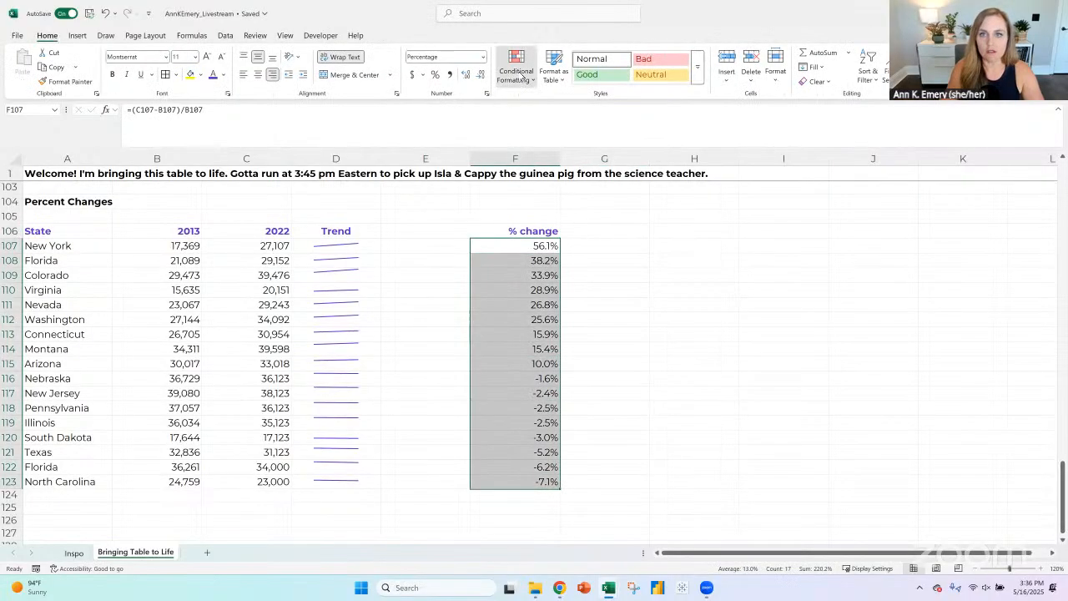
pyautogui.click(515, 73)
pyautogui.moveTo(559, 151)
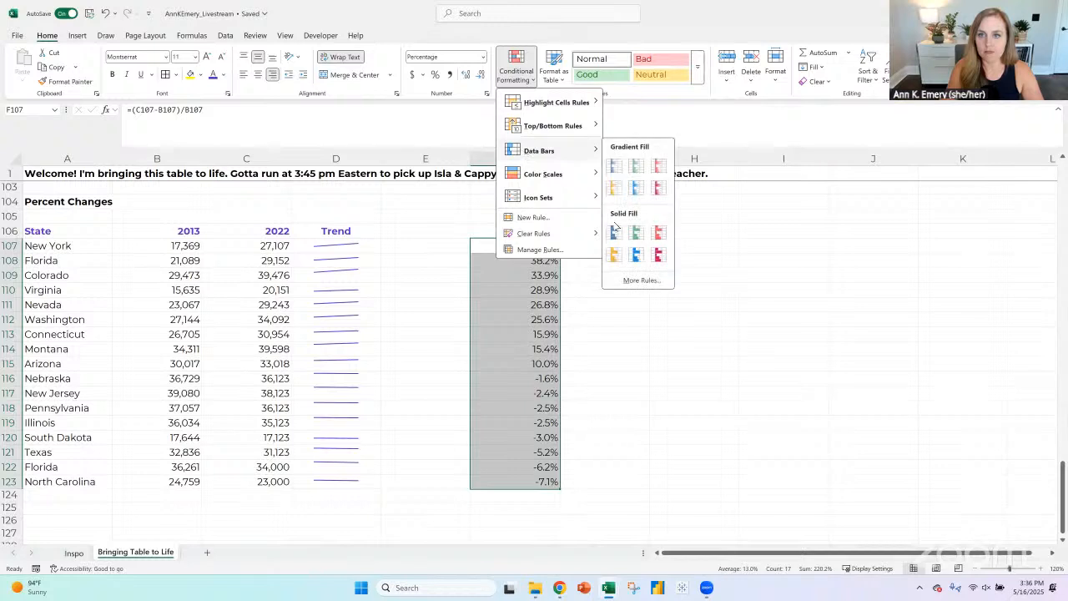
pyautogui.click(615, 233)
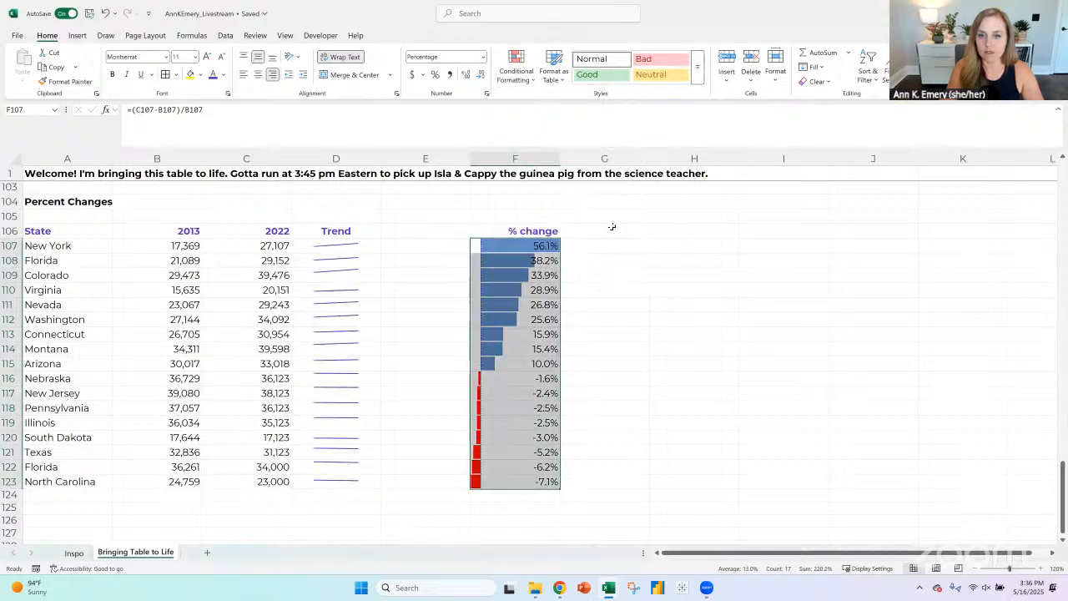
# - Edit the data bar rule for F107:F123 to show bars only, with a dark red fill for positive values
pyautogui.click(516, 71)
pyautogui.click(542, 250)
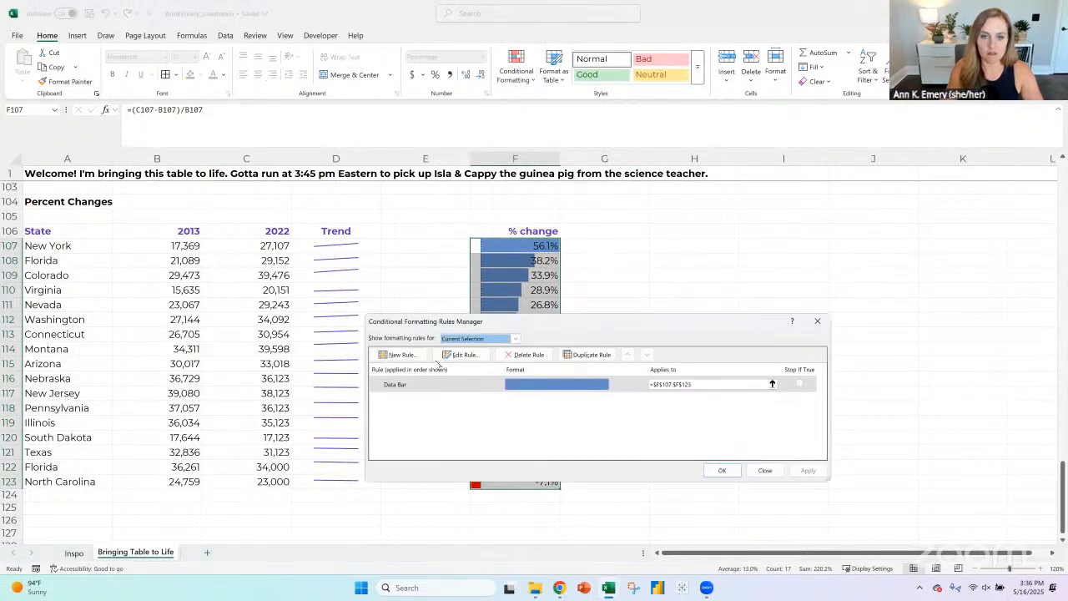
pyautogui.click(457, 359)
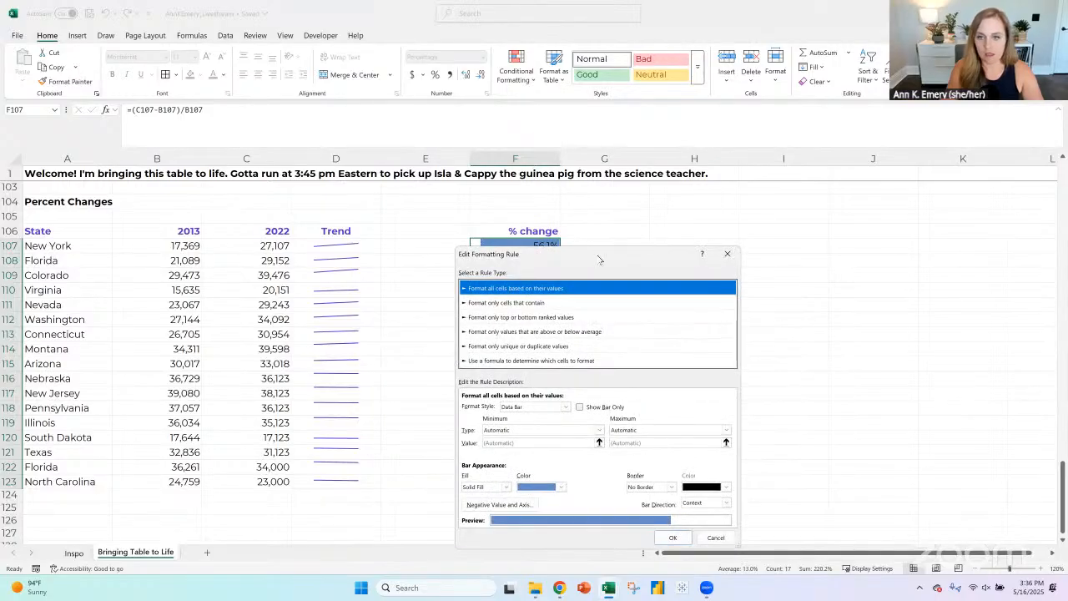
pyautogui.moveTo(599, 260); pyautogui.dragTo(739, 102)
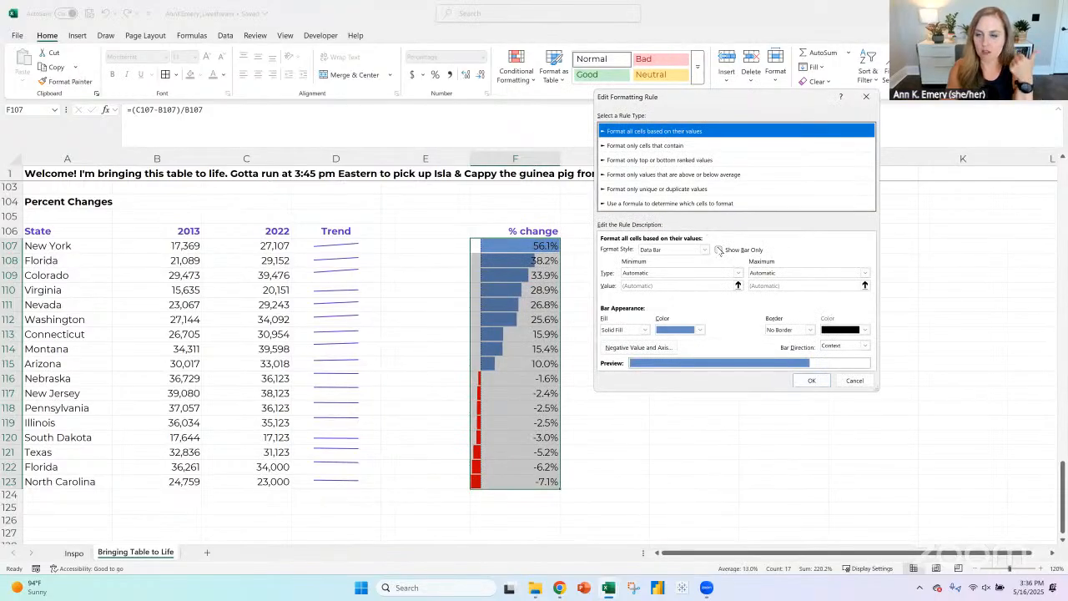
pyautogui.click(719, 250)
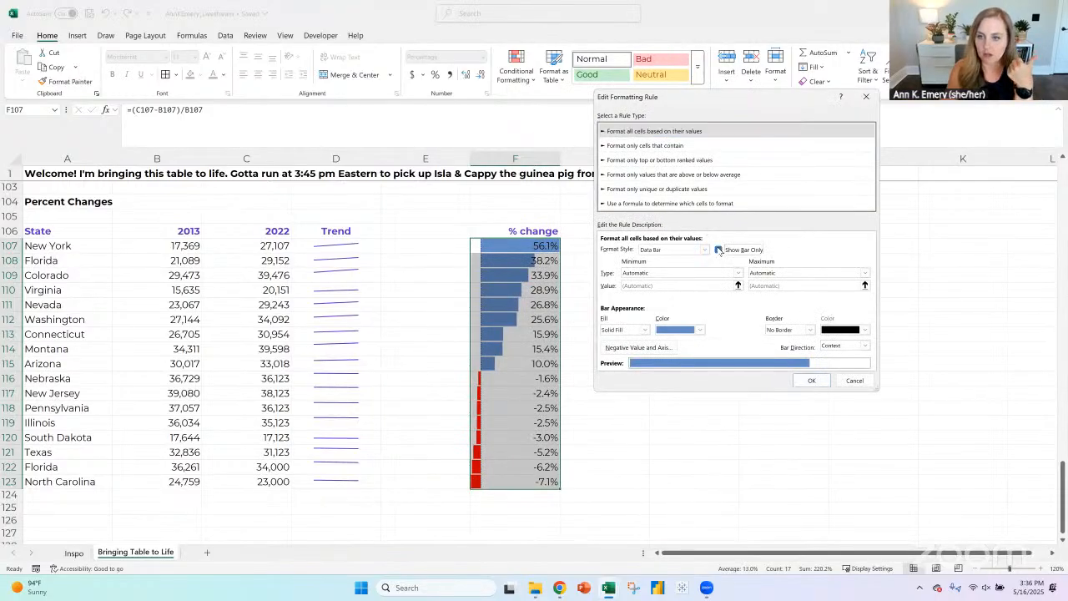
pyautogui.click(672, 275)
pyautogui.click(787, 275)
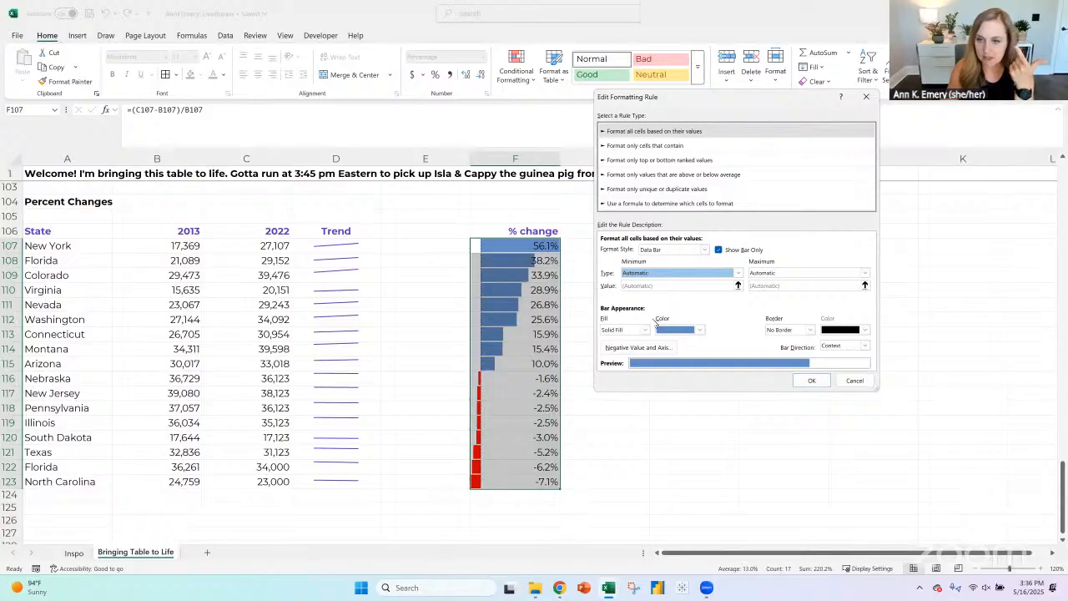
pyautogui.click(685, 330)
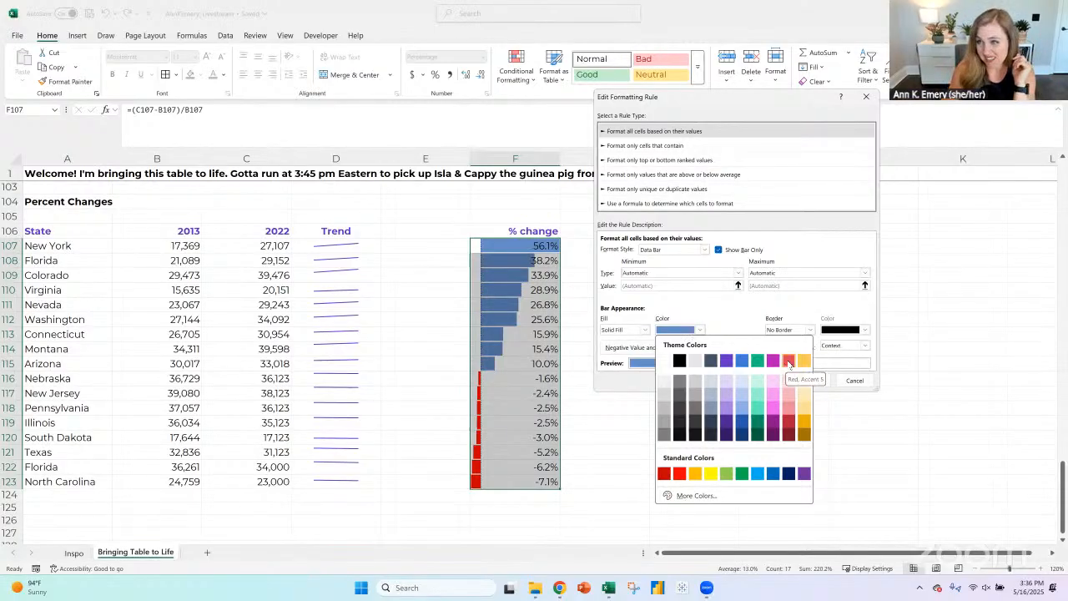
pyautogui.click(786, 421)
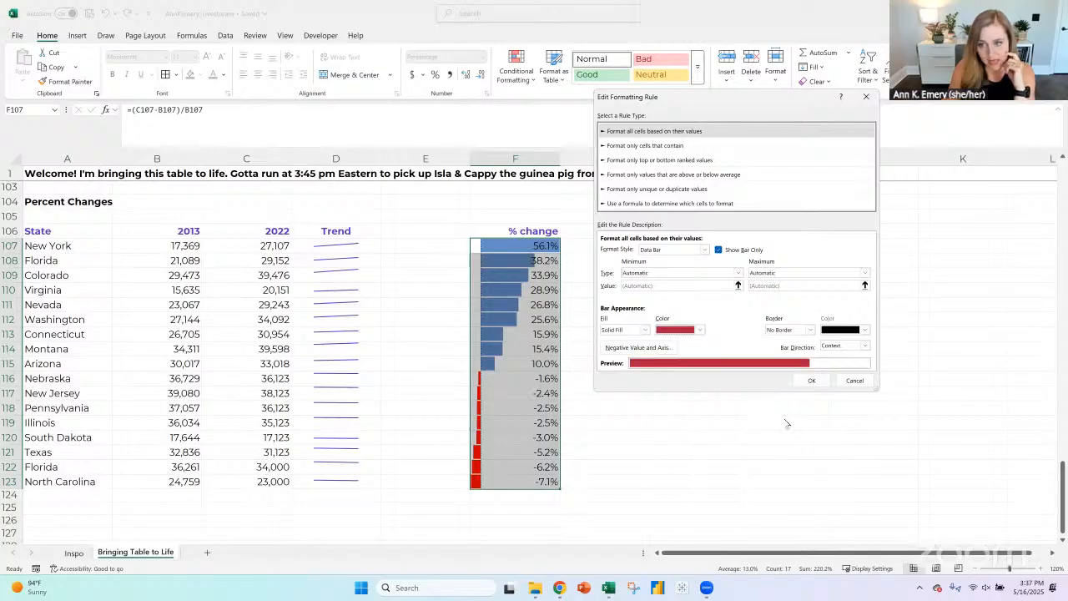
# - Set the negative data bars' fill color to blue and apply the edited rule to F107:F123
pyautogui.click(654, 348)
pyautogui.click(553, 334)
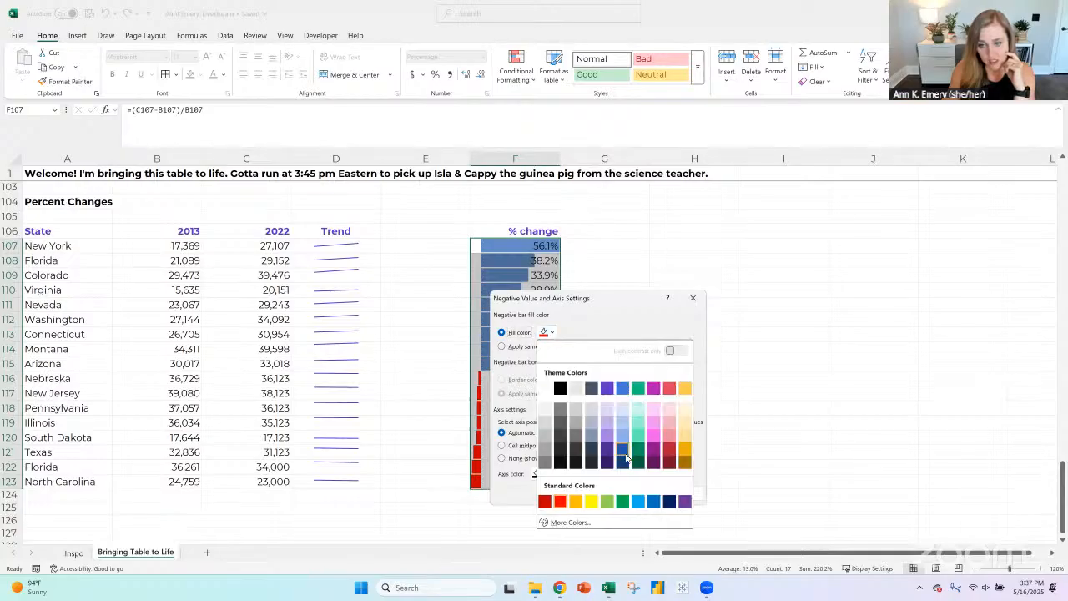
pyautogui.click(623, 385)
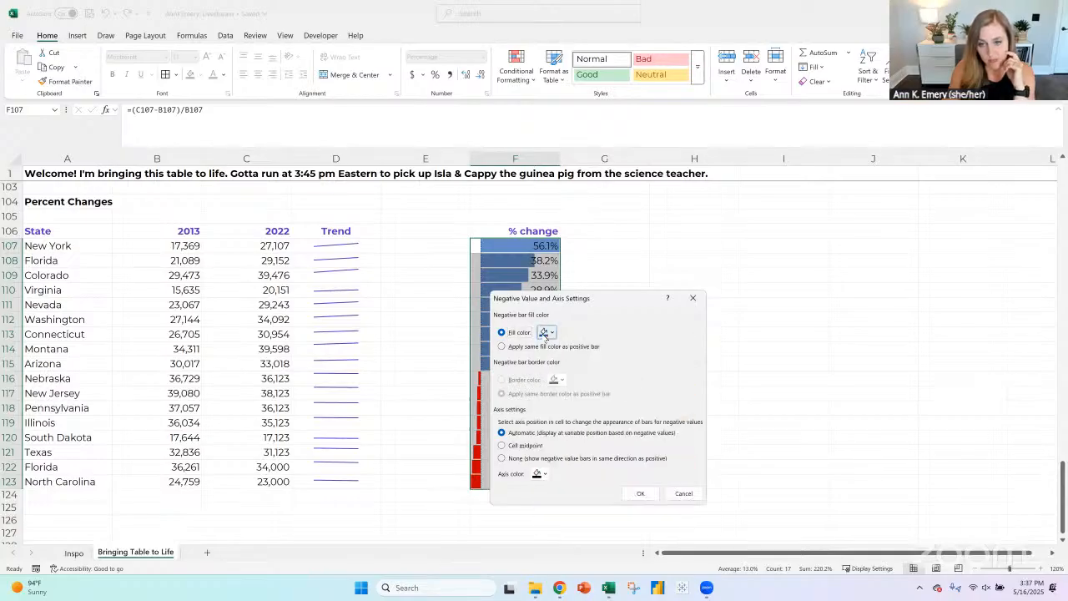
pyautogui.click(640, 493)
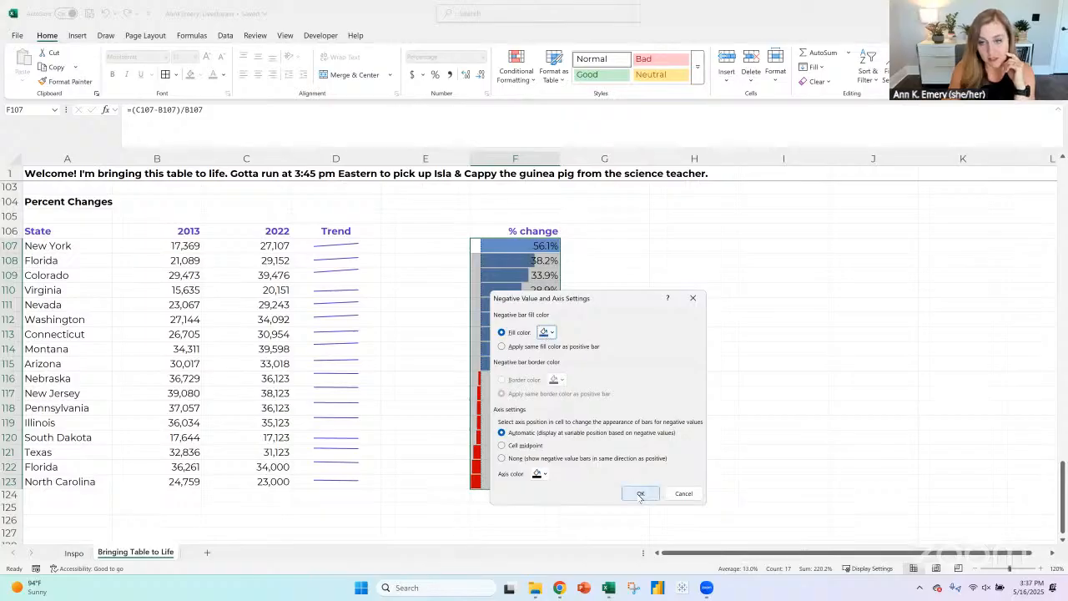
pyautogui.click(813, 380)
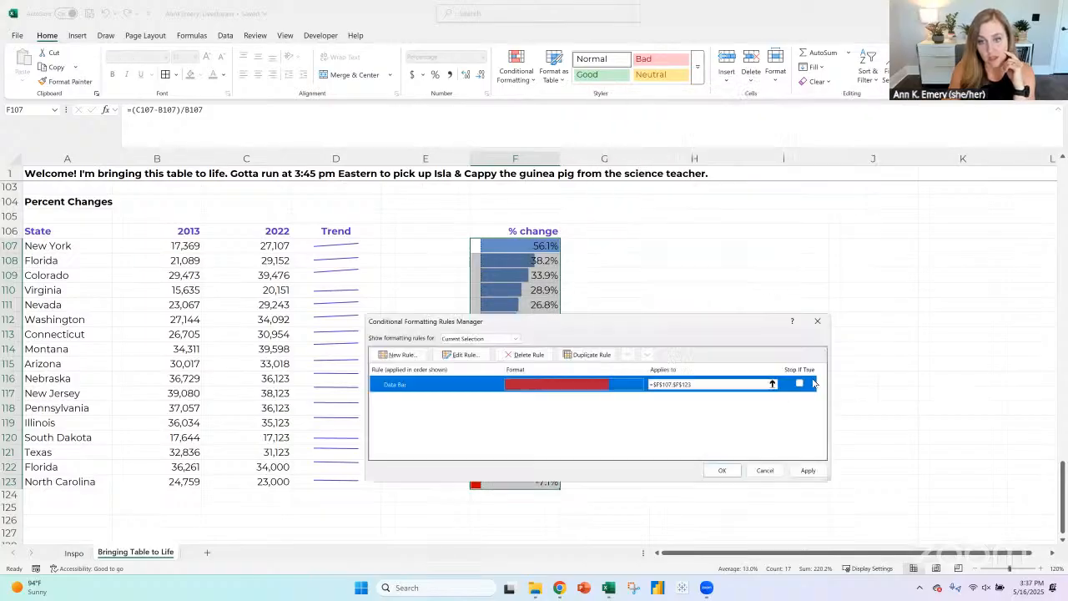
pyautogui.click(720, 470)
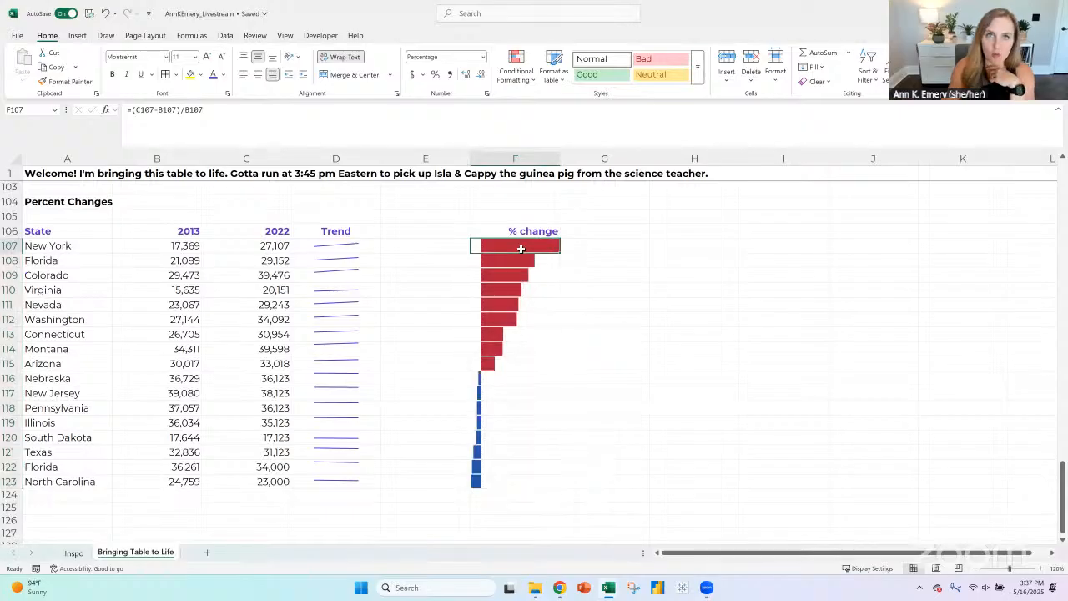
pyautogui.moveTo(522, 249); pyautogui.dragTo(496, 482)
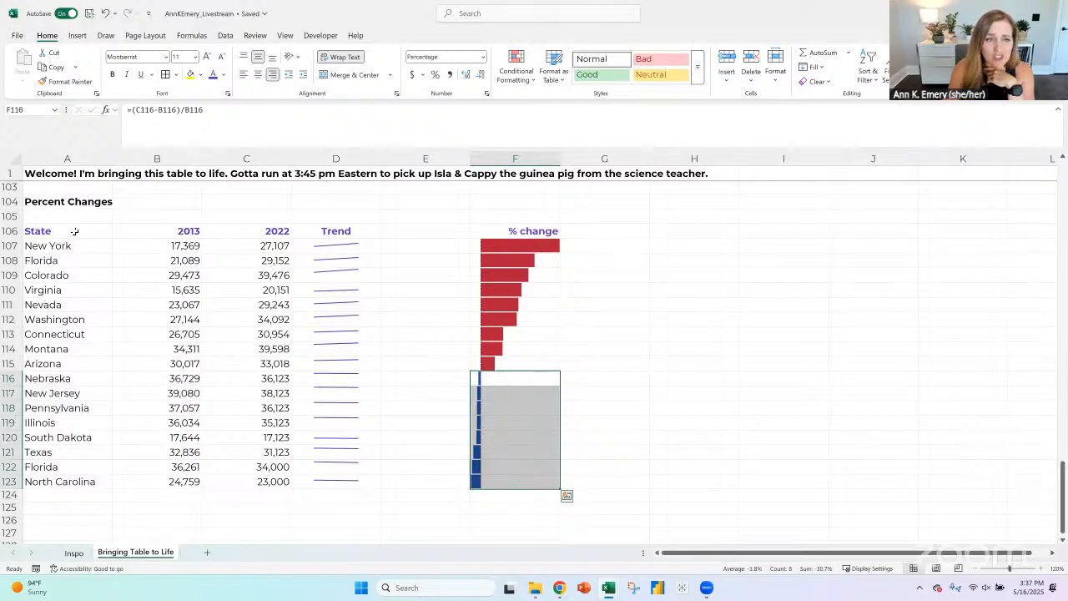
pyautogui.moveTo(74, 231); pyautogui.dragTo(497, 486)
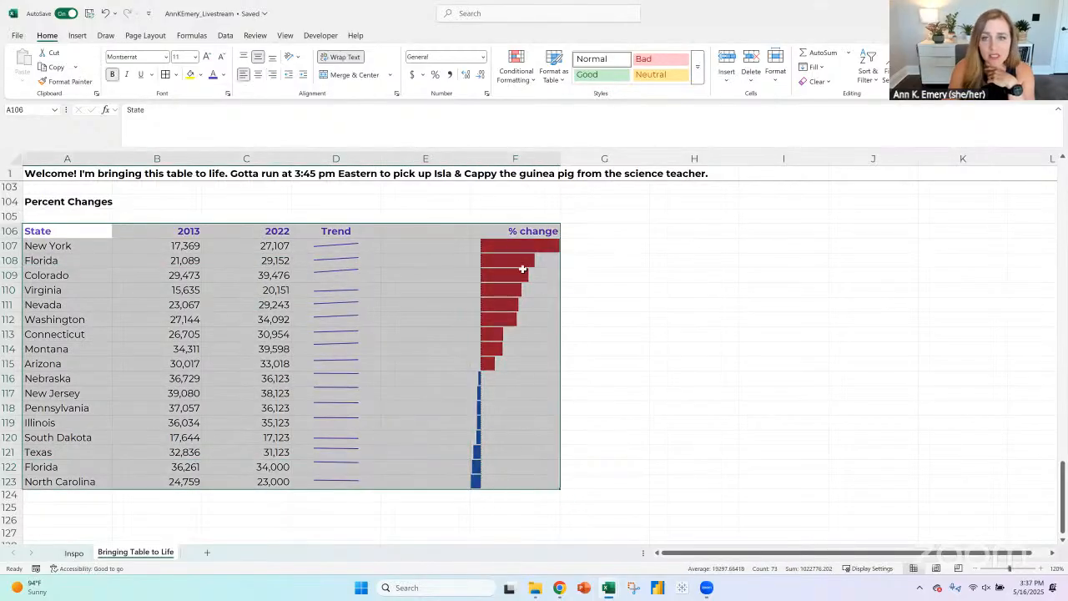
pyautogui.click(512, 232)
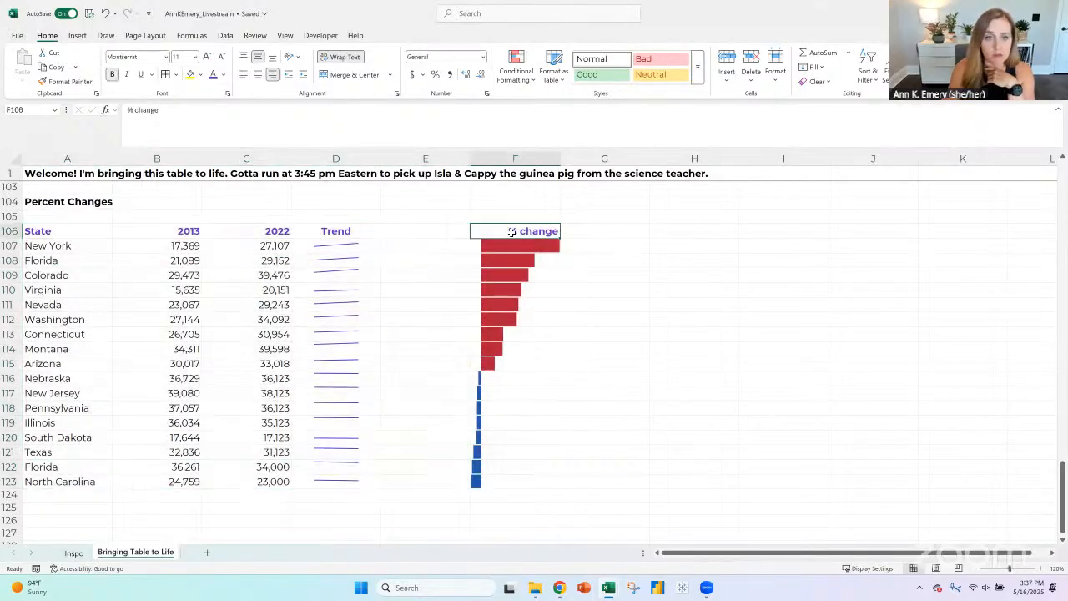
# - Change the font color of the header row 106 to black
pyautogui.click(12, 231)
pyautogui.click(223, 75)
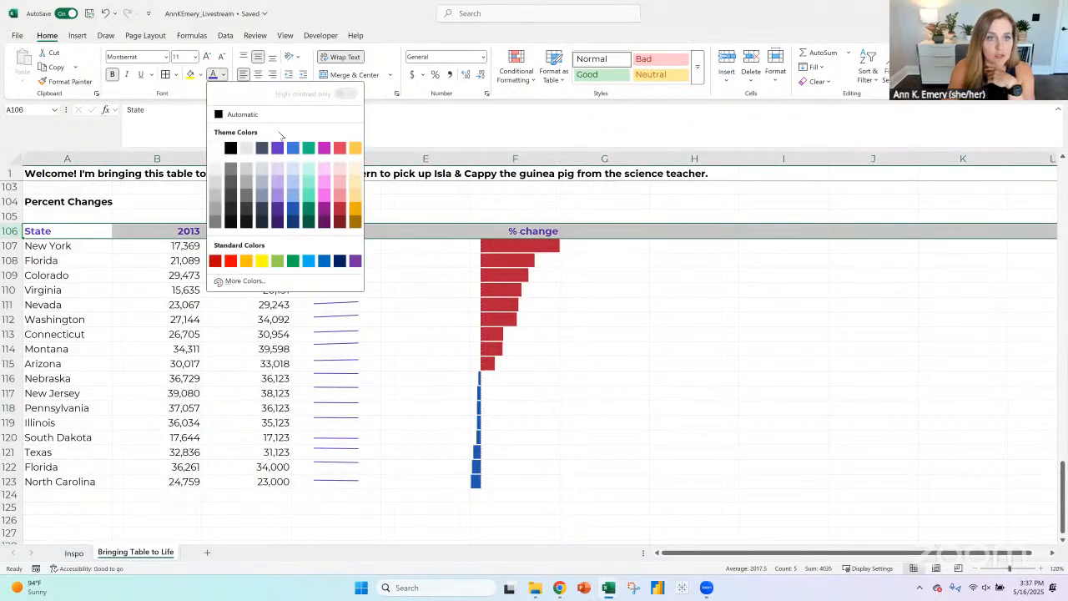
pyautogui.click(453, 245)
pyautogui.click(453, 245)
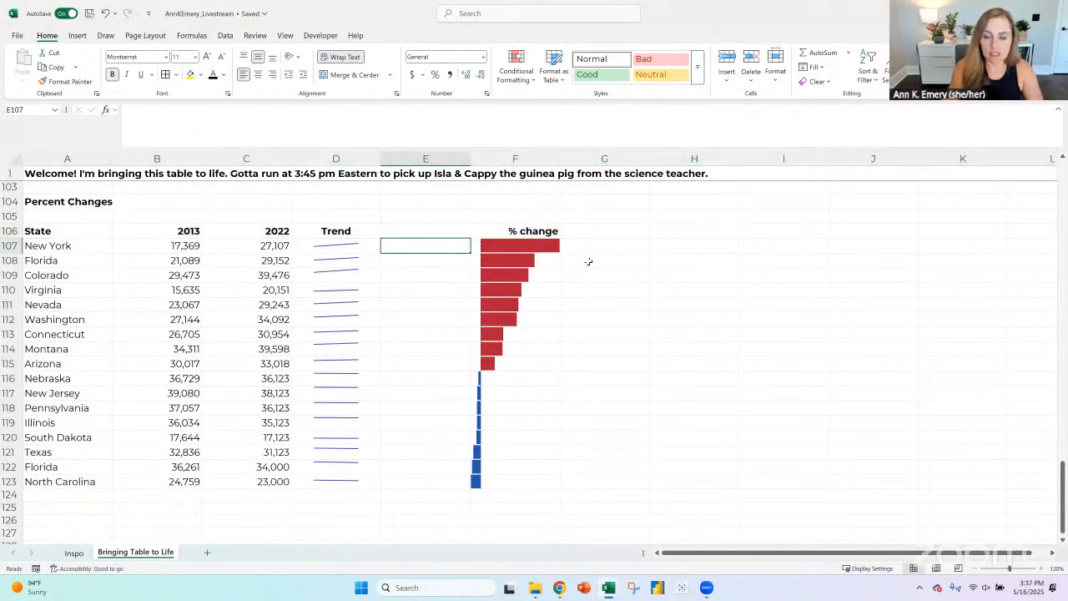
pyautogui.write('=')
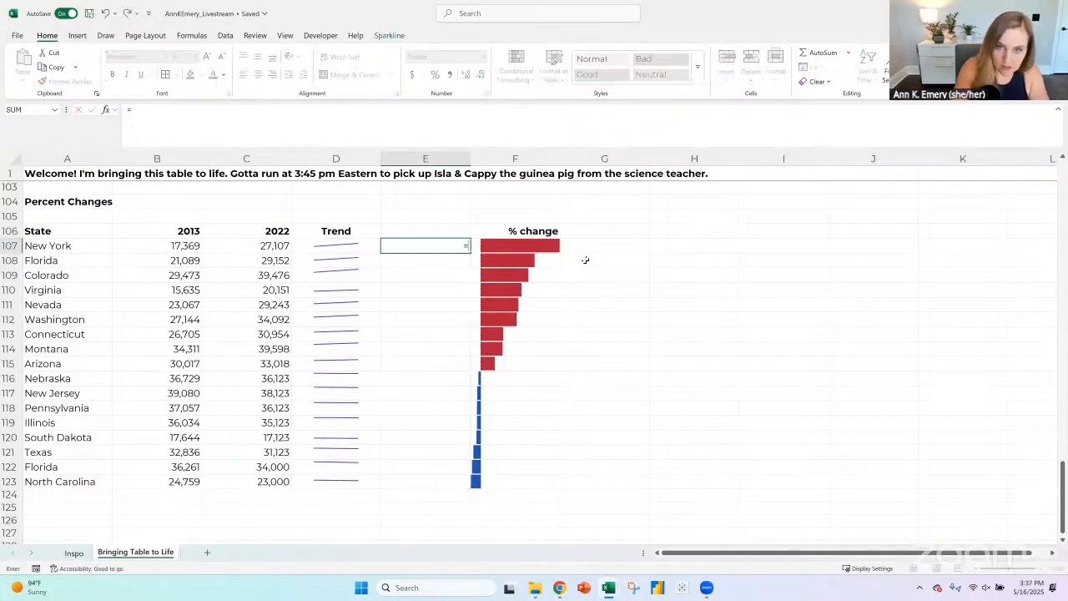
pyautogui.press('BackSpace')
pyautogui.press('Return')
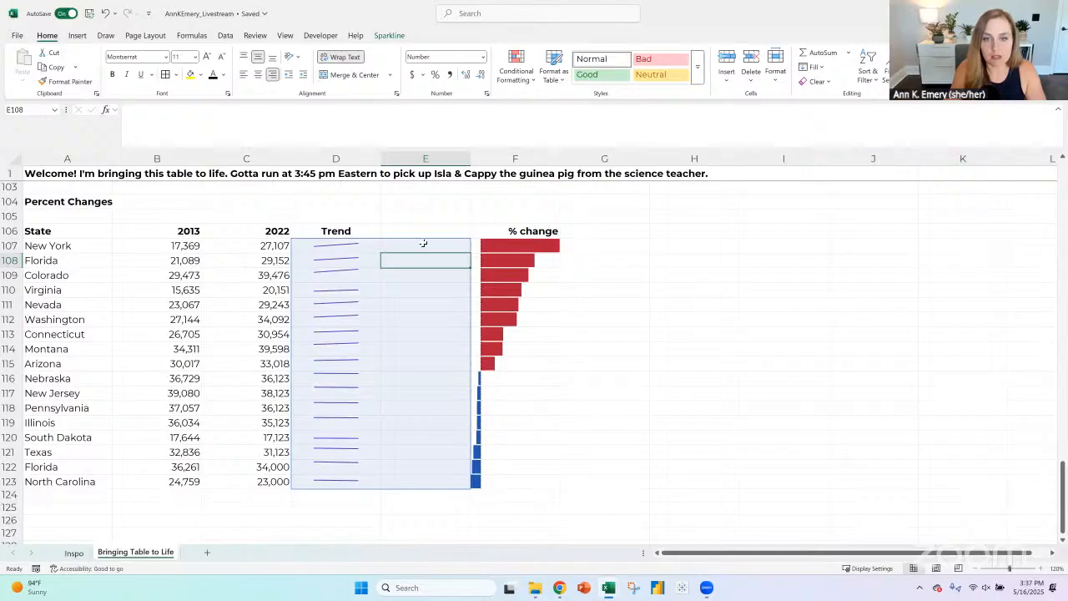
# - Clear the sparkline settings from the blank cells E107:E123, keeping the Trend sparklines
pyautogui.moveTo(423, 243); pyautogui.dragTo(442, 480)
pyautogui.click(386, 36)
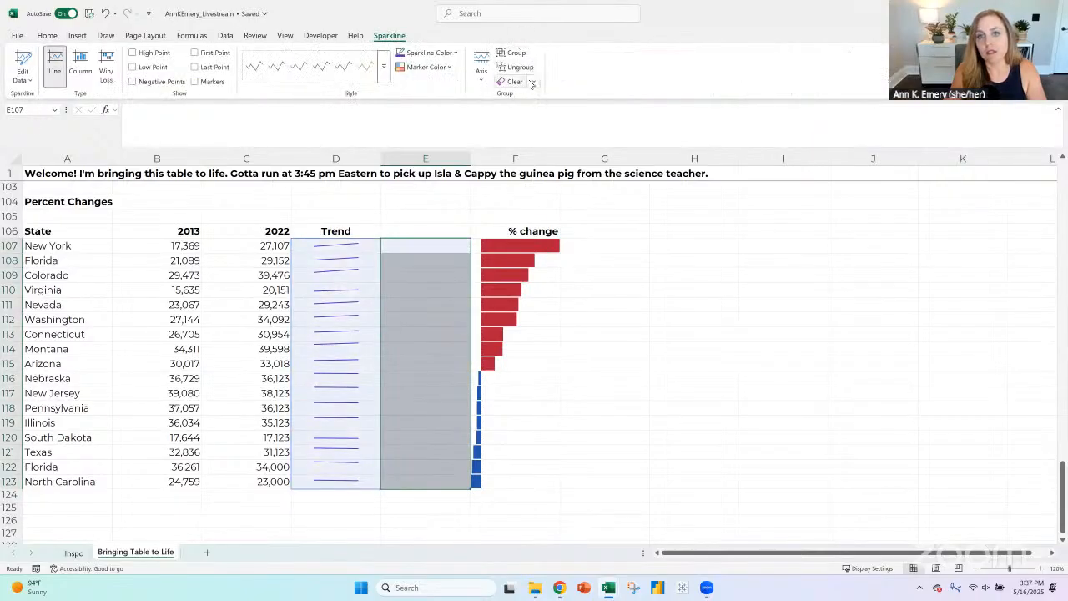
pyautogui.click(533, 81)
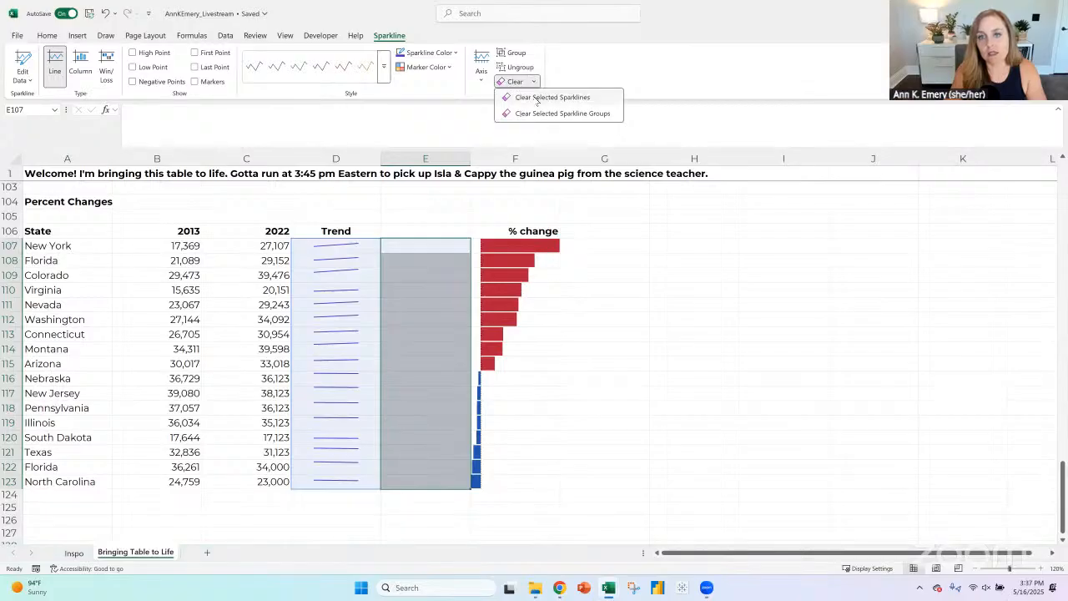
pyautogui.click(539, 97)
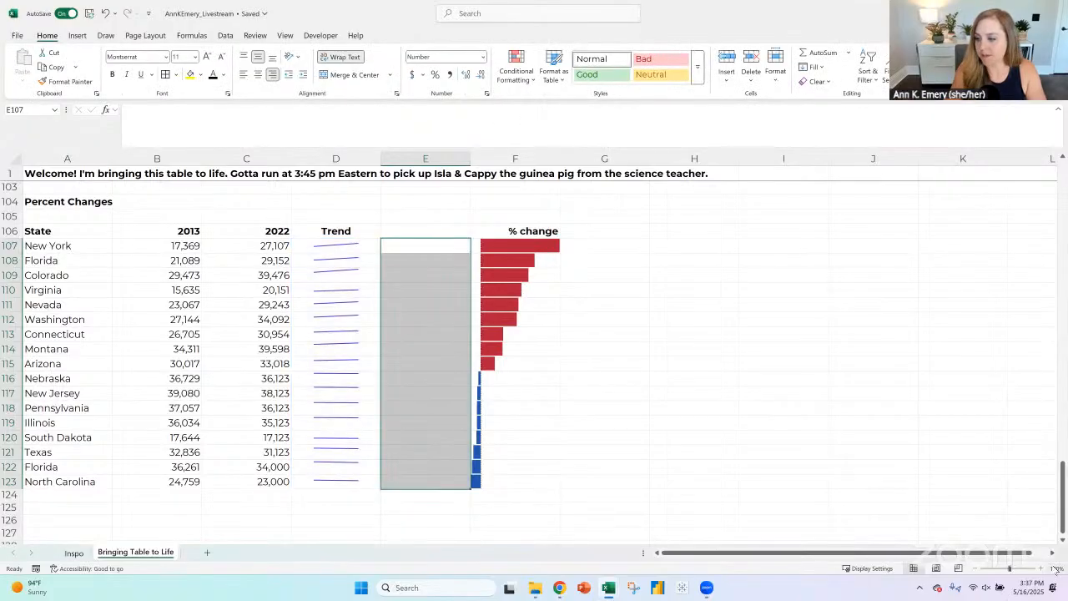
# - In E107, enter the formula =IF(F107<0,F107,"") to label only negative percent changes
pyautogui.click(1042, 570)
pyautogui.click(1043, 569)
pyautogui.click(1042, 569)
pyautogui.scroll(-3, 524, 237)
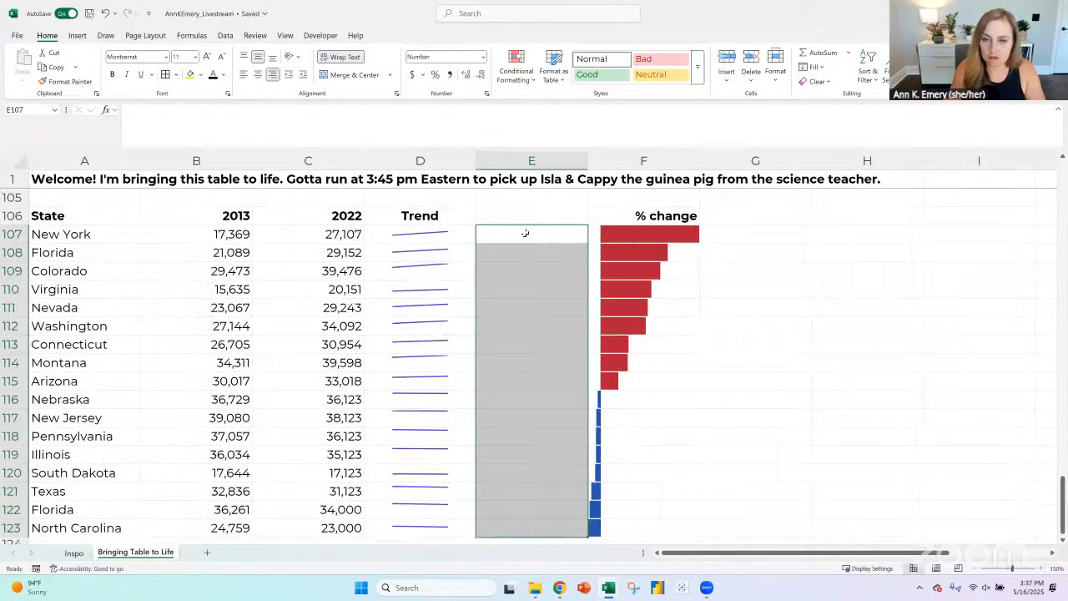
pyautogui.write('=if(')
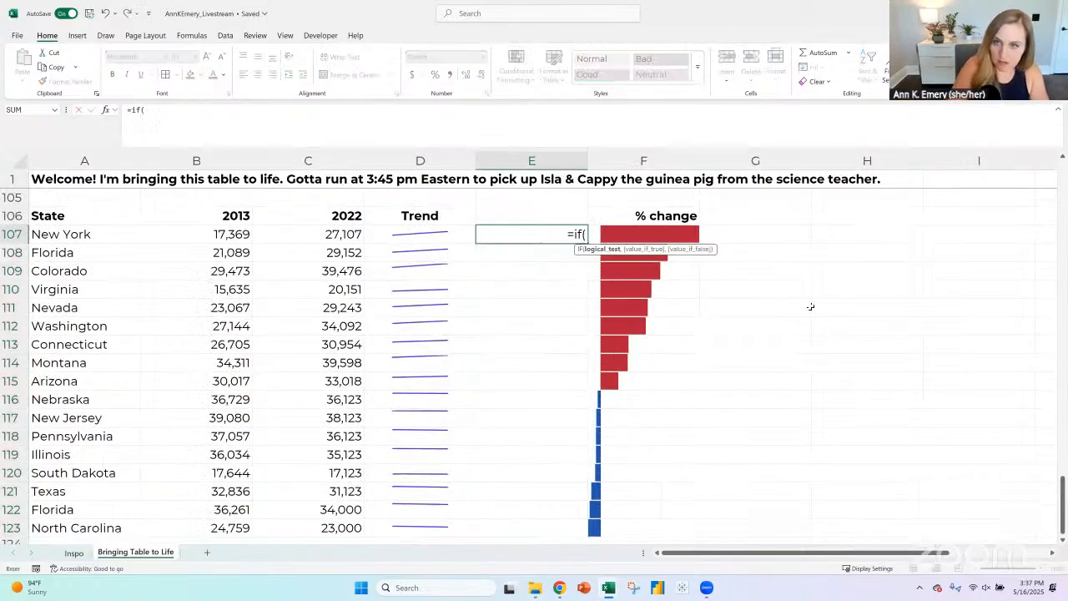
pyautogui.press('Right')
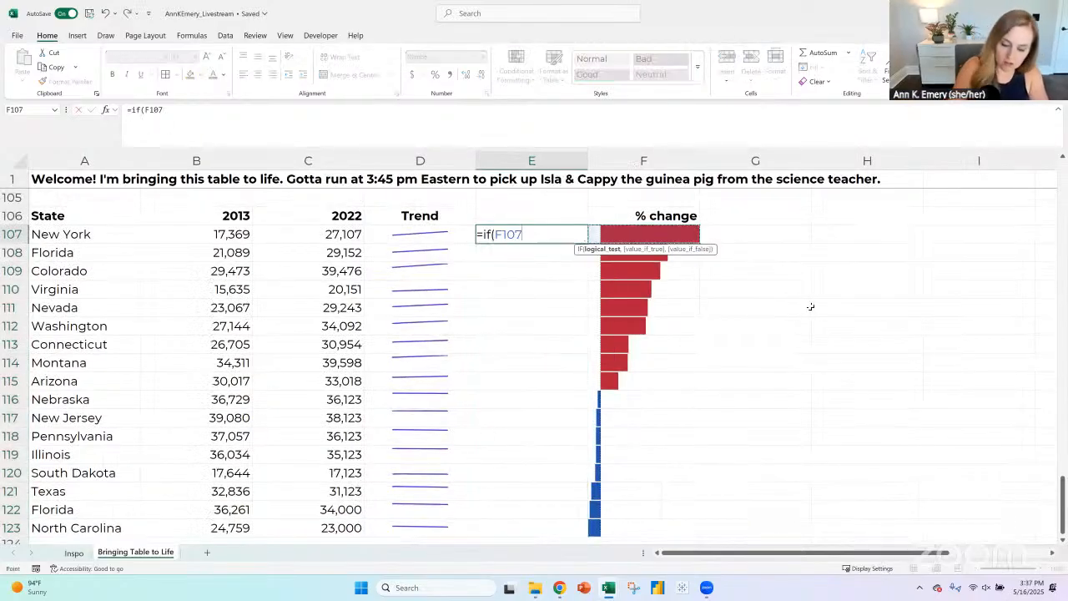
pyautogui.write('<')
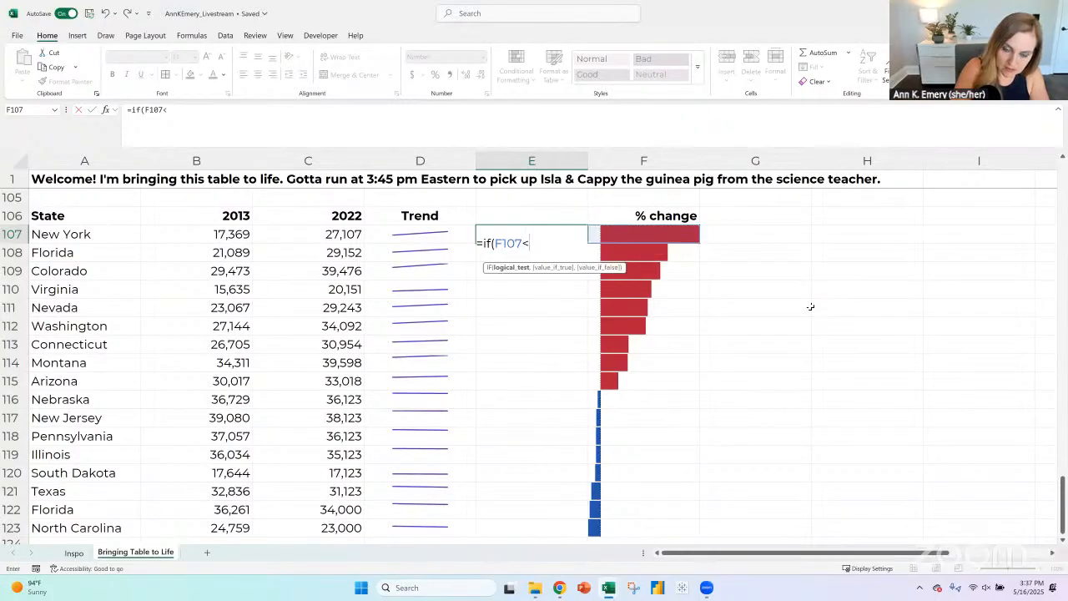
pyautogui.write('0')
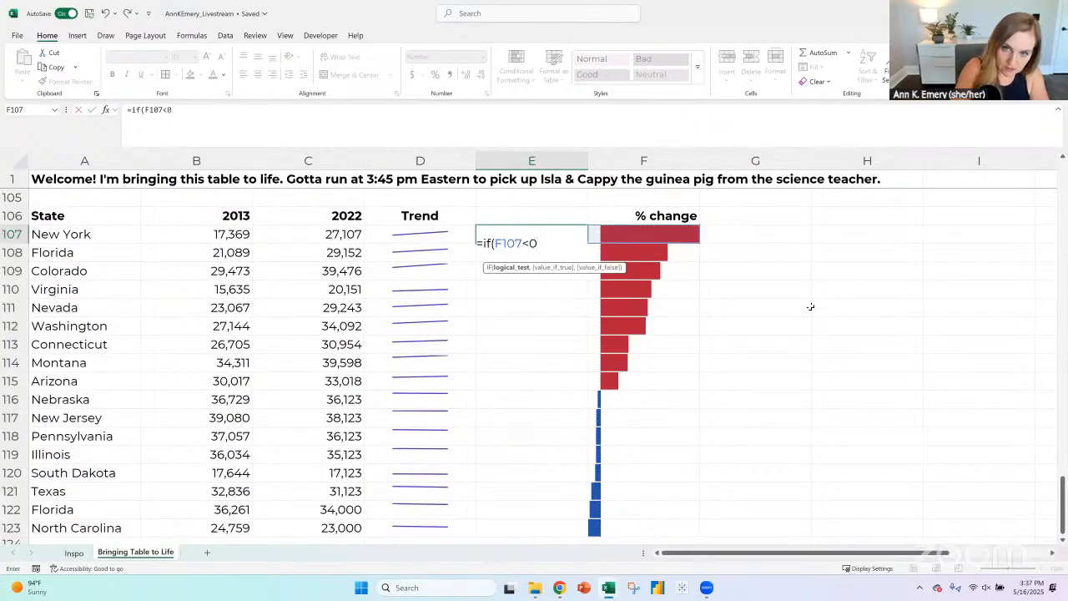
pyautogui.write(',')
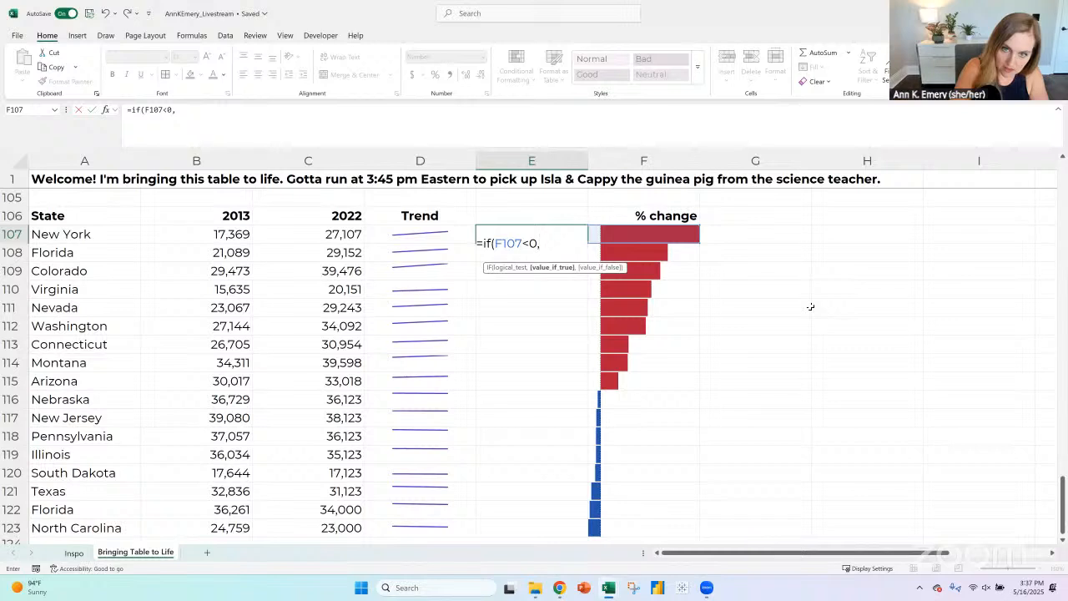
pyautogui.click(646, 234)
pyautogui.write(',""')
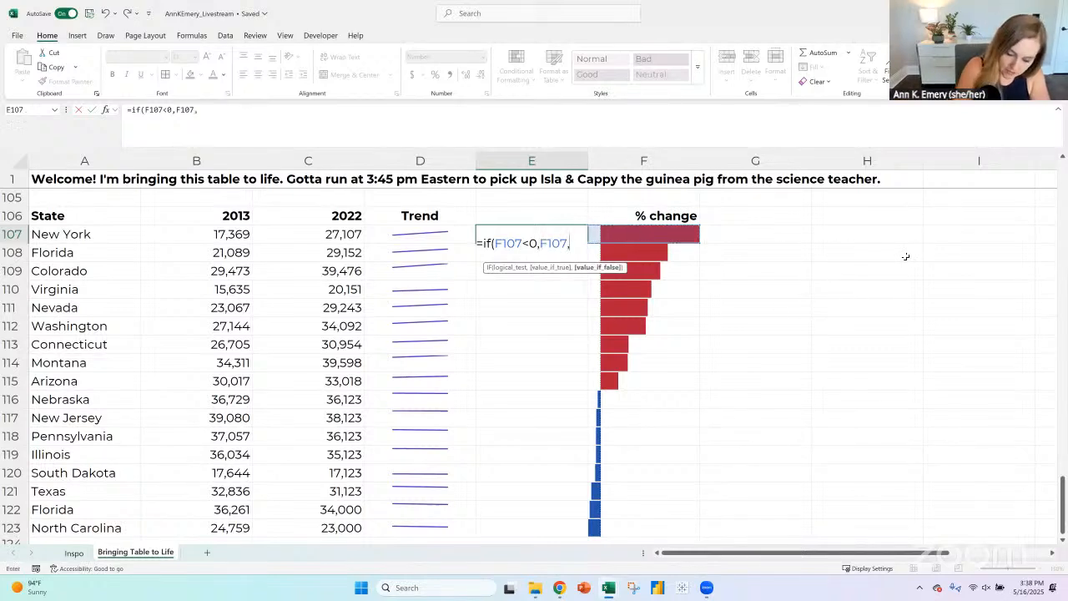
pyautogui.write(')')
pyautogui.press('Return')
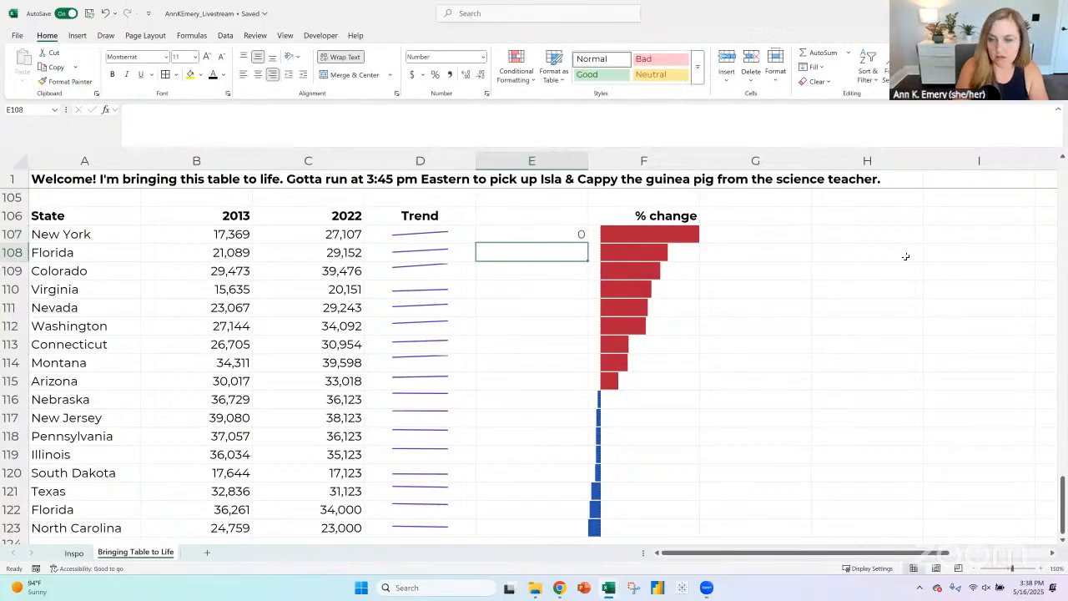
# - Fill the E107 formula down to E123 and format the cells as percentages with one decimal place
pyautogui.click(567, 237)
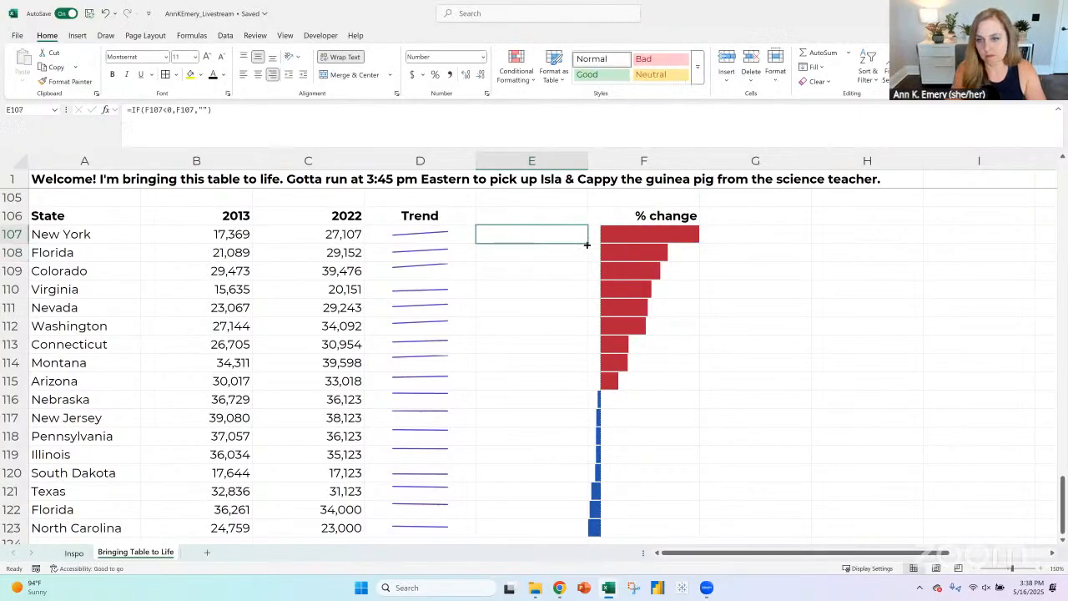
pyautogui.doubleClick(587, 245)
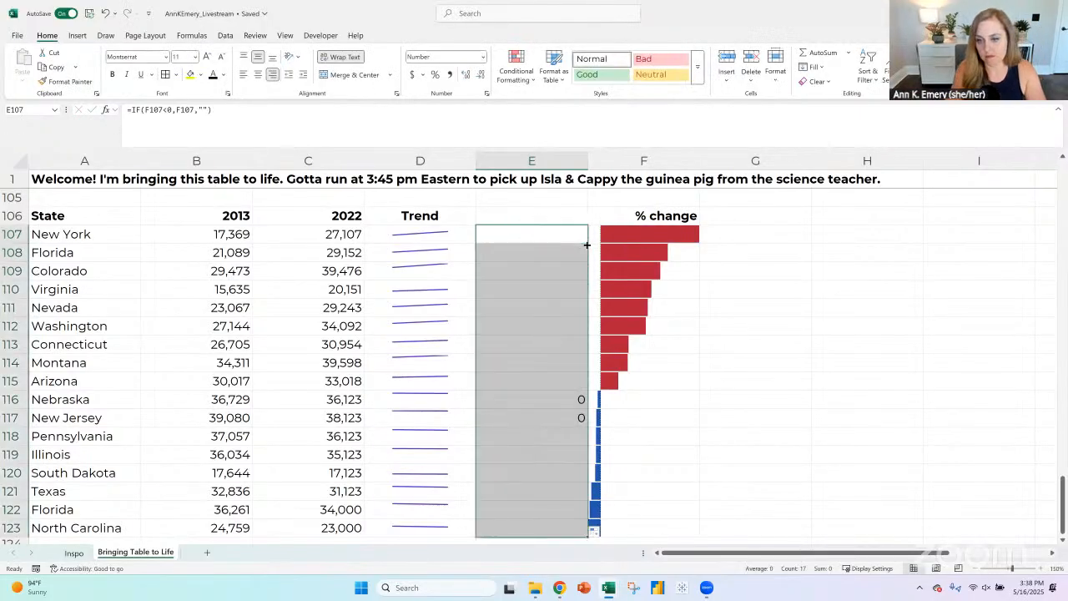
pyautogui.click(435, 74)
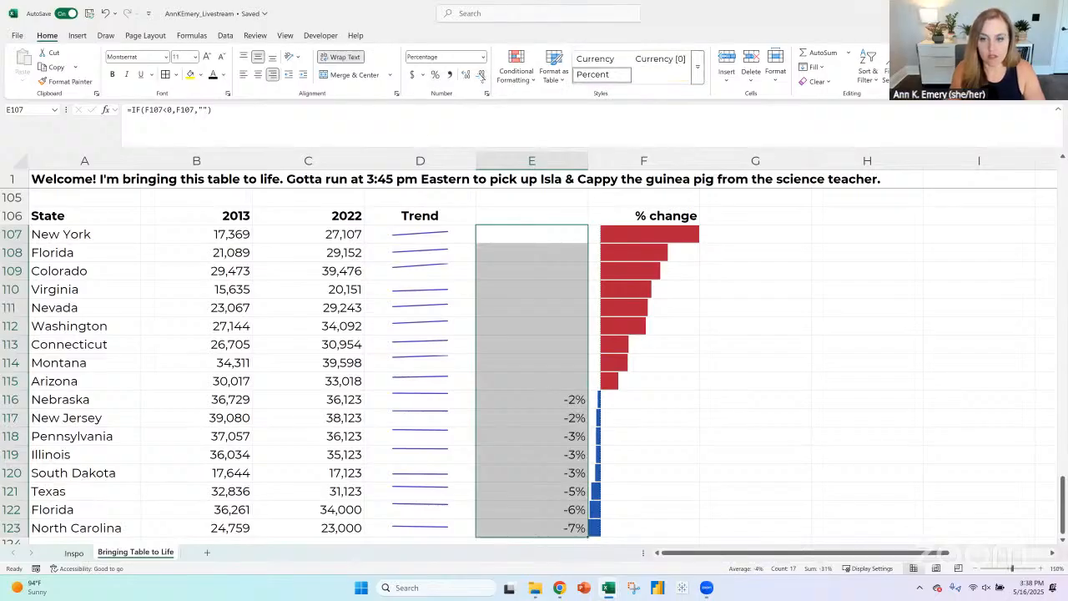
pyautogui.click(466, 74)
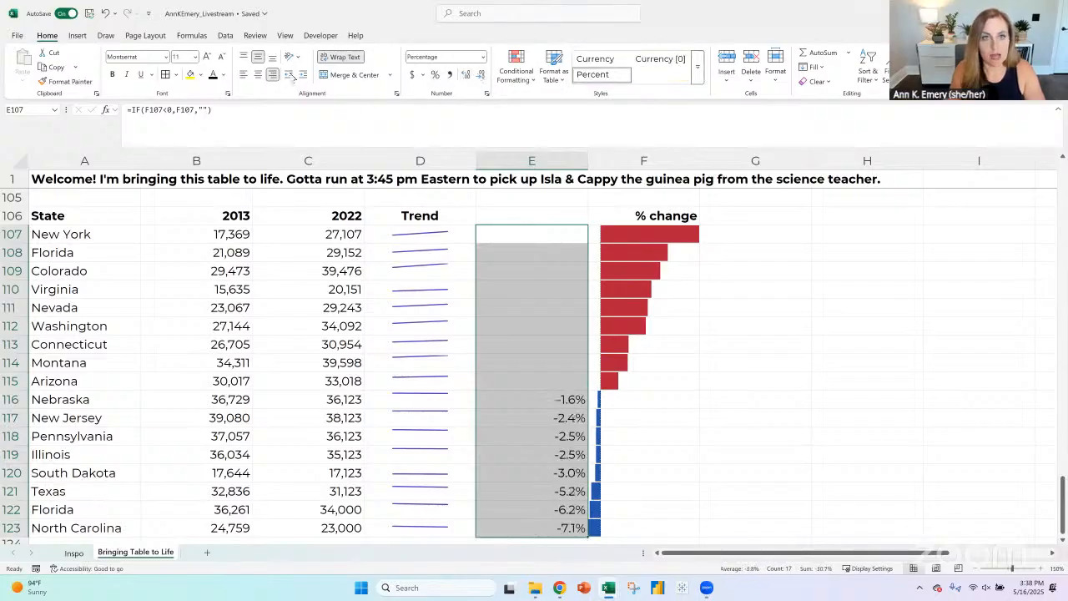
# - Make the negative percent labels in E107:E123 bold and dark blue
pyautogui.click(223, 74)
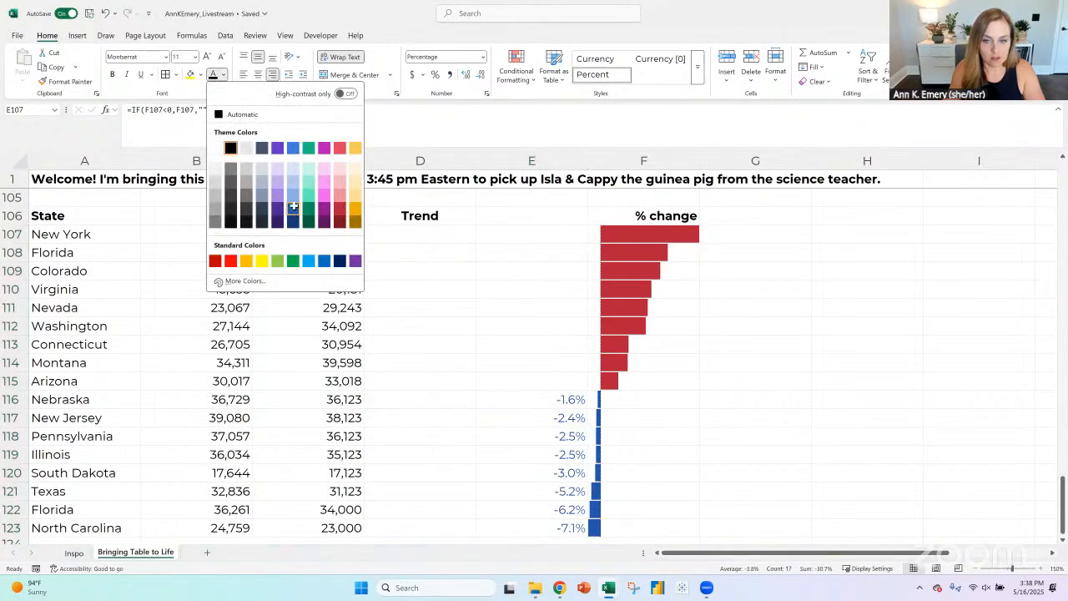
pyautogui.click(294, 205)
pyautogui.hotkey('ctrl', 'b')
# - In G107, enter the formula =IF(F107>=0,F107,"") to label only zero or positive percent changes
pyautogui.click(733, 244)
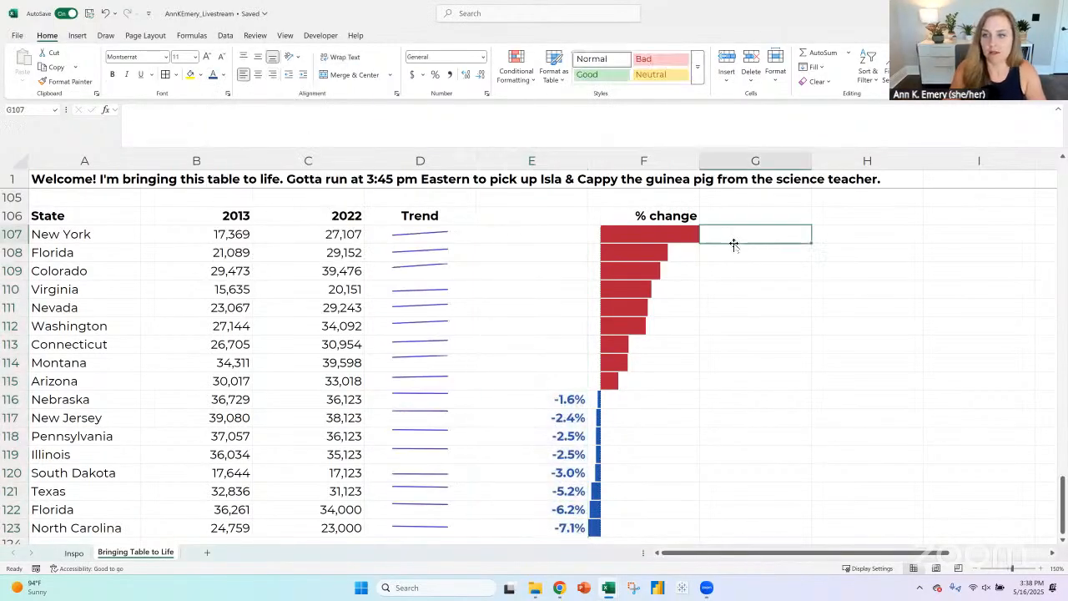
pyautogui.write('=if(')
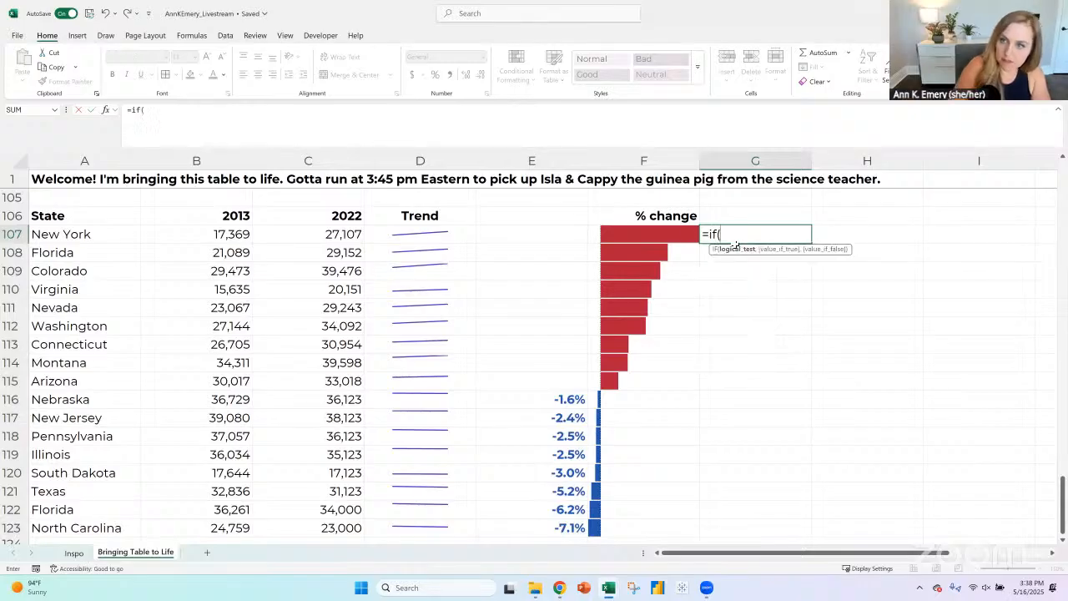
pyautogui.click(688, 233)
pyautogui.write('>=0,')
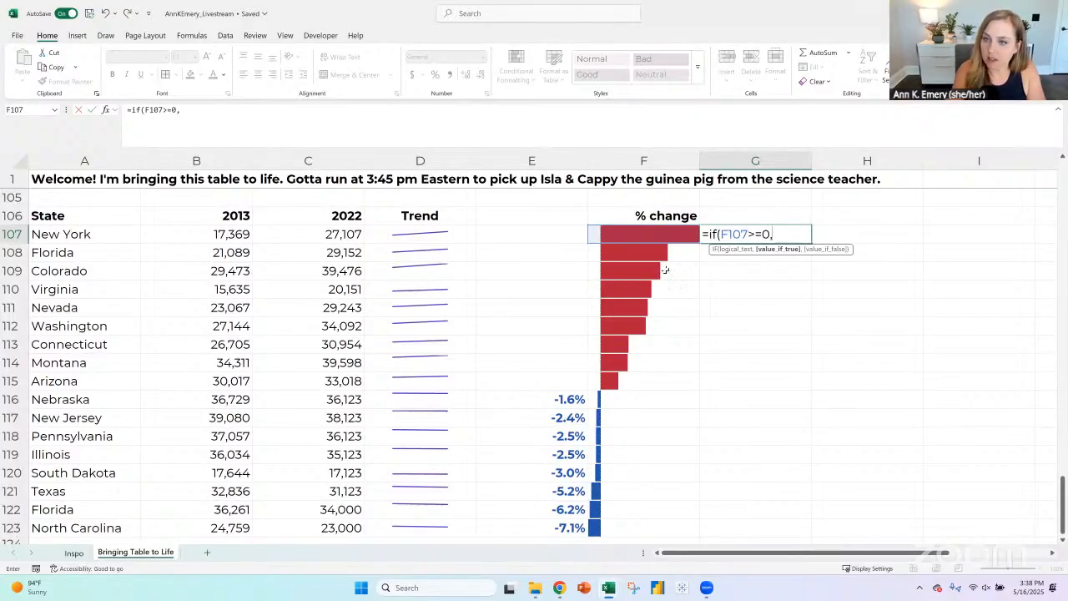
pyautogui.click(629, 235)
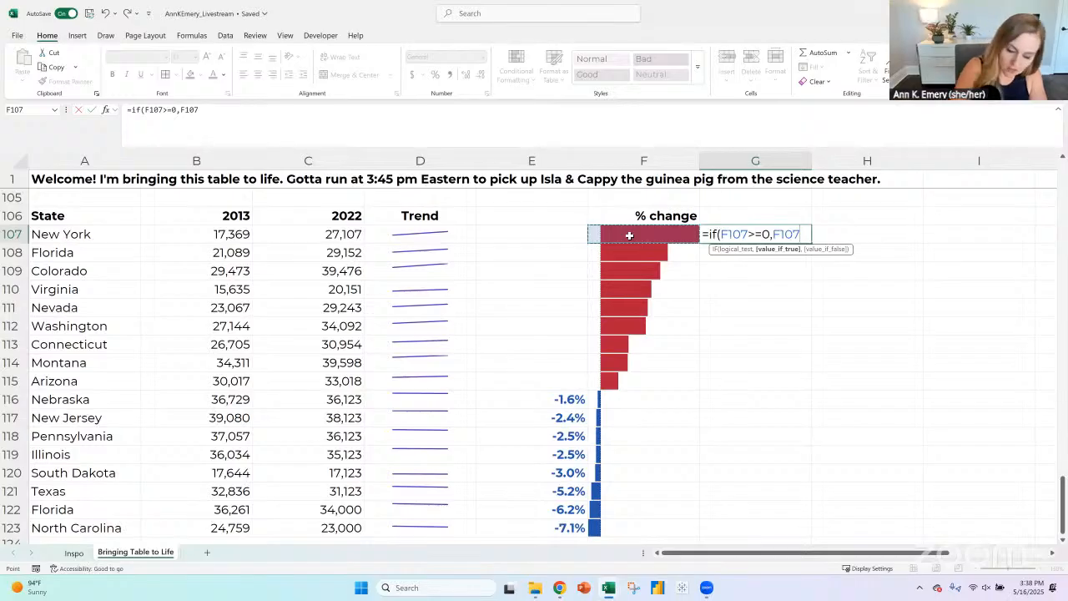
pyautogui.write(',"")')
pyautogui.press('Return')
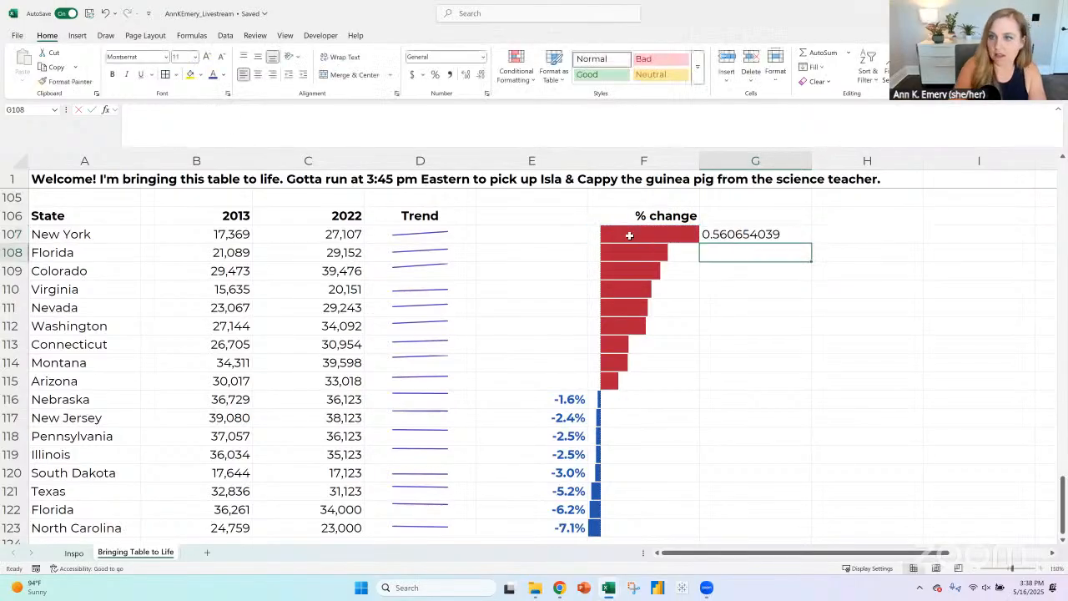
# - Format G107 as a bold, dark red percentage with one decimal place and fill it down to G123
pyautogui.press('Up')
pyautogui.click(435, 75)
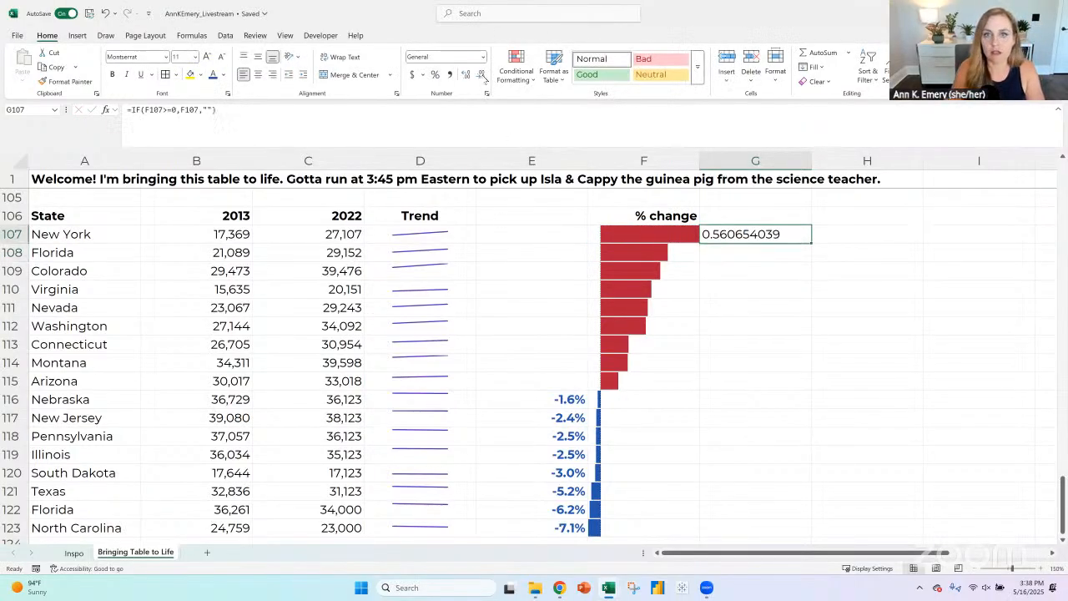
pyautogui.click(470, 74)
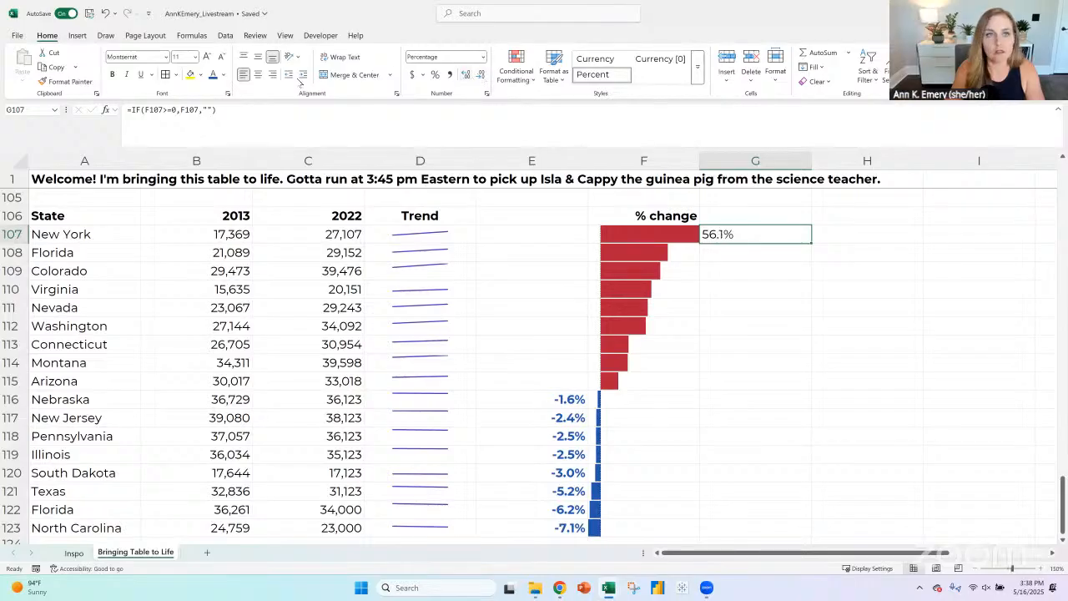
pyautogui.click(222, 74)
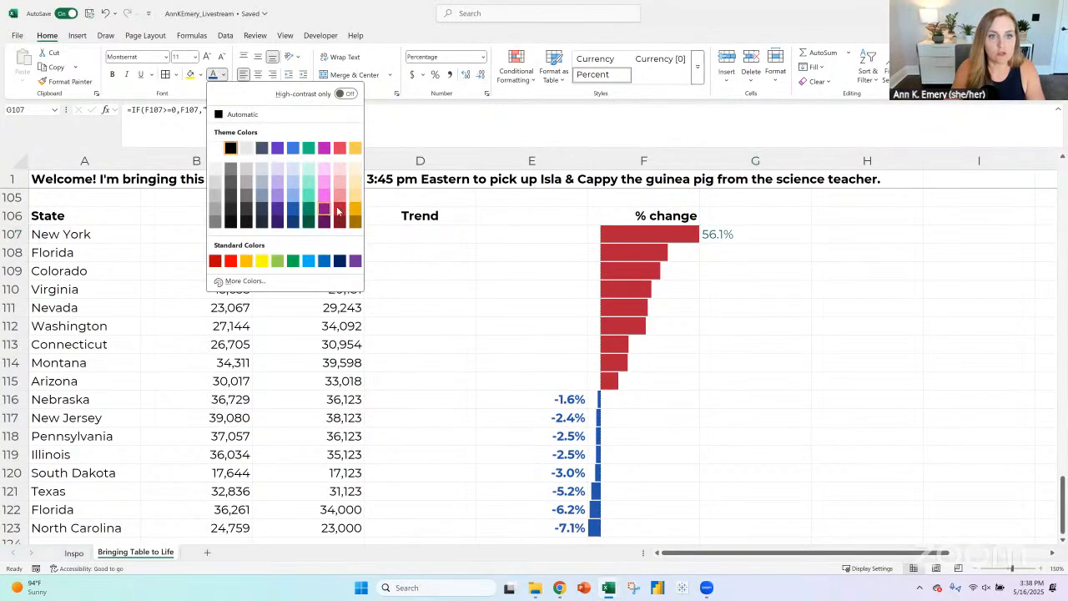
pyautogui.click(338, 211)
pyautogui.hotkey('ctrl', 'b')
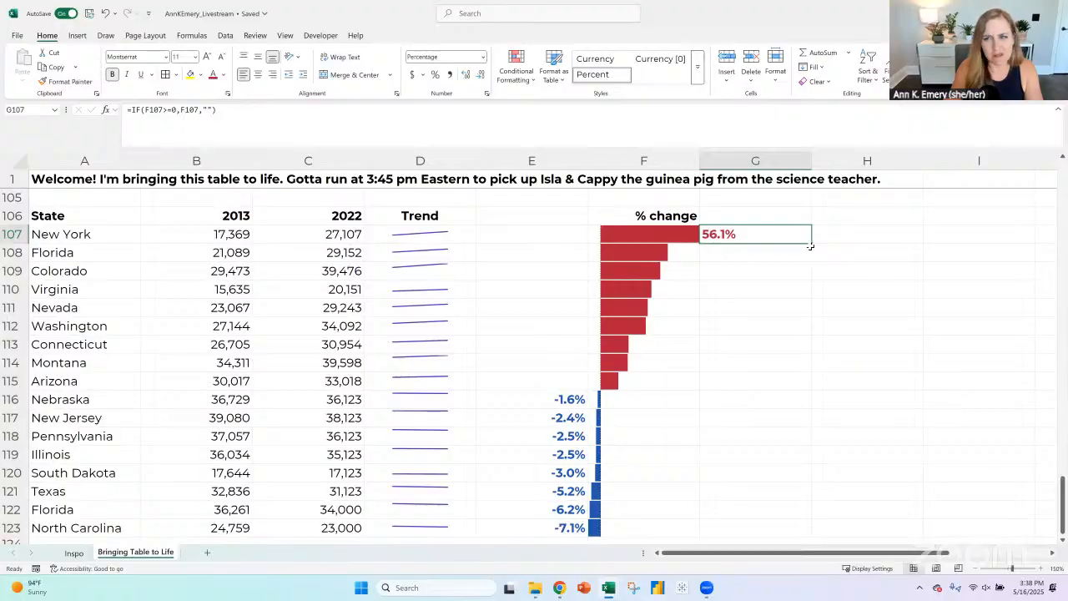
pyautogui.doubleClick(812, 243)
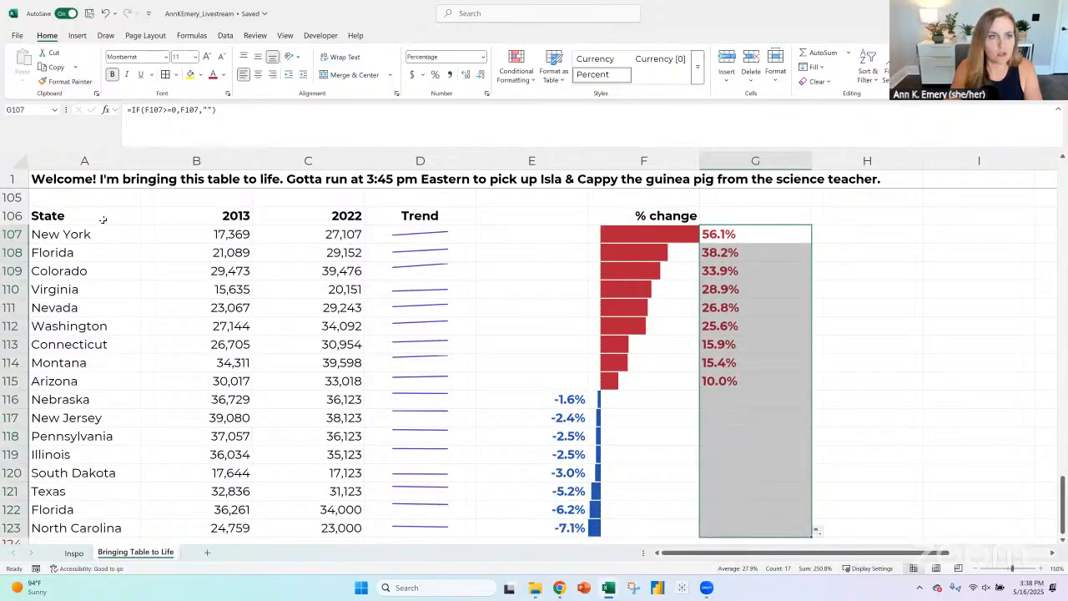
# - Copy the whole Percent Changes table A106:G123 and paste the copy below it, starting at A130
pyautogui.moveTo(92, 219); pyautogui.dragTo(737, 524)
pyautogui.hotkey('ctrl', 'c')
pyautogui.scroll(-6, 420, 400)
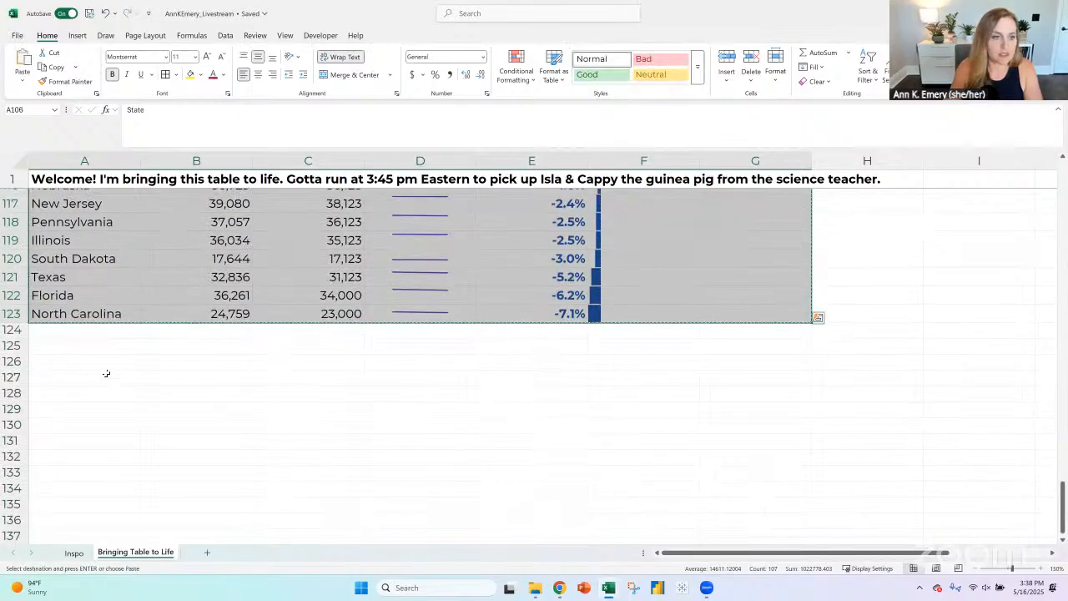
pyautogui.click(76, 308)
pyautogui.hotkey('ctrl', 'v')
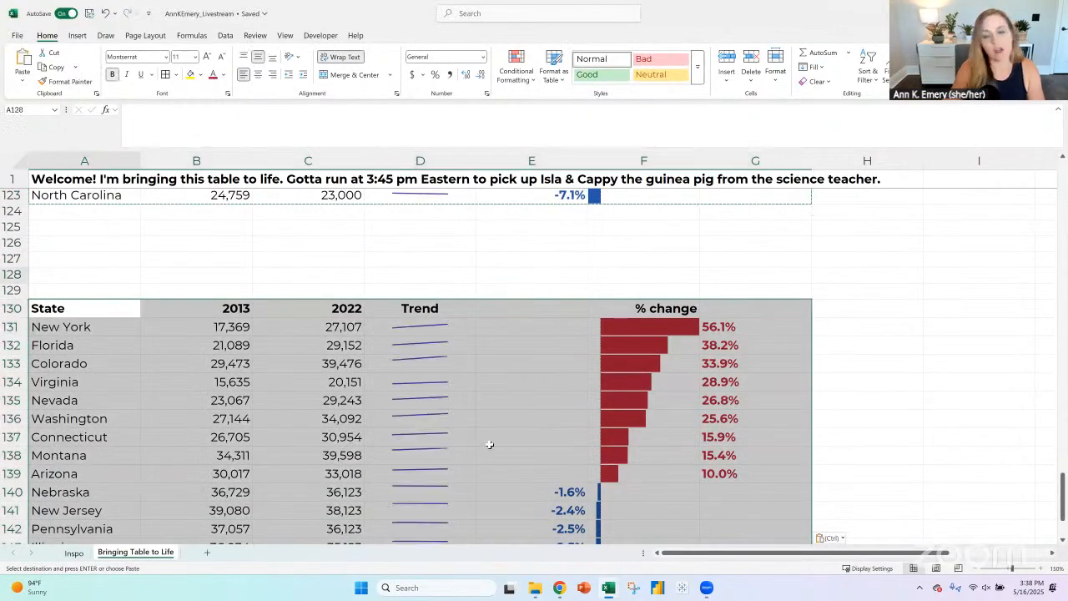
# - Add the bold title "Categorizing the Increases/Decreases" in A128 above the copied table
pyautogui.click(88, 275)
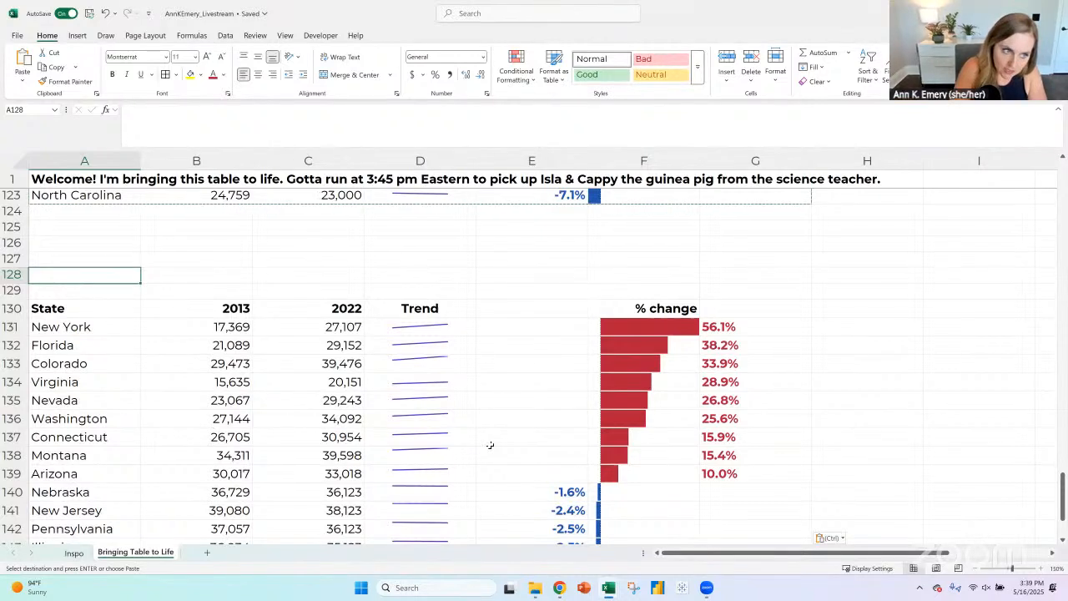
pyautogui.write('Cat')
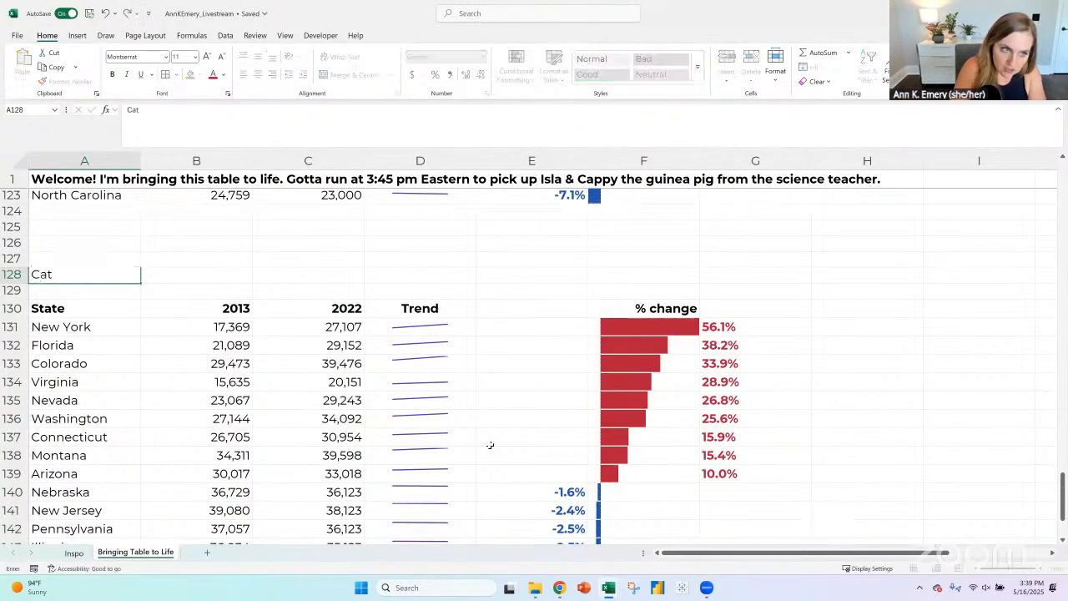
pyautogui.write('egorizing the I')
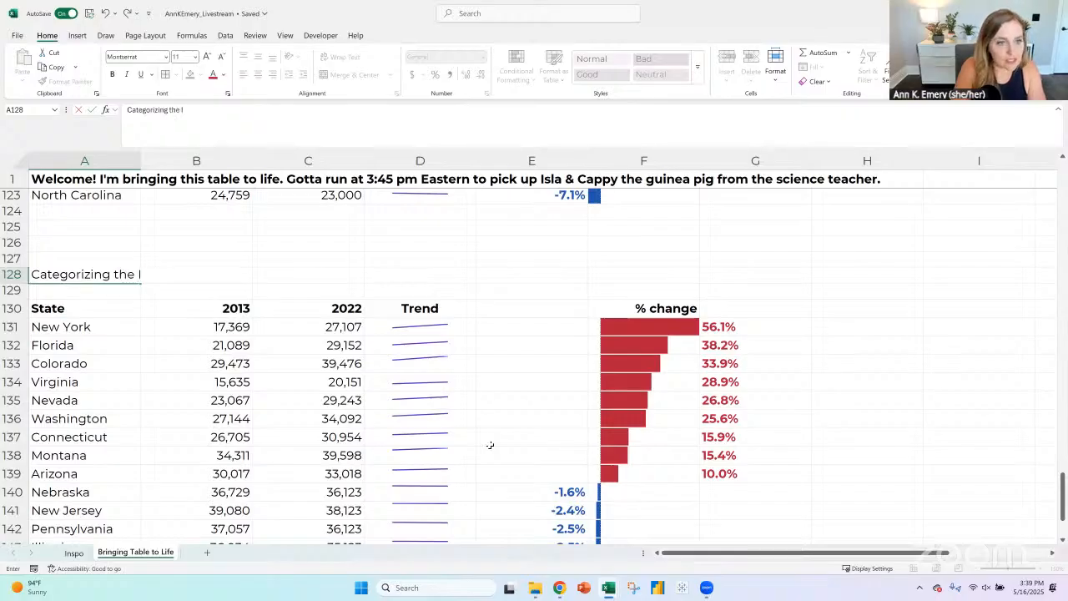
pyautogui.write('ncreases/Decrease')
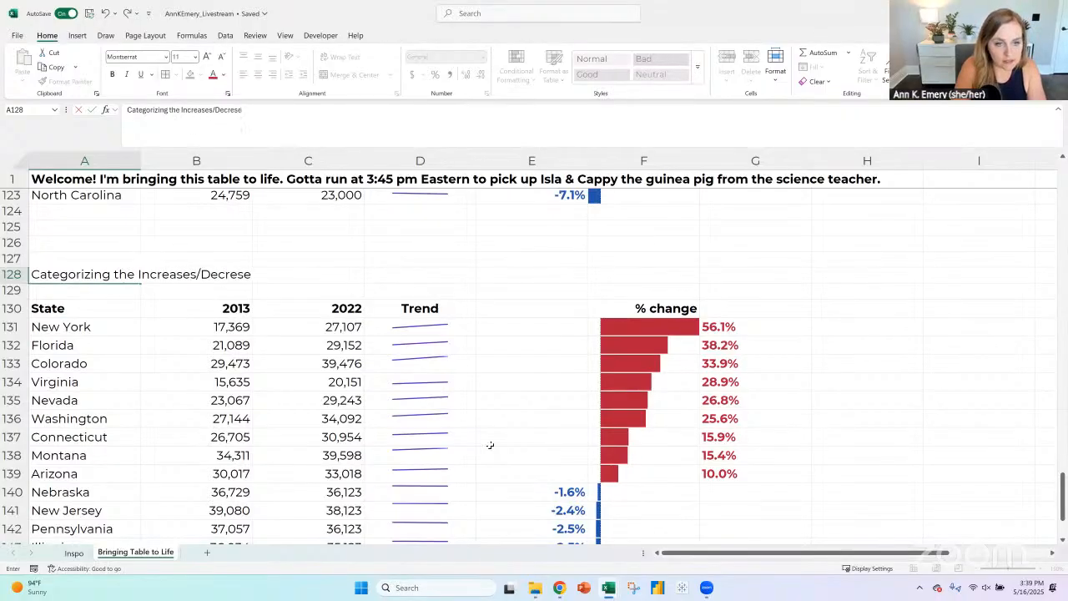
pyautogui.write('s')
pyautogui.press('BackSpace')
pyautogui.press('BackSpace')
pyautogui.press('BackSpace')
pyautogui.write('ases')
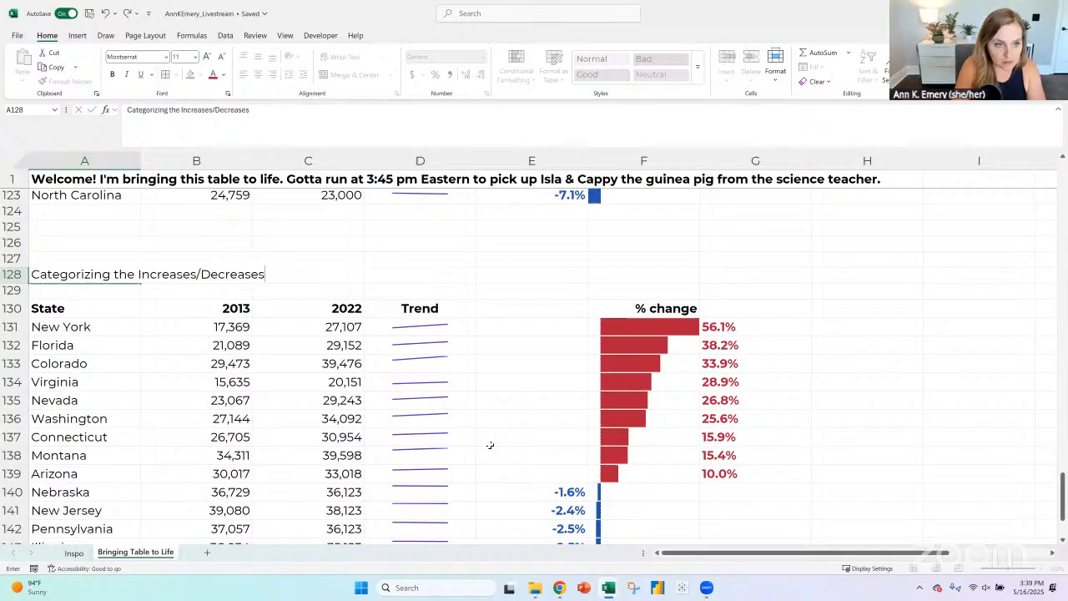
pyautogui.hotkey('ctrl', 'Return')
pyautogui.hotkey('ctrl', 'b')
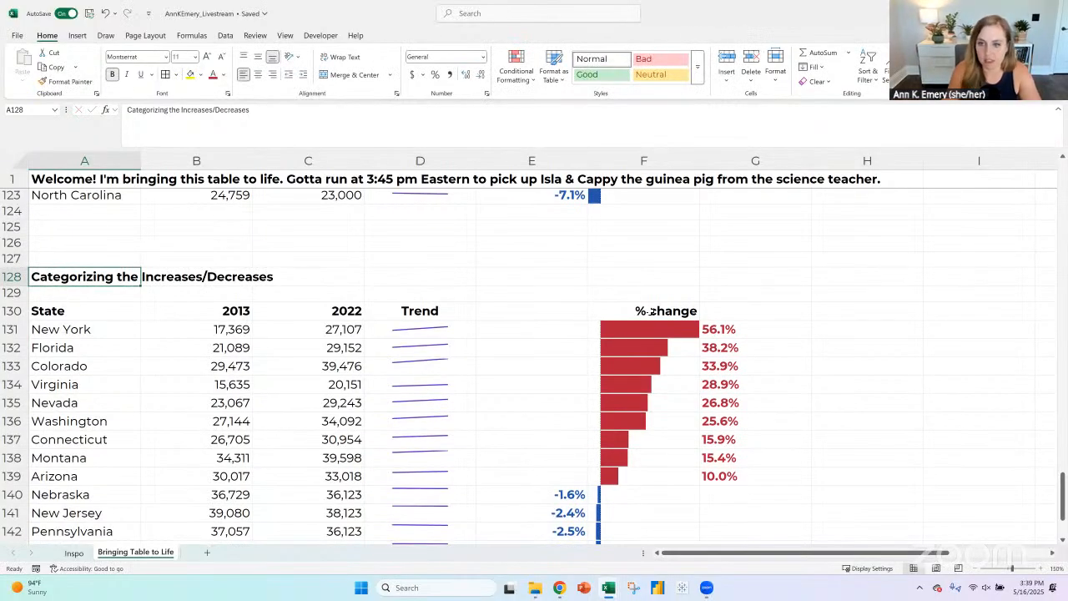
# - Insert blank cells at E130:E147 after the Trend column, shifting the percent-change labels and bars over by one column
pyautogui.moveTo(650, 310); pyautogui.dragTo(650, 482)
pyautogui.click(976, 569)
pyautogui.click(976, 569)
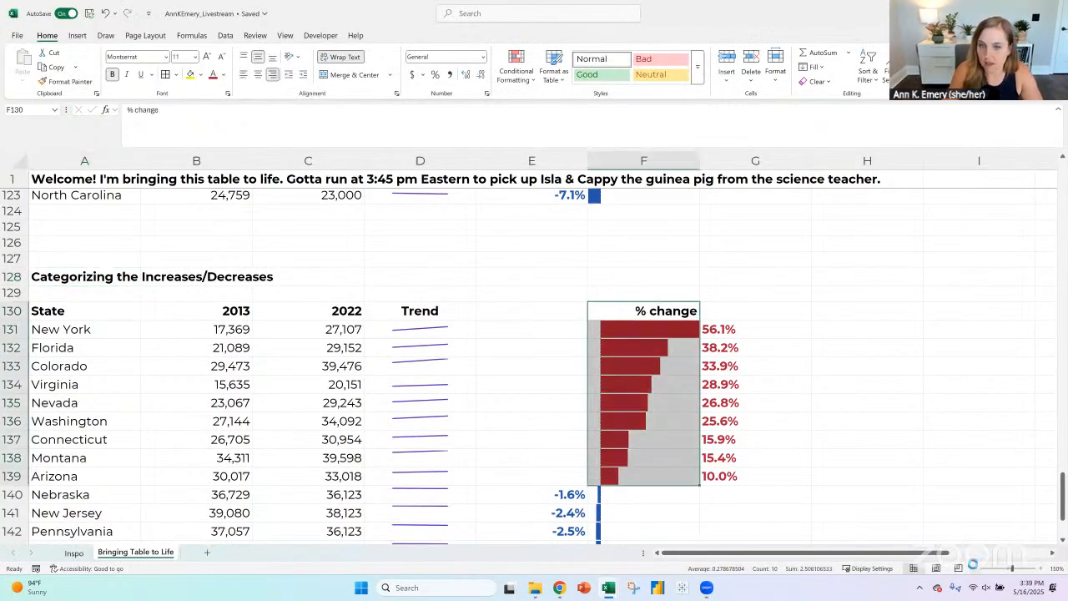
pyautogui.click(975, 569)
pyautogui.click(976, 569)
pyautogui.click(70, 242)
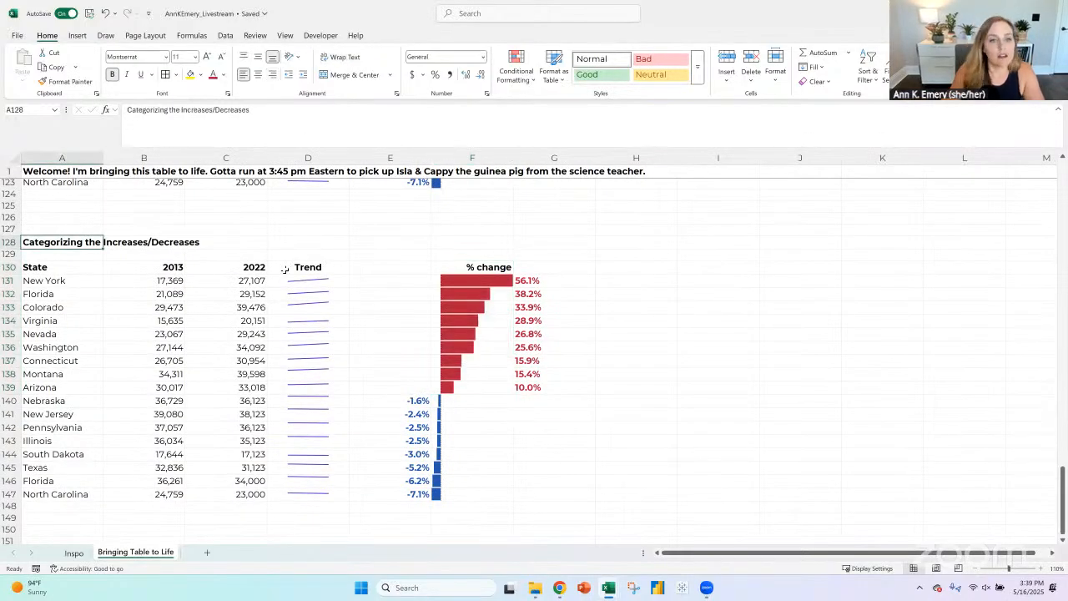
pyautogui.moveTo(371, 268); pyautogui.dragTo(393, 492)
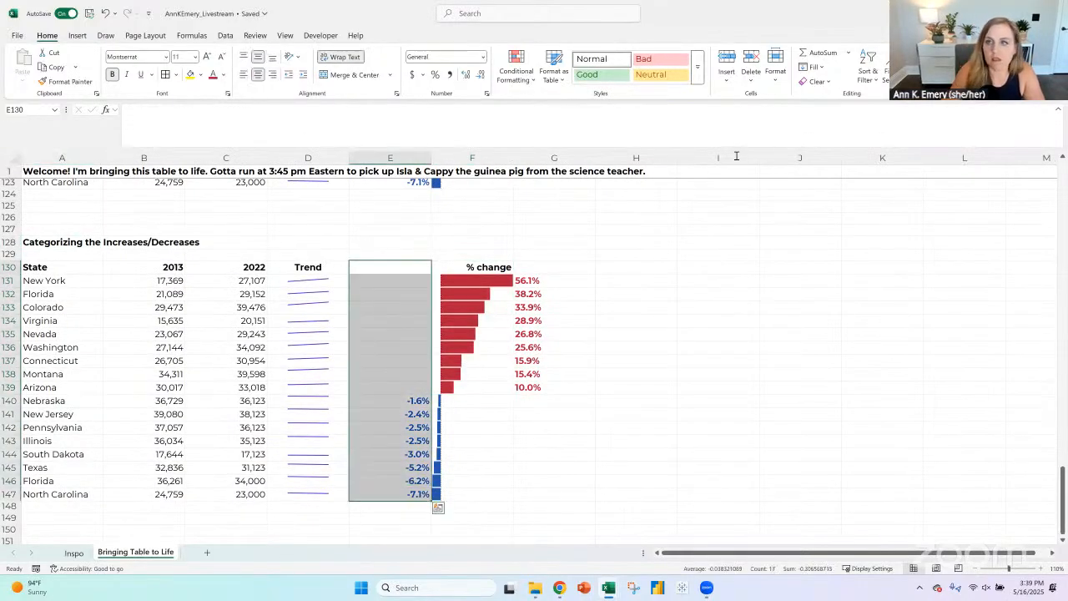
pyautogui.click(727, 60)
pyautogui.click(389, 269)
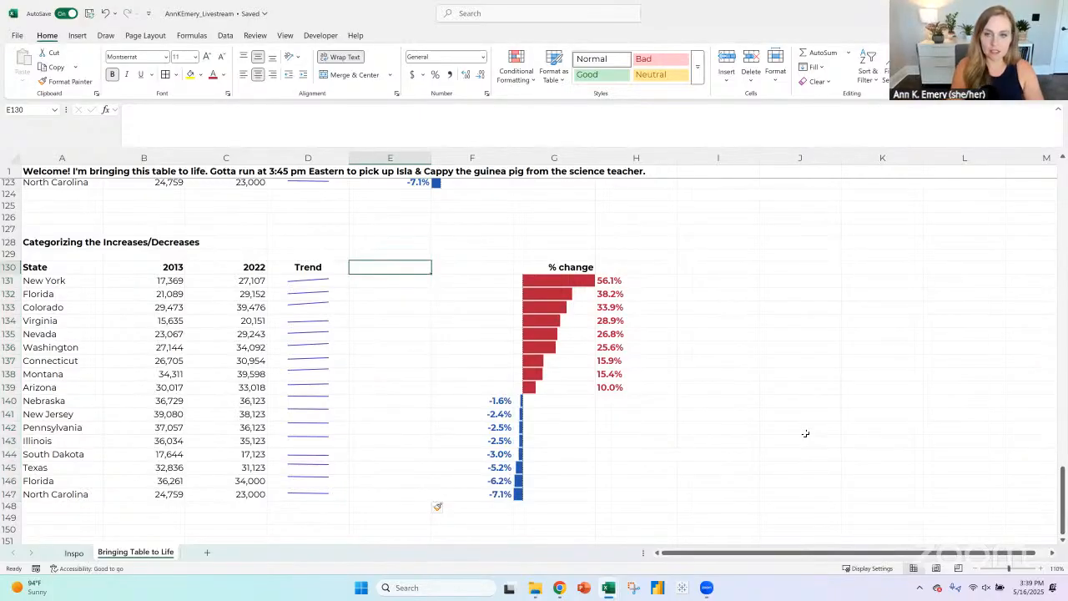
# - Fill the percent-change bar cells G131:G147 with light gray
pyautogui.moveTo(578, 284); pyautogui.dragTo(579, 497)
pyautogui.click(201, 75)
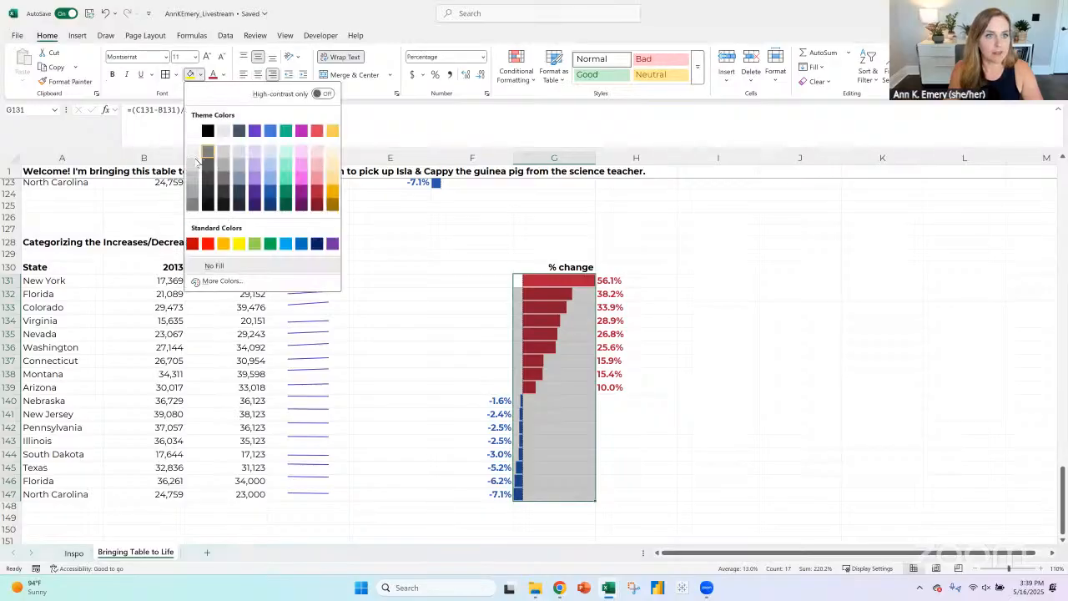
pyautogui.click(193, 178)
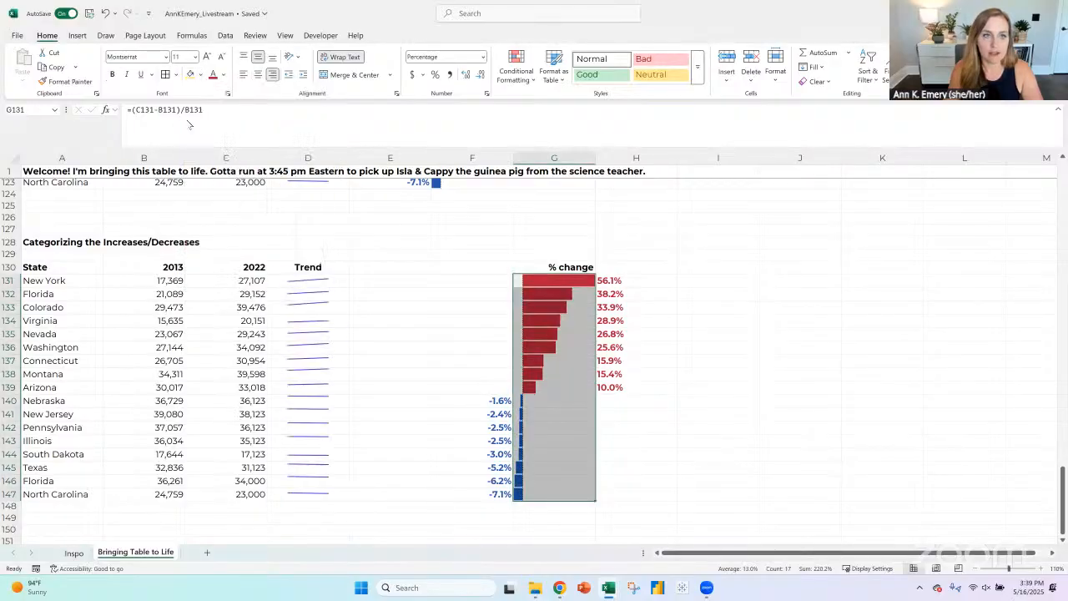
# - Add white inside borders between the percent-change bar cells G131:G147
pyautogui.click(176, 74)
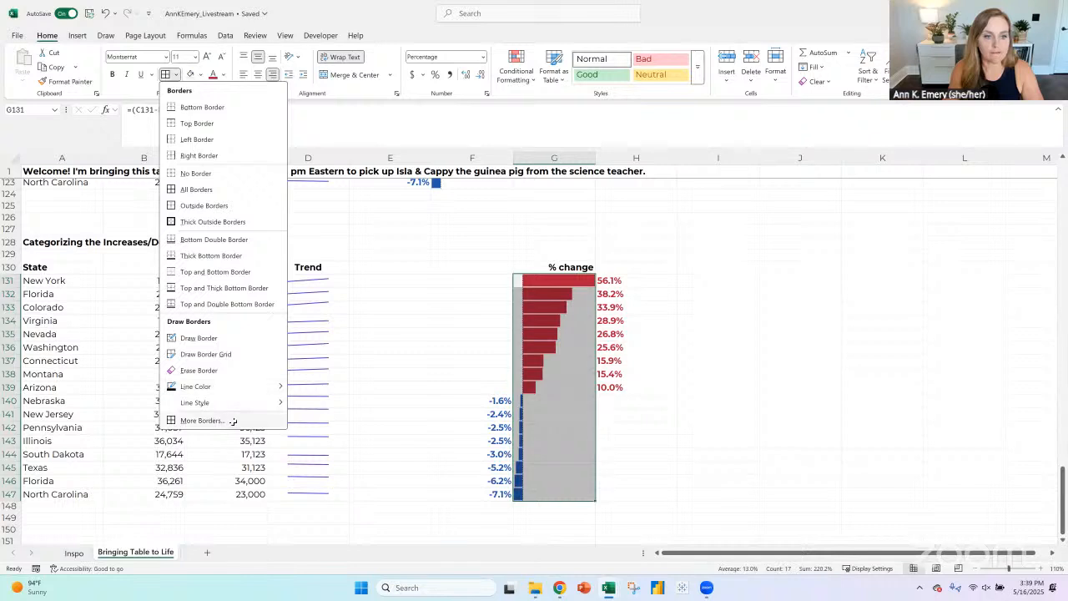
pyautogui.click(233, 420)
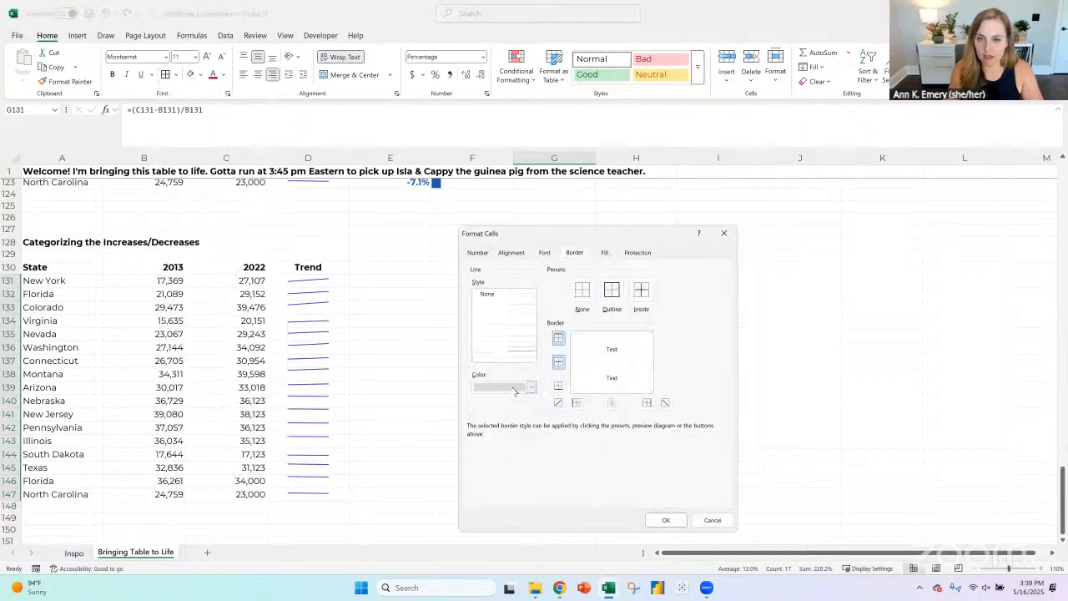
pyautogui.click(528, 387)
pyautogui.click(482, 239)
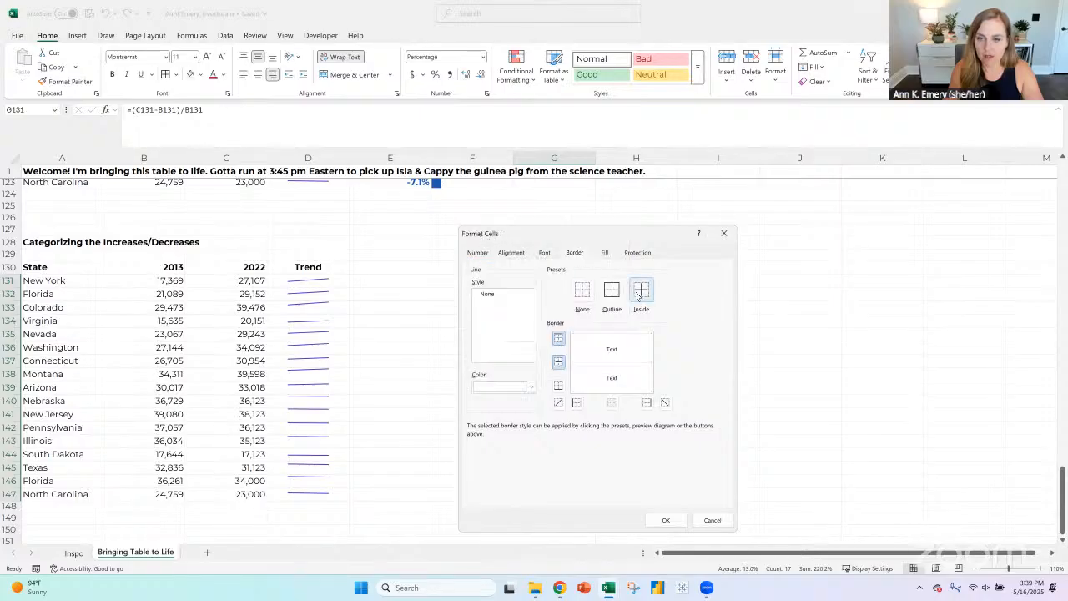
pyautogui.click(666, 521)
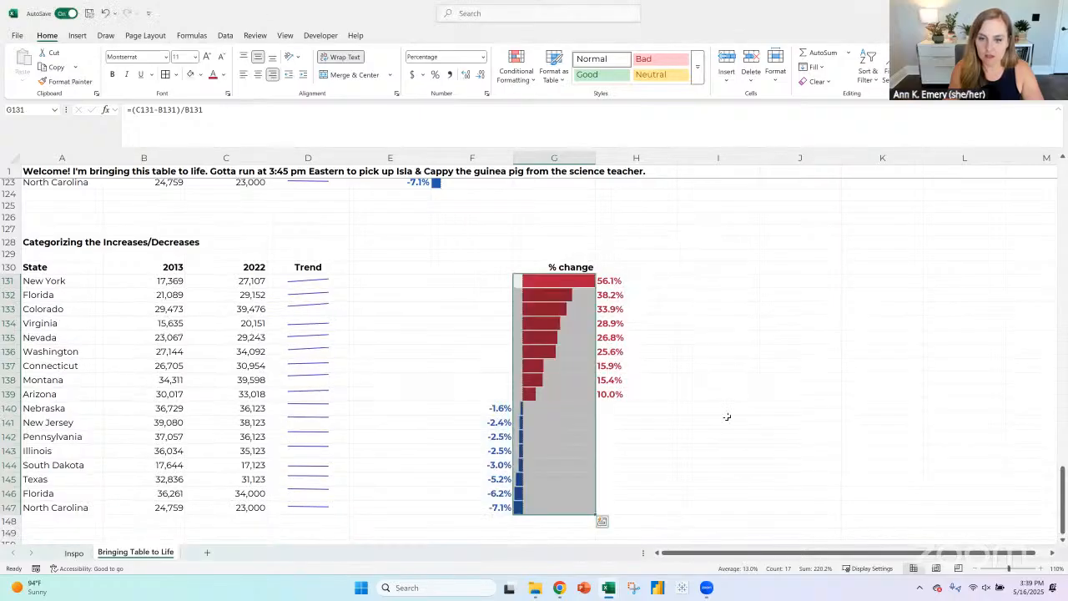
pyautogui.hotkey('ctrl', 'c')
pyautogui.scroll(3, 727, 413)
pyautogui.scroll(3, 727, 413)
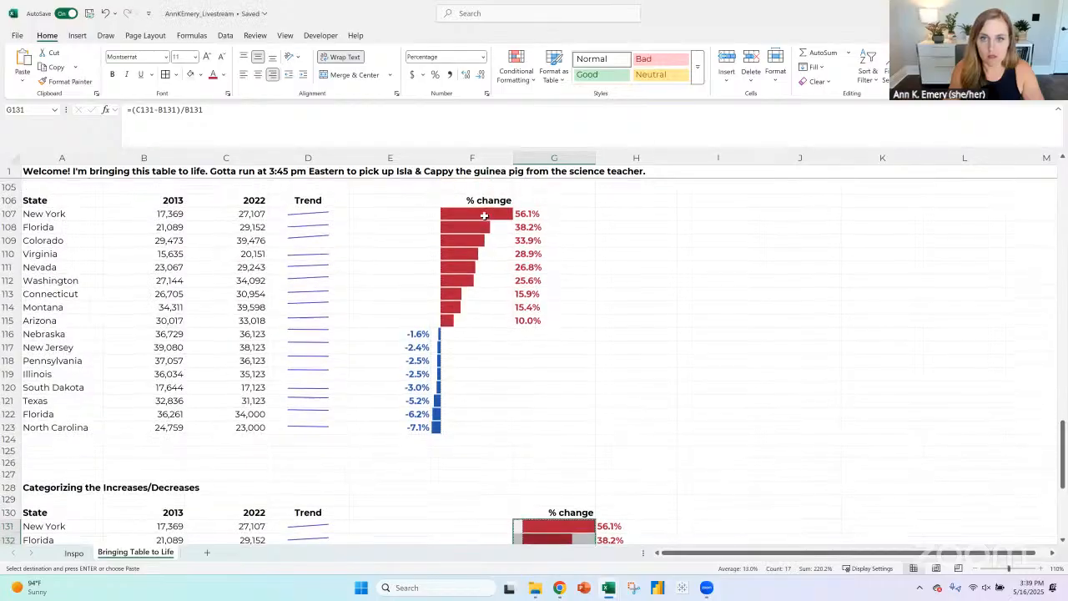
pyautogui.click(485, 214)
pyautogui.hotkey('ctrl', 'v')
pyautogui.click(708, 385)
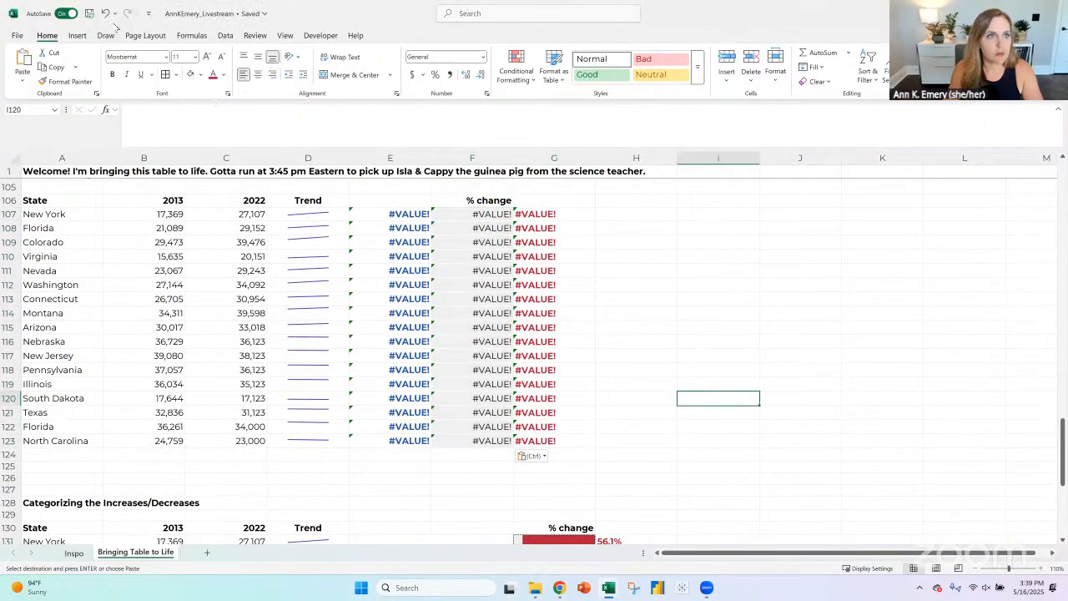
pyautogui.hotkey('ctrl', 'z')
# - Copy only the formatting of the bar cells G131:G139 onto the % change cells F107:F123 of the table above
pyautogui.scroll(-3, 533, 322)
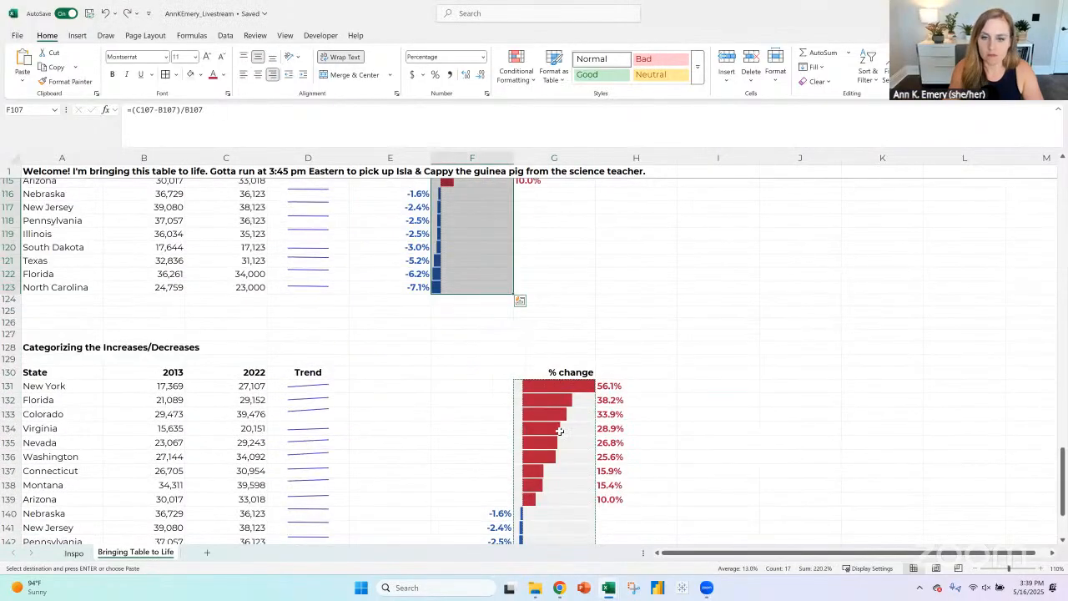
pyautogui.moveTo(554, 385); pyautogui.dragTo(566, 503)
pyautogui.click(65, 81)
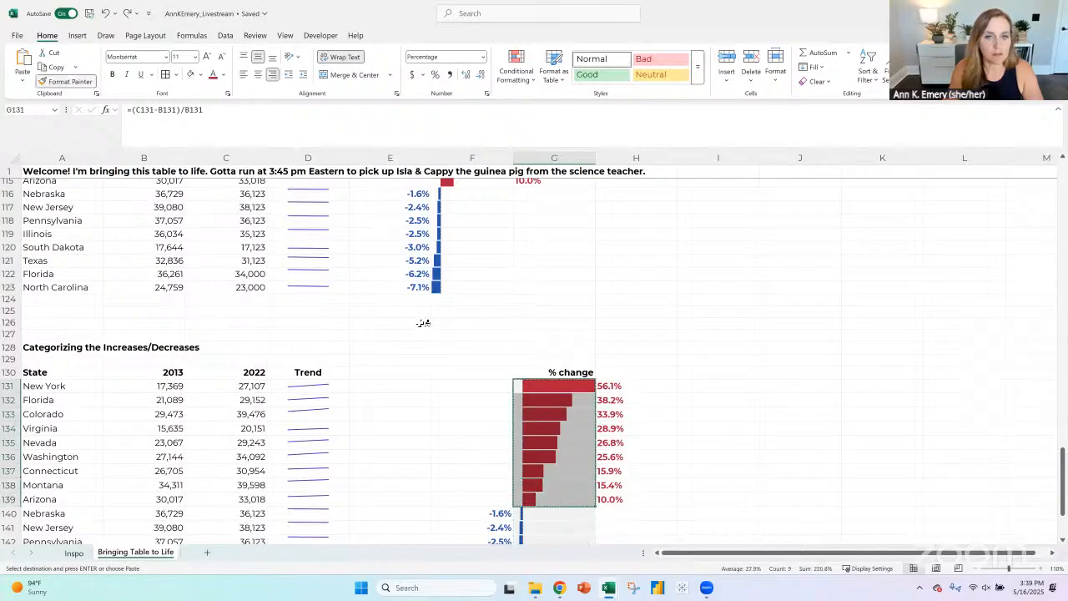
pyautogui.scroll(3, 423, 317)
pyautogui.moveTo(491, 215); pyautogui.dragTo(490, 429)
pyautogui.click(716, 402)
# - Enter the header "Increased" in E130 of the Categorizing the Increases/Decreases table
pyautogui.scroll(-2, 654, 353)
pyautogui.scroll(-4, 653, 353)
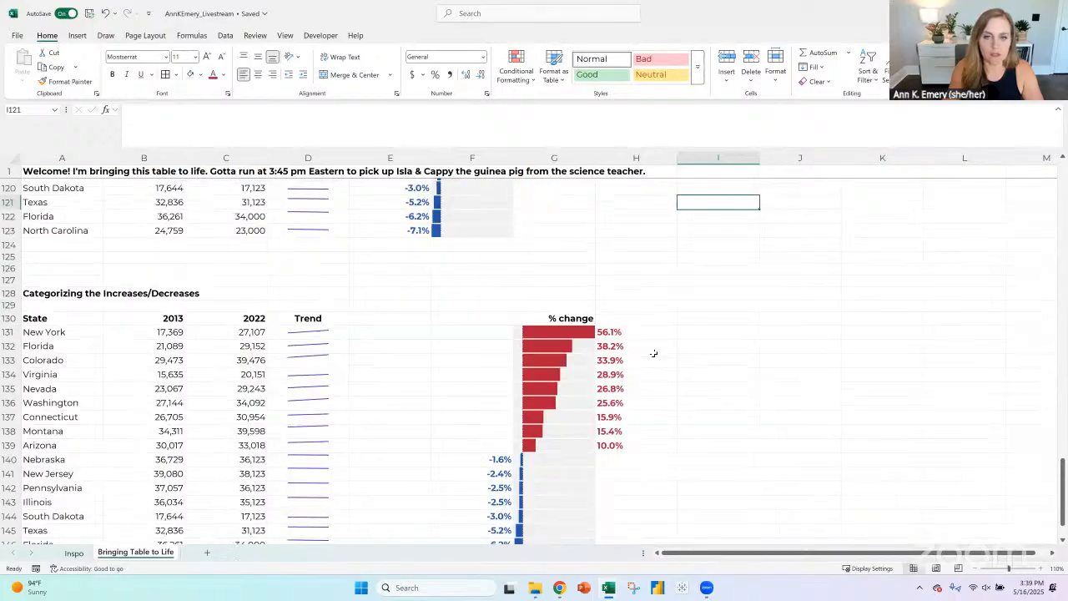
pyautogui.scroll(-1, 654, 353)
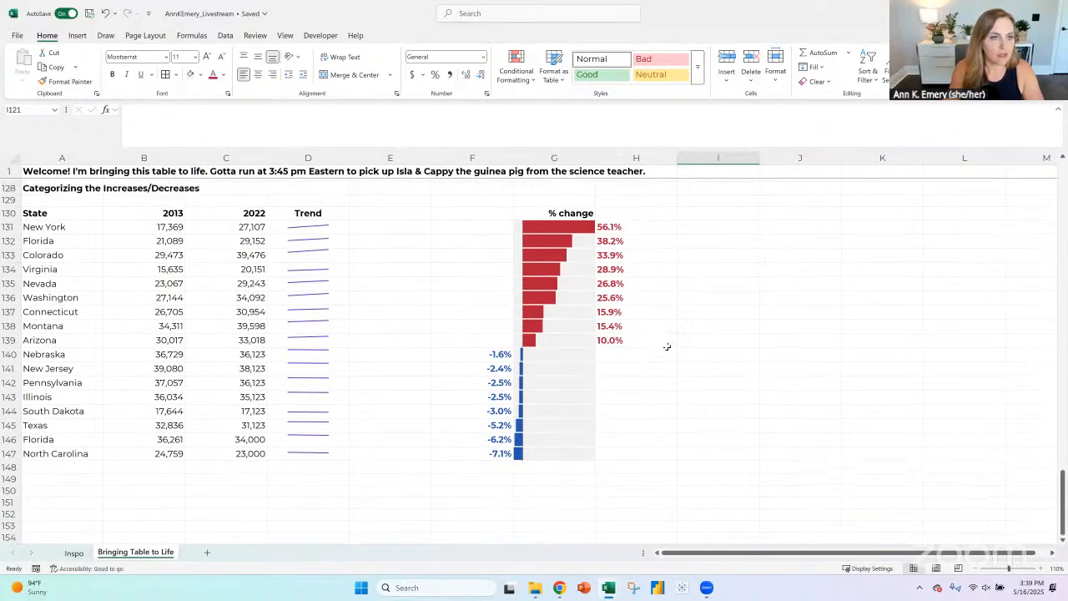
pyautogui.scroll(1, 668, 345)
pyautogui.scroll(-1, 624, 335)
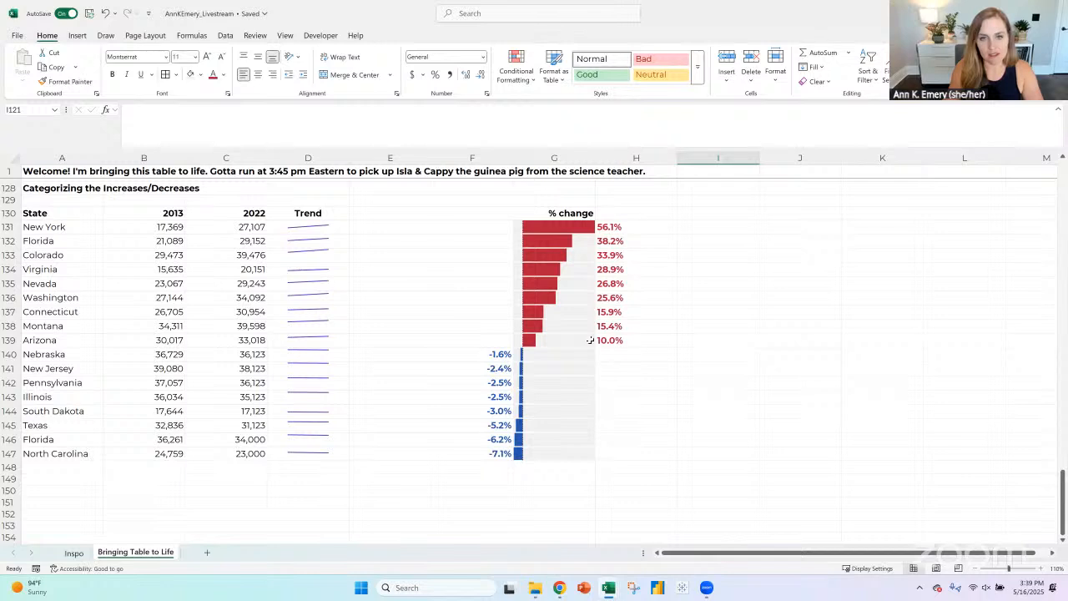
pyautogui.click(407, 213)
pyautogui.write('Inc')
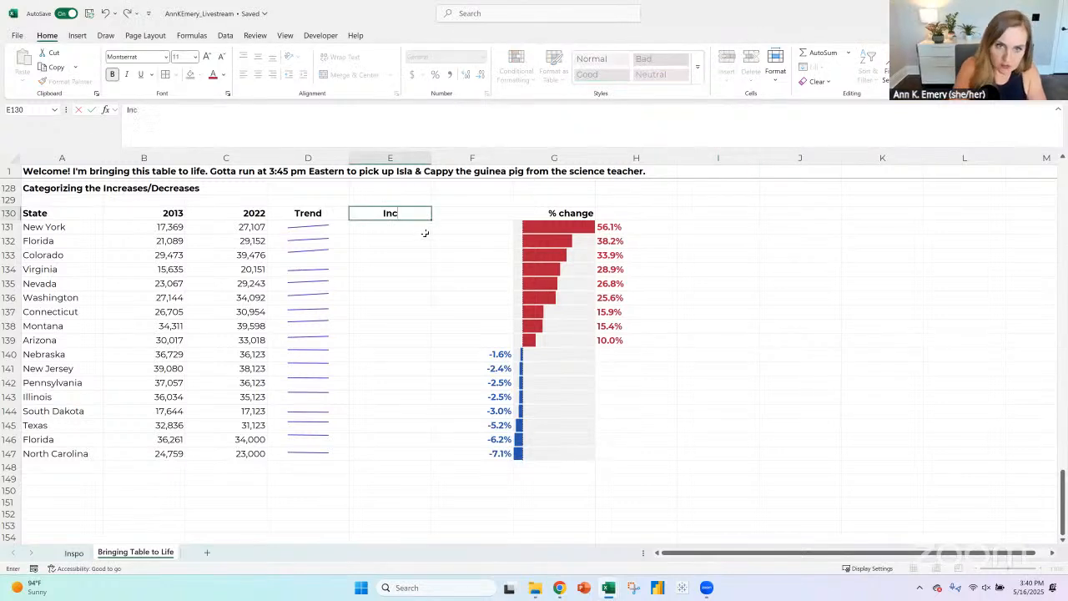
pyautogui.write('reased')
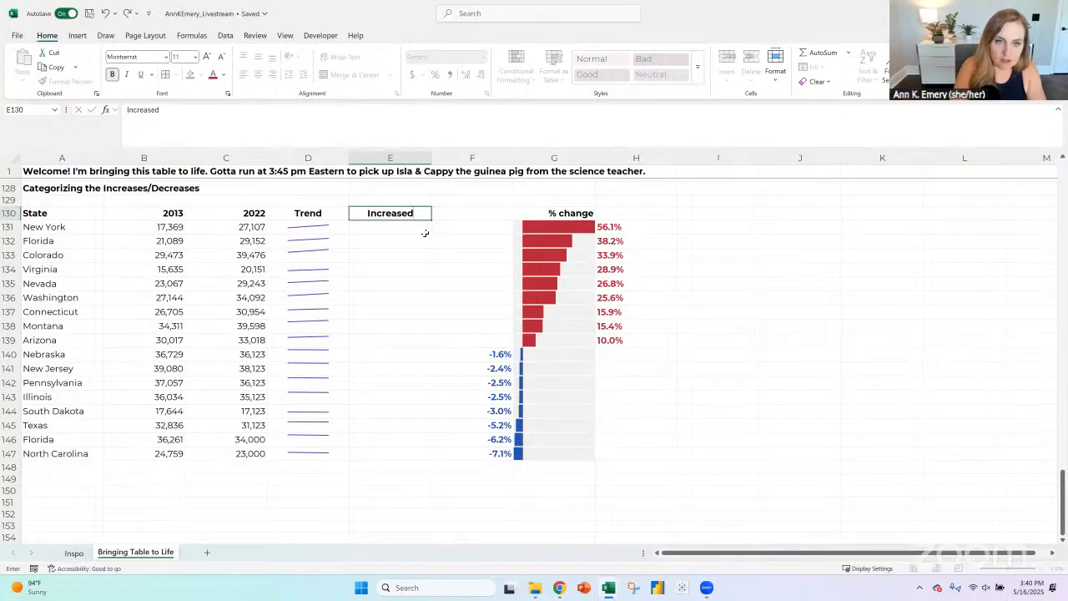
pyautogui.press('BackSpace')
pyautogui.write('d')
pyautogui.press('Return')
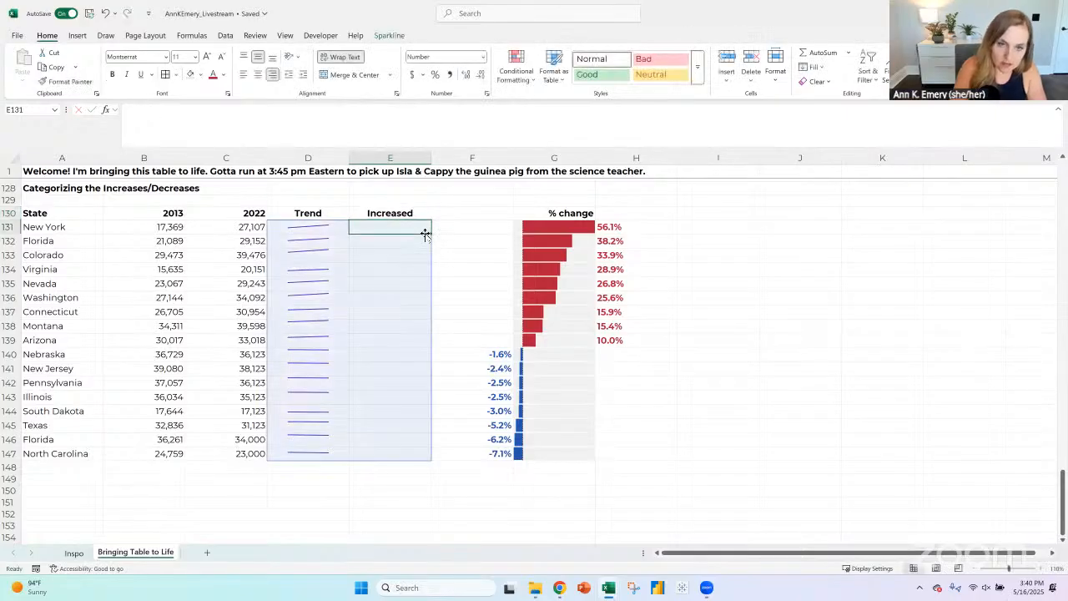
# - Clear the selected sparklines from the blank cells E131:E147 under the Increased header, keeping those in the Trend column
pyautogui.moveTo(389, 223); pyautogui.dragTo(420, 454)
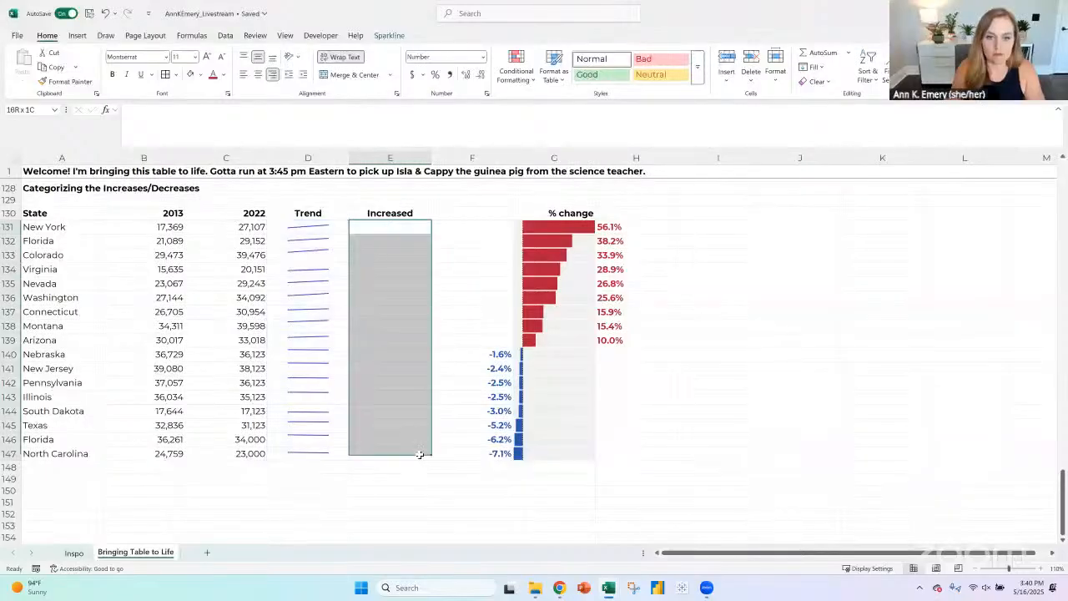
pyautogui.click(388, 35)
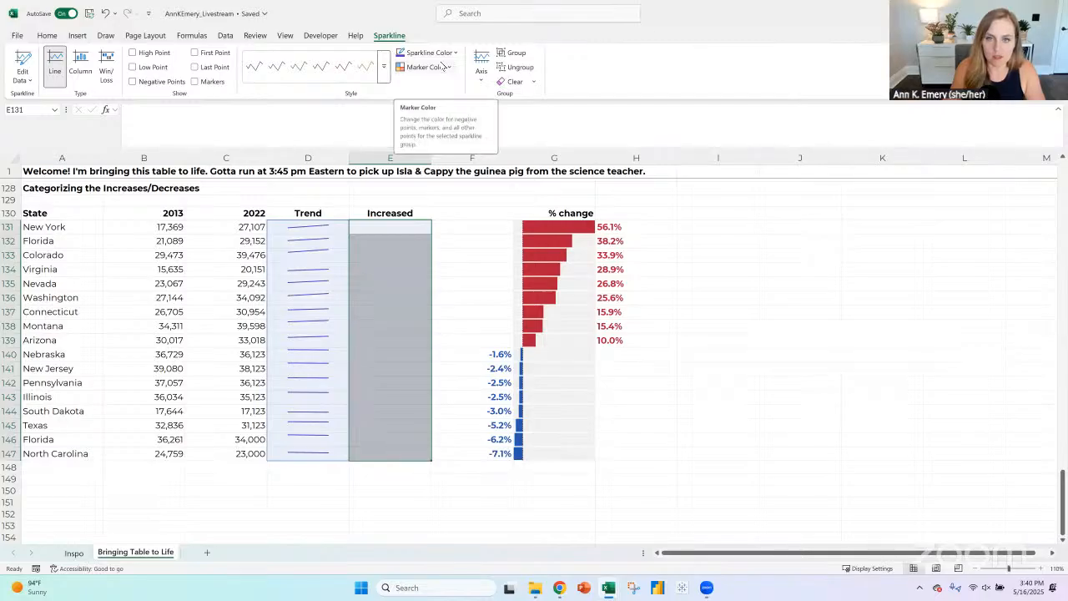
pyautogui.click(84, 226)
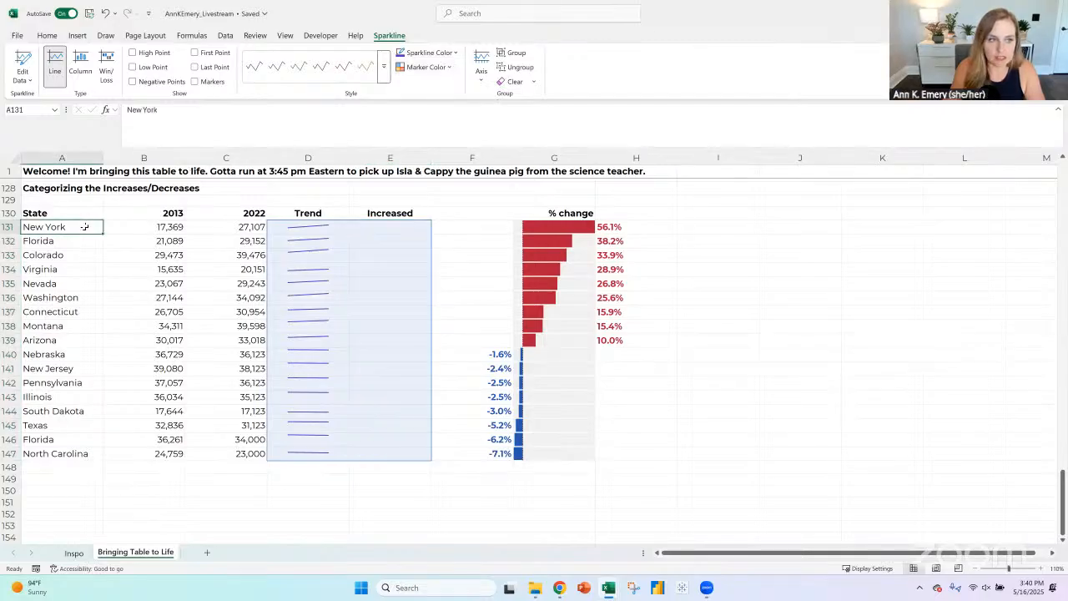
pyautogui.click(47, 240)
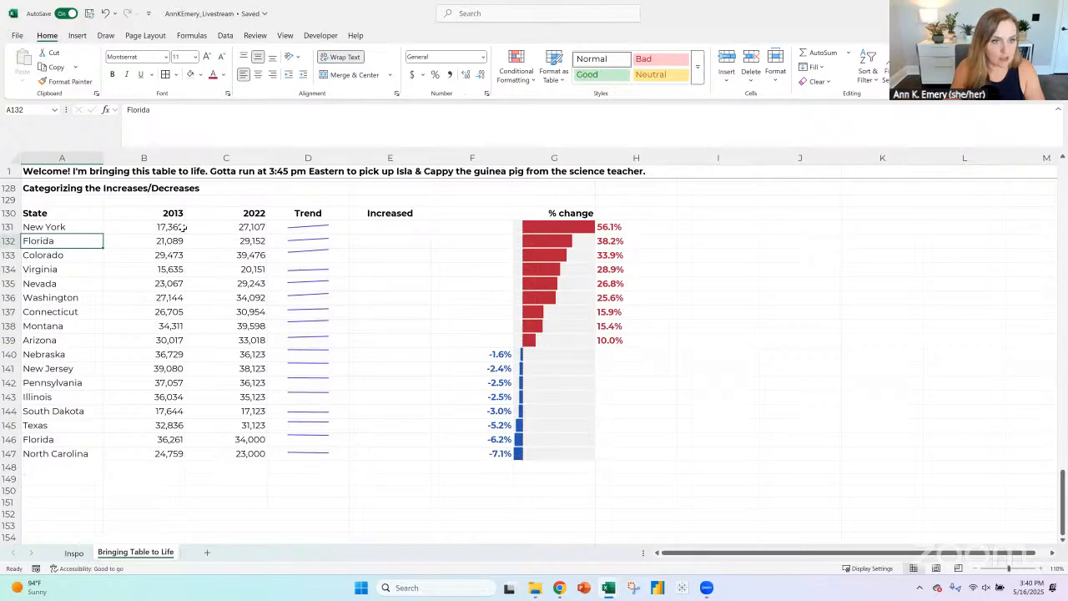
pyautogui.click(83, 454)
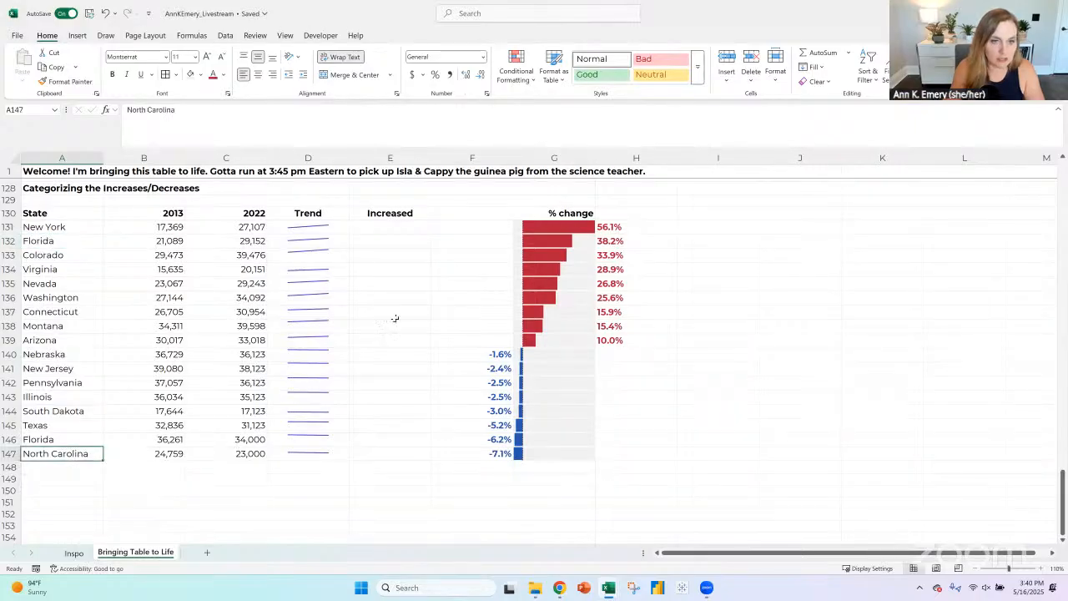
pyautogui.moveTo(417, 228); pyautogui.dragTo(420, 455)
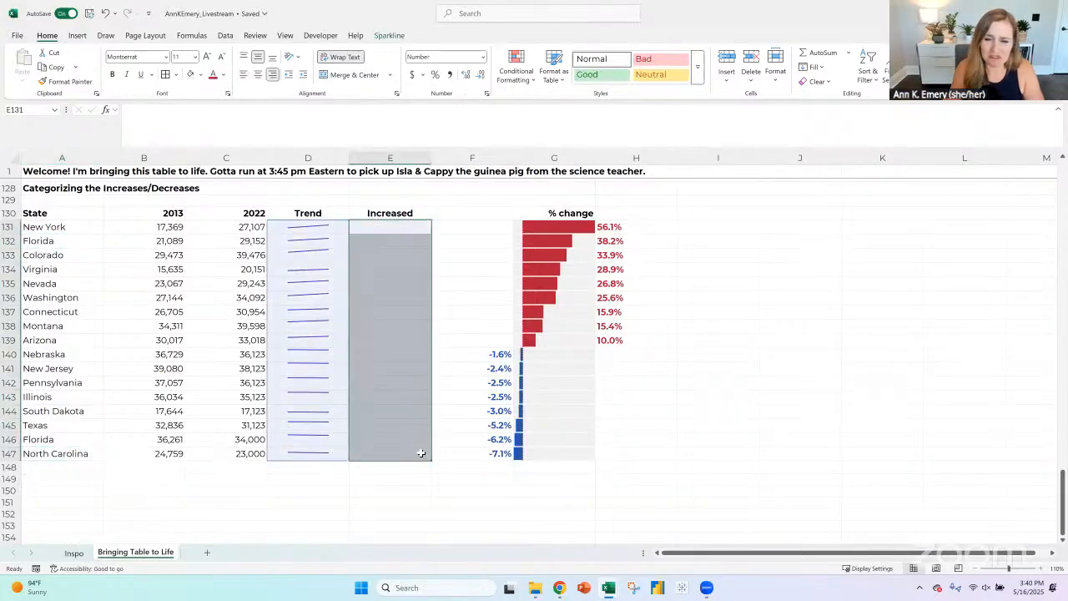
pyautogui.doubleClick(390, 224)
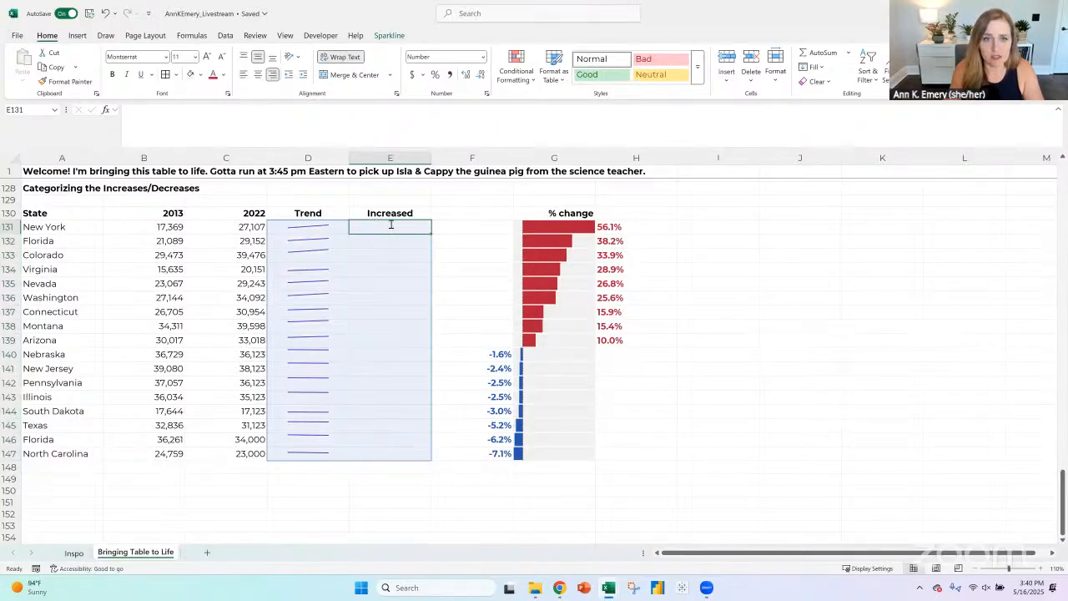
pyautogui.moveTo(399, 451); pyautogui.dragTo(398, 222)
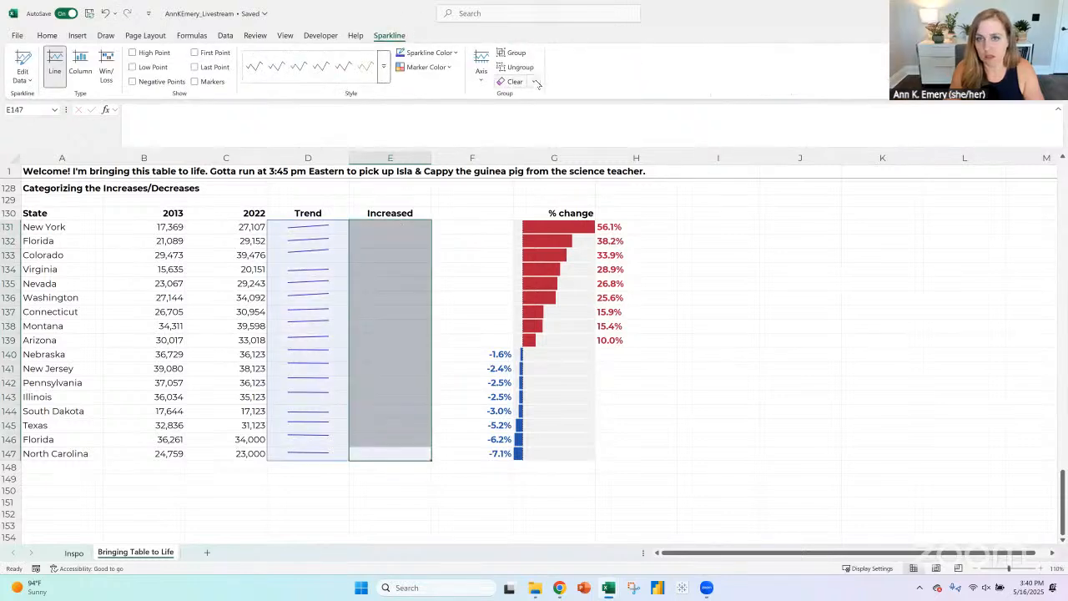
pyautogui.click(535, 82)
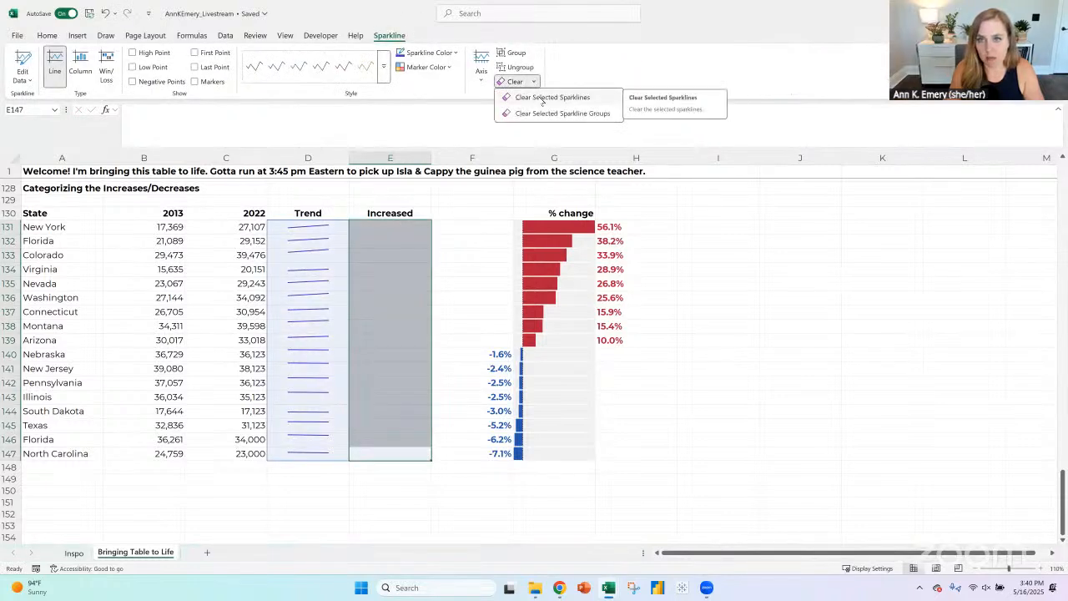
pyautogui.click(543, 98)
pyautogui.moveTo(430, 219); pyautogui.dragTo(409, 219)
pyautogui.click(610, 276)
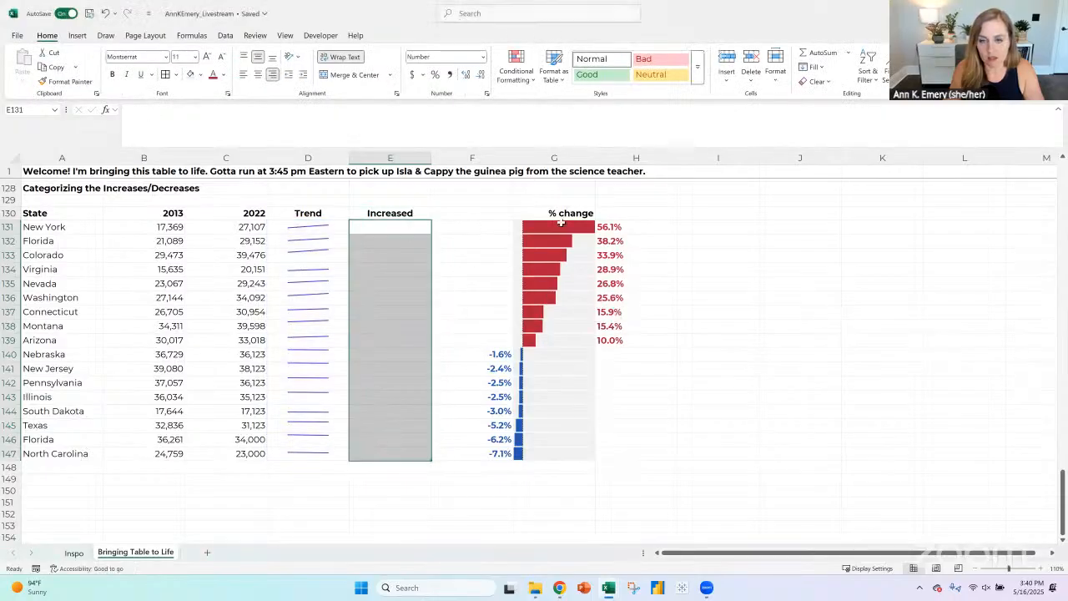
# - Enter the formula =IF(C131>B131,TRUE,FALSE) in E131 to test whether New York's 2022 value exceeds its 2013 value
pyautogui.moveTo(559, 228); pyautogui.dragTo(574, 343)
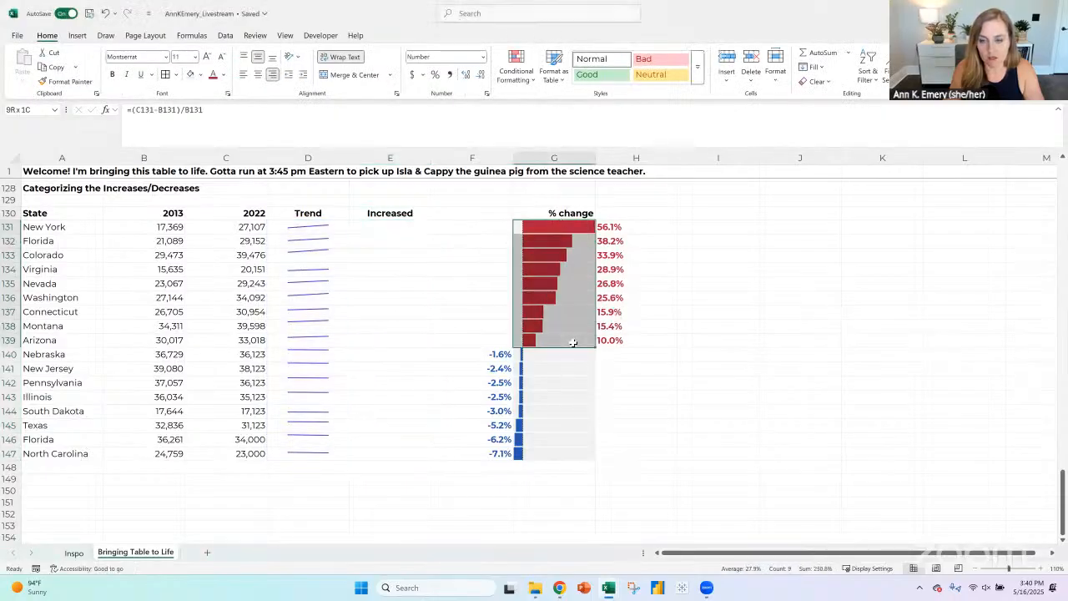
pyautogui.click(398, 227)
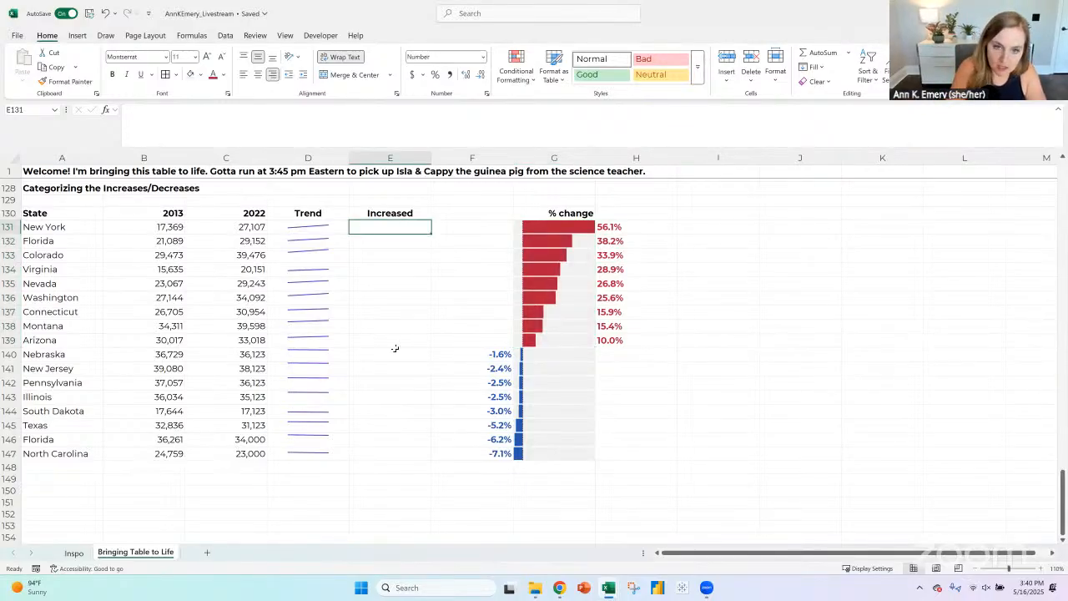
pyautogui.write('=if(')
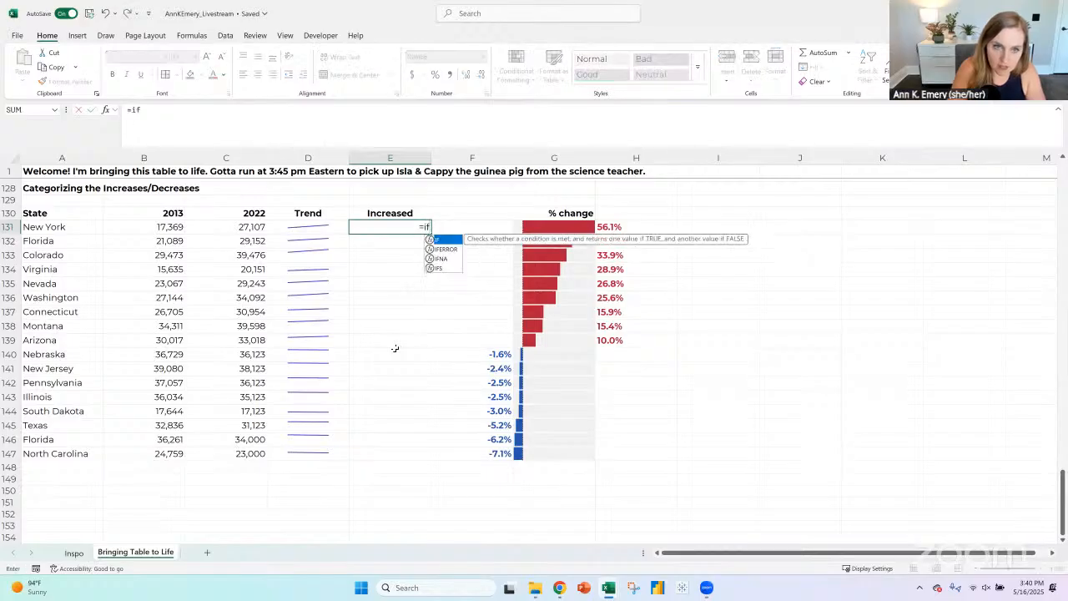
pyautogui.press('Left')
pyautogui.press('Left')
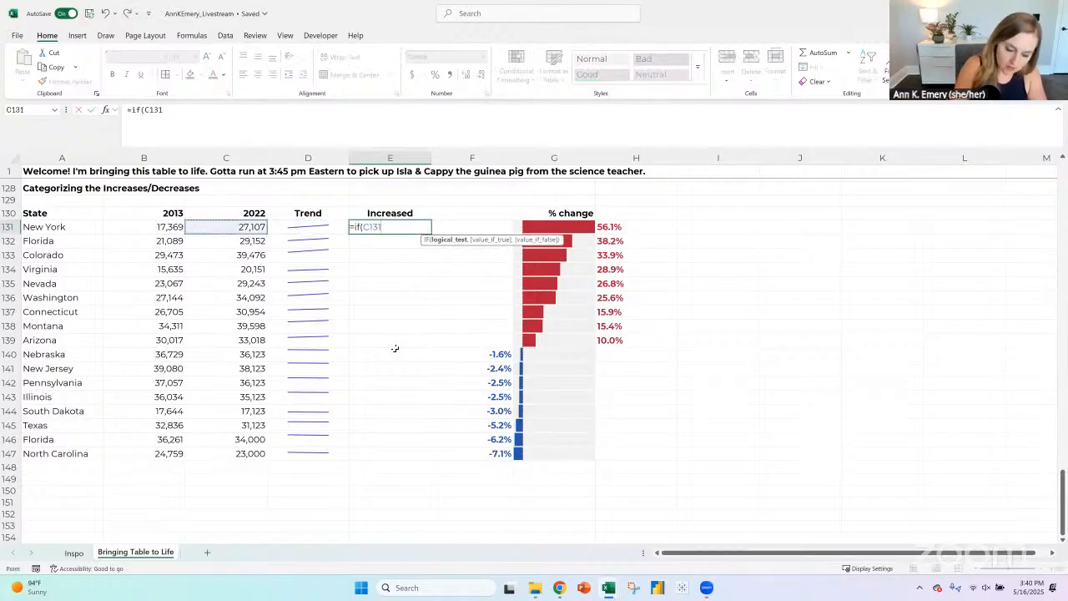
pyautogui.write('>')
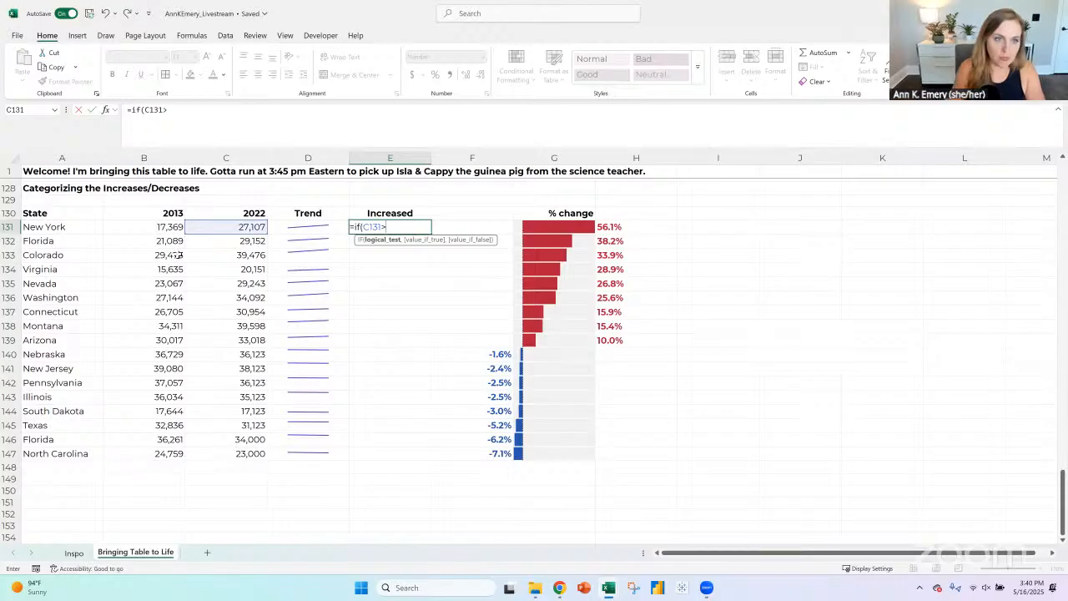
pyautogui.click(161, 227)
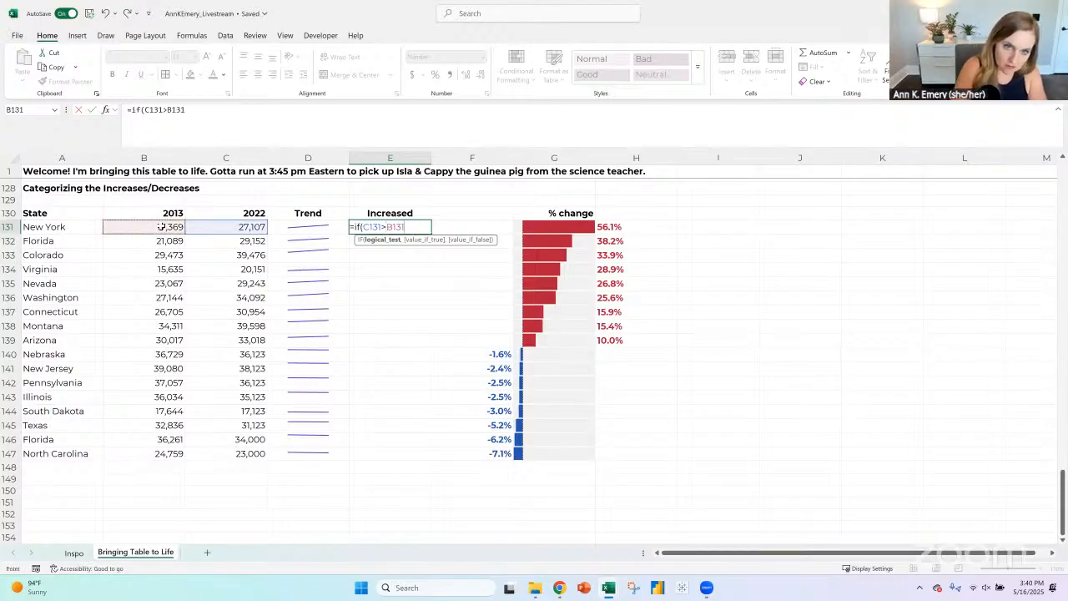
pyautogui.write(',true,false)')
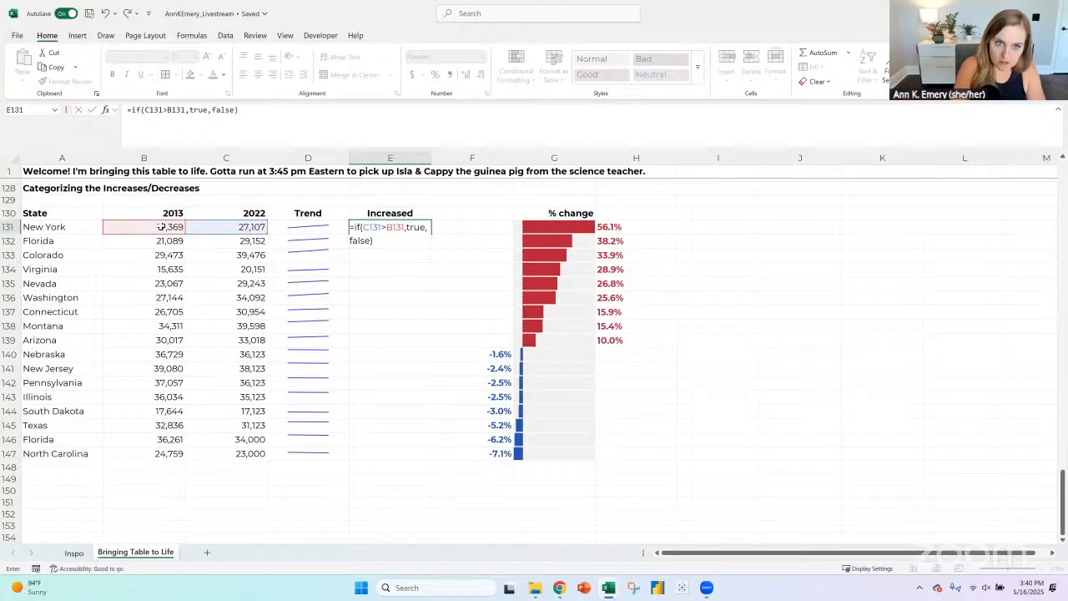
pyautogui.press('Return')
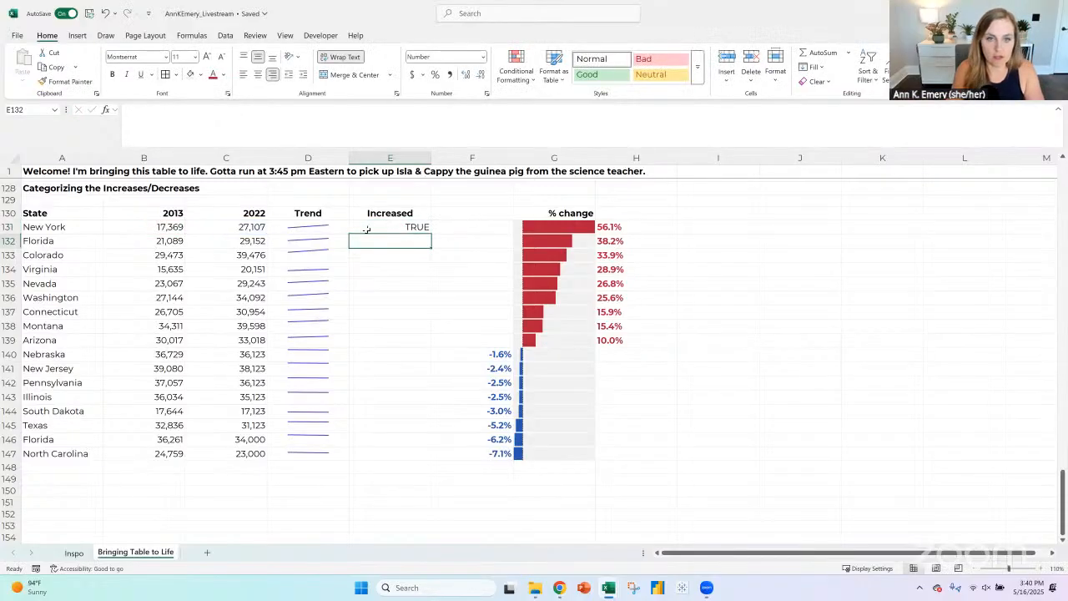
pyautogui.click(366, 228)
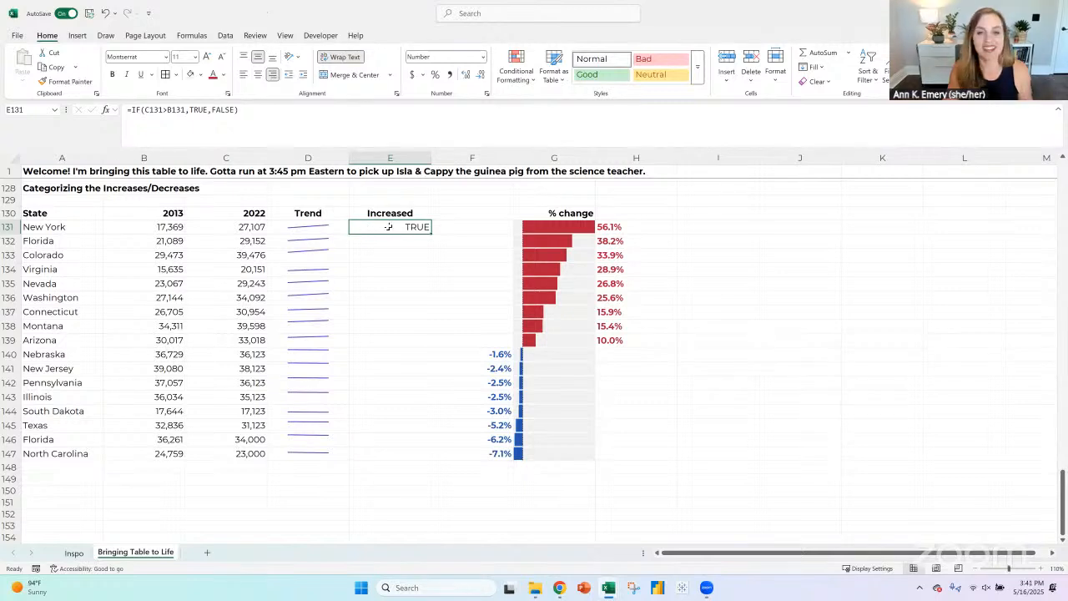
# - Turn the TRUE result in E131 into a checkbox and fill it down the Increased column to E147
pyautogui.click(78, 36)
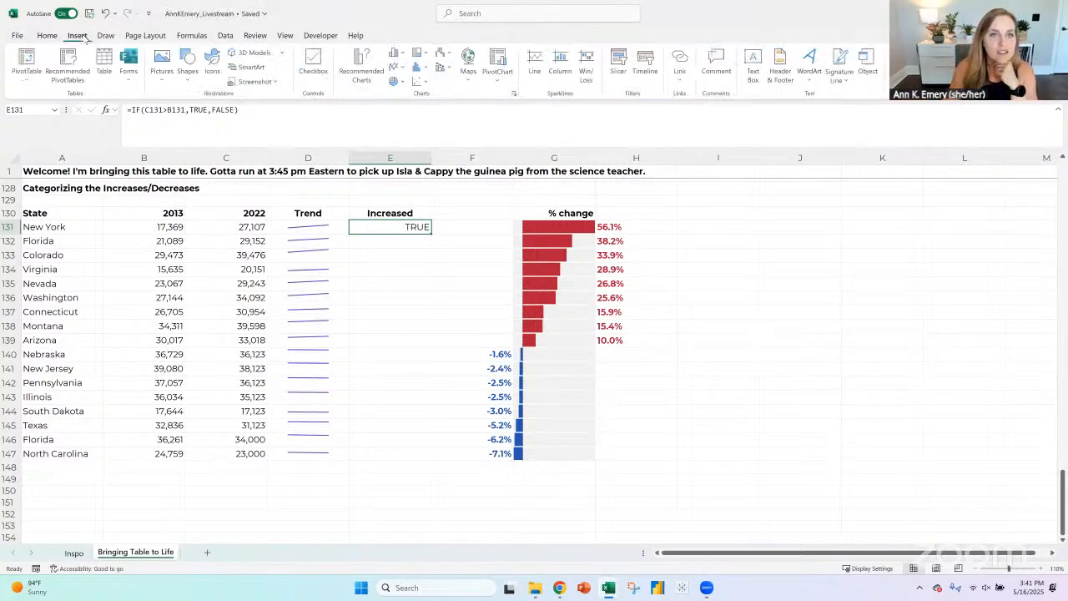
pyautogui.click(314, 65)
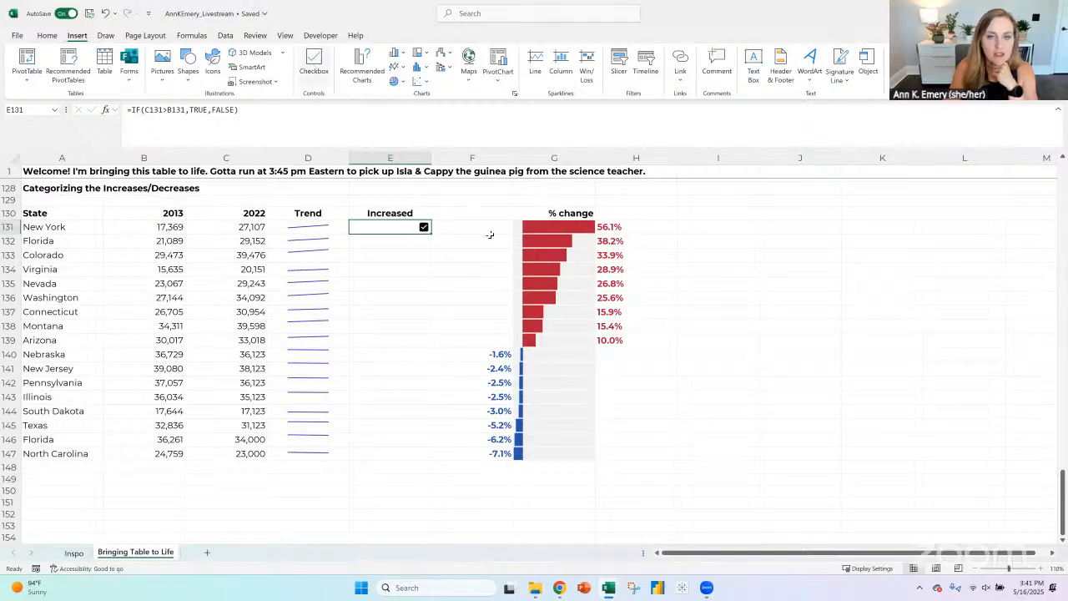
pyautogui.doubleClick(431, 233)
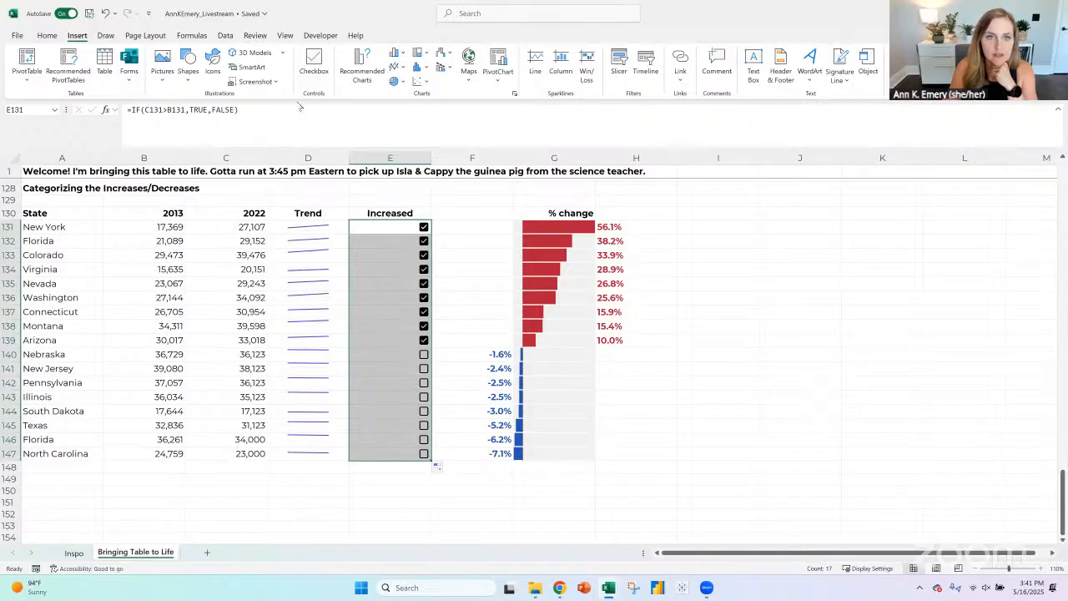
# - Change the font color of the checkboxes in E131:E147 to light gray
pyautogui.click(47, 36)
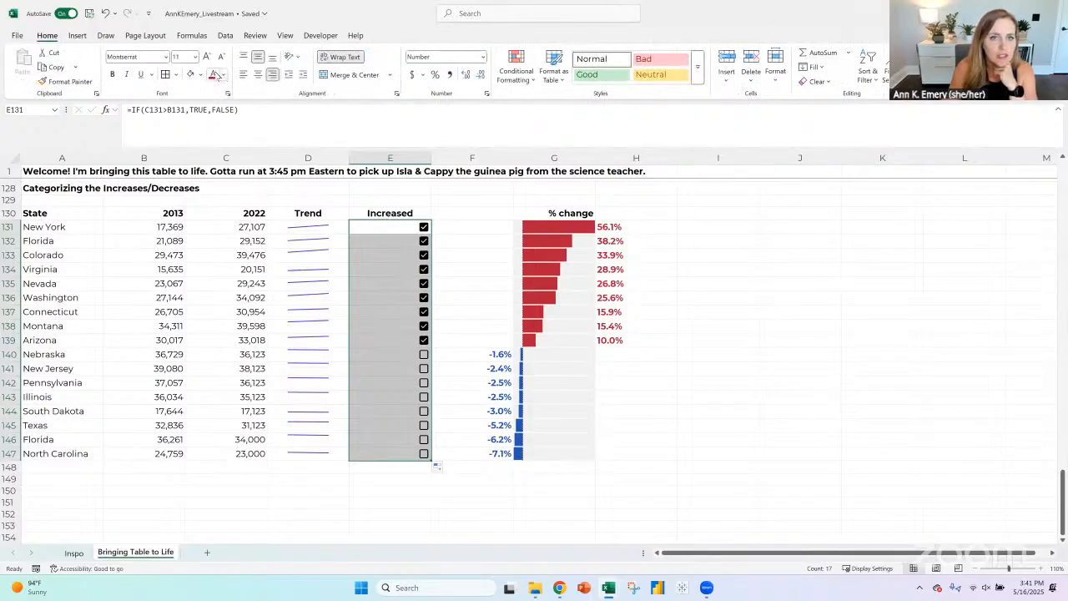
pyautogui.click(214, 75)
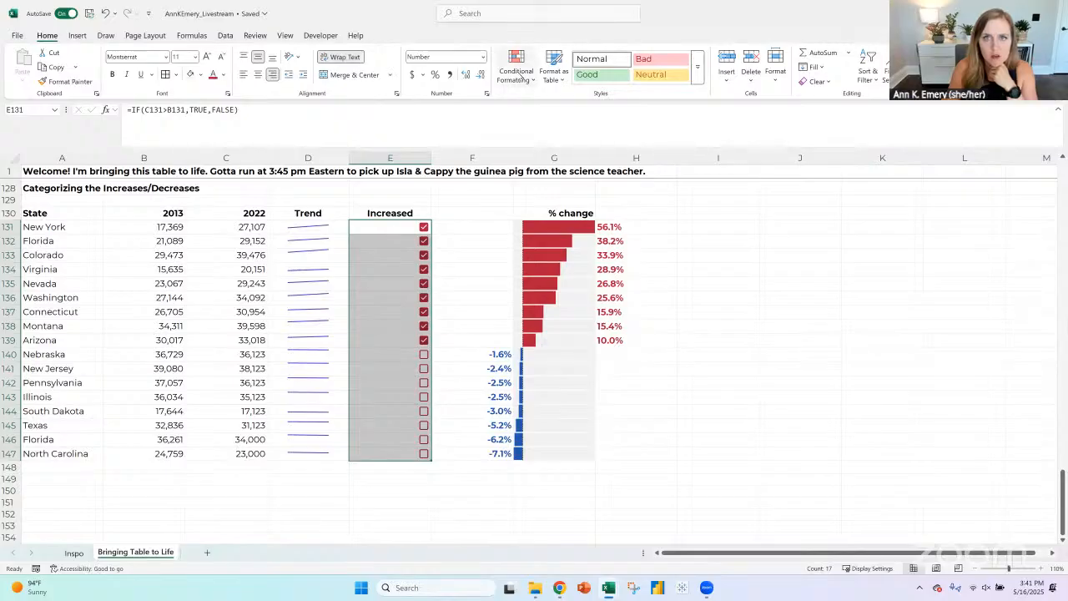
pyautogui.click(225, 75)
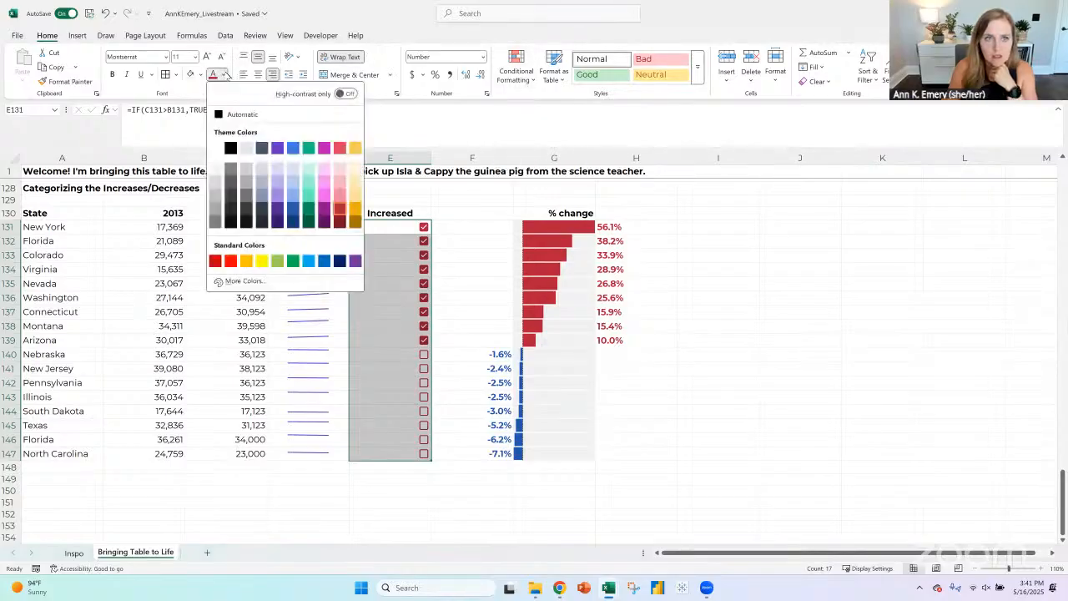
pyautogui.click(214, 194)
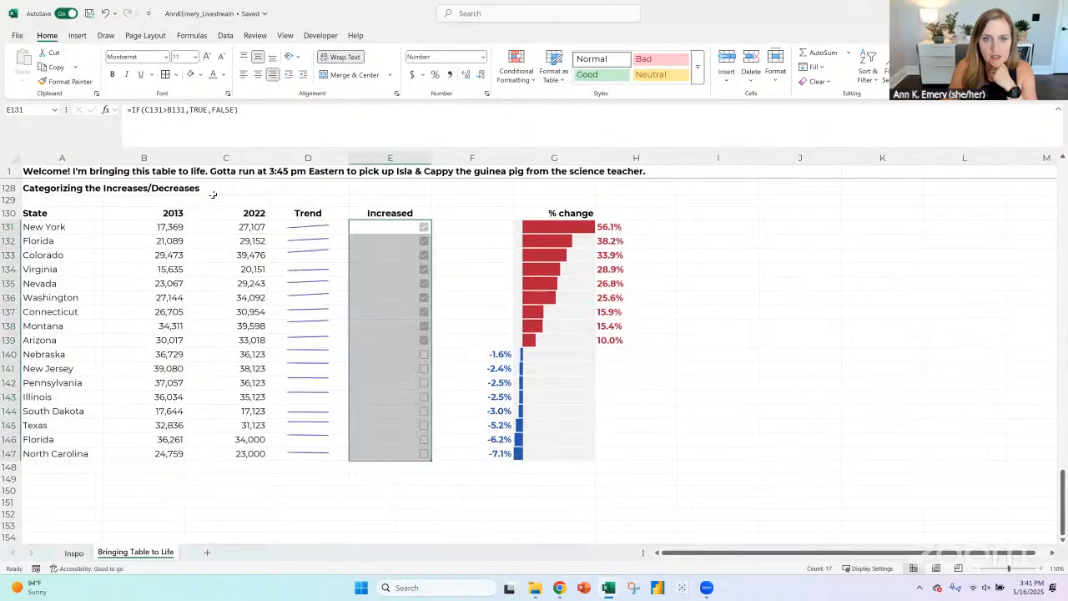
# - Add an Equal To conditional formatting rule to E131:E147 for the value true, using a custom format with no fill color
pyautogui.click(516, 71)
pyautogui.moveTo(595, 102)
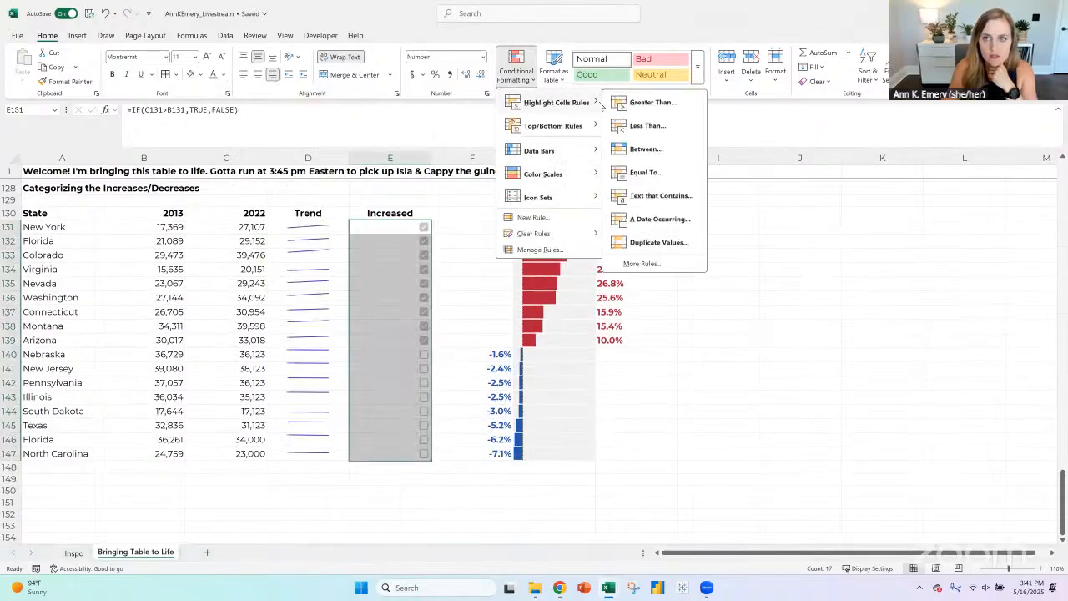
pyautogui.click(642, 172)
pyautogui.write('true')
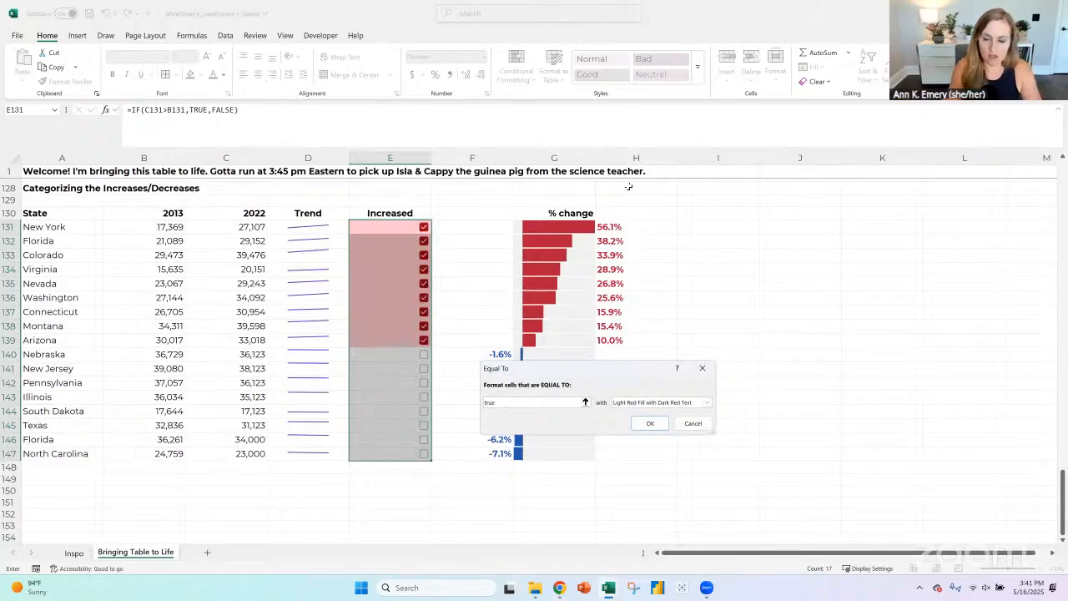
pyautogui.click(707, 403)
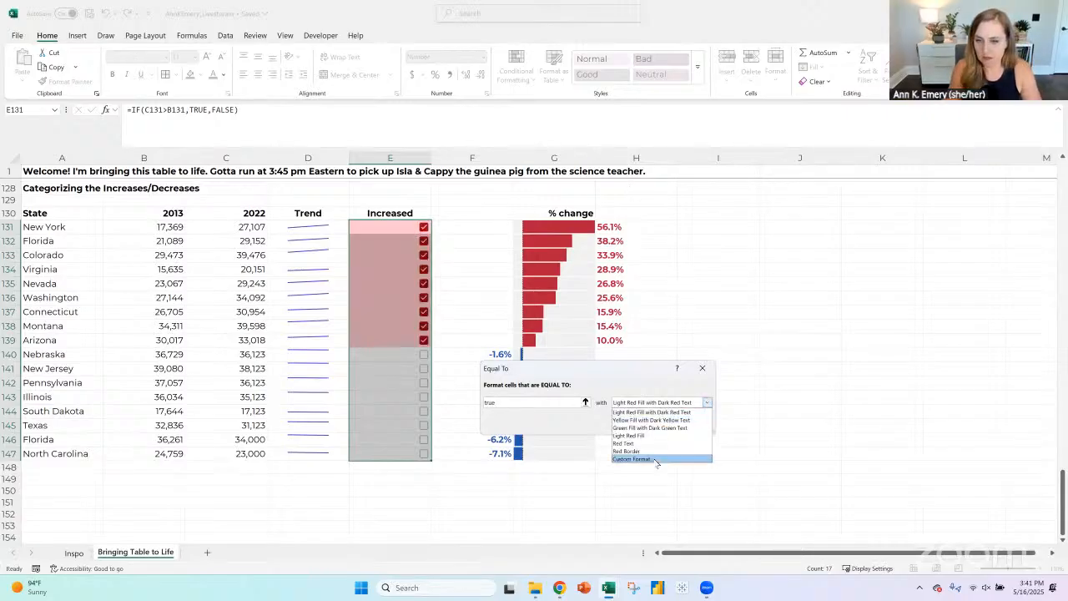
pyautogui.click(657, 459)
pyautogui.click(568, 242)
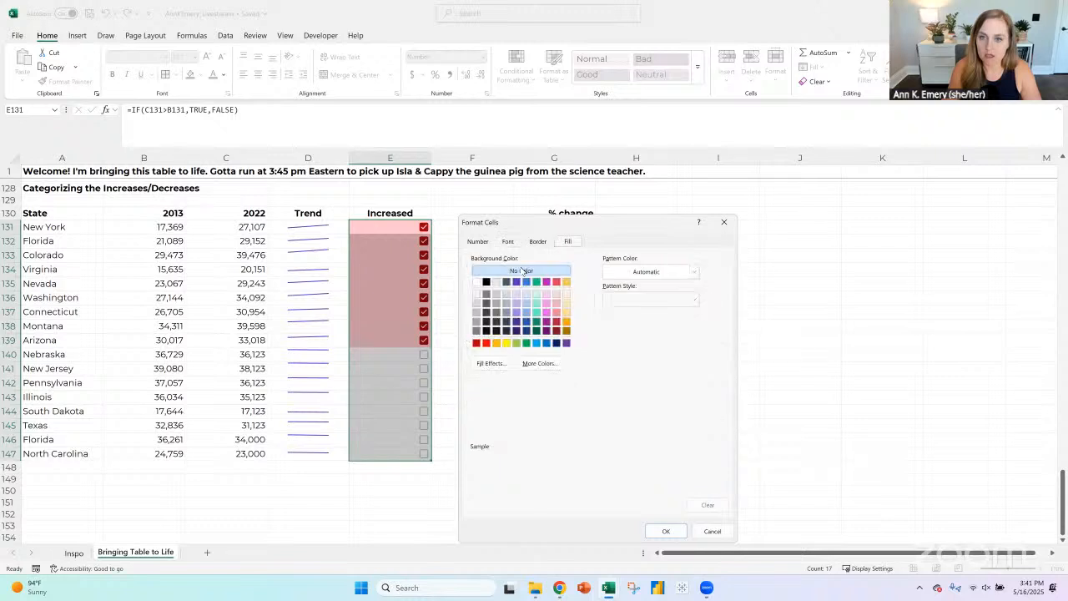
pyautogui.click(684, 532)
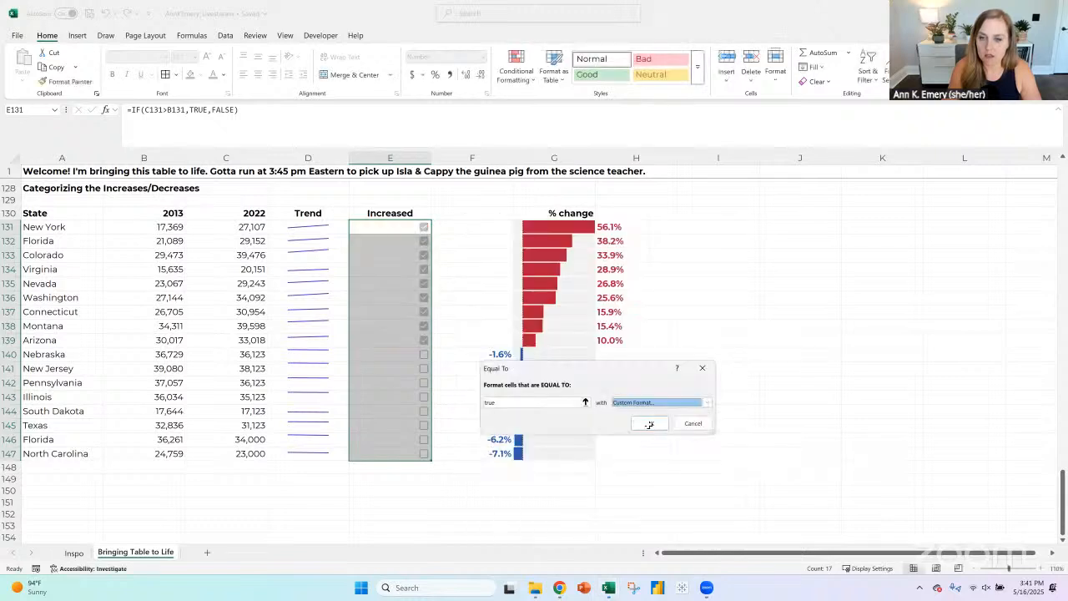
pyautogui.click(648, 425)
# - Try a dark red fill in the TRUE conditional formatting rule for E131:E147, and undo it
pyautogui.click(515, 69)
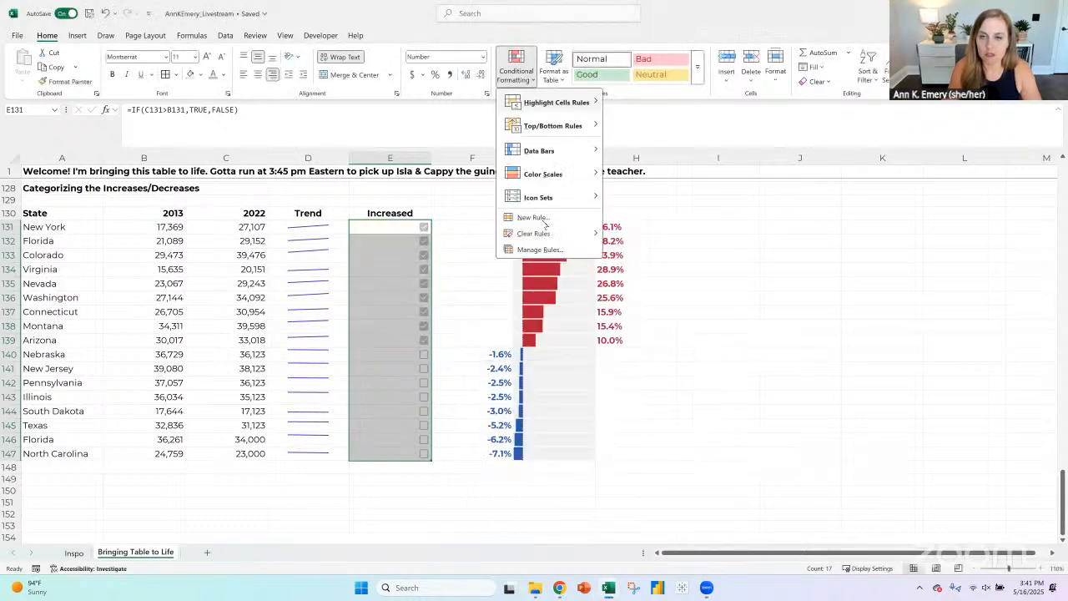
pyautogui.click(541, 250)
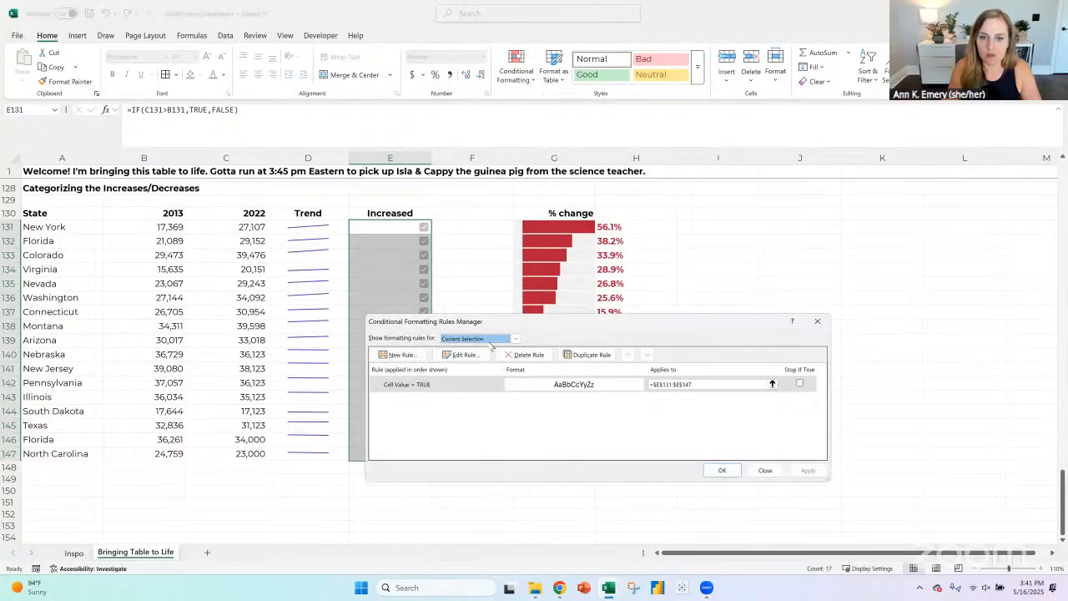
pyautogui.click(461, 384)
pyautogui.click(462, 354)
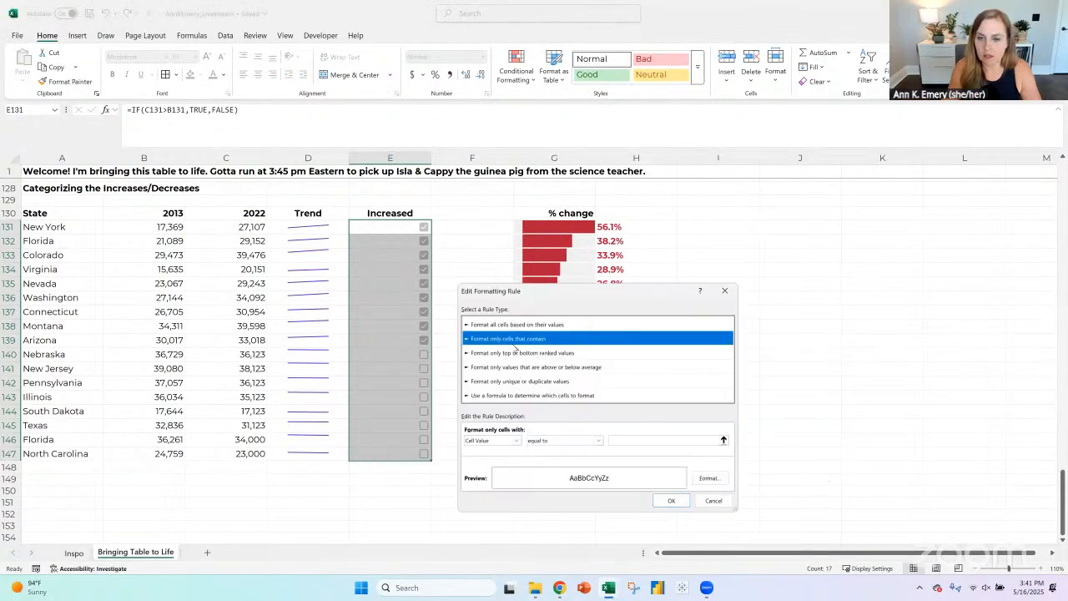
pyautogui.click(710, 480)
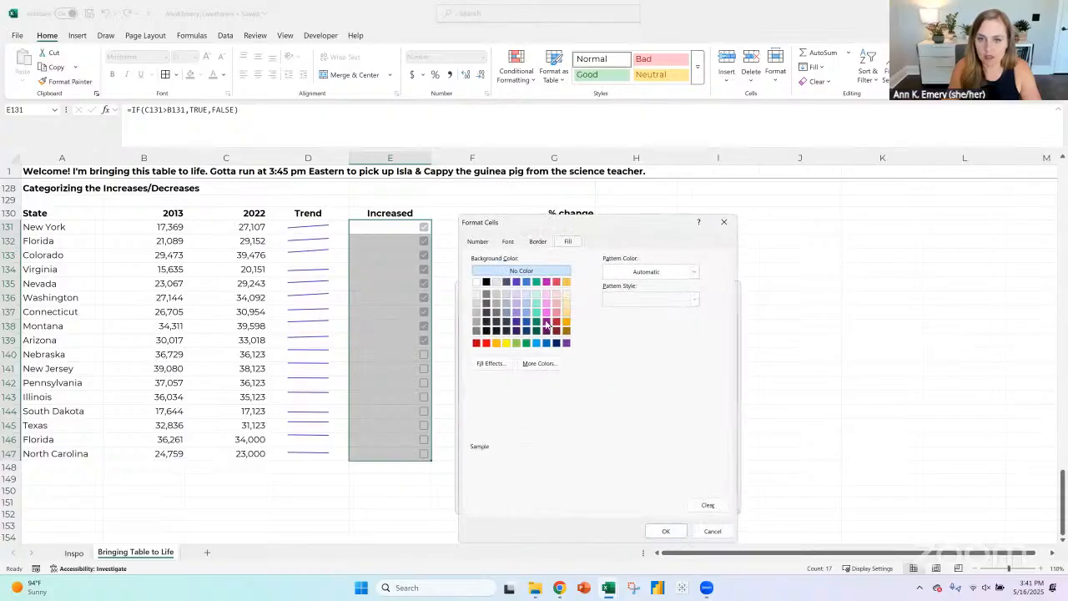
pyautogui.click(556, 322)
pyautogui.click(665, 531)
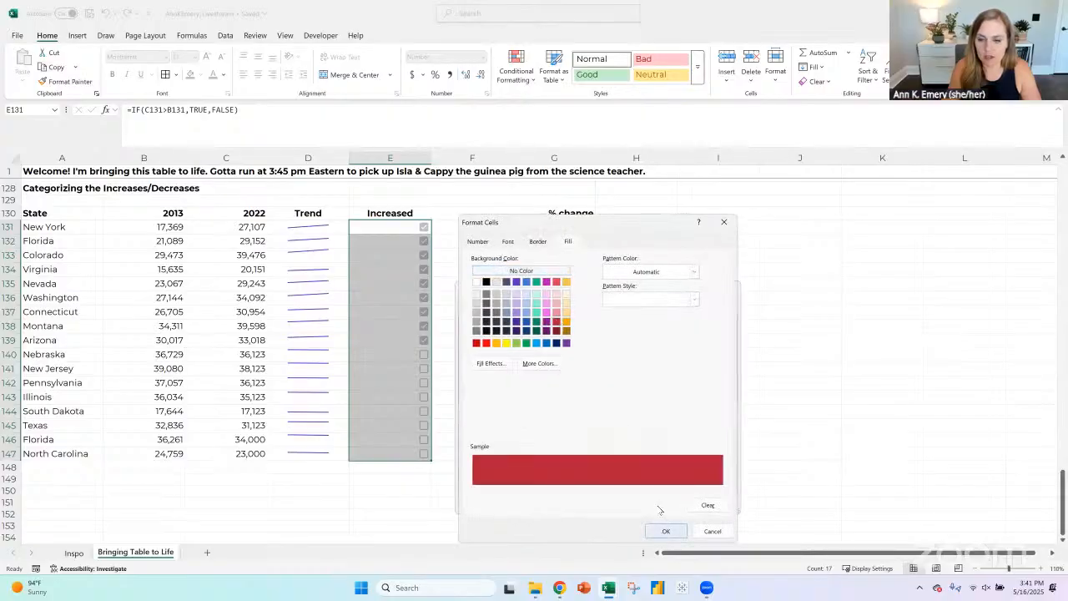
pyautogui.click(673, 502)
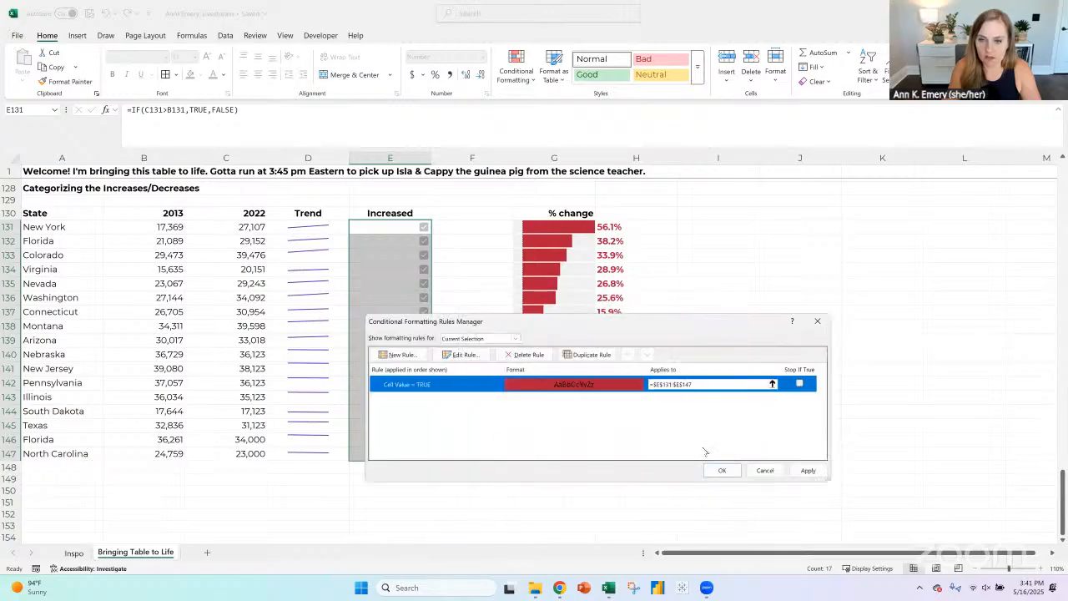
pyautogui.click(718, 470)
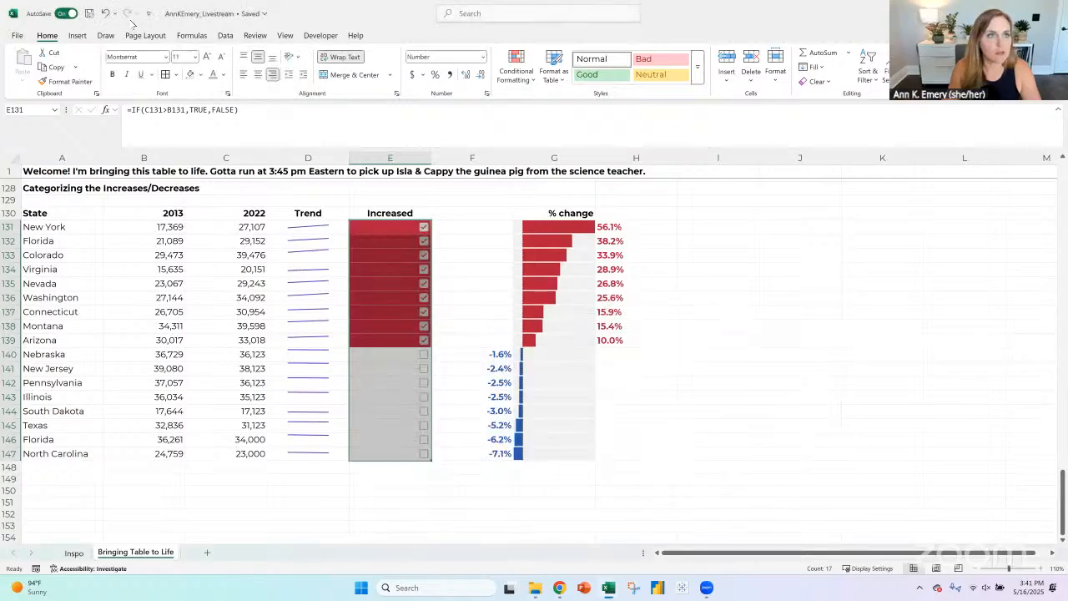
pyautogui.click(105, 13)
# - Edit the conditional formatting rule for TRUE on E131:E147 so its font color is dark red
pyautogui.click(531, 78)
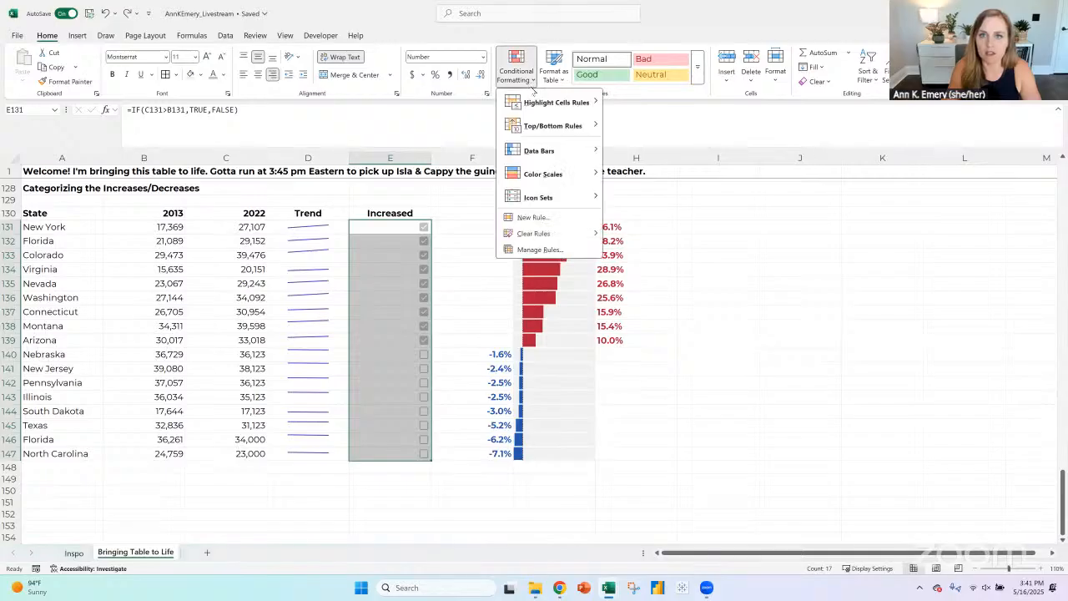
pyautogui.moveTo(550, 237)
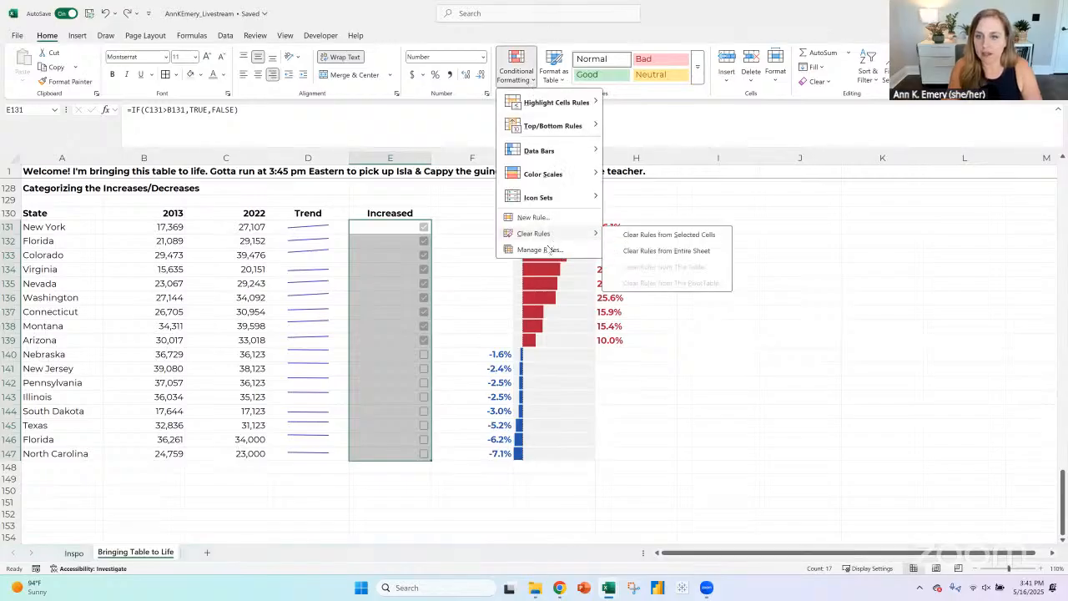
pyautogui.click(547, 249)
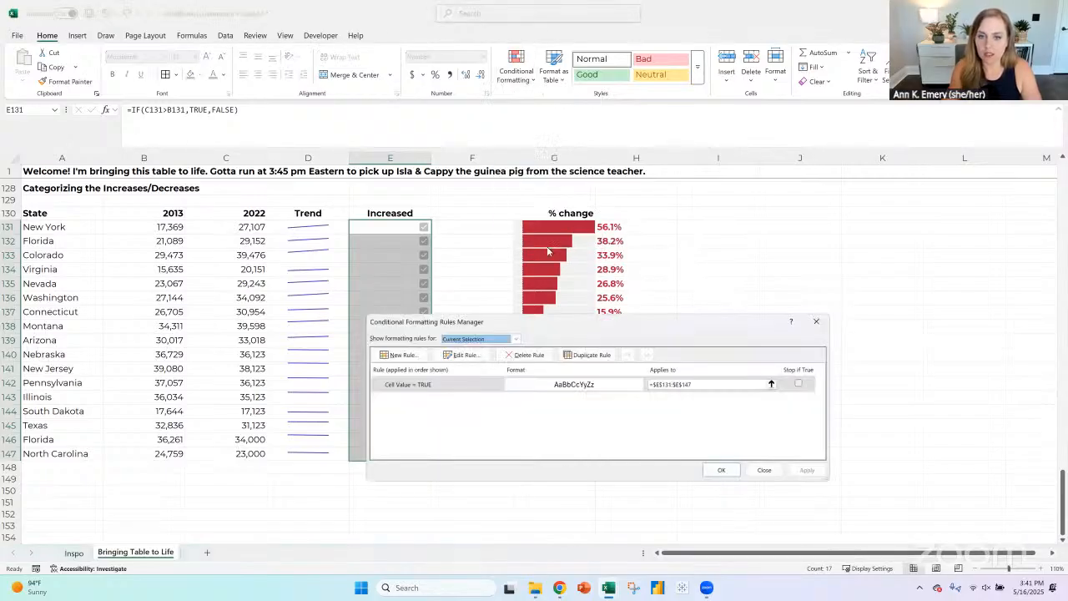
pyautogui.click(469, 387)
pyautogui.click(462, 354)
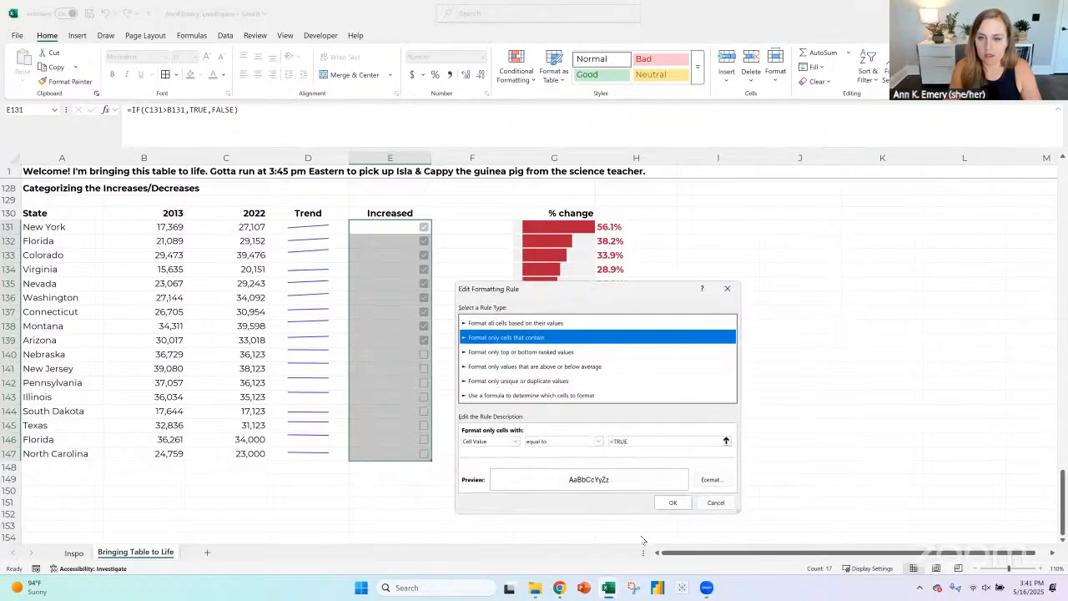
pyautogui.click(708, 480)
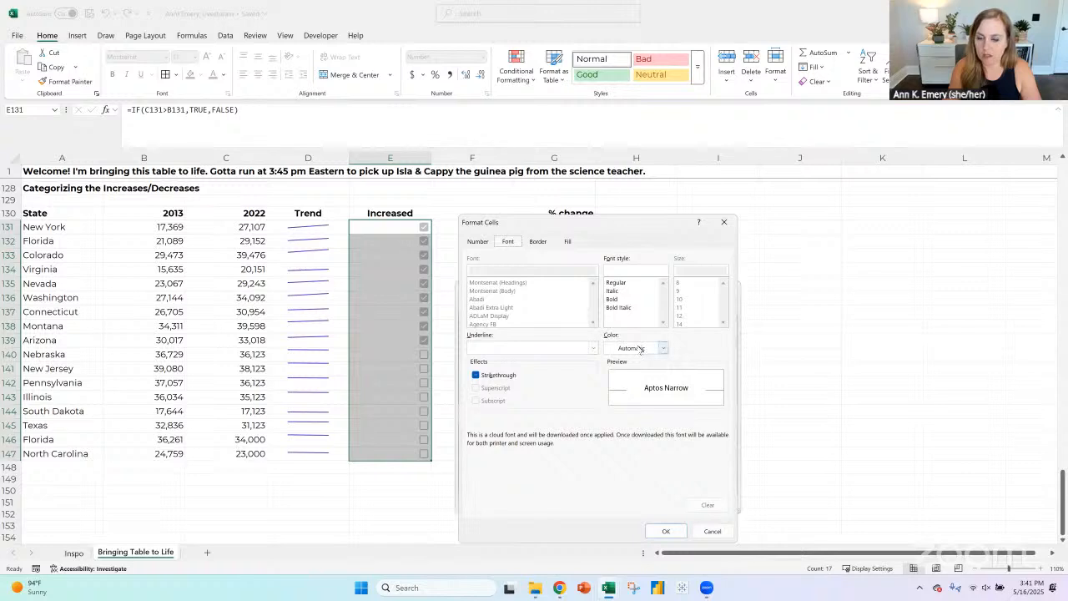
pyautogui.click(634, 347)
pyautogui.click(615, 508)
pyautogui.click(680, 532)
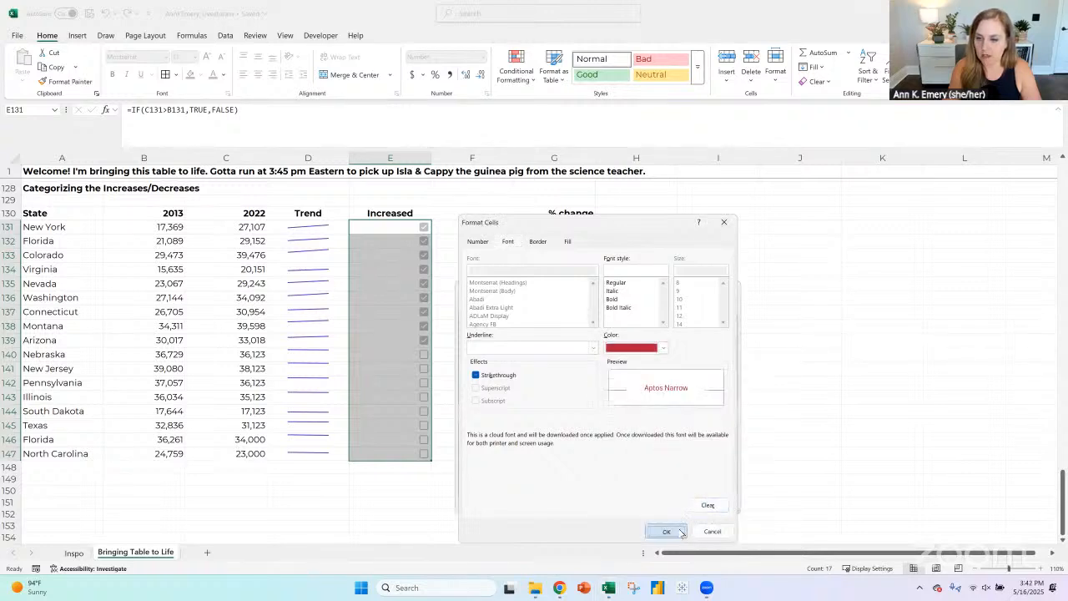
pyautogui.click(673, 504)
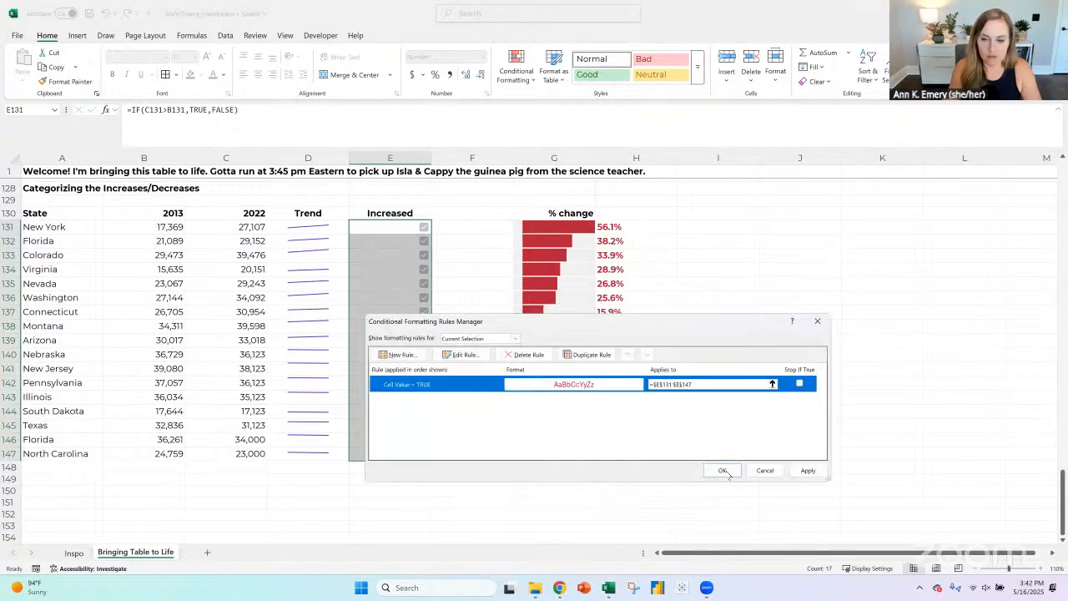
pyautogui.click(723, 471)
# - Try a dark blue font color on the checkboxes in E131:E147, and undo it
pyautogui.moveTo(397, 227); pyautogui.dragTo(407, 331)
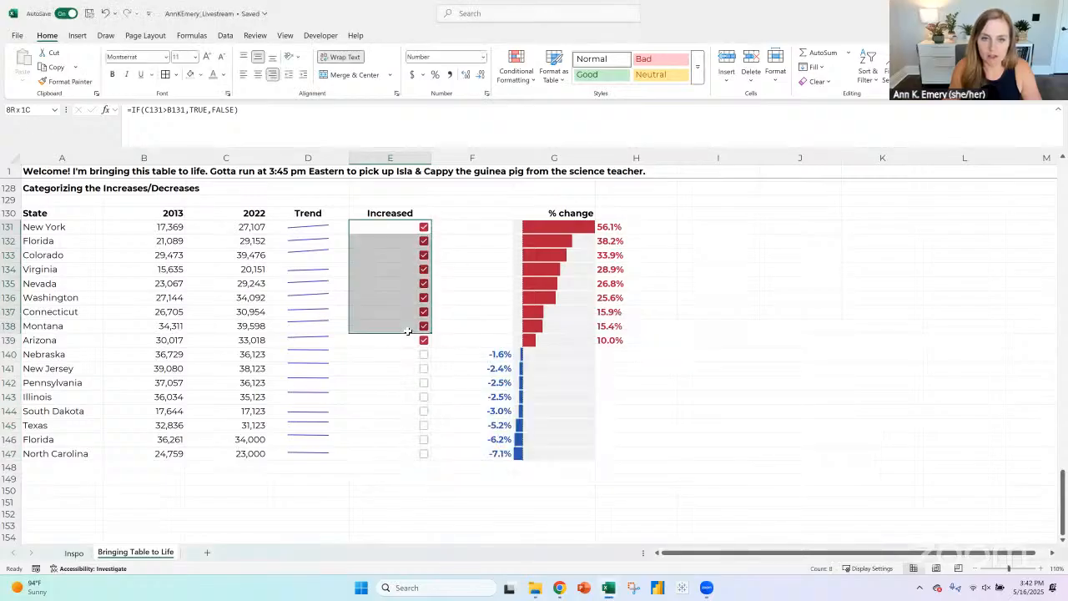
pyautogui.moveTo(409, 453); pyautogui.dragTo(390, 228)
pyautogui.click(224, 74)
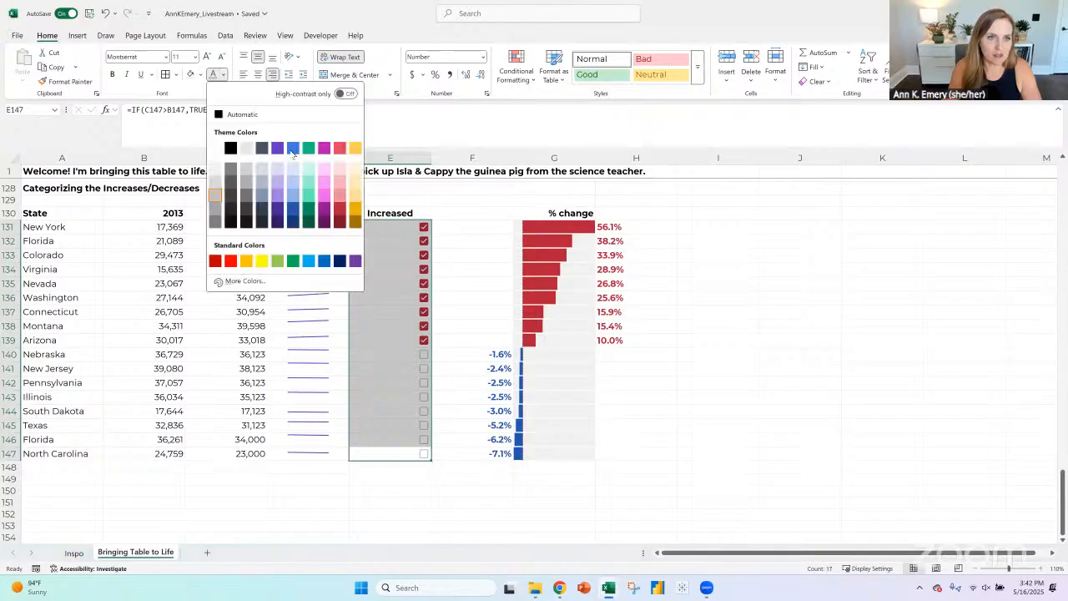
pyautogui.click(293, 209)
pyautogui.click(708, 453)
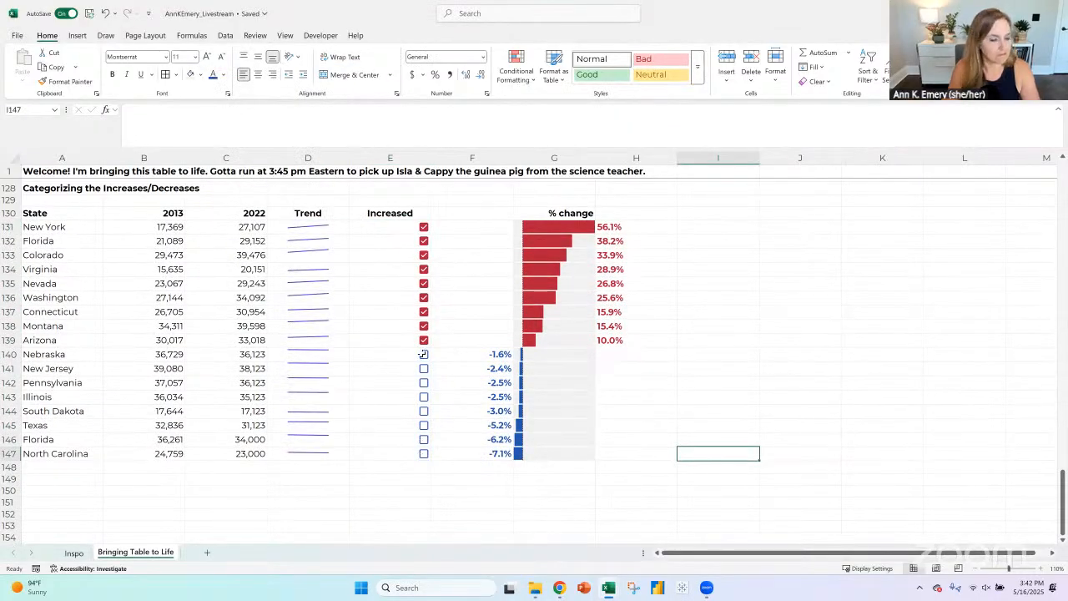
pyautogui.click(105, 13)
# - Center the Increased header and its checkboxes horizontally in E130:E147
pyautogui.moveTo(482, 354); pyautogui.dragTo(551, 457)
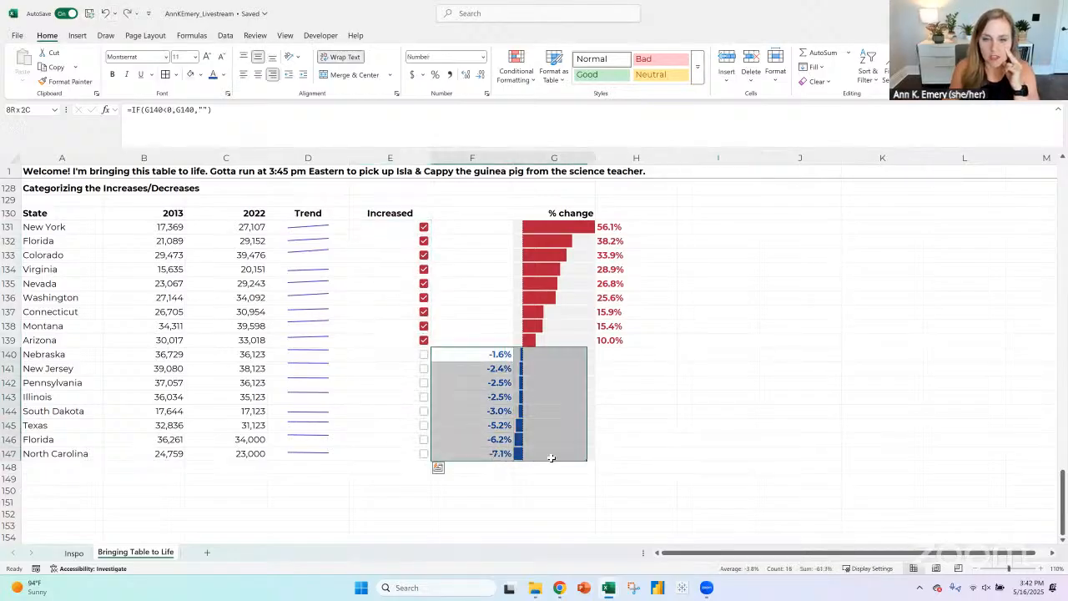
pyautogui.click(774, 448)
pyautogui.moveTo(417, 211); pyautogui.dragTo(423, 453)
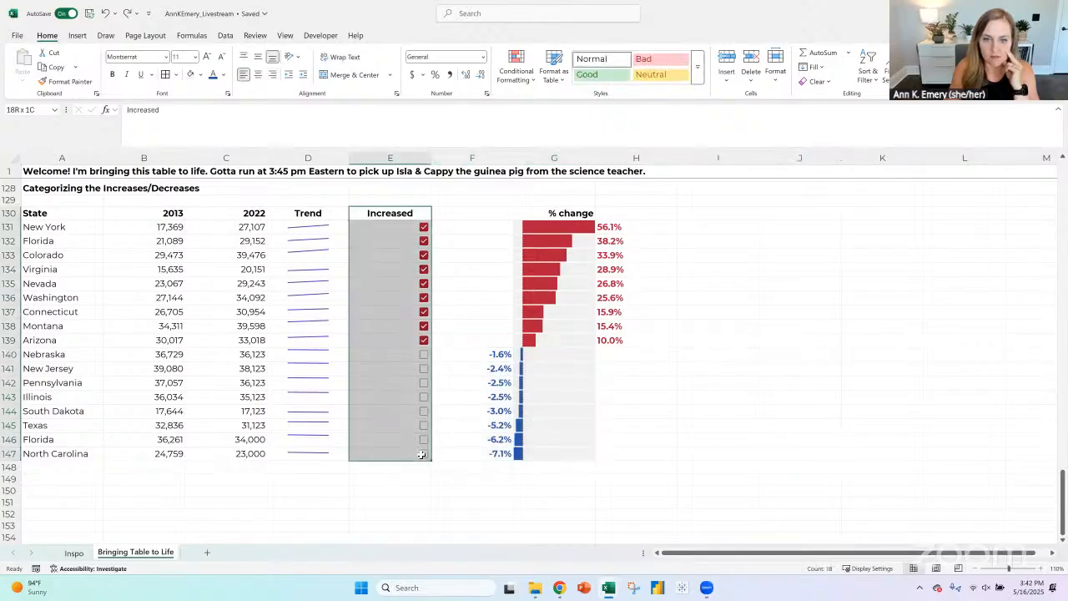
pyautogui.click(257, 75)
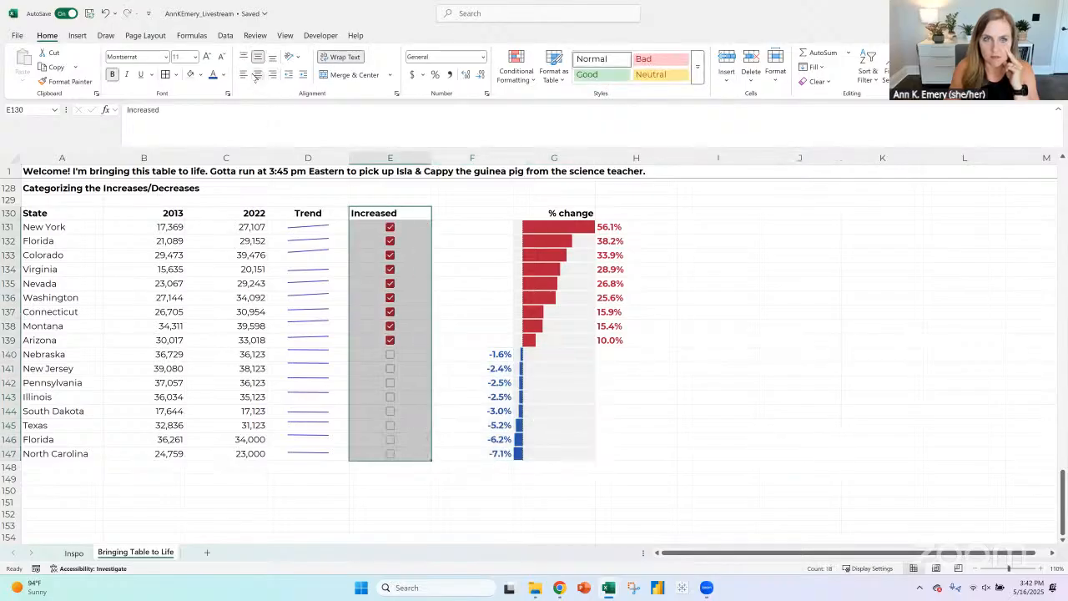
pyautogui.click(392, 490)
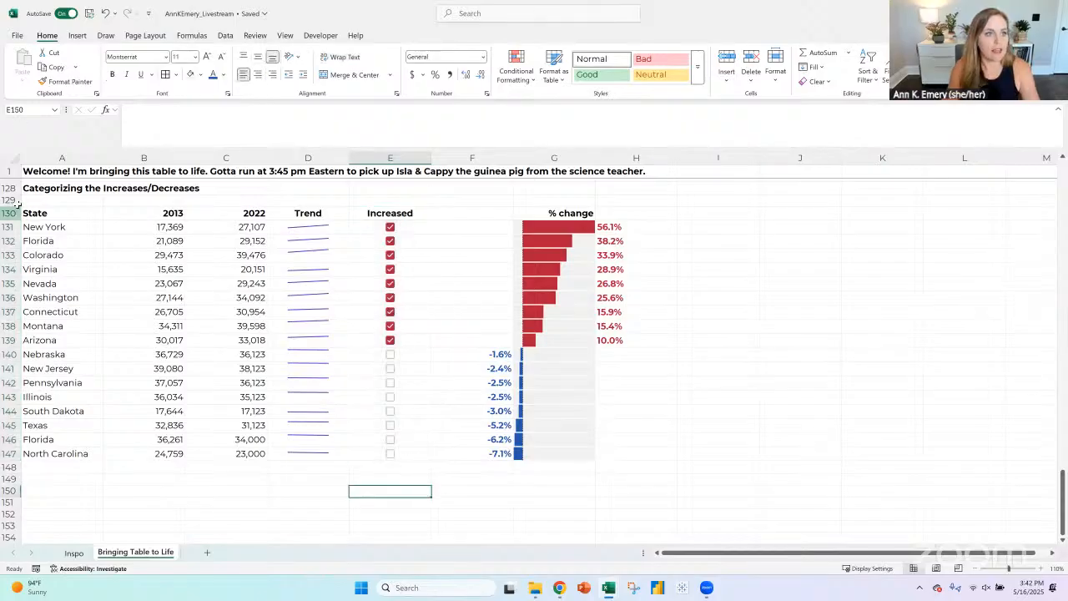
# - Copy the Categorizing the Increases/Decreases table, A128:H147, and paste the duplicate below it starting at A151
pyautogui.click(46, 189)
pyautogui.keyDown('shift'); pyautogui.click(547, 453); pyautogui.keyUp('shift')
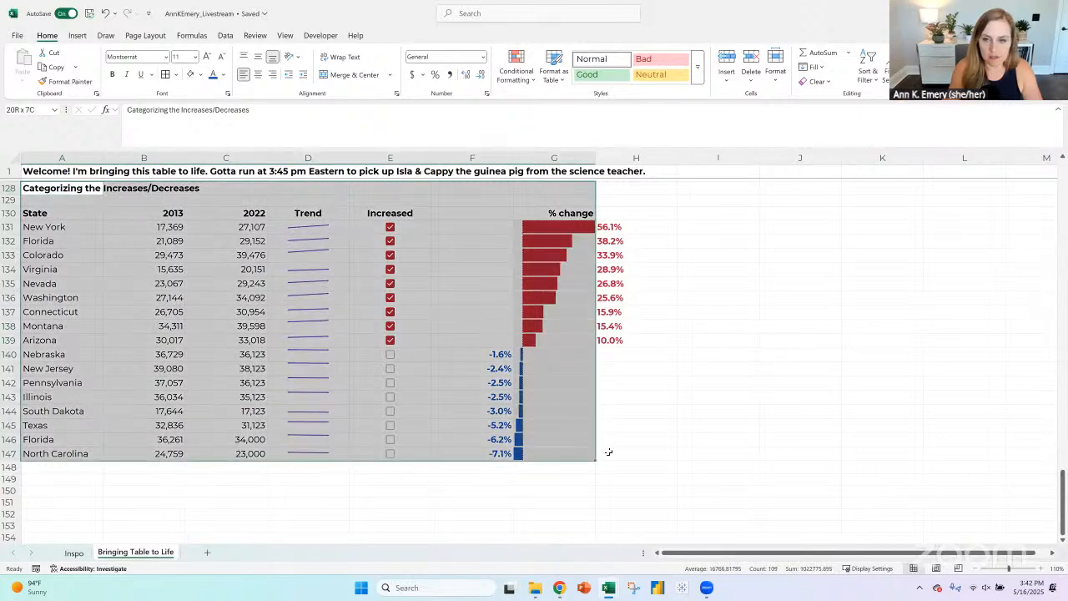
pyautogui.keyDown('shift'); pyautogui.click(608, 451); pyautogui.keyUp('shift')
pyautogui.hotkey('ctrl', 'c')
pyautogui.scroll(-2, 132, 343)
pyautogui.scroll(-1, 100, 368)
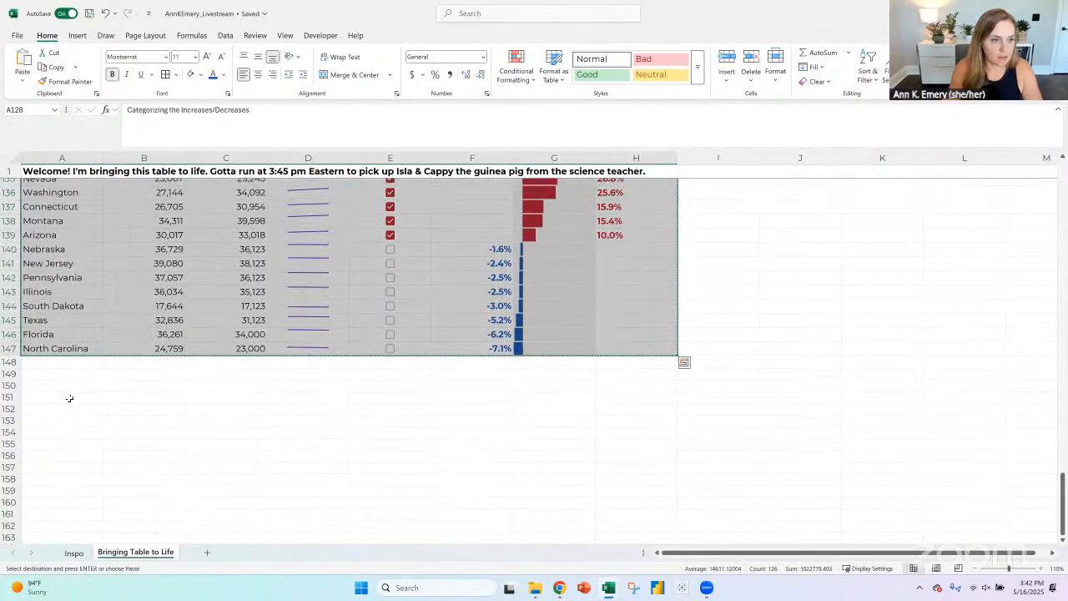
pyautogui.click(70, 398)
pyautogui.hotkey('ctrl', 'v')
# - Retitle the copied table in A151 as "Narrowing-Down the Best Ideas:"
pyautogui.scroll(-2, 79, 343)
pyautogui.click(71, 330)
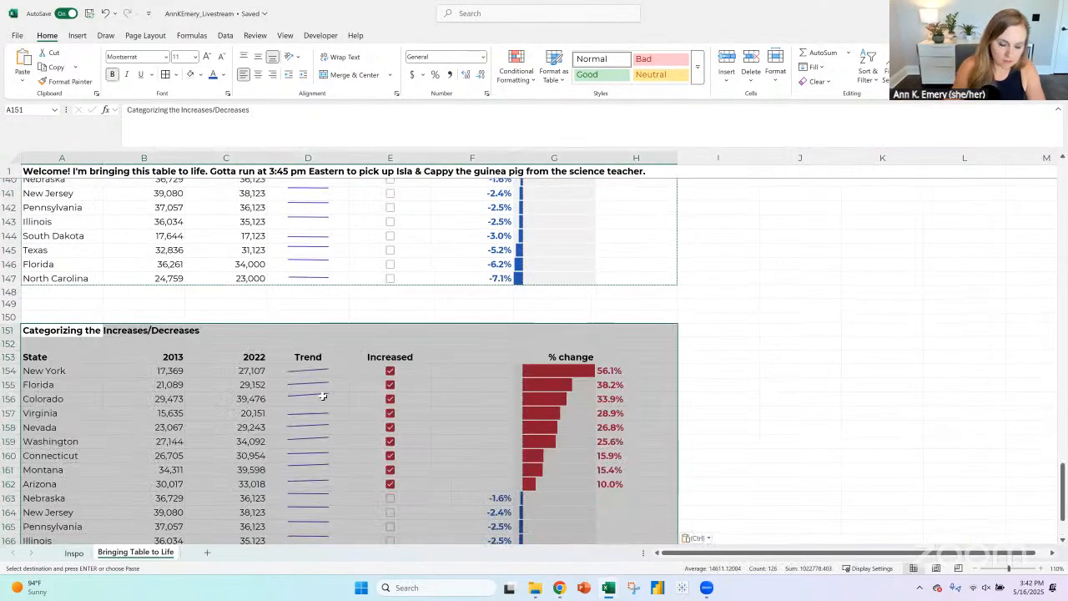
pyautogui.write('Narro')
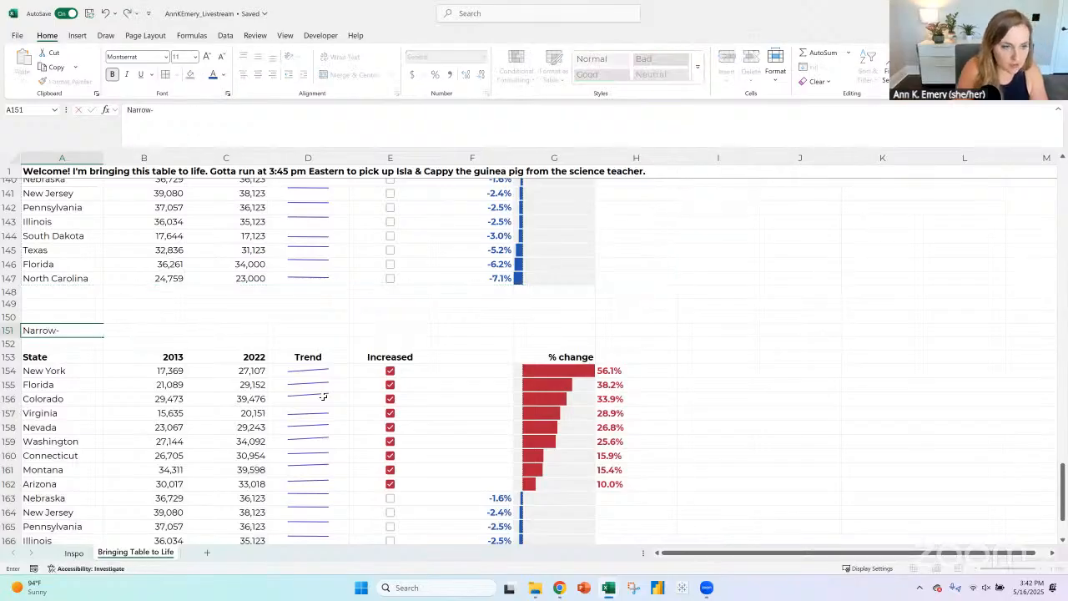
pyautogui.write('wing-Do')
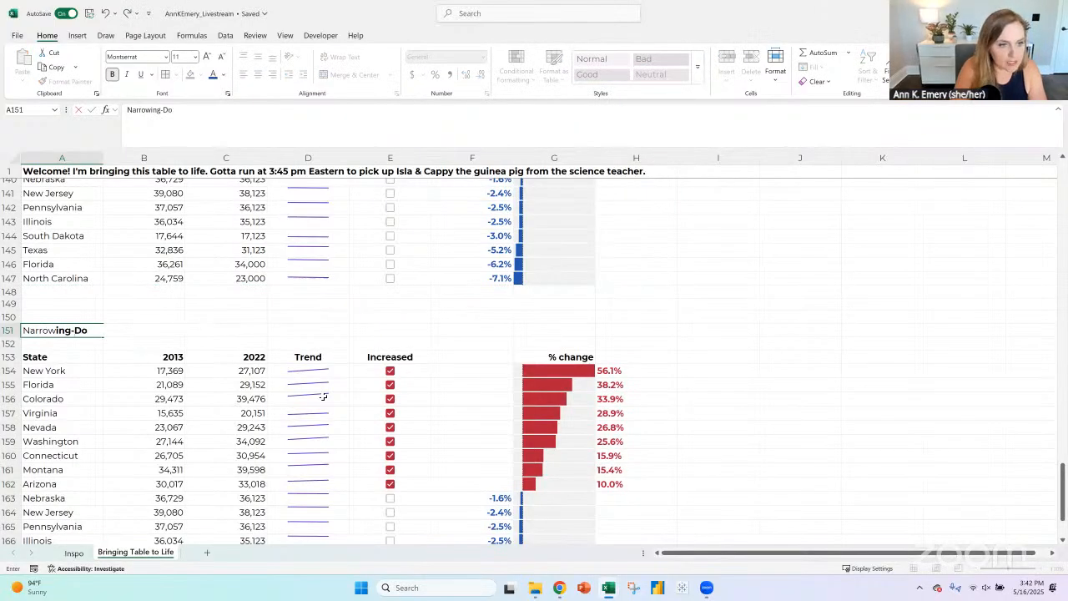
pyautogui.write('wn the Best Ideas:')
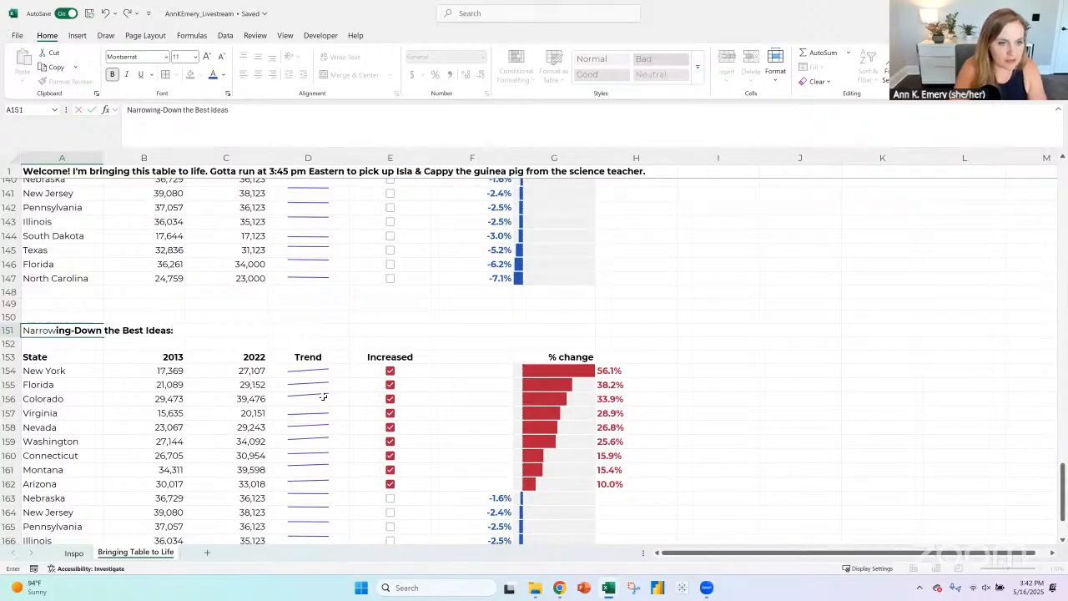
pyautogui.press('Return')
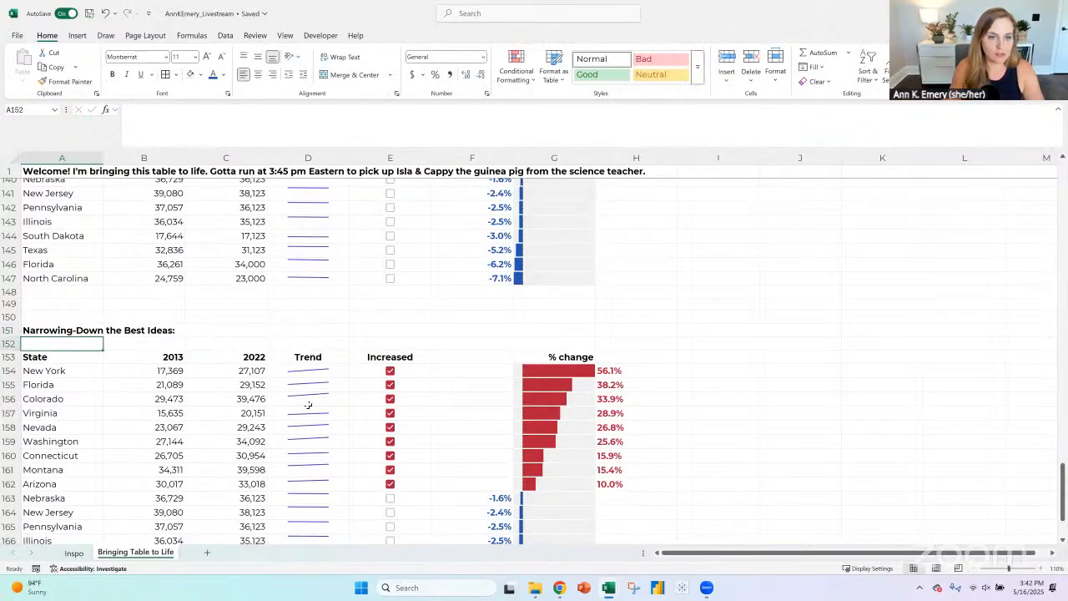
# - Delete the Trend cells and the Increased checkbox cells from rows 153 to 170 of the new copy, shifting the remaining cells left
pyautogui.scroll(-2, 308, 405)
pyautogui.moveTo(326, 287); pyautogui.dragTo(319, 526)
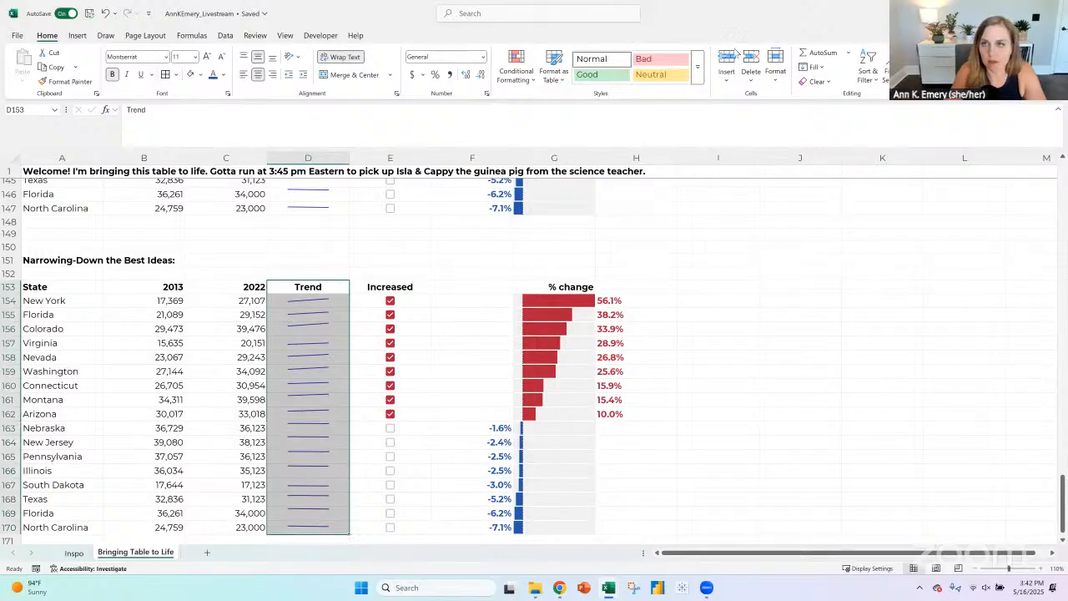
pyautogui.click(751, 56)
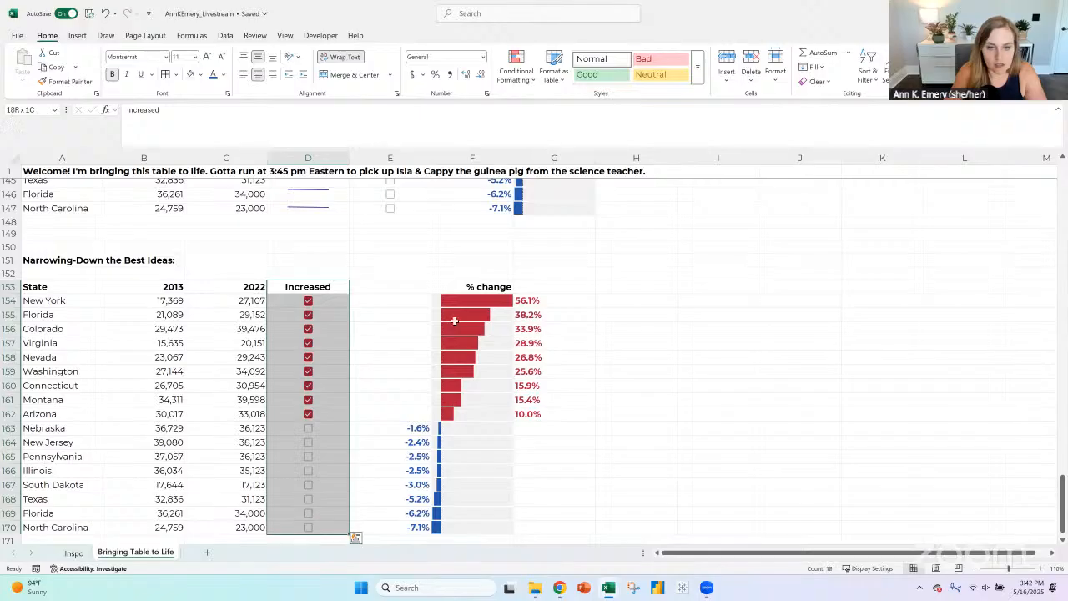
pyautogui.moveTo(462, 293); pyautogui.dragTo(467, 525)
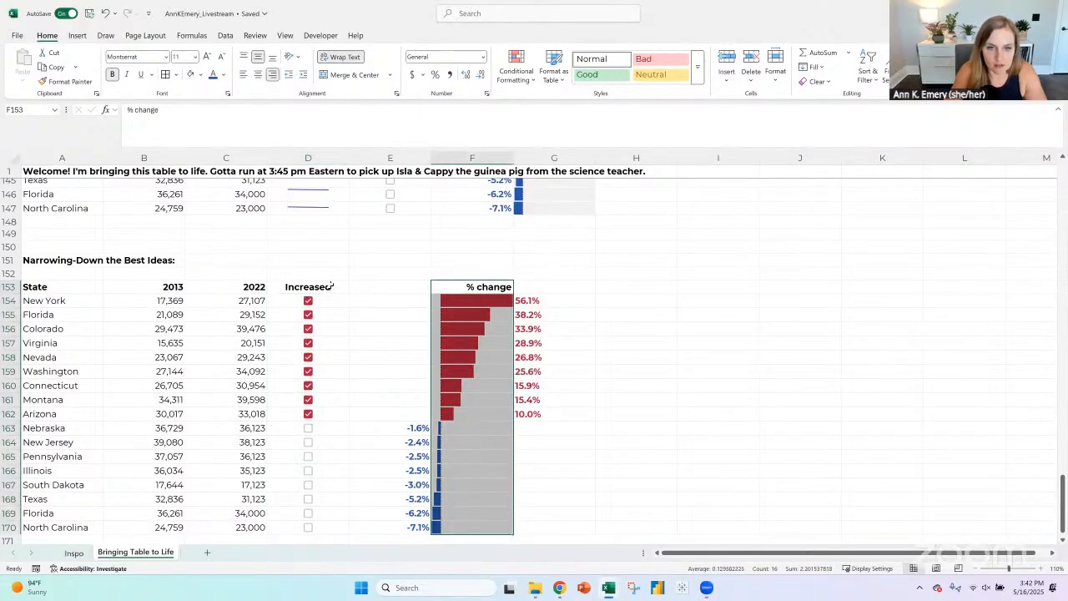
pyautogui.moveTo(330, 286); pyautogui.dragTo(333, 528)
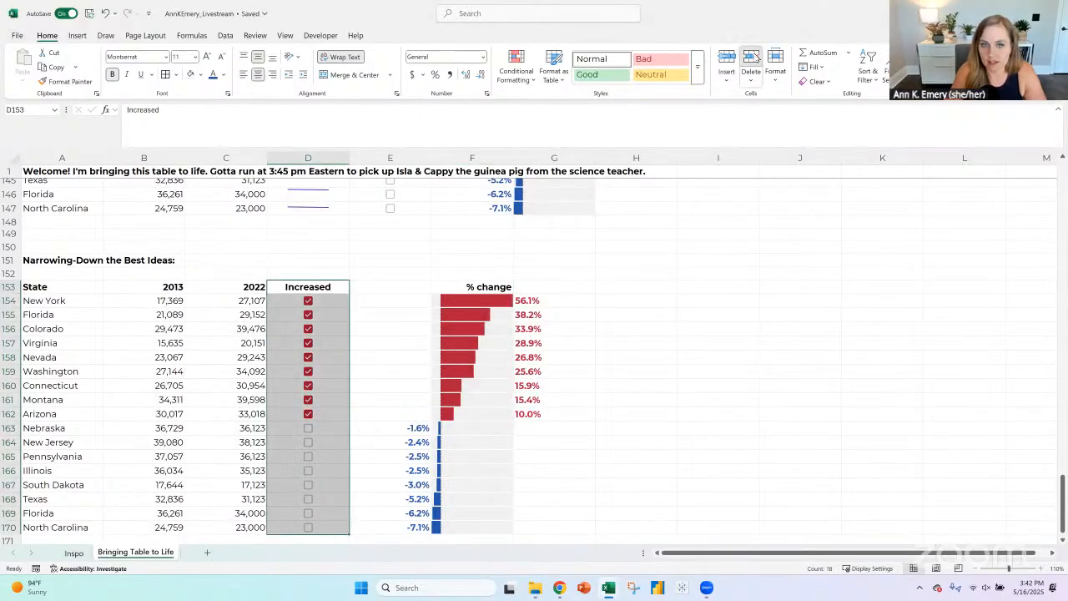
pyautogui.click(750, 57)
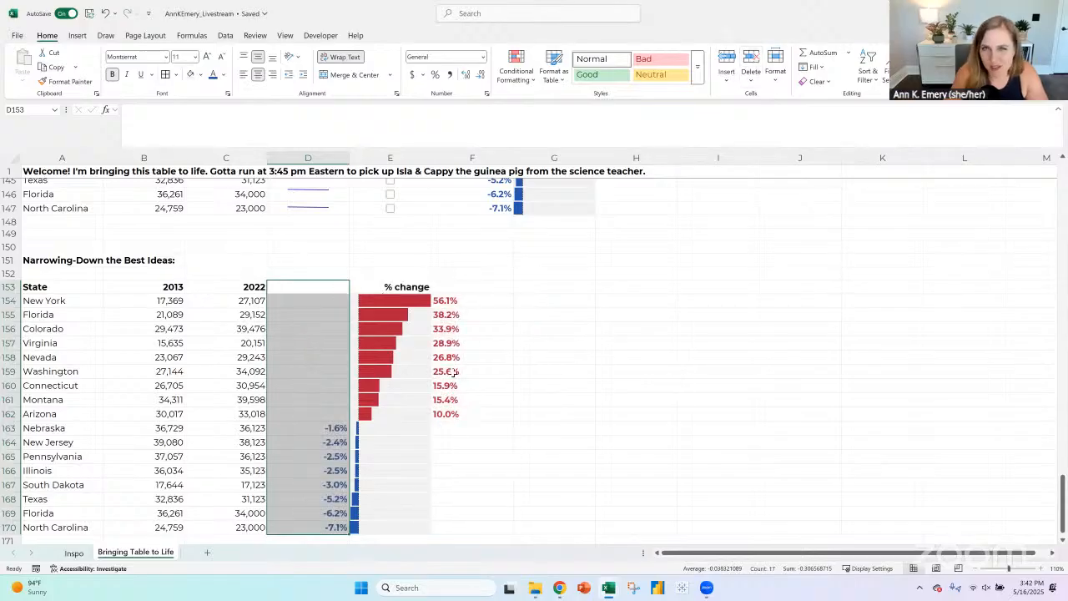
# - Select the % change header cell E153 in the narrowed-down table
pyautogui.click(411, 287)
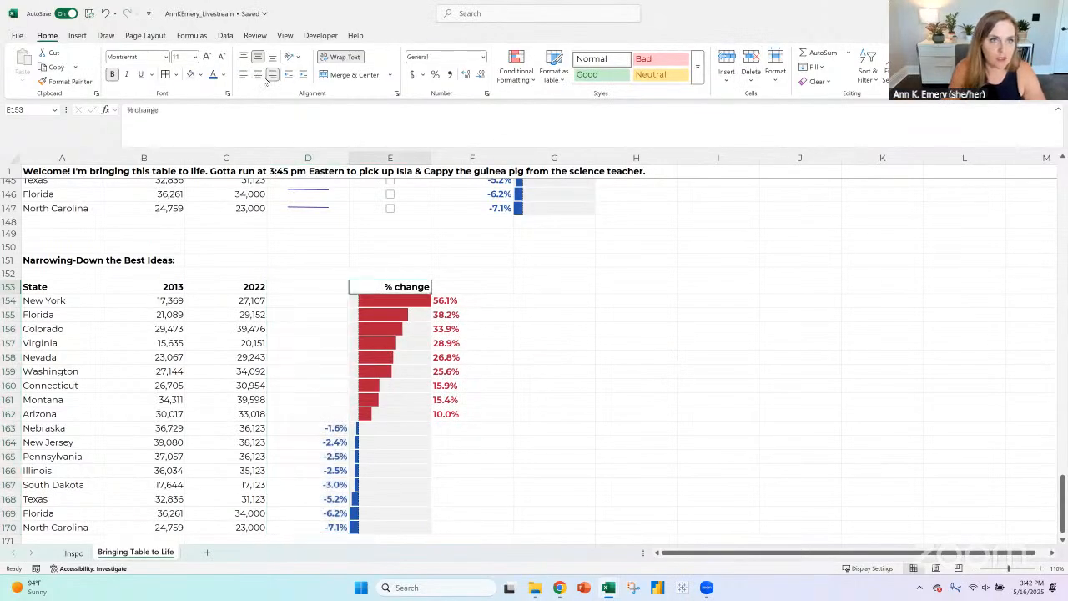
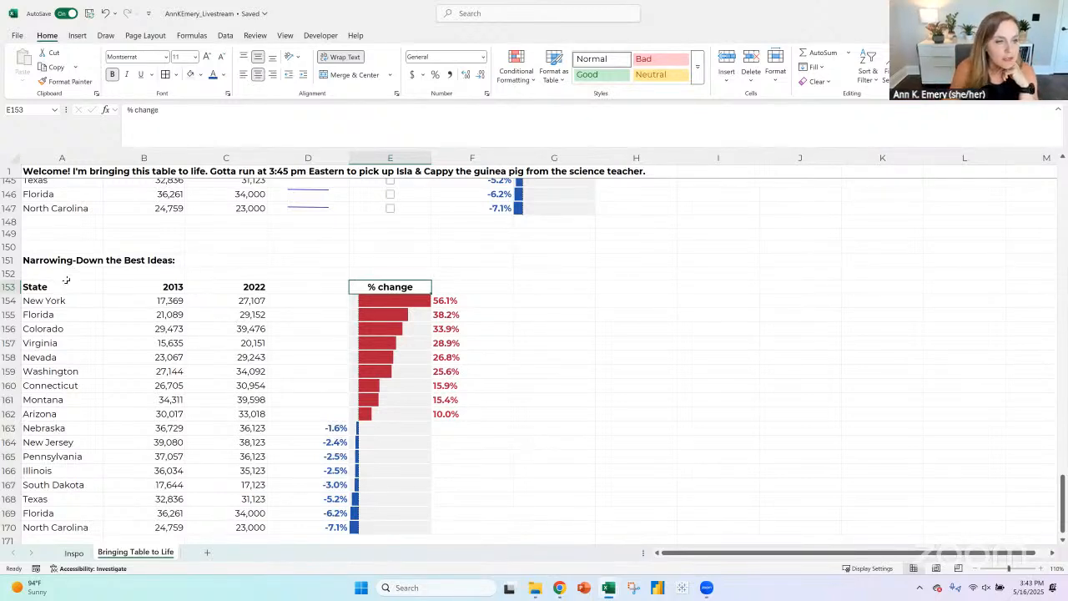
# - Insert blank cells at A153:A170 beside the State column, shifting the narrowed-down table one column to the right
pyautogui.moveTo(67, 287); pyautogui.dragTo(69, 527)
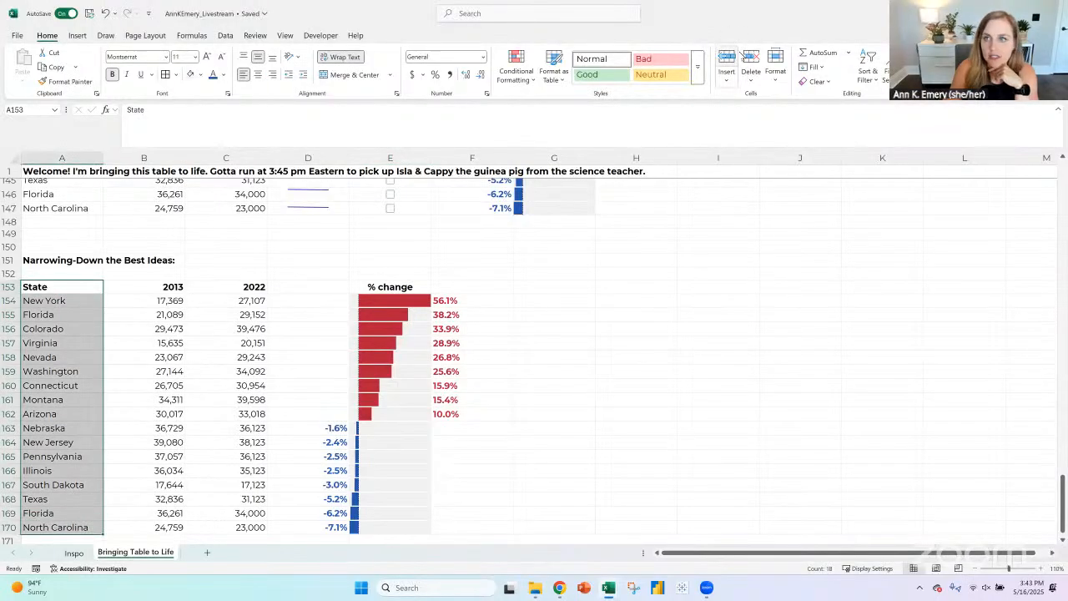
pyautogui.click(728, 62)
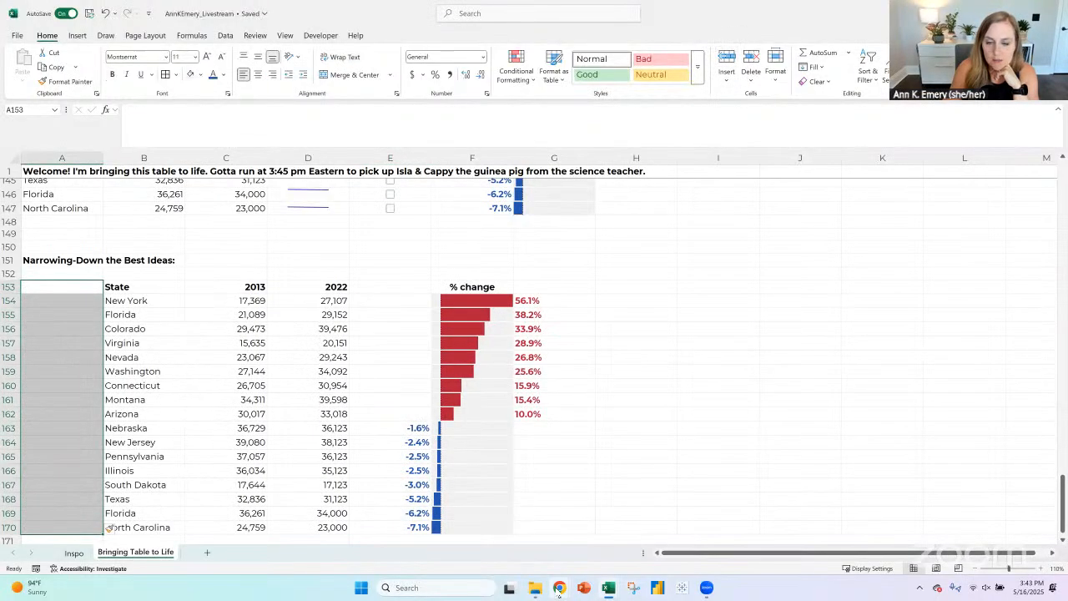
# - In File Explorer, open AnnKEmery_Interactive-Dashboard_State-Snapshots_BEFORE from the State Snapshots folder under Instructions and Templates - Interactive Dashboards
pyautogui.moveTo(537, 591)
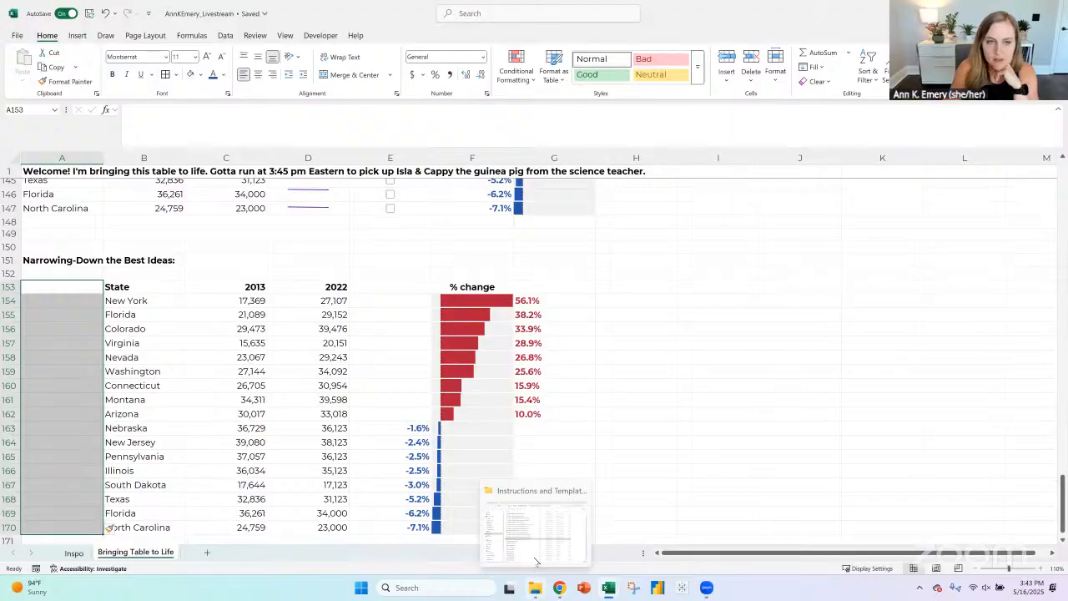
pyautogui.click(537, 562)
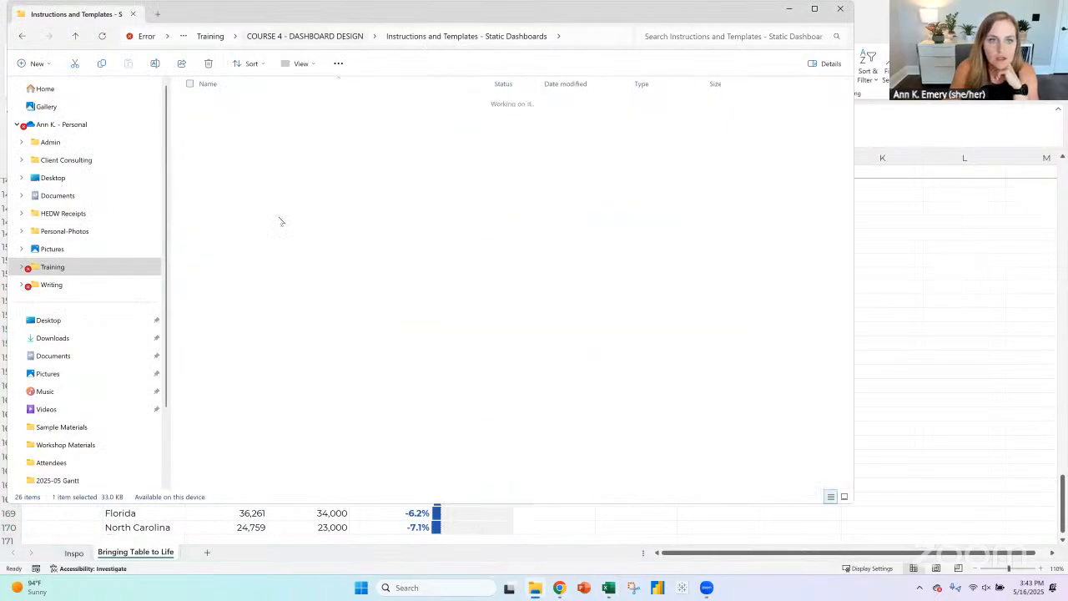
pyautogui.doubleClick(271, 138)
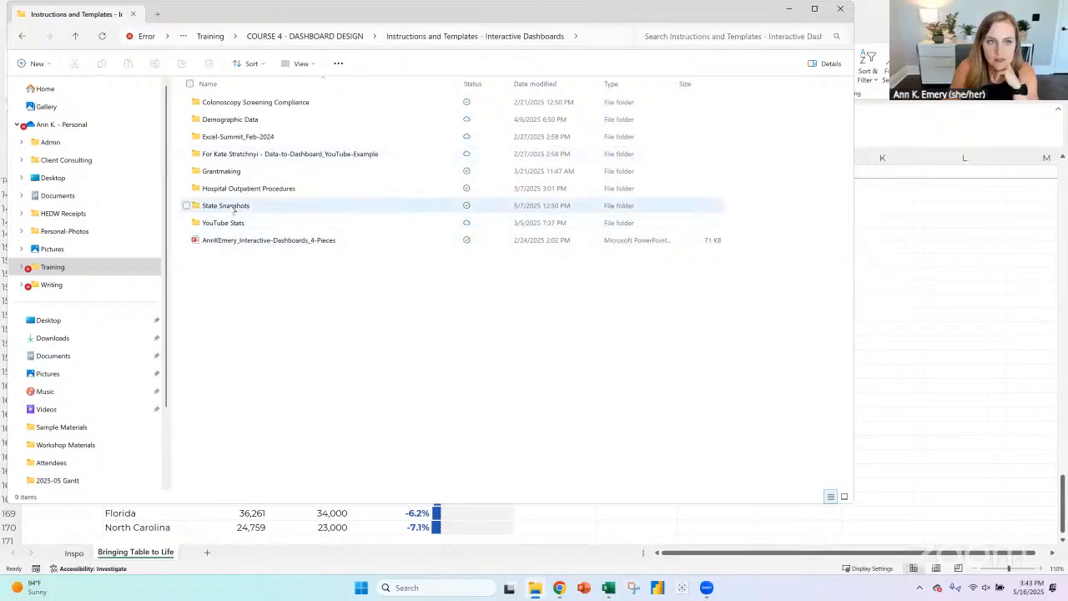
pyautogui.doubleClick(232, 206)
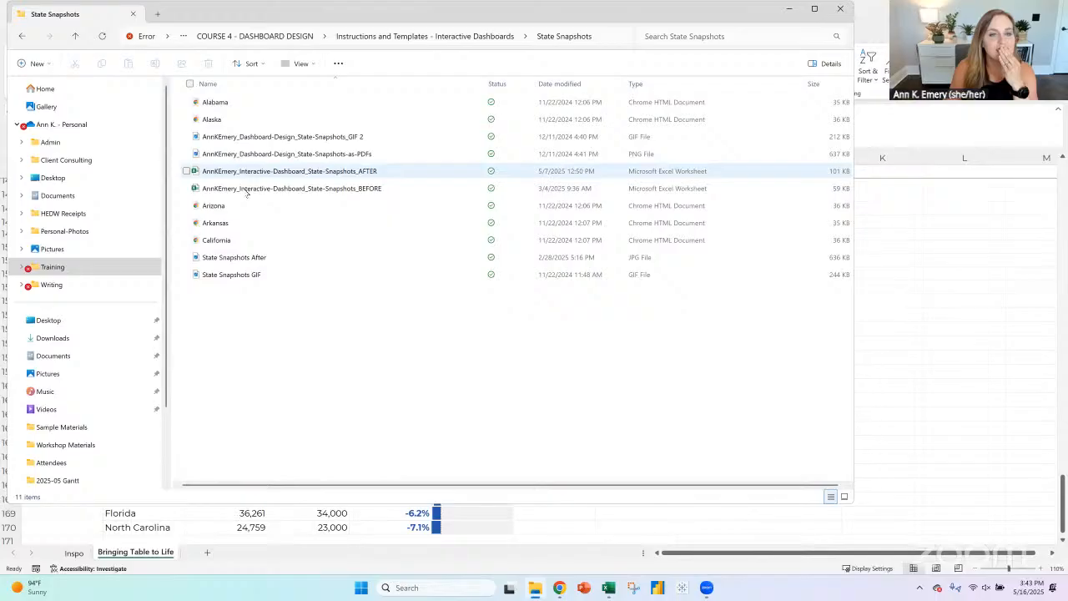
pyautogui.doubleClick(247, 190)
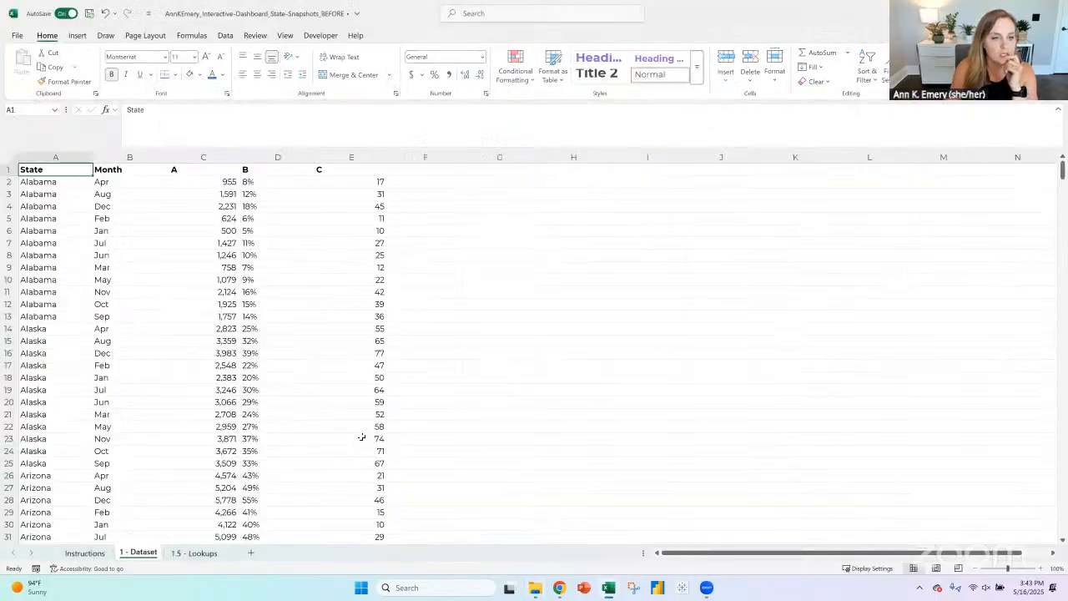
# - Copy the state lookup table A1:D52 from the 1.5 - Lookups sheet into a new sheet of the AnnKEmery_Livestream workbook
pyautogui.click(178, 555)
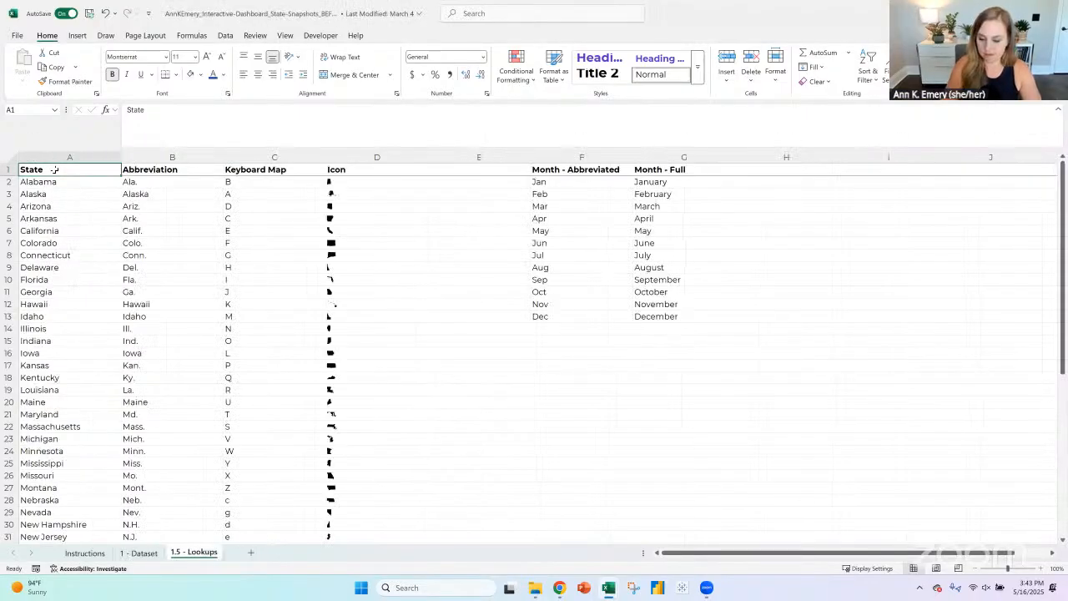
pyautogui.hotkey('ctrl', 'shift', 'Right')
pyautogui.hotkey('ctrl', 'shift', 'Down')
pyautogui.hotkey('ctrl', 'c')
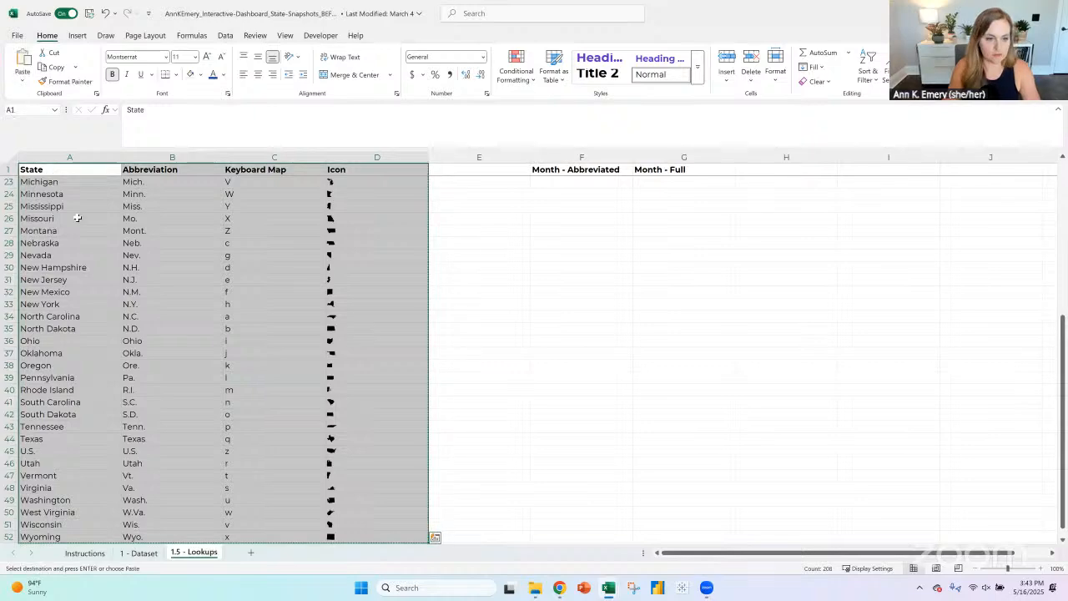
pyautogui.hotkey('ctrl', 'Tab')
pyautogui.click(207, 553)
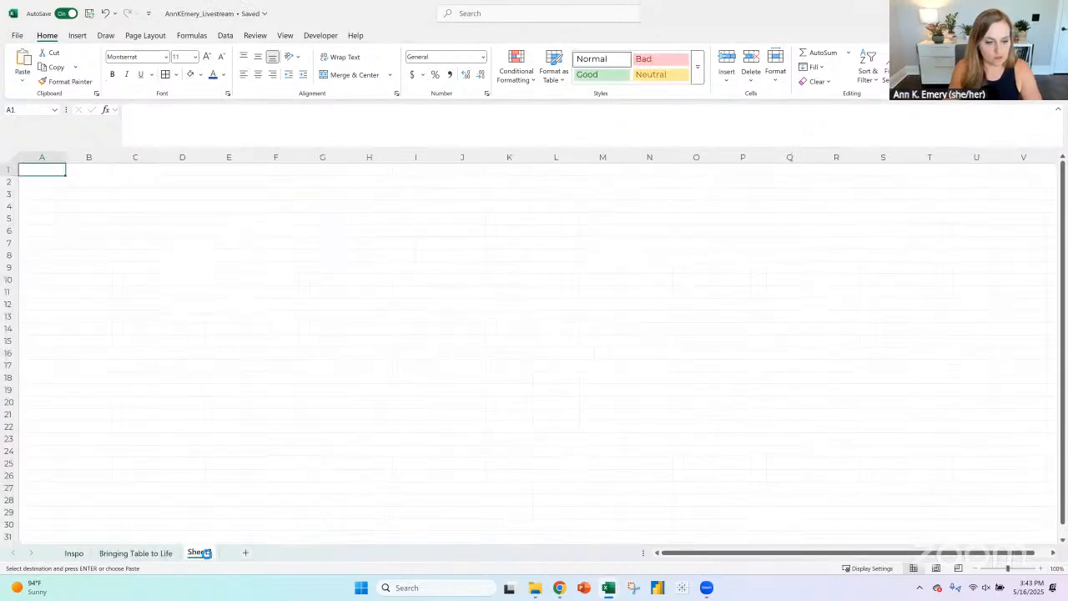
pyautogui.hotkey('ctrl', 'v')
# - Rename the new sheet as Lookup Table
pyautogui.rightClick(199, 552)
pyautogui.click(234, 395)
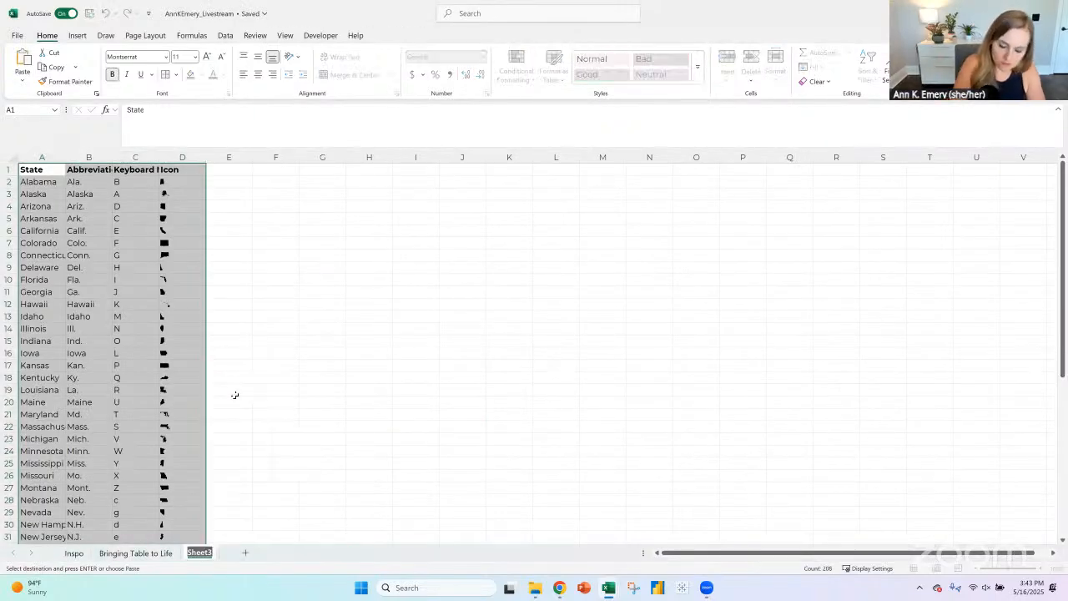
pyautogui.write('Lookup Ta')
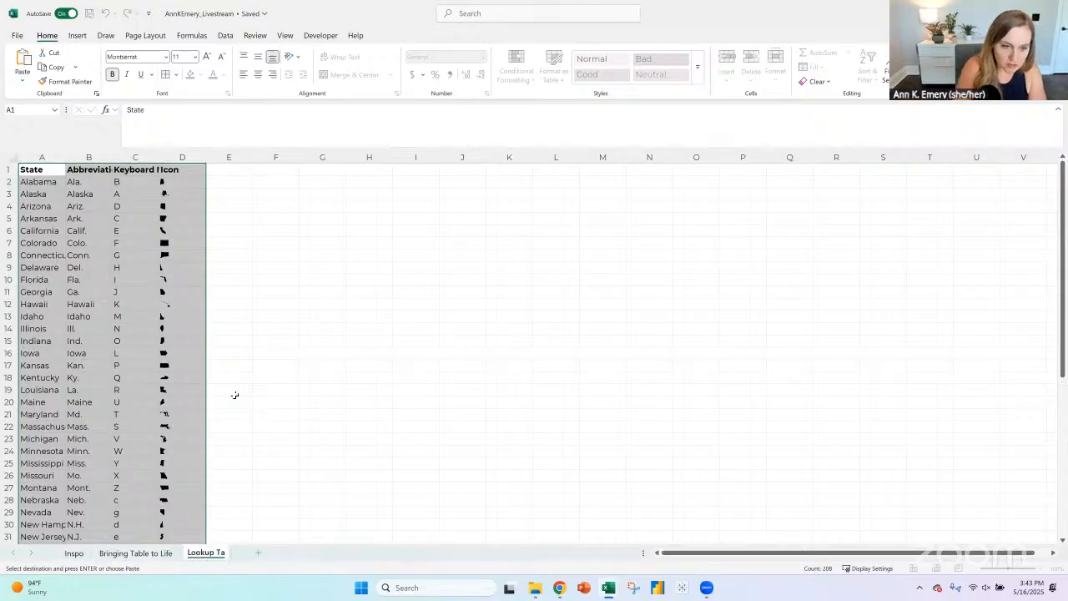
pyautogui.write('ble')
pyautogui.press('Return')
# - On the Bringing Table to Life sheet, begin an XLOOKUP formula in A154 with lookup value B154 and lookup array 'Lookup Table'!A2:A52
pyautogui.click(135, 552)
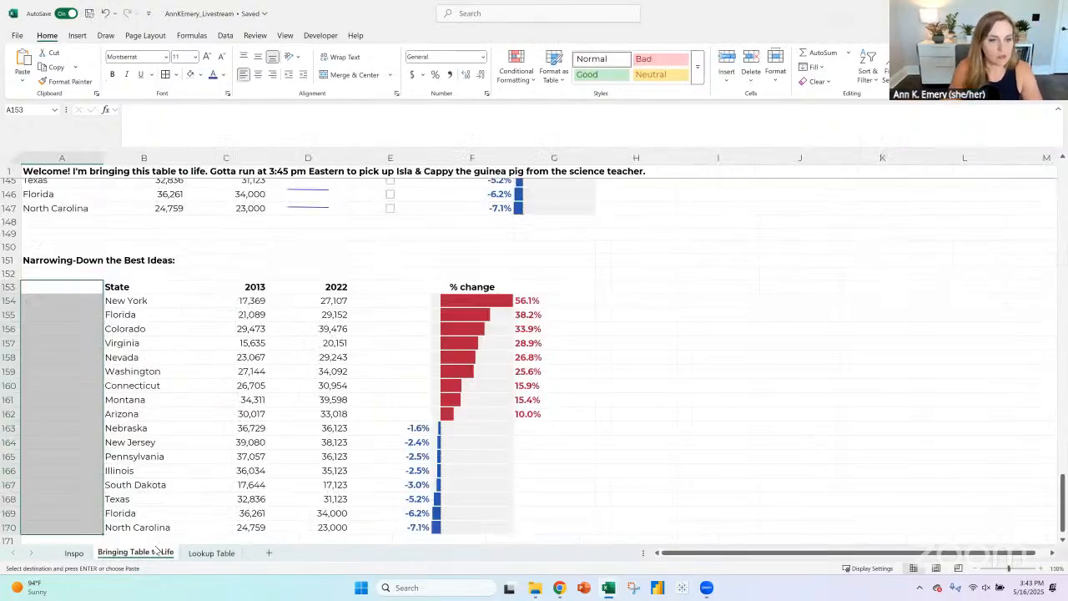
pyautogui.click(71, 303)
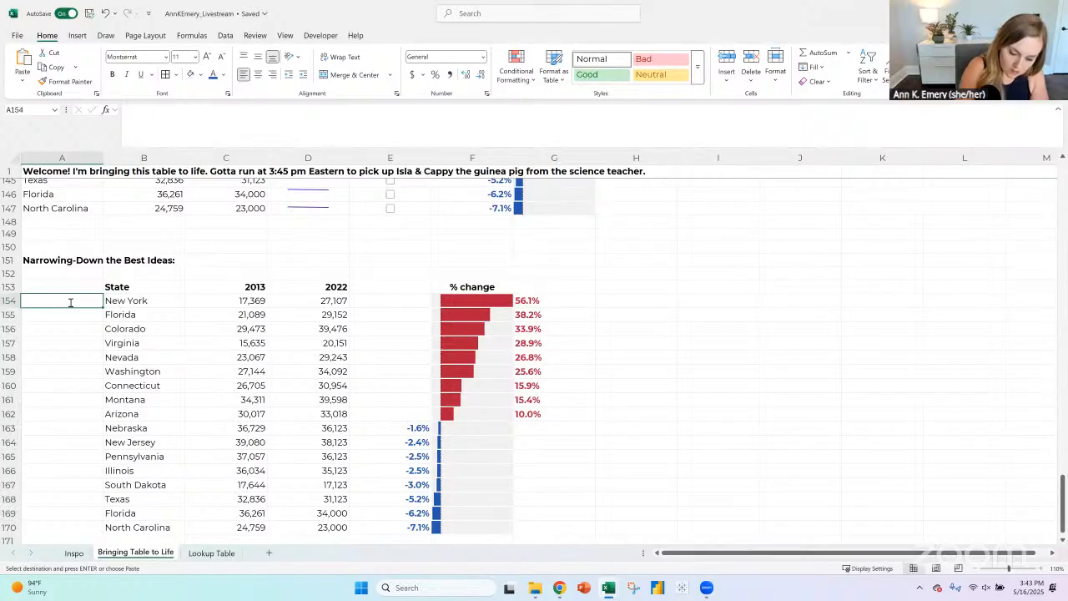
pyautogui.write('=xlookup(')
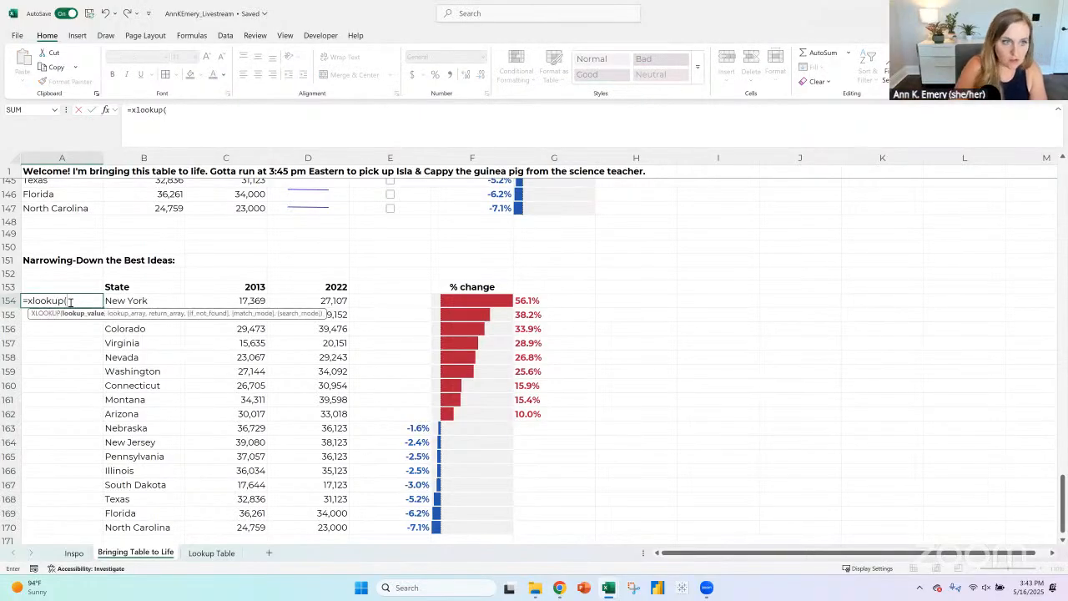
pyautogui.press('Right')
pyautogui.write(',')
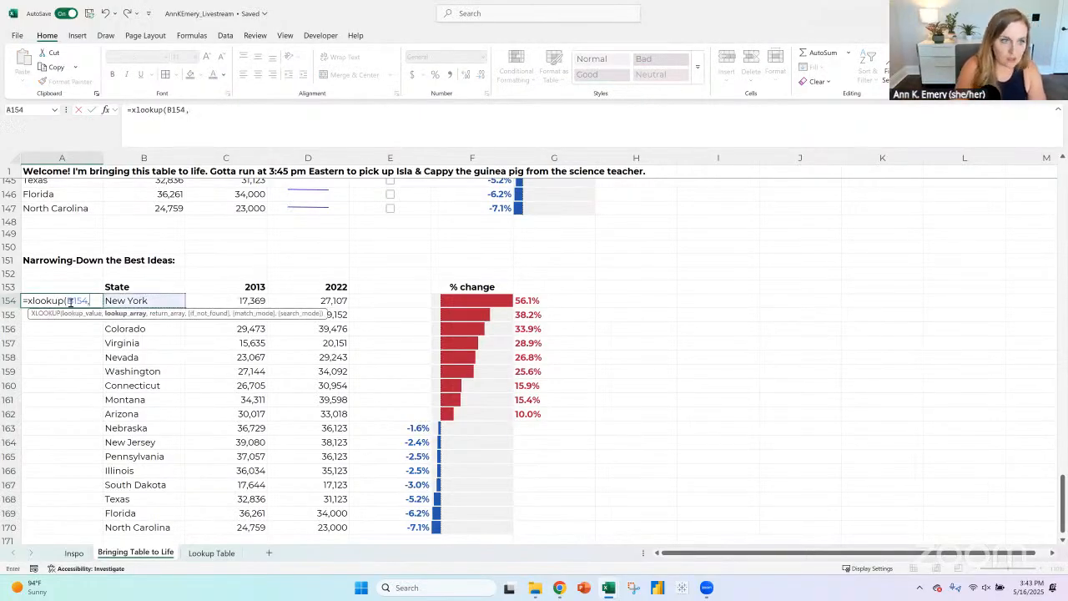
pyautogui.hotkey('ctrl', 'pagedown')
pyautogui.click(51, 182)
pyautogui.hotkey('ctrl', 'shift', 'Down')
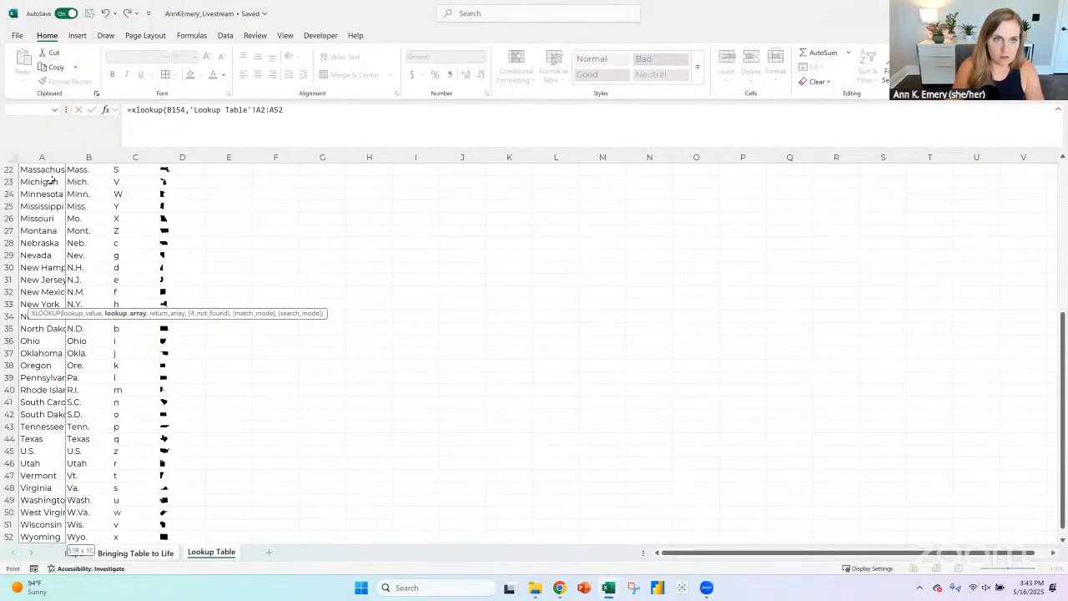
# - Make the formula's lookup array absolute as $A$2:$A$52 and continue to the return array argument
pyautogui.click(254, 111)
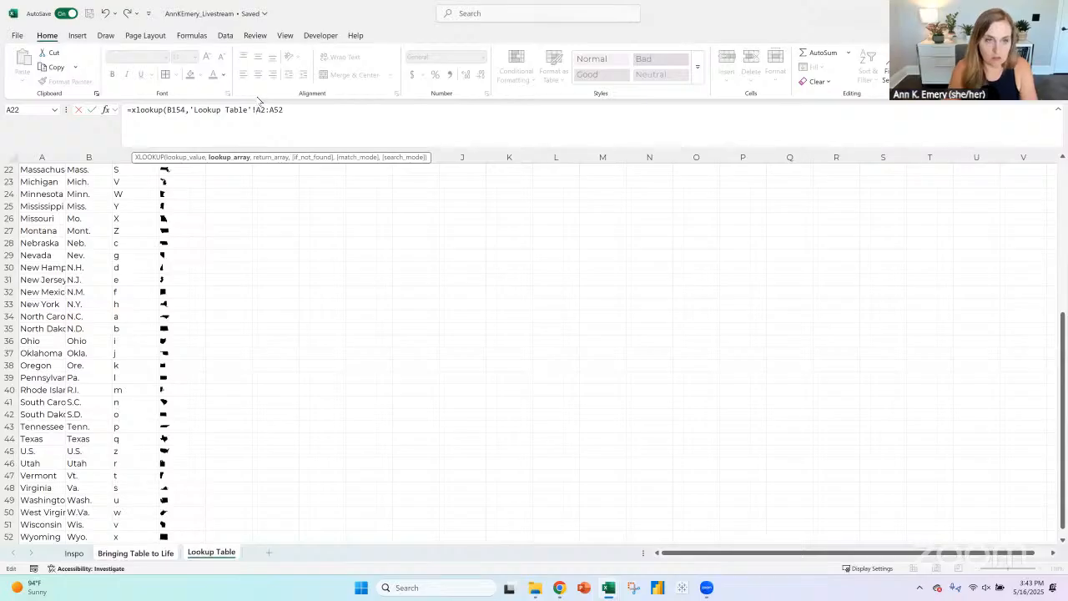
pyautogui.write('$A')
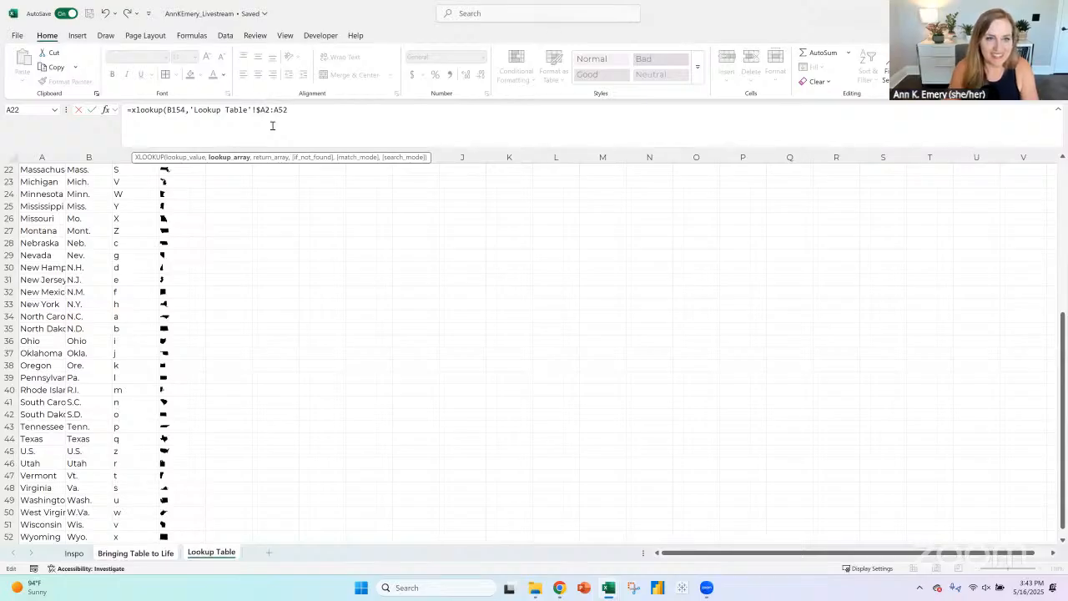
pyautogui.write('$')
pyautogui.click(280, 112)
pyautogui.write('$')
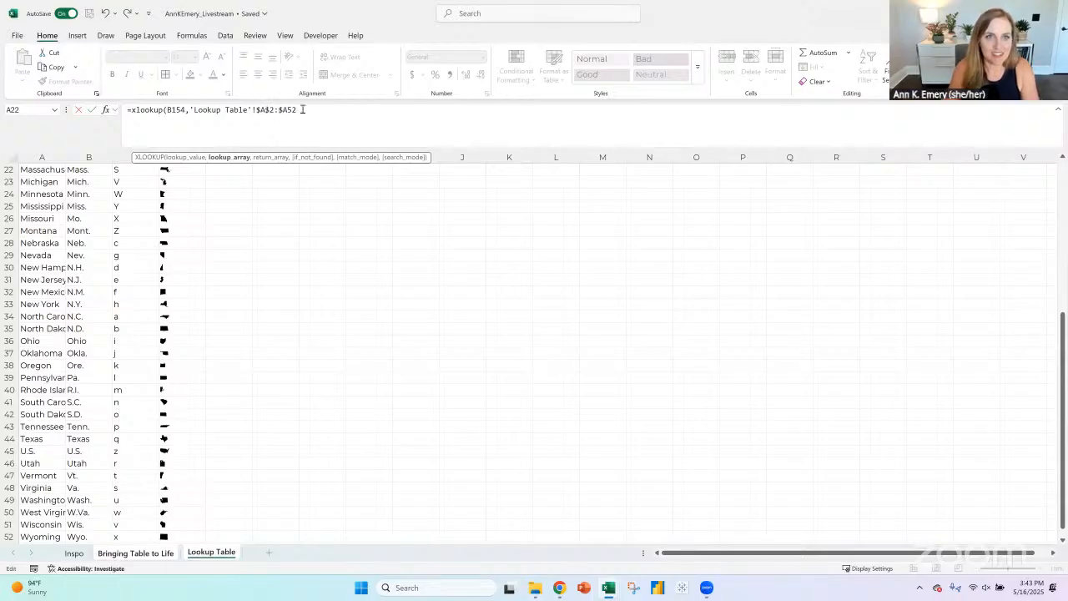
pyautogui.press('Right')
pyautogui.write('$52,')
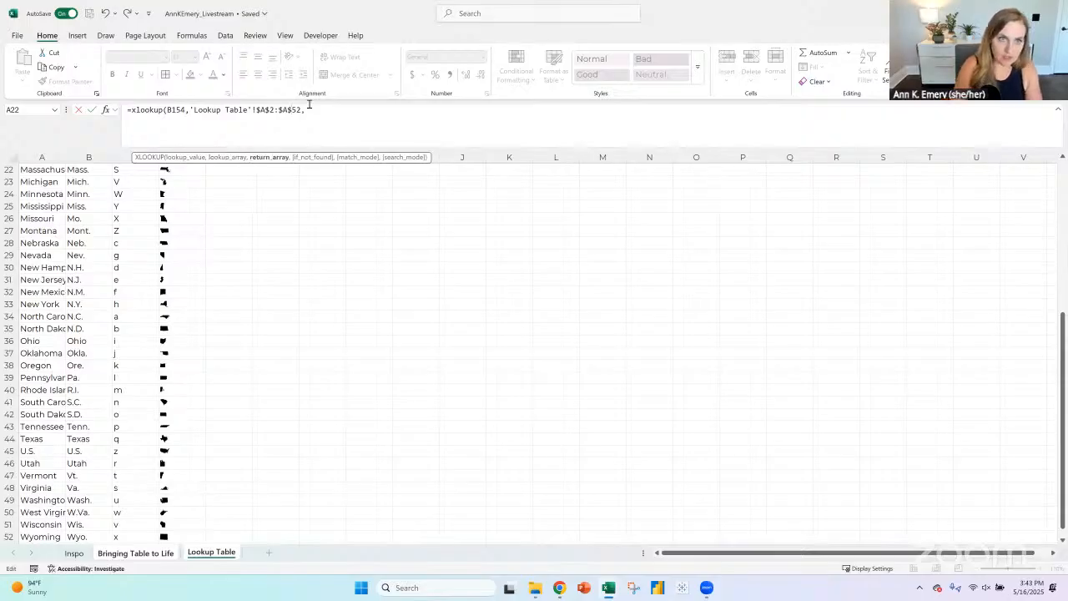
# - Set the return array to the Keyboard Map range C2:C52 on the Lookup Table sheet and close the formula's parenthesis
pyautogui.scroll(-3, 230, 380)
pyautogui.click(195, 427)
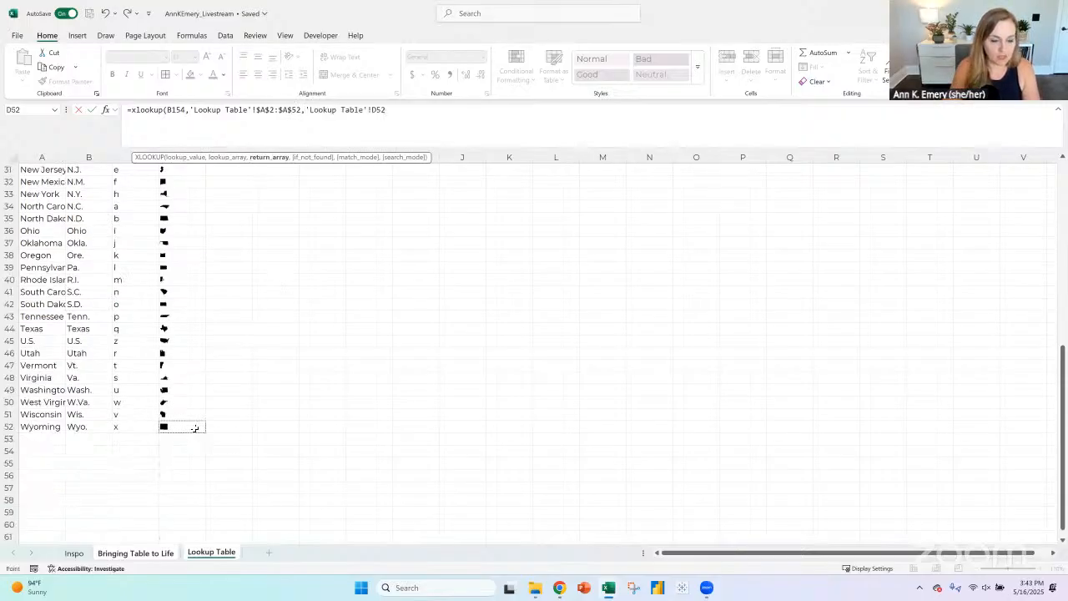
pyautogui.click(130, 427)
pyautogui.hotkey('ctrl', 'shift', 'Up')
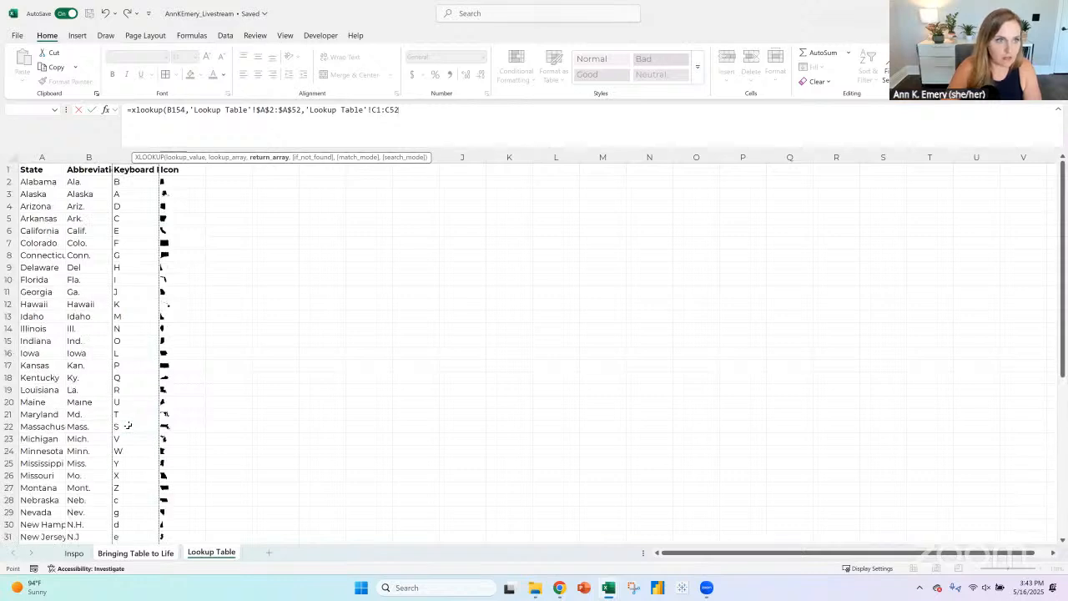
pyautogui.hotkey('shift', 'Down')
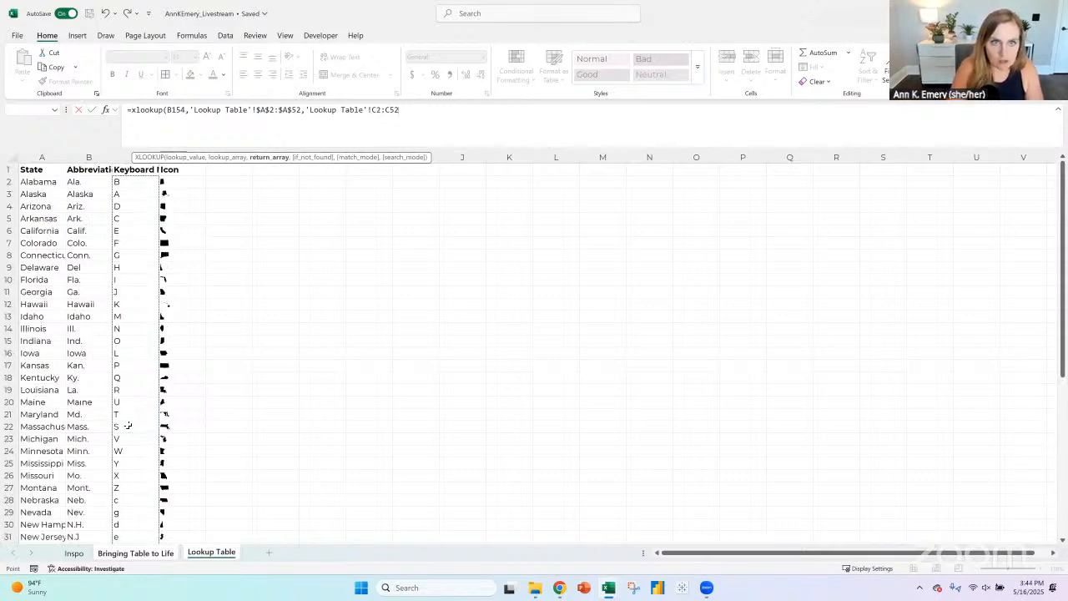
pyautogui.write(',')
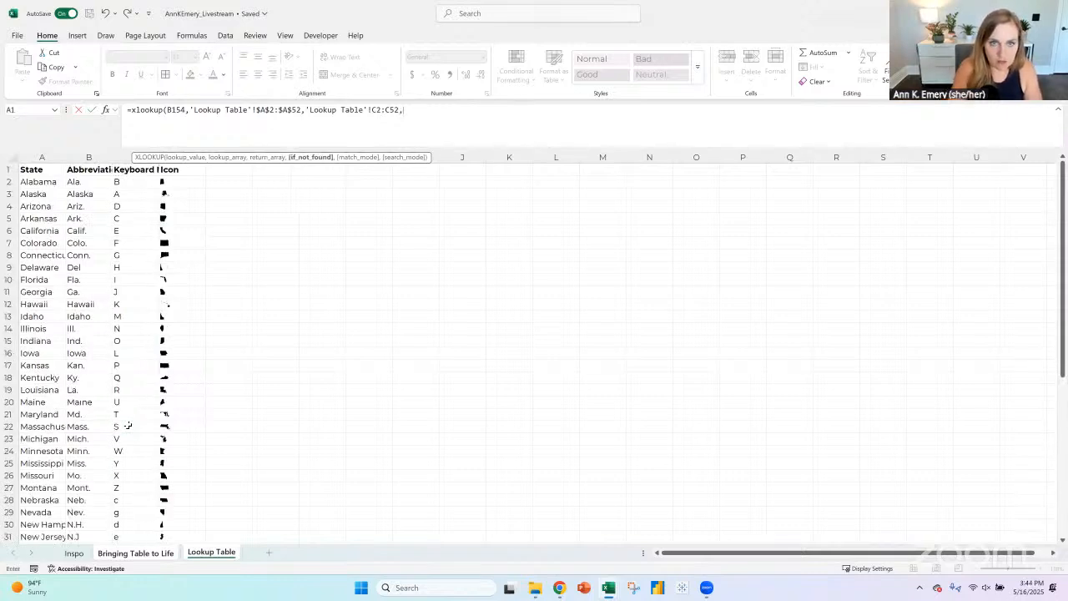
pyautogui.press('BackSpace')
pyautogui.write(')')
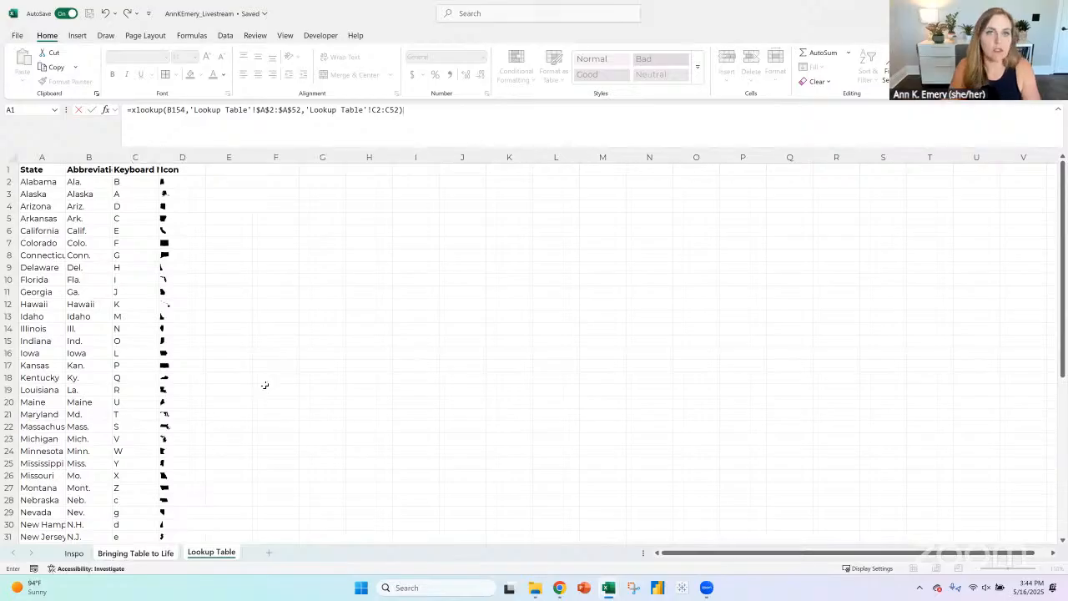
# - Make the return array absolute as $C$2:$C$52 and enter the XLOOKUP formula in A154
pyautogui.click(370, 111)
pyautogui.write('$')
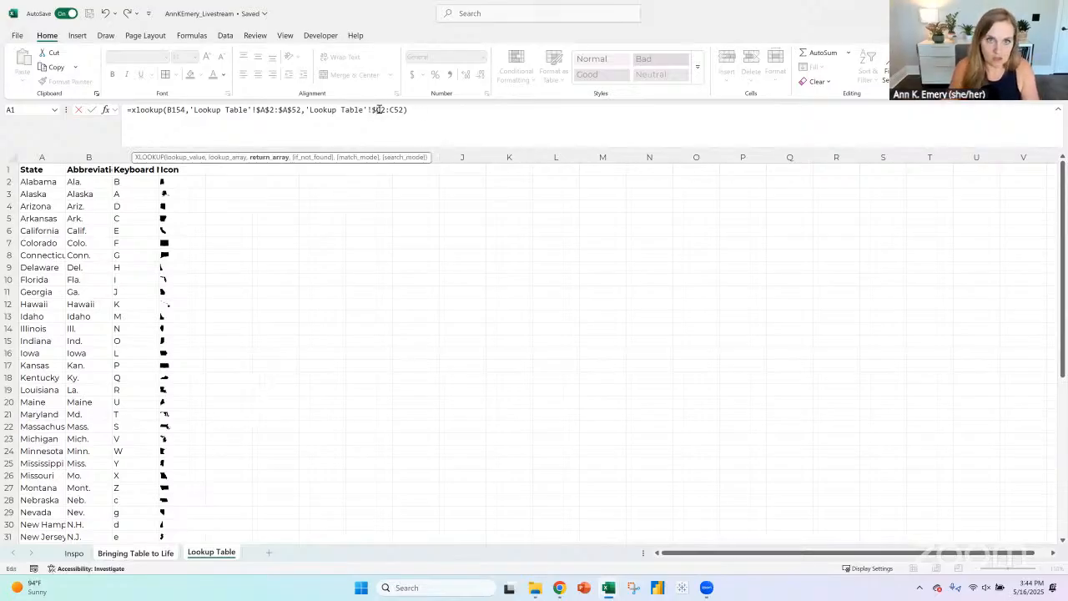
pyautogui.click(381, 110)
pyautogui.write('$')
pyautogui.write('$')
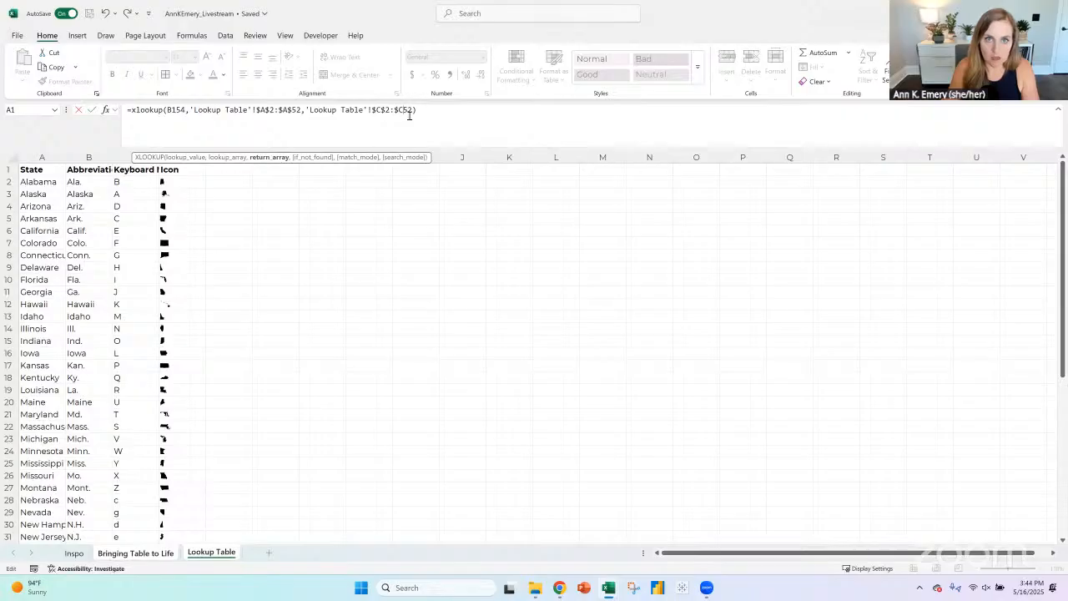
pyautogui.write('$')
pyautogui.press('Return')
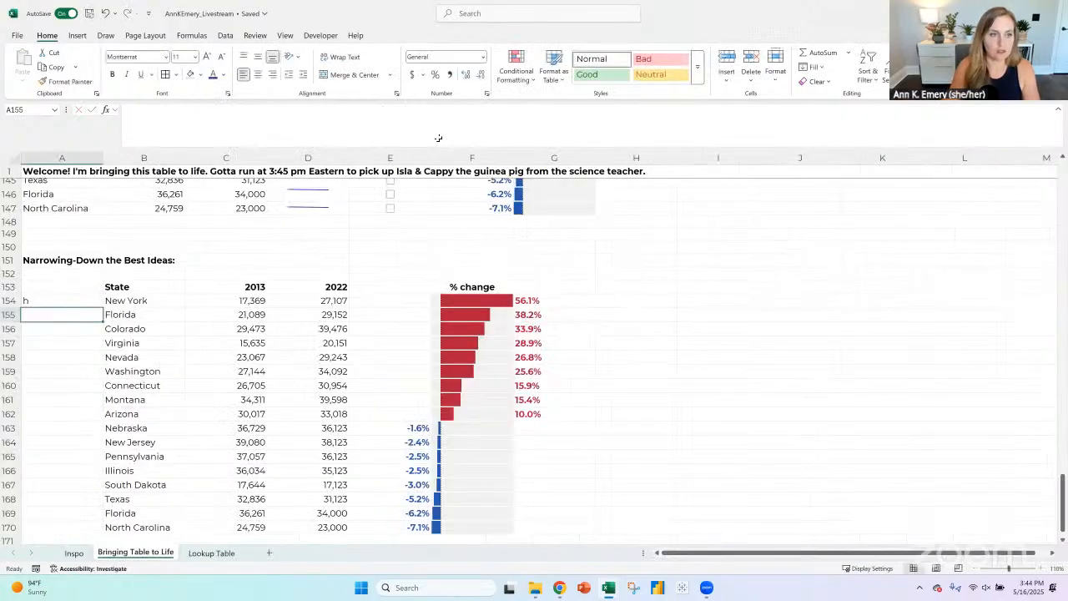
# - Format the New York lookup result in A154 with the StateFace font and a gray font color
pyautogui.click(92, 302)
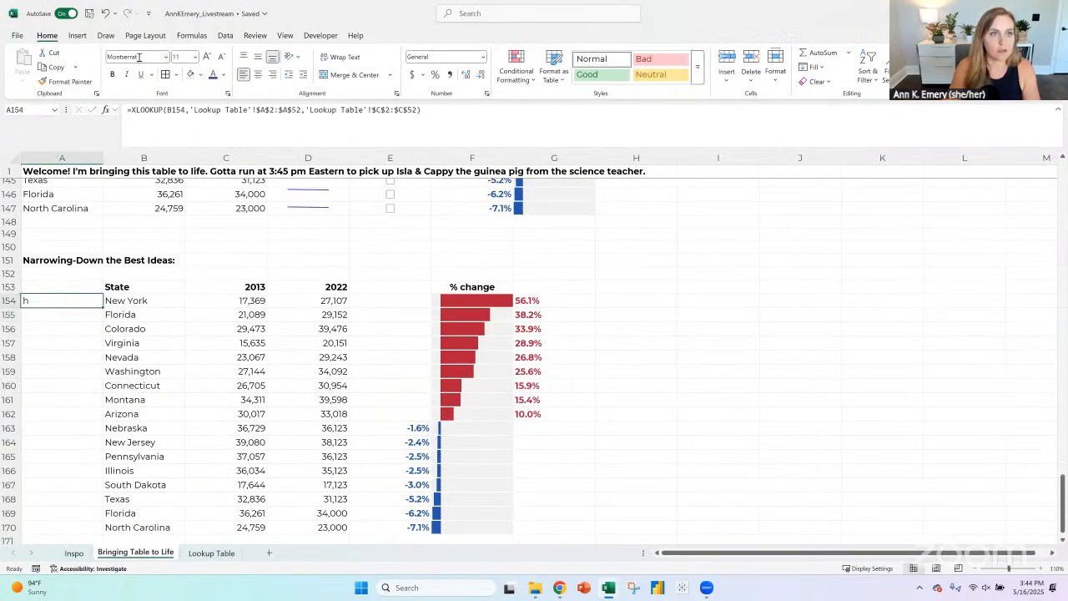
pyautogui.press('Return')
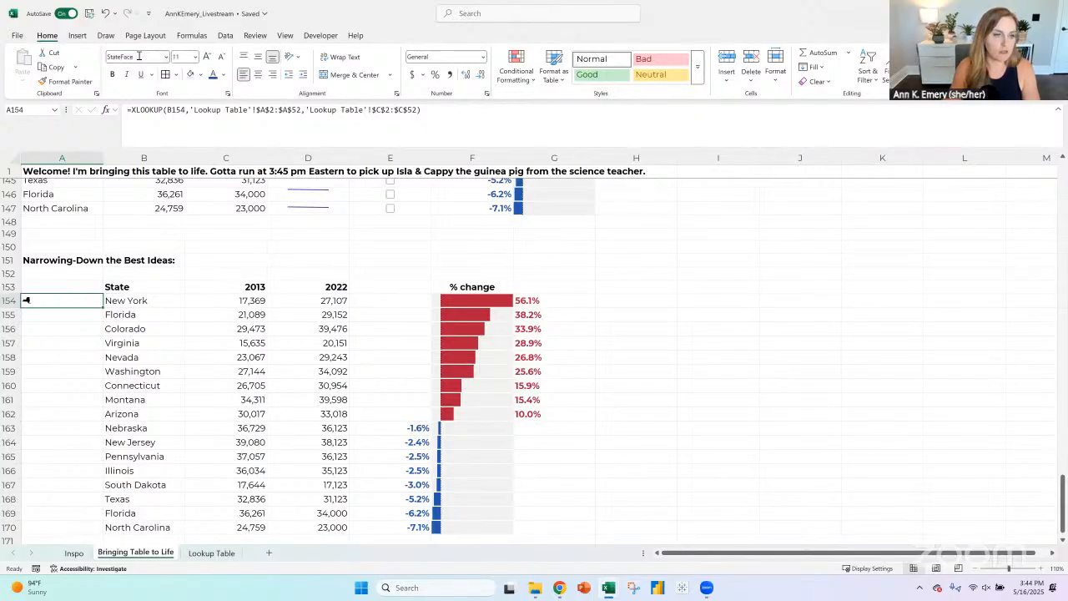
pyautogui.click(222, 74)
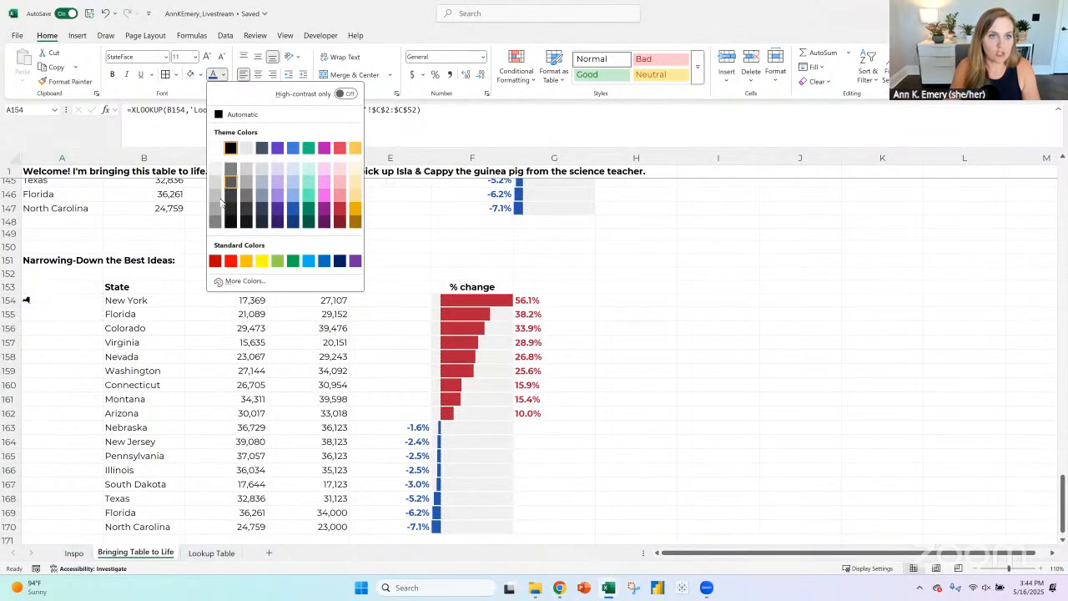
pyautogui.click(218, 197)
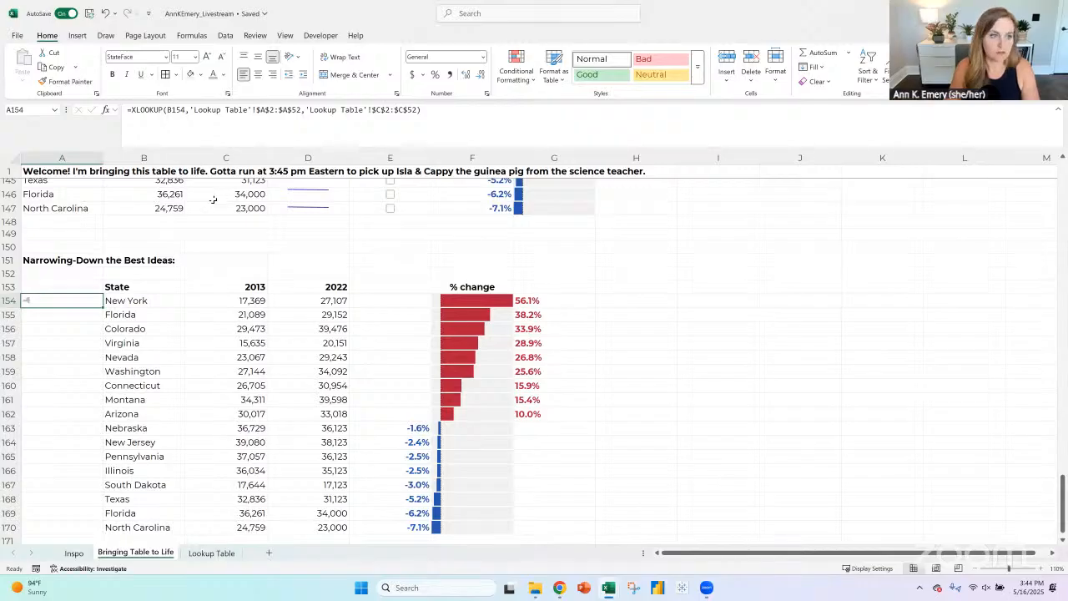
pyautogui.click(465, 304)
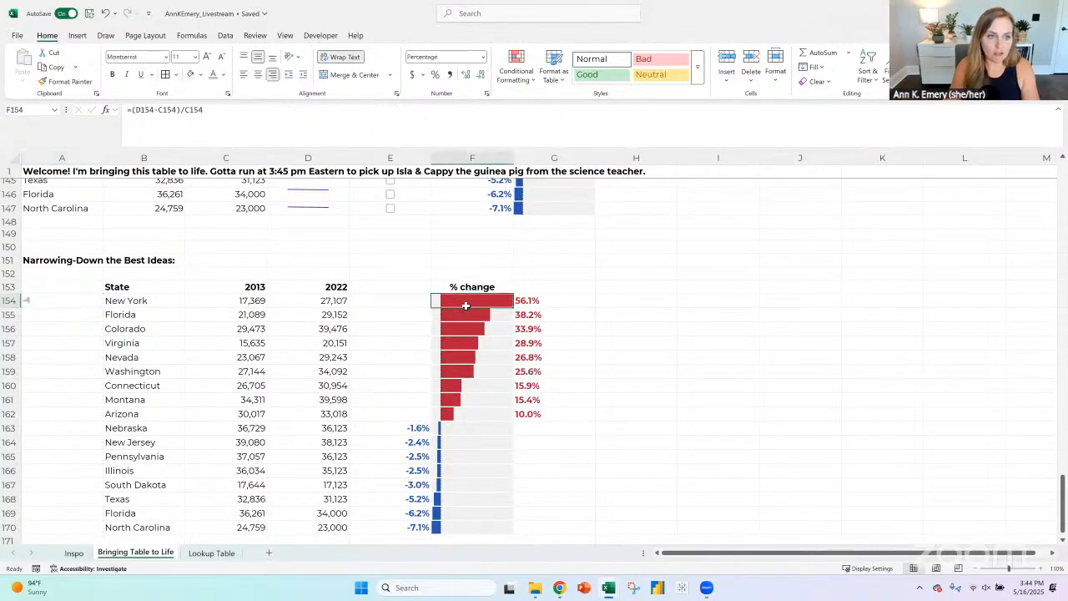
pyautogui.click(42, 301)
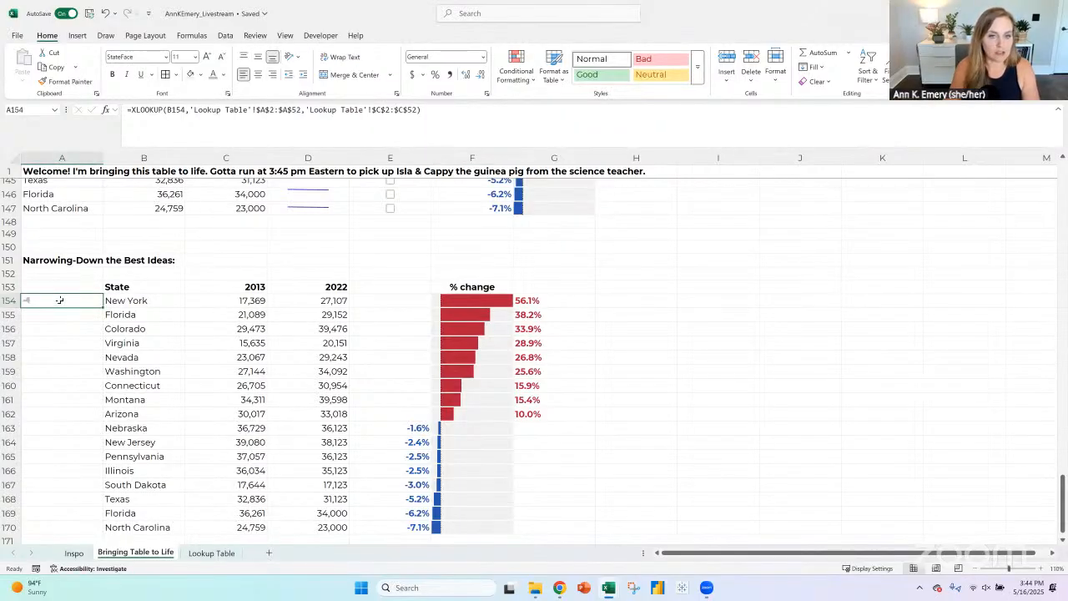
# - Fill the state icon formula down through A170 and move the State heading from B153 to A153
pyautogui.doubleClick(101, 306)
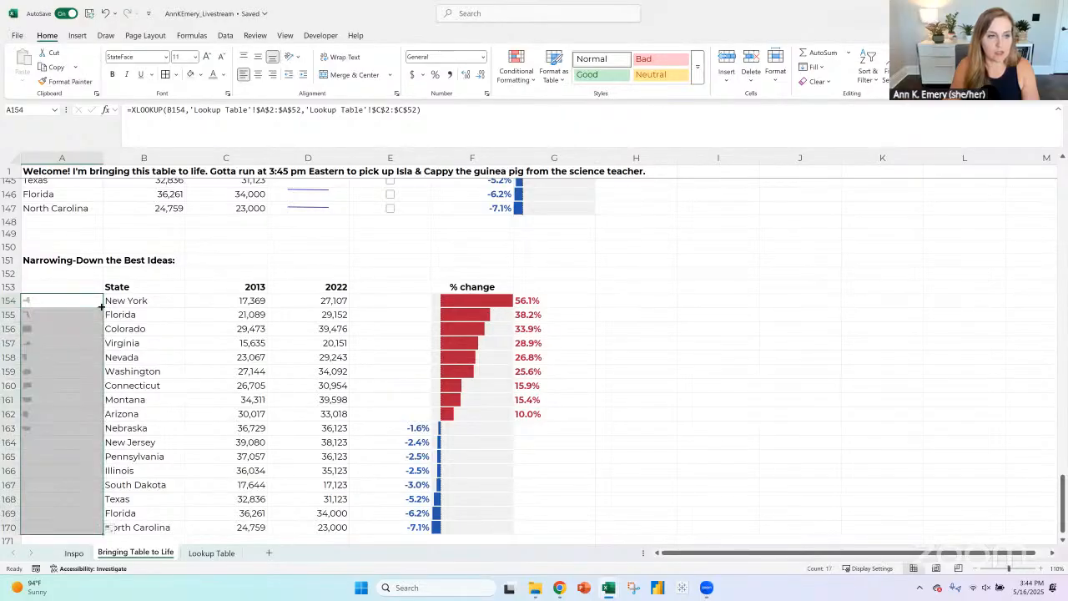
pyautogui.click(113, 288)
pyautogui.hotkey('ctrl', 'c')
pyautogui.click(93, 288)
pyautogui.hotkey('ctrl', 'v')
pyautogui.click(128, 288)
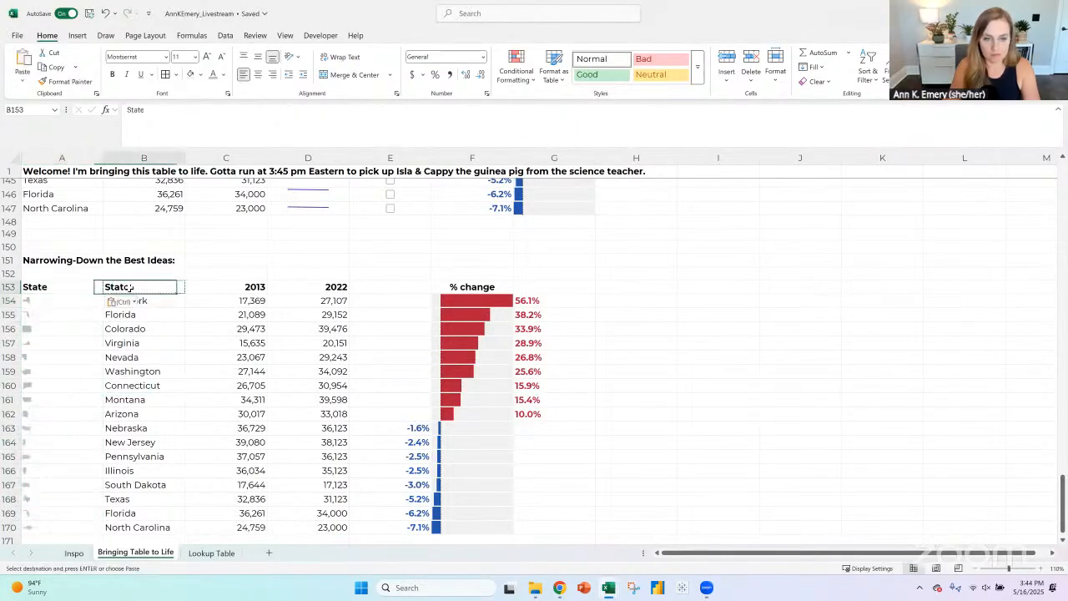
pyautogui.press('Delete')
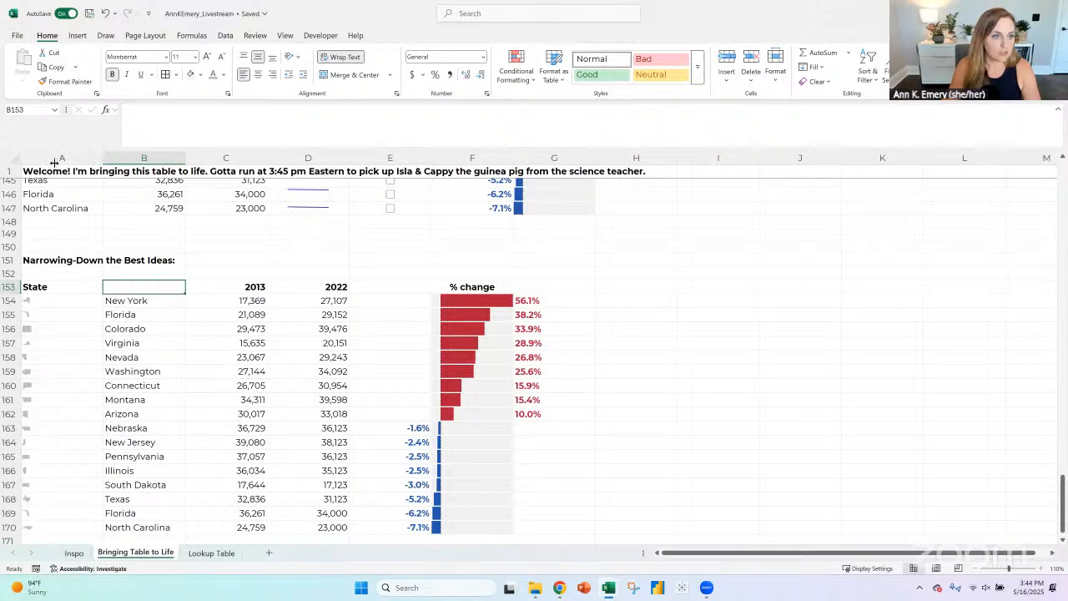
# - Narrow column A to icon width, then merge A153:B153 and left-align the State heading
pyautogui.moveTo(55, 161); pyautogui.dragTo(45, 160)
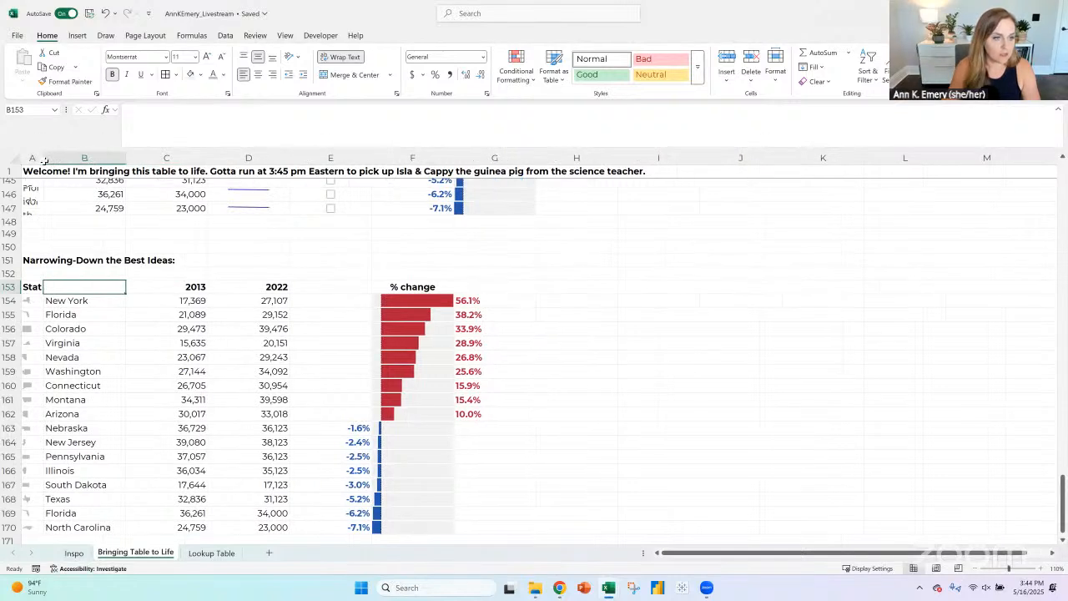
pyautogui.moveTo(33, 286); pyautogui.dragTo(109, 286)
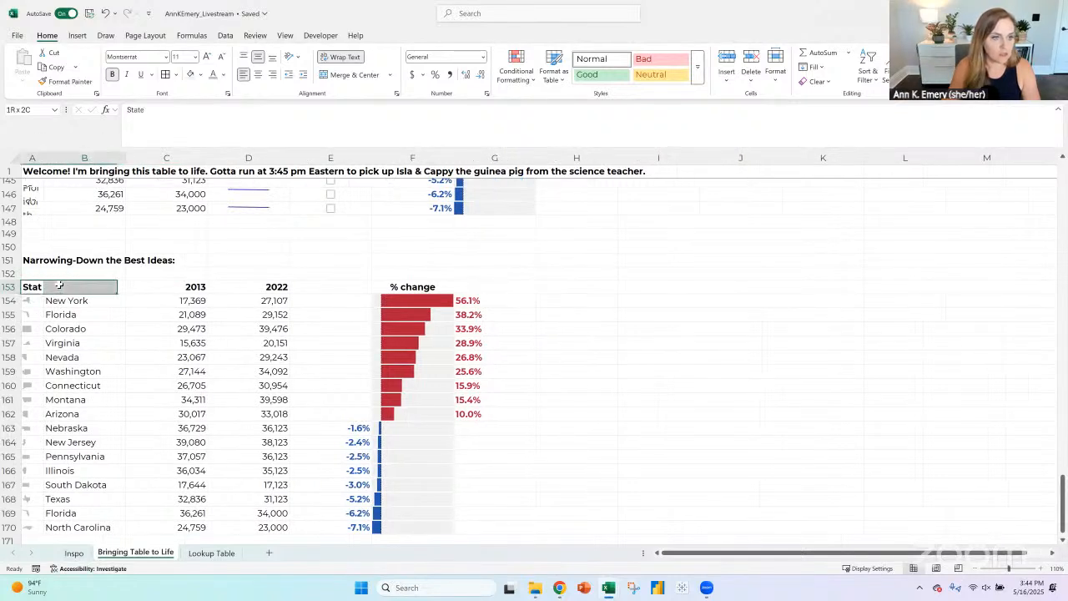
pyautogui.click(340, 77)
pyautogui.click(244, 75)
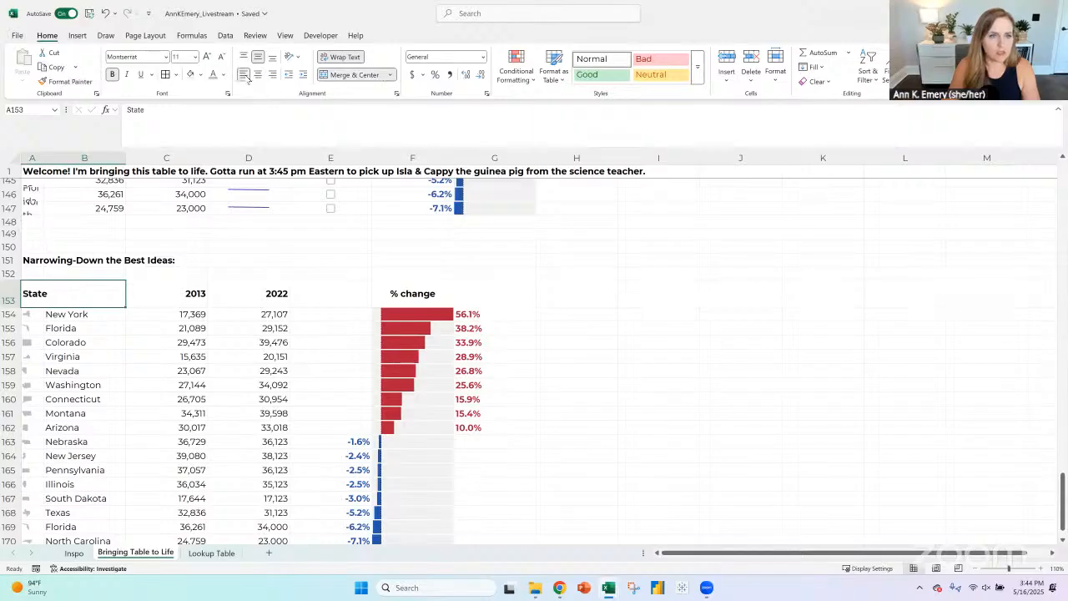
# - Auto-fit the height of heading row 153 and hide the worksheet's gridlines
pyautogui.click(7, 291)
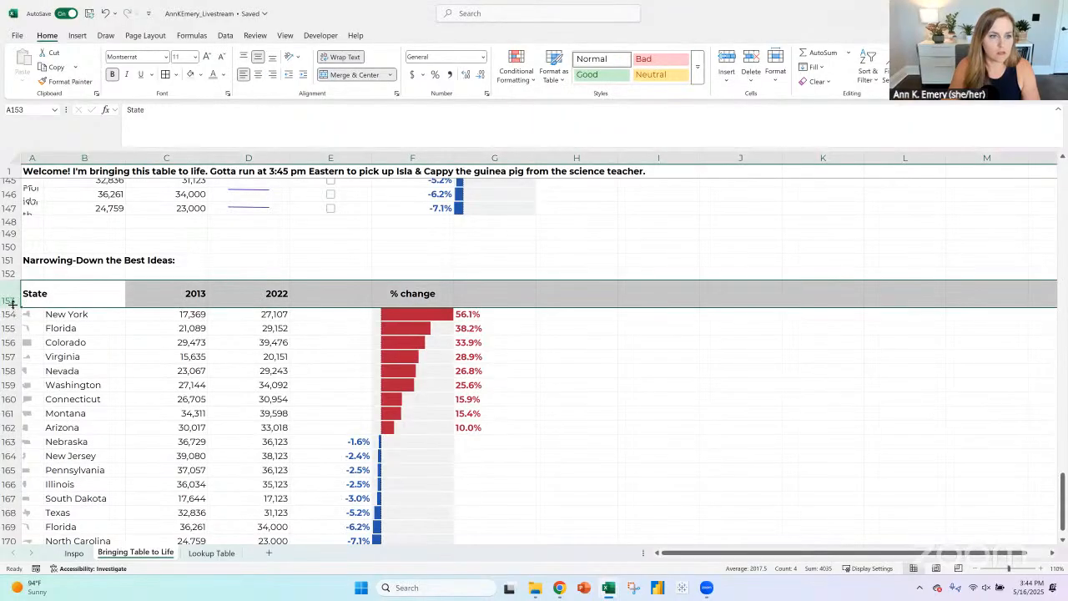
pyautogui.doubleClick(13, 307)
pyautogui.scroll(-1, 382, 297)
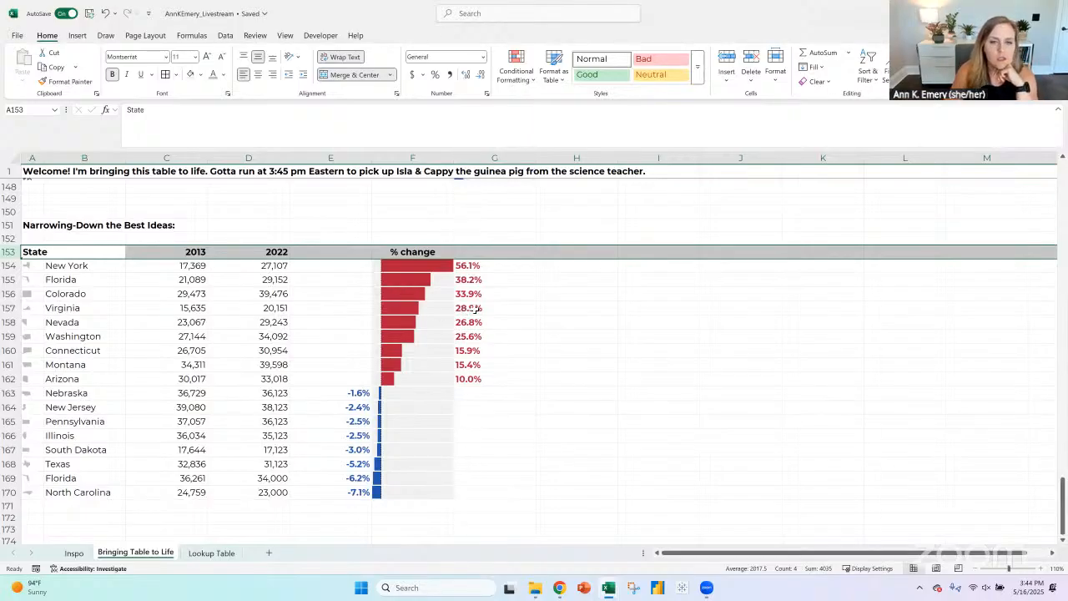
pyautogui.click(434, 253)
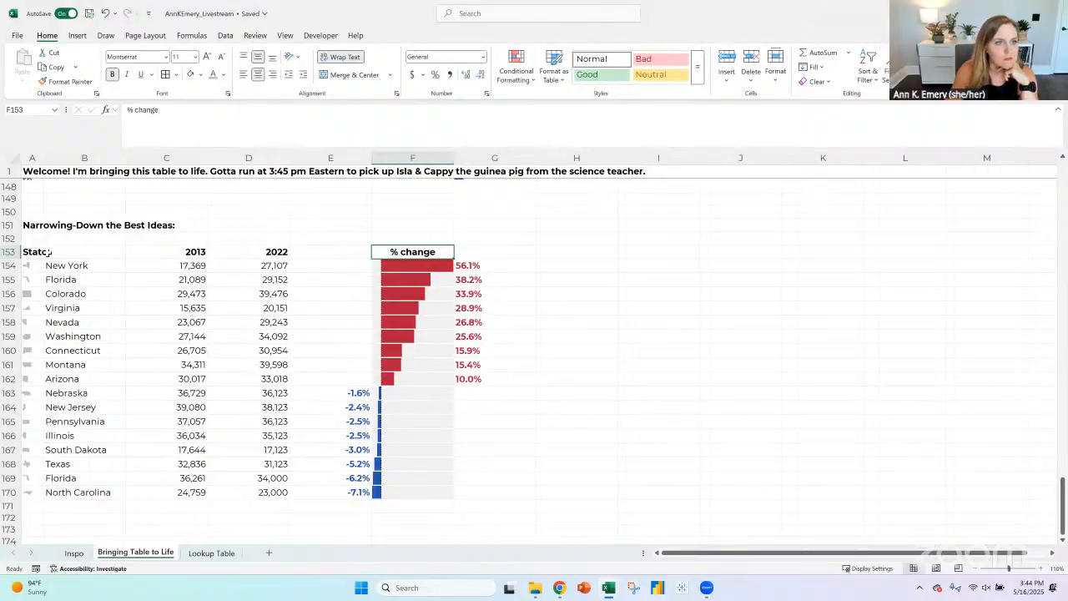
pyautogui.click(286, 36)
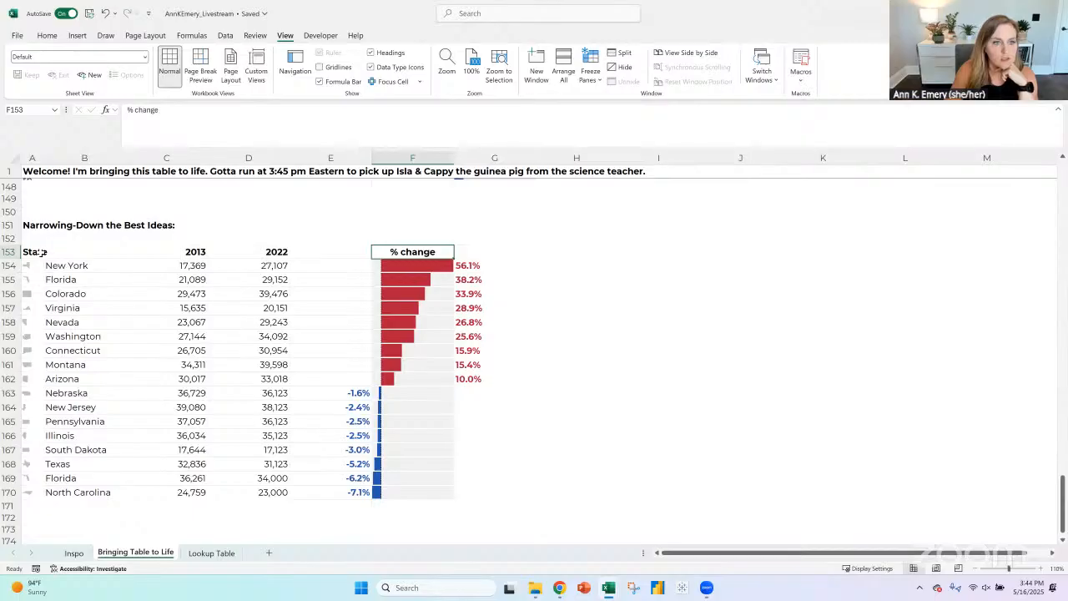
# - Clear the borders of A153:G170 and add only light gray horizontal lines between the rows
pyautogui.moveTo(39, 252); pyautogui.dragTo(469, 491)
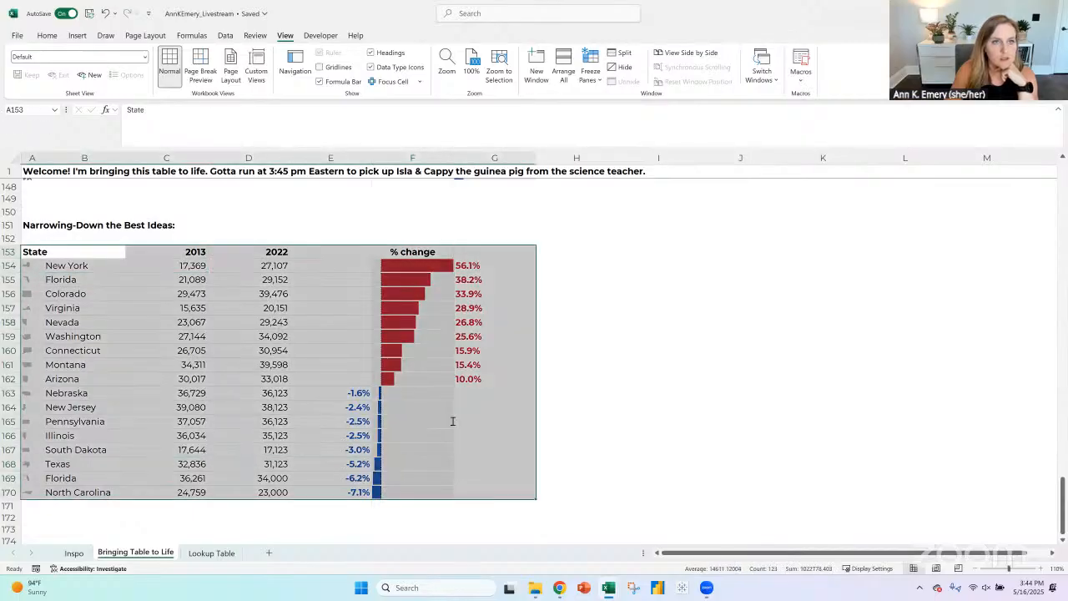
pyautogui.click(47, 36)
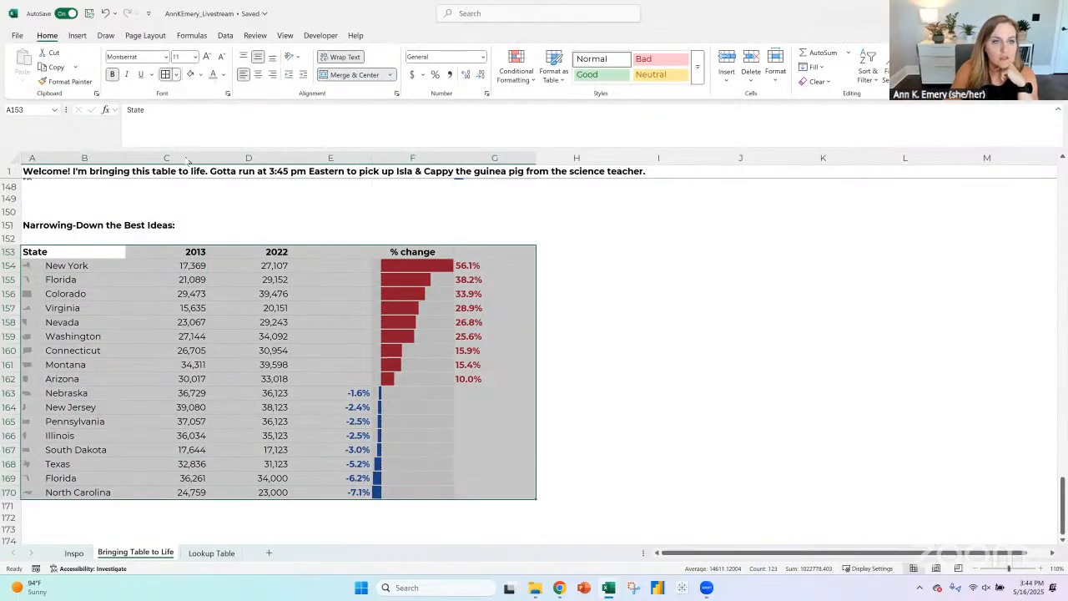
pyautogui.click(175, 74)
pyautogui.click(196, 172)
pyautogui.click(176, 74)
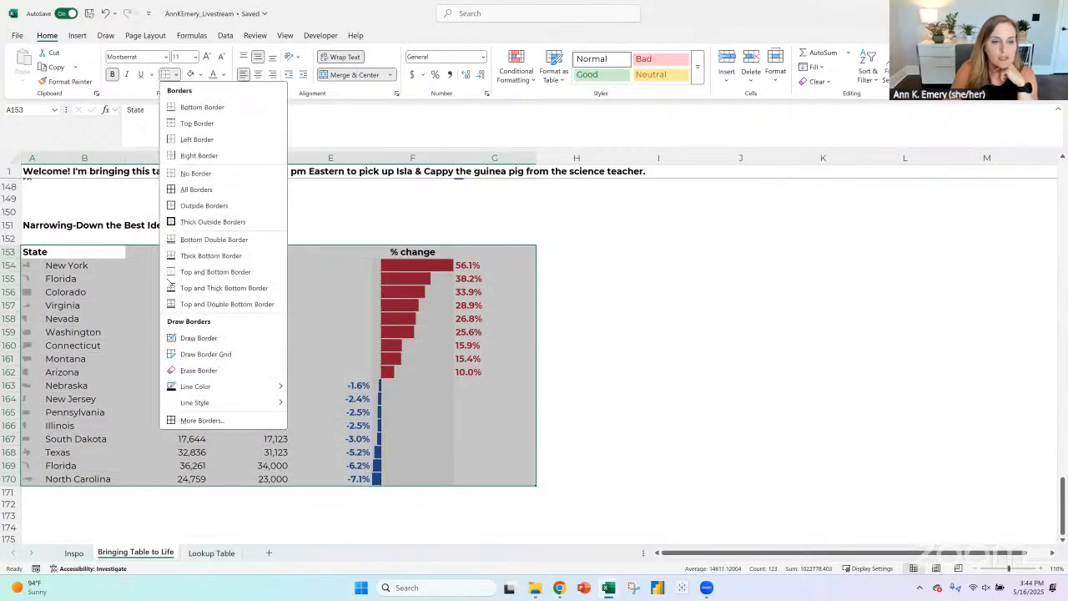
pyautogui.click(197, 421)
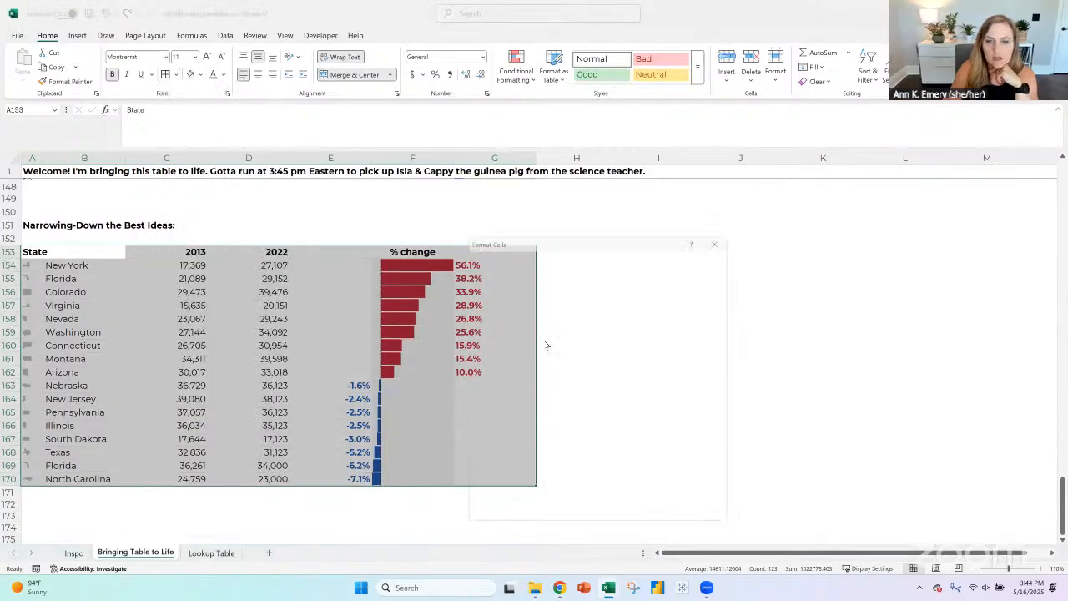
pyautogui.click(501, 386)
pyautogui.click(480, 277)
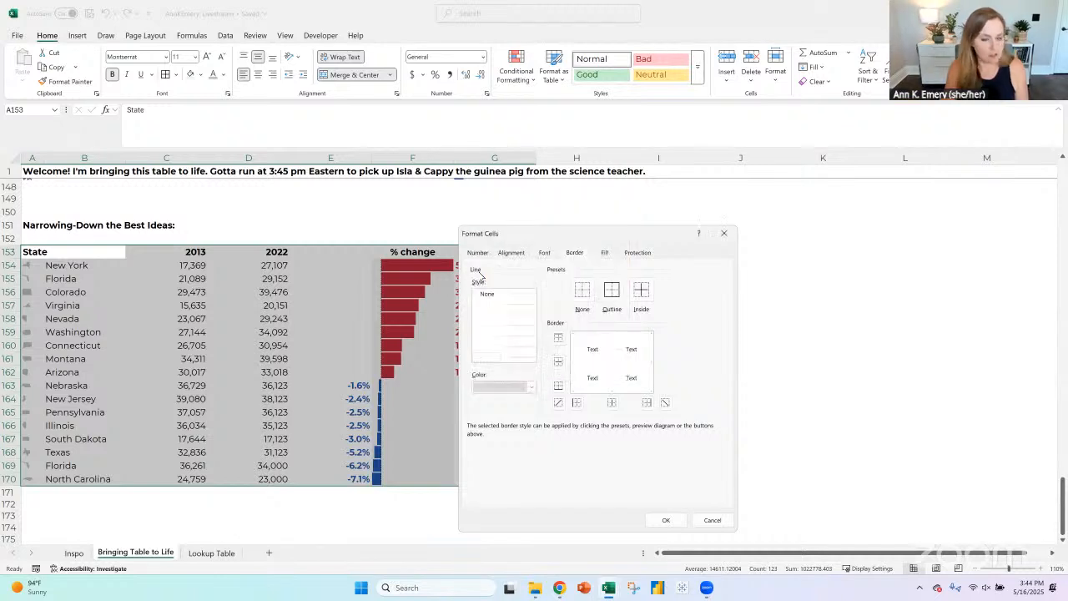
pyautogui.click(559, 360)
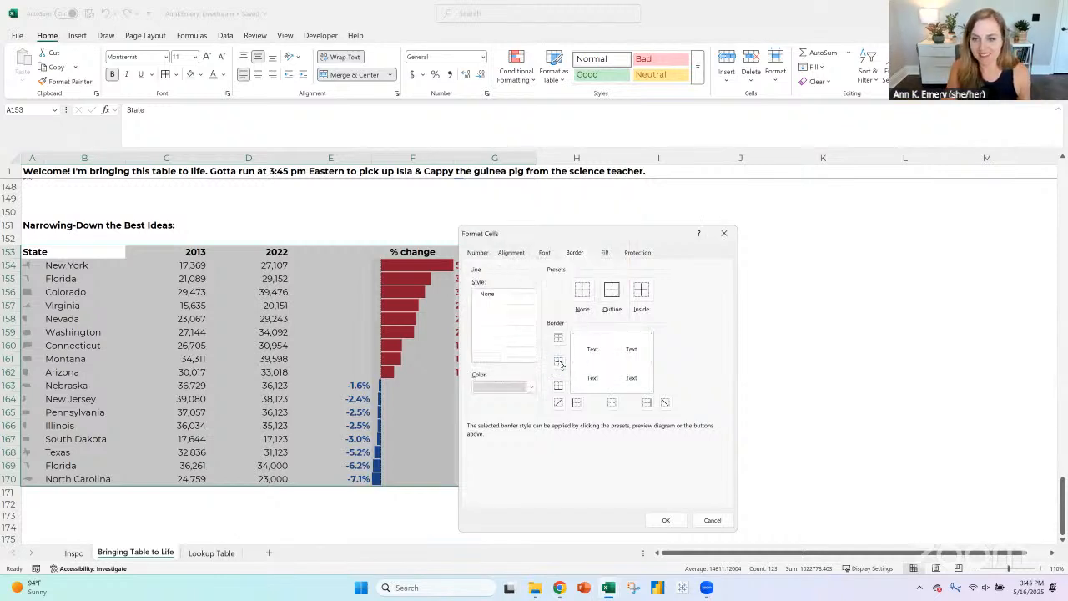
pyautogui.click(664, 520)
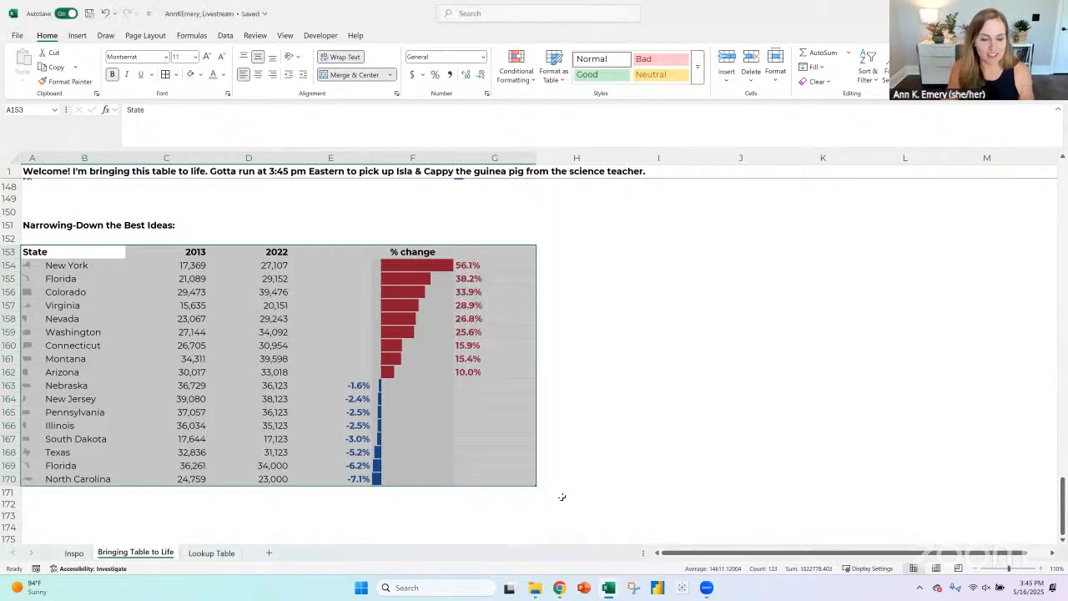
pyautogui.click(248, 493)
# - Narrow columns C through G to one uniform, tighter width that still fits the numbers
pyautogui.click(331, 159)
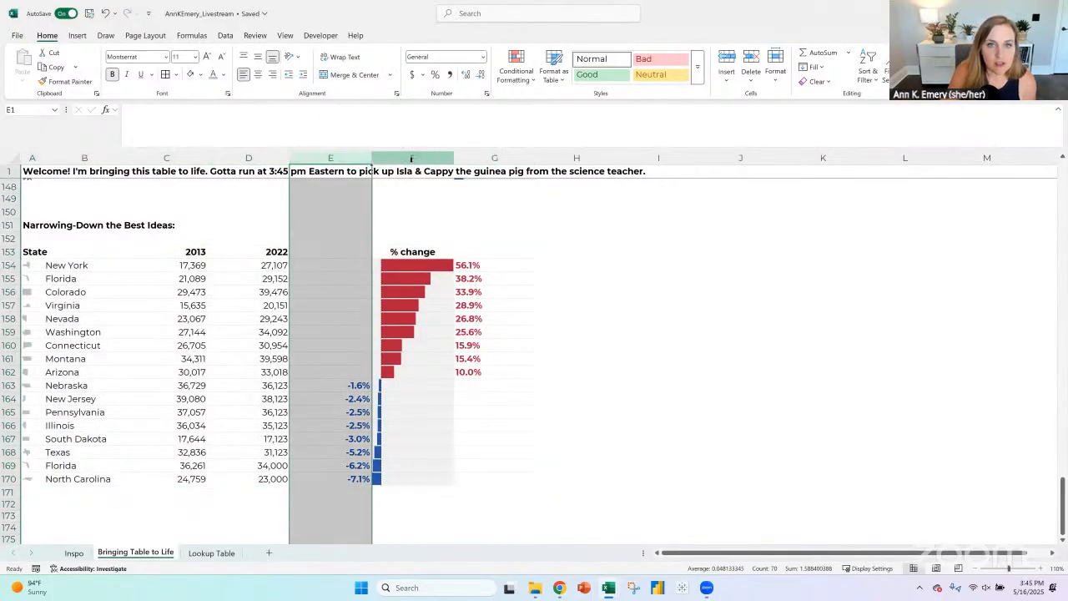
pyautogui.click(412, 159)
pyautogui.click(43, 250)
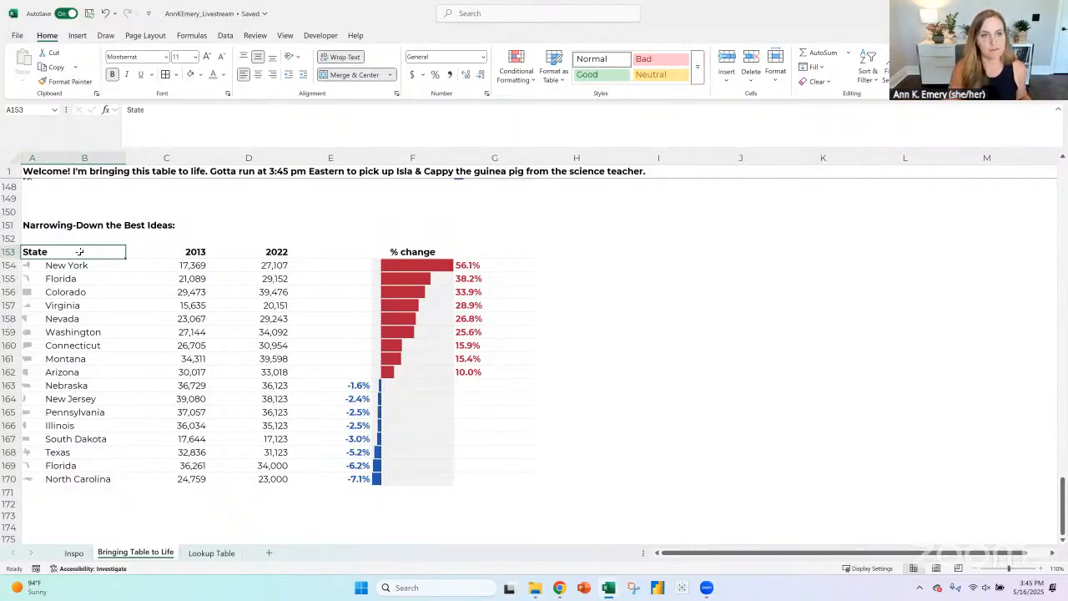
pyautogui.click(175, 158)
pyautogui.moveTo(207, 159)
pyautogui.mouseDown()
pyautogui.moveTo(175, 161)
pyautogui.moveTo(209, 158)
pyautogui.mouseUp()
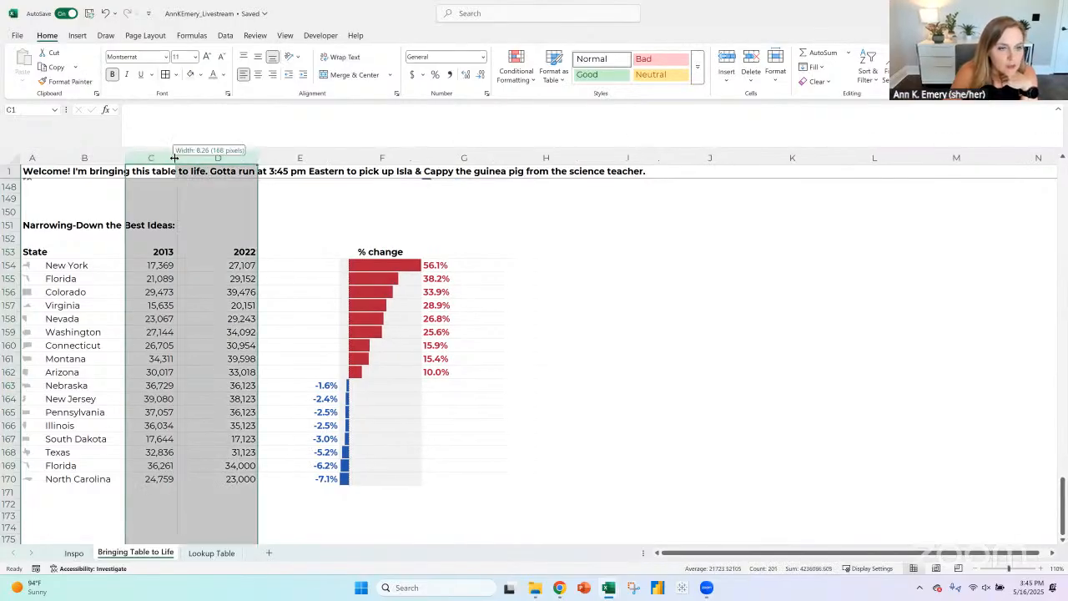
pyautogui.doubleClick(174, 158)
pyautogui.doubleClick(179, 157)
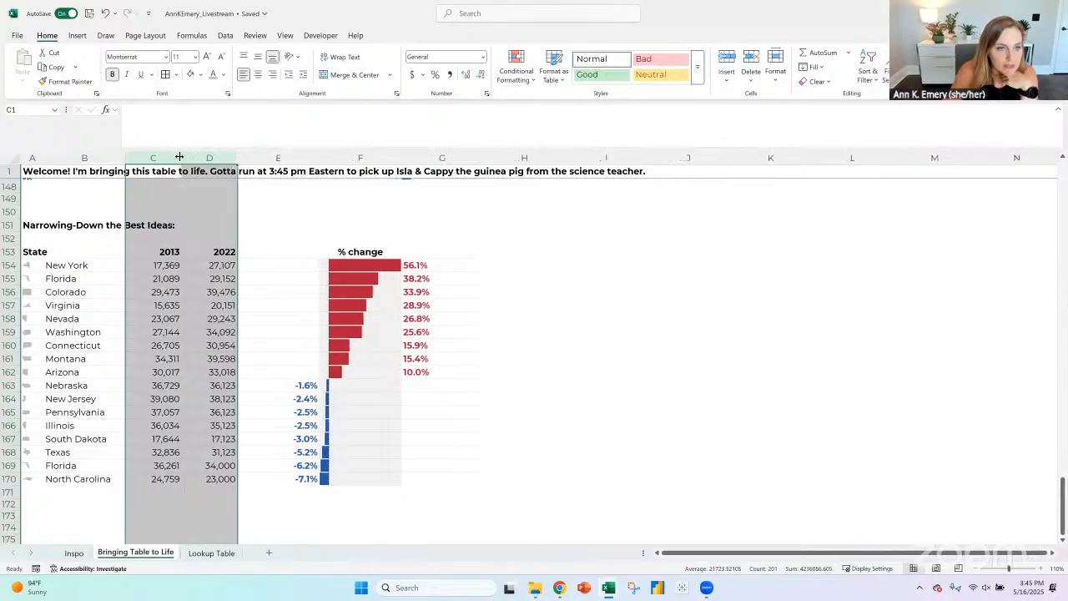
pyautogui.moveTo(179, 157); pyautogui.dragTo(409, 158)
pyautogui.click(294, 208)
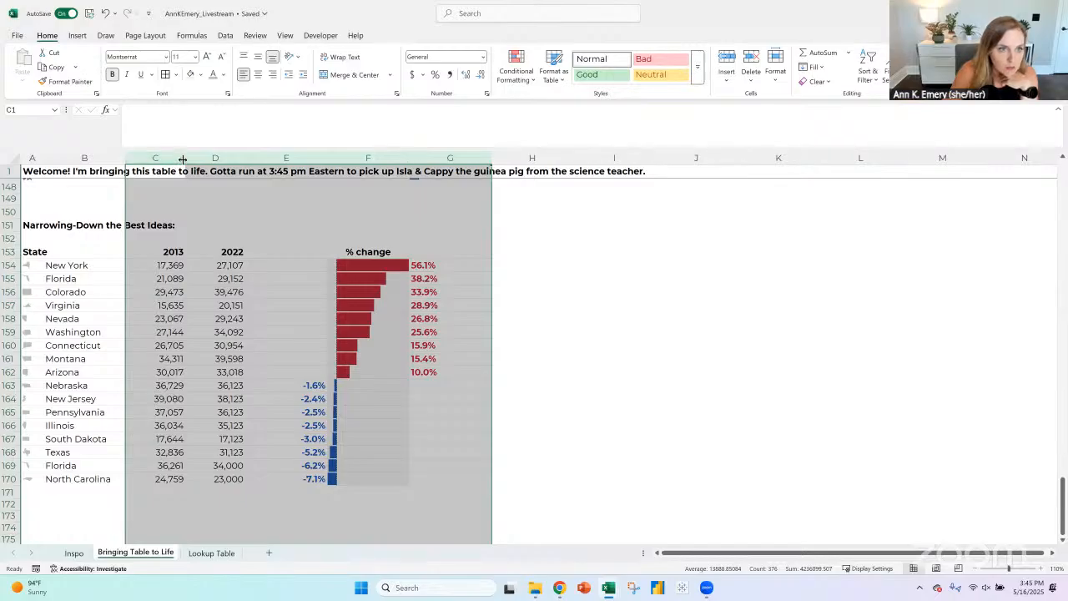
pyautogui.moveTo(180, 158); pyautogui.dragTo(180, 158)
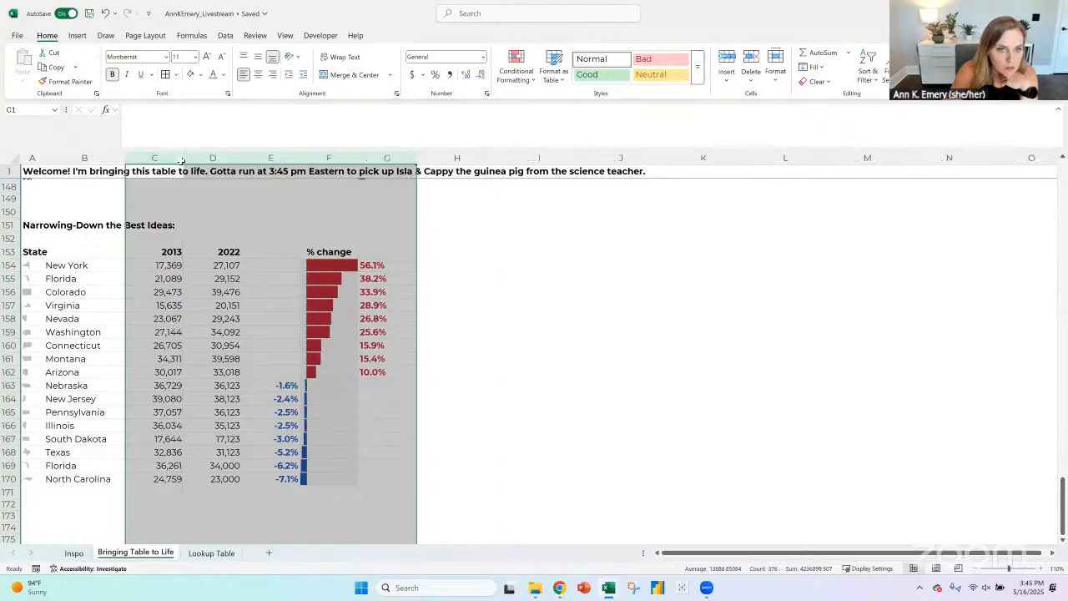
# - Widen column F to about twice its width so the % change bars are longer
pyautogui.click(329, 157)
pyautogui.moveTo(358, 159); pyautogui.dragTo(413, 161)
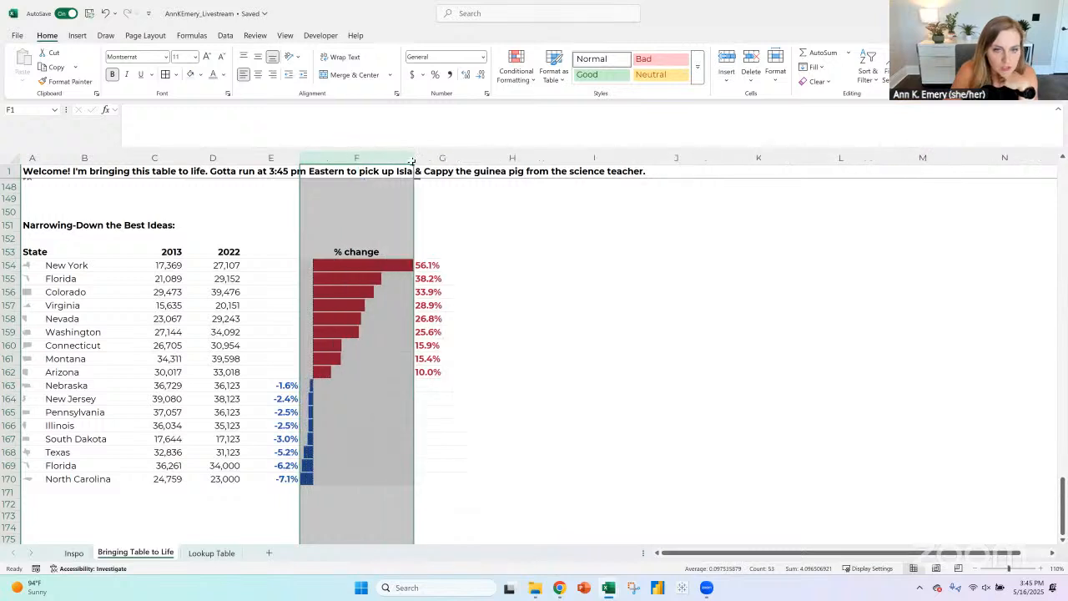
pyautogui.click(735, 440)
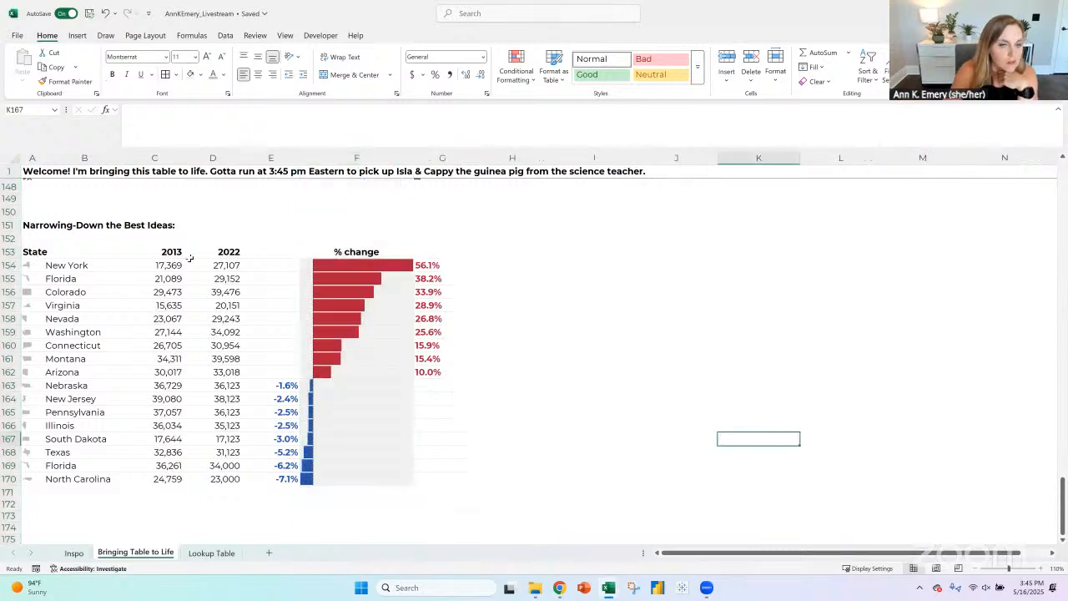
pyautogui.moveTo(25, 250); pyautogui.dragTo(459, 481)
pyautogui.click(594, 482)
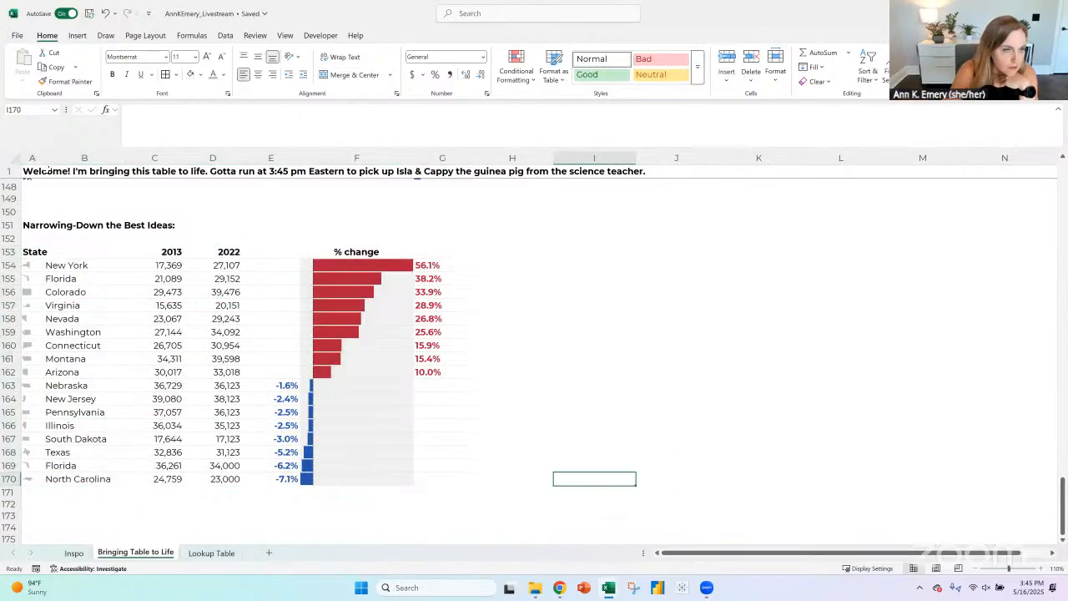
# - Narrow column A slightly and enlarge the state icons in A154:A170 to font size 14
pyautogui.moveTo(44, 158); pyautogui.dragTo(32, 479)
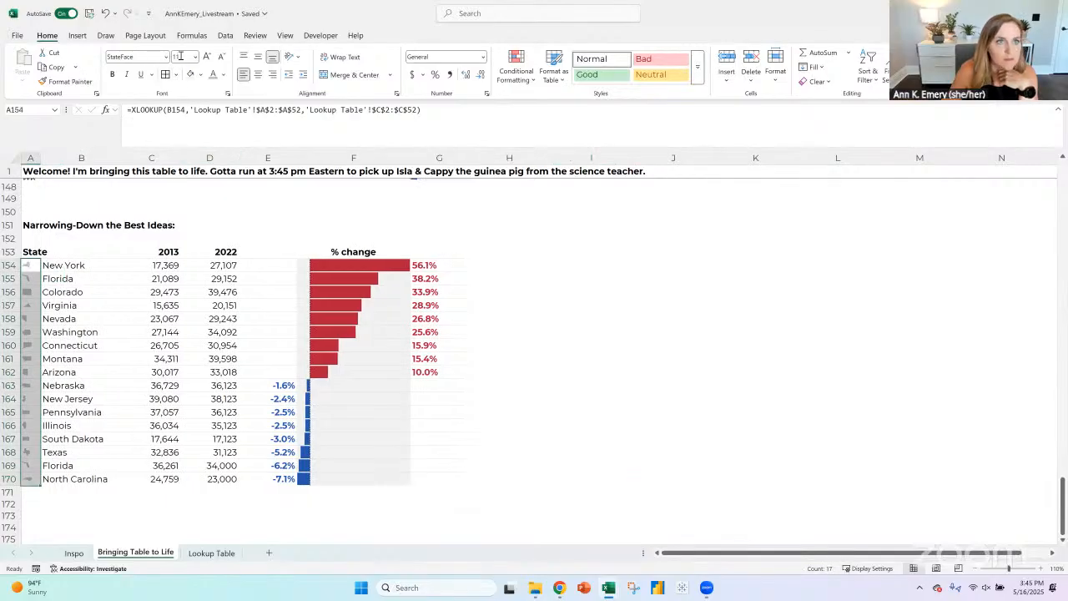
pyautogui.click(208, 56)
pyautogui.click(208, 56)
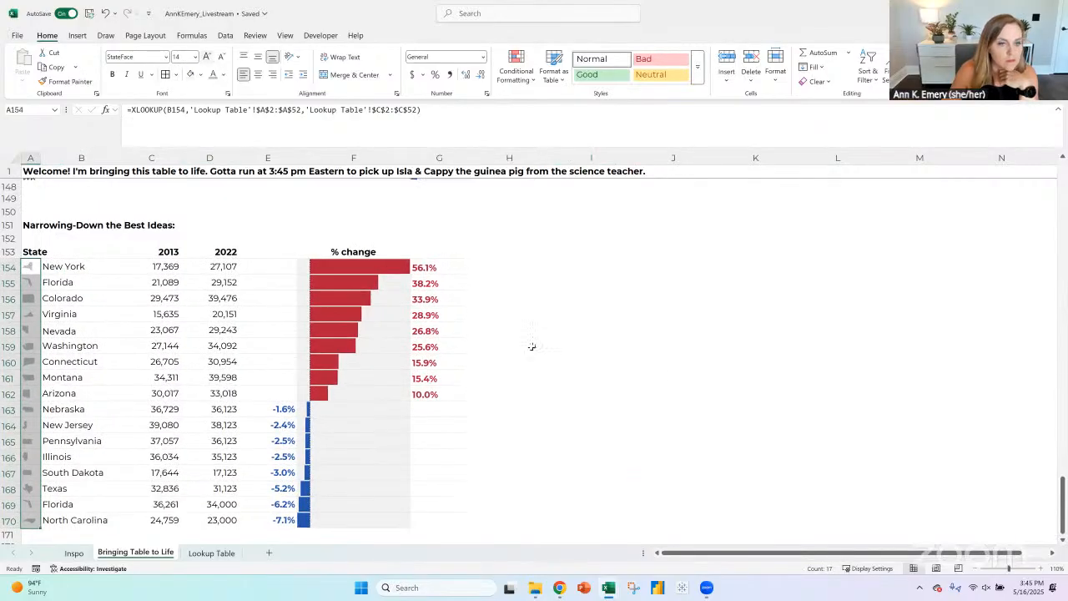
pyautogui.click(671, 377)
# - Vertically center the contents of the whole narrowed-down table, A153:G170
pyautogui.scroll(-1, 123, 240)
pyautogui.moveTo(72, 218); pyautogui.dragTo(464, 488)
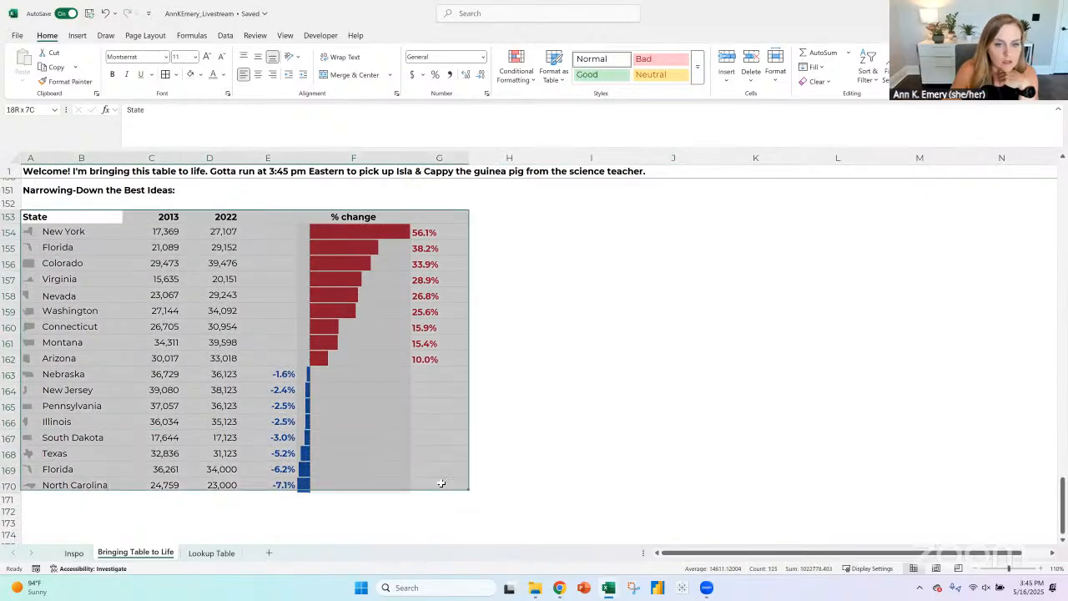
pyautogui.click(258, 56)
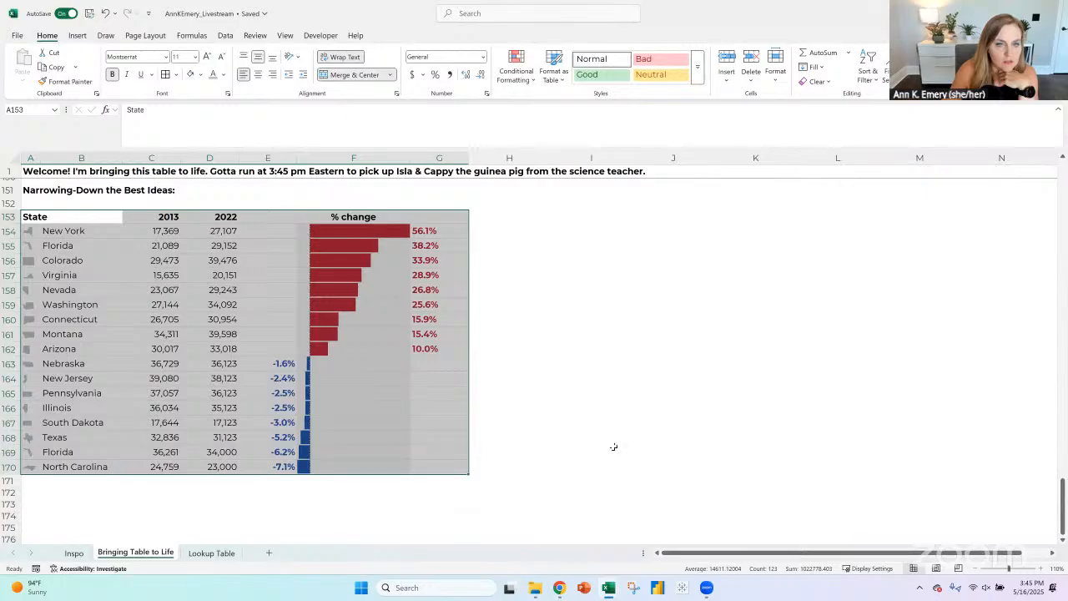
pyautogui.click(640, 442)
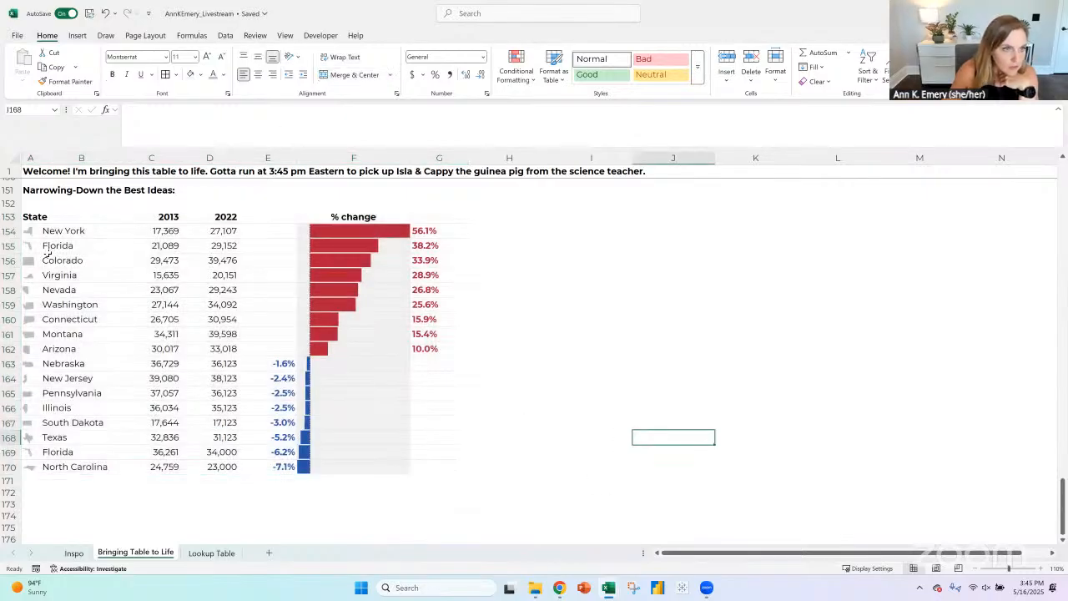
# - Color the state icons in A154:A162 dark red and those in A163:A170 dark blue
pyautogui.moveTo(29, 233); pyautogui.dragTo(30, 351)
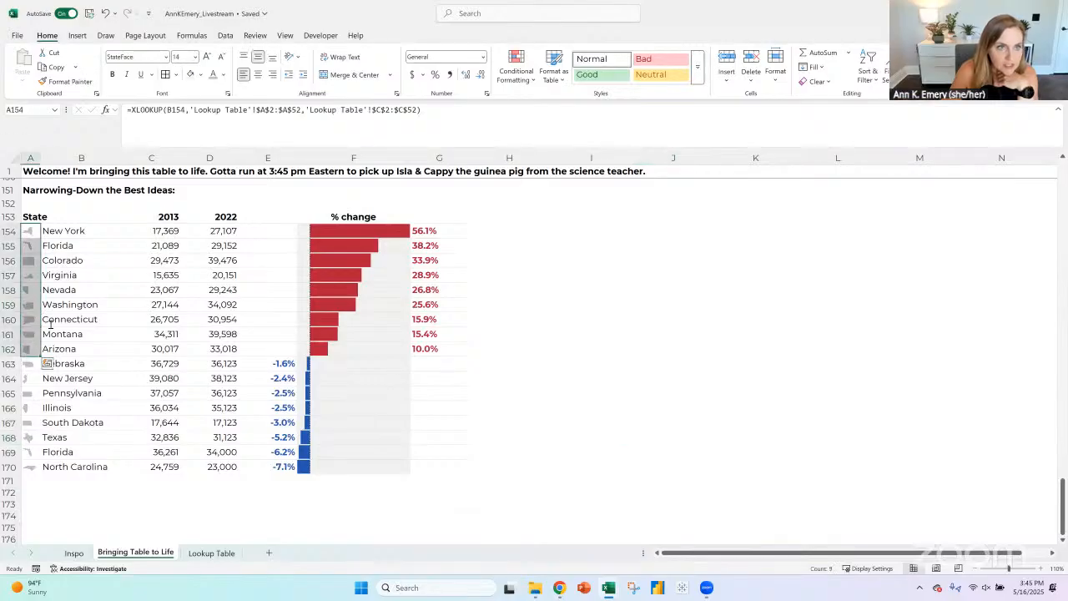
pyautogui.click(224, 75)
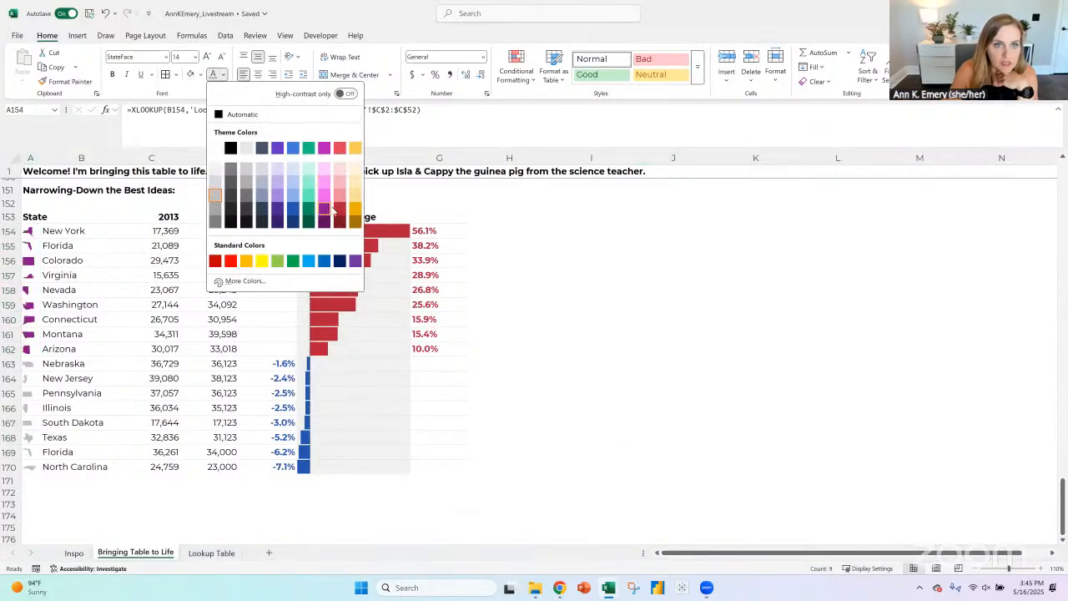
pyautogui.click(215, 259)
pyautogui.moveTo(27, 368); pyautogui.dragTo(29, 467)
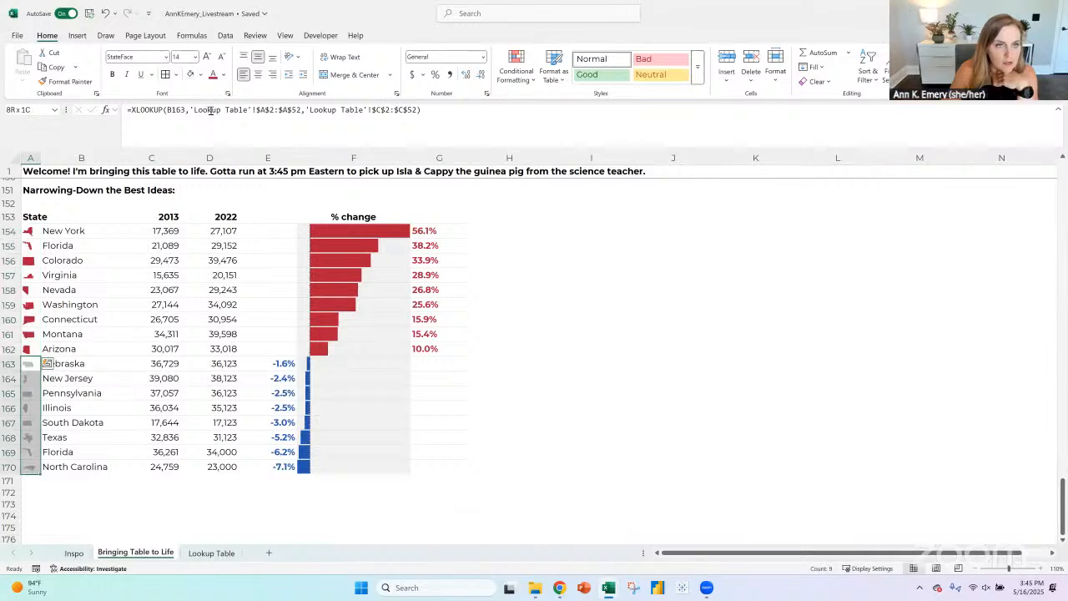
pyautogui.click(223, 75)
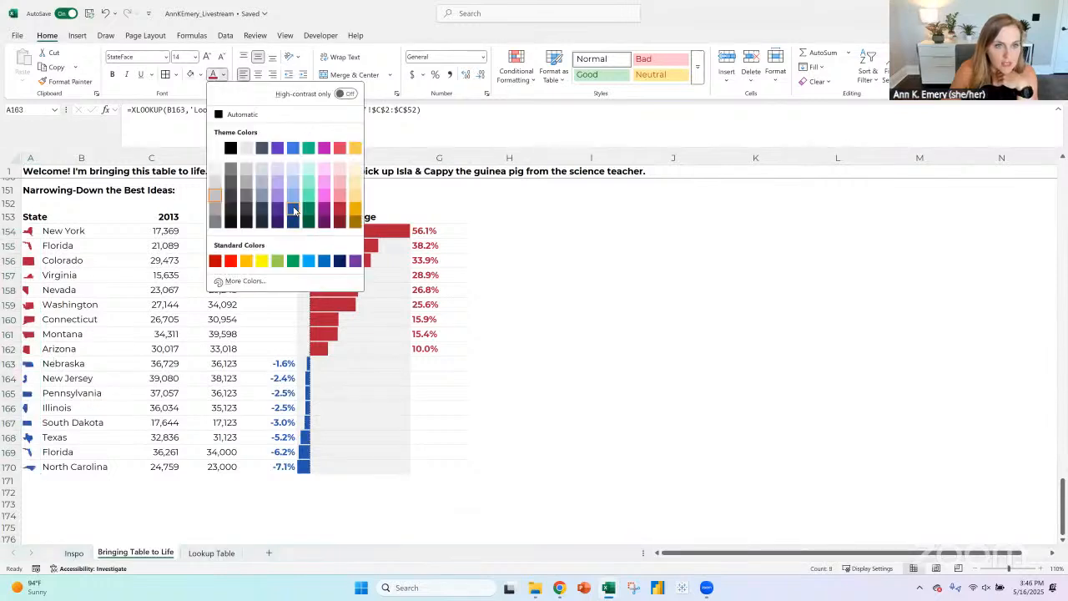
pyautogui.click(326, 221)
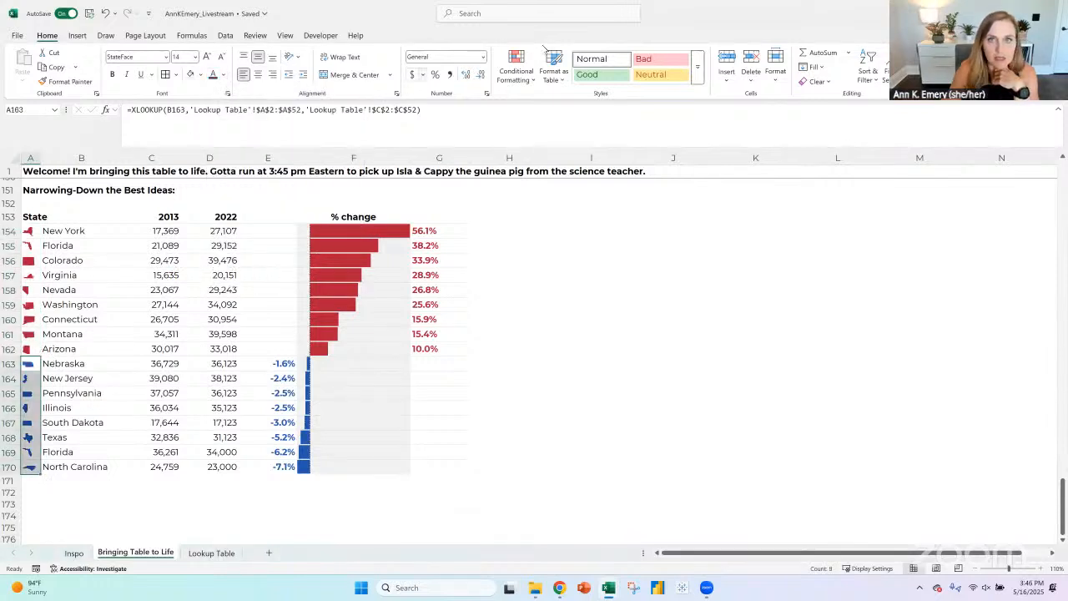
pyautogui.click(528, 81)
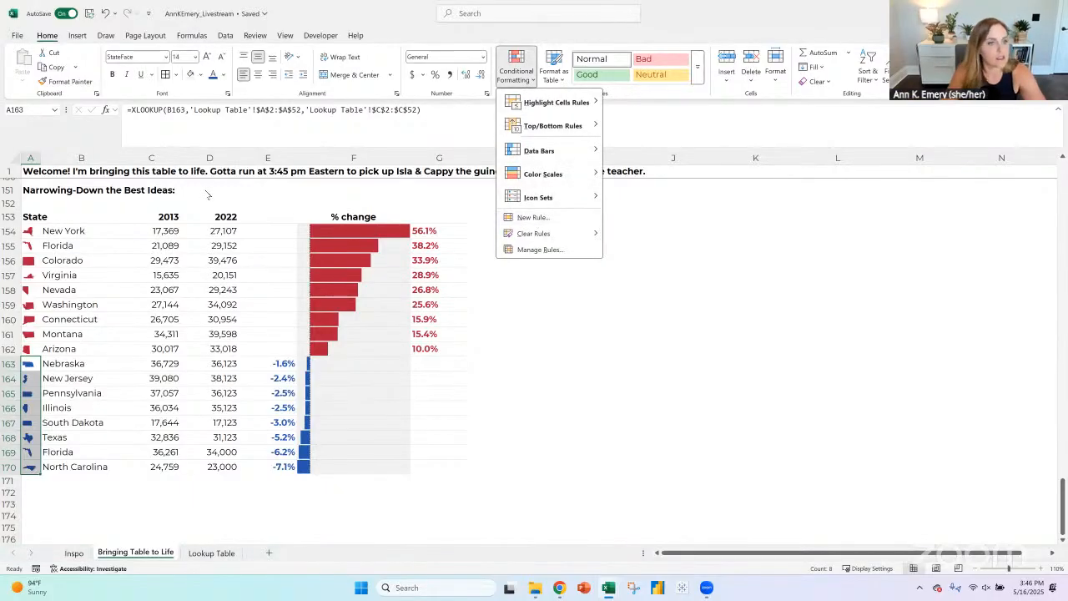
pyautogui.click(101, 520)
pyautogui.click(172, 539)
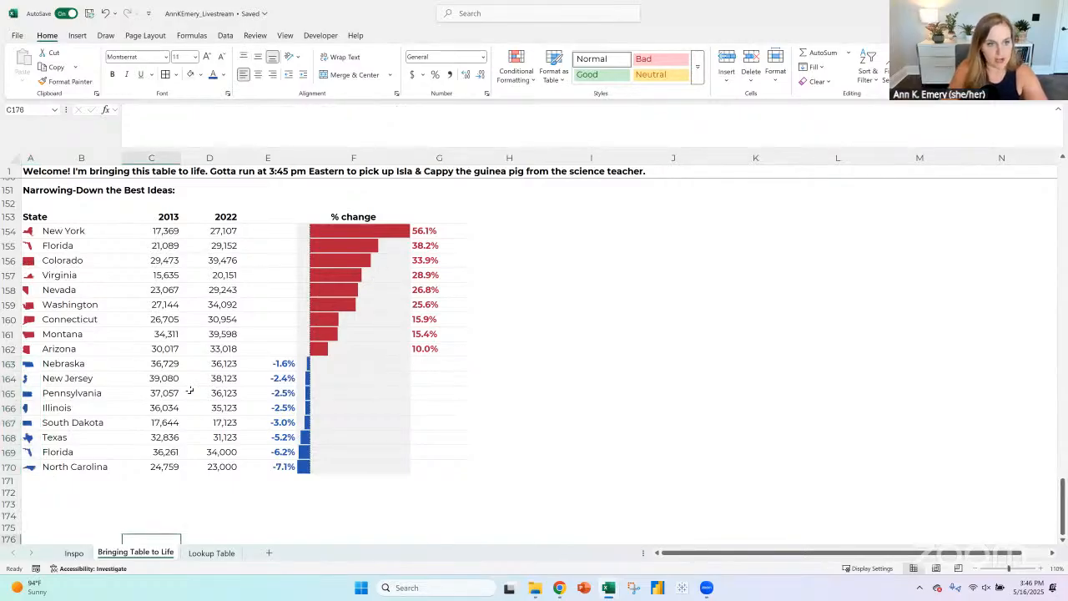
# - Undo the red and blue font colors on the state icons in column A
pyautogui.click(105, 14)
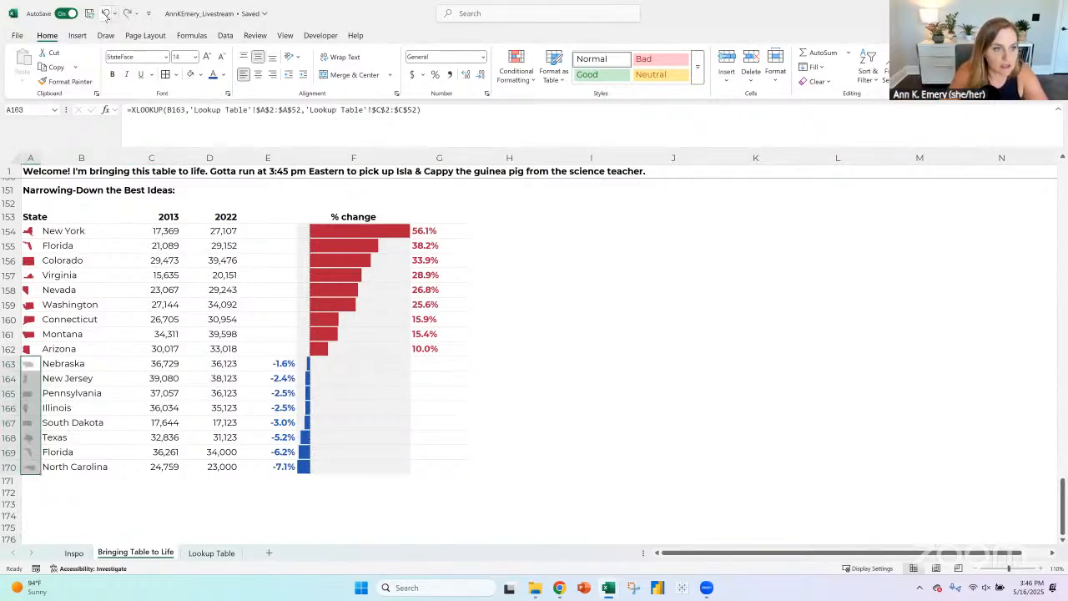
pyautogui.click(105, 13)
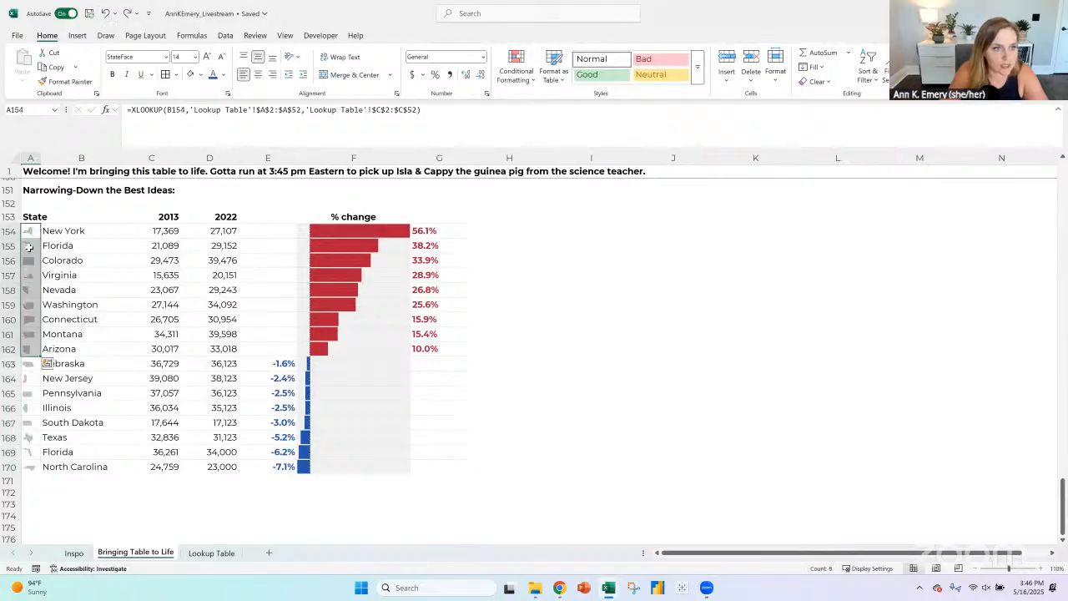
pyautogui.moveTo(349, 228); pyautogui.dragTo(349, 349)
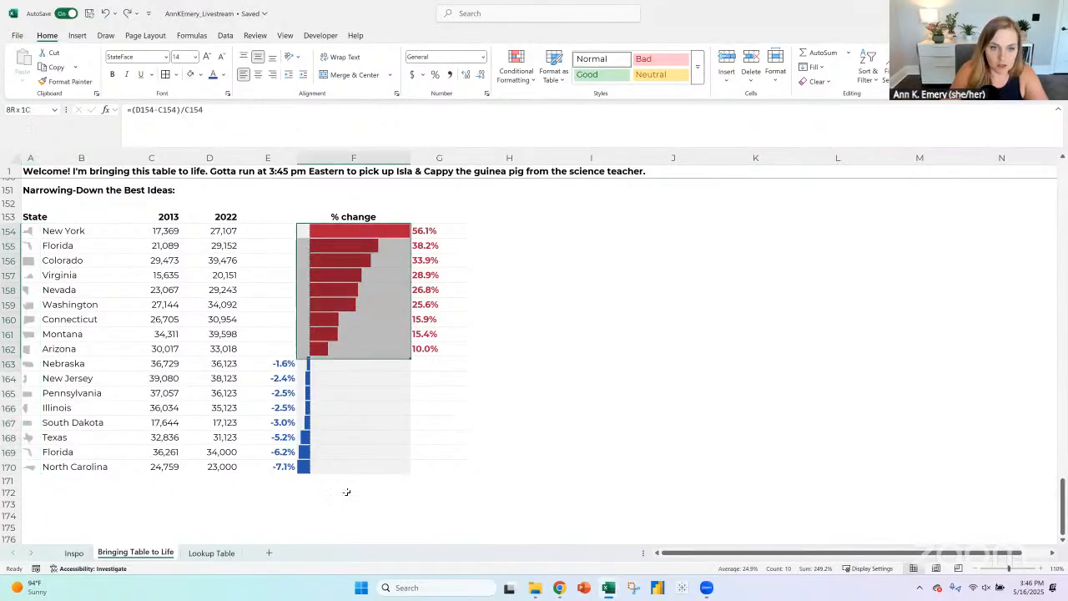
pyautogui.moveTo(347, 492); pyautogui.dragTo(363, 470)
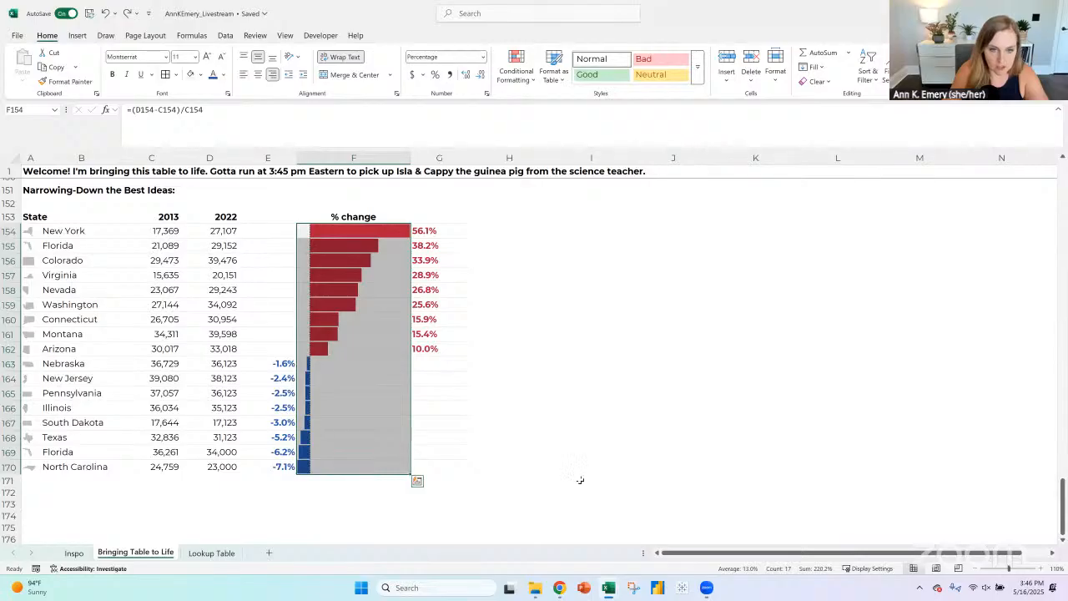
pyautogui.click(576, 480)
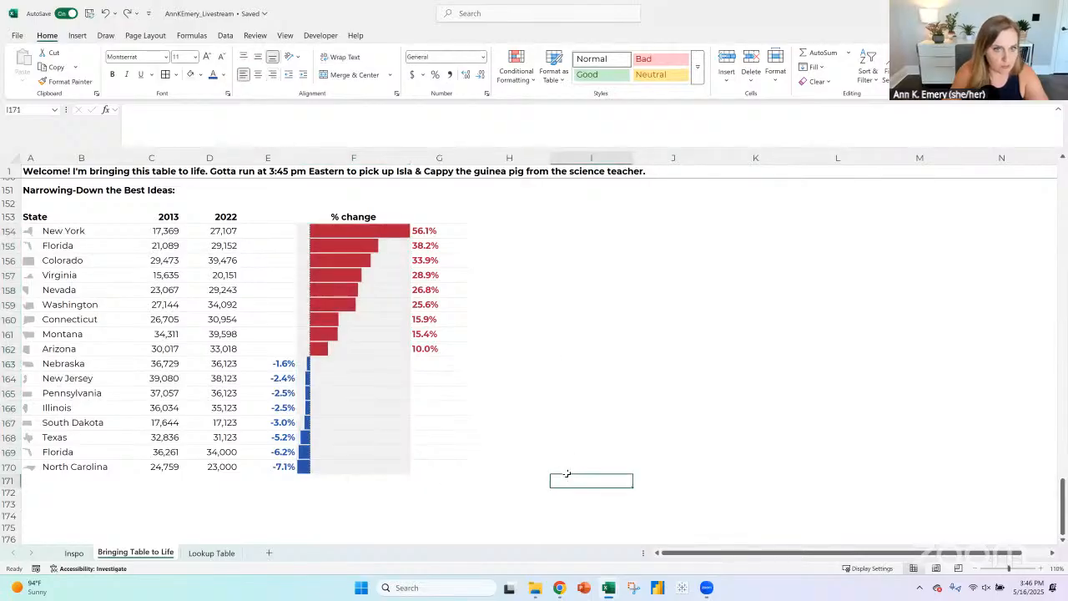
# - Search the stock icons for "arrow" and insert the outlined circle with a left arrow
pyautogui.click(76, 35)
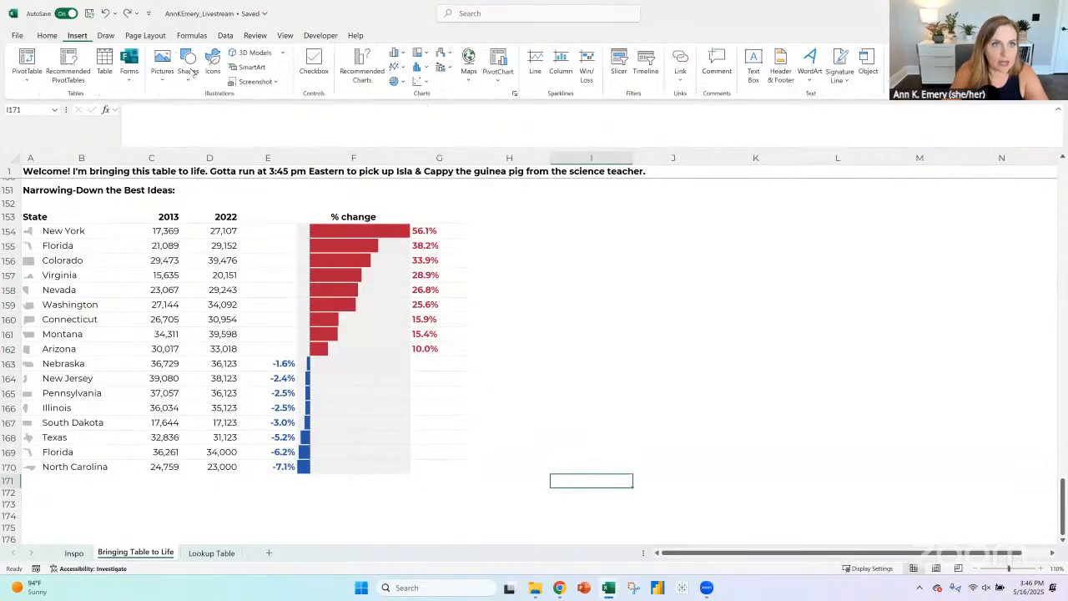
pyautogui.click(212, 58)
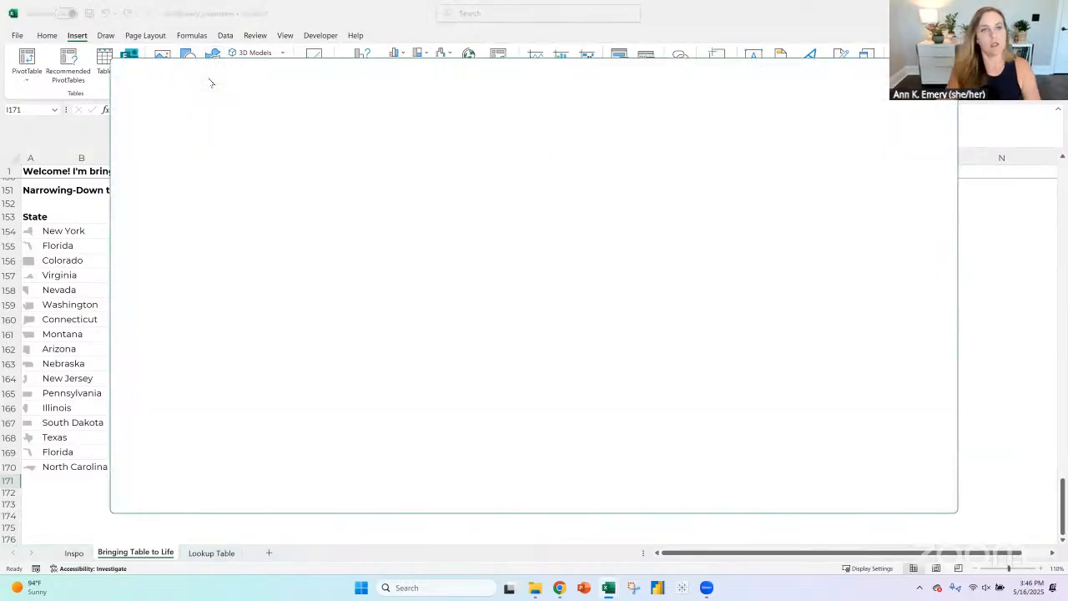
pyautogui.write('arrow')
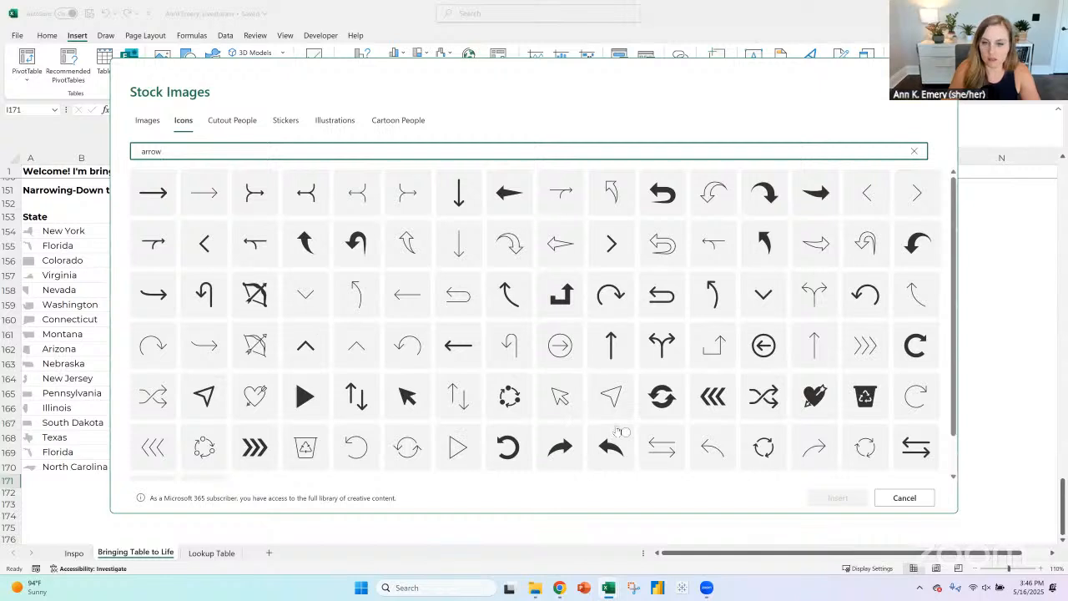
pyautogui.scroll(-1, 367, 443)
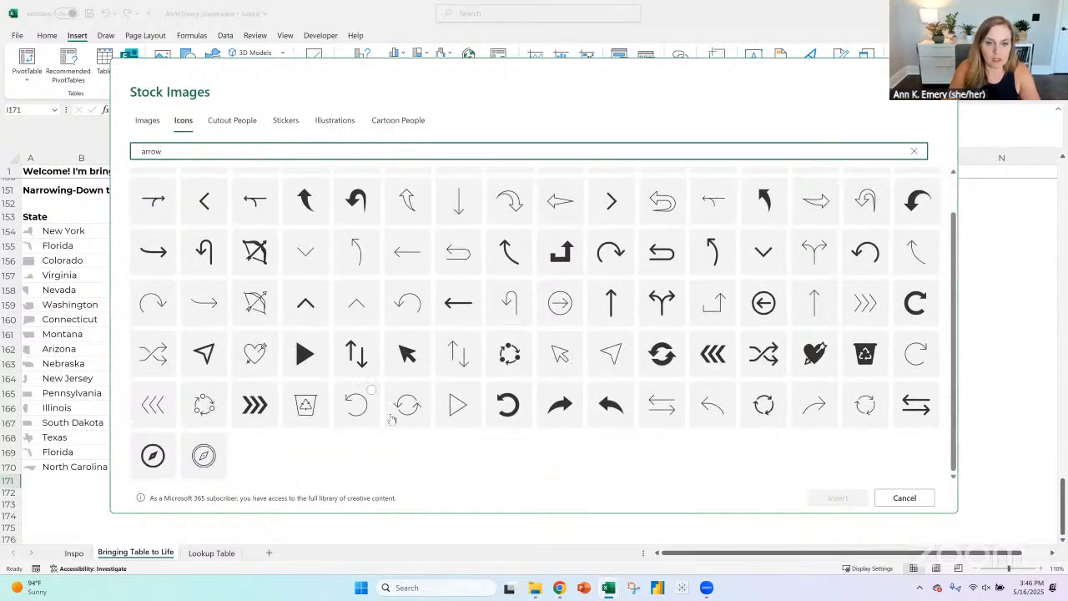
pyautogui.scroll(1, 372, 390)
pyautogui.click(760, 355)
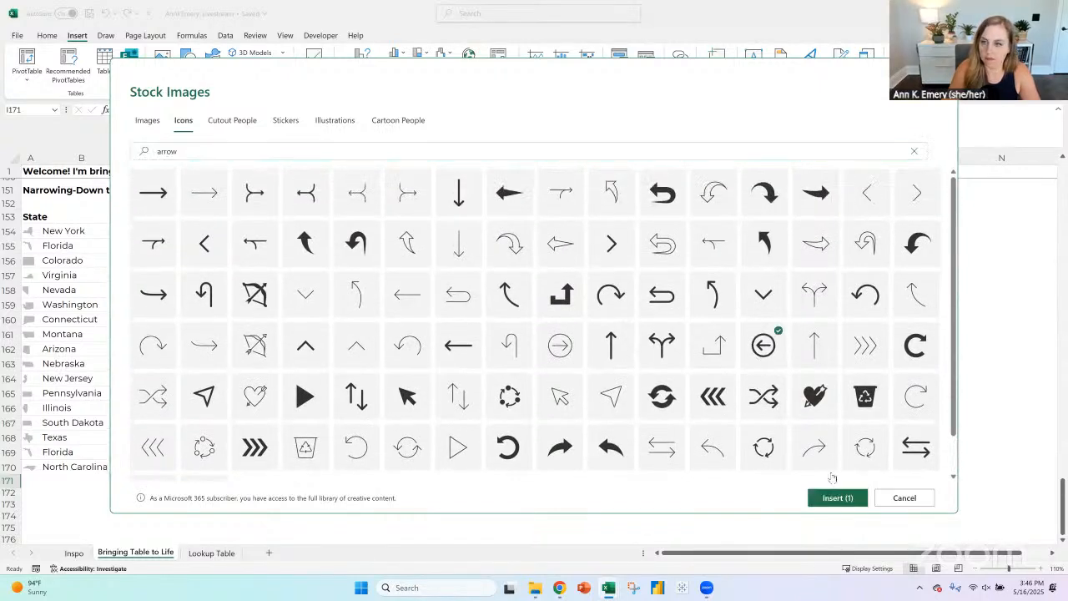
pyautogui.click(838, 498)
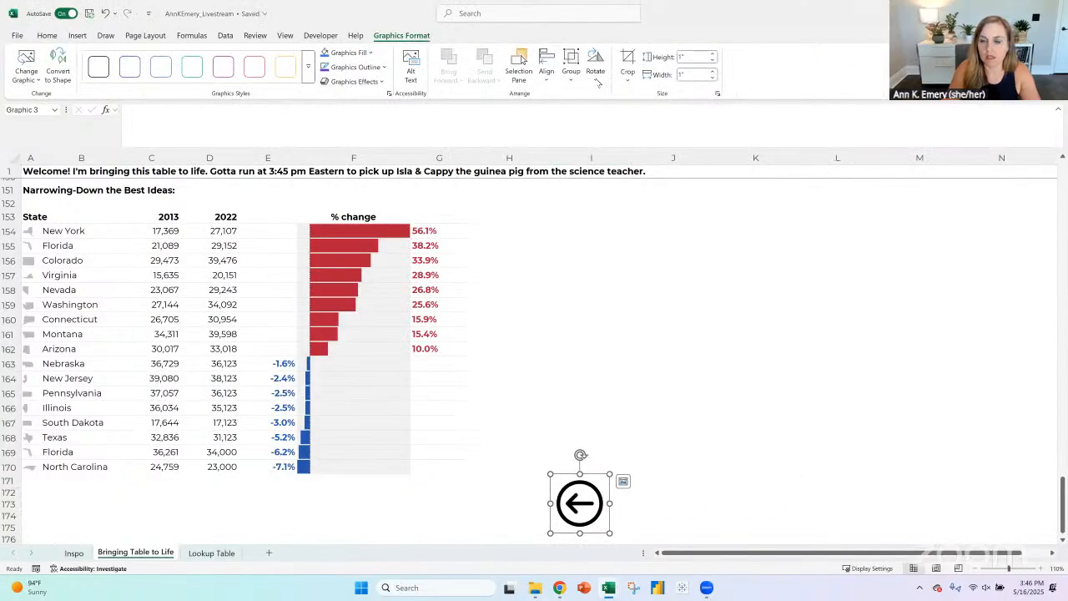
# - Rotate the circled arrow by two 90° turns so it points right and fill it dark red like the bars
pyautogui.click(595, 65)
pyautogui.click(622, 97)
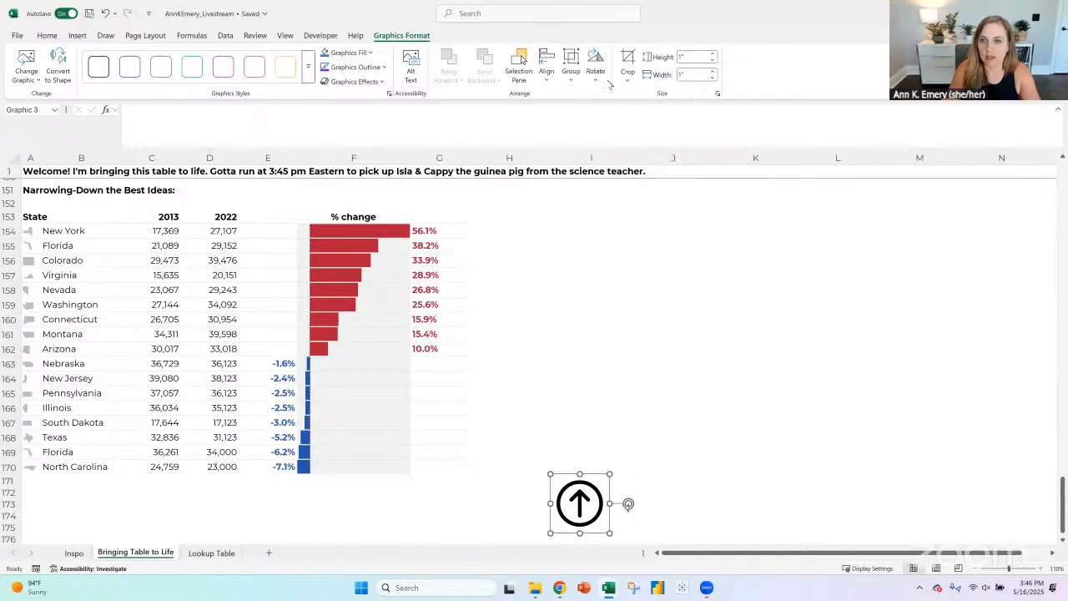
pyautogui.click(596, 65)
pyautogui.click(622, 97)
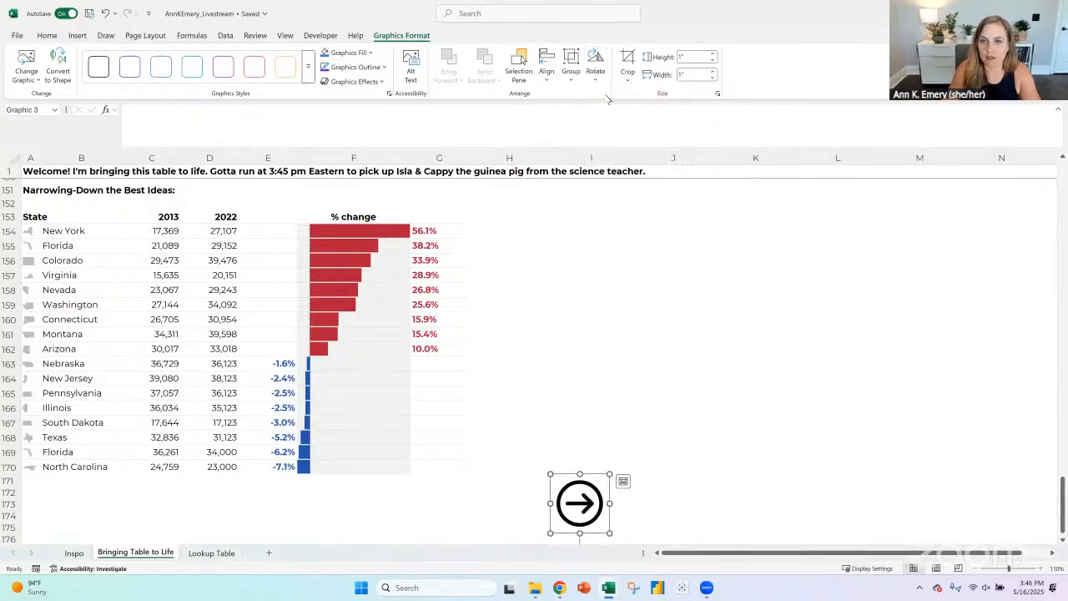
pyautogui.click(370, 53)
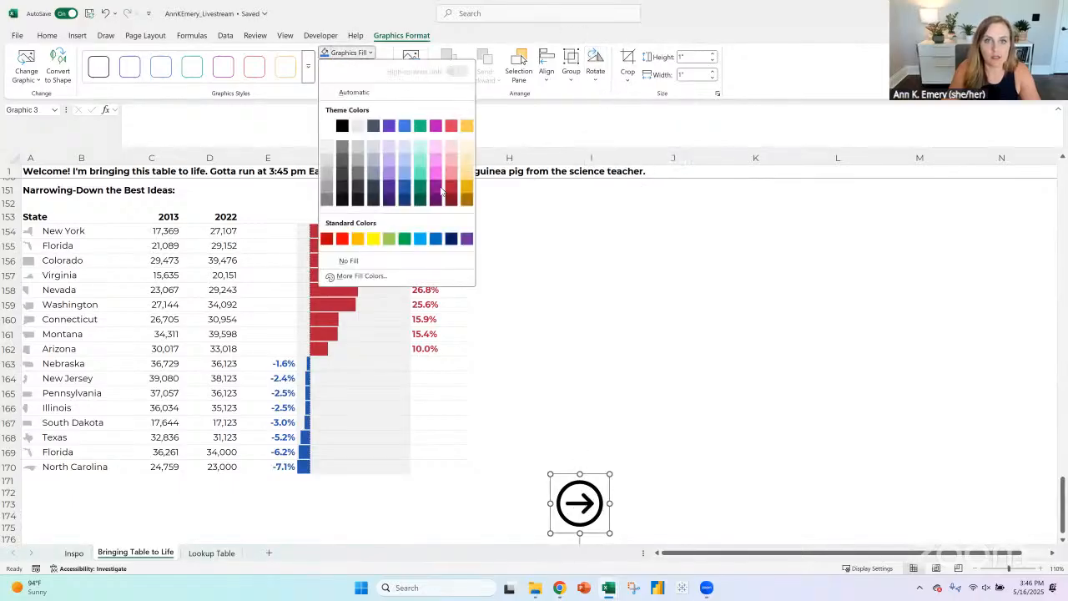
pyautogui.click(451, 187)
# - Move the red arrow beside the table and place a copy of it inside header cell G153
pyautogui.moveTo(565, 517); pyautogui.dragTo(519, 276)
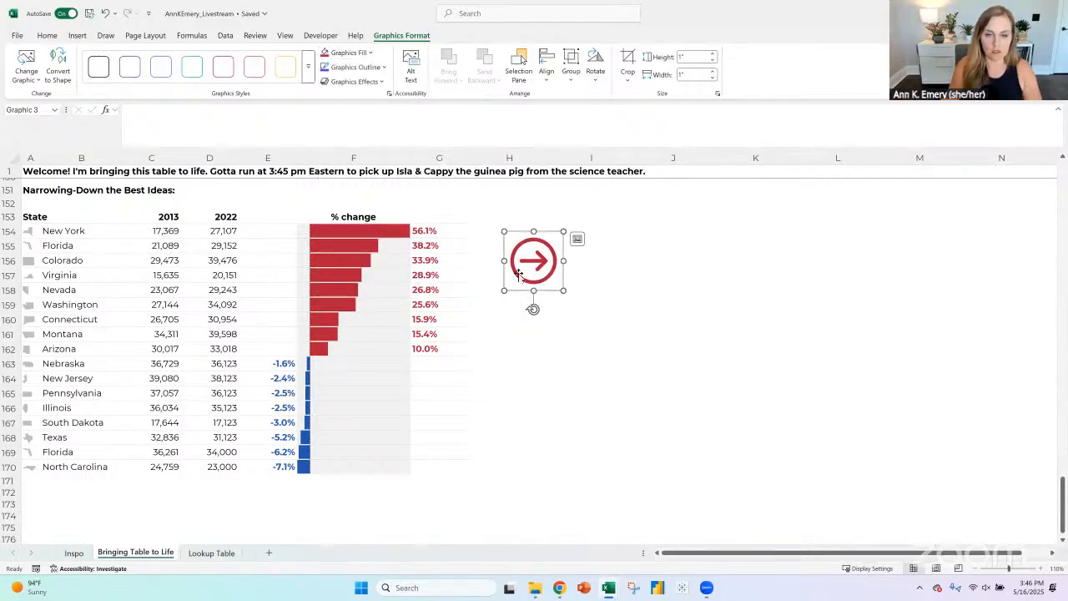
pyautogui.click(447, 217)
pyautogui.hotkey('ctrl', 'v')
pyautogui.click(485, 218)
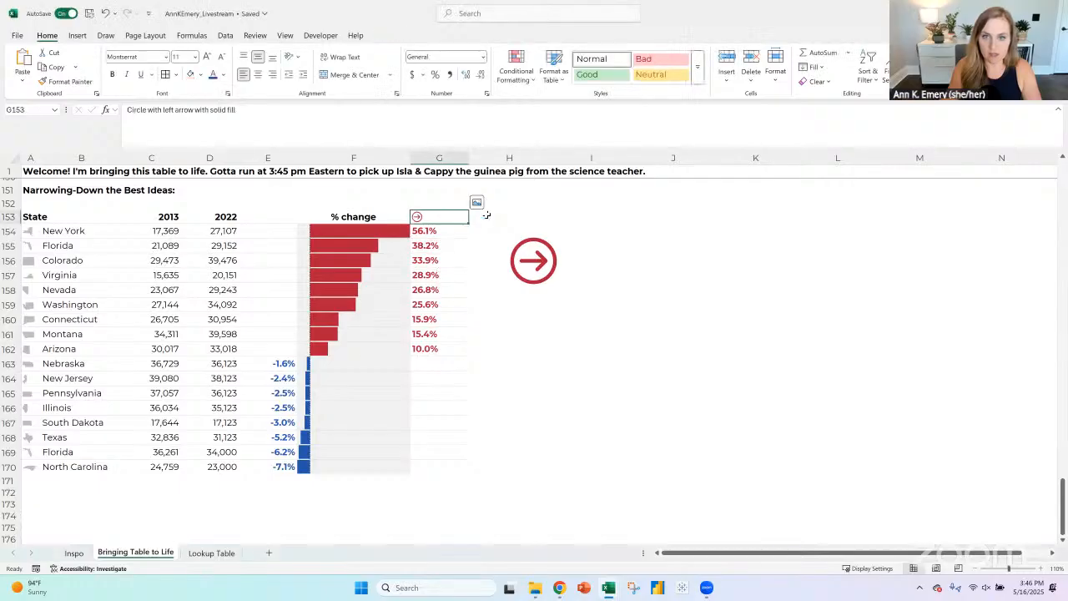
# - Duplicate the large red arrow icon onto the empty area around J158
pyautogui.click(538, 261)
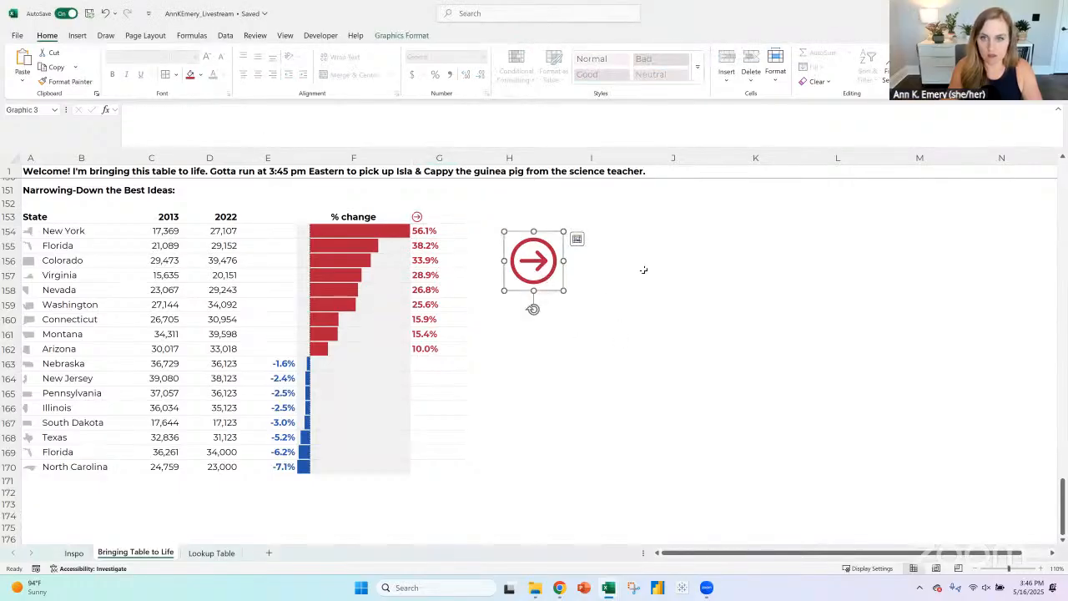
pyautogui.click(667, 290)
pyautogui.hotkey('ctrl', 'v')
pyautogui.press('Escape')
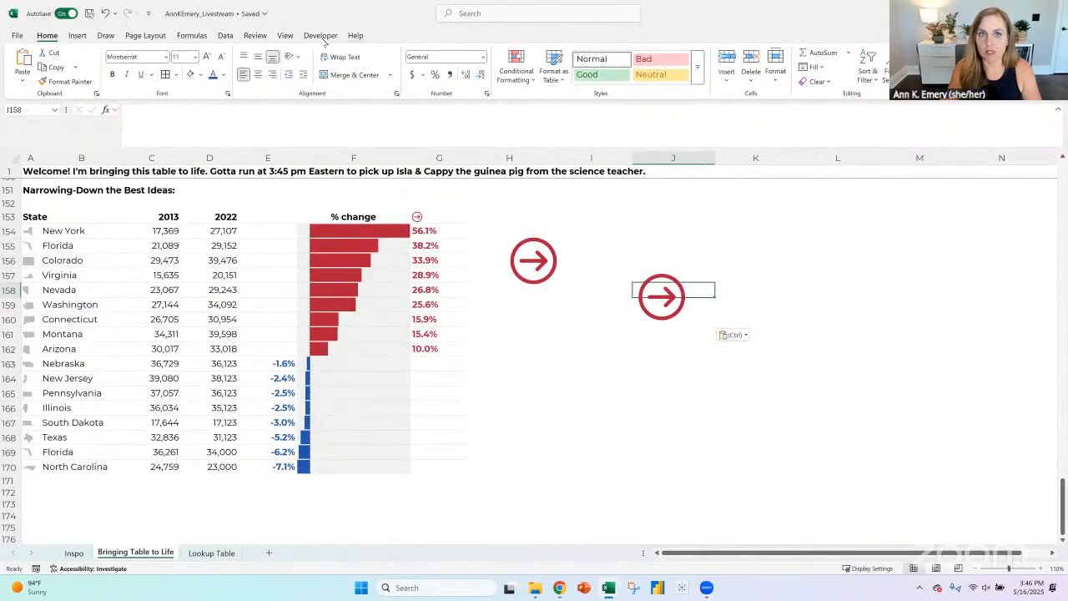
# - Flip the duplicated arrow so it points left and fill it dark blue like the negative bars
pyautogui.click(662, 305)
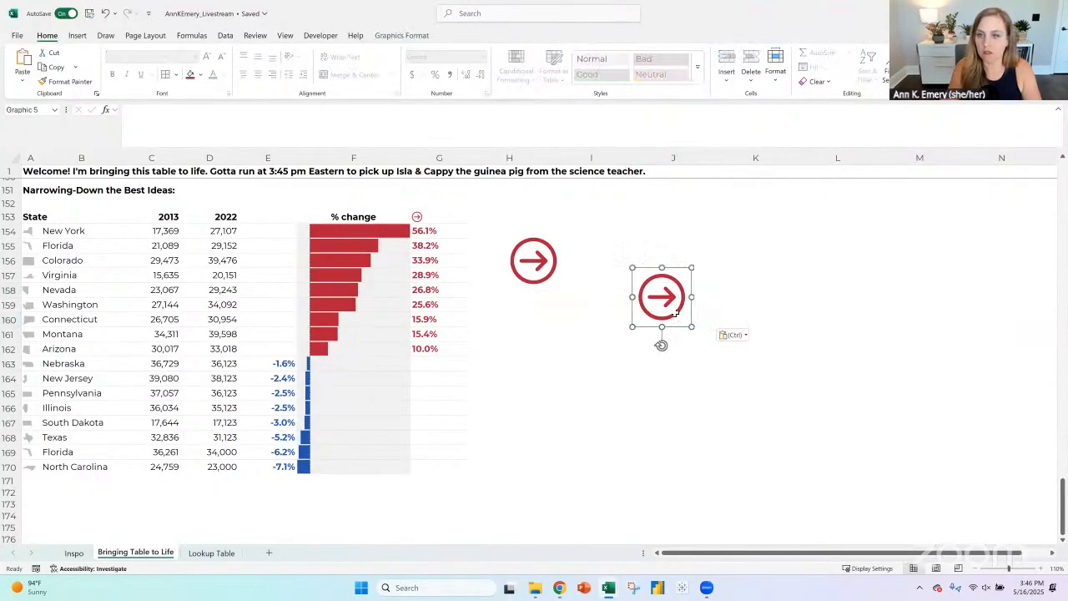
pyautogui.click(416, 35)
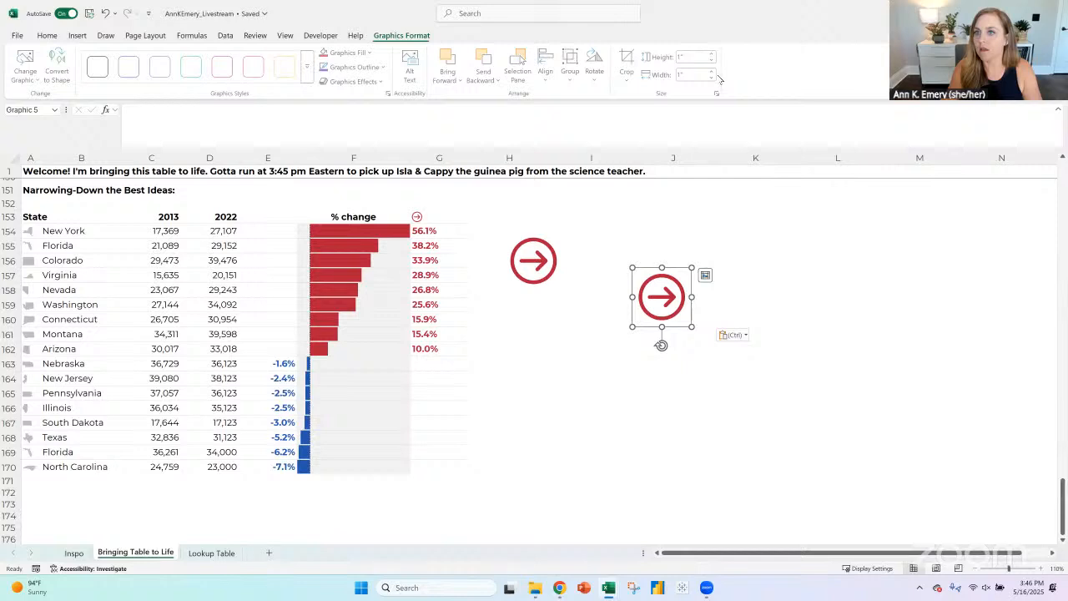
pyautogui.click(595, 75)
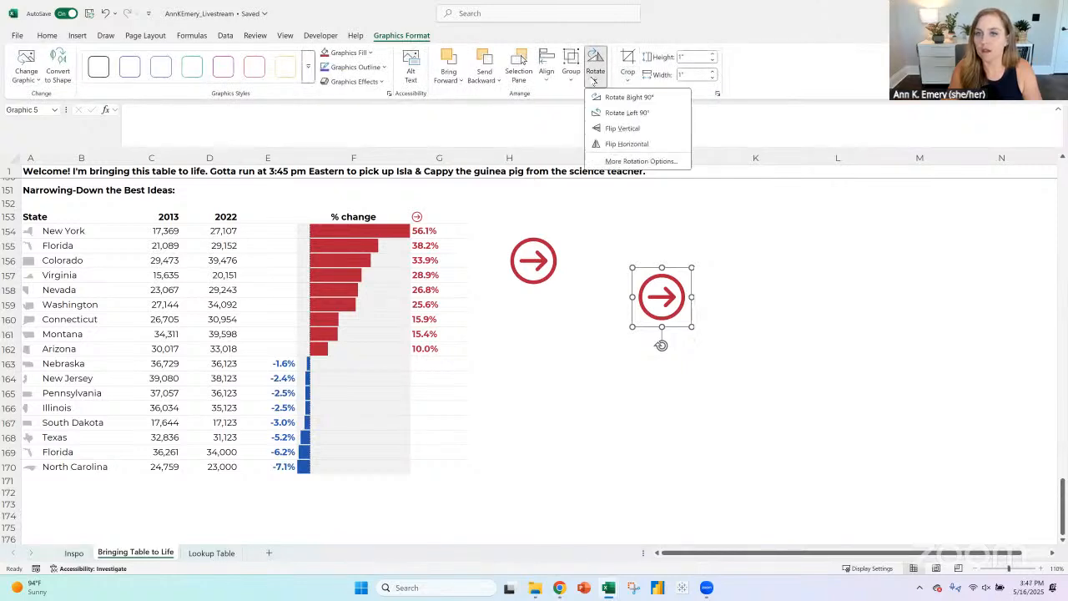
pyautogui.click(621, 144)
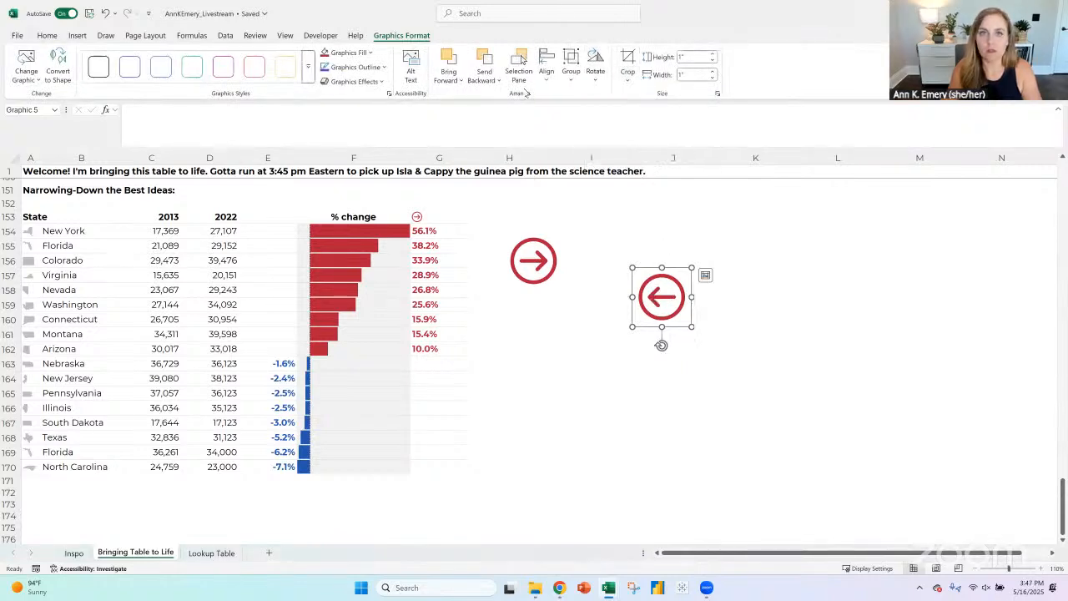
pyautogui.click(349, 53)
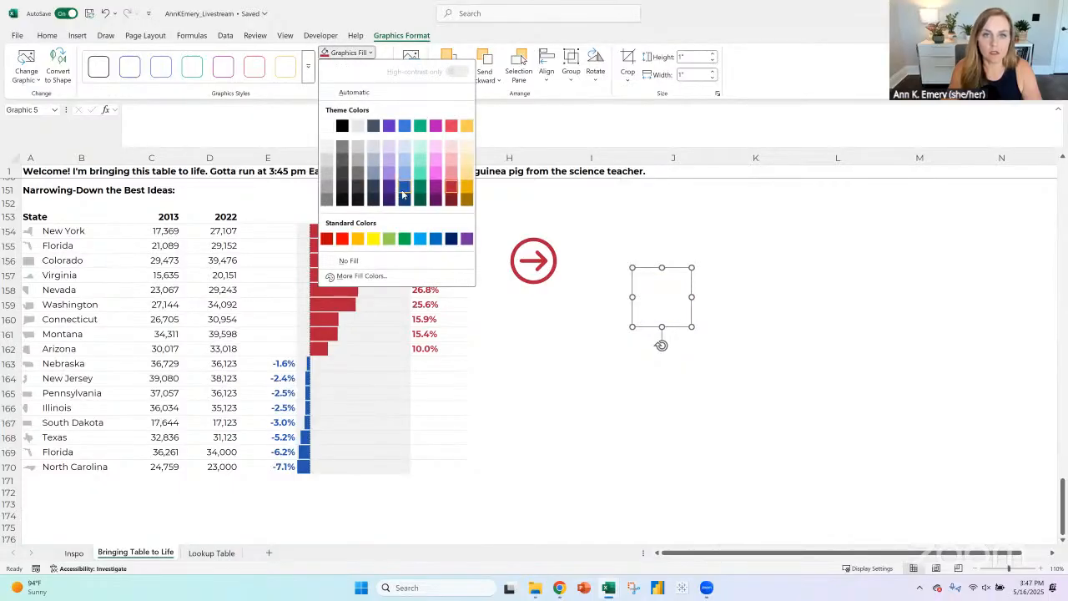
pyautogui.click(405, 193)
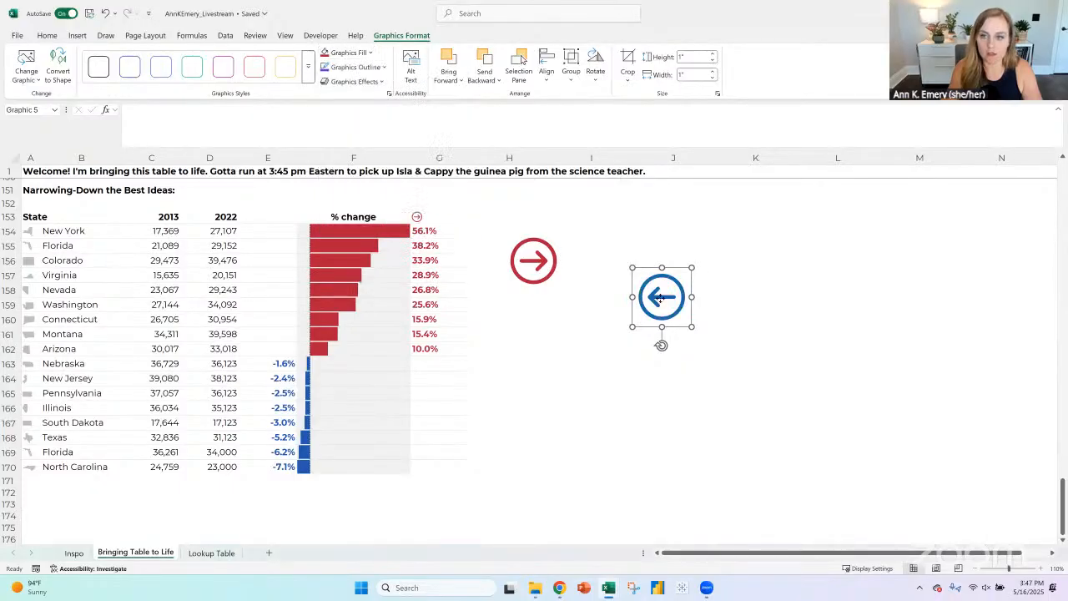
# - Place a copy of the blue left arrow inside header cell E153
pyautogui.click(297, 218)
pyautogui.click(275, 219)
pyautogui.hotkey('ctrl', 'v')
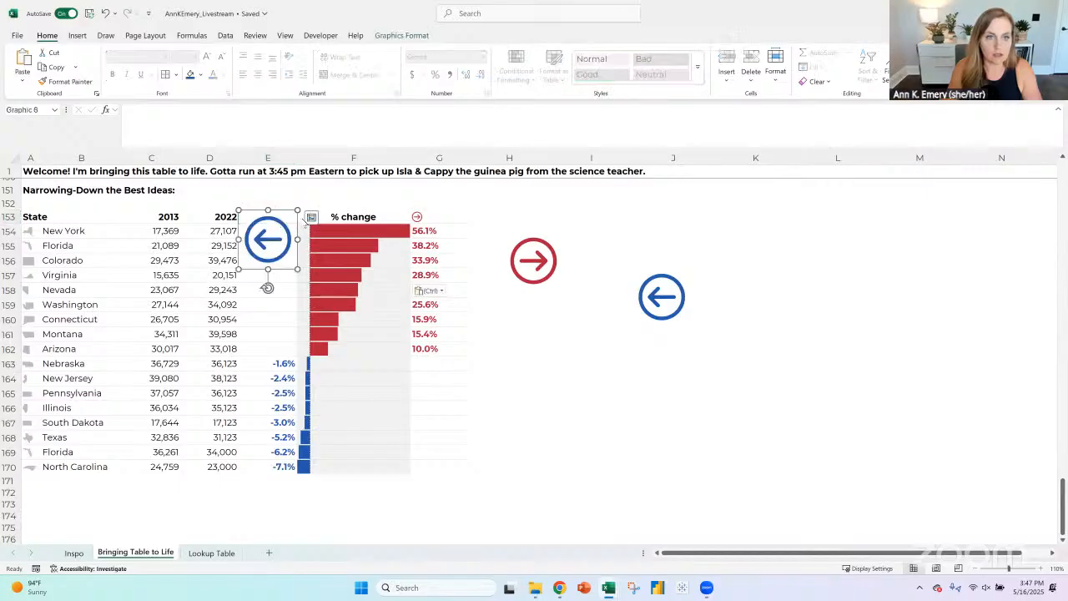
pyautogui.press('Delete')
# - Delete the two large floating arrow icons beside the table, keeping the in-cell copies
pyautogui.click(543, 279)
pyautogui.keyDown('ctrl'); pyautogui.click(650, 292); pyautogui.keyUp('ctrl')
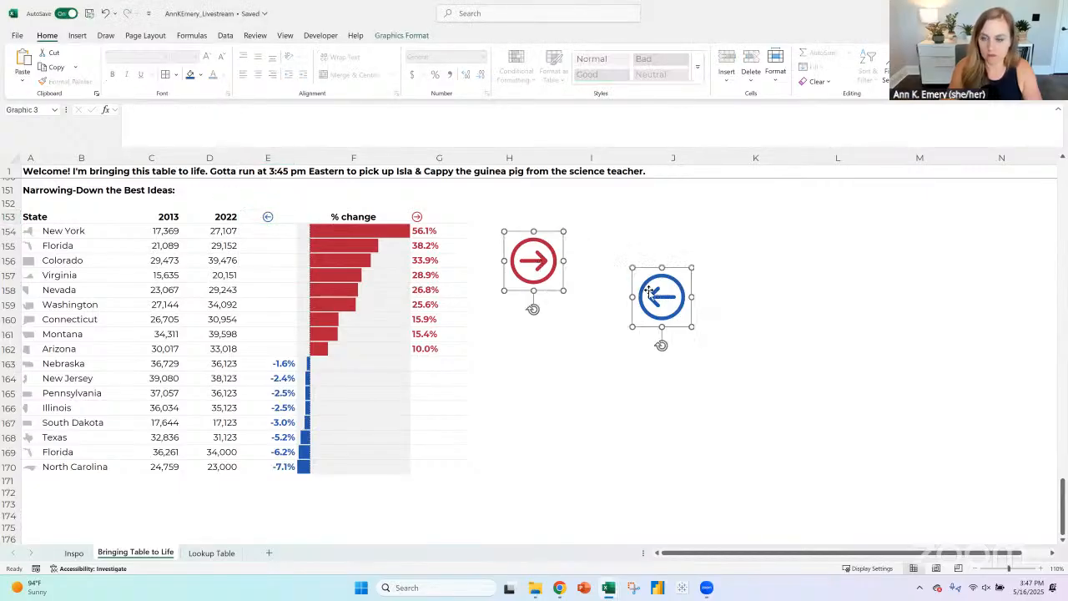
pyautogui.press('Delete')
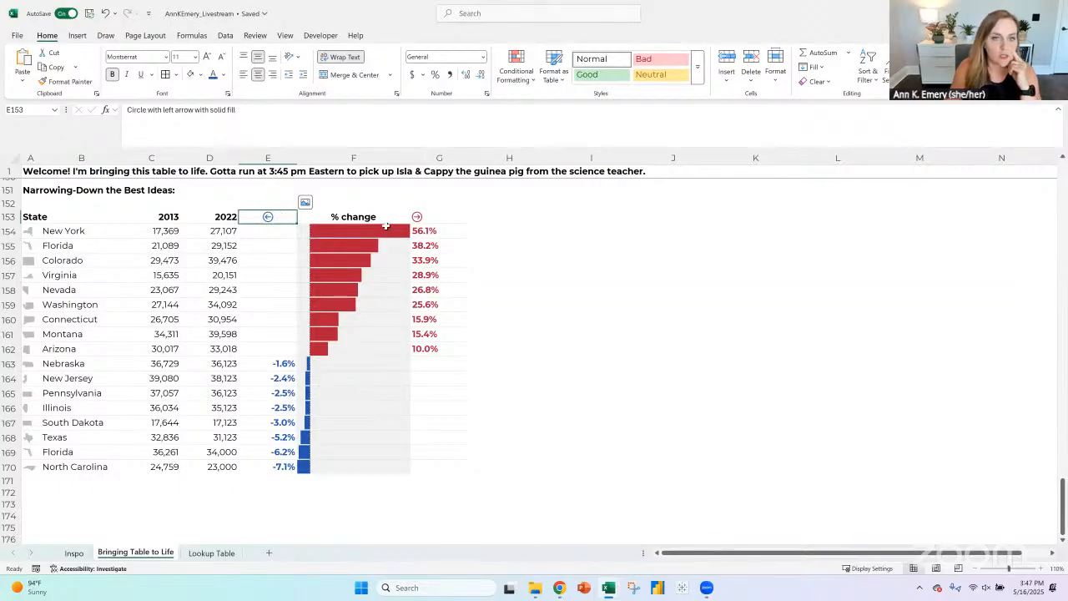
pyautogui.click(355, 220)
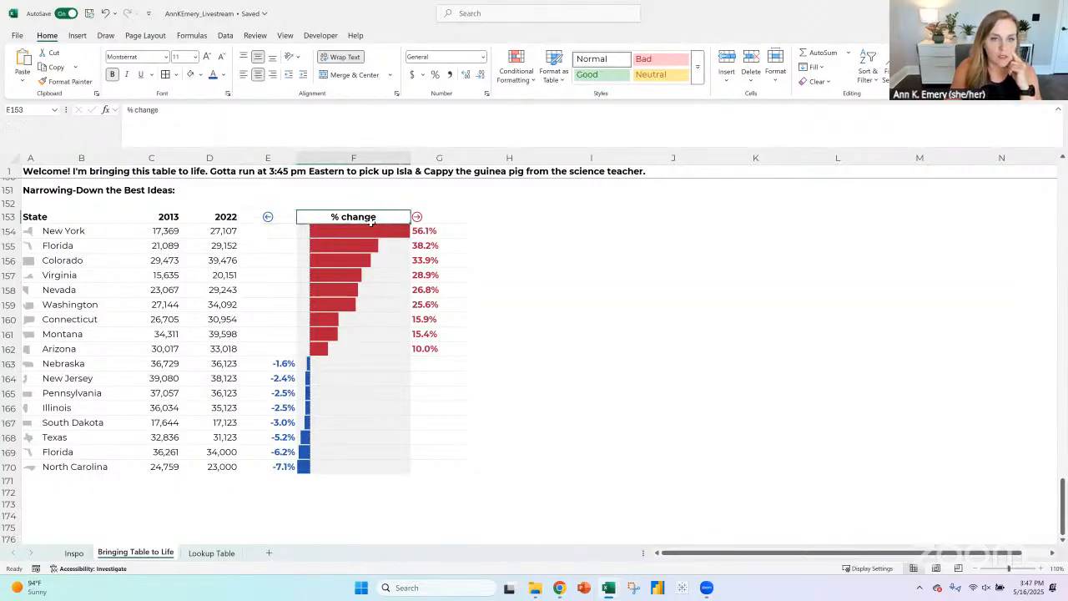
# - Insert a blank row above the header row of the narrowed-down table
pyautogui.click(338, 206)
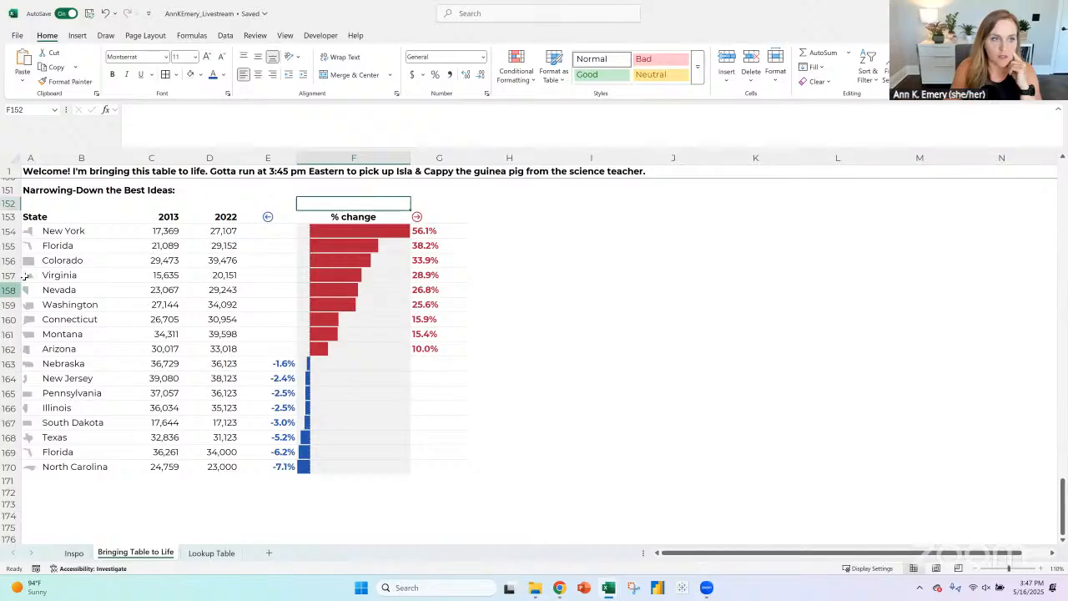
pyautogui.click(10, 216)
pyautogui.click(727, 63)
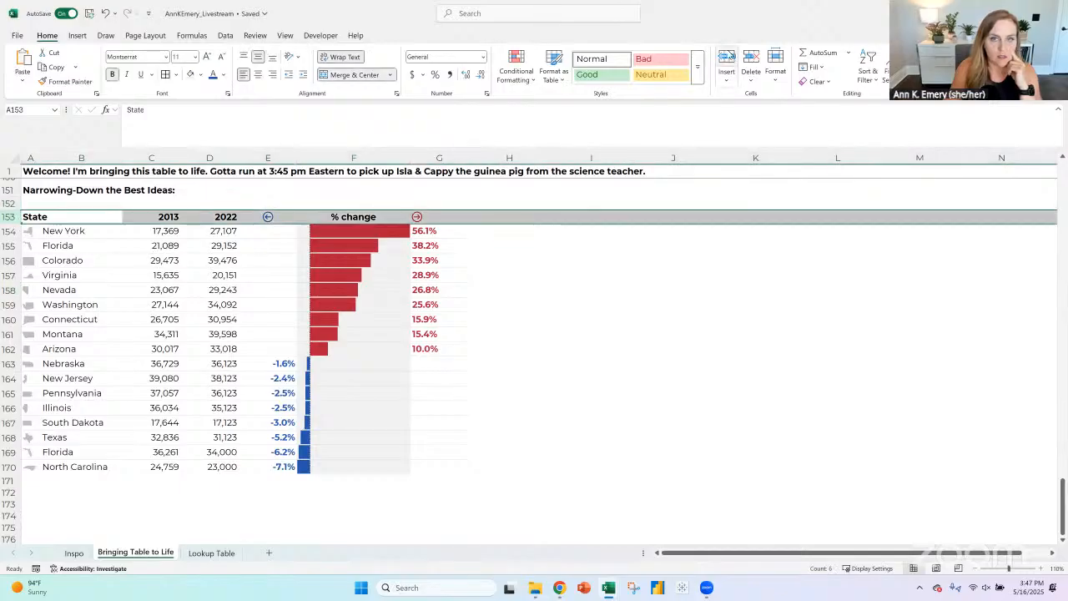
pyautogui.click(359, 227)
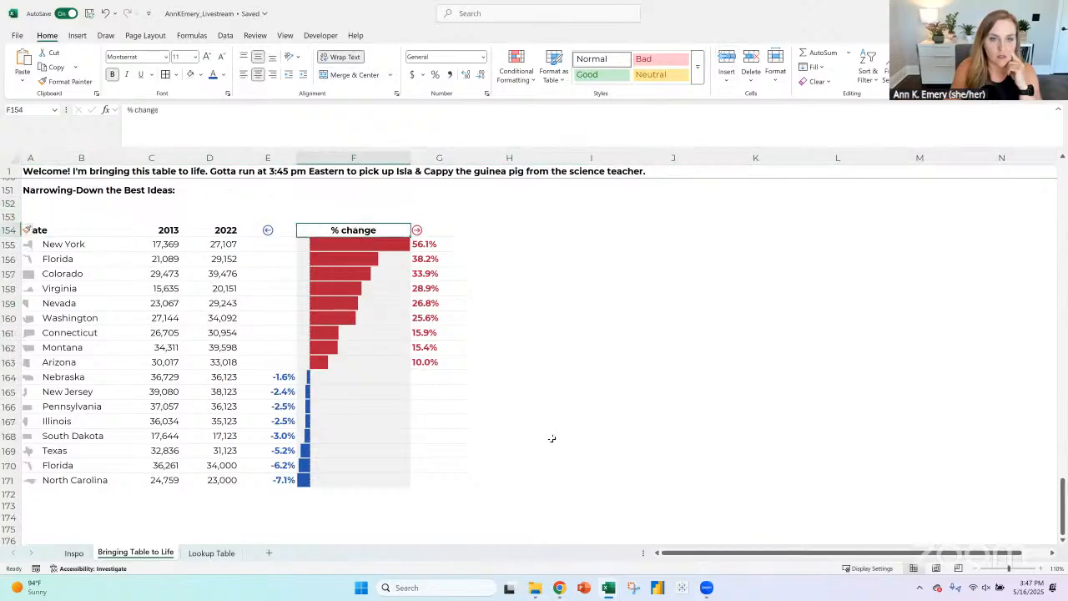
pyautogui.press('Up')
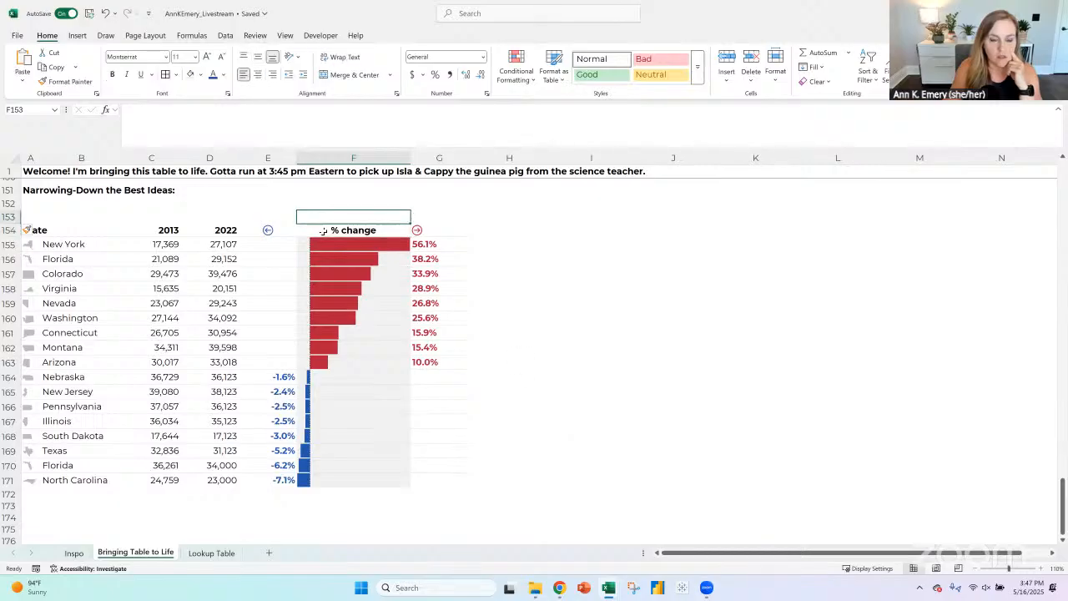
# - Enter the labels Decreases above the blue arrow and Increases above the red arrow in the blank row
pyautogui.click(286, 216)
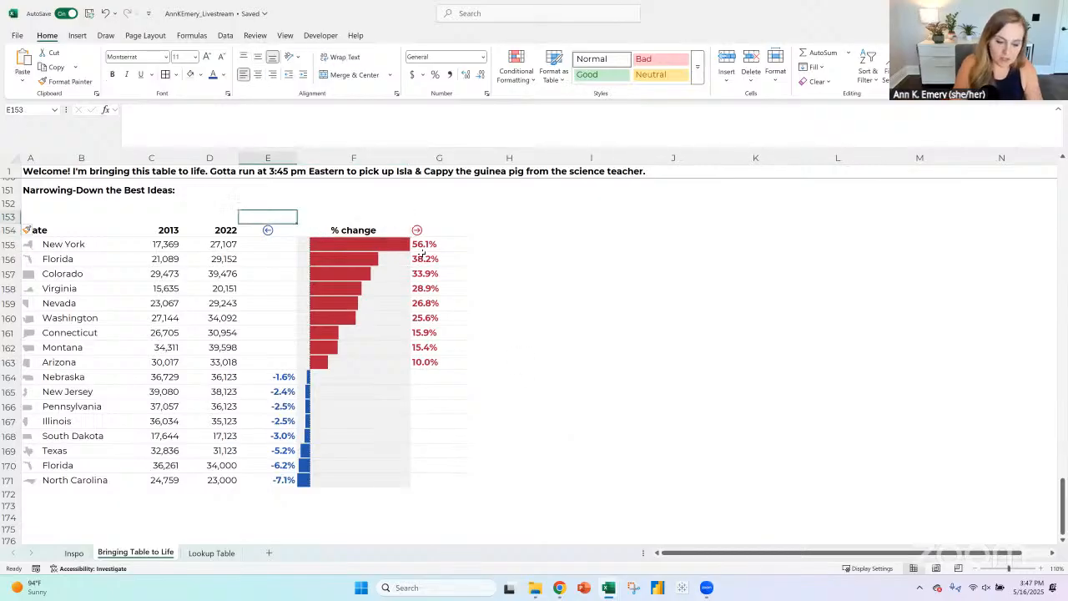
pyautogui.write('Decreases')
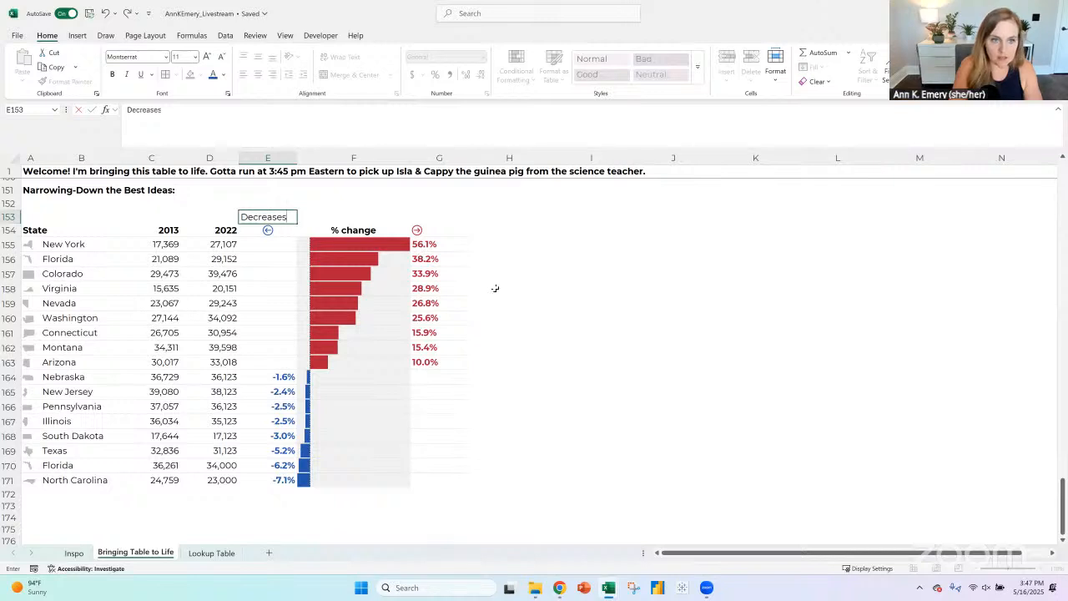
pyautogui.press('Tab')
pyautogui.press('Tab')
pyautogui.write('Incre')
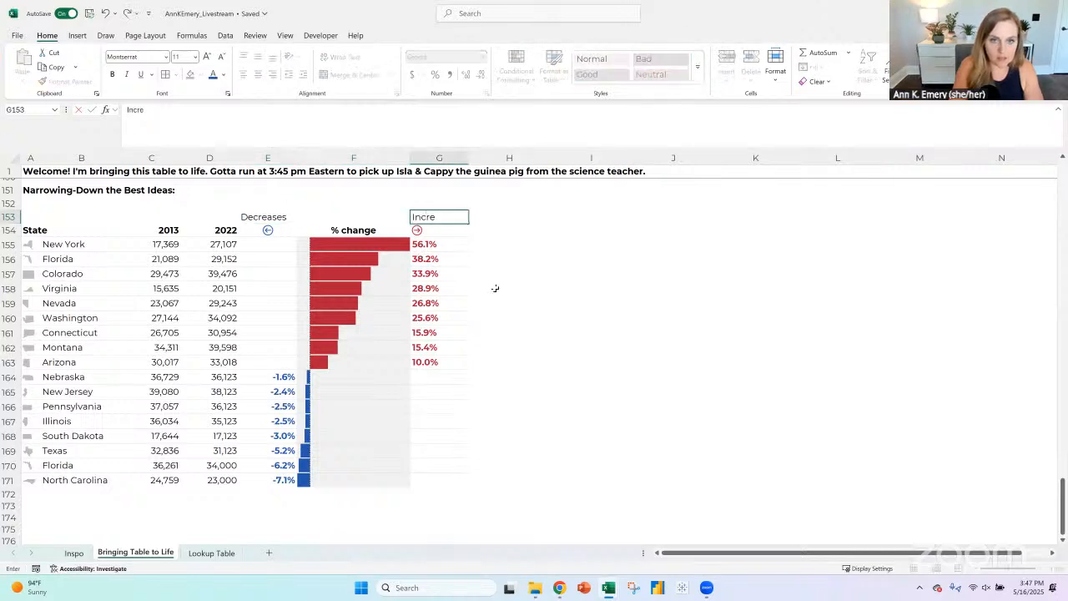
pyautogui.press('Return')
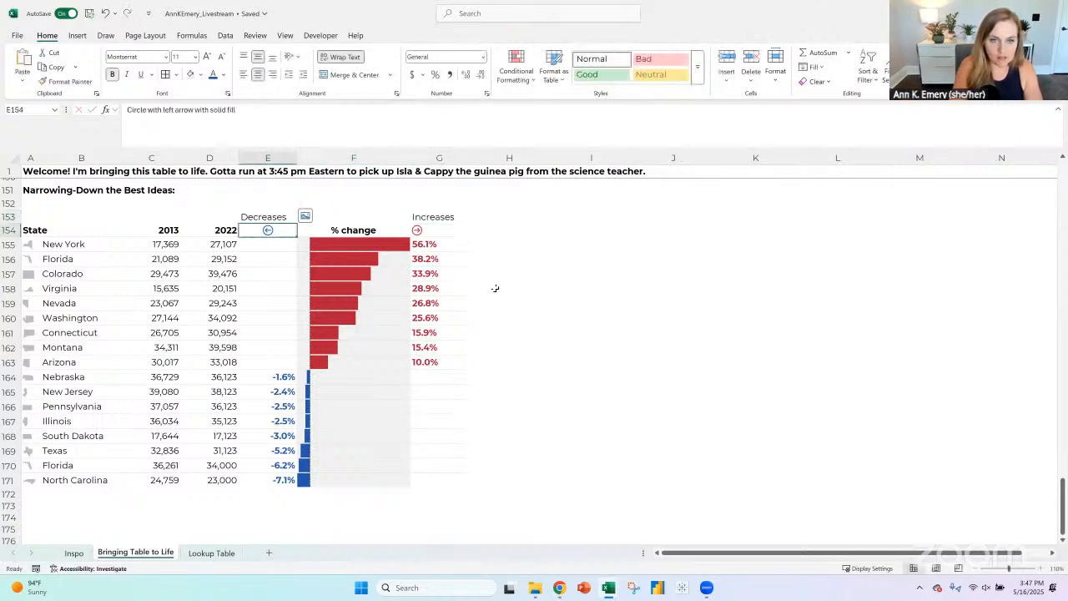
# - Clear the Decreases and Increases labels from E153:G153
pyautogui.moveTo(267, 216); pyautogui.dragTo(427, 211)
pyautogui.press('Delete')
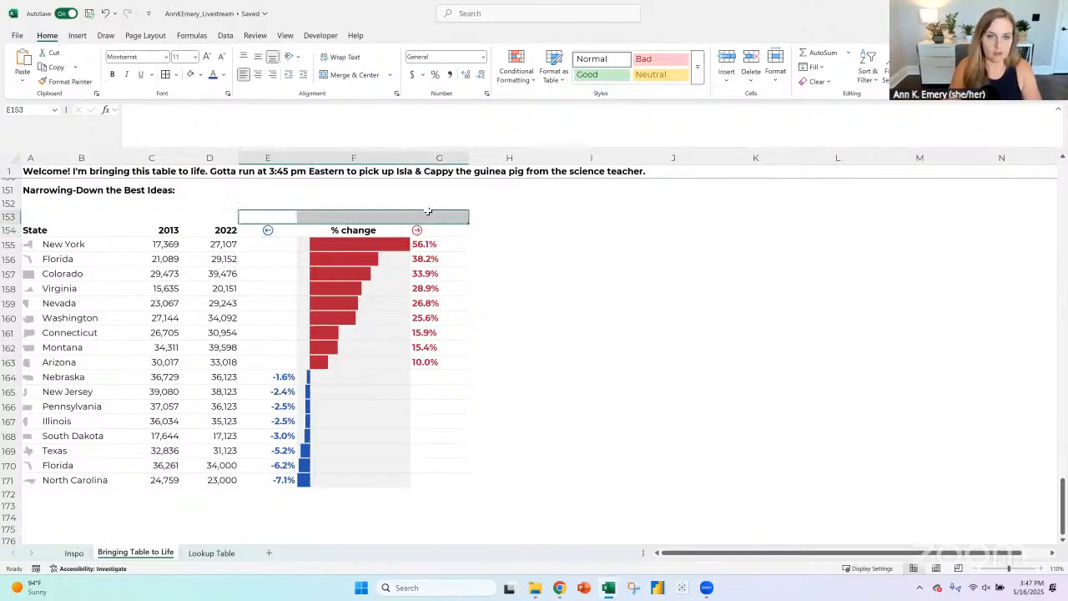
pyautogui.click(618, 478)
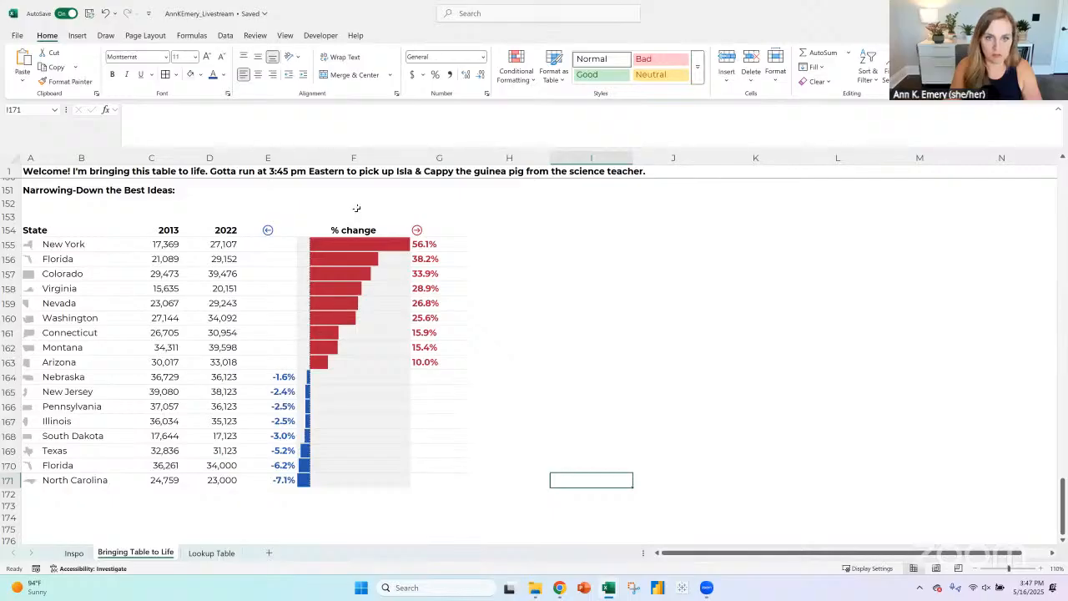
pyautogui.click(356, 208)
pyautogui.click(356, 215)
pyautogui.click(360, 229)
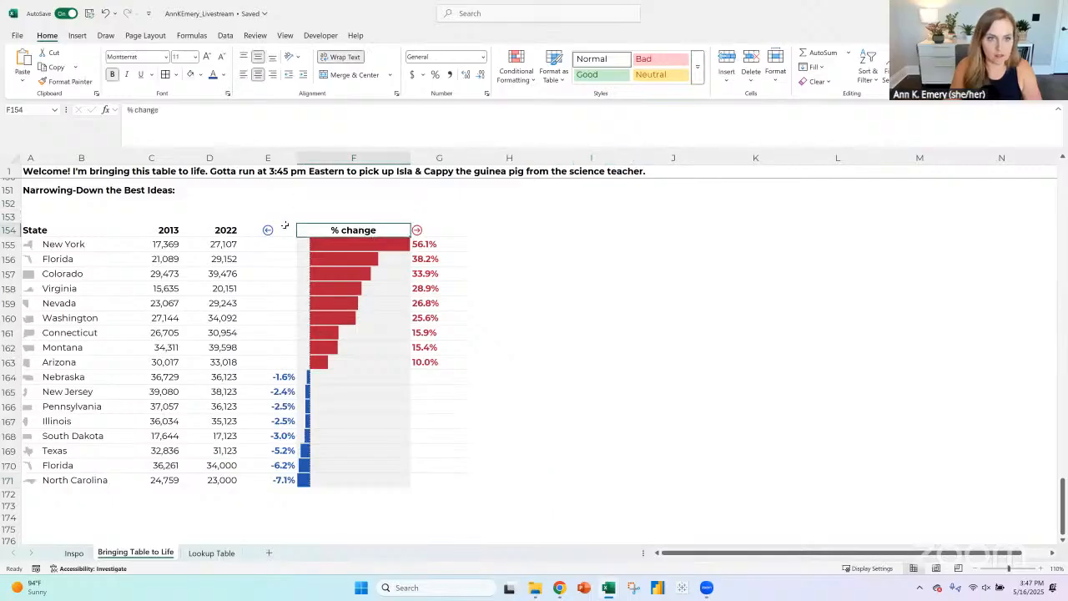
pyautogui.click(273, 157)
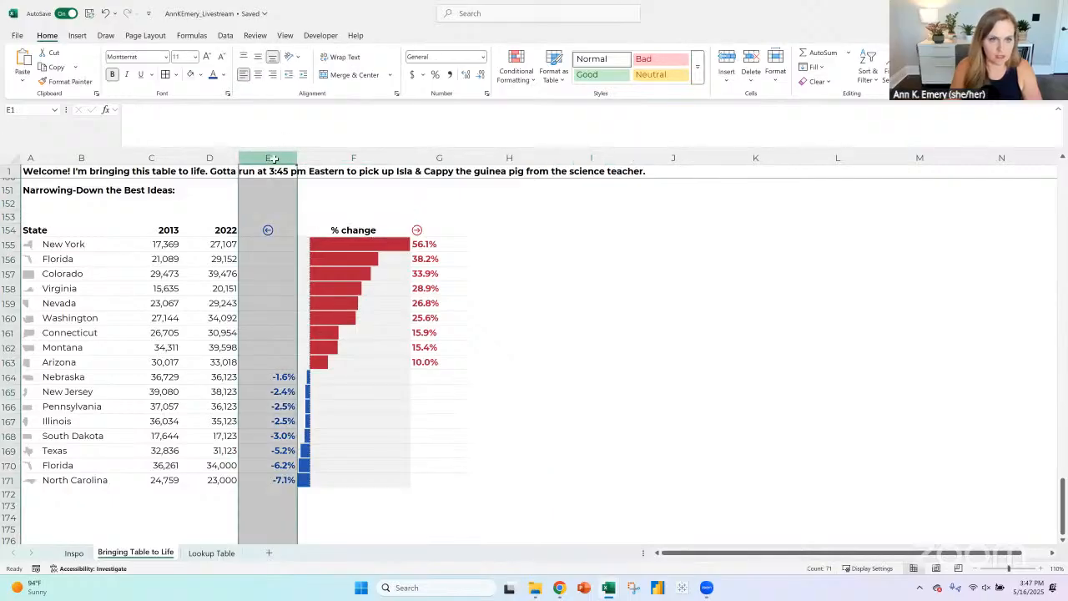
# - Right-align the blue left arrow in header cell E154
pyautogui.click(286, 232)
pyautogui.click(272, 75)
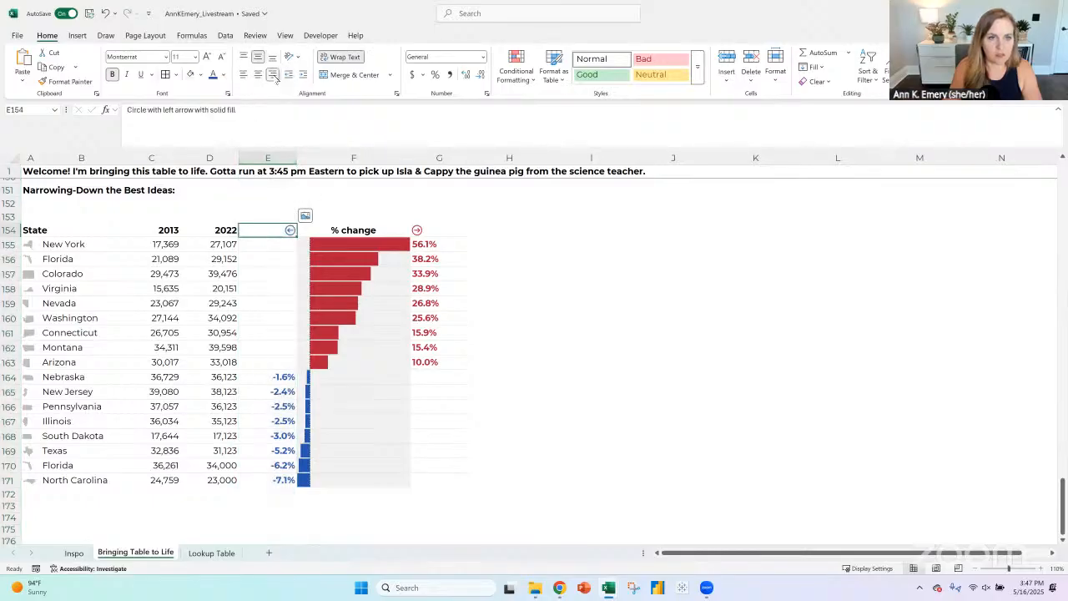
pyautogui.click(427, 231)
pyautogui.click(630, 380)
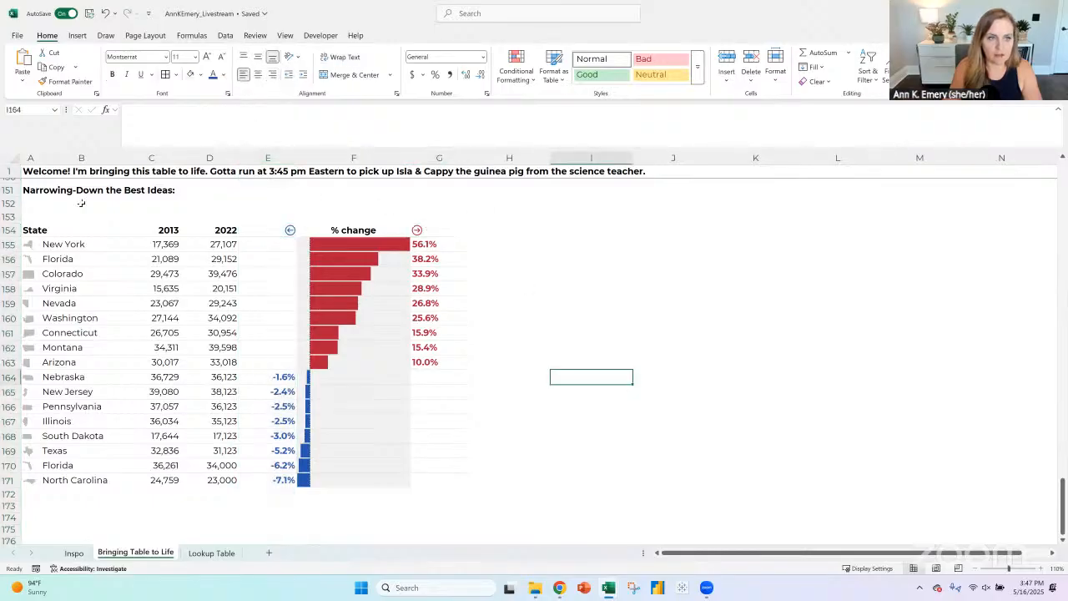
# - Try to paste a picture copy of the table A154:G171 at cell I154
pyautogui.moveTo(44, 230); pyautogui.dragTo(412, 481)
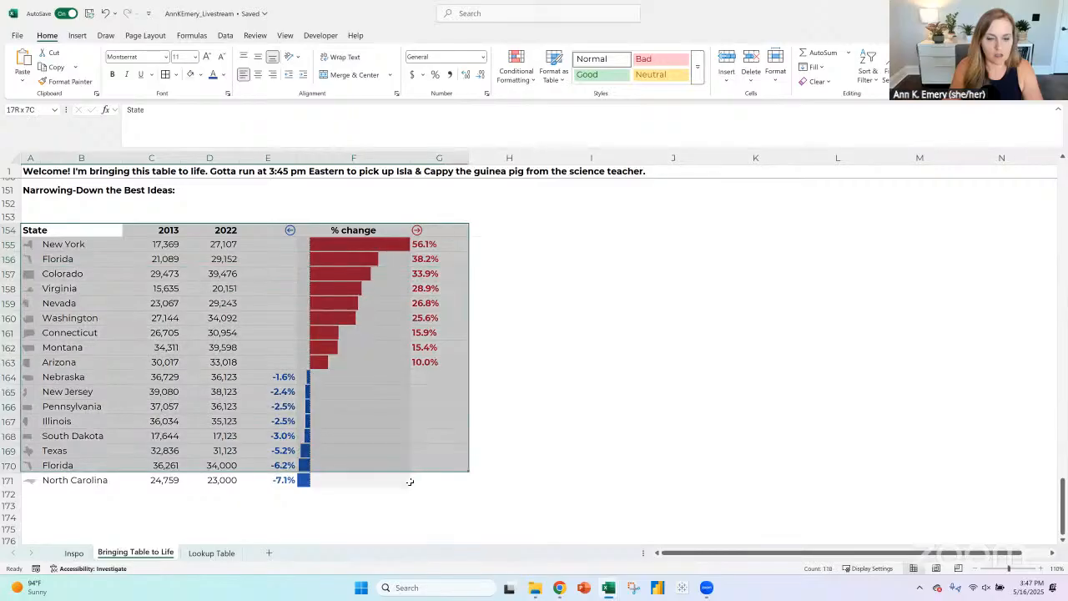
pyautogui.hotkey('ctrl', 'c')
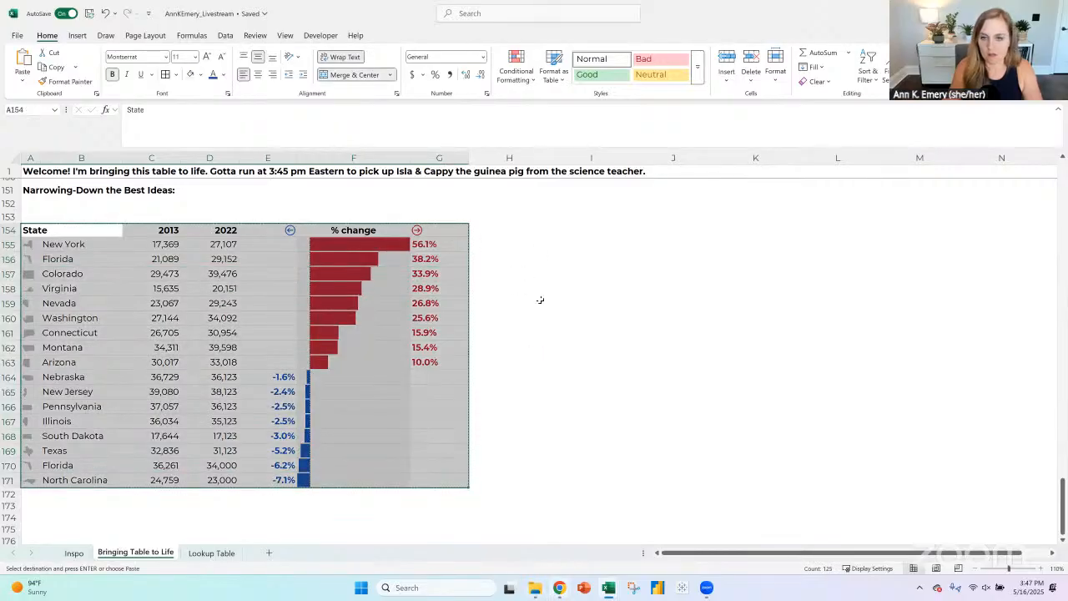
pyautogui.click(553, 233)
pyautogui.click(21, 81)
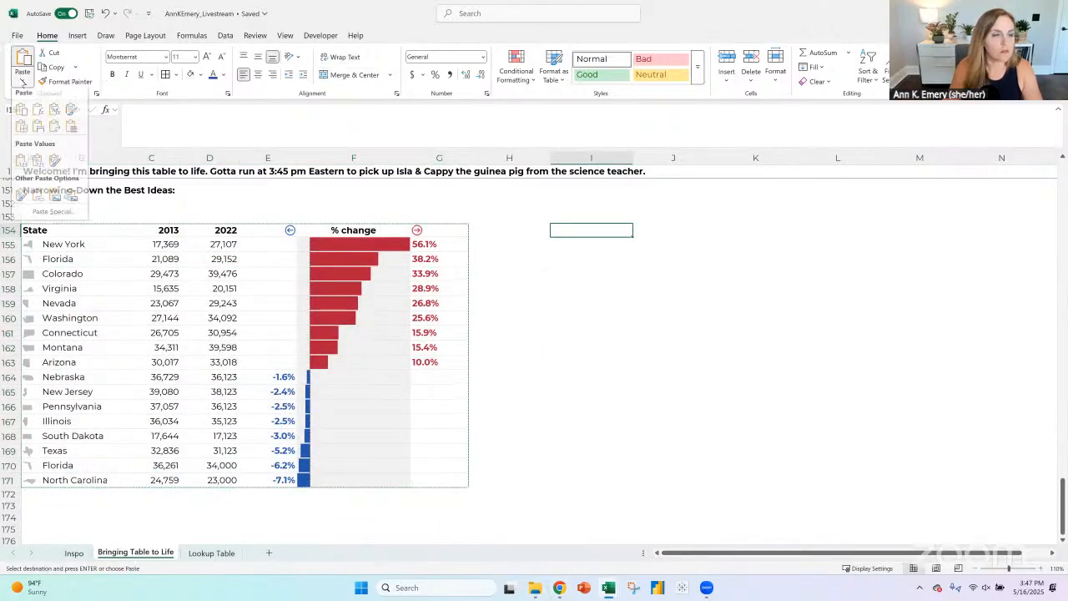
pyautogui.click(54, 202)
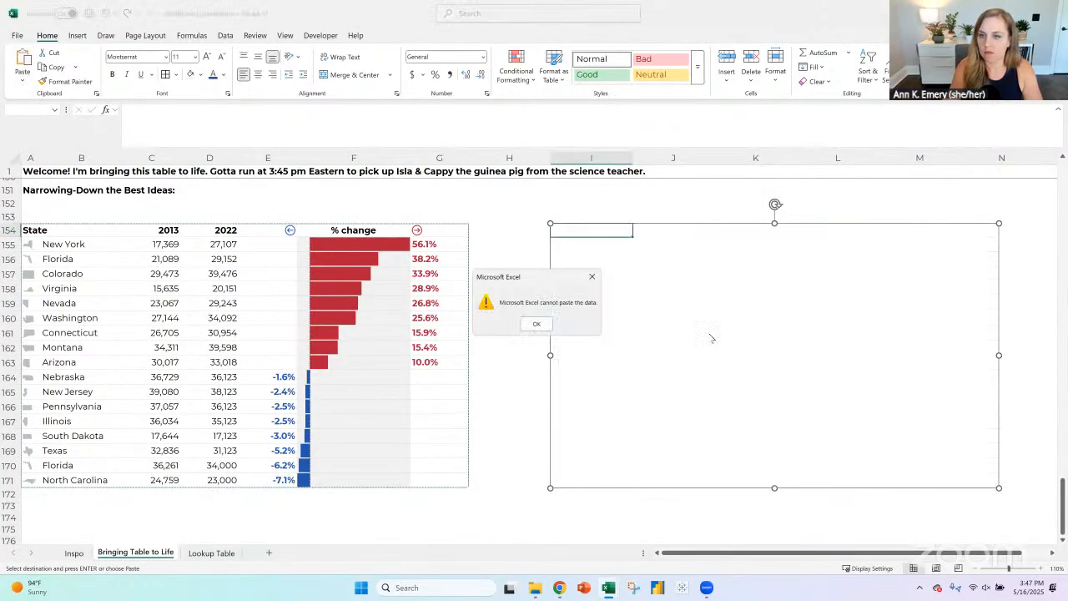
pyautogui.click(534, 323)
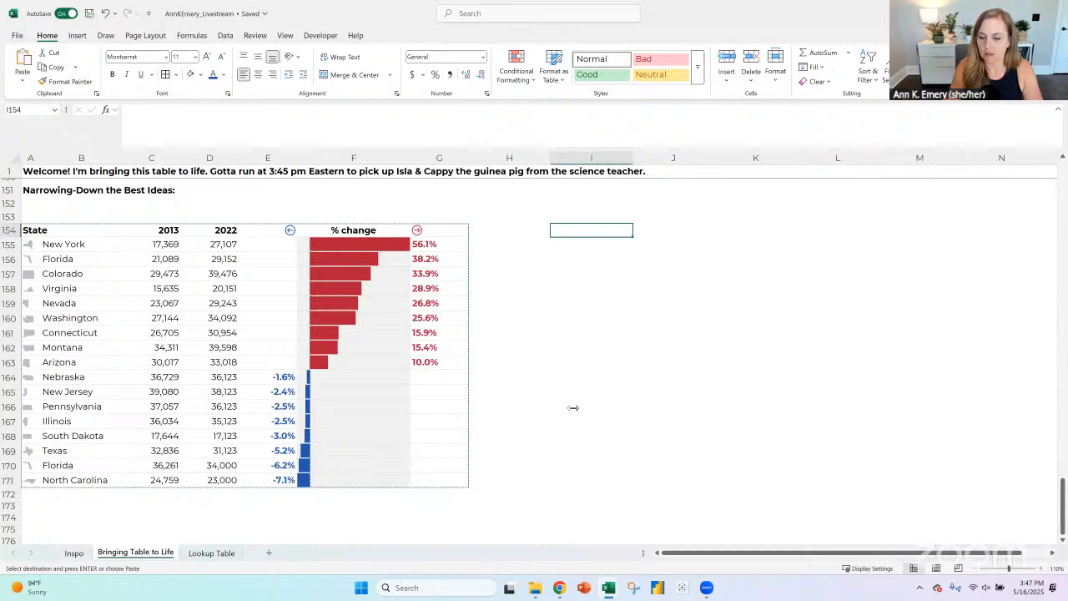
# - Switch to PowerPoint, create a blank presentation and add a second slide with the Blank layout
pyautogui.click(584, 588)
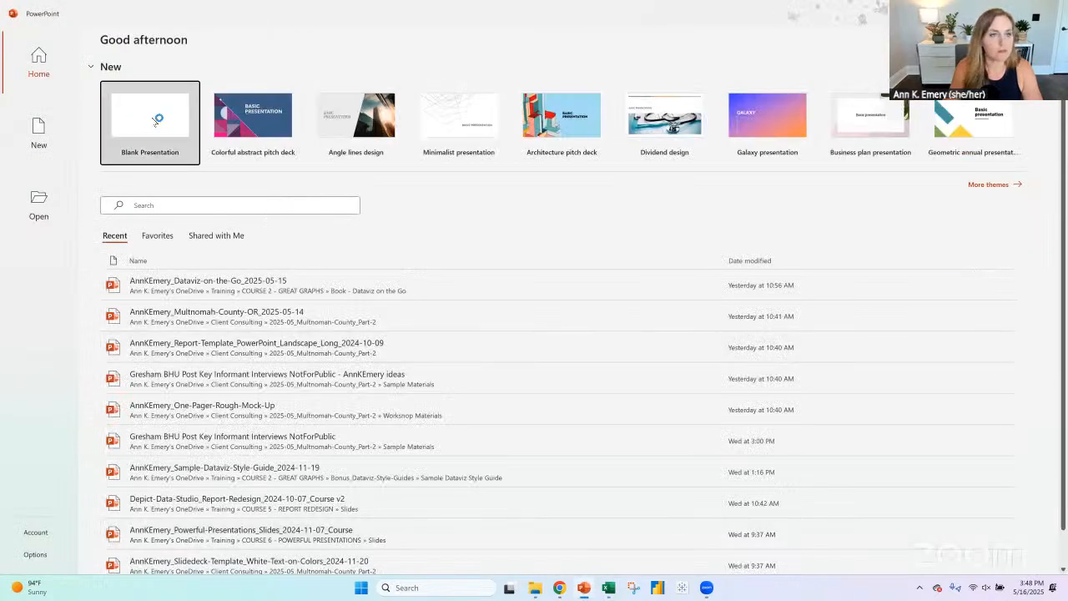
pyautogui.click(156, 121)
pyautogui.click(125, 75)
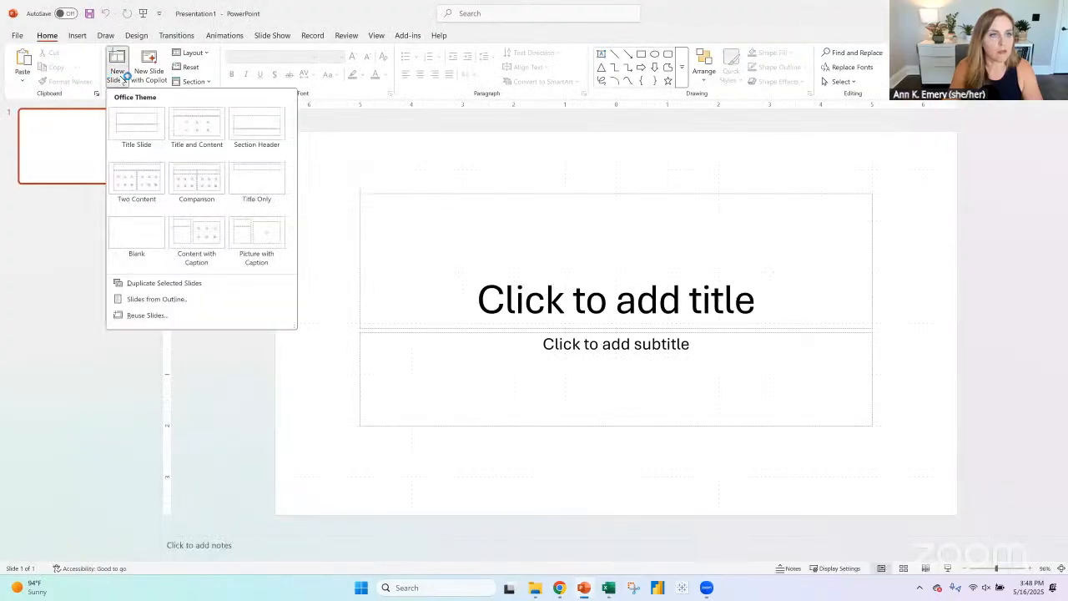
pyautogui.click(151, 234)
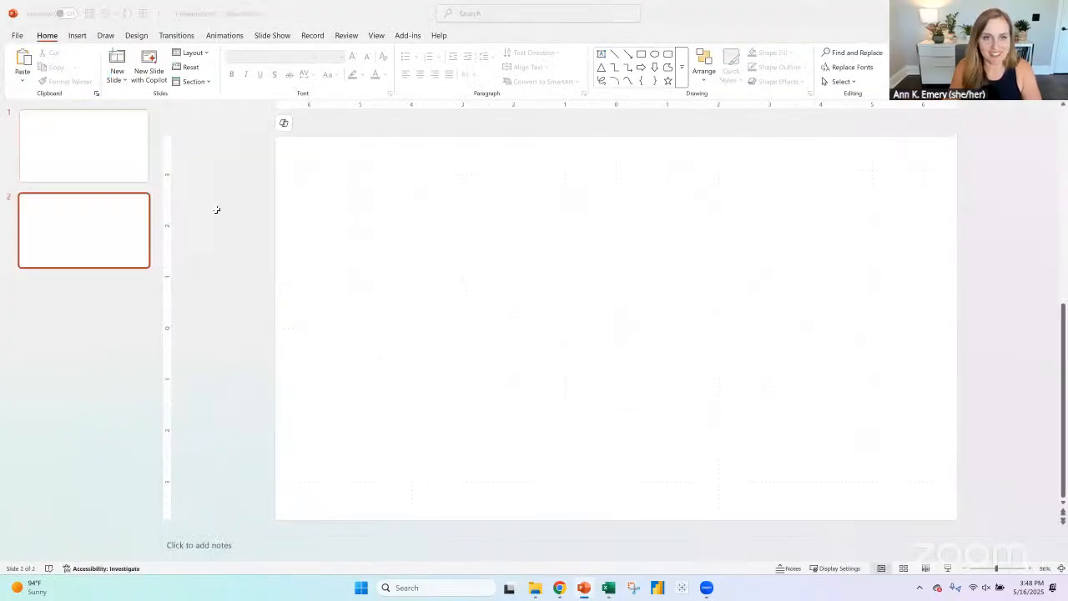
# - Copy the finished table A154:G171 from Excel and paste it as a picture on the blank PowerPoint slide
pyautogui.hotkey('alt', 'Tab')
pyautogui.moveTo(34, 229); pyautogui.dragTo(419, 486)
pyautogui.hotkey('alt', 'Tab')
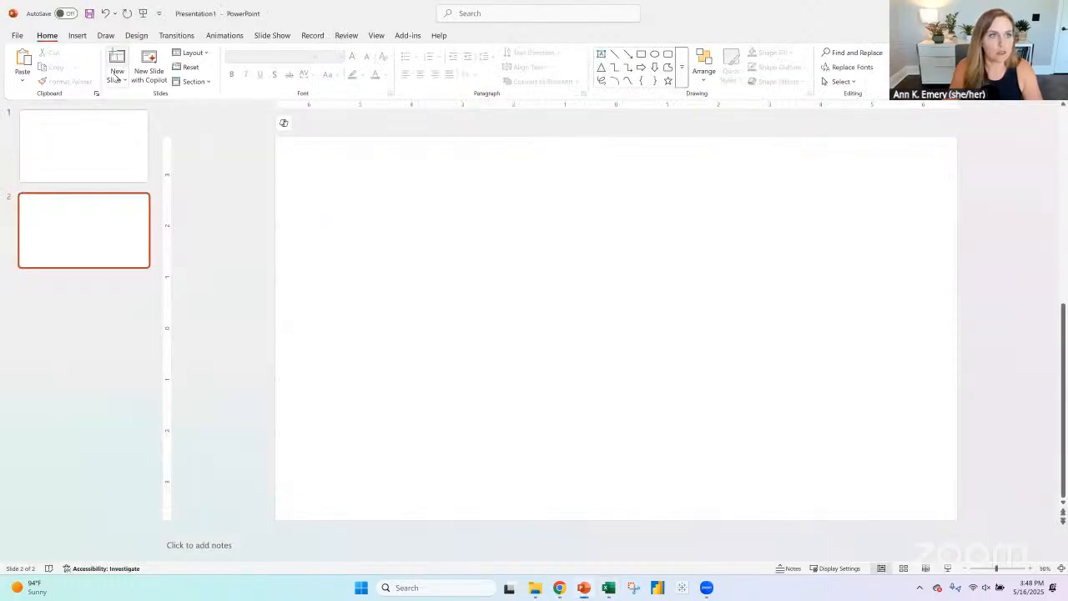
pyautogui.click(25, 79)
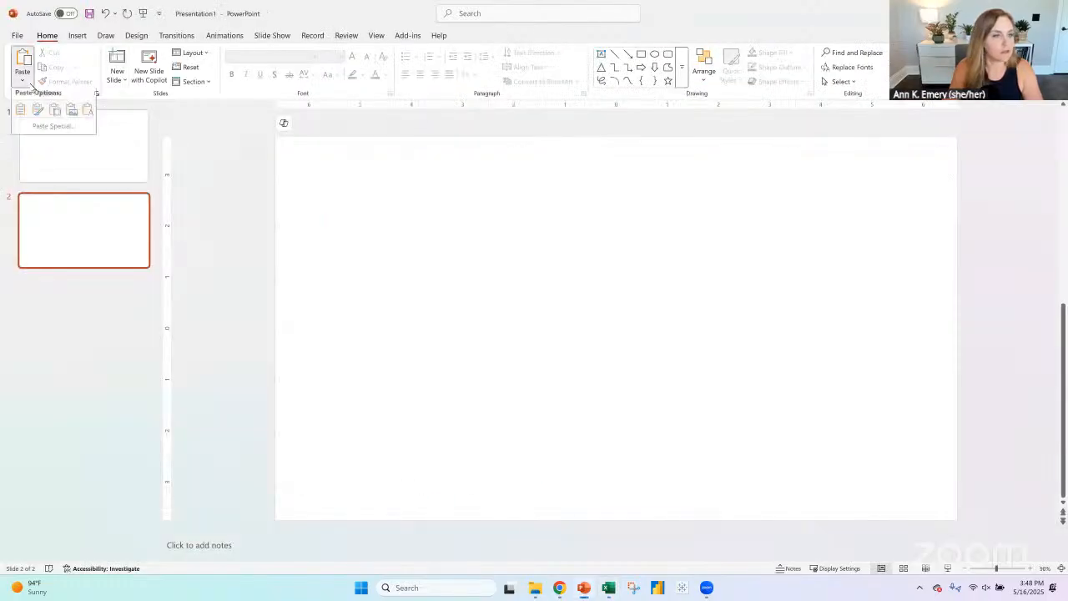
pyautogui.click(72, 116)
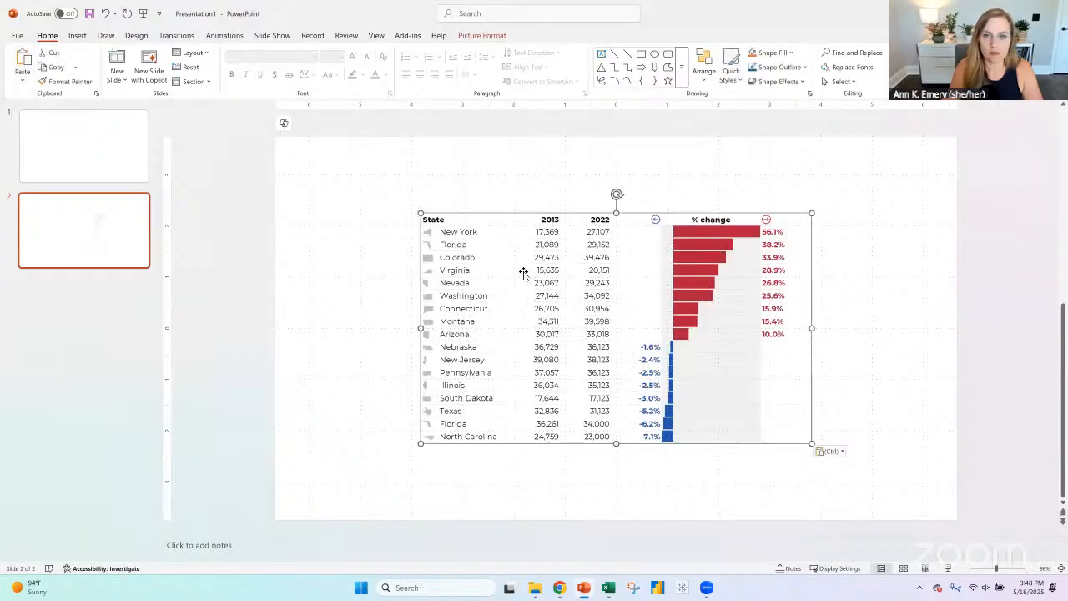
# - Start saving the table picture as an image file and choose the folder 2025-05-16_Livestream inside Writing
pyautogui.rightClick(523, 270)
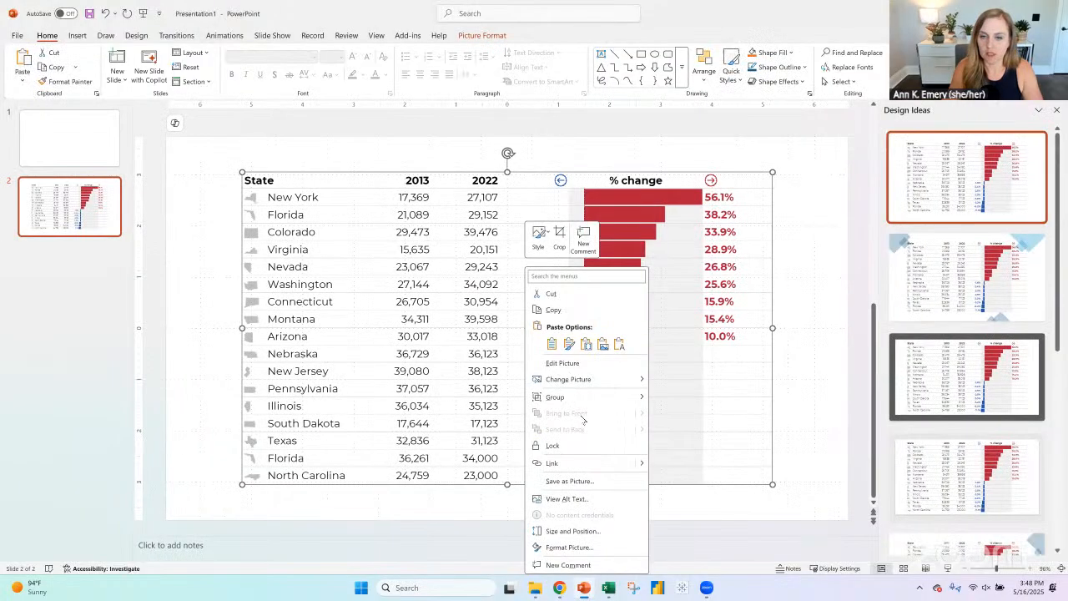
pyautogui.click(589, 486)
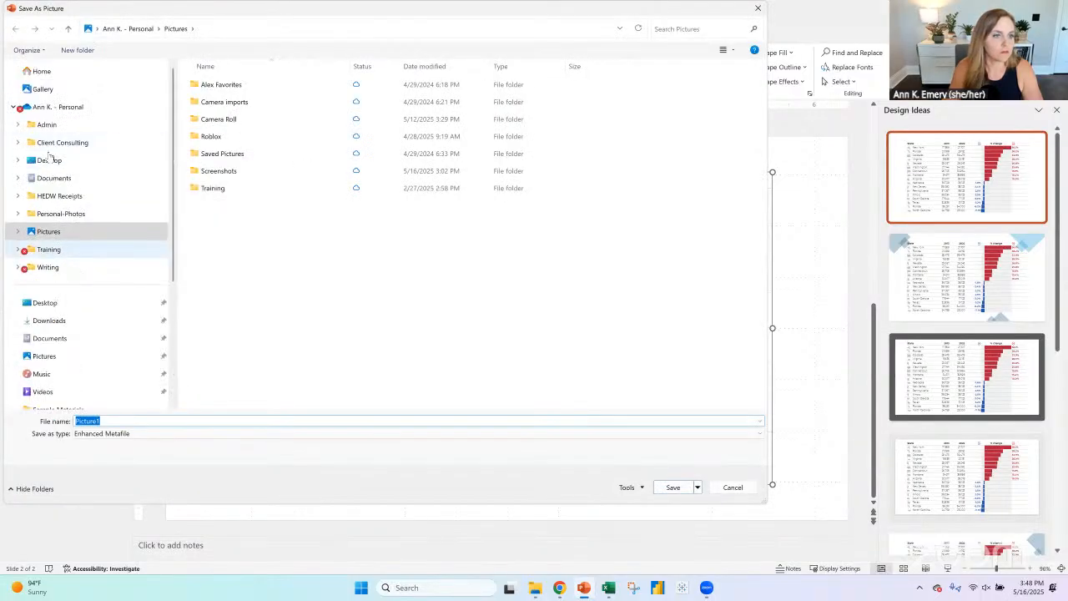
pyautogui.click(46, 267)
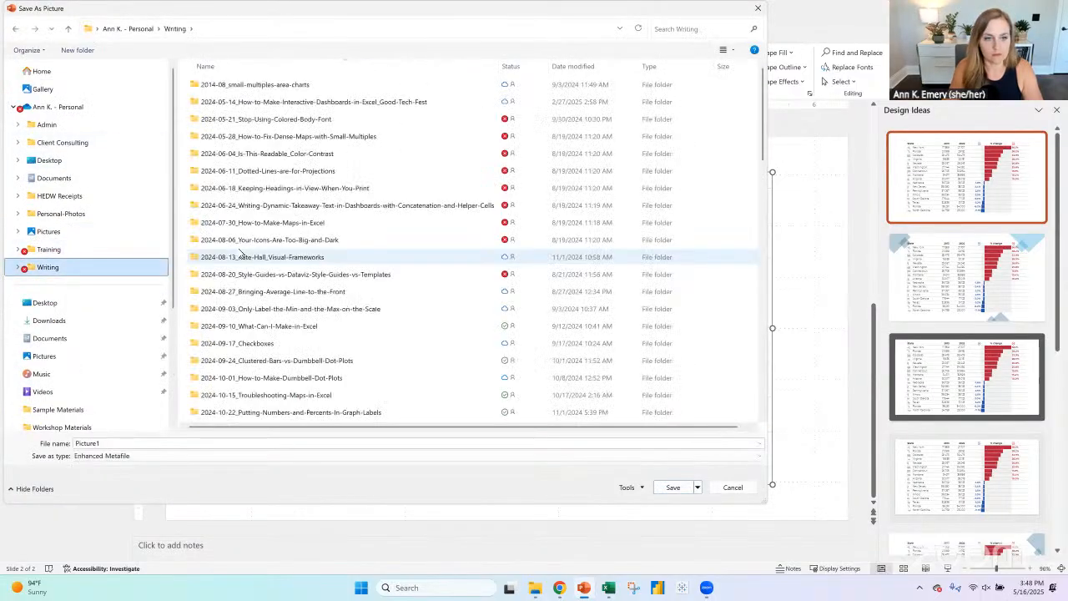
pyautogui.scroll(-7, 242, 259)
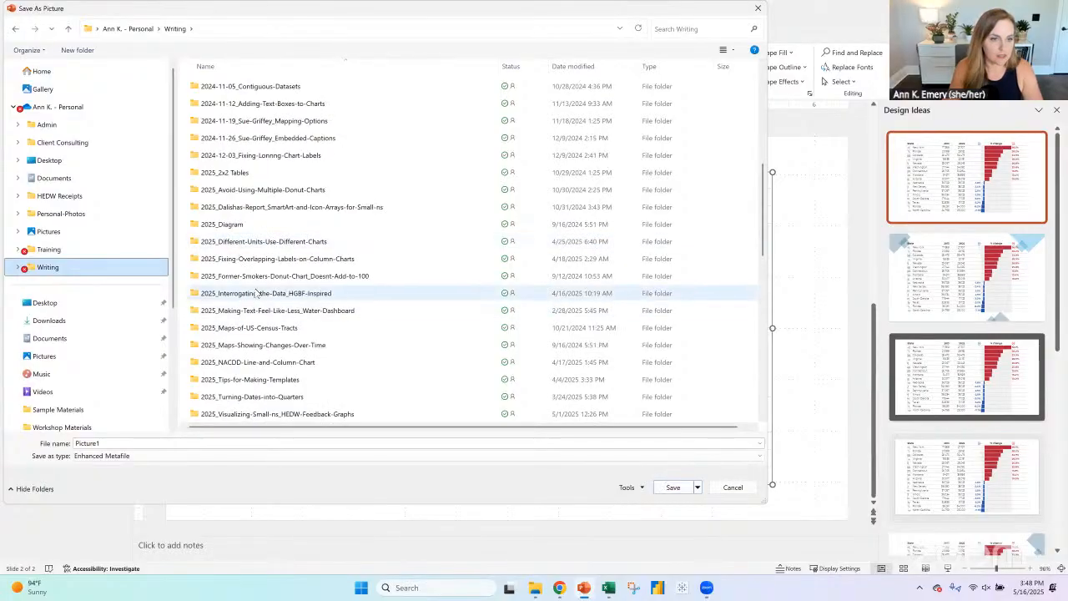
pyautogui.scroll(-10, 257, 293)
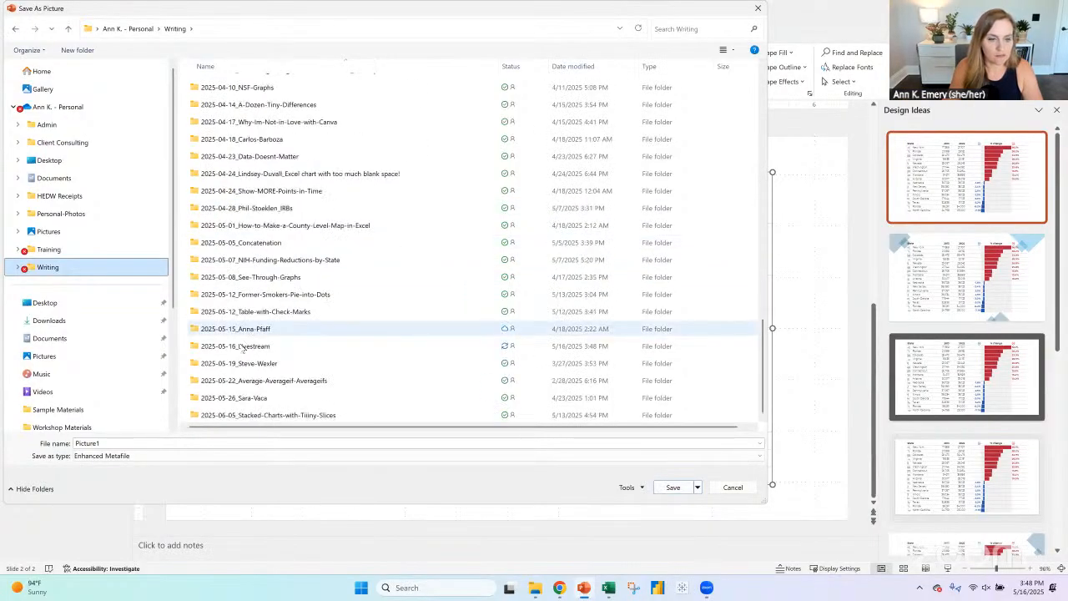
pyautogui.doubleClick(242, 347)
# - Name the picture file with the author's name followed by _Bringing-the-Table-to-Life and save it as an Enhanced Metafile
pyautogui.doubleClick(232, 443)
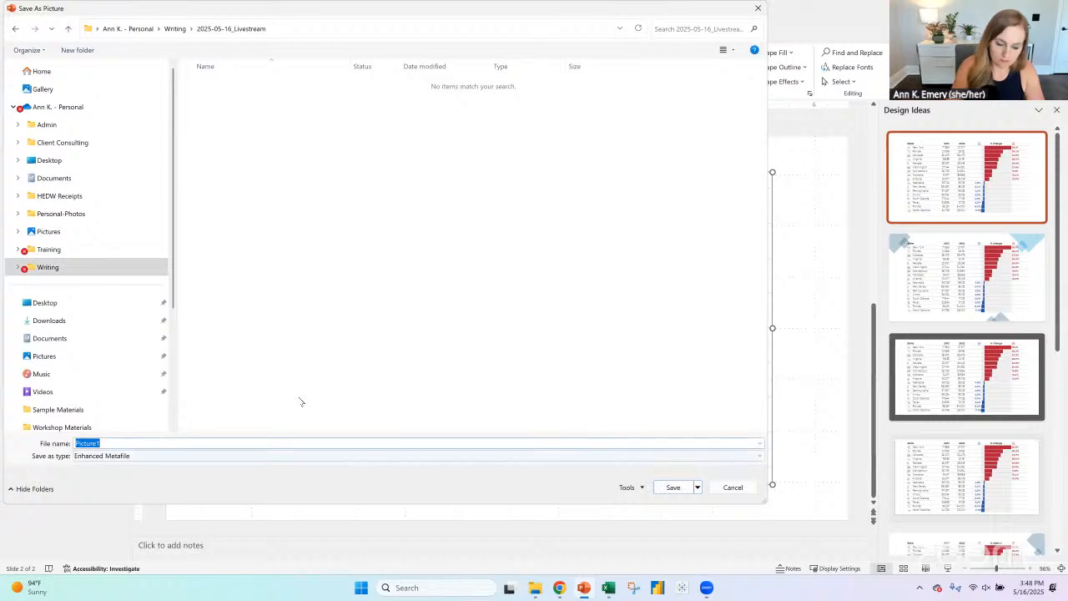
pyautogui.write('AnnKEmery_')
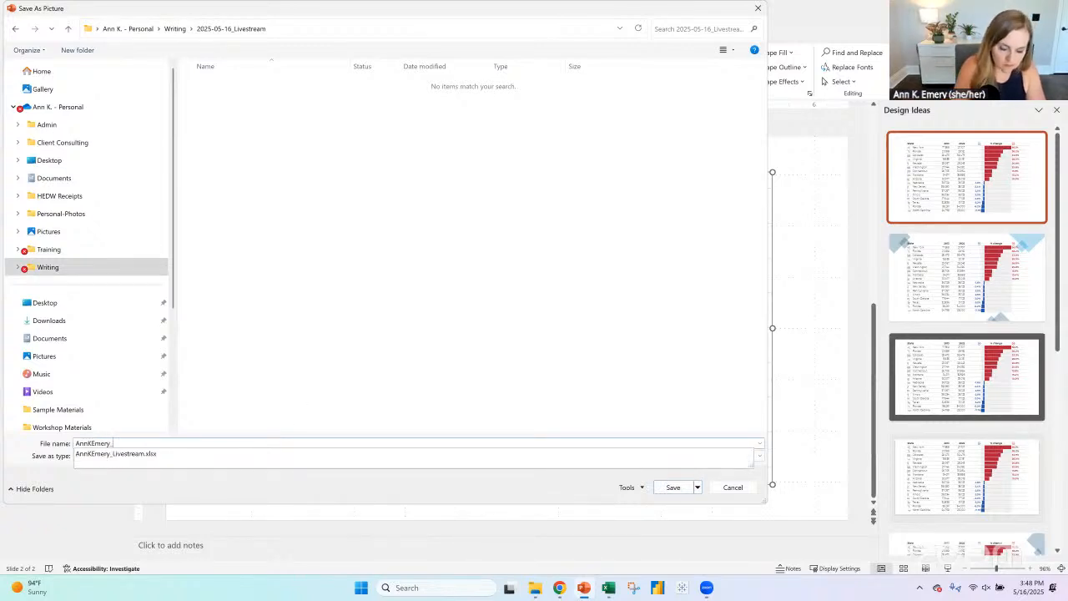
pyautogui.write('Bringing-t')
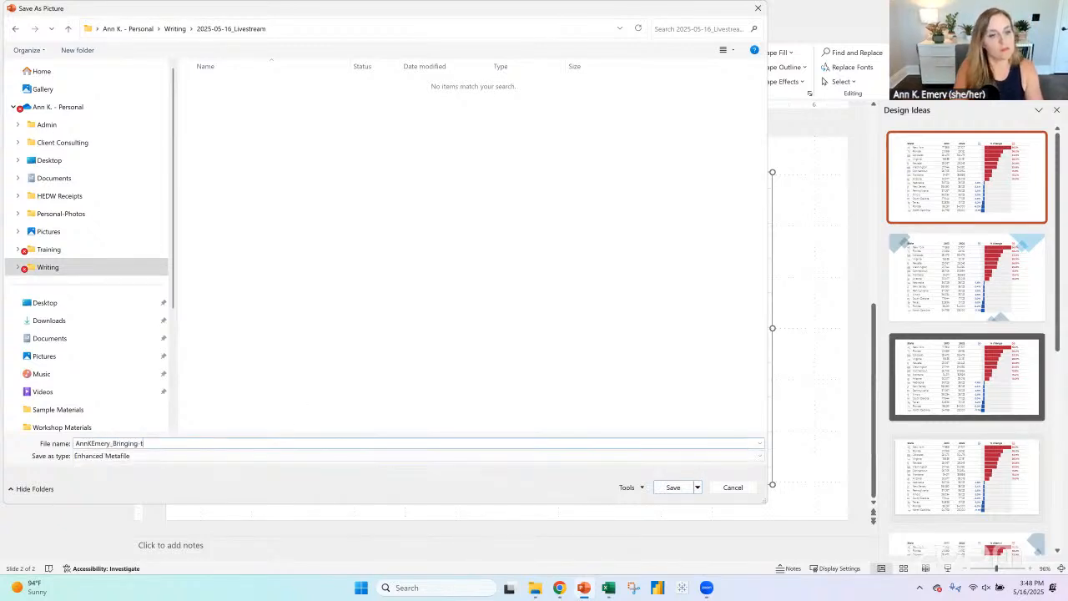
pyautogui.write('he-Table-to-Life')
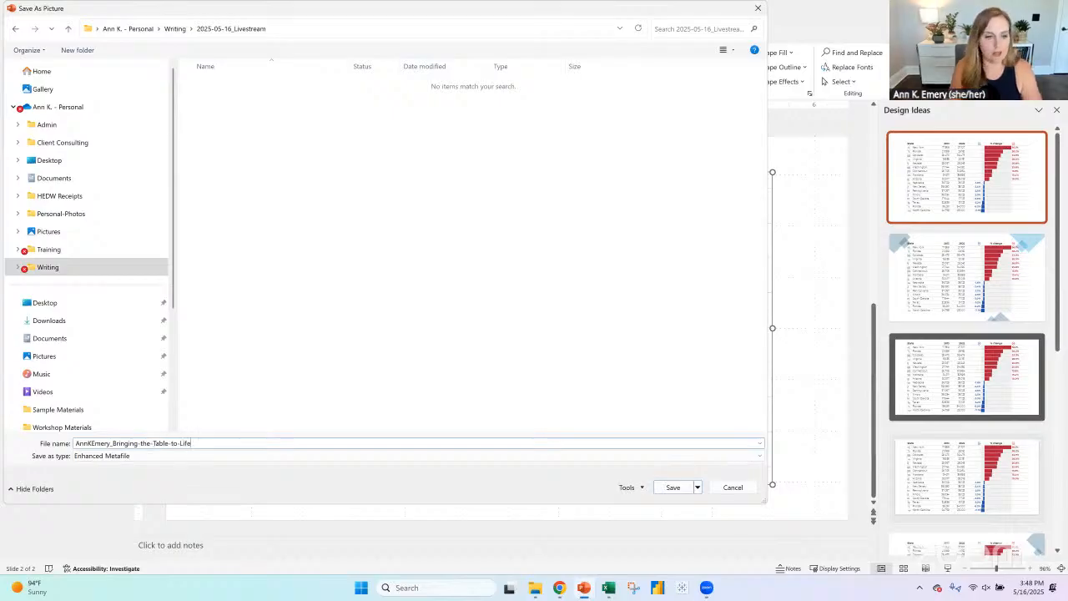
pyautogui.click(683, 489)
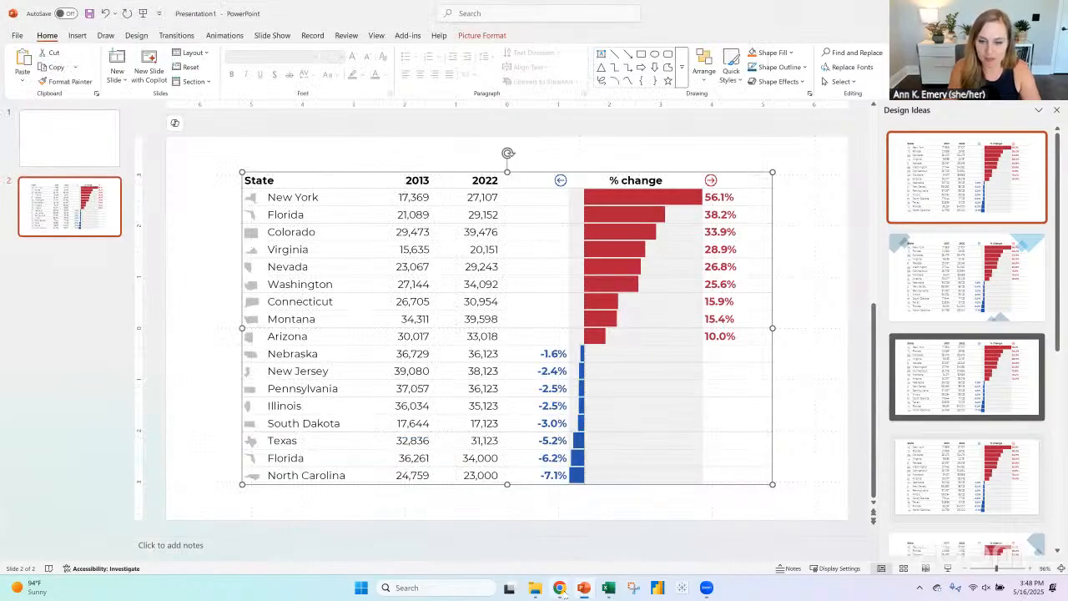
# - Switch to Chrome and bring up the comment box under the LinkedIn post with the 2013 vs. 2022 HIV table
pyautogui.moveTo(565, 595)
pyautogui.click(580, 503)
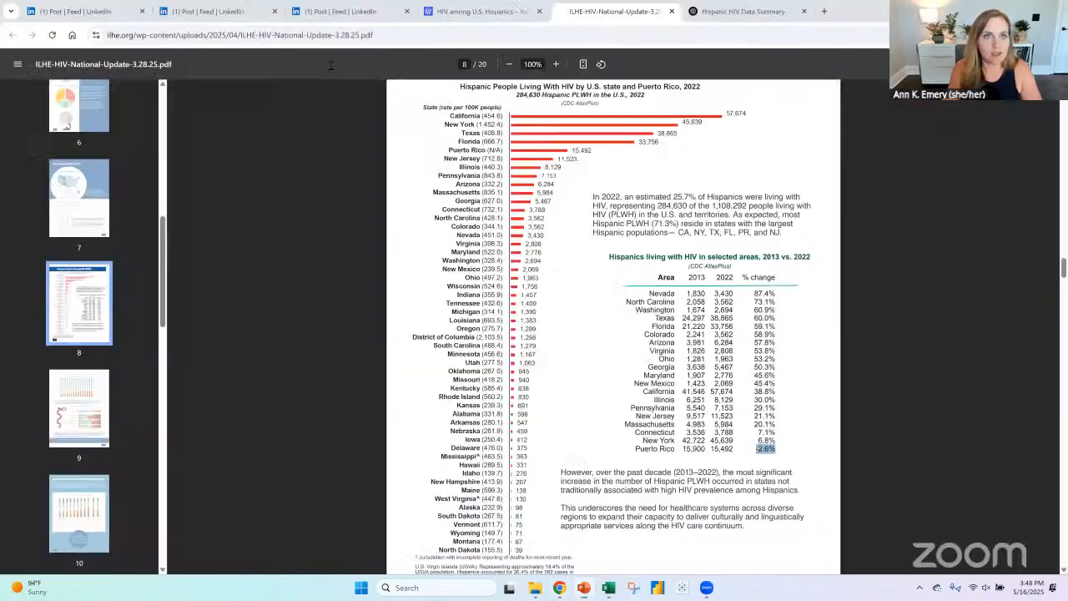
pyautogui.click(488, 16)
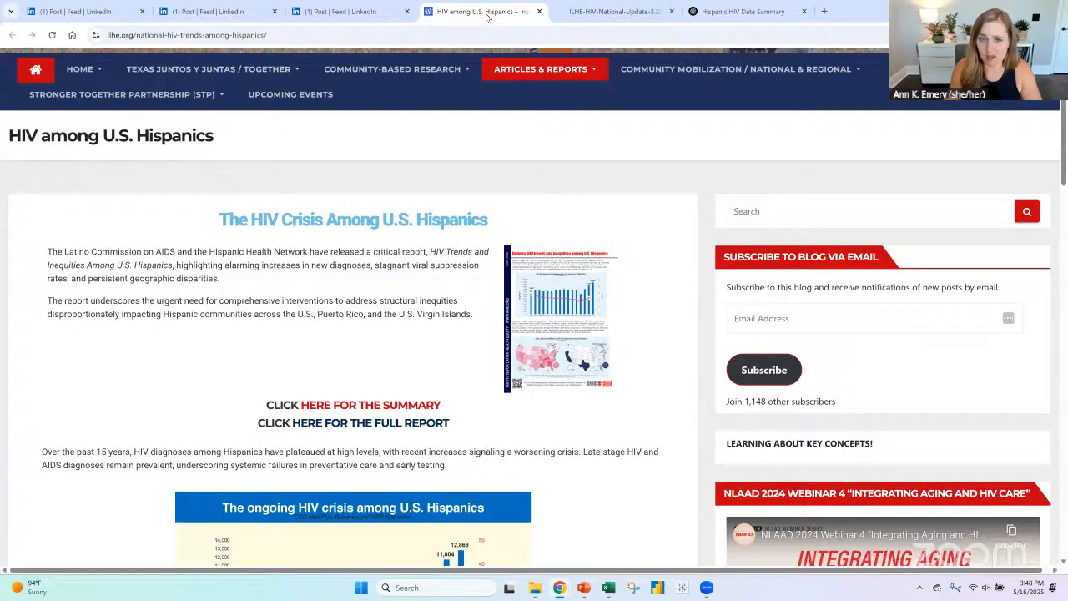
pyautogui.click(315, 12)
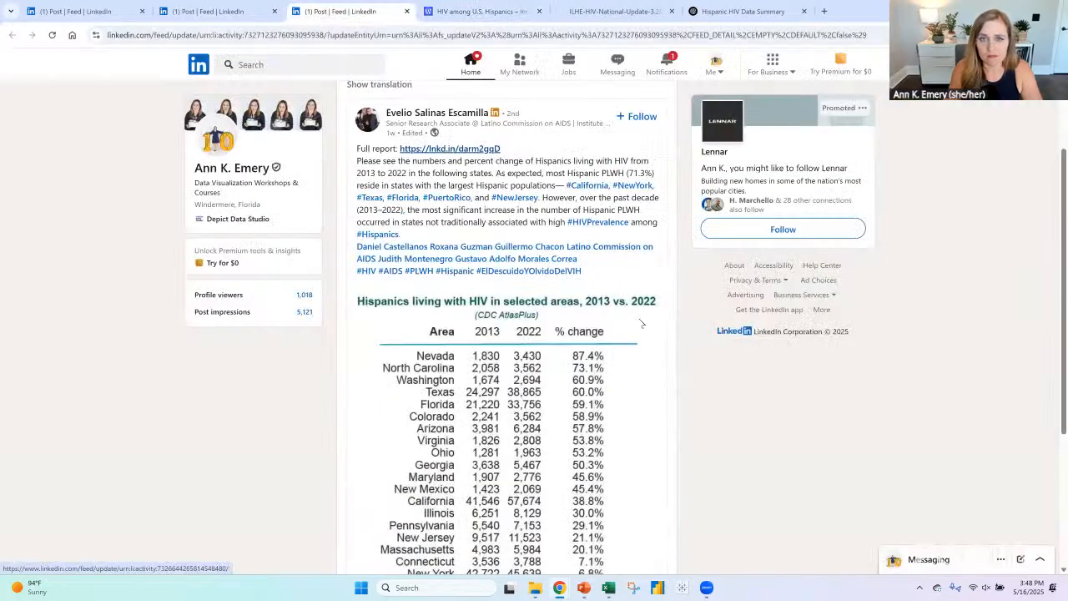
pyautogui.scroll(-2, 458, 481)
pyautogui.scroll(-1, 457, 481)
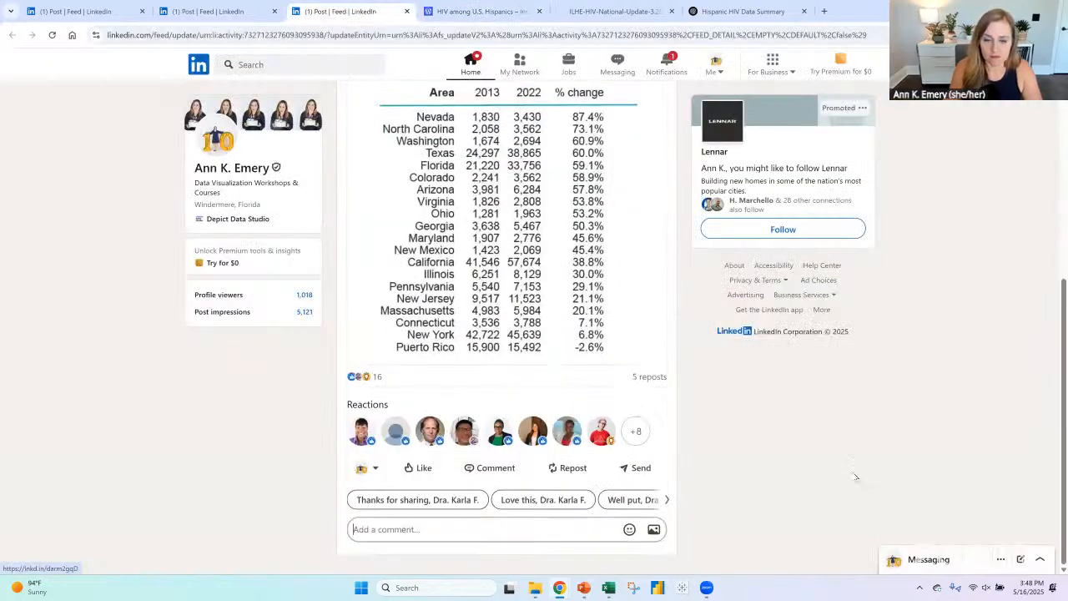
# - Start a comment on the post reading "I played around with *pretend* versions of these numbers -- ie"
pyautogui.write('I')
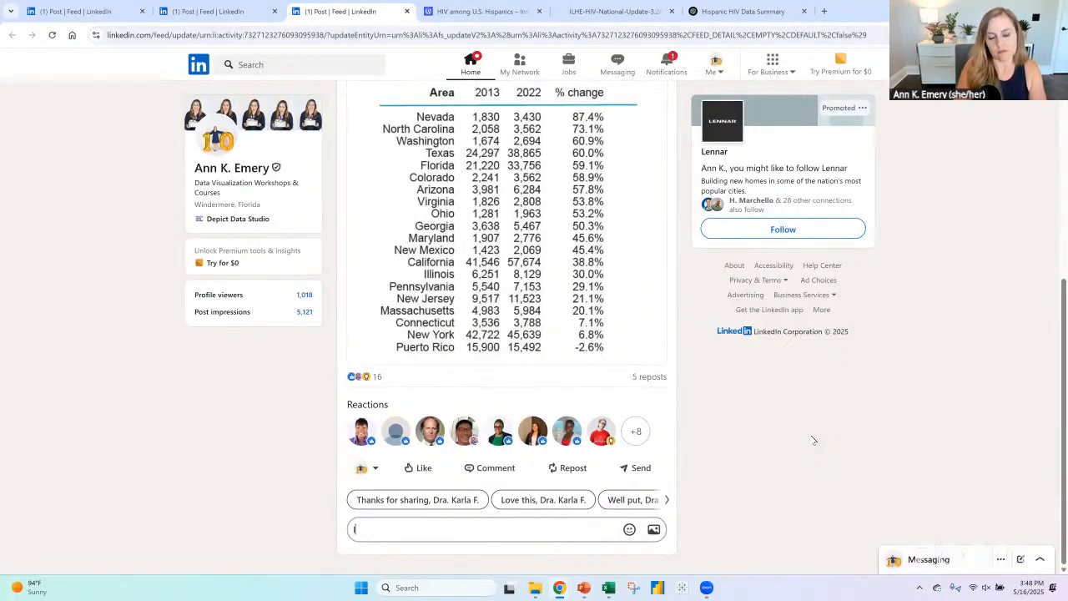
pyautogui.write(' plaed')
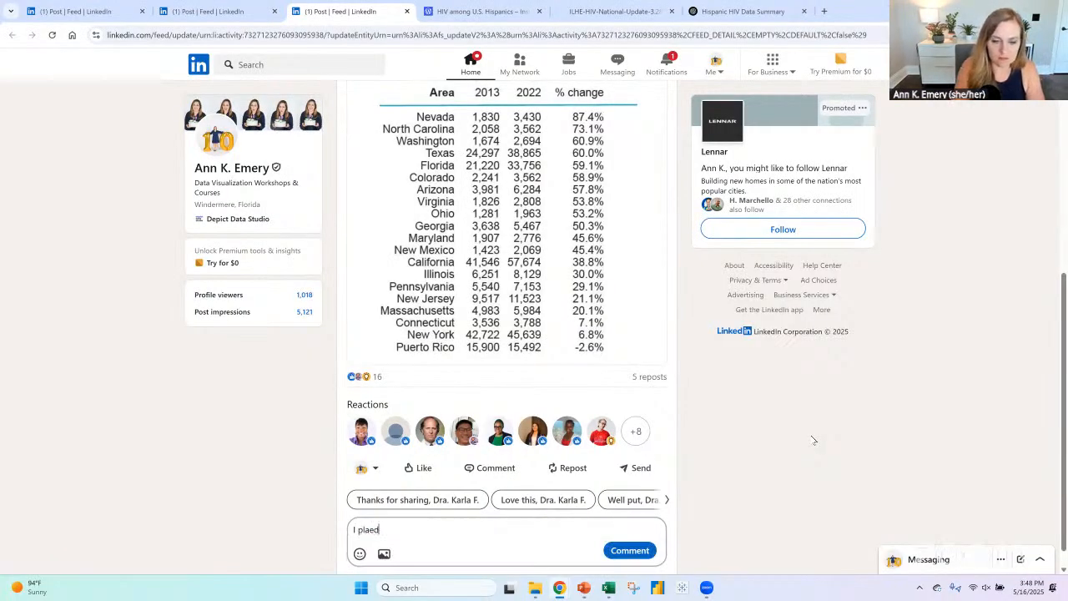
pyautogui.press('BackSpace')
pyautogui.press('BackSpace')
pyautogui.write('yed aron')
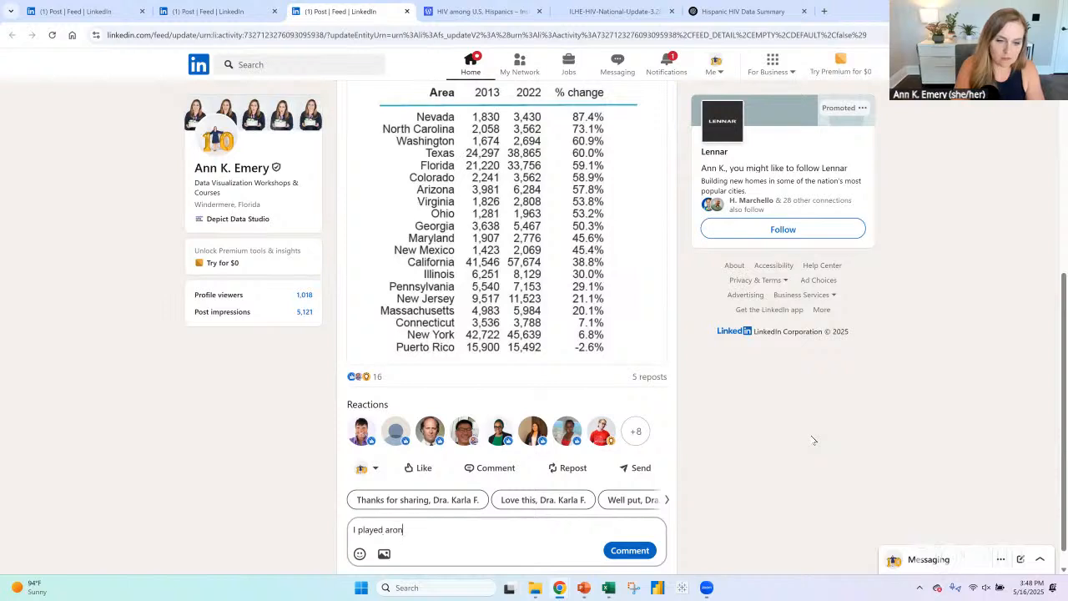
pyautogui.press('BackSpace')
pyautogui.write('und with')
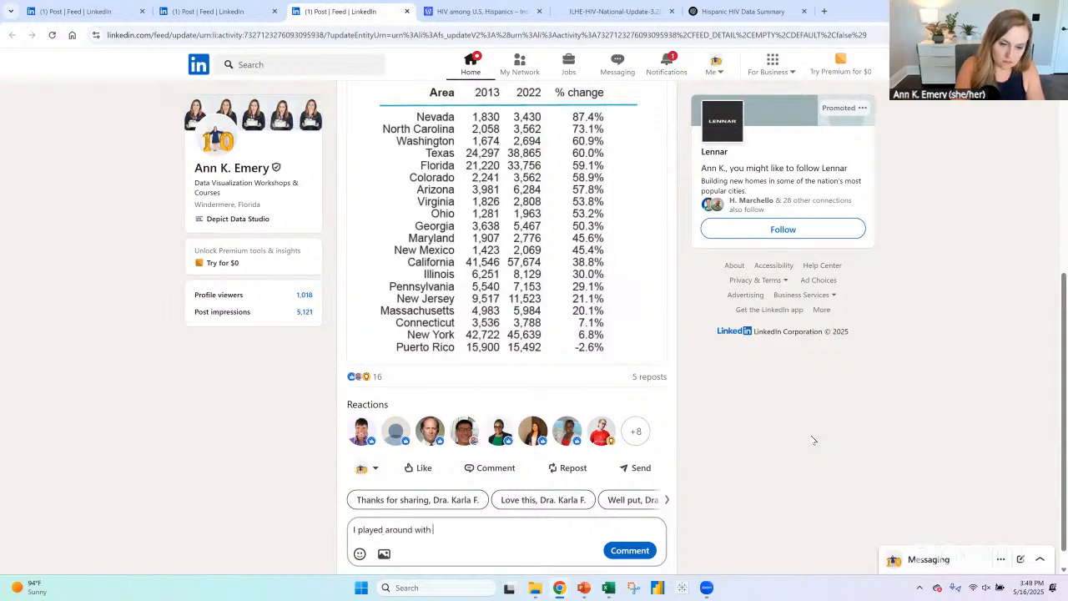
pyautogui.write(' *pretend')
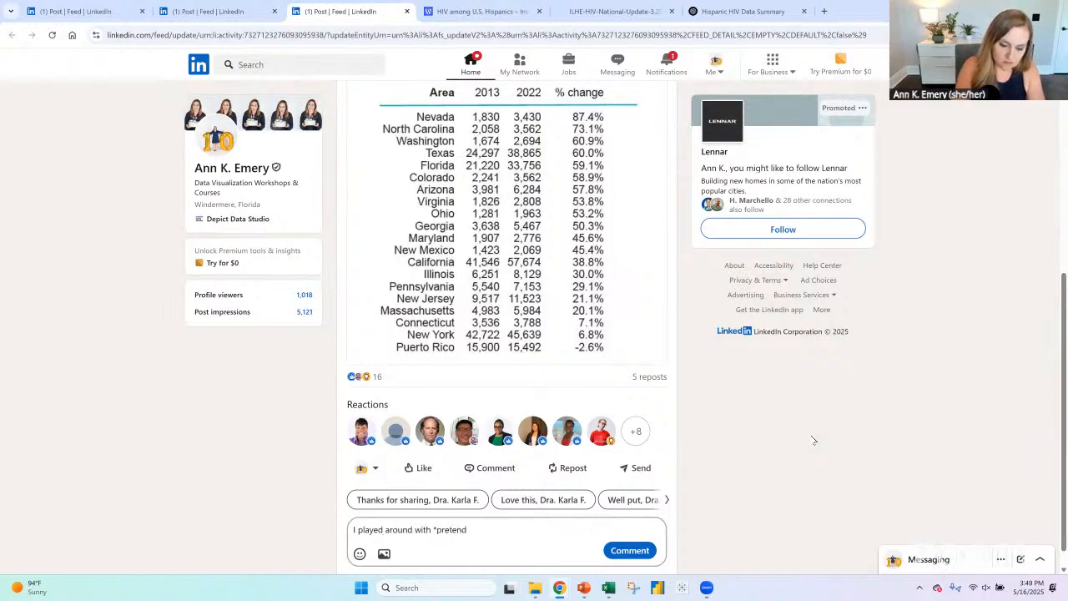
pyautogui.write('* versions of these numbers --')
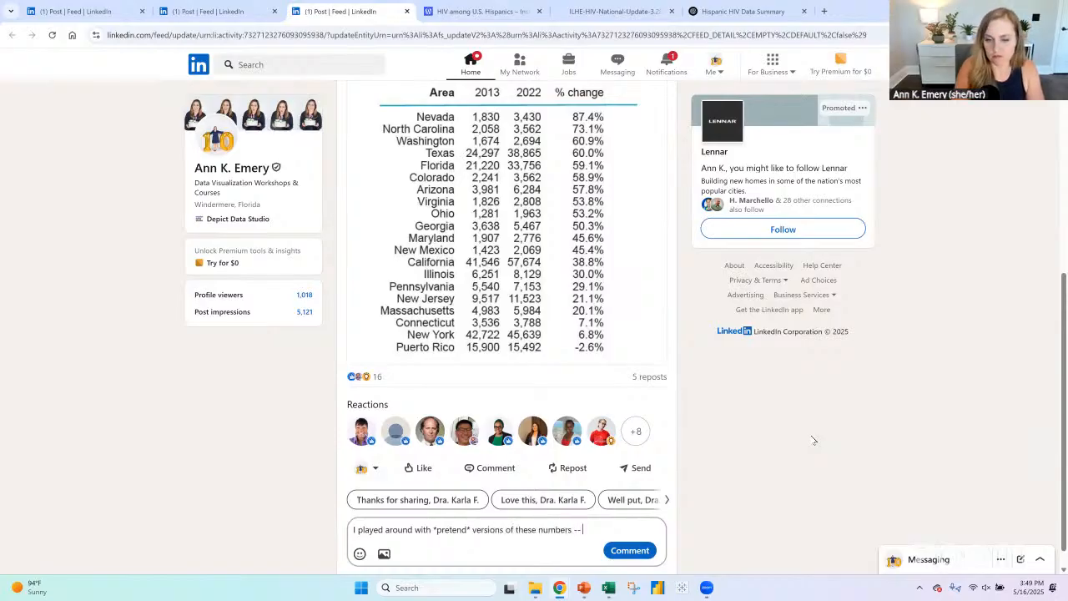
pyautogui.write(' ie n')
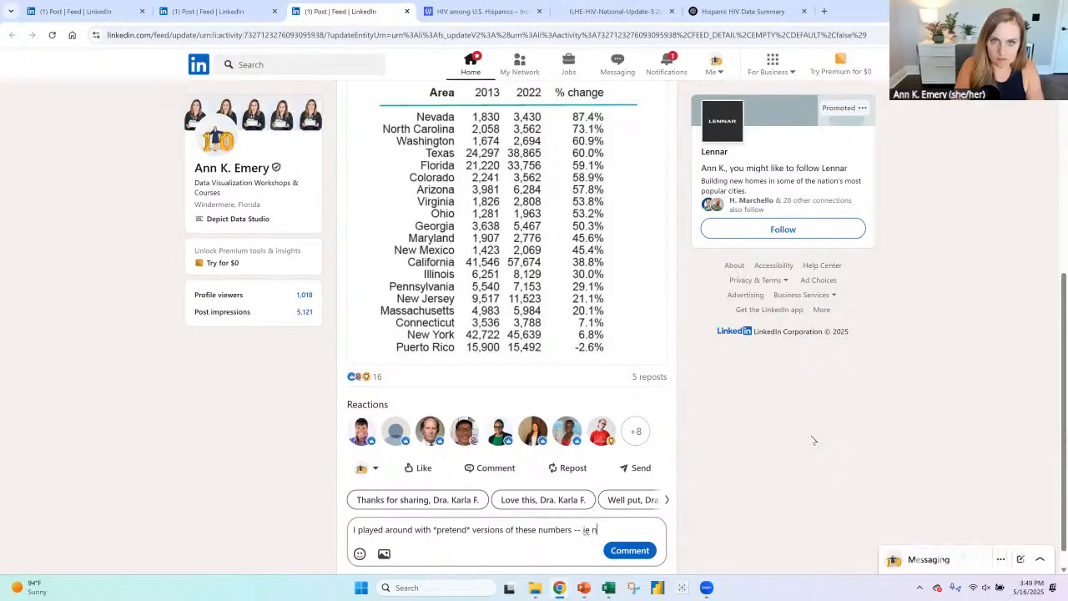
pyautogui.write('ot the exact val')
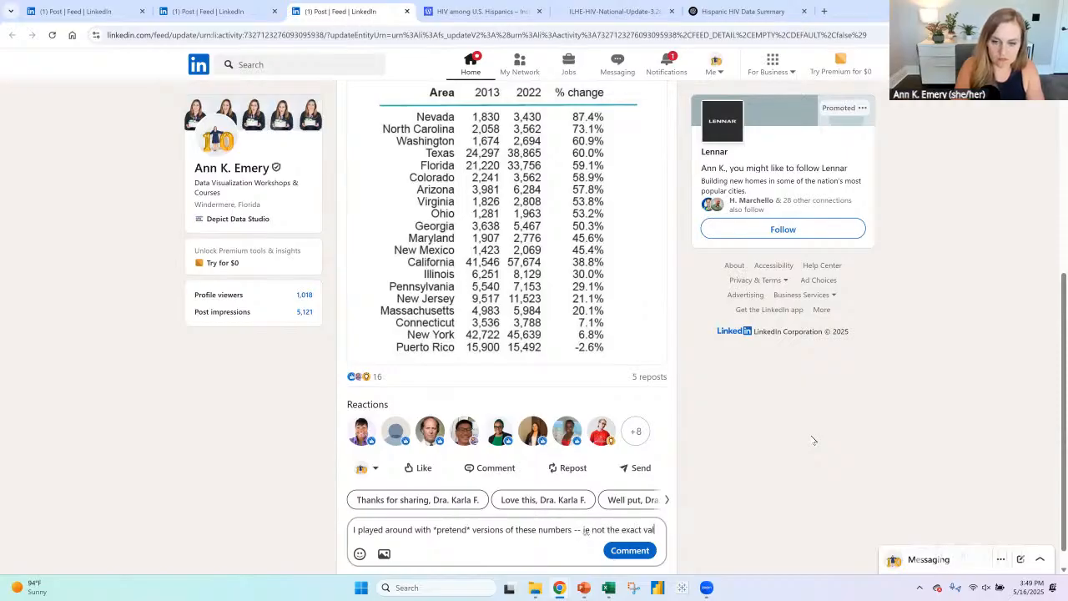
pyautogui.write('ues, just showing what')
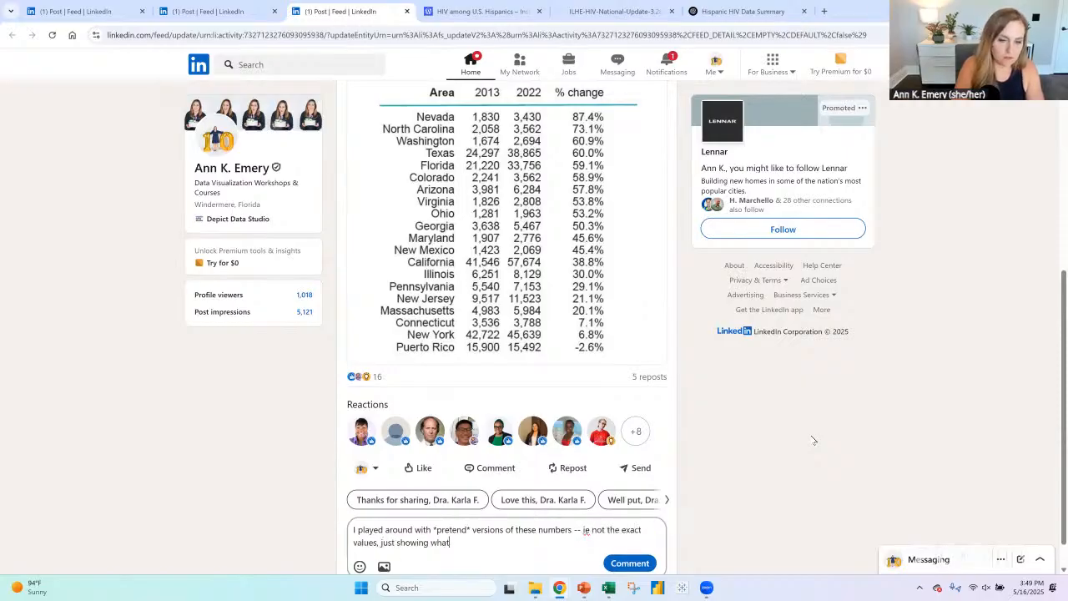
pyautogui.write("'s possible witht he h")
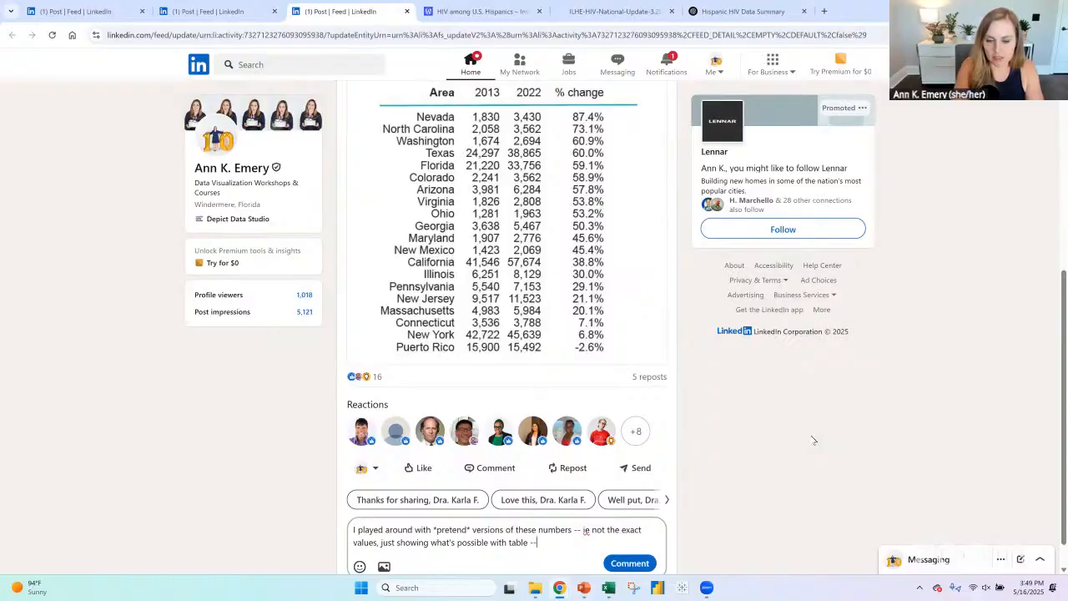
# - Complete the comment with "not the exact values, just showing what's possible with table -- some ideas here:"
pyautogui.scroll(-1, 828, 349)
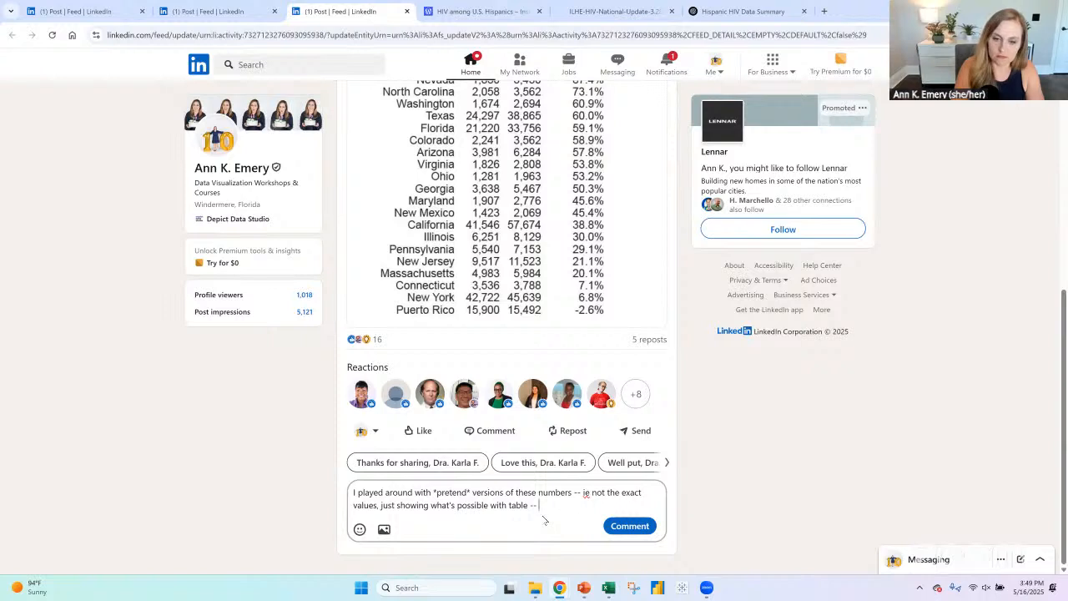
pyautogui.write('some ideas')
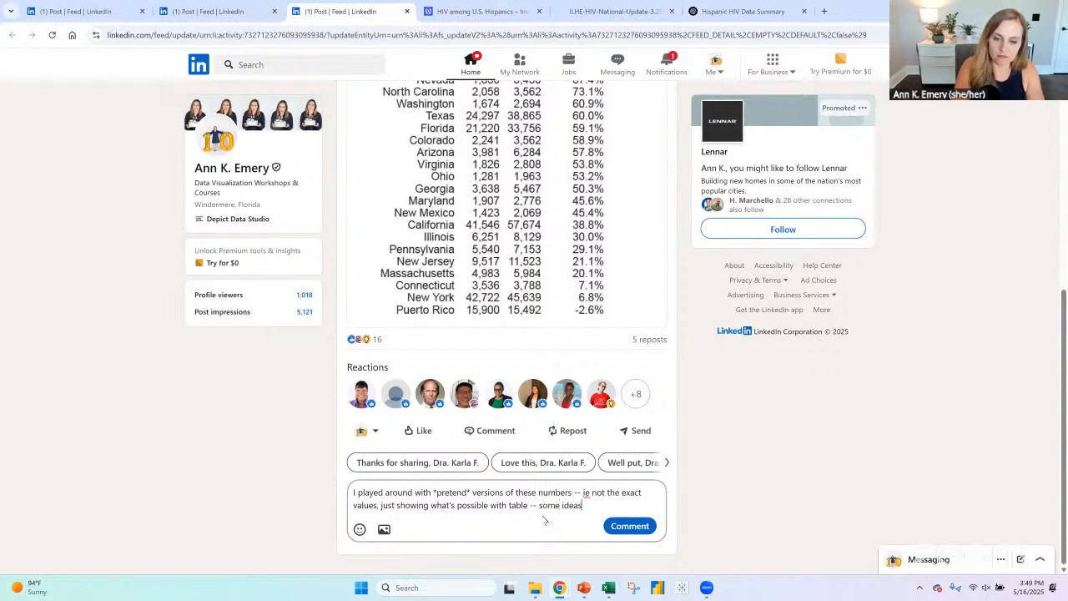
pyautogui.write(' here:')
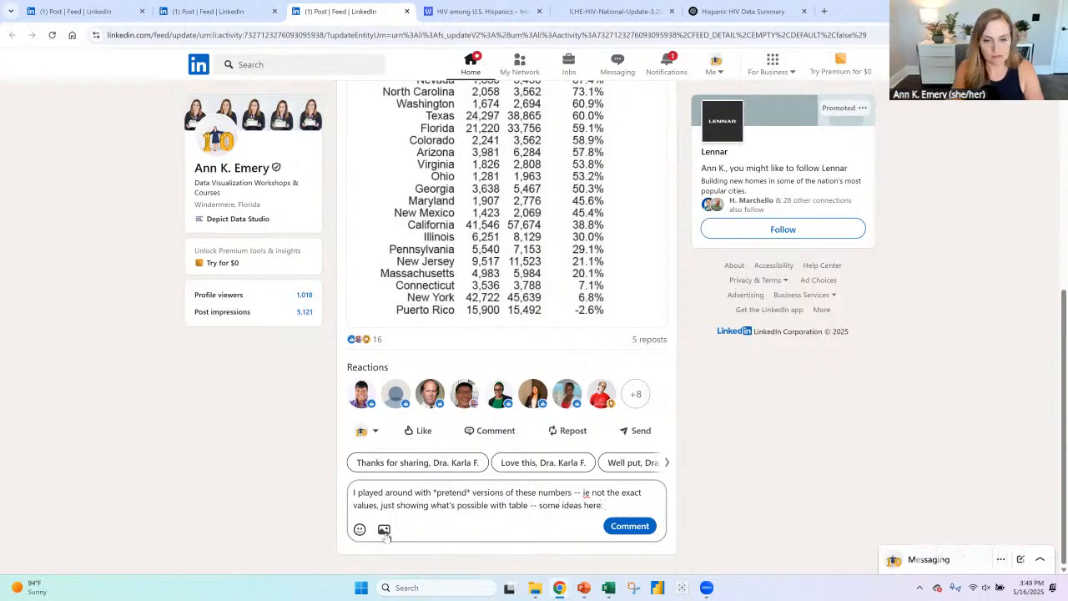
pyautogui.click(384, 529)
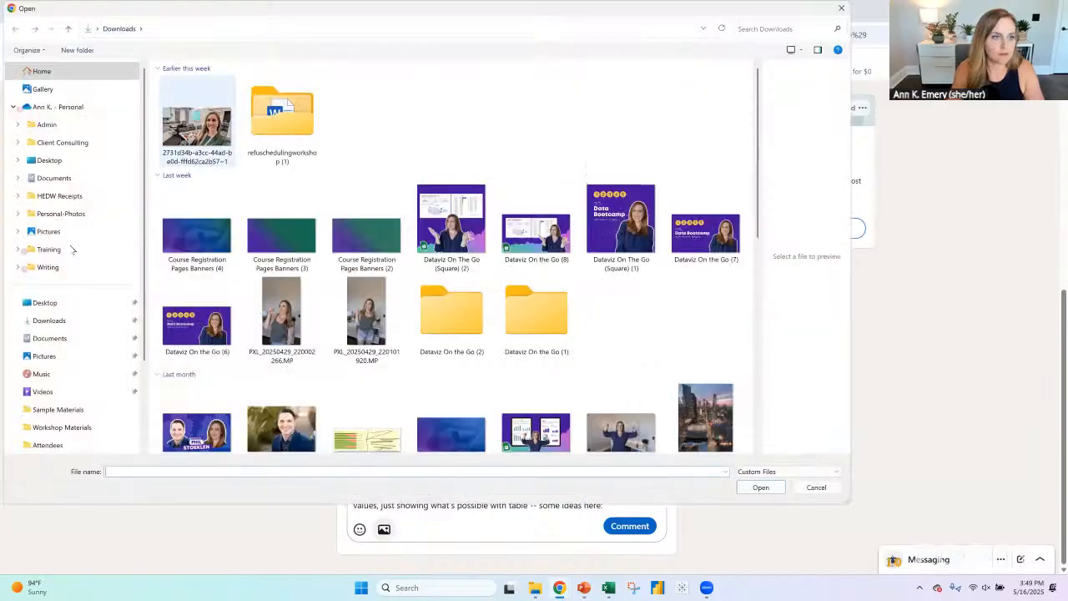
pyautogui.click(48, 267)
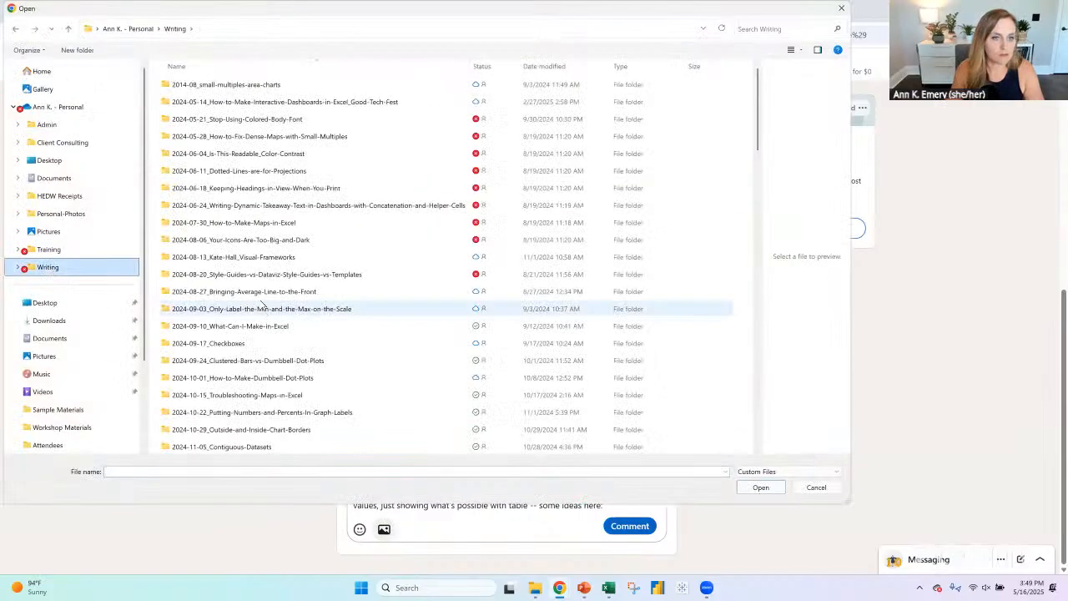
pyautogui.scroll(-15, 266, 290)
pyautogui.scroll(-10, 265, 291)
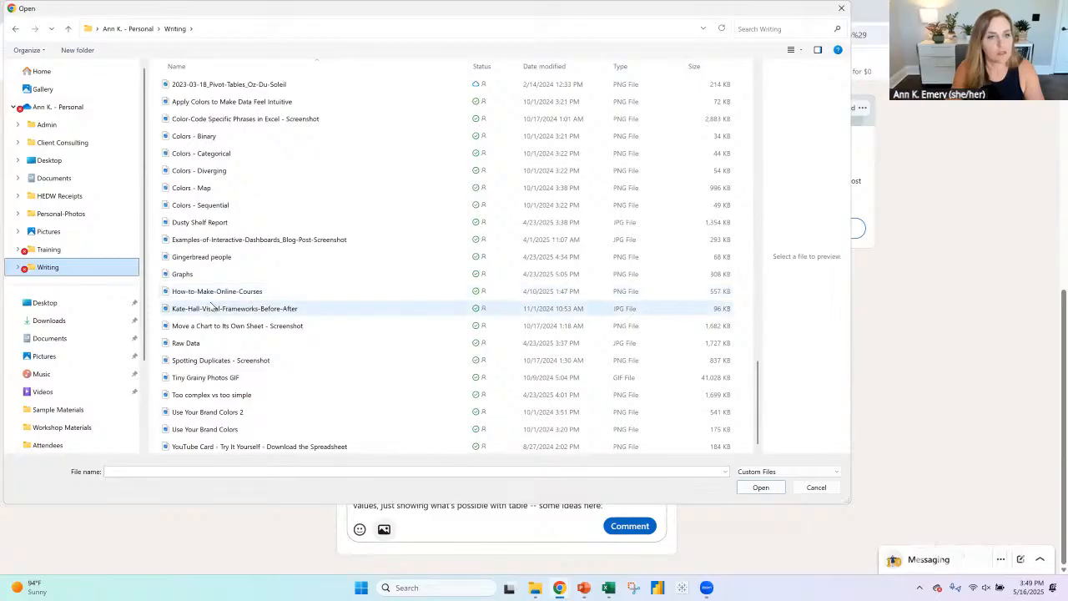
pyautogui.scroll(8, 213, 308)
pyautogui.doubleClick(233, 256)
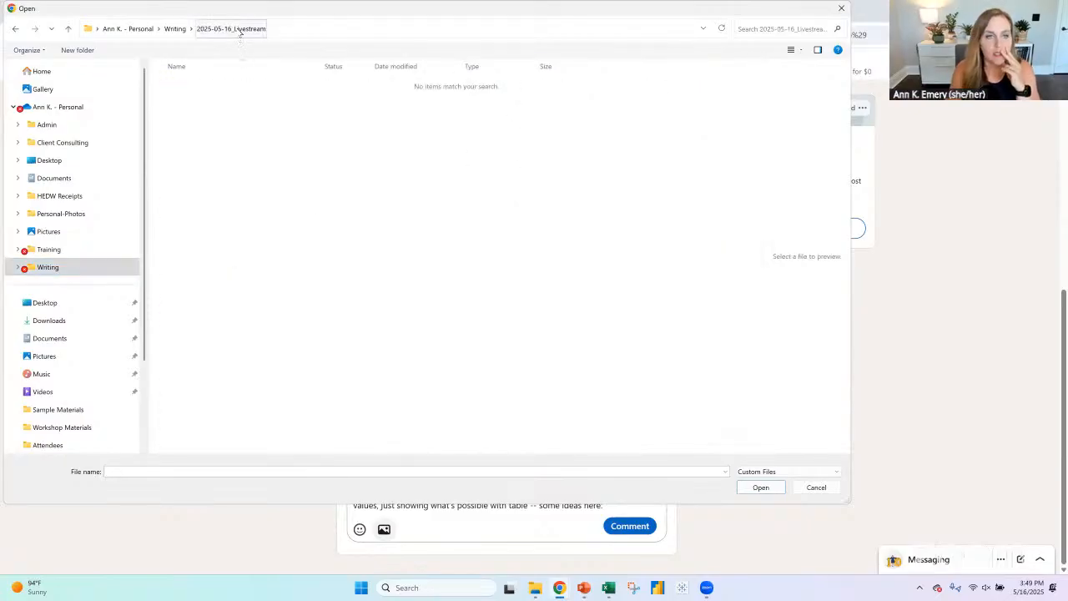
pyautogui.click(833, 494)
# - Switch to PowerPoint and start saving the table picture in the JPEG File Interchange Format
pyautogui.click(584, 588)
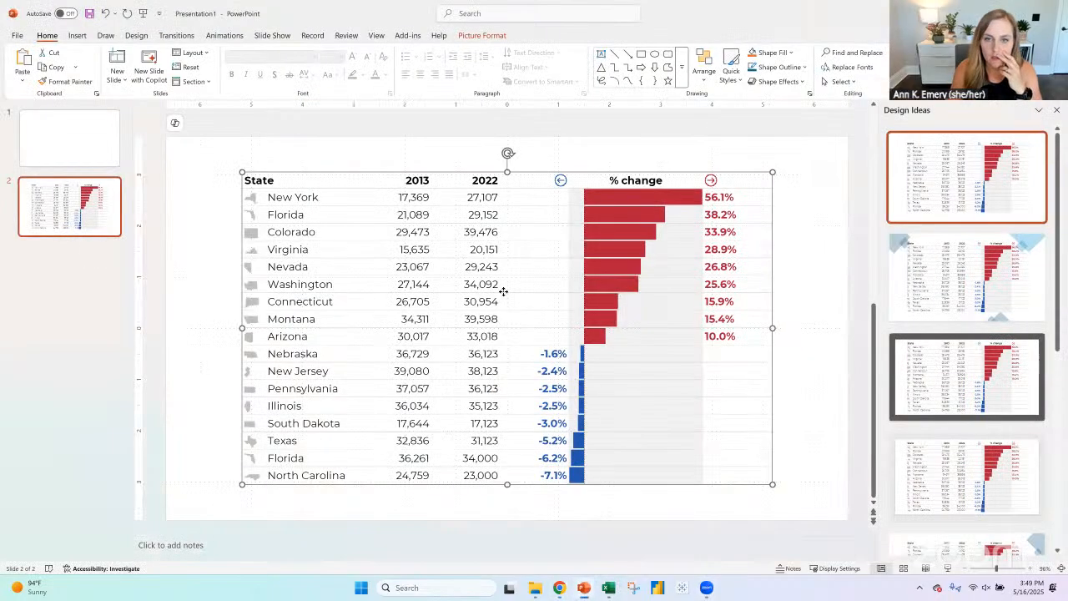
pyautogui.rightClick(508, 293)
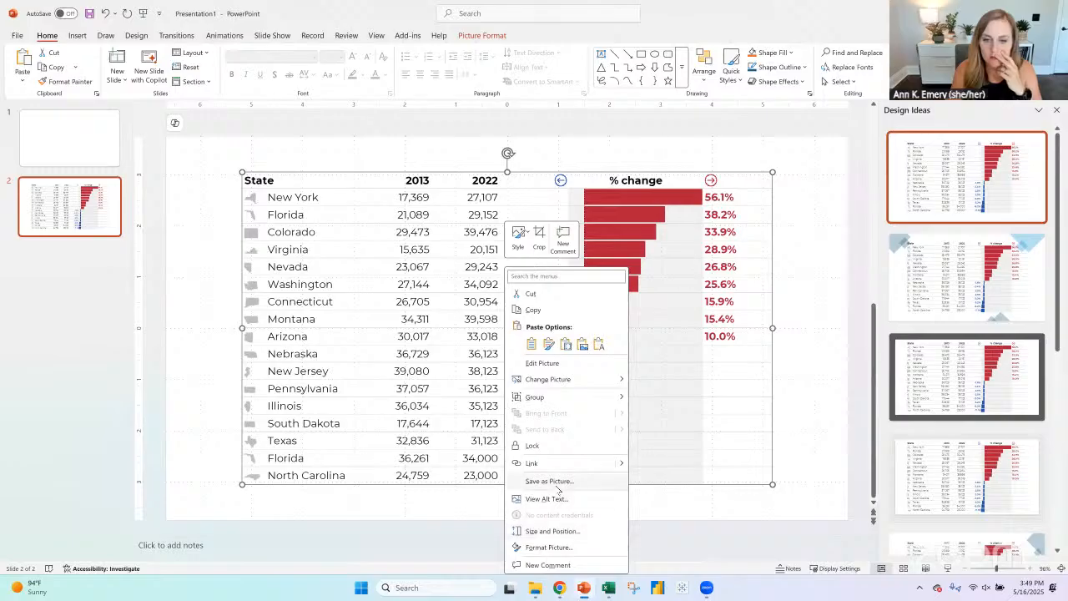
pyautogui.click(558, 484)
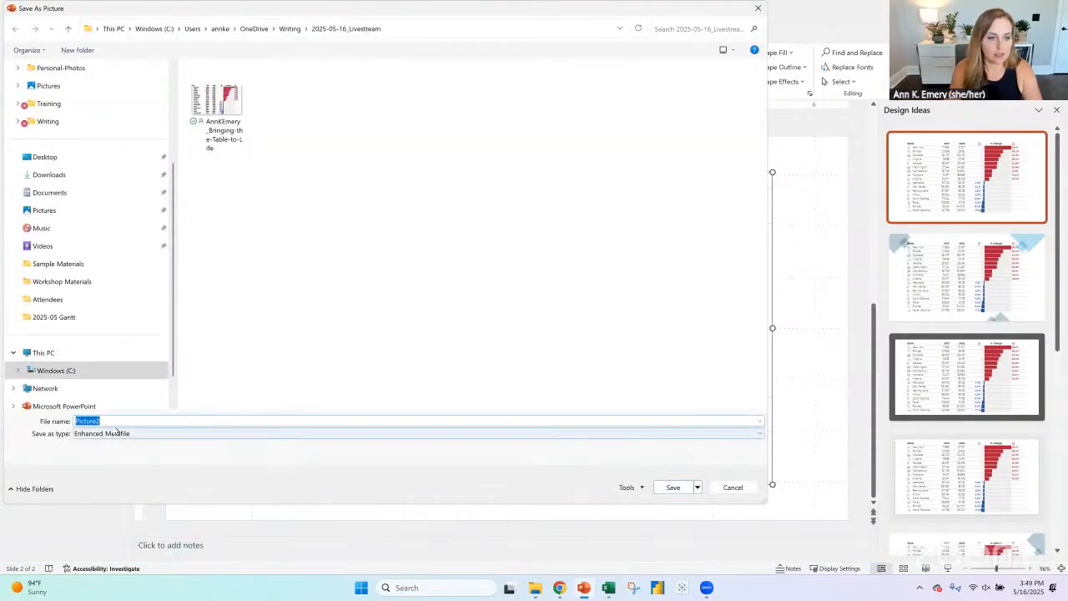
pyautogui.click(115, 432)
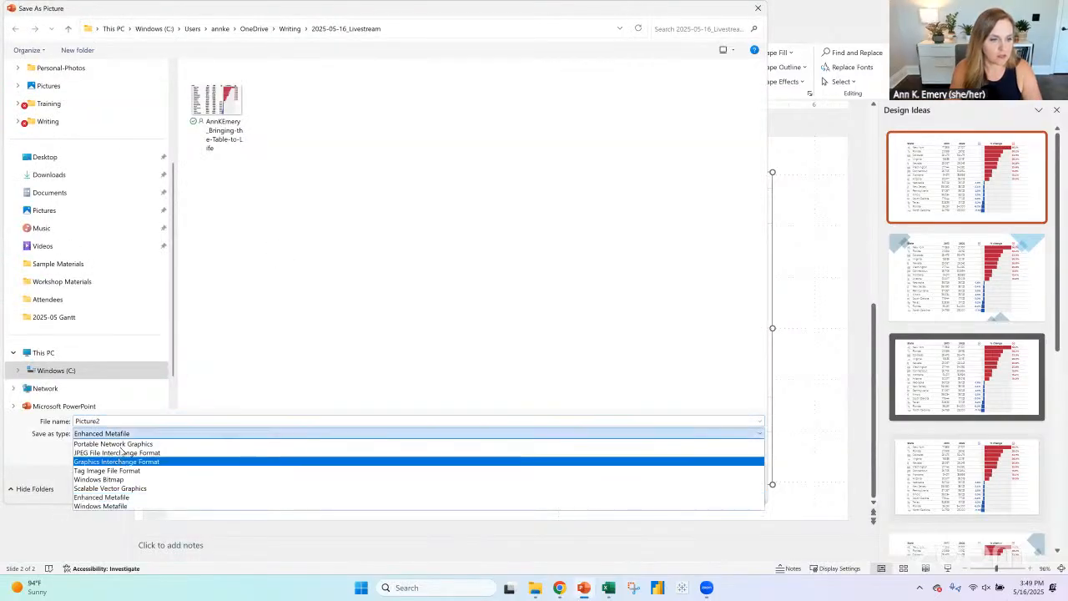
pyautogui.click(121, 454)
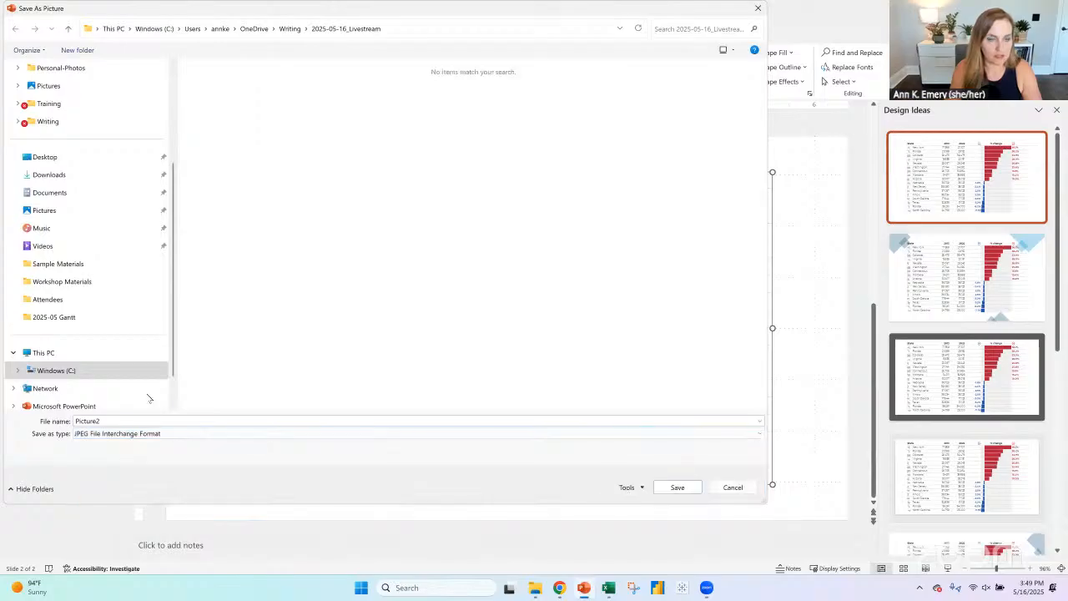
# - Name the JPEG with the author's name followed by _Bringing-the-Table-to-Life, without the .emf extension, and save it in 2025-05-16_Livestream
pyautogui.doubleClick(161, 424)
pyautogui.write('AnnK')
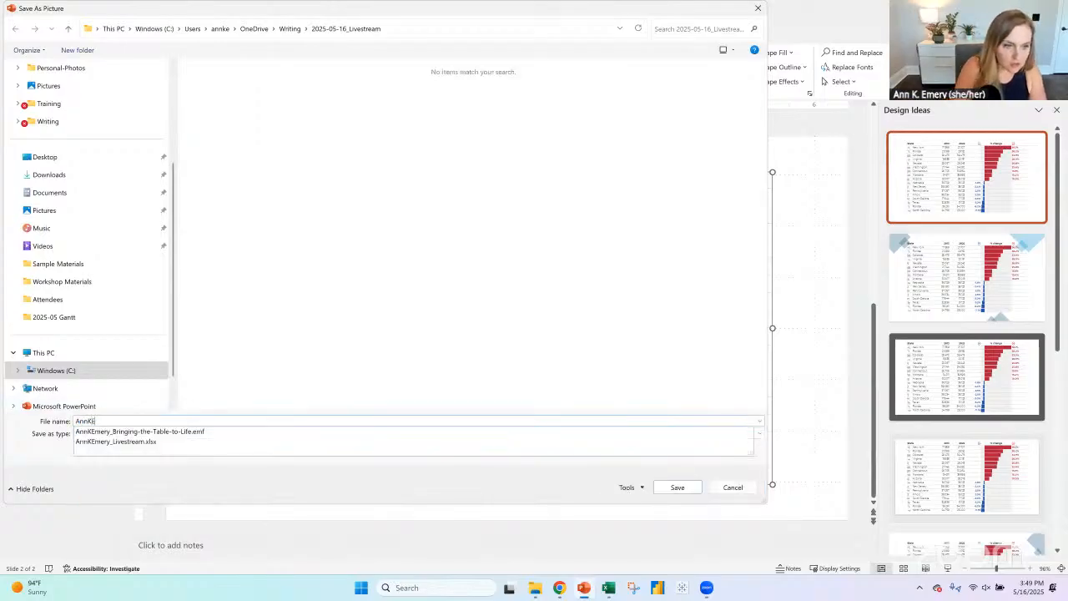
pyautogui.write('Emery')
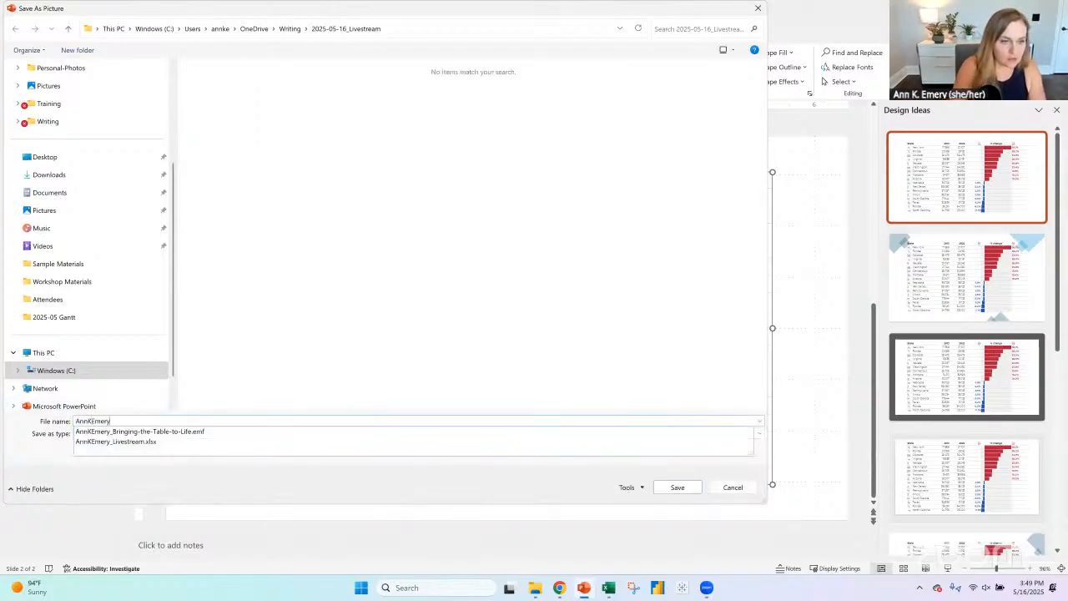
pyautogui.click(197, 429)
pyautogui.click(217, 421)
pyautogui.press('BackSpace')
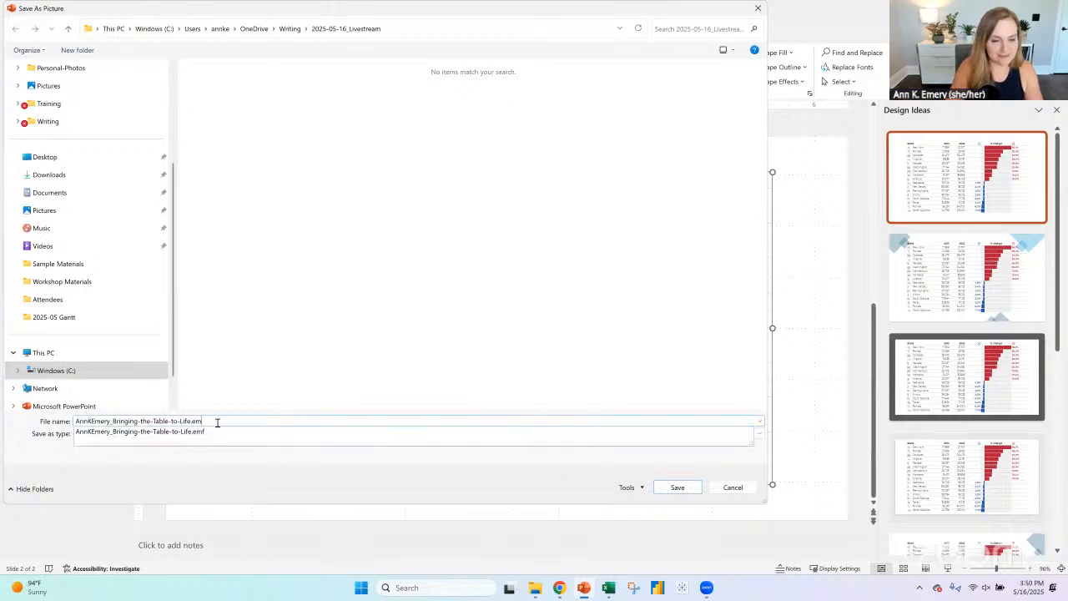
pyautogui.press('Return')
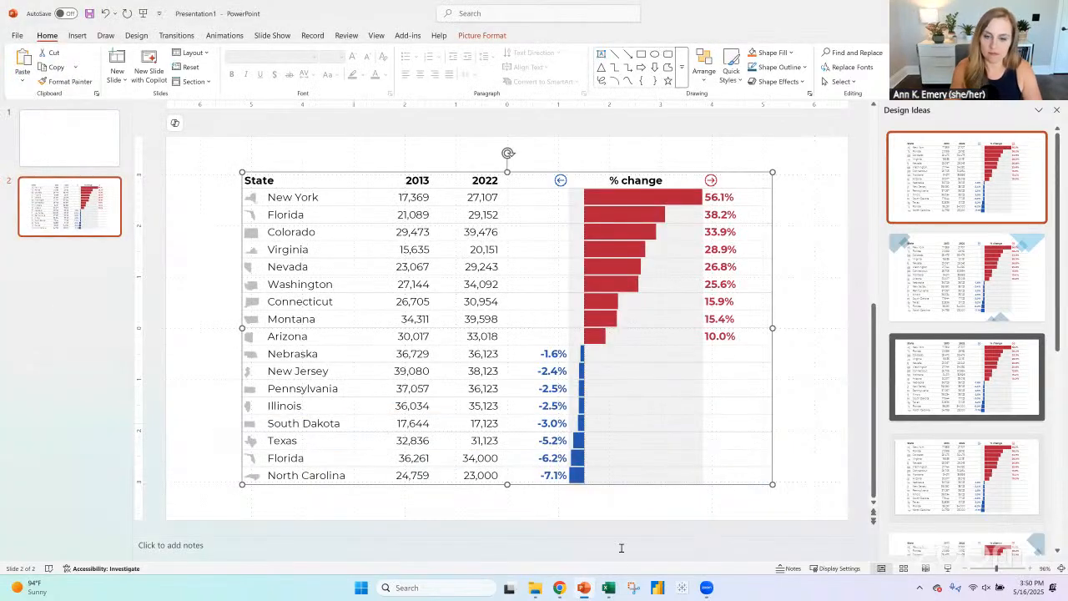
# - Switch to the LinkedIn post in Chrome and attach the Bringing-the-Table-to-Life JPEG from Writing > 2025-05-16_Livestream to the comment
pyautogui.moveTo(563, 591)
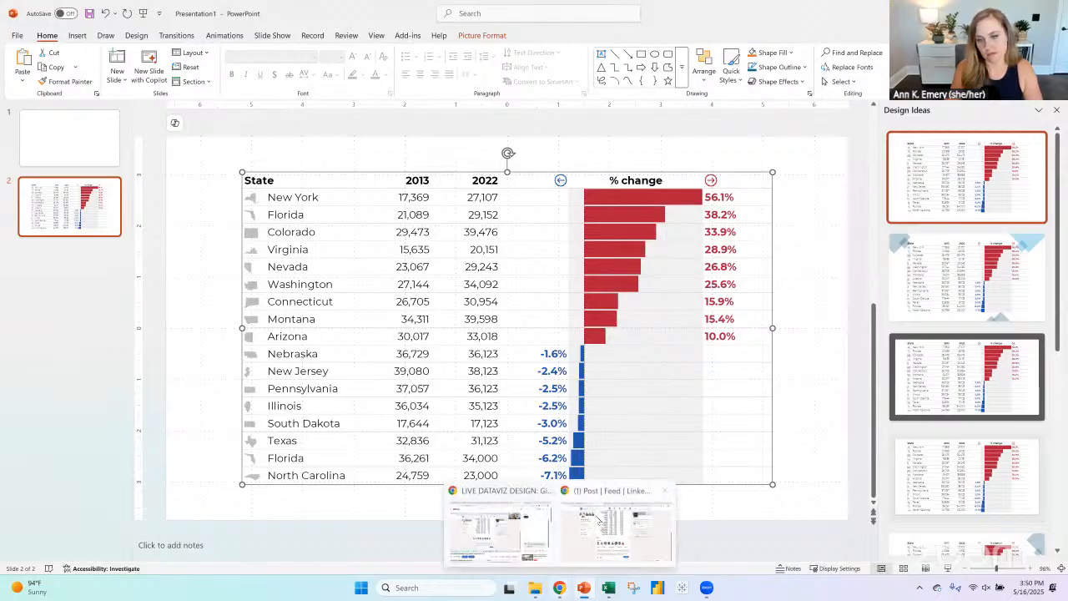
pyautogui.click(613, 544)
pyautogui.click(384, 529)
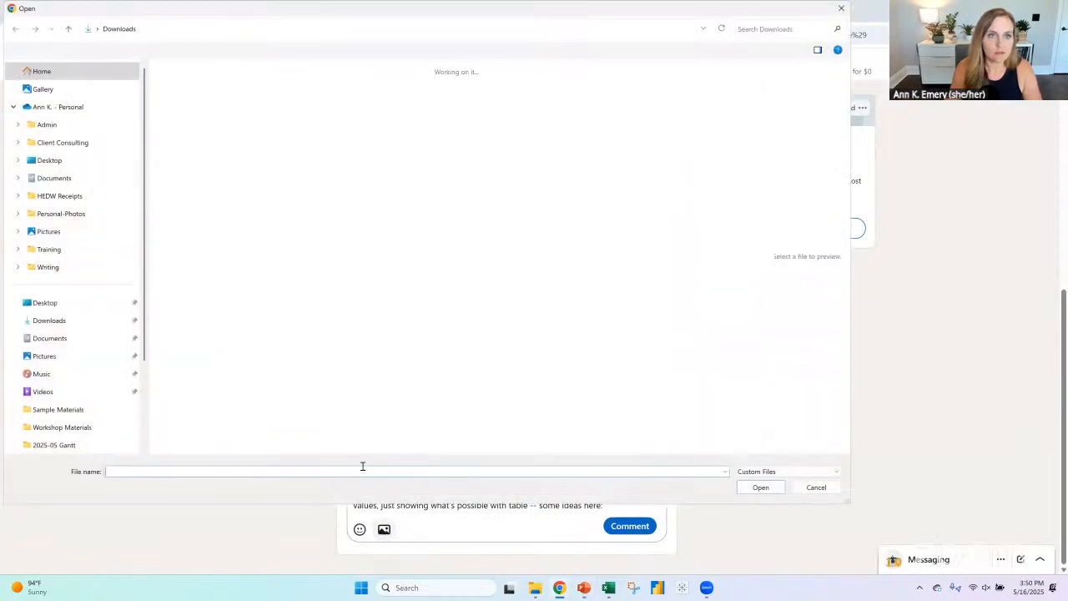
pyautogui.click(45, 267)
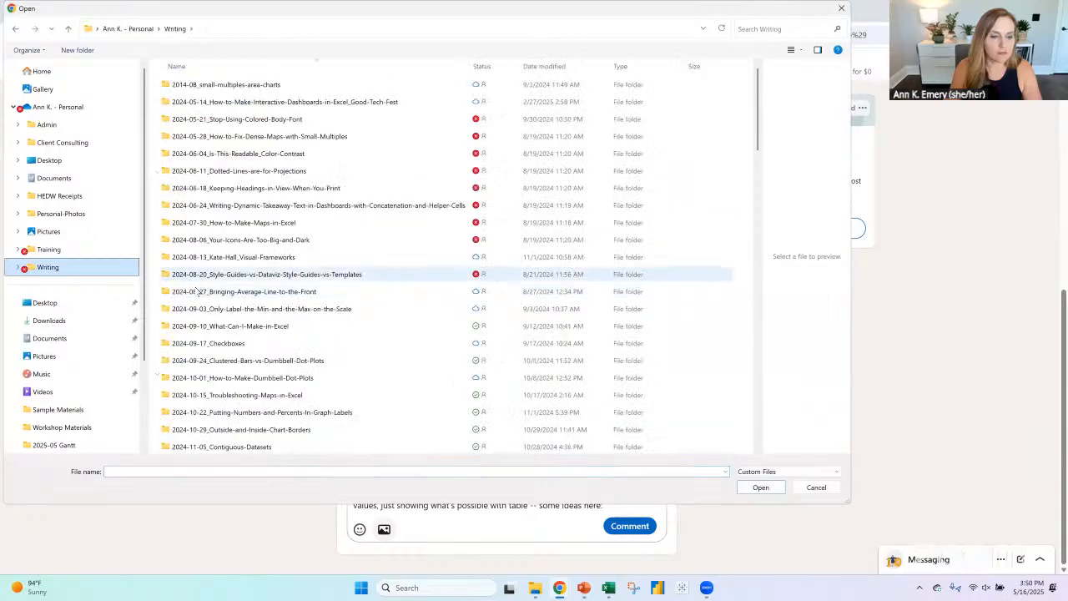
pyautogui.scroll(-10, 198, 292)
pyautogui.scroll(-12, 199, 292)
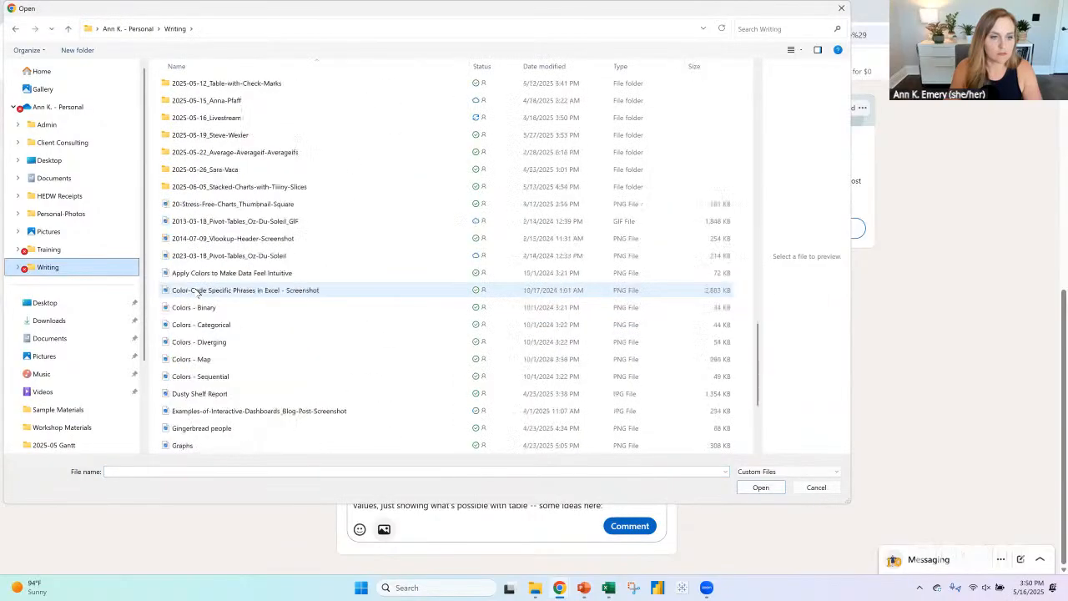
pyautogui.scroll(5, 203, 294)
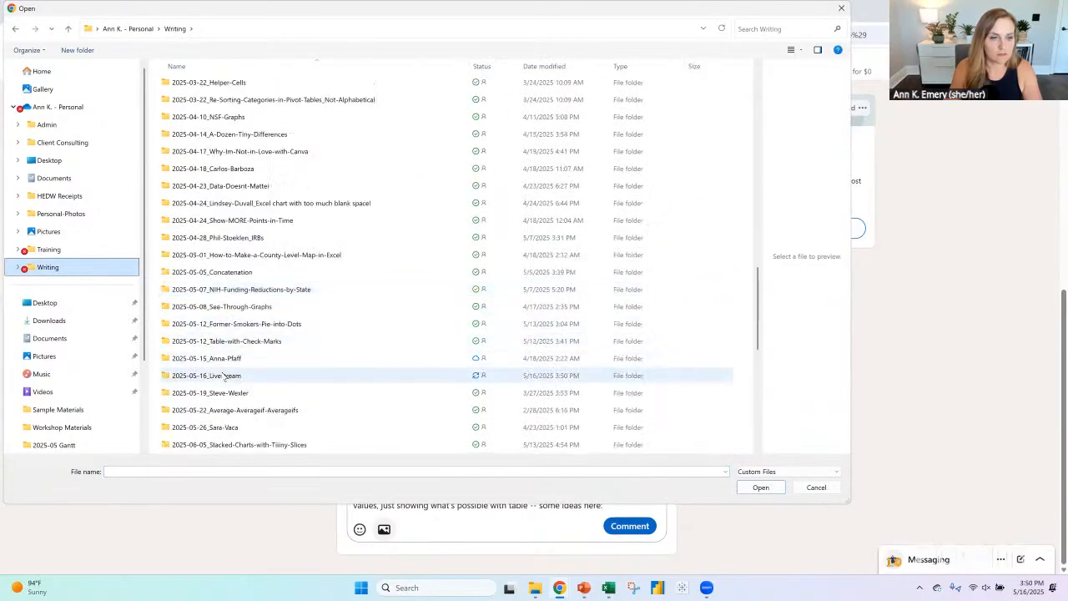
pyautogui.doubleClick(224, 377)
pyautogui.click(191, 129)
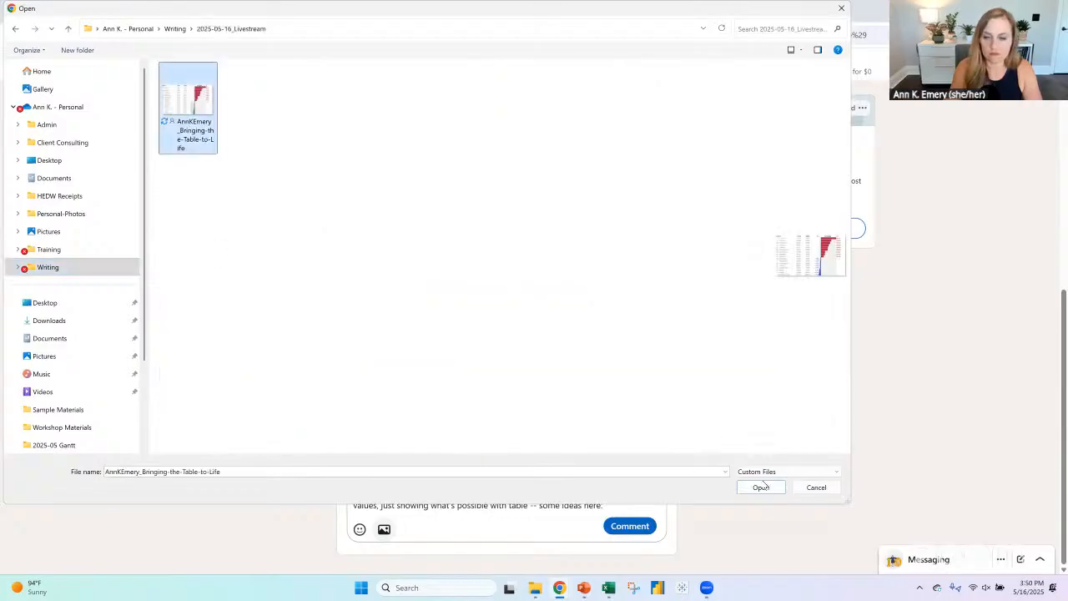
pyautogui.click(760, 488)
# - Insert "during a livestream" after "these numbers" in the comment, followed by the copied YouTube livestream link in parentheses
pyautogui.scroll(-1, 607, 426)
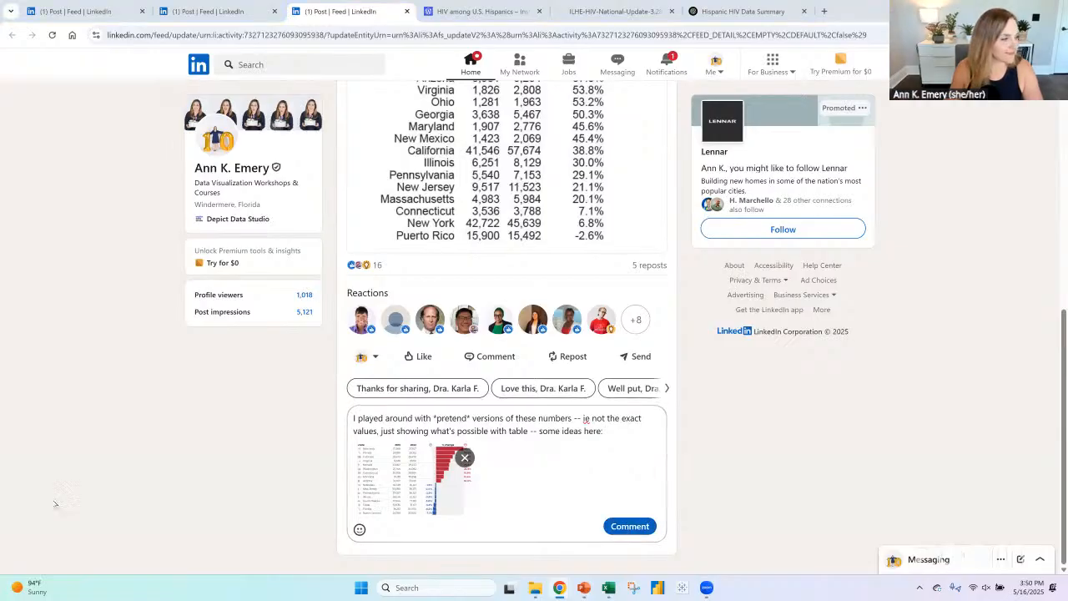
pyautogui.click(573, 418)
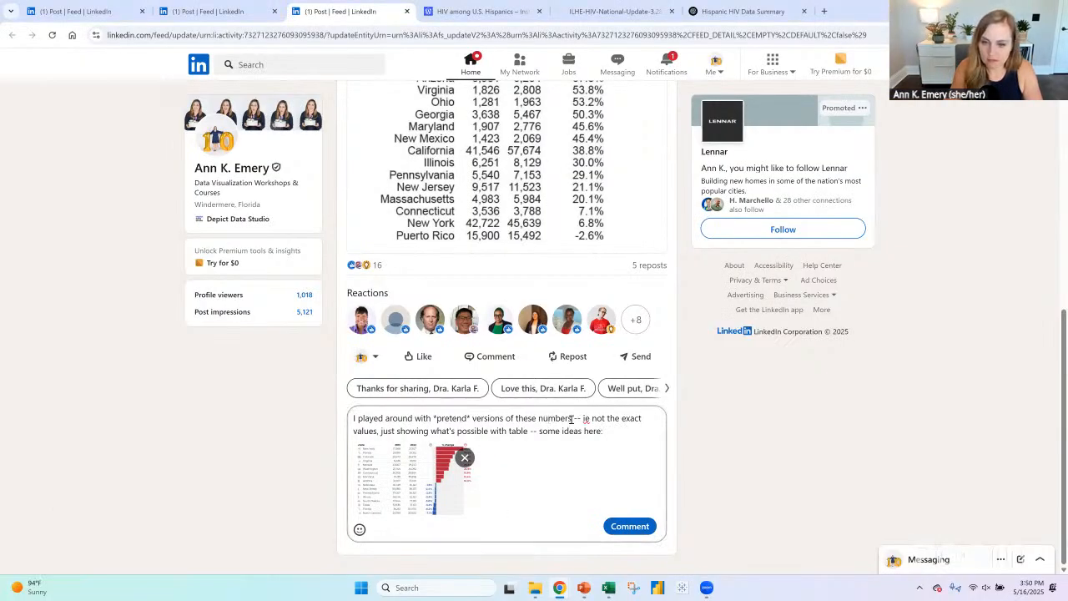
pyautogui.write('during a livestream')
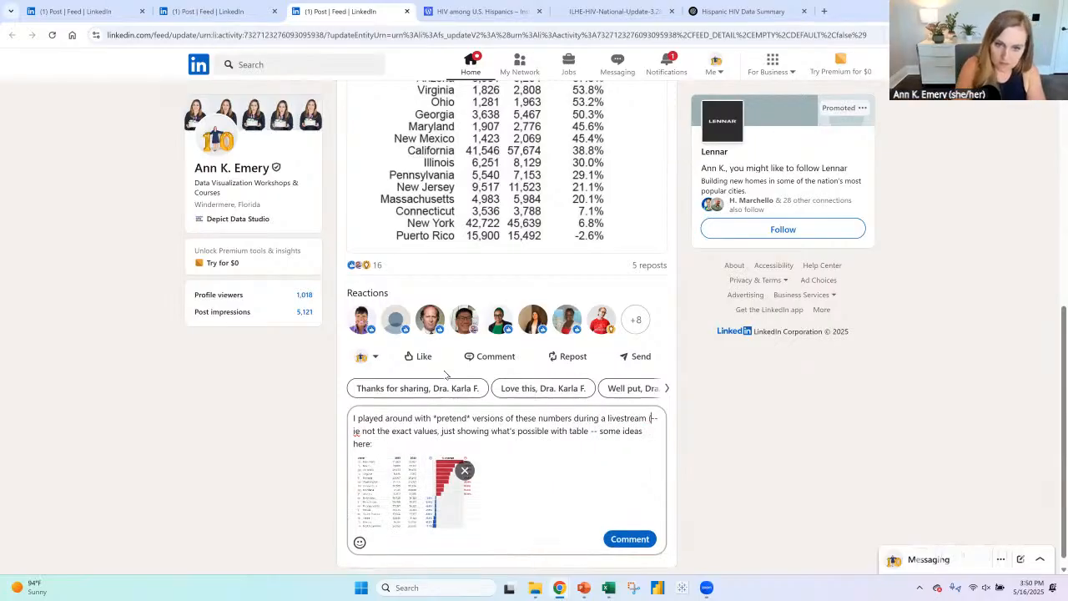
pyautogui.write(' (')
pyautogui.write('https://www.youtube.com/watch?v=Vt3TInOiKhw')
pyautogui.write(')')
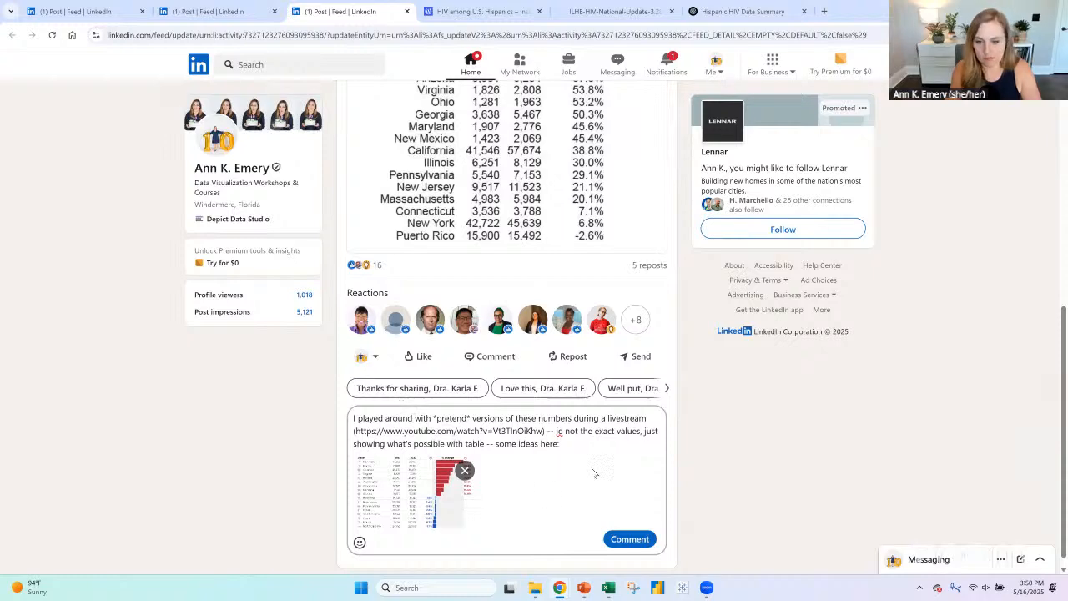
# - Post the comment and open its attached table picture in the enlarged view
pyautogui.click(630, 540)
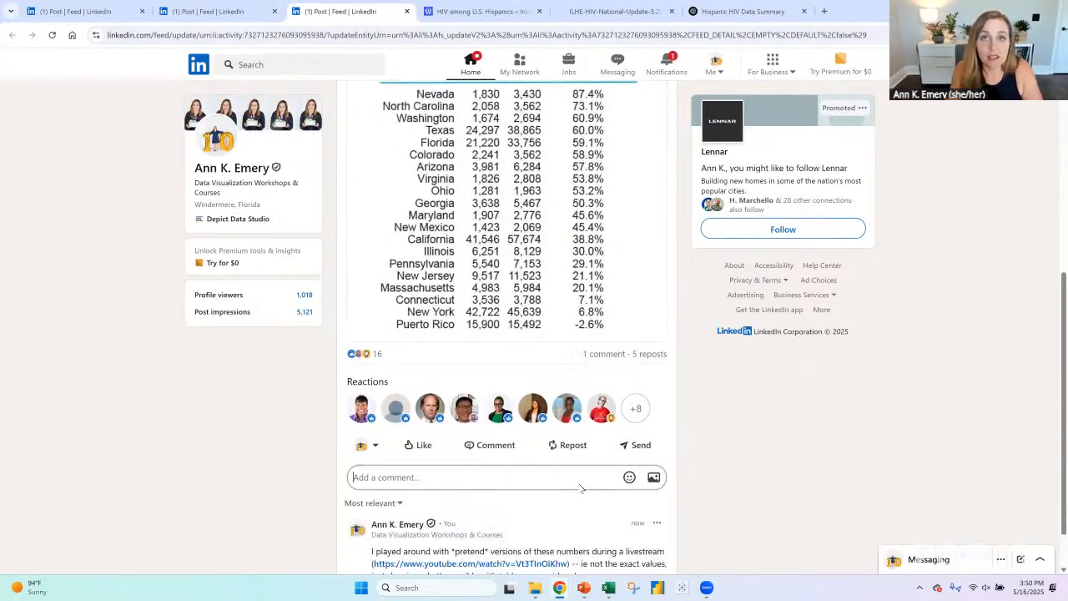
pyautogui.scroll(-3, 615, 365)
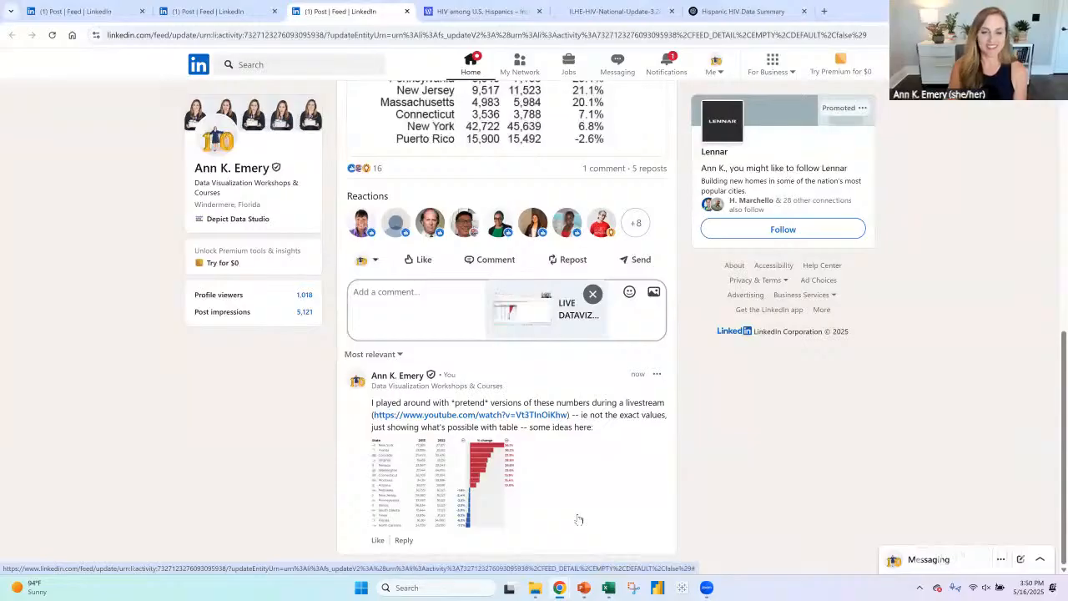
pyautogui.click(503, 483)
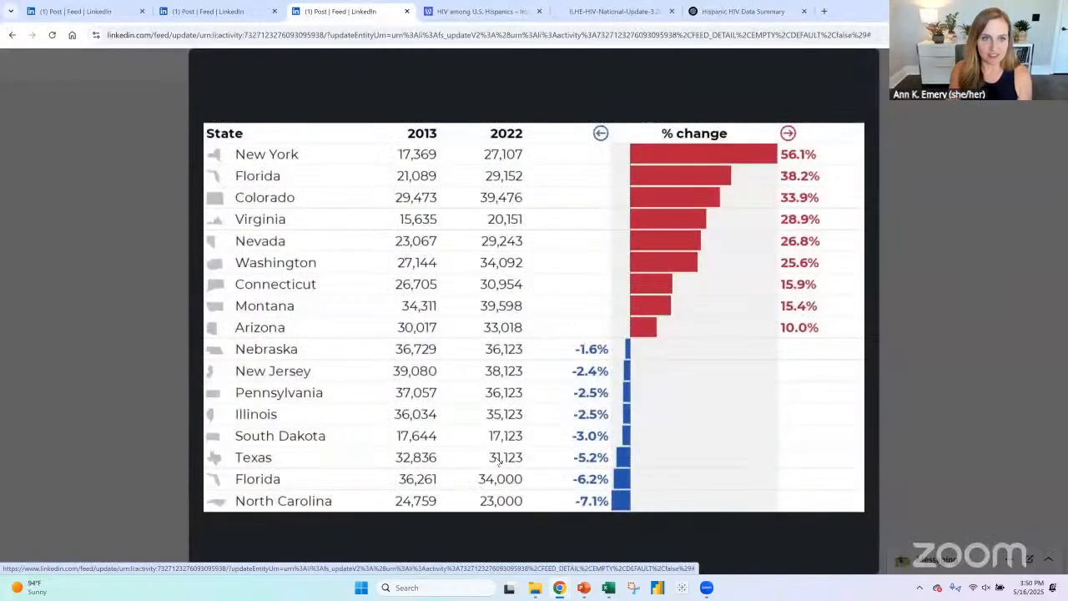